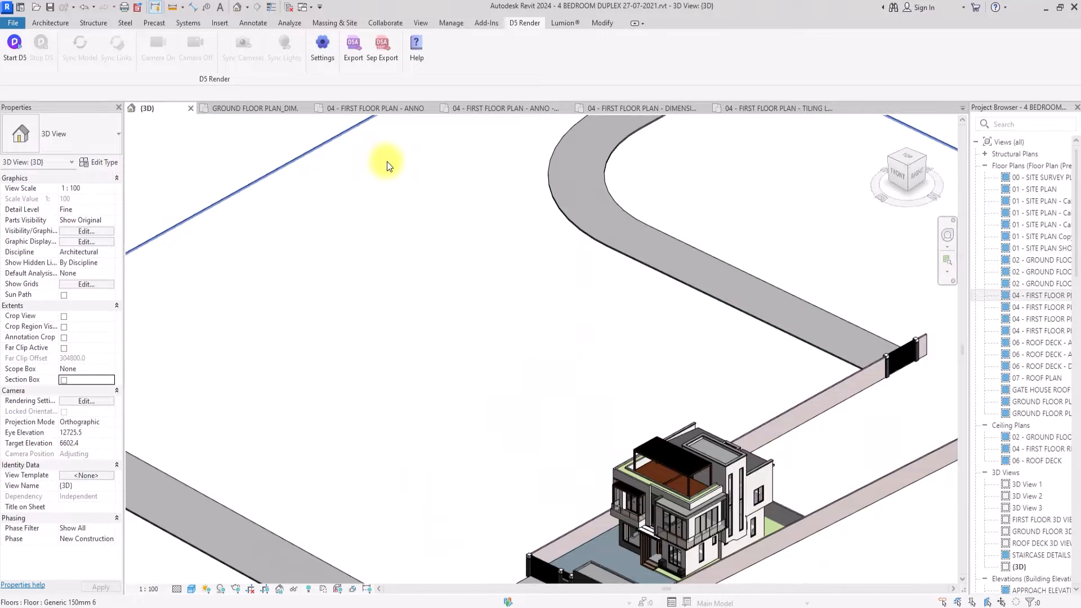
Step: Enable the section box for the 3D view and reveal hidden elements, dismissing the project save reminder
{"action": "scroll", "coordinate": [400, 171], "scroll_direction": "up", "scroll_amount": 5}
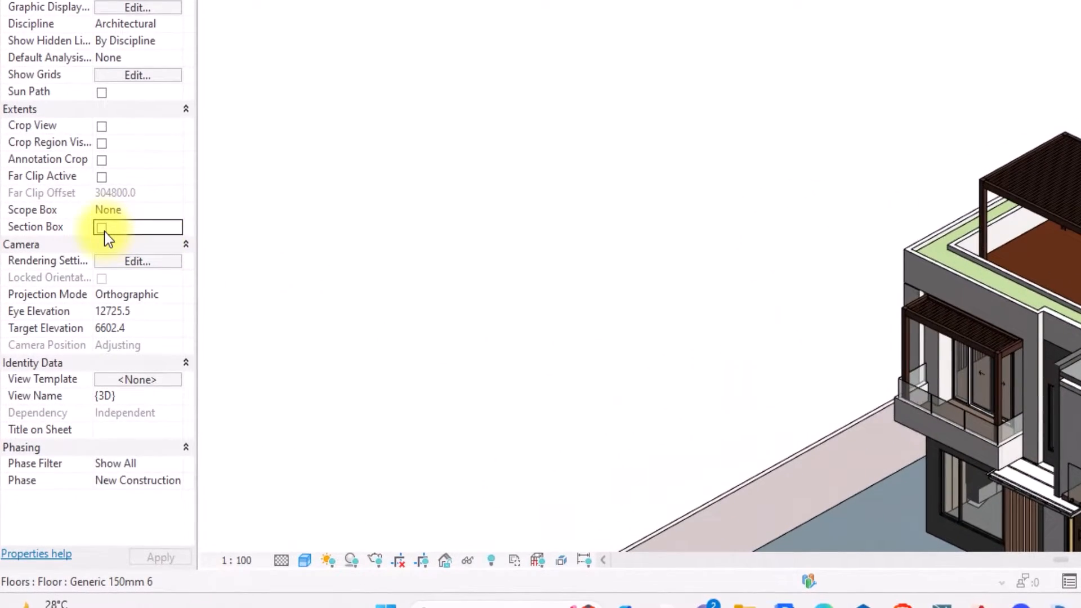
{"action": "left_click", "coordinate": [102, 228]}
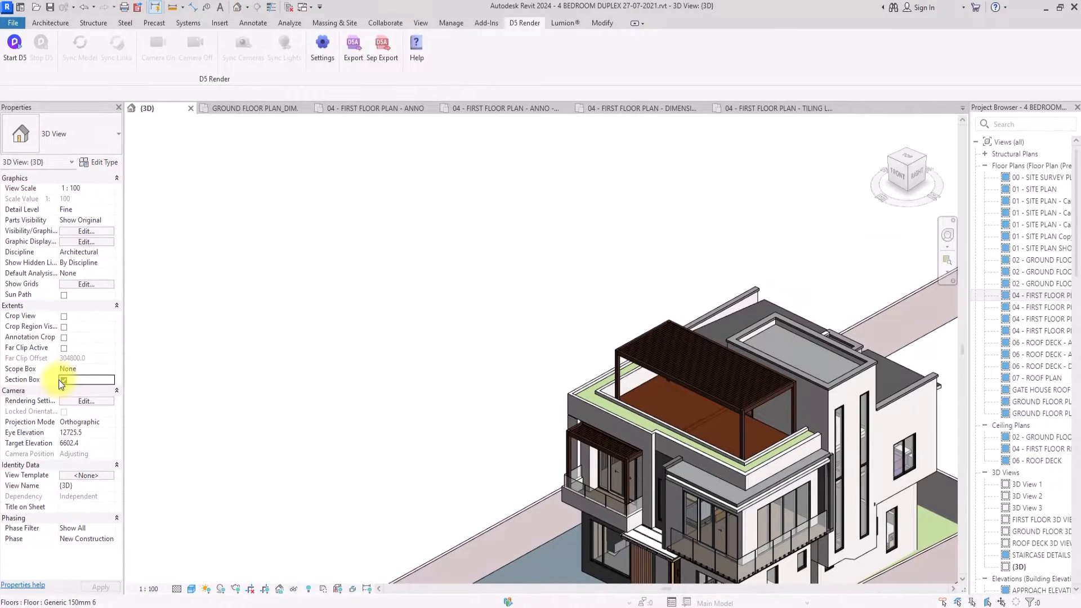
{"action": "scroll", "coordinate": [369, 336], "scroll_direction": "down", "scroll_amount": 5}
{"action": "middle_click_drag", "start_coordinate": [226, 426], "coordinate": [333, 423]}
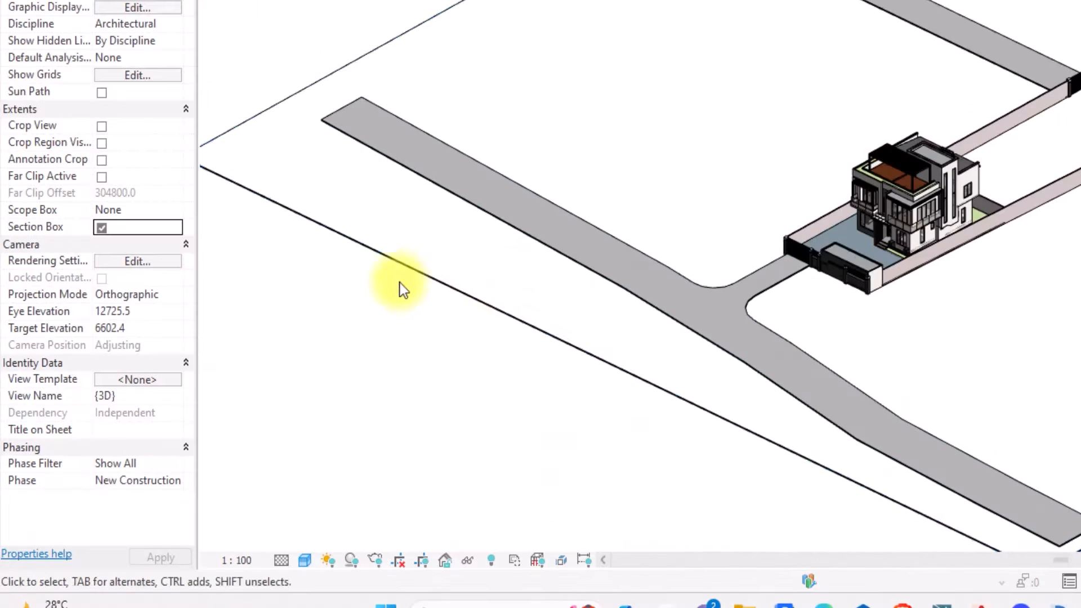
{"action": "scroll", "coordinate": [400, 283], "scroll_direction": "down", "scroll_amount": 3}
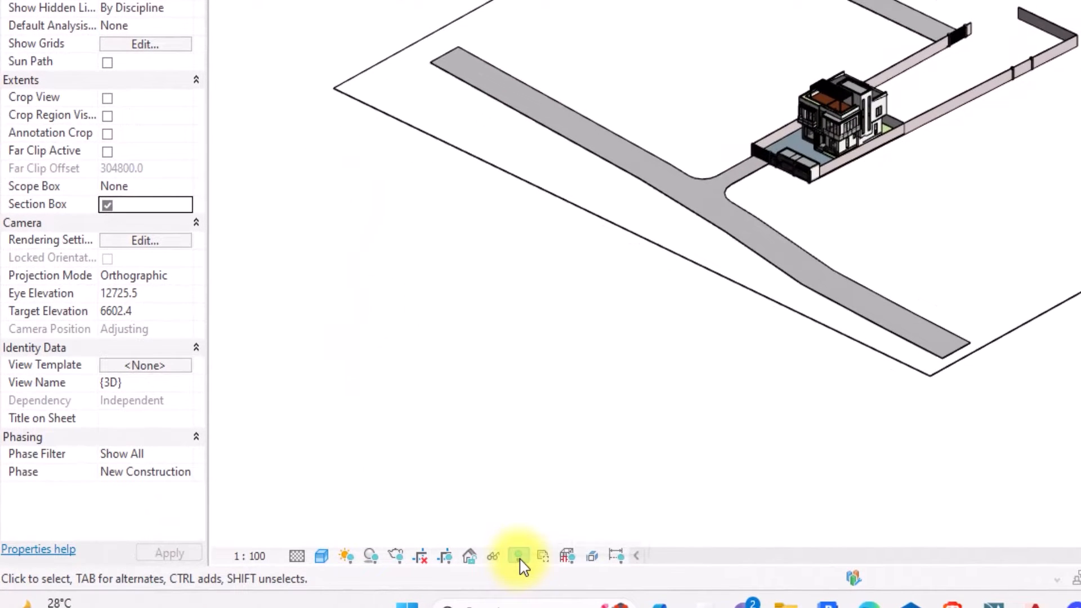
{"action": "left_click", "coordinate": [518, 557]}
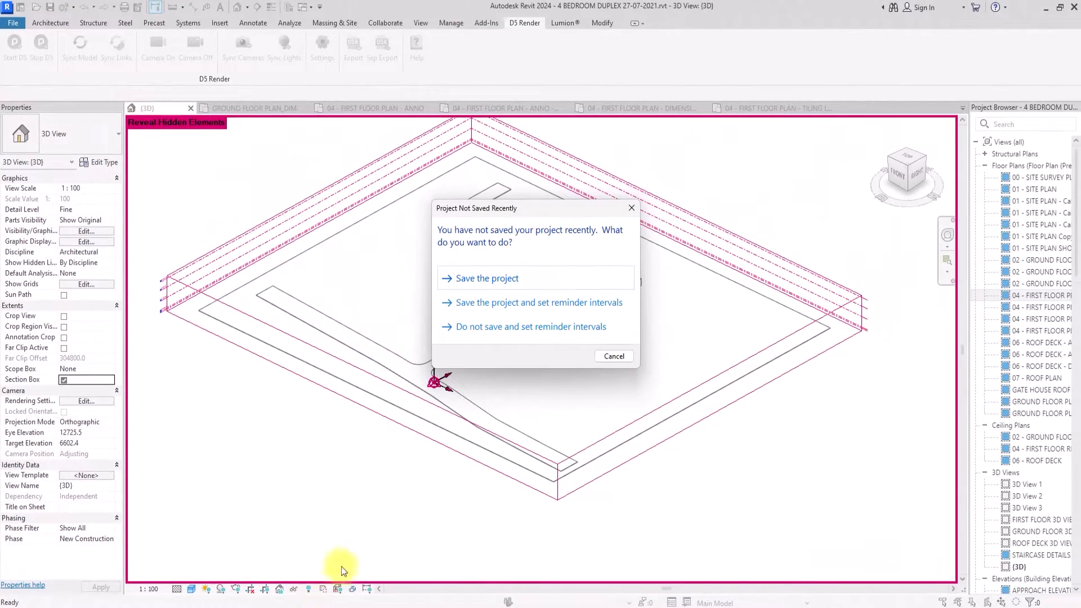
{"action": "left_click", "coordinate": [616, 355]}
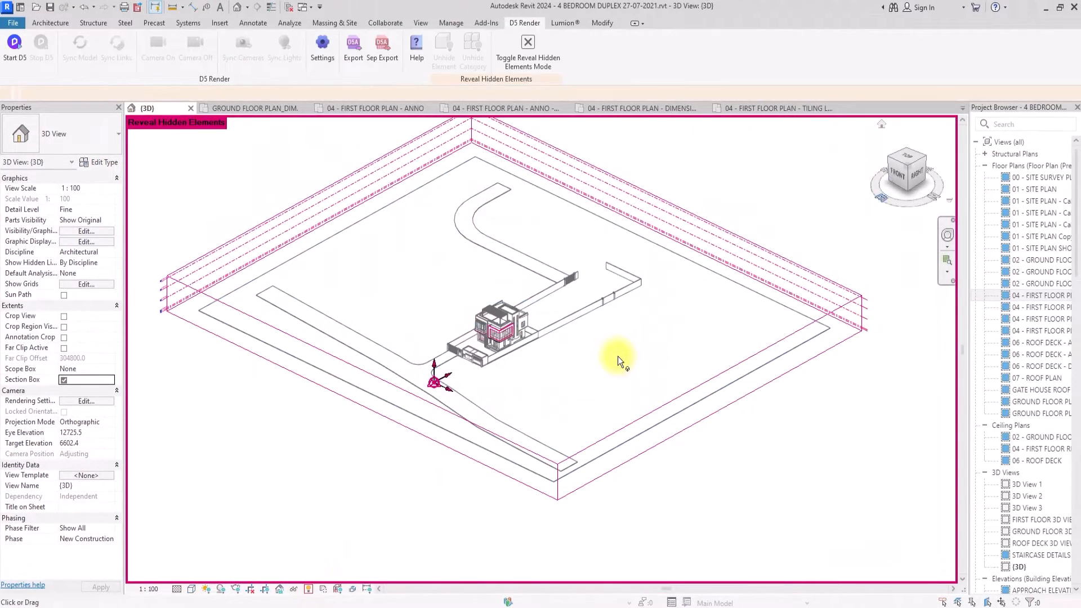
Step: In the front view, shrink the section box's sides around the house, raise its base to the first floor and lower its top
{"action": "left_click", "coordinate": [897, 171]}
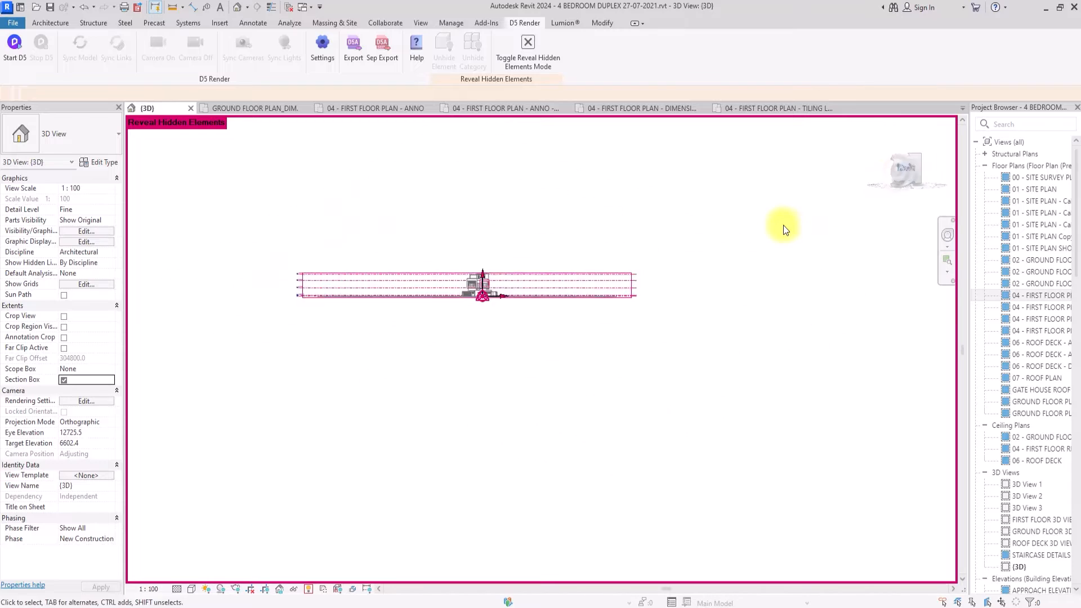
{"action": "left_click", "coordinate": [637, 327]}
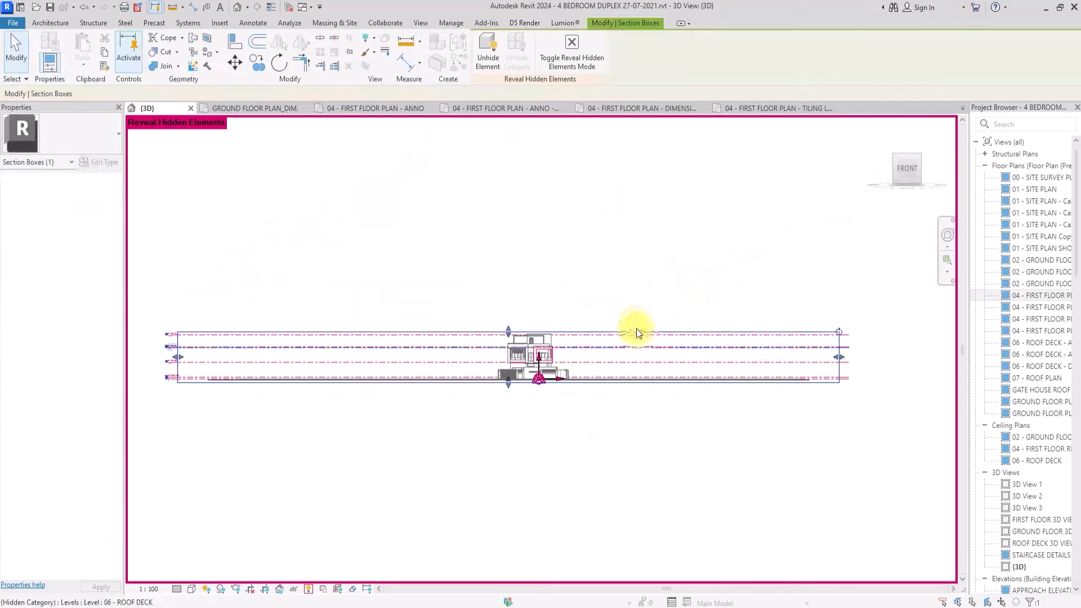
{"action": "left_click_drag", "start_coordinate": [838, 357], "coordinate": [533, 353]}
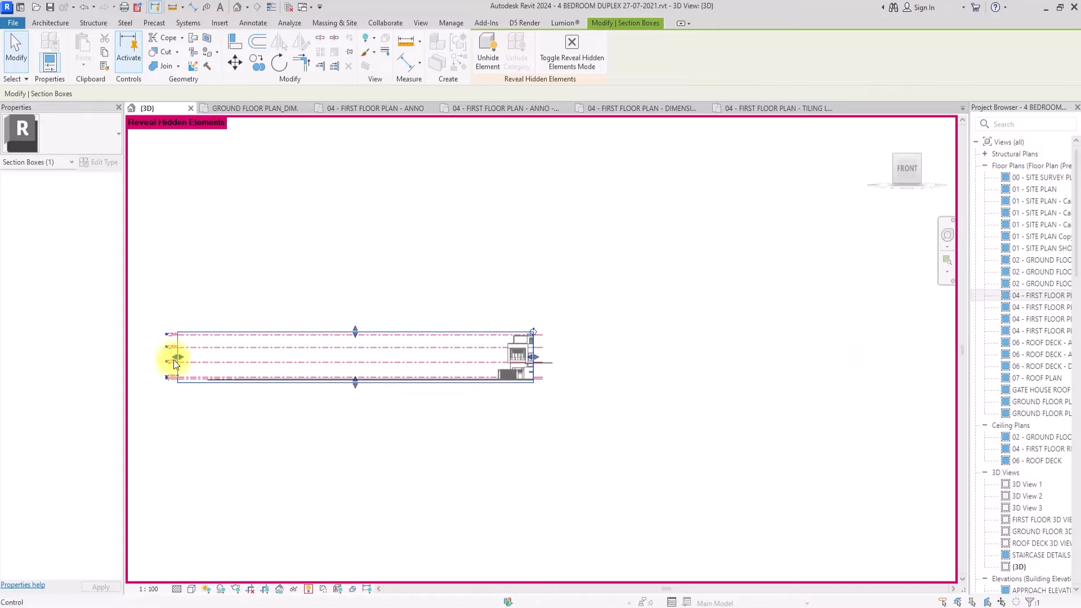
{"action": "left_click_drag", "start_coordinate": [173, 357], "coordinate": [507, 352]}
{"action": "scroll", "coordinate": [518, 378], "scroll_direction": "up", "scroll_amount": 6}
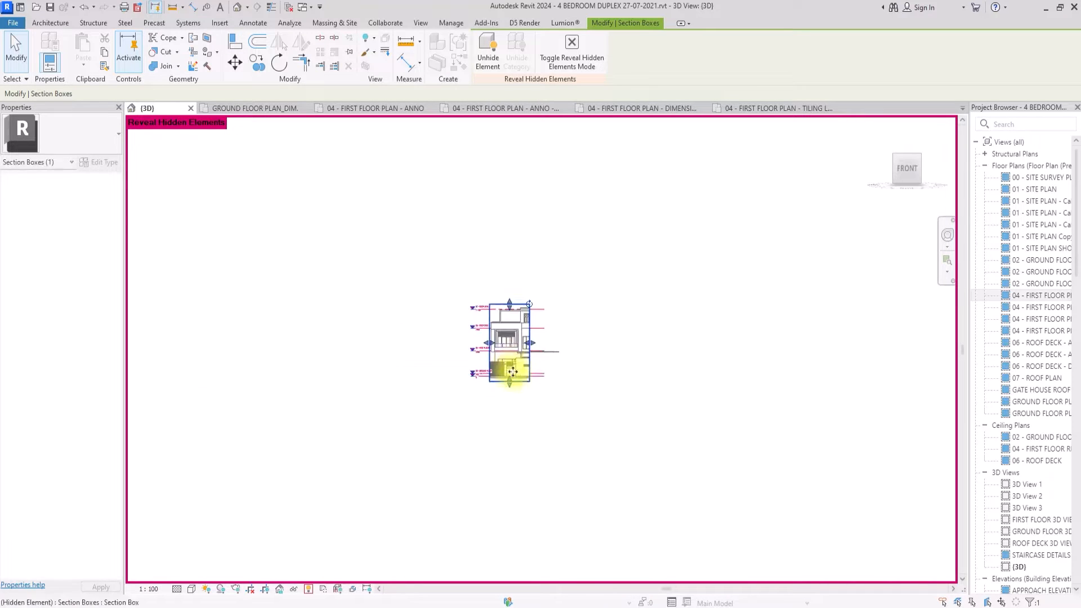
{"action": "left_click_drag", "start_coordinate": [519, 389], "coordinate": [520, 310]}
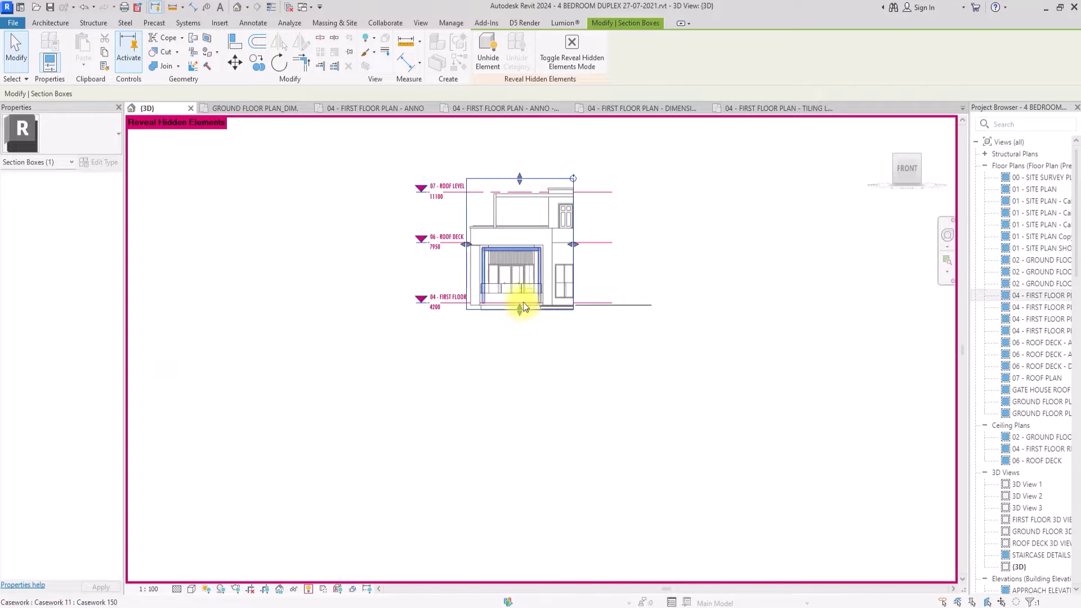
{"action": "left_click_drag", "start_coordinate": [519, 179], "coordinate": [519, 212]}
Step: In the right view, pull both ends of the section box in to the house and leave the hidden-elements display
{"action": "left_click_drag", "start_coordinate": [900, 169], "coordinate": [642, 162]}
{"action": "scroll", "coordinate": [642, 161], "scroll_direction": "down", "scroll_amount": 1}
{"action": "middle_click_drag", "start_coordinate": [642, 162], "coordinate": [569, 185]}
{"action": "scroll", "coordinate": [642, 162], "scroll_direction": "down", "scroll_amount": 4}
{"action": "left_click_drag", "start_coordinate": [866, 303], "coordinate": [642, 302]}
{"action": "left_click_drag", "start_coordinate": [455, 305], "coordinate": [599, 307]}
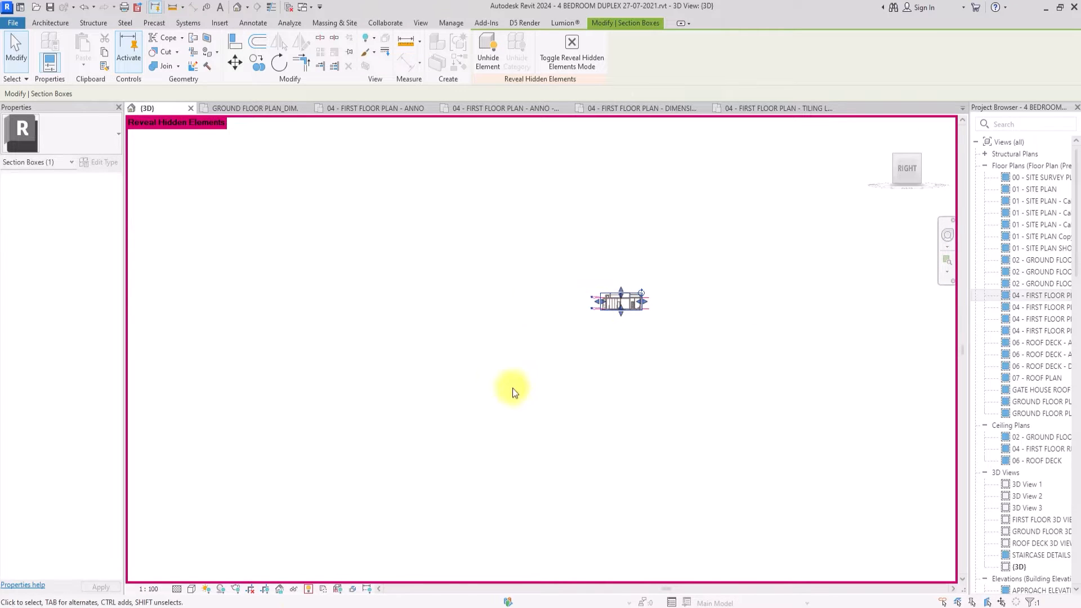
{"action": "left_click", "coordinate": [310, 589]}
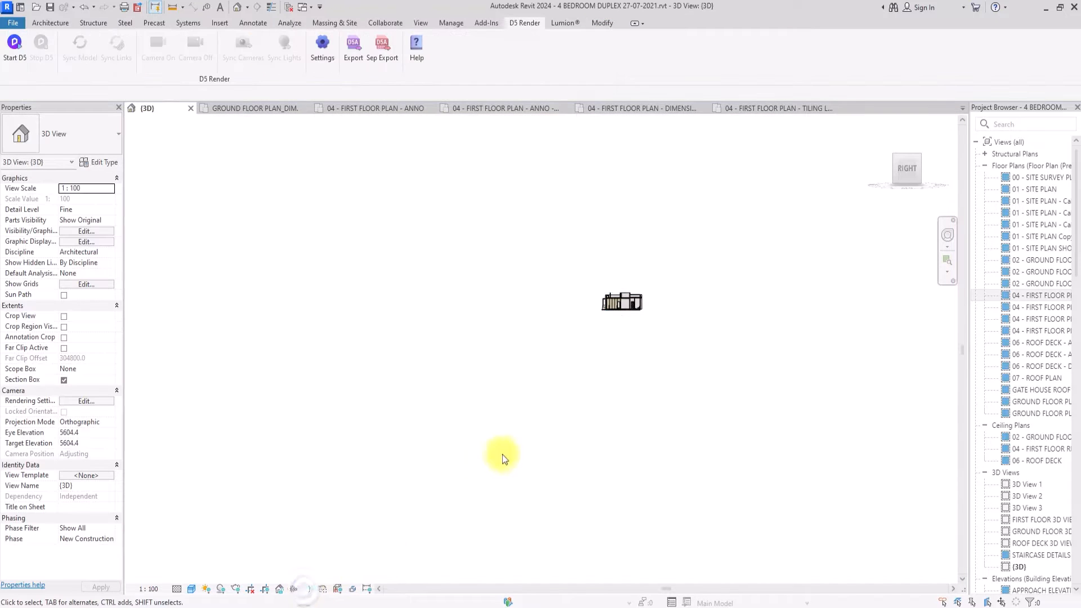
Step: With hidden elements revealed, pull the section box's back face inward past the rear rooms and restore the normal display
{"action": "left_click_drag", "start_coordinate": [907, 178], "coordinate": [836, 220]}
{"action": "left_click", "coordinate": [904, 176]}
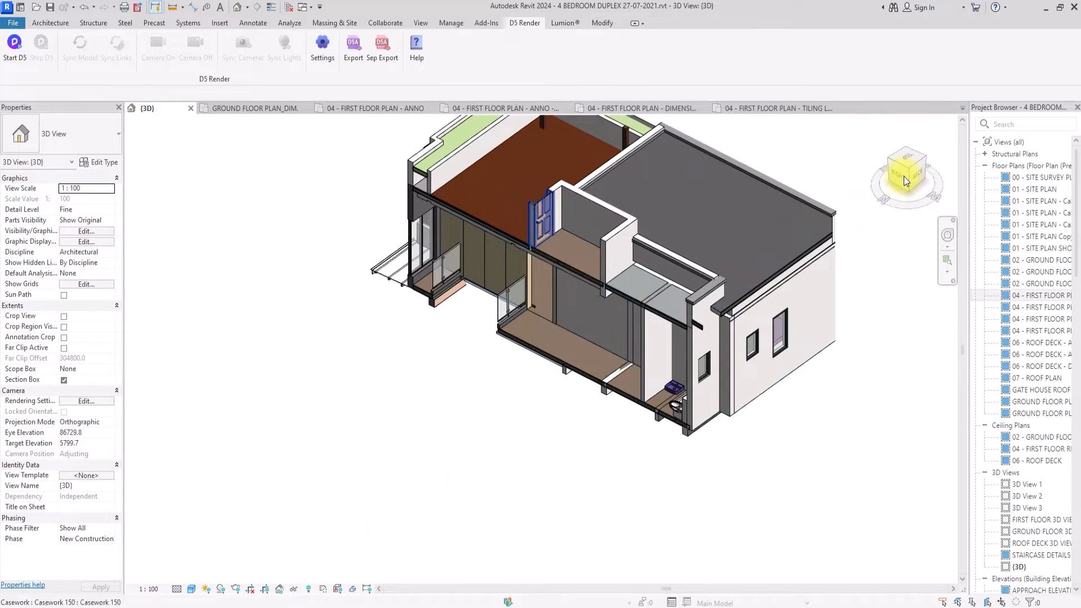
{"action": "middle_click_drag", "start_coordinate": [542, 222], "coordinate": [523, 299]}
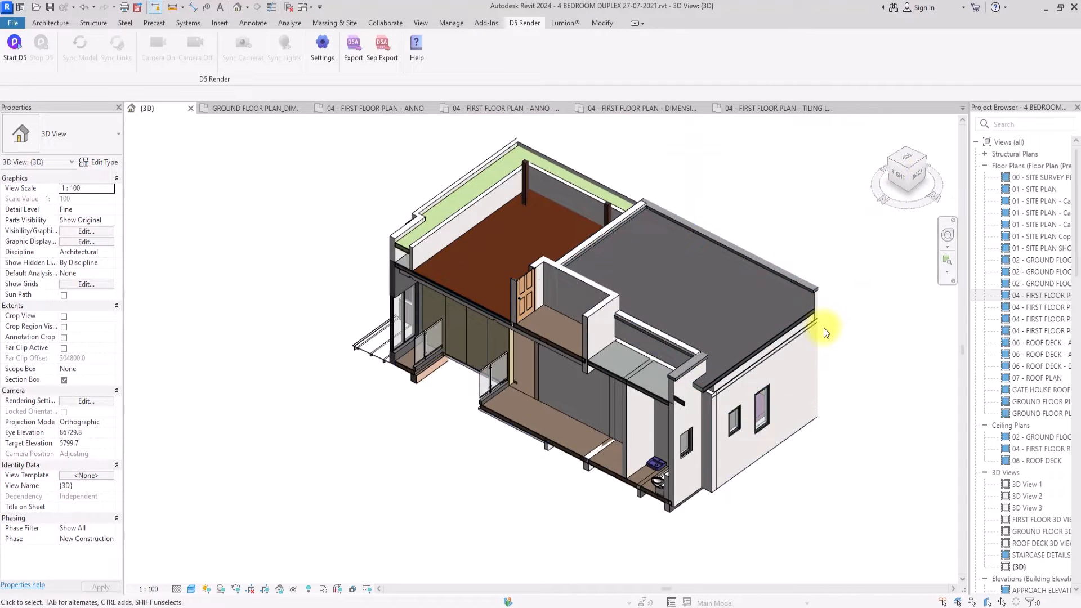
{"action": "left_click", "coordinate": [309, 589]}
{"action": "left_click", "coordinate": [686, 518]}
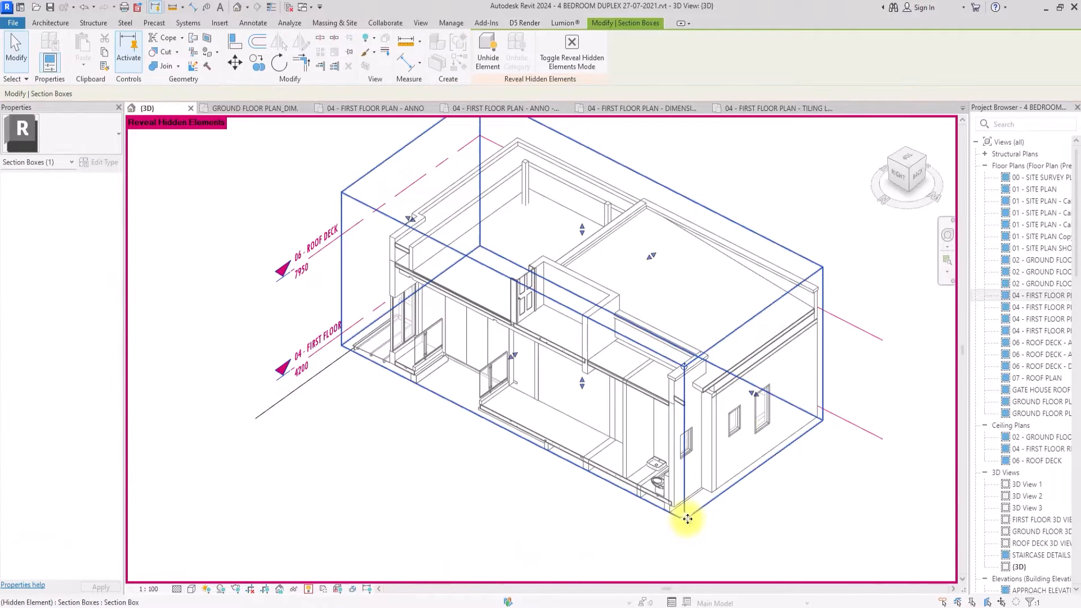
{"action": "left_click_drag", "start_coordinate": [754, 393], "coordinate": [686, 387]}
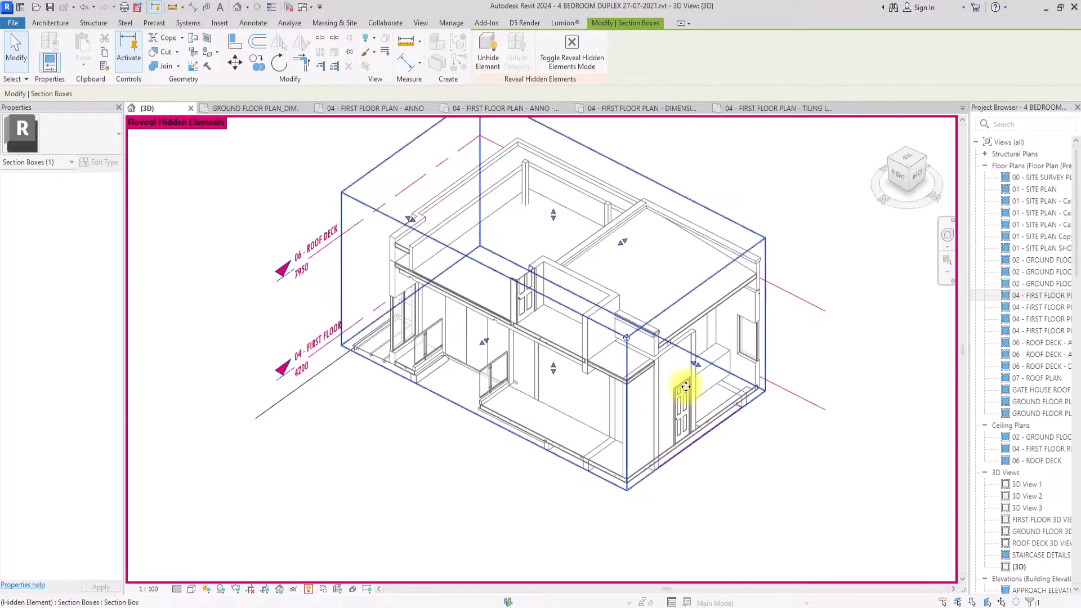
{"action": "scroll", "coordinate": [685, 386], "scroll_direction": "up", "scroll_amount": 2}
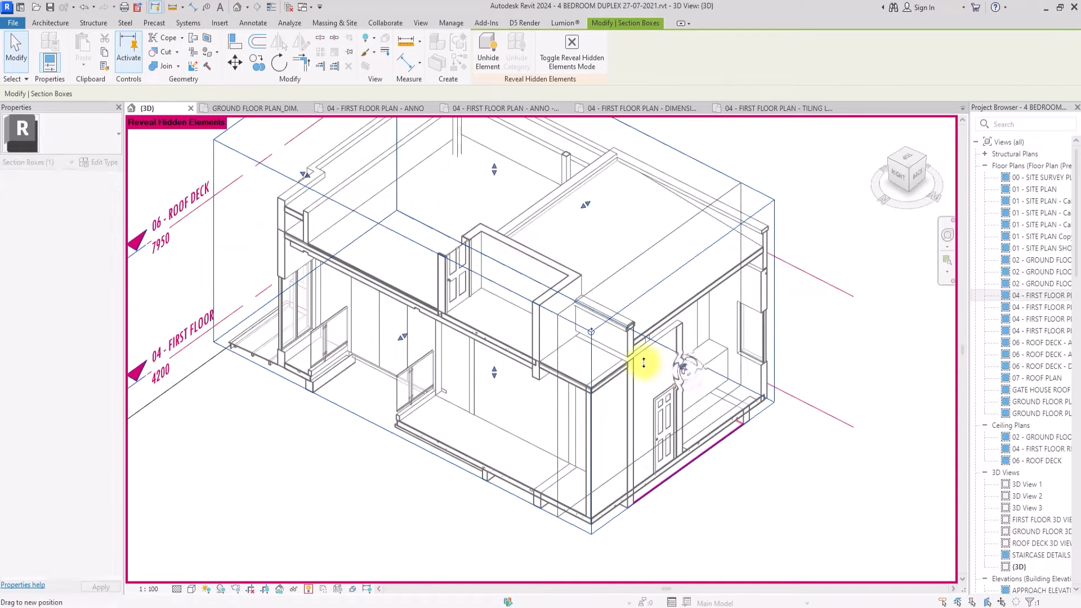
{"action": "left_click_drag", "start_coordinate": [653, 361], "coordinate": [631, 352]}
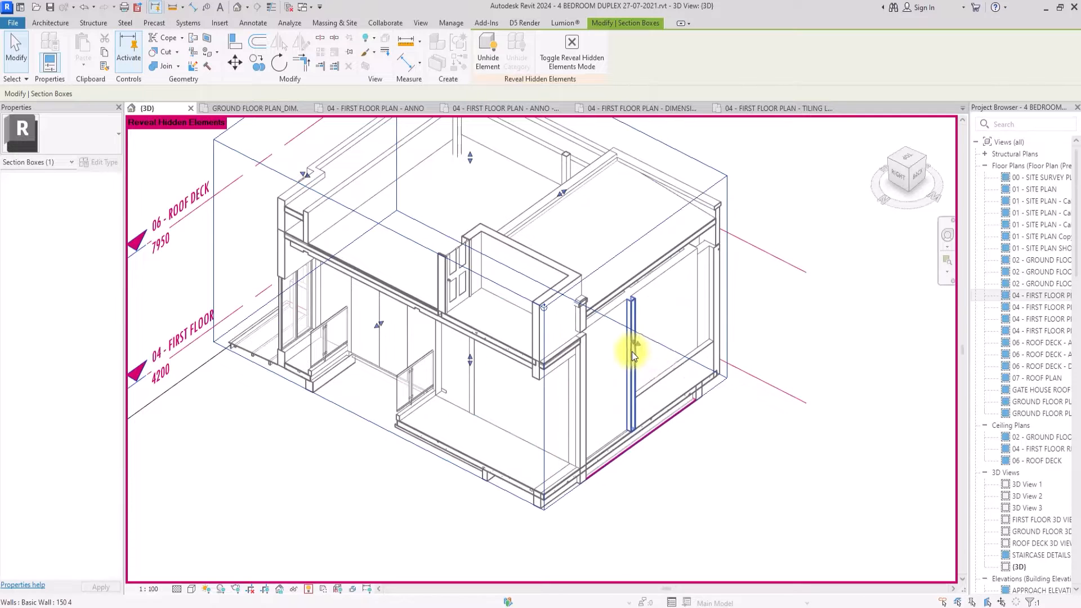
{"action": "left_click", "coordinate": [311, 589]}
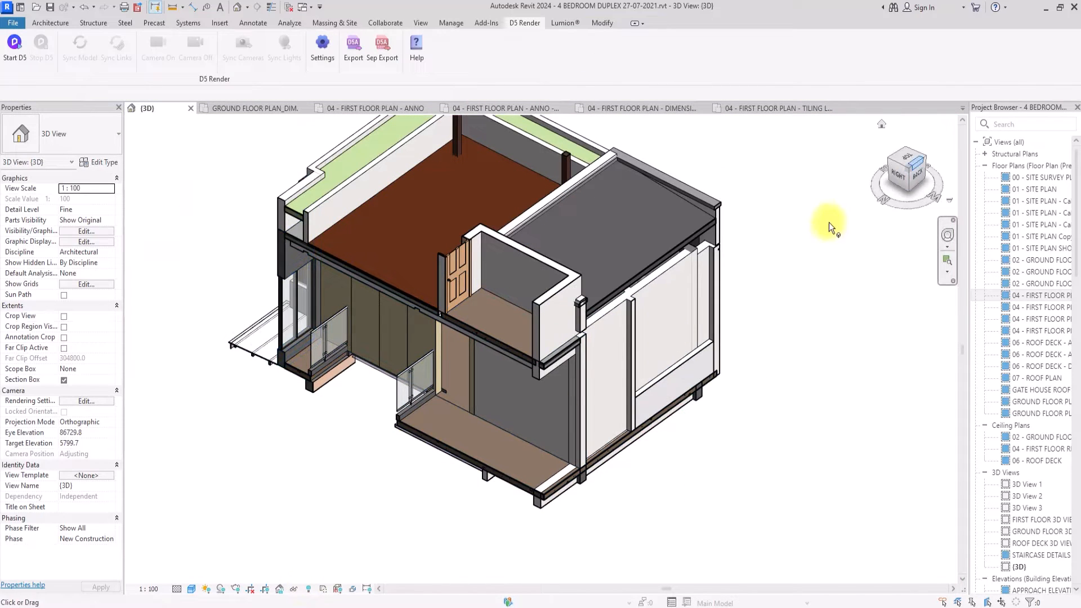
Step: Examine the cropped first-floor section of the house from below
{"action": "mouse_move", "coordinate": [904, 169]}
{"action": "left_mouse_down"}
{"action": "mouse_move", "coordinate": [290, 133]}
{"action": "mouse_move", "coordinate": [289, 602]}
{"action": "mouse_move", "coordinate": [903, 184]}
{"action": "left_mouse_up"}
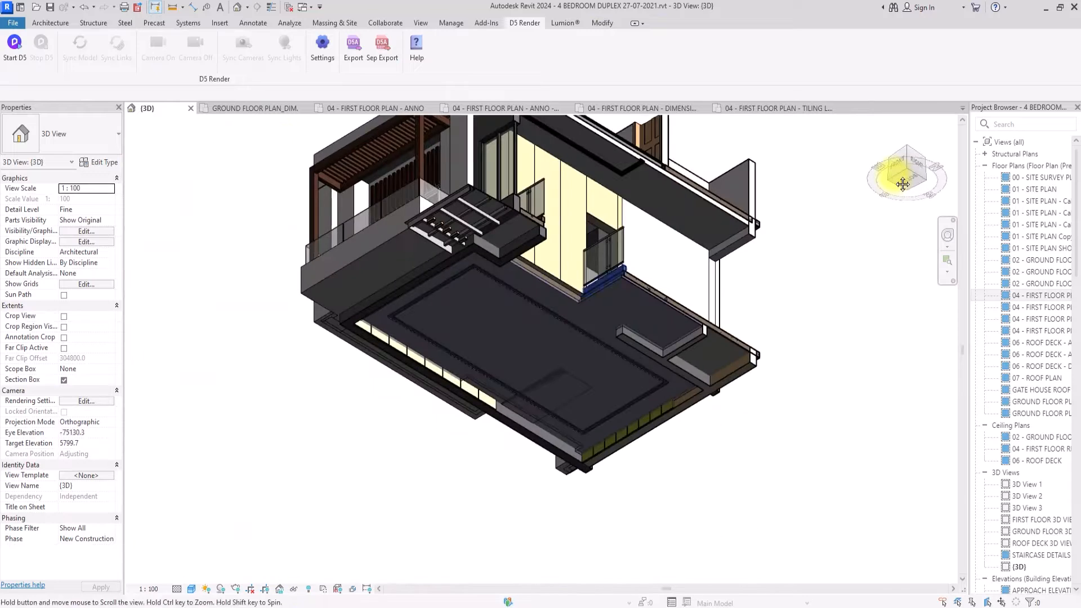
{"action": "middle_click_drag", "start_coordinate": [902, 184], "coordinate": [895, 177]}
{"action": "scroll", "coordinate": [895, 177], "scroll_direction": "up", "scroll_amount": 1}
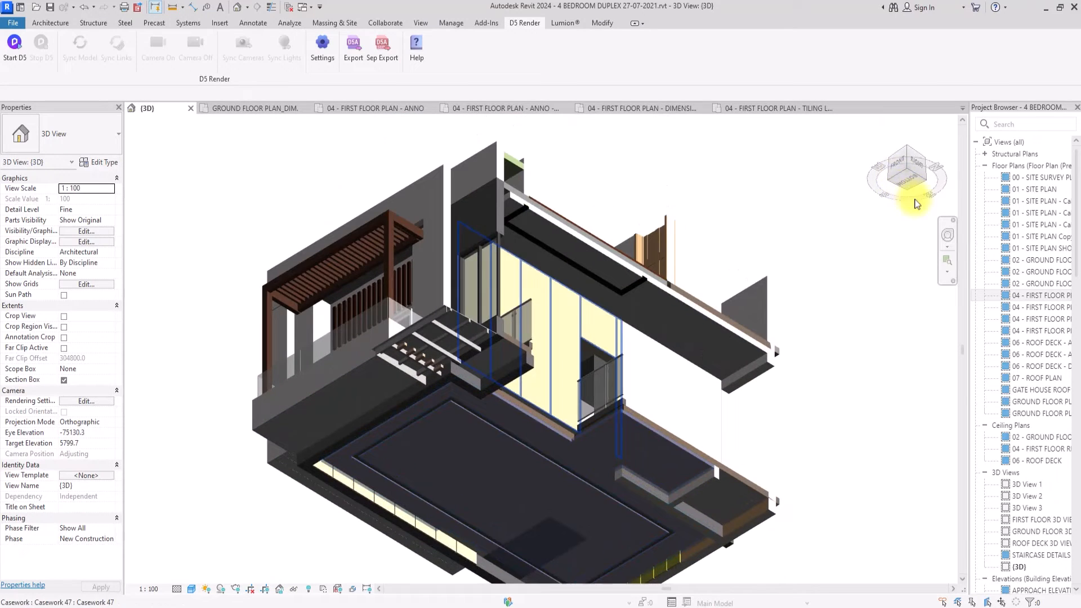
{"action": "left_click", "coordinate": [947, 236]}
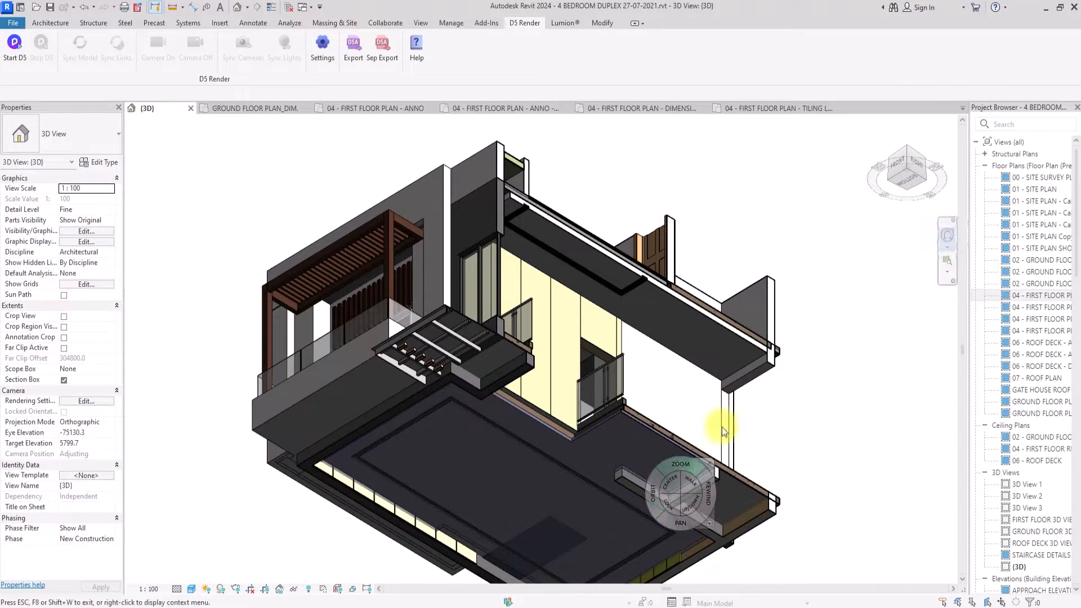
{"action": "left_click_drag", "start_coordinate": [677, 463], "coordinate": [627, 204]}
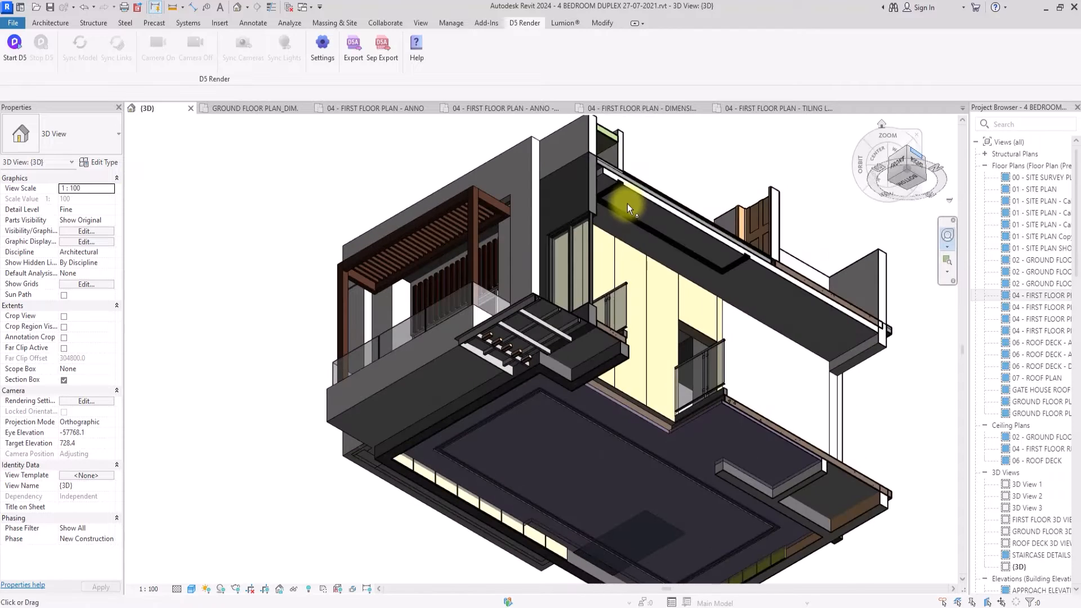
{"action": "middle_click_drag", "start_coordinate": [730, 281], "coordinate": [592, 333]}
{"action": "key", "text": "Escape"}
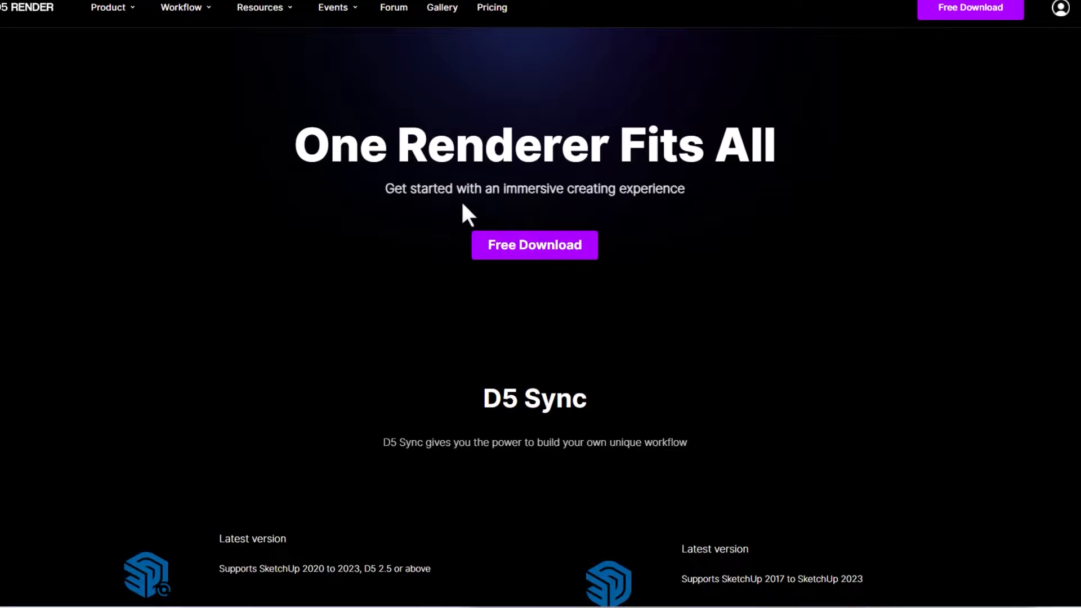
Step: Review the D5 Sync plugin downloads and their supported modelling programs on the D5 Render website
{"action": "scroll", "coordinate": [463, 208], "scroll_direction": "down", "scroll_amount": 5}
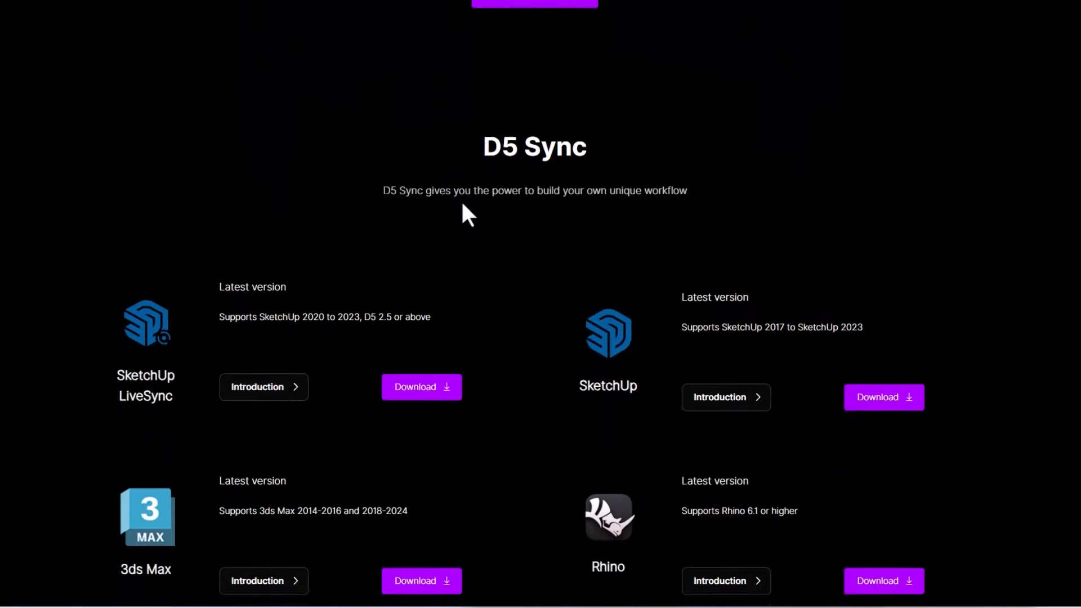
{"action": "scroll", "coordinate": [462, 205], "scroll_direction": "down", "scroll_amount": 3}
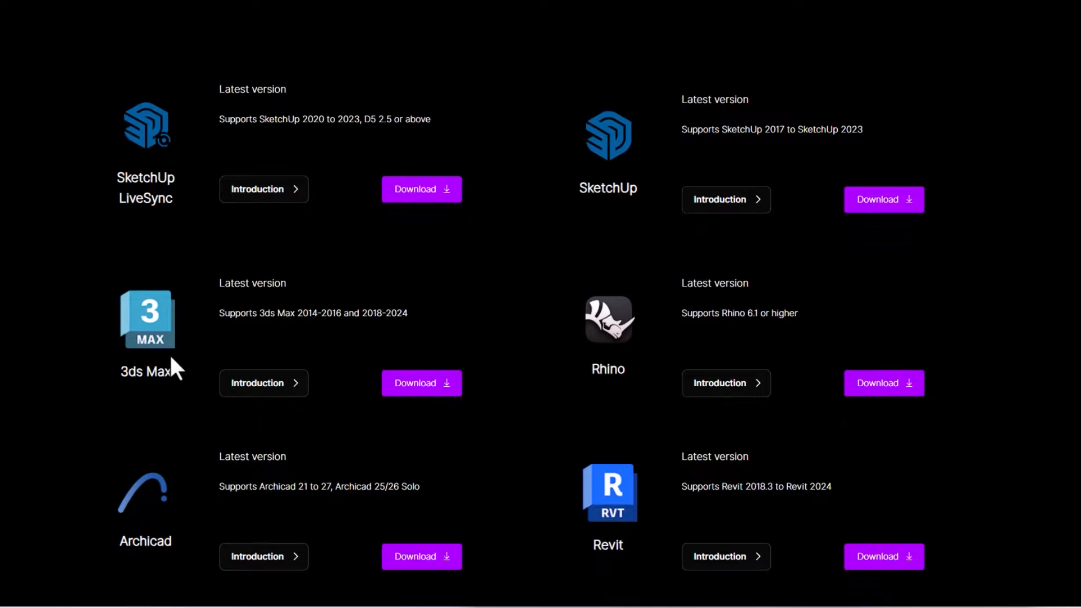
{"action": "scroll", "coordinate": [557, 461], "scroll_direction": "down", "scroll_amount": 3}
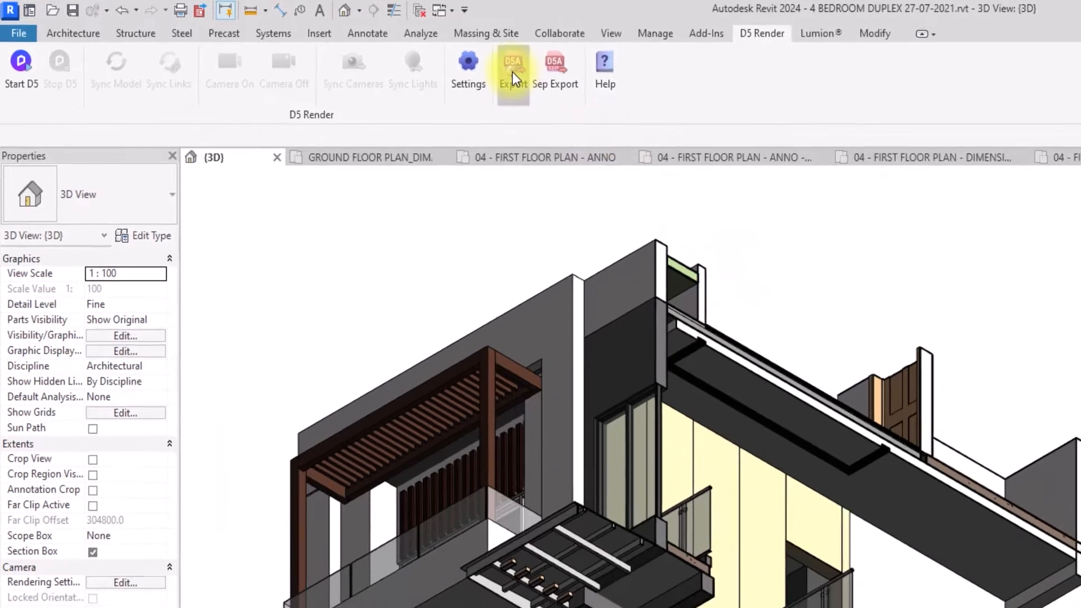
Step: Start a D5 export of the cropped 3D view with the Export Smoothness raised slightly
{"action": "left_click", "coordinate": [513, 72]}
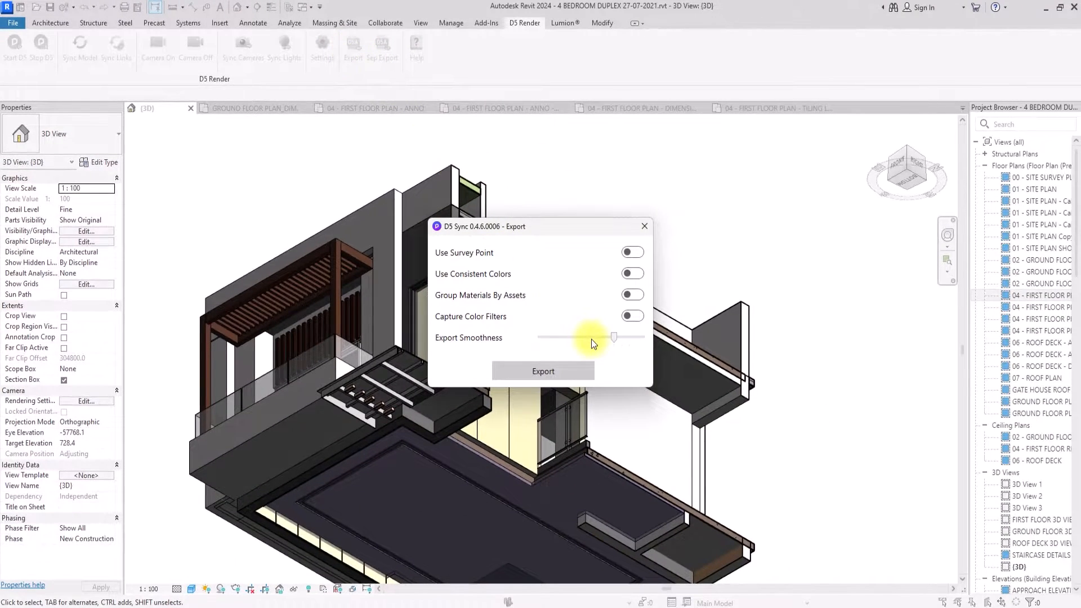
{"action": "left_click_drag", "start_coordinate": [614, 336], "coordinate": [538, 337]}
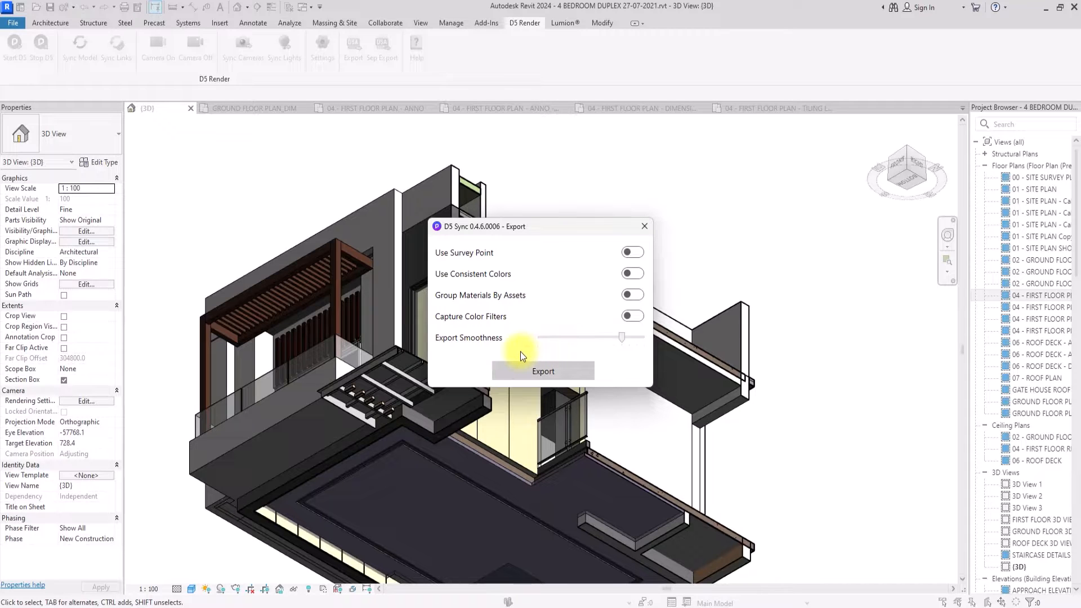
{"action": "left_click", "coordinate": [549, 363]}
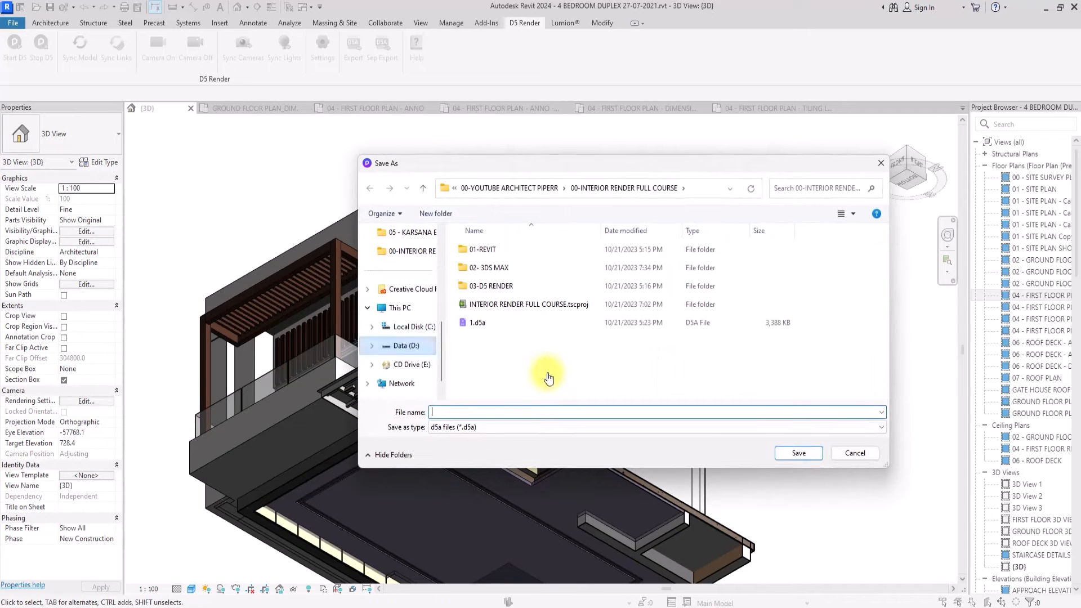
Step: Save the D5A export as BEDROOM INTERIOR in 00-INTERIOR RENDER FULL COURSE > 03-D5 RENDER > 01-EXPORTS
{"action": "left_click", "coordinate": [509, 192]}
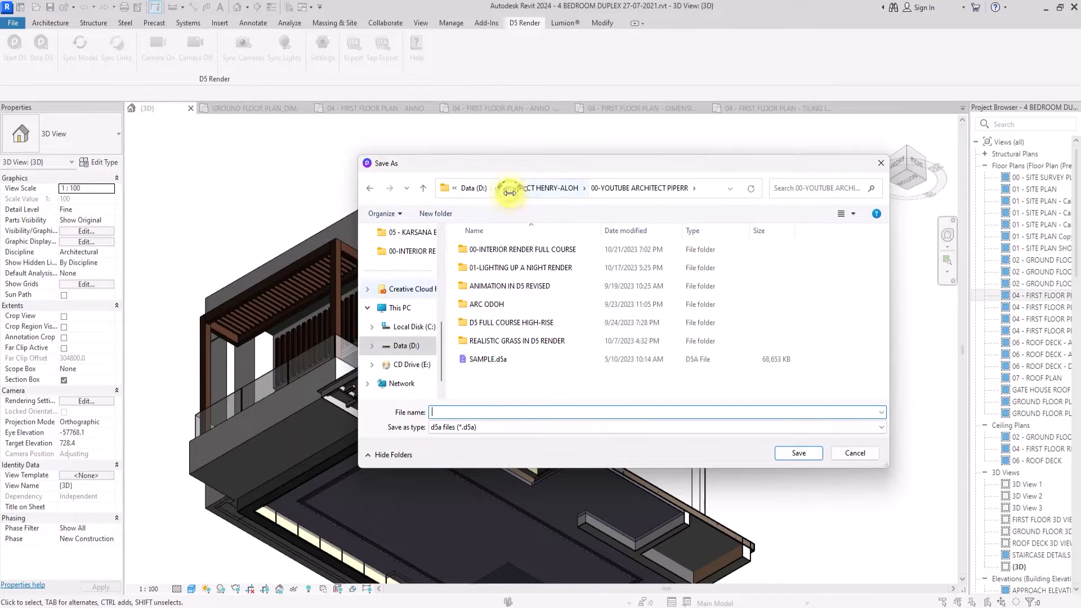
{"action": "double_click", "coordinate": [502, 251]}
{"action": "left_click", "coordinate": [475, 411]}
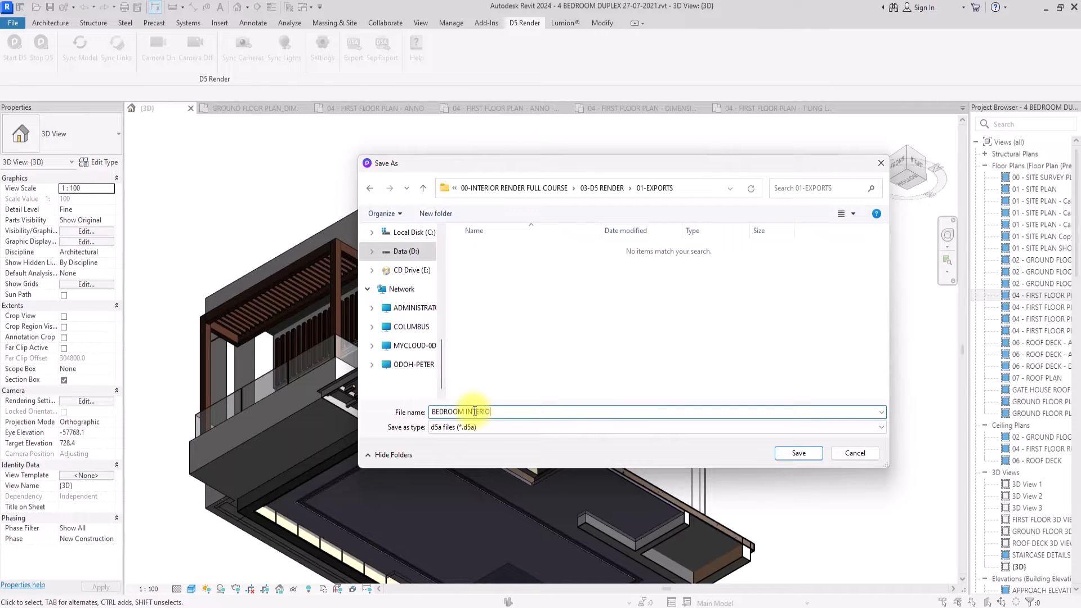
{"action": "left_click", "coordinate": [797, 452]}
Step: Switch to the empty Autodesk 3ds Max scene
{"action": "scroll", "coordinate": [532, 344], "scroll_direction": "down", "scroll_amount": 2}
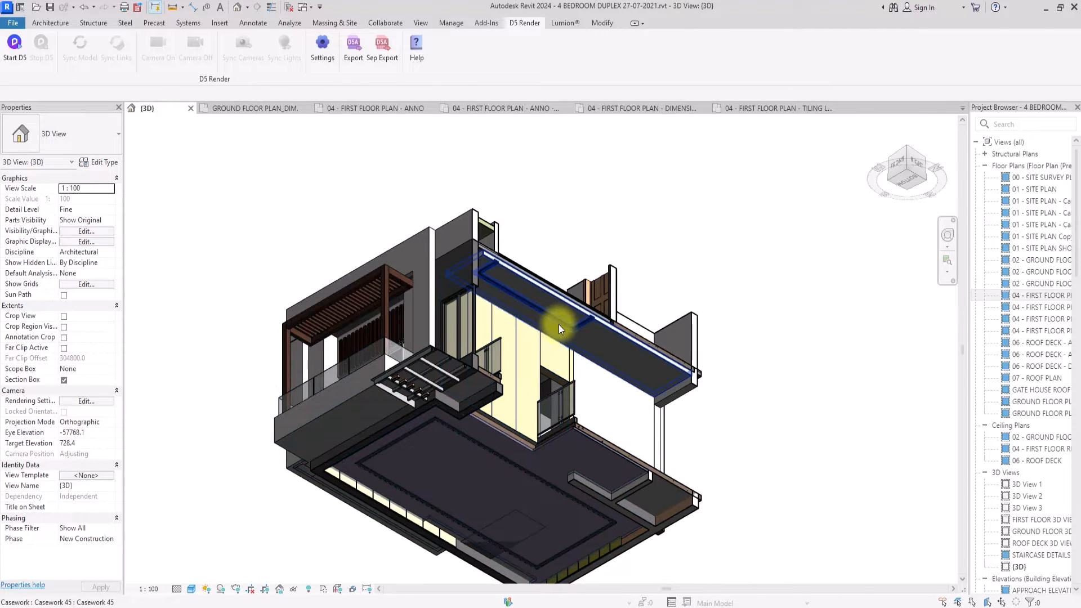
{"action": "key", "text": "Tab"}
{"action": "key", "text": "Tab"}
{"action": "key", "text": "Tab"}
{"action": "key", "text": "Tab"}
{"action": "key", "text": "Tab"}
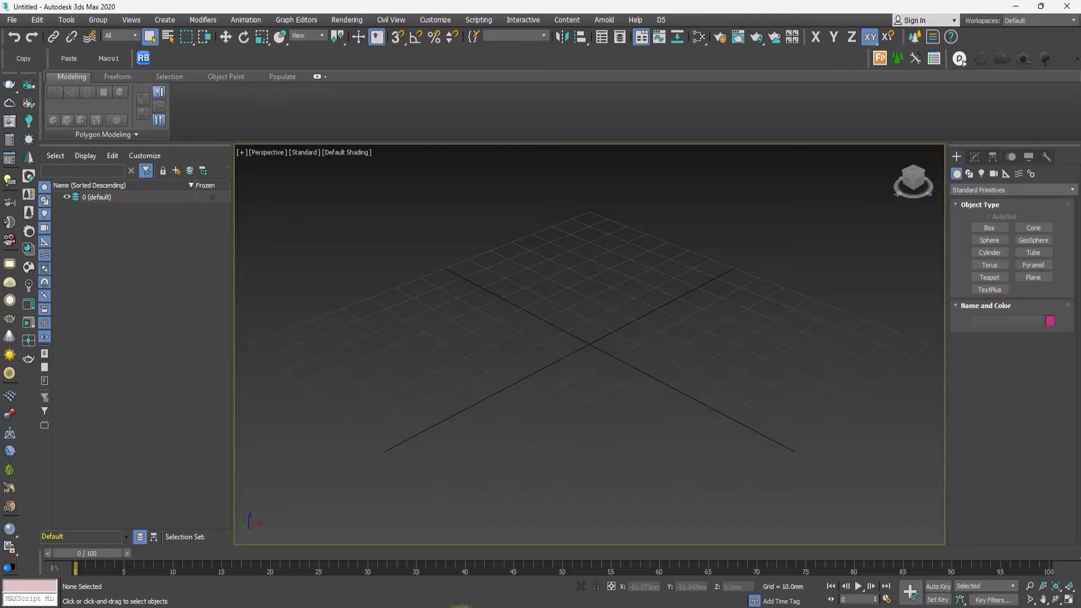
Step: Switch to File Explorer, open 02- 3DS MAX > 01 > Pro 3DSky - Giorgetti Frame Bed 59201, and place its window beside the 3ds Max viewport
{"action": "left_click", "coordinate": [457, 607]}
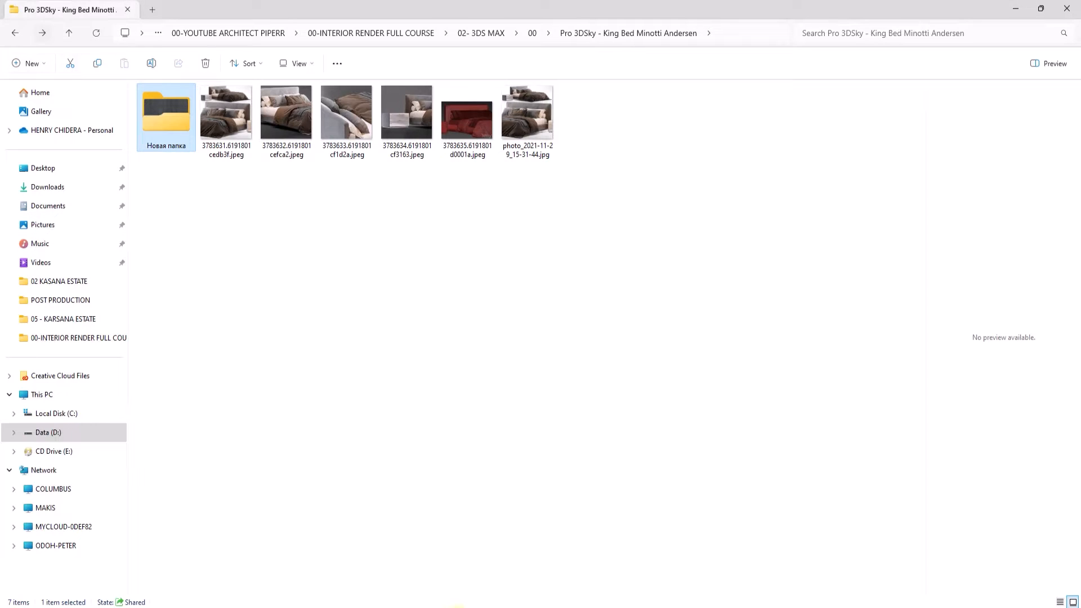
{"action": "left_click", "coordinate": [69, 33]}
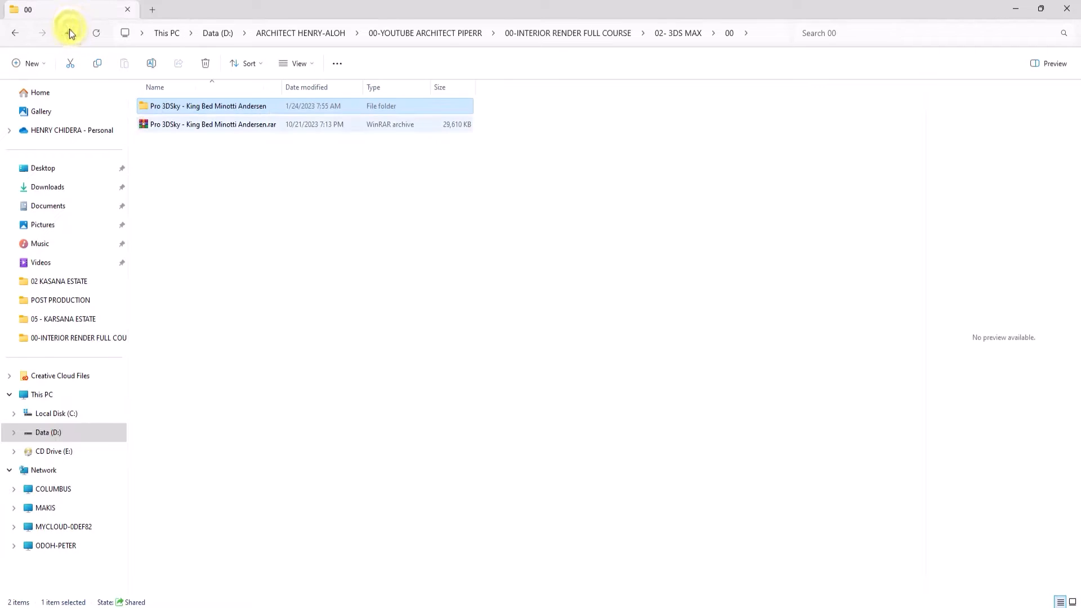
{"action": "left_click", "coordinate": [69, 33]}
{"action": "double_click", "coordinate": [199, 128]}
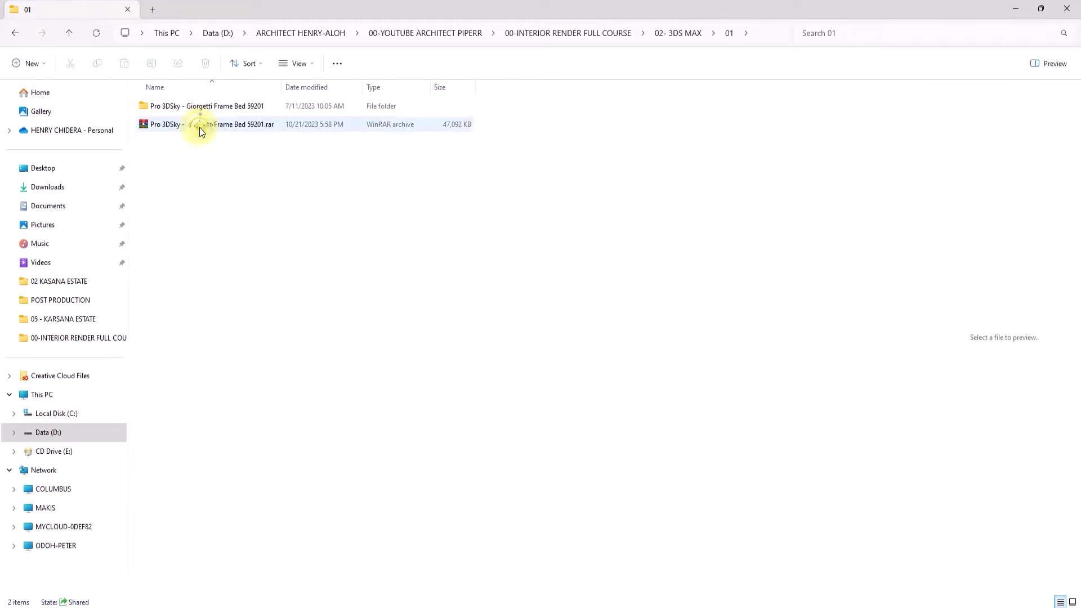
{"action": "double_click", "coordinate": [353, 105]}
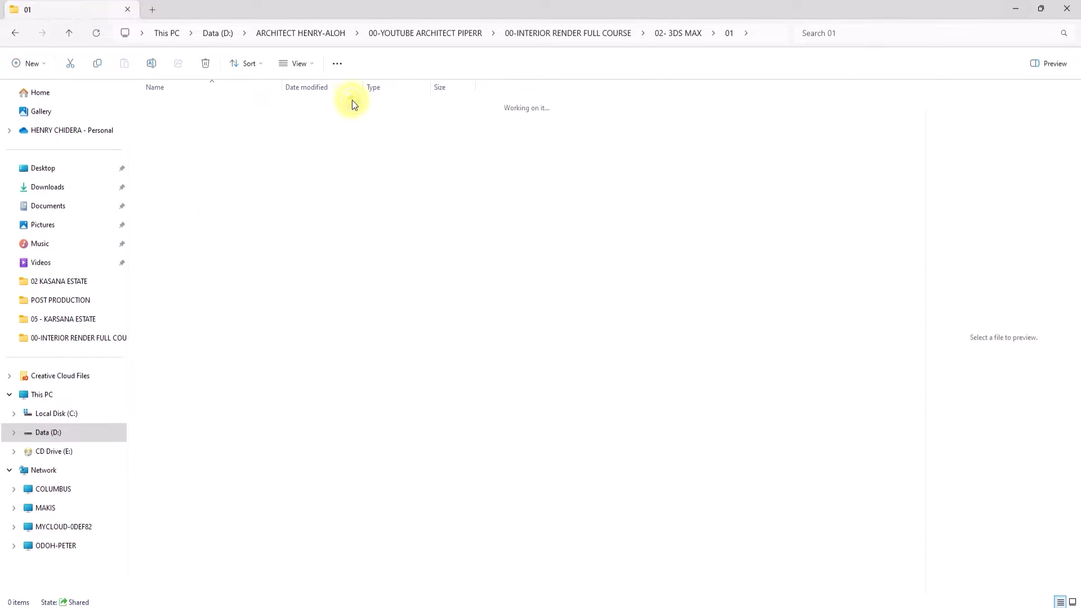
{"action": "left_click", "coordinate": [1040, 9]}
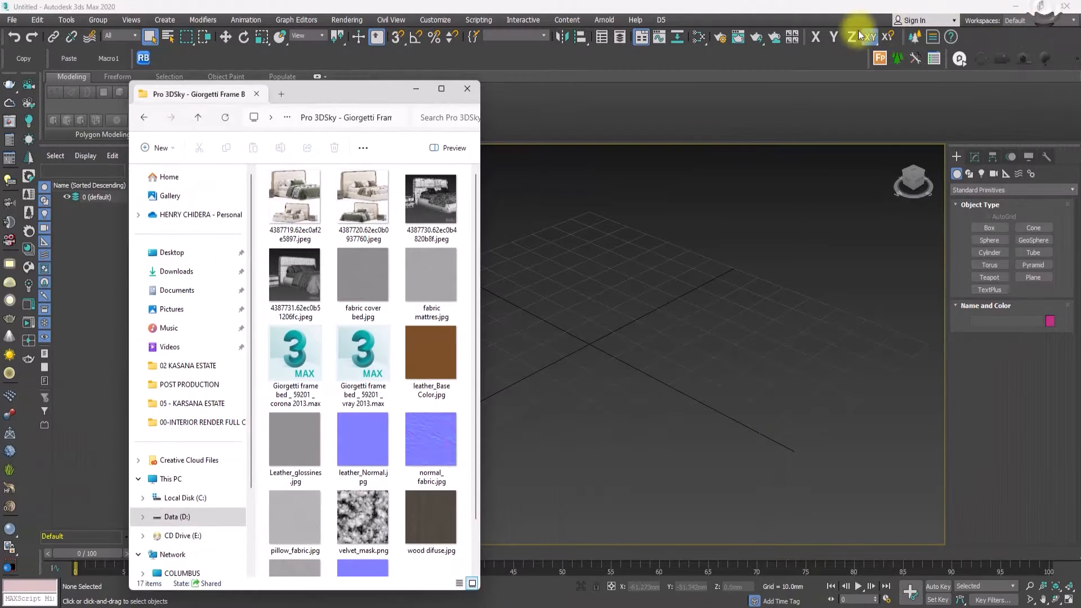
{"action": "left_click_drag", "start_coordinate": [387, 88], "coordinate": [302, 83]}
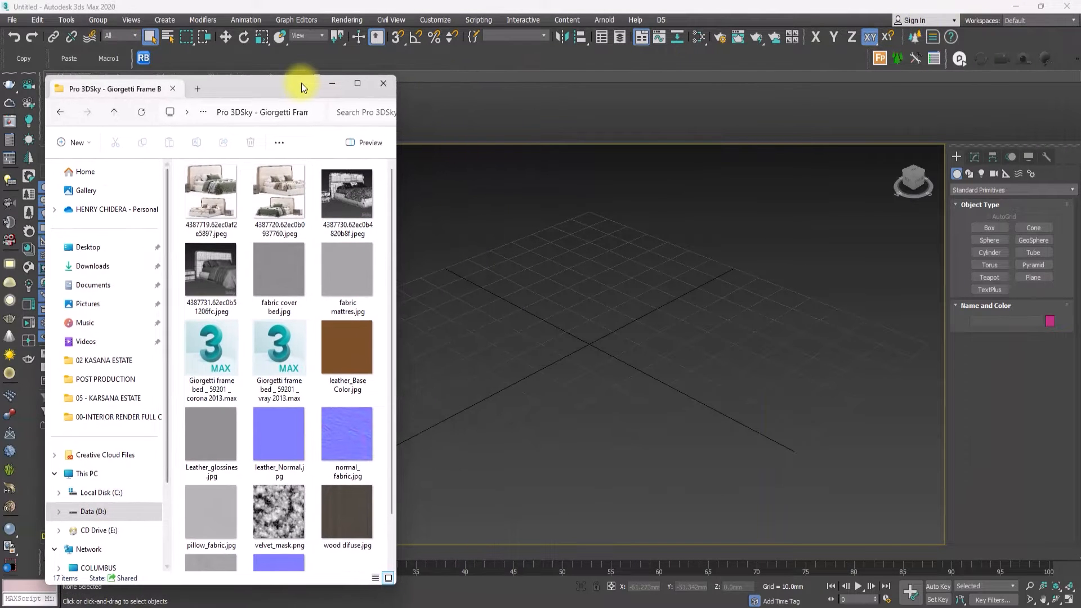
{"action": "scroll", "coordinate": [246, 174], "scroll_direction": "down", "scroll_amount": 2}
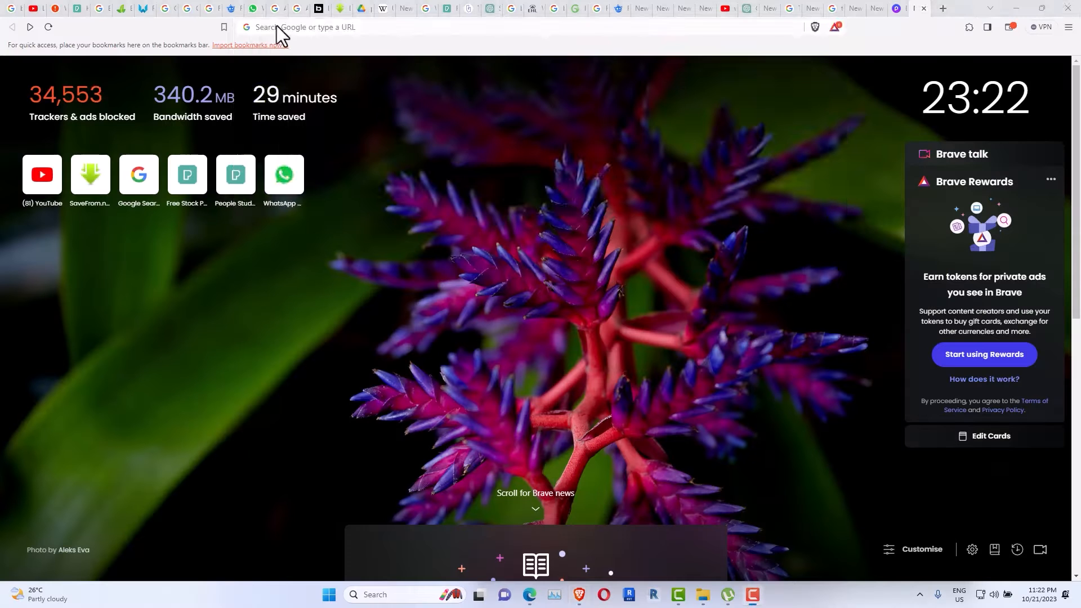
Step: Switch to the Brave browser, search for maxbrute, and browse the furniture models on the Maxbrute Furniture Visualization site
{"action": "left_click", "coordinate": [279, 27]}
{"action": "type", "text": "max"}
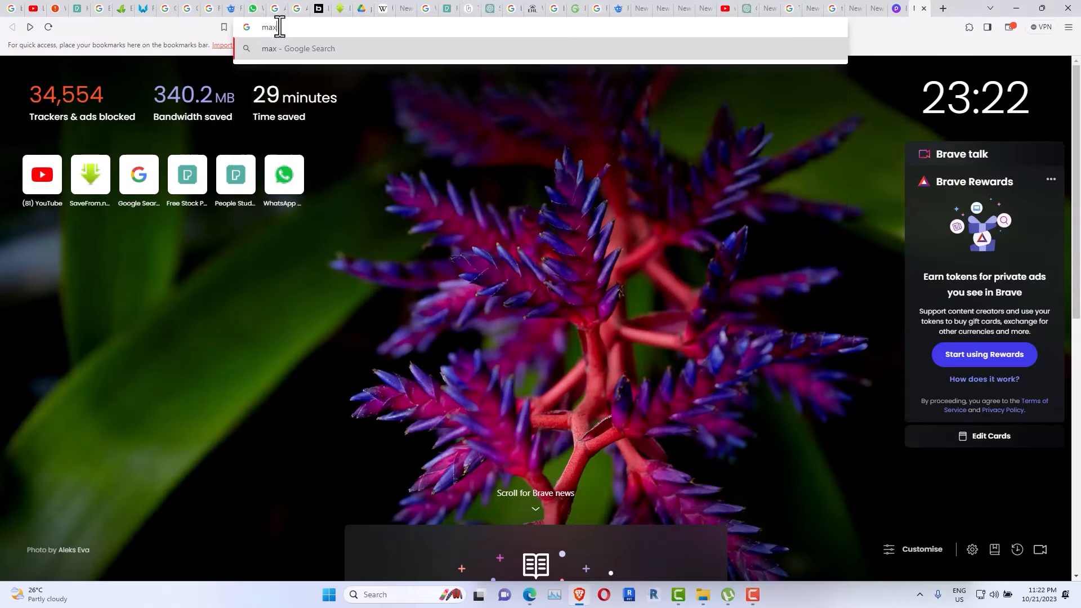
{"action": "type", "text": "brute"}
{"action": "key", "text": "Return"}
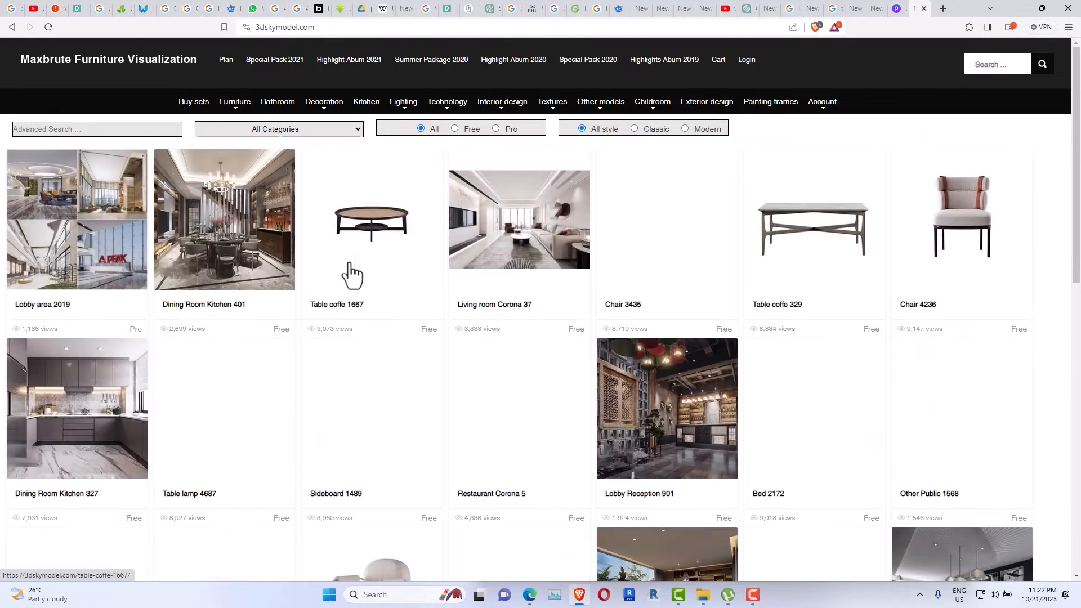
{"action": "scroll", "coordinate": [290, 302], "scroll_direction": "down", "scroll_amount": 4}
{"action": "scroll", "coordinate": [289, 302], "scroll_direction": "up", "scroll_amount": 5}
Step: Search for 3d sky.org, open the 3dsky website, and browse its new models and categories
{"action": "left_click", "coordinate": [271, 105]}
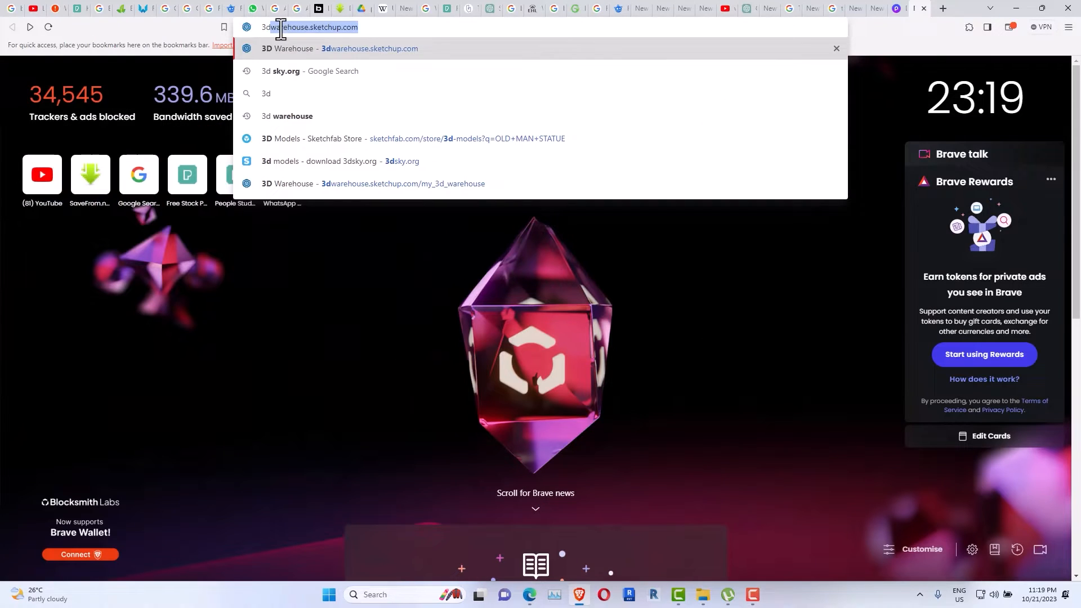
{"action": "type", "text": "sky.org"}
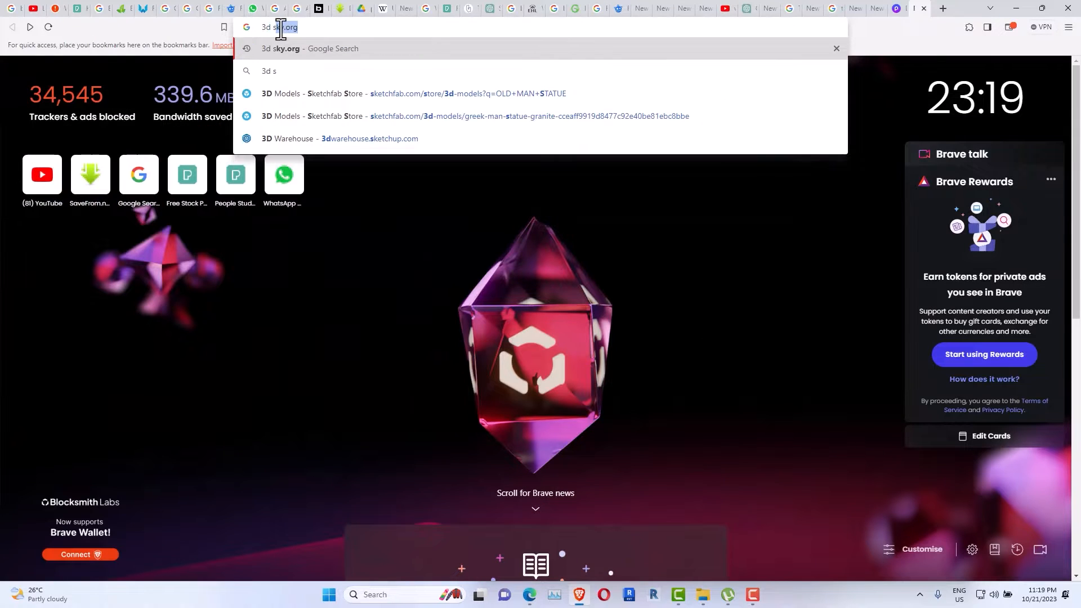
{"action": "key", "text": "Return"}
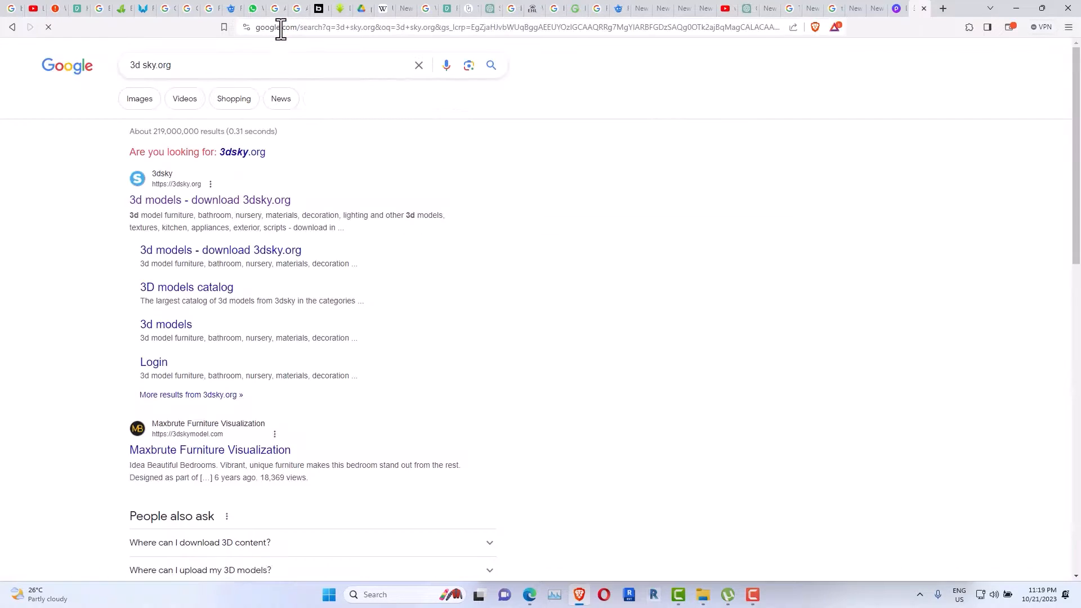
{"action": "left_click", "coordinate": [185, 189]}
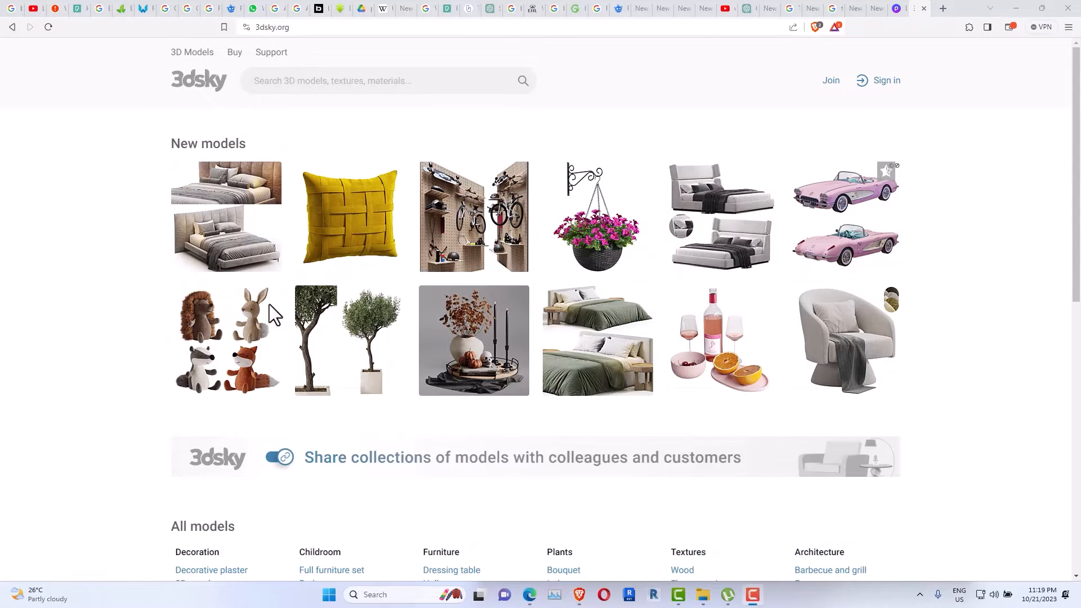
{"action": "scroll", "coordinate": [482, 208], "scroll_direction": "down", "scroll_amount": 4}
{"action": "scroll", "coordinate": [496, 270], "scroll_direction": "up", "scroll_amount": 4}
{"action": "scroll", "coordinate": [456, 417], "scroll_direction": "down", "scroll_amount": 5}
{"action": "scroll", "coordinate": [404, 508], "scroll_direction": "down", "scroll_amount": 5}
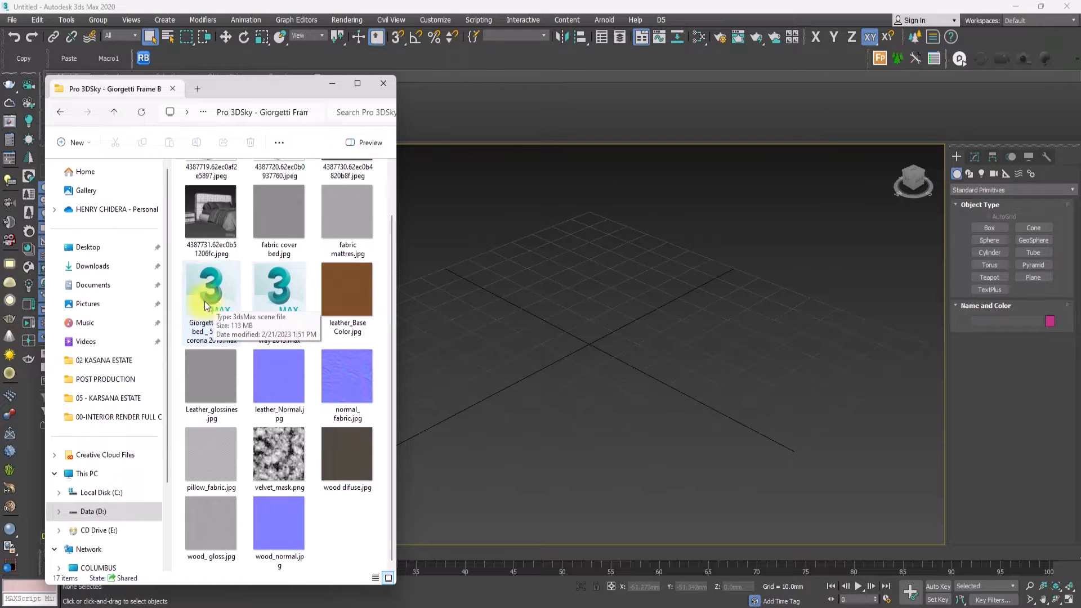
Step: Try to open Giorgetti frame bed _ 59201 _ corona 2013.max from the folder in 3ds Max
{"action": "left_click_drag", "start_coordinate": [206, 302], "coordinate": [559, 299]}
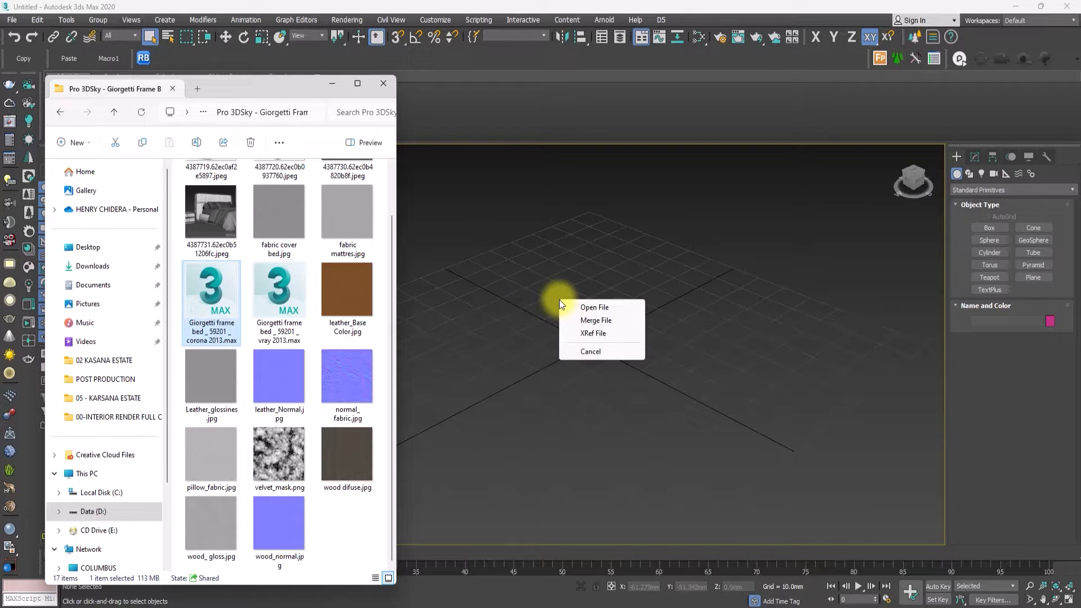
{"action": "left_click", "coordinate": [592, 307]}
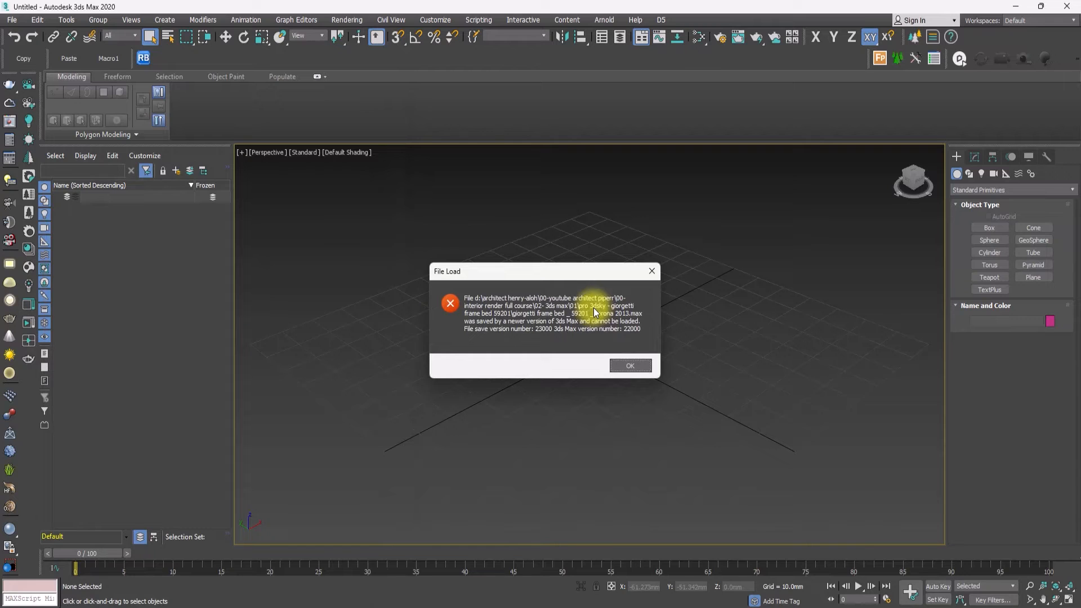
{"action": "left_click", "coordinate": [630, 367]}
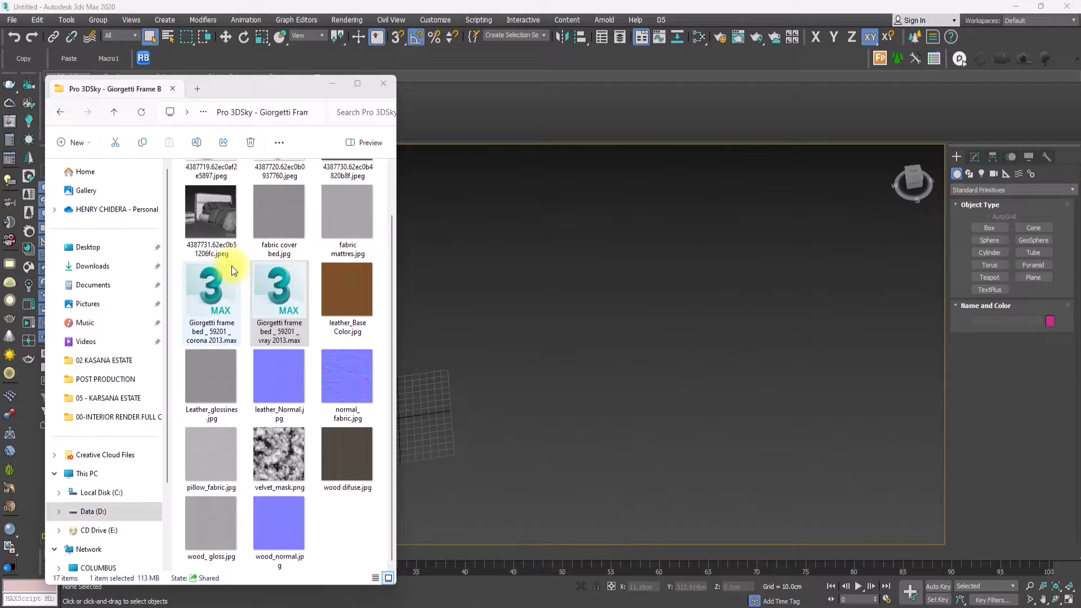
Step: Open Giorgetti frame bed _ 59201 _ vray 2013.max in 3ds Max and frame the two beds
{"action": "left_click_drag", "start_coordinate": [272, 316], "coordinate": [558, 361]}
{"action": "left_click", "coordinate": [595, 371]}
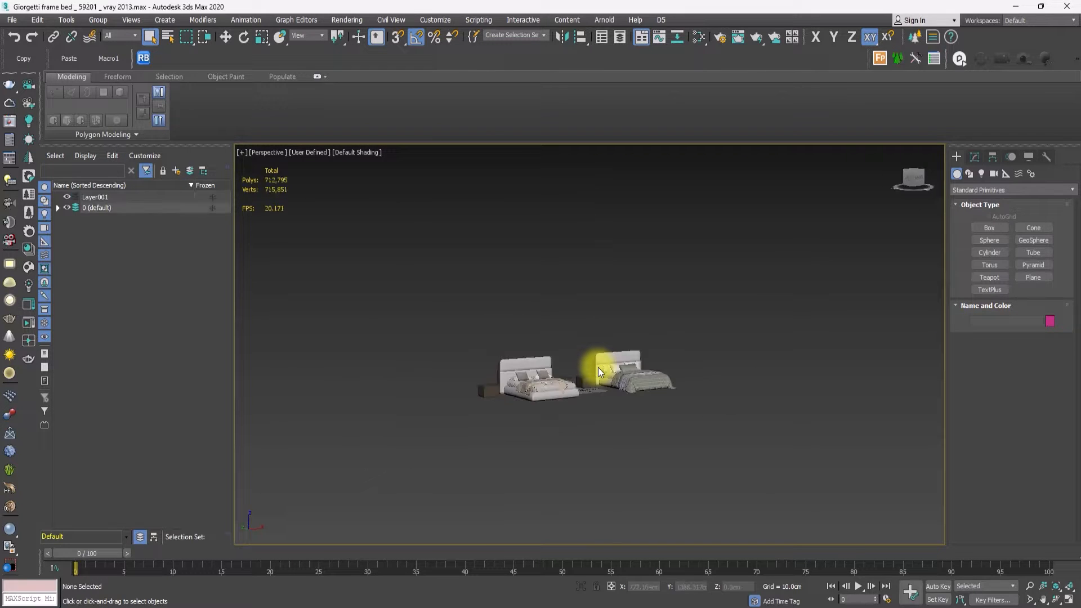
{"action": "scroll", "coordinate": [598, 367], "scroll_direction": "down", "scroll_amount": 5}
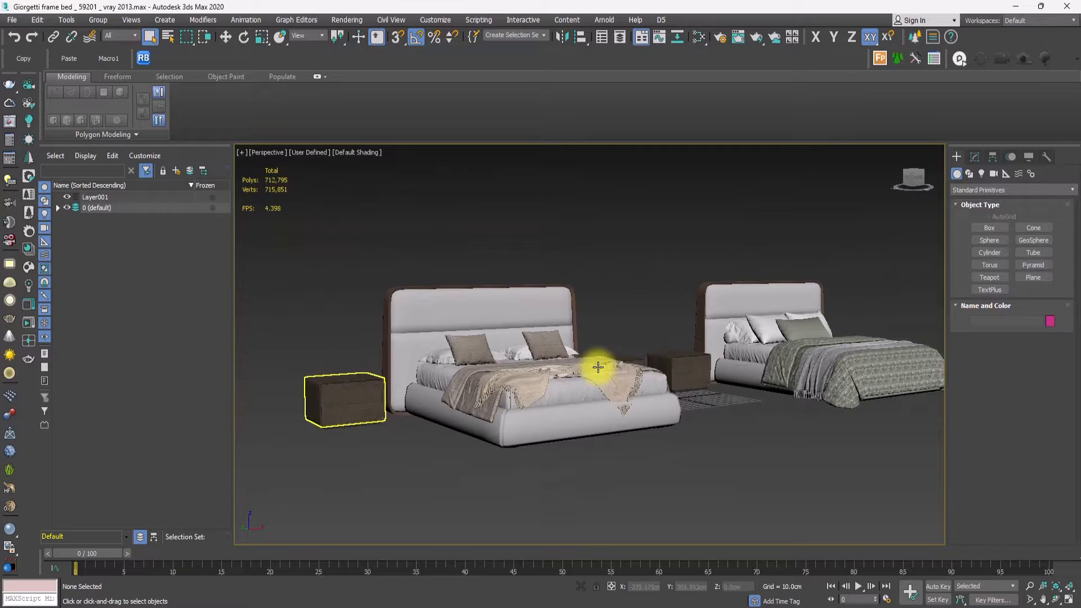
{"action": "scroll", "coordinate": [598, 367], "scroll_direction": "up", "scroll_amount": 3}
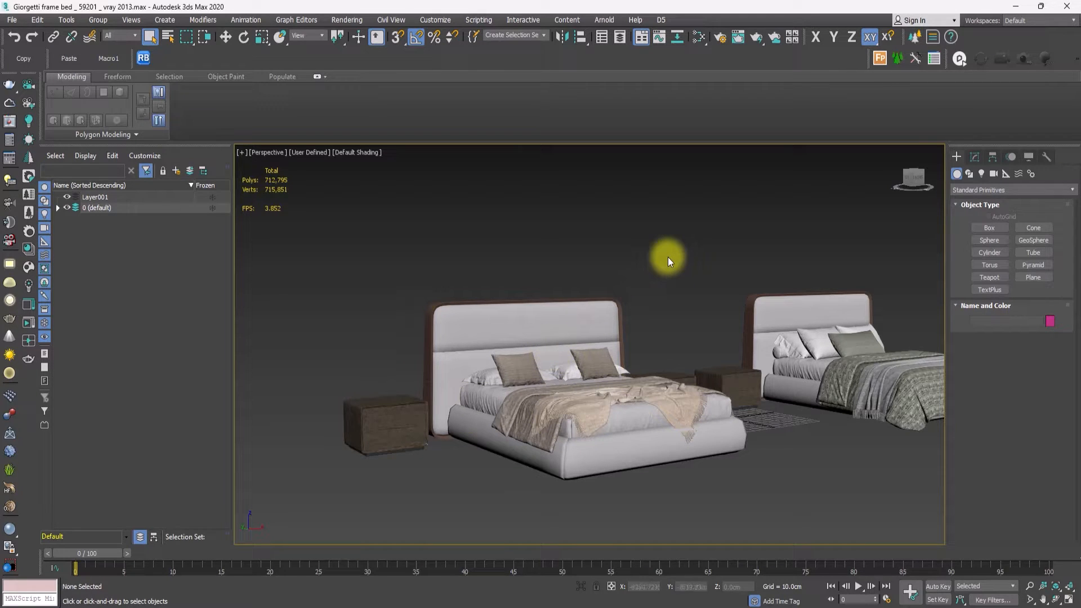
Step: Select the bed with the beige throw together with its bedside cabinets, and bring up the D5 plugin commands
{"action": "left_click_drag", "start_coordinate": [657, 221], "coordinate": [524, 450]}
{"action": "left_click", "coordinate": [651, 228]}
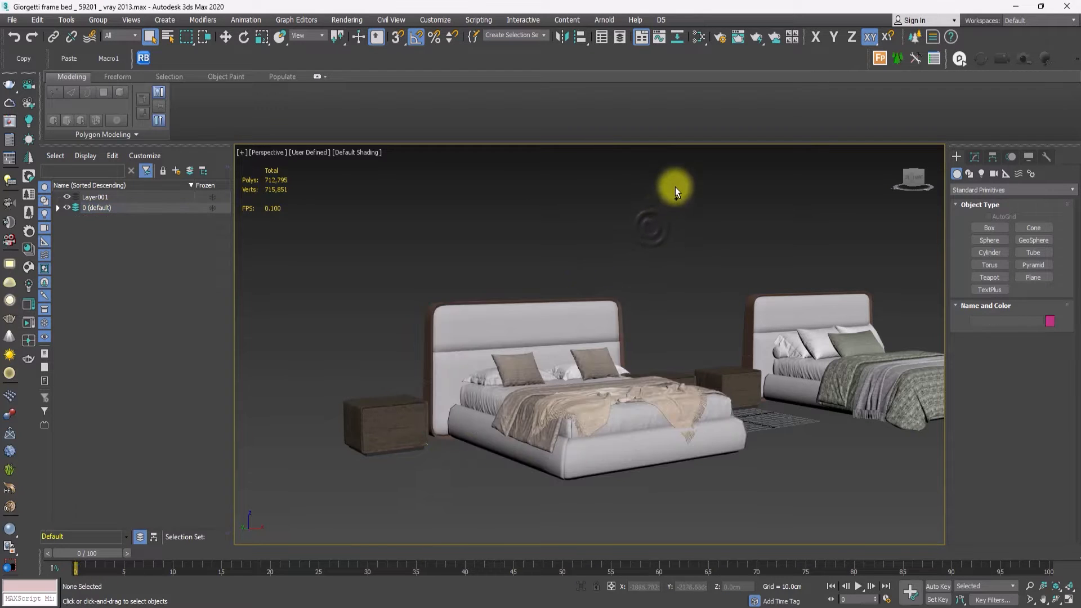
{"action": "left_click_drag", "start_coordinate": [609, 434], "coordinate": [336, 519]}
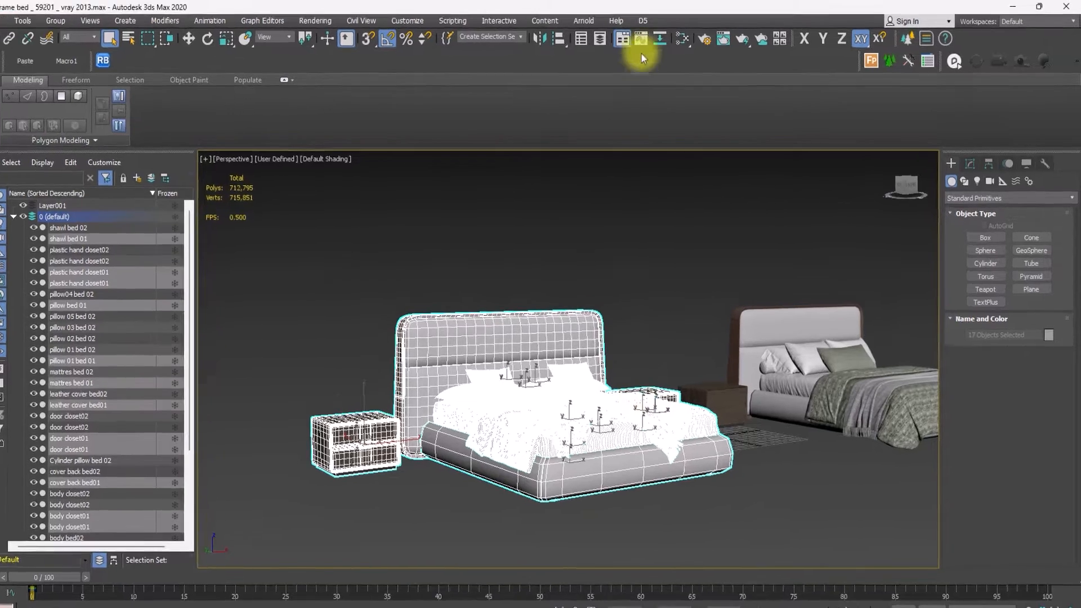
{"action": "left_click", "coordinate": [661, 20]}
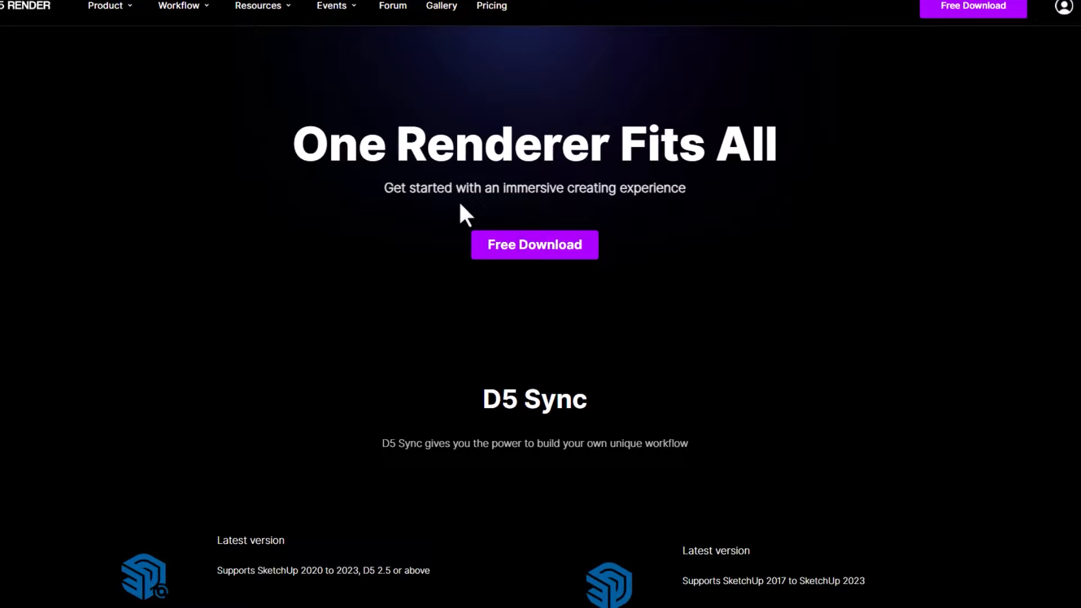
Step: Check the D5 Sync download for 3ds Max and its supported versions on the D5 Render website
{"action": "scroll", "coordinate": [460, 202], "scroll_direction": "down", "scroll_amount": 3}
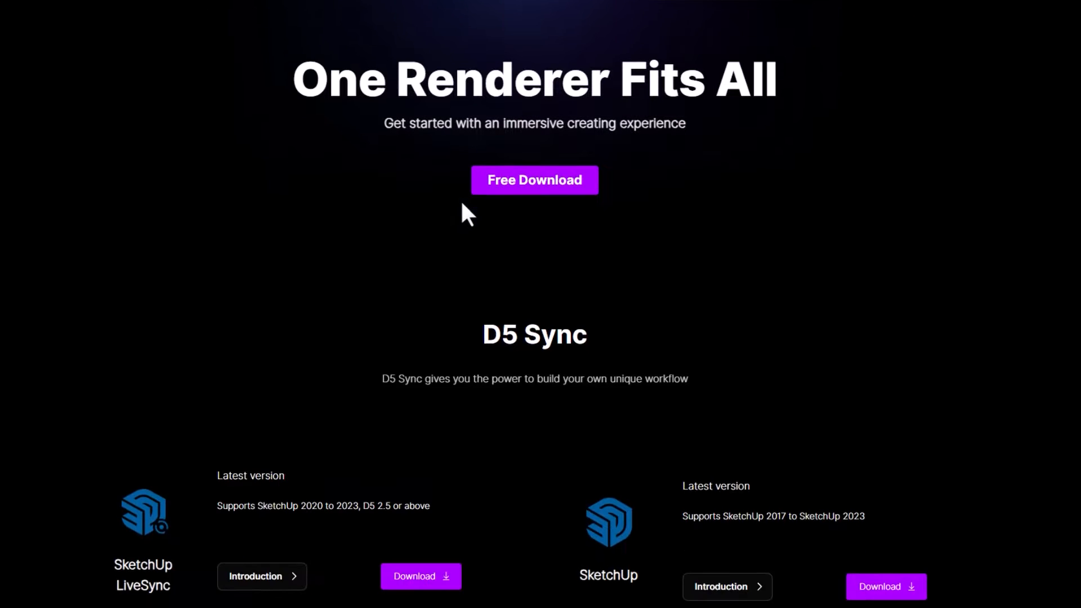
{"action": "scroll", "coordinate": [462, 204], "scroll_direction": "down", "scroll_amount": 4}
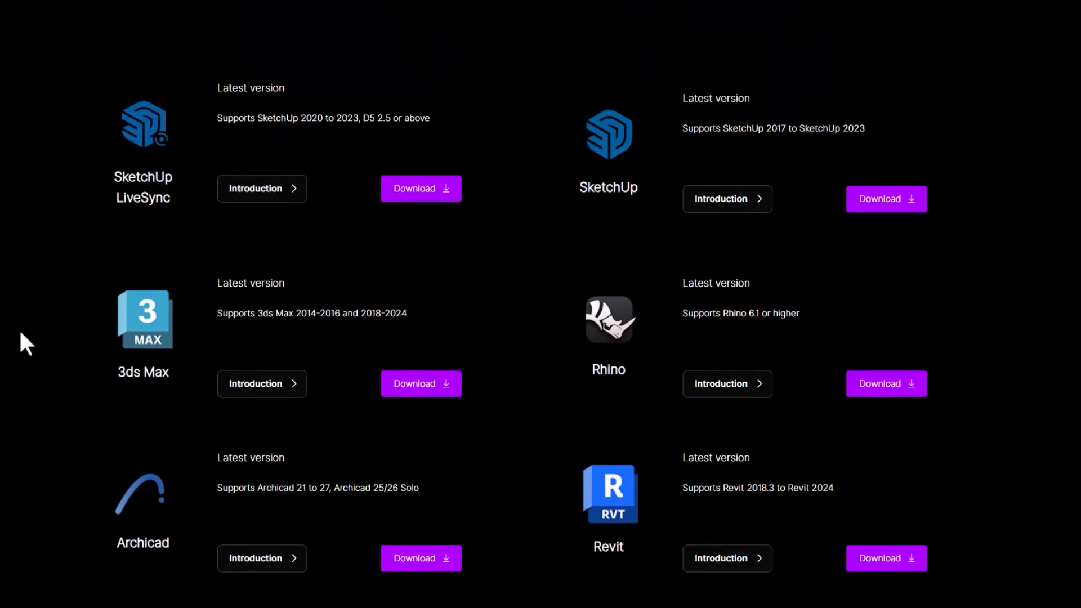
{"action": "scroll", "coordinate": [555, 459], "scroll_direction": "down", "scroll_amount": 2}
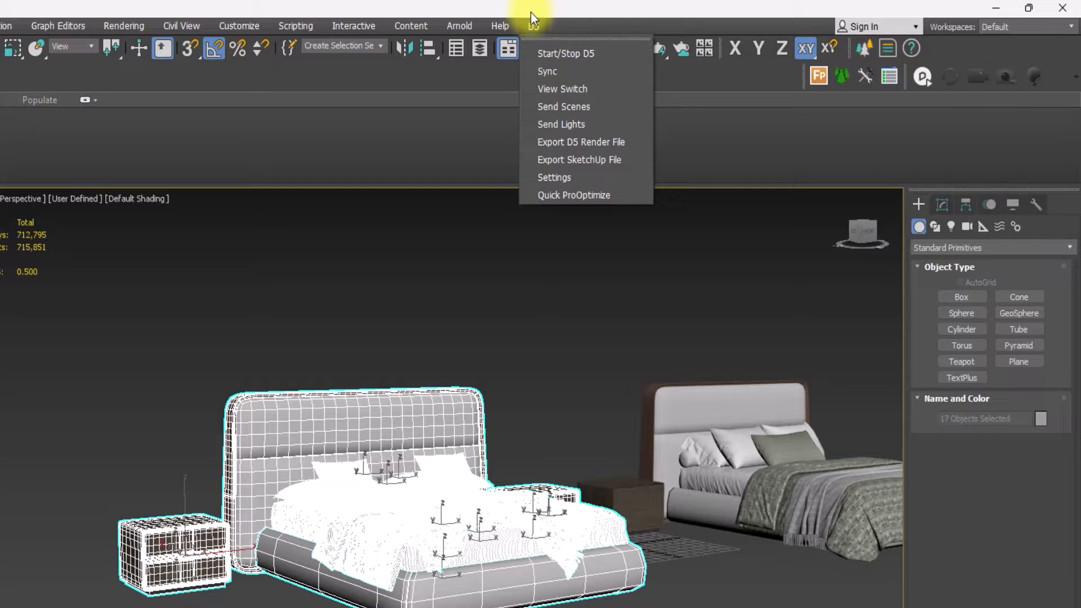
Step: Export only the selected bed set as D5 Render file 01-BED in 00-INTERIOR RENDER FULL COURSE > 03-D5 RENDER > 01-EXPORTS, and deselect the set
{"action": "left_click", "coordinate": [569, 143]}
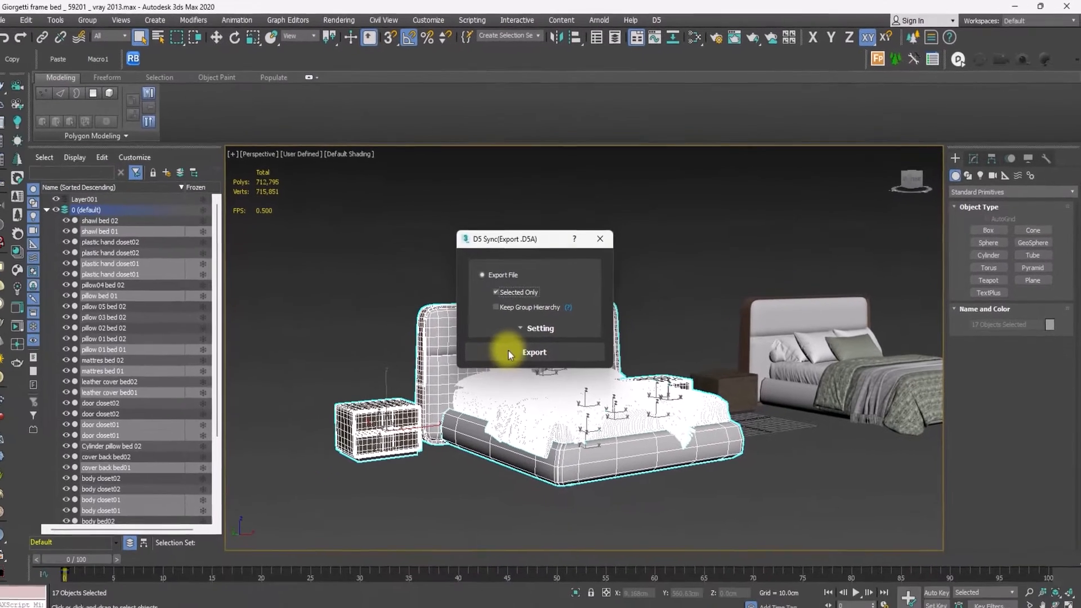
{"action": "left_click", "coordinate": [381, 425]}
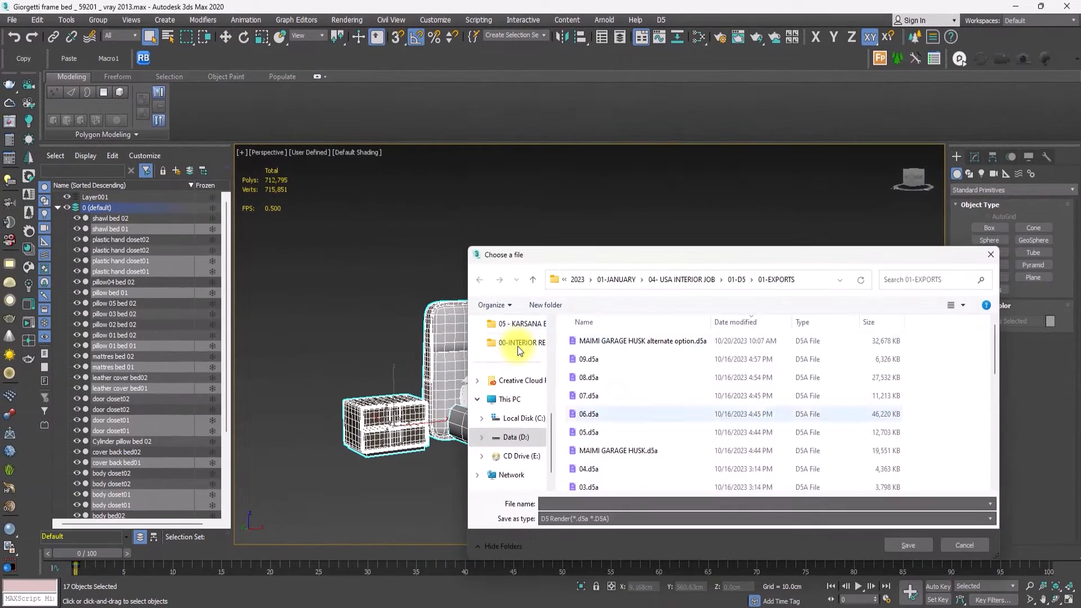
{"action": "left_click", "coordinate": [509, 439]}
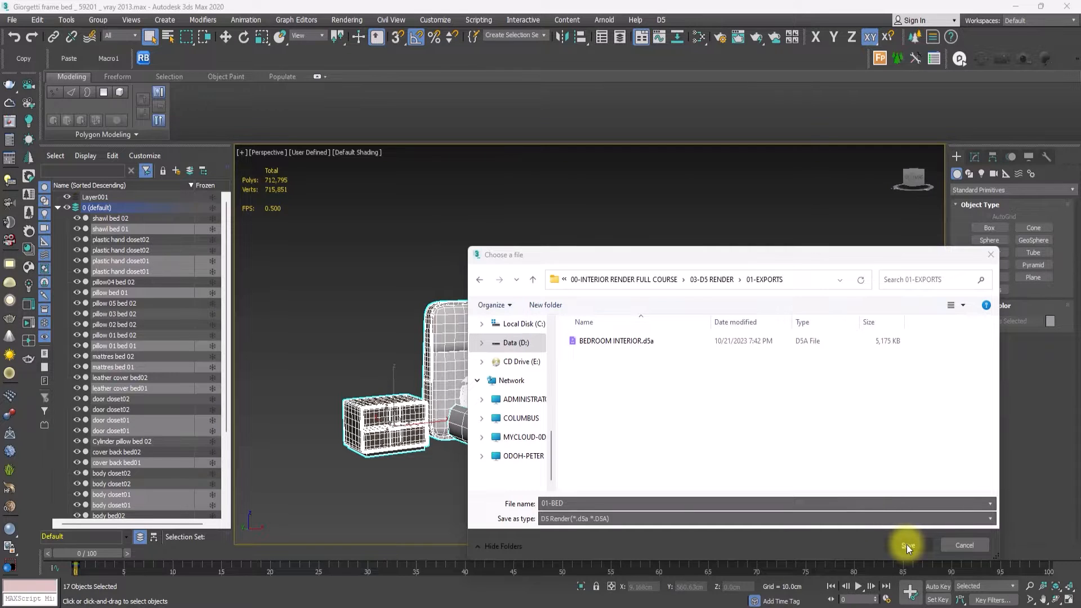
{"action": "left_click", "coordinate": [906, 545]}
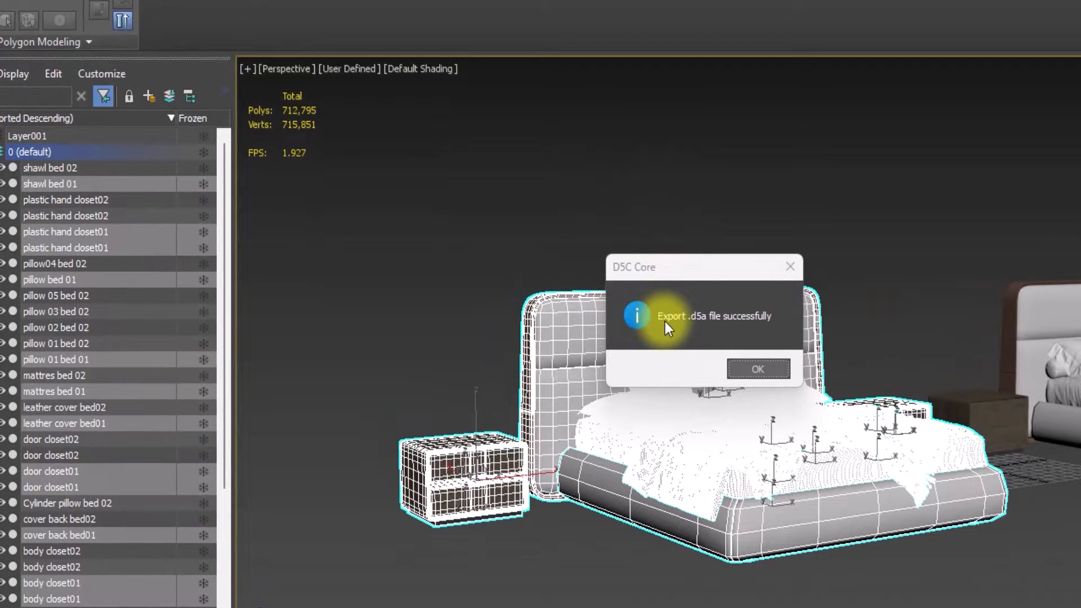
{"action": "left_click", "coordinate": [757, 369]}
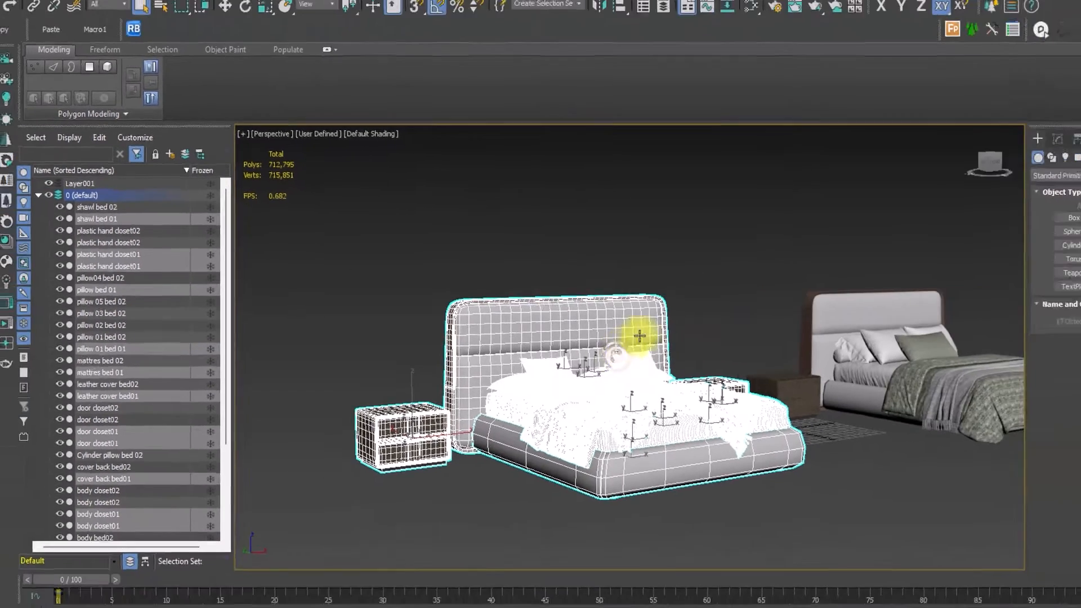
{"action": "left_click", "coordinate": [689, 286]}
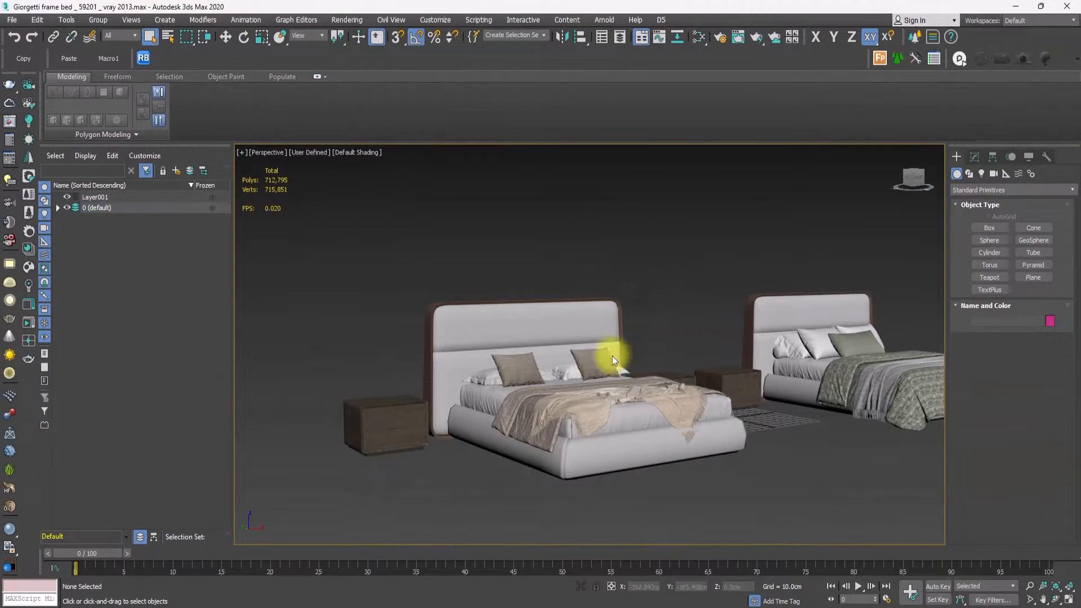
Step: Open CHADDAR_GAN.max from 02- 3DS MAX > 02 > Pro 3DSky - CHADDAR Carpet by GAN in 3ds Max, without saving the bed scene
{"action": "left_click", "coordinate": [480, 605]}
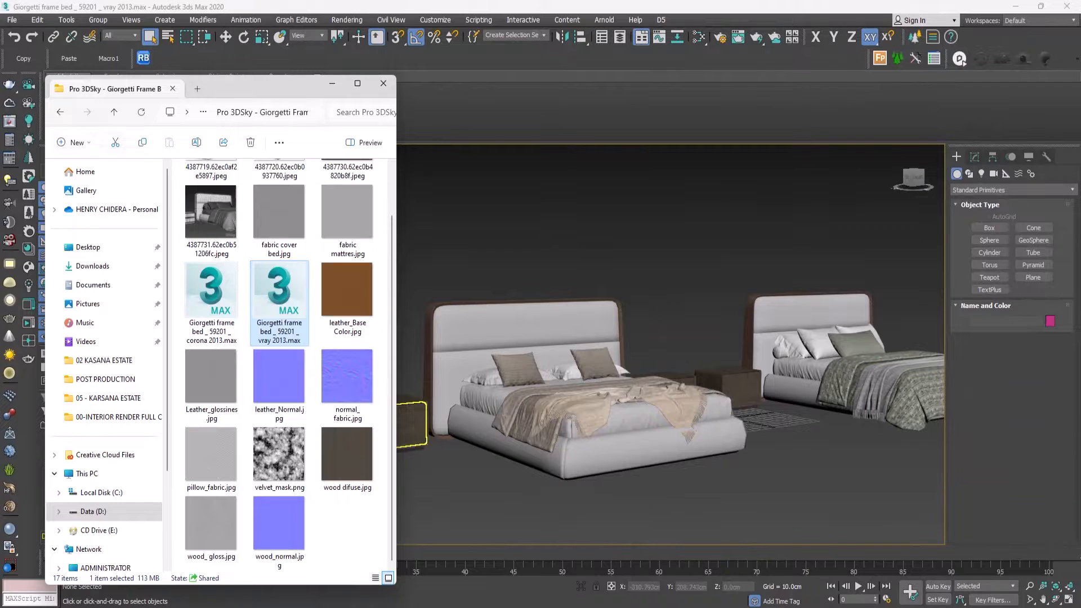
{"action": "left_click", "coordinate": [58, 114]}
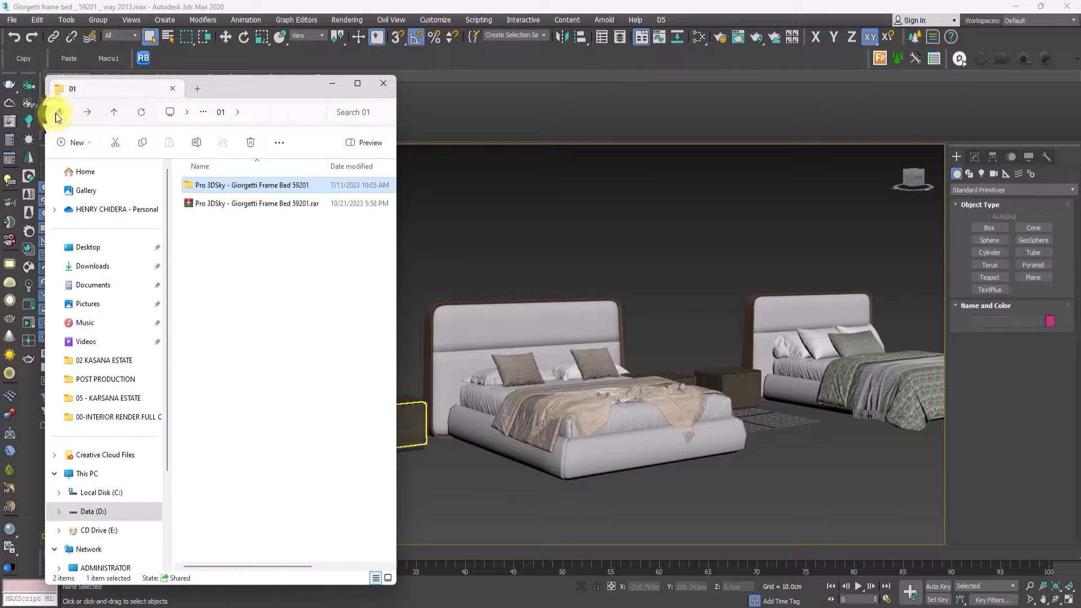
{"action": "left_click", "coordinate": [58, 114]}
{"action": "double_click", "coordinate": [218, 225]}
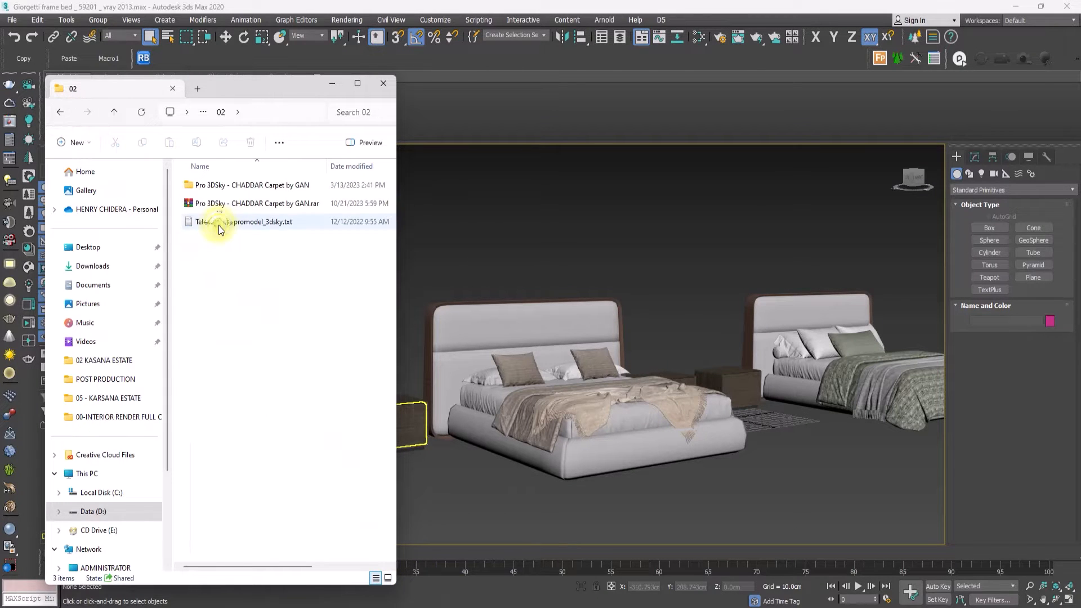
{"action": "double_click", "coordinate": [217, 185]}
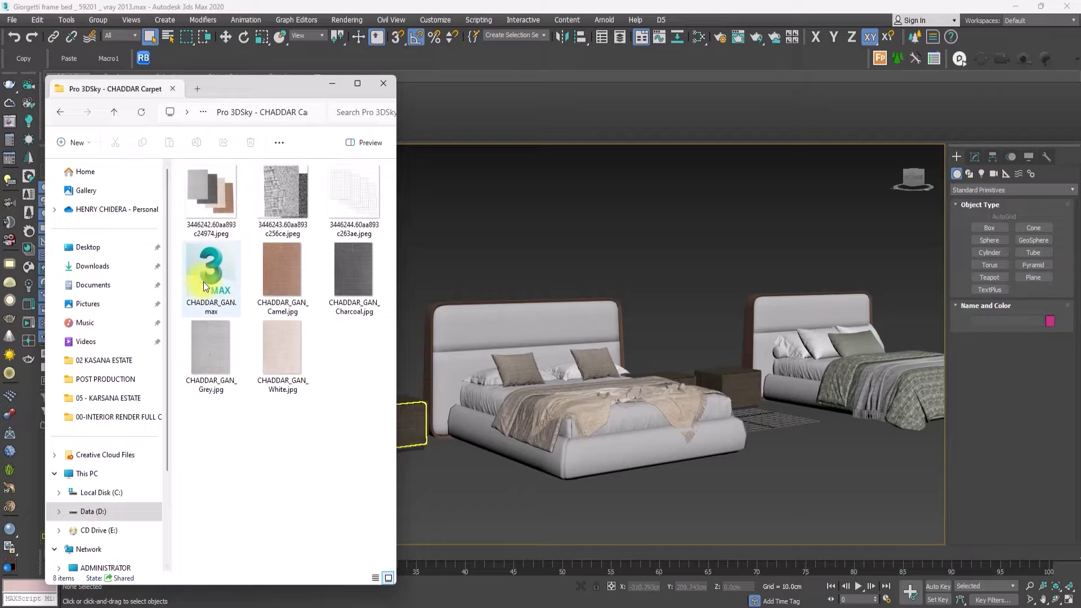
{"action": "left_click_drag", "start_coordinate": [204, 282], "coordinate": [558, 328]}
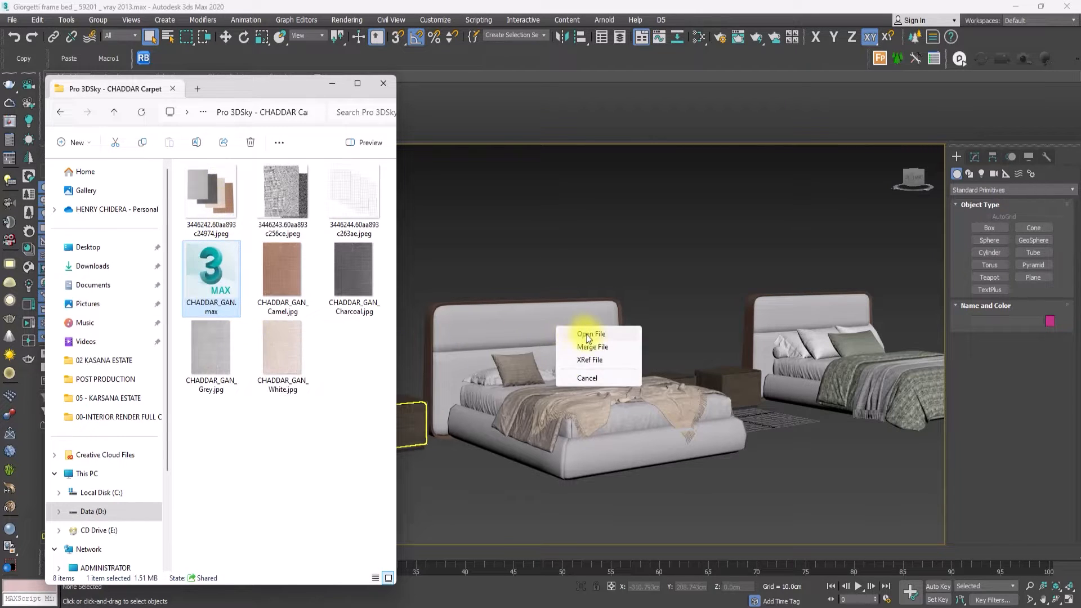
{"action": "left_click", "coordinate": [587, 335]}
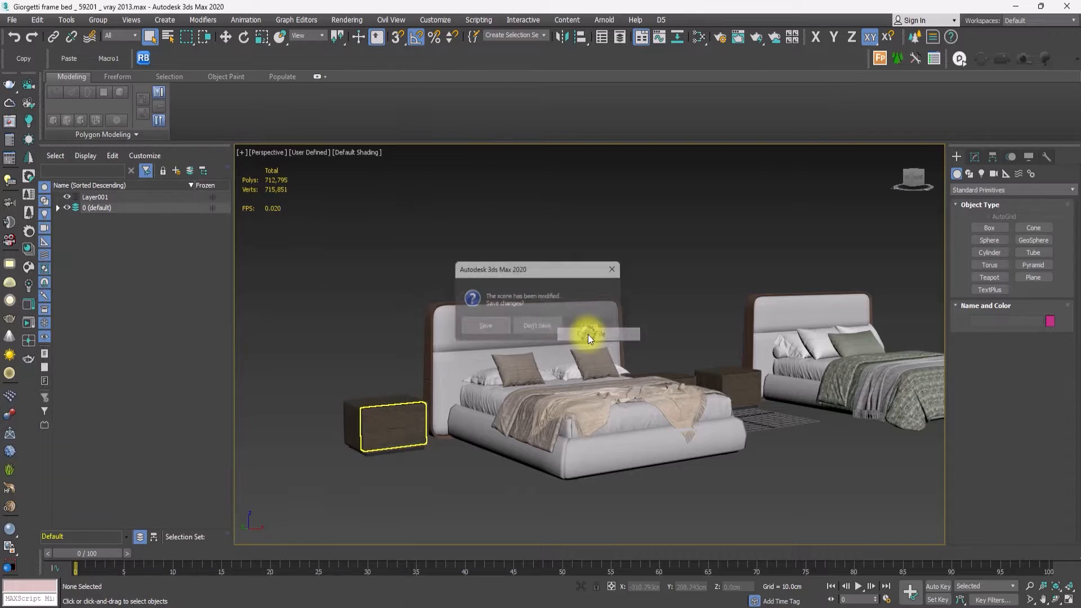
{"action": "left_click", "coordinate": [541, 328]}
{"action": "left_click", "coordinate": [538, 363]}
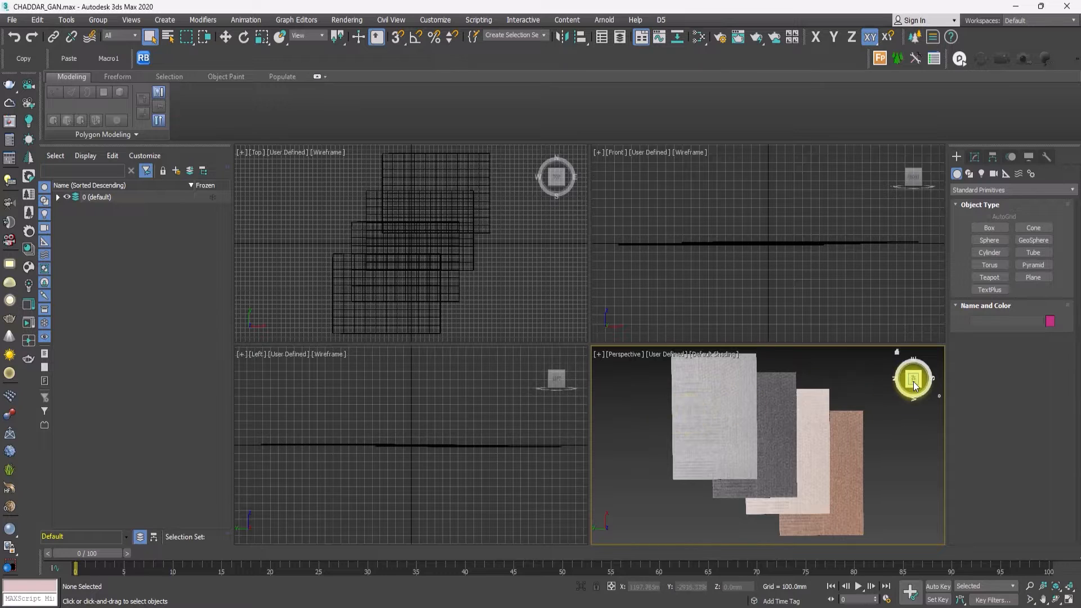
Step: Ungroup the CHADDAR_GAN group so that its four carpets are separate objects
{"action": "left_click_drag", "start_coordinate": [913, 385], "coordinate": [931, 362]}
{"action": "left_click", "coordinate": [819, 472]}
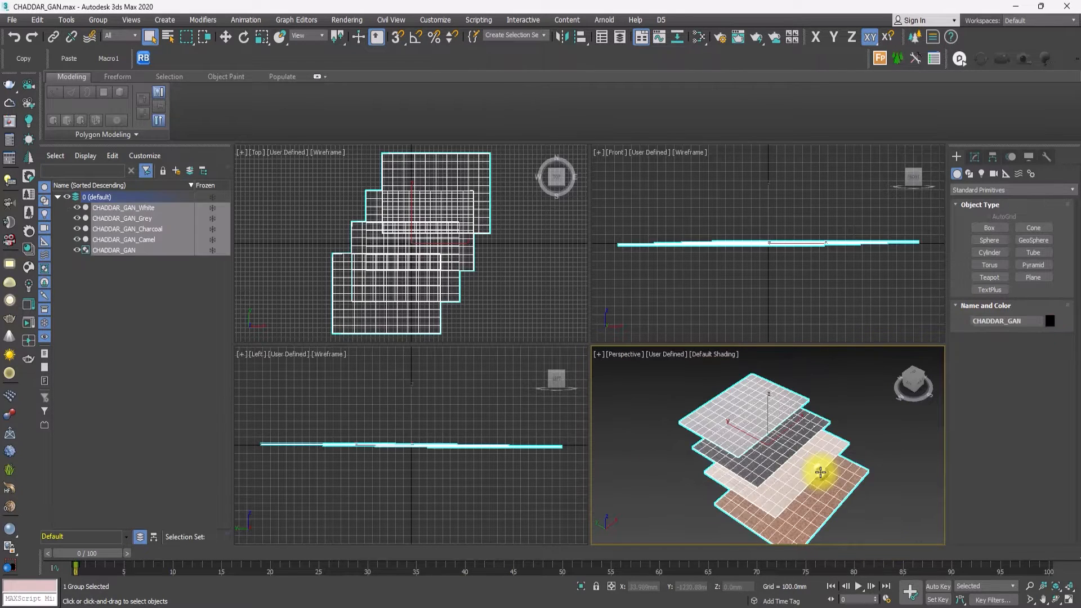
{"action": "scroll", "coordinate": [820, 472], "scroll_direction": "up", "scroll_amount": 4}
{"action": "scroll", "coordinate": [820, 473], "scroll_direction": "down", "scroll_amount": 4}
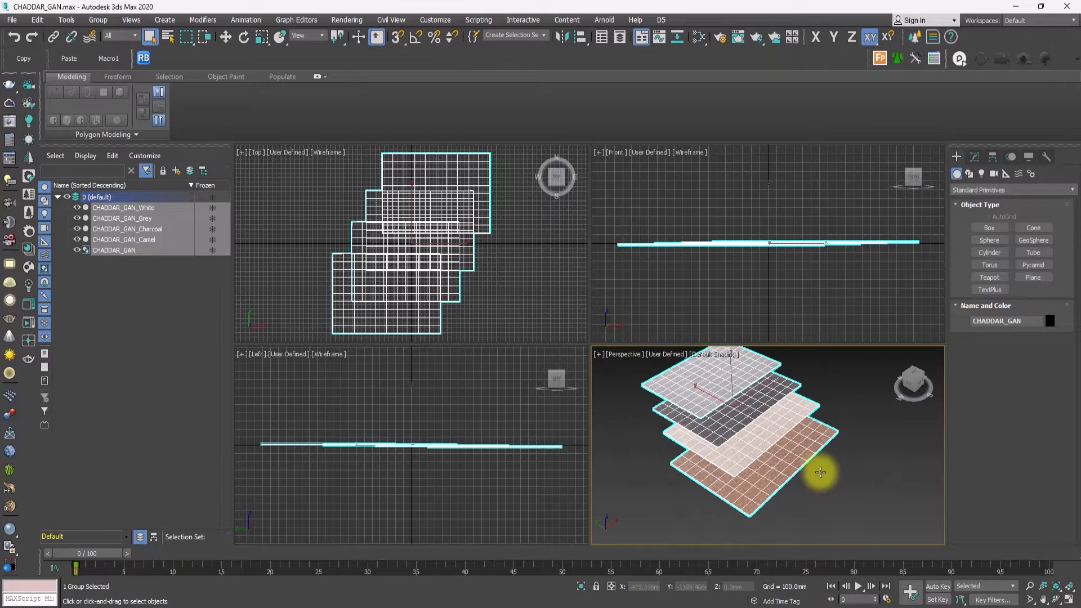
{"action": "middle_click_drag", "start_coordinate": [820, 473], "coordinate": [822, 477]}
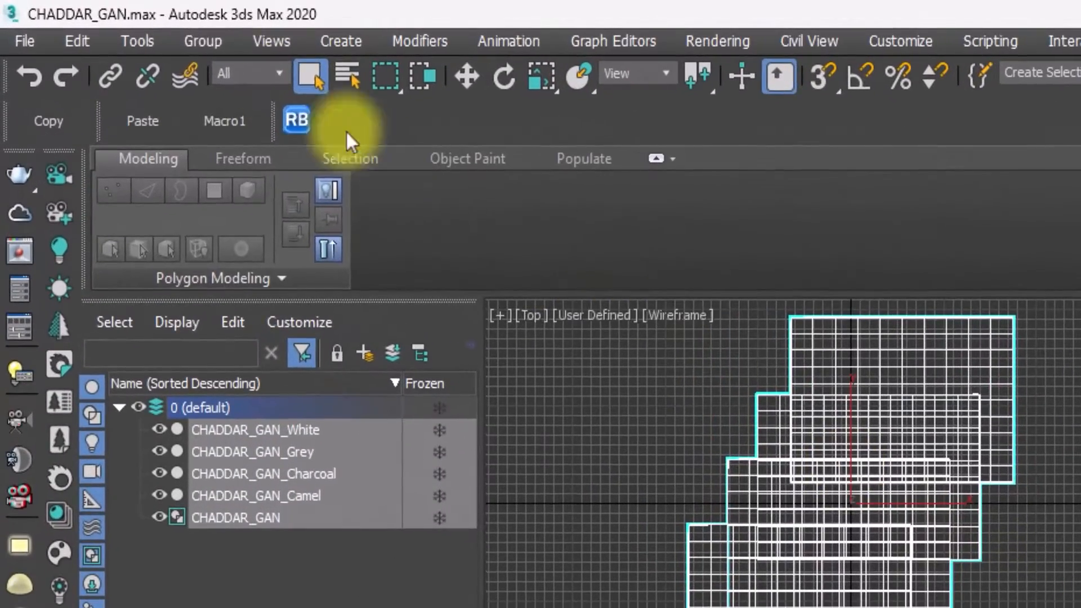
{"action": "left_click", "coordinate": [99, 19]}
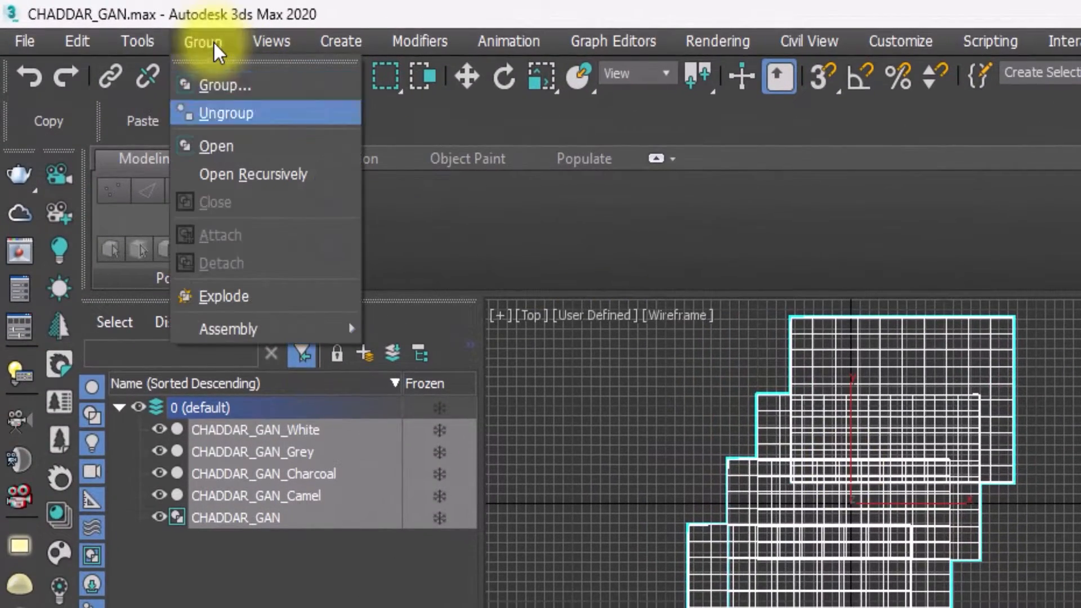
{"action": "left_click", "coordinate": [215, 113]}
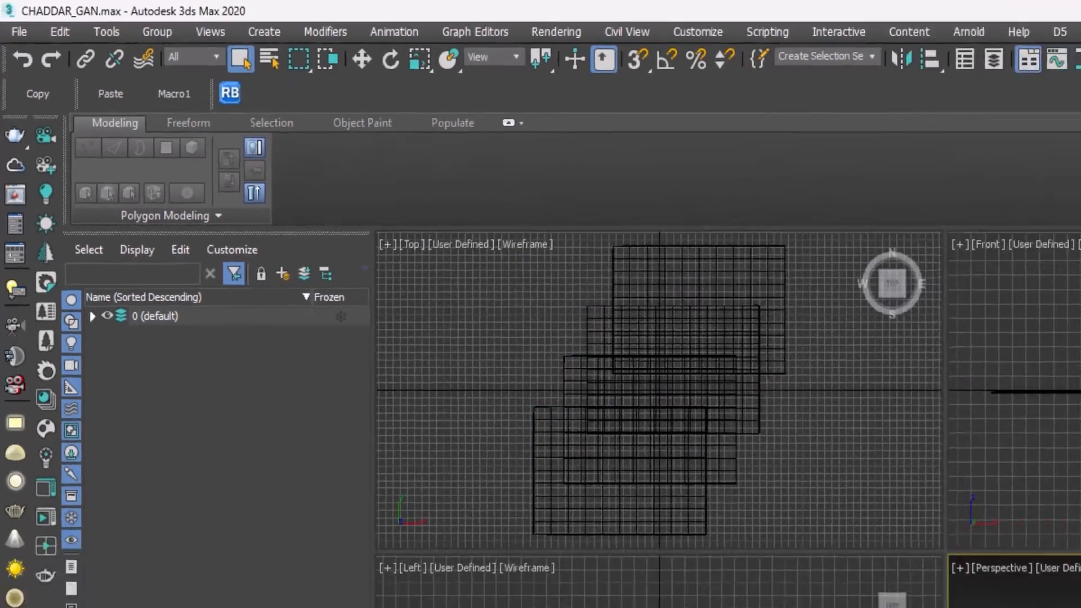
Step: Export only the white carpet CHADDAR_GAN_White as D5 Render file 02-RUG in the 01-EXPORTS folder
{"action": "left_click", "coordinate": [800, 440]}
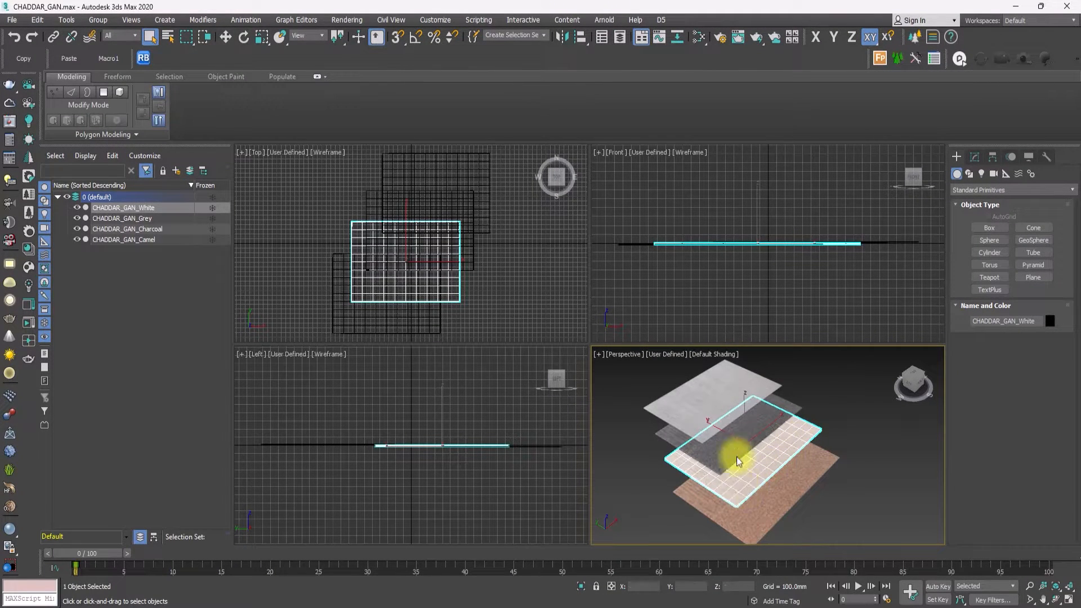
{"action": "left_click", "coordinate": [661, 21]}
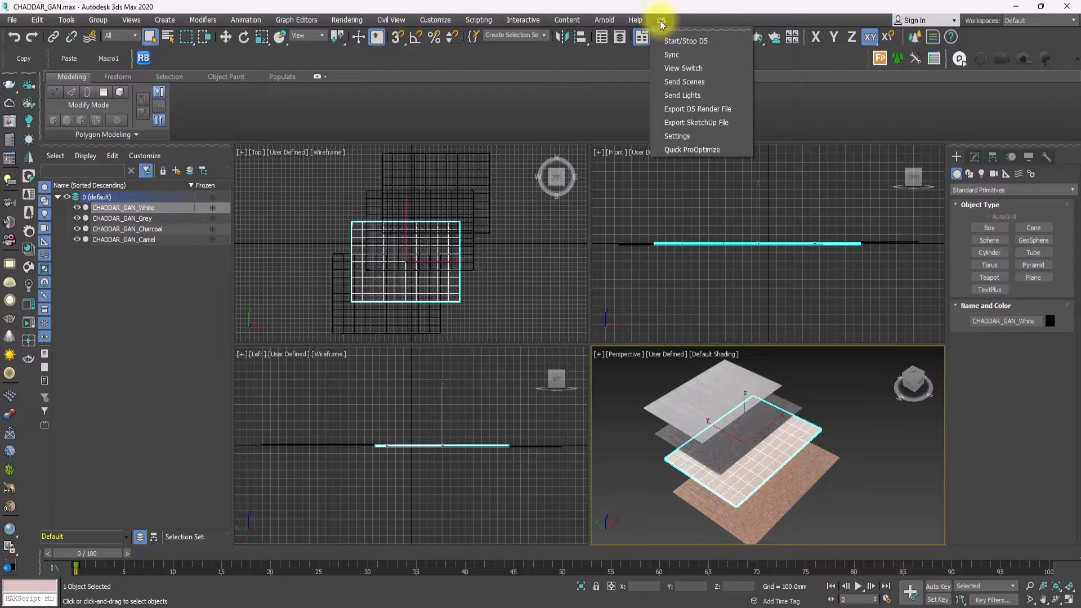
{"action": "left_click", "coordinate": [687, 110]}
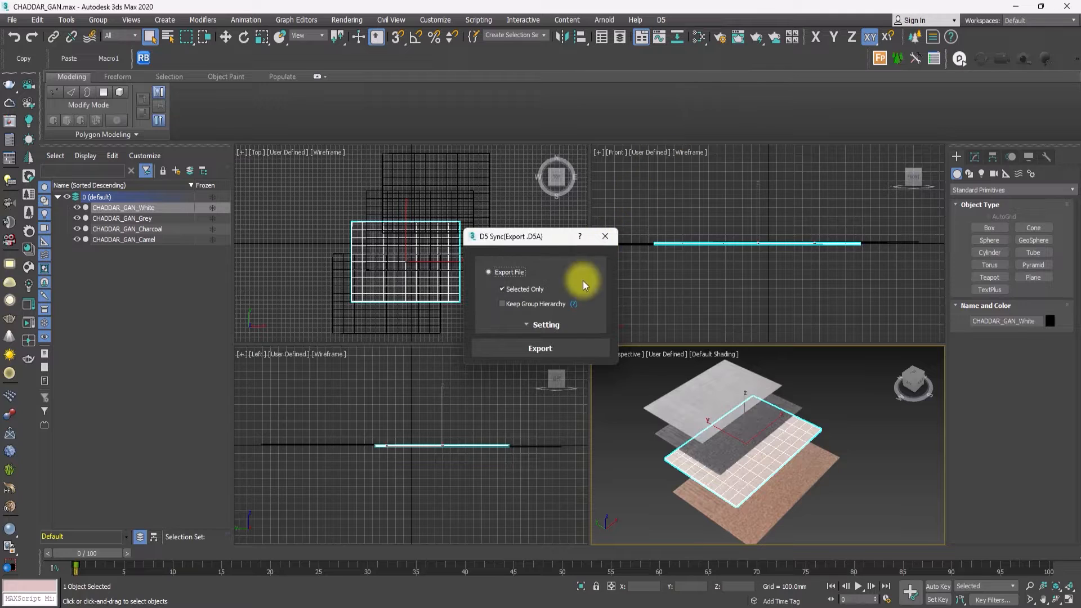
{"action": "left_click", "coordinate": [539, 348]}
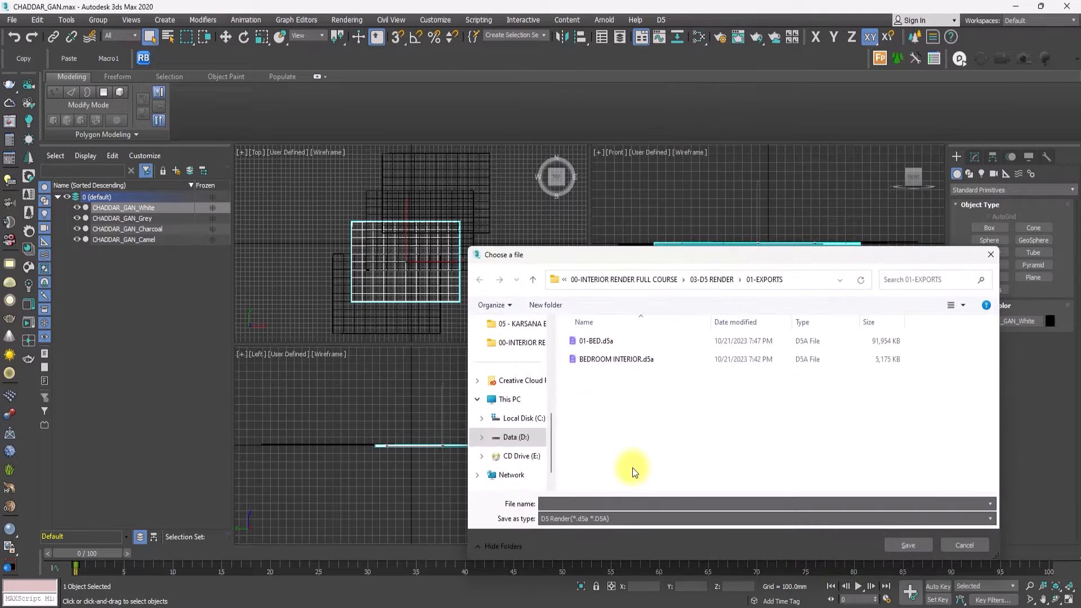
{"action": "type", "text": "0"}
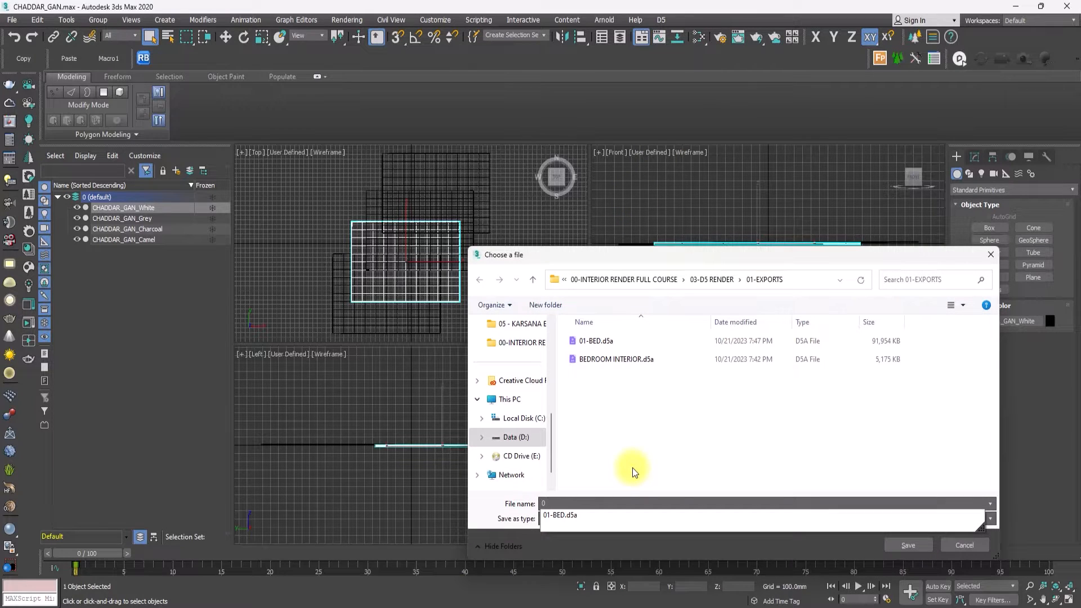
{"action": "type", "text": "2"}
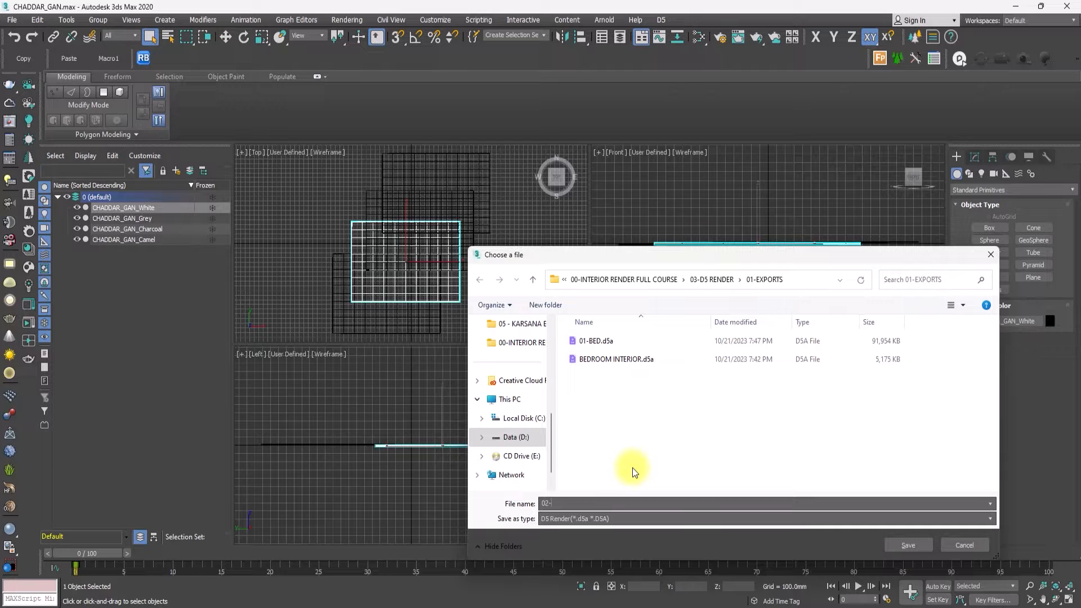
{"action": "type", "text": "-RUG"}
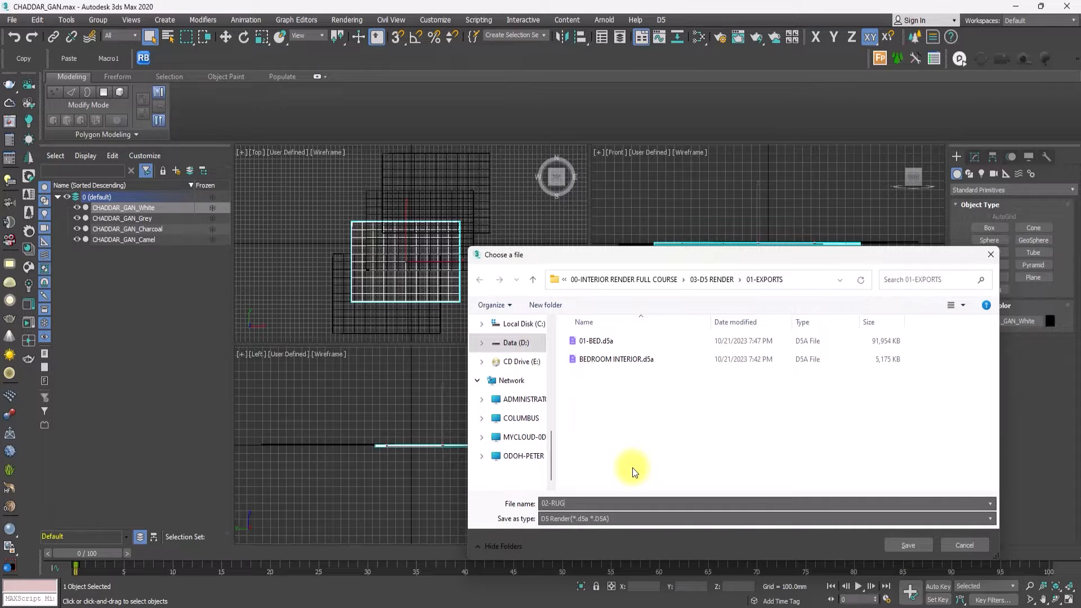
{"action": "left_click", "coordinate": [903, 547]}
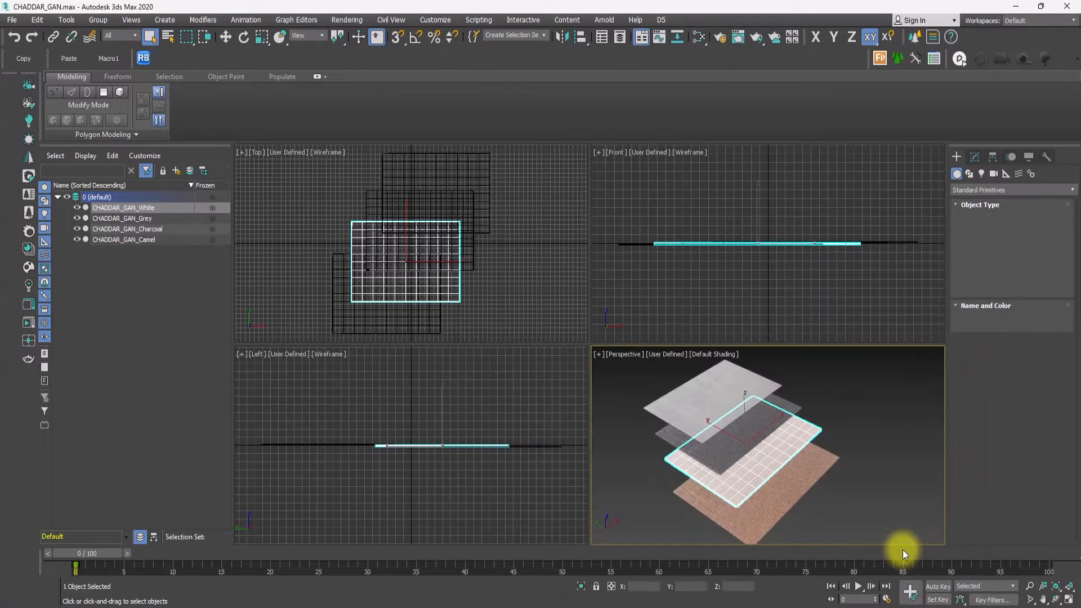
{"action": "left_click", "coordinate": [580, 353]}
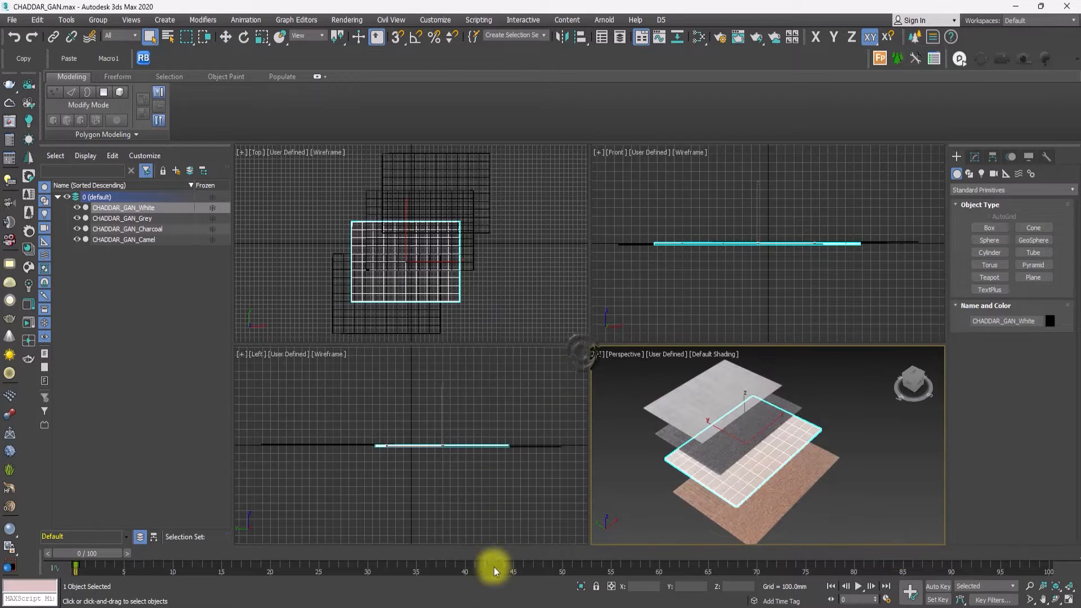
Step: Open Frame_26.max from 03 > Pro 3DSky - Picture Frames Set 25 without saving the carpet scene, adopting the file's unit scale
{"action": "left_click", "coordinate": [463, 606]}
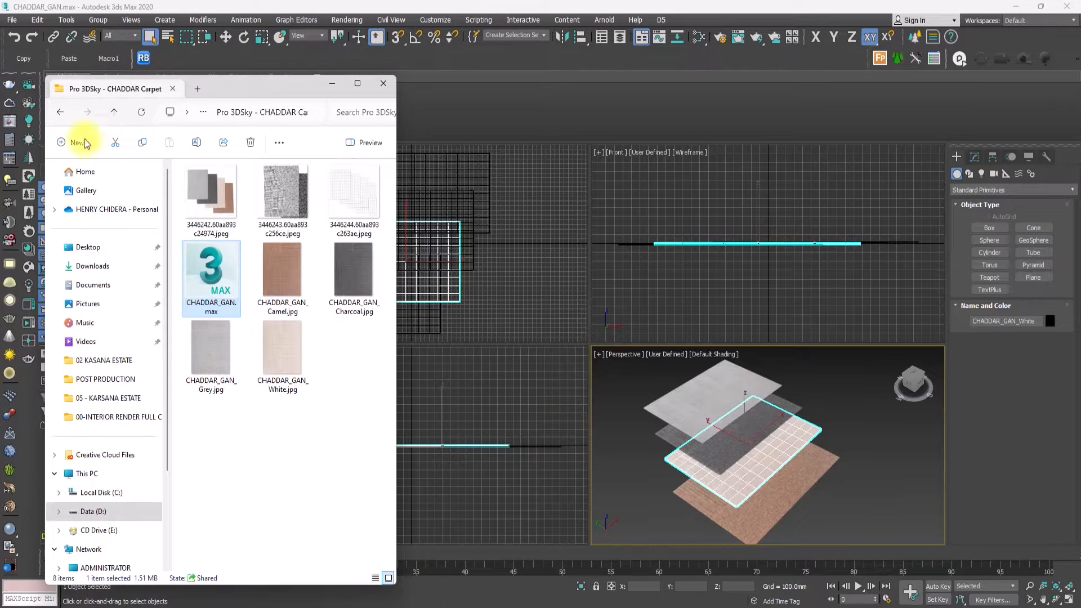
{"action": "left_click", "coordinate": [60, 113]}
{"action": "left_click", "coordinate": [60, 113]}
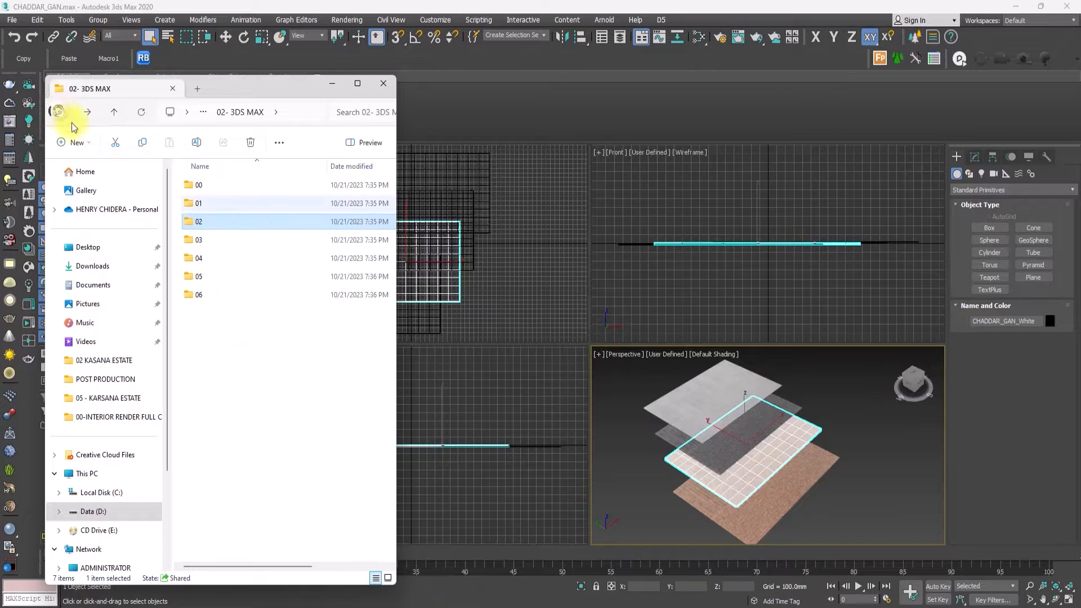
{"action": "double_click", "coordinate": [211, 239]}
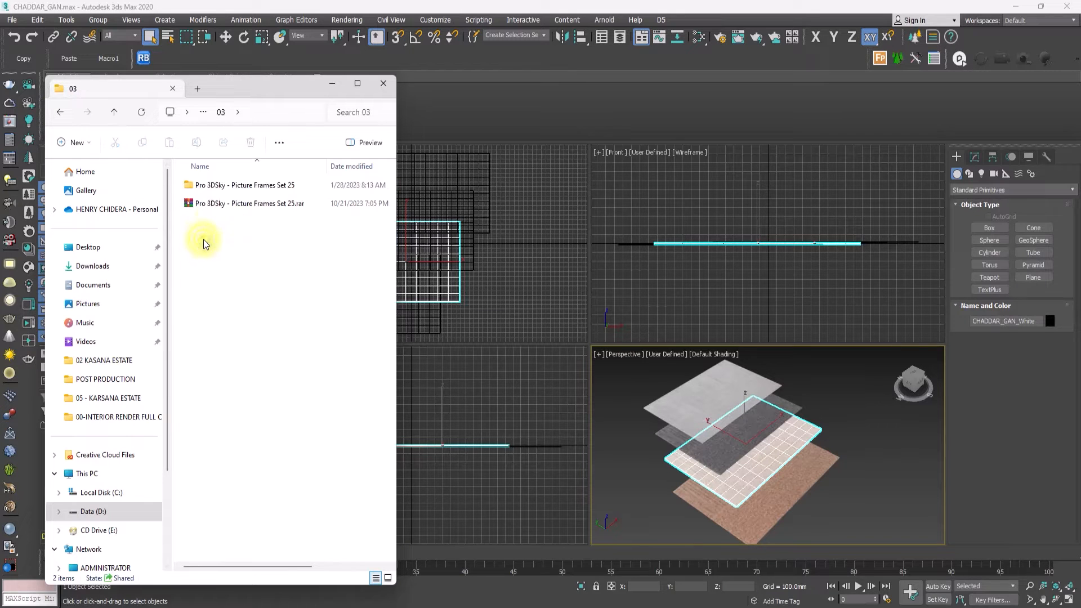
{"action": "double_click", "coordinate": [228, 186]}
{"action": "left_click_drag", "start_coordinate": [215, 283], "coordinate": [697, 401]}
{"action": "left_click", "coordinate": [731, 408]}
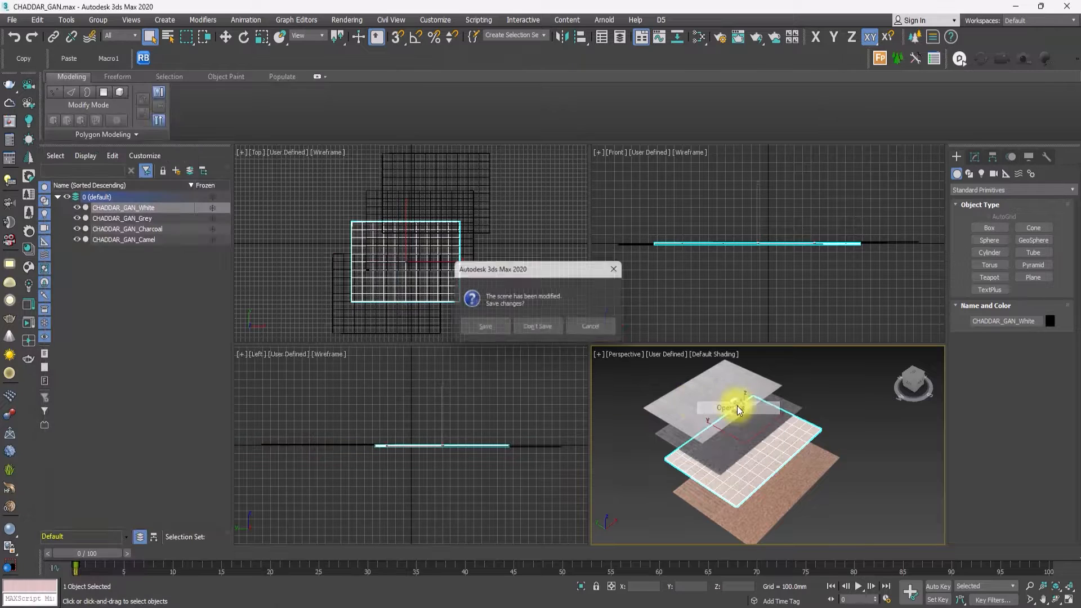
{"action": "left_click", "coordinate": [542, 330]}
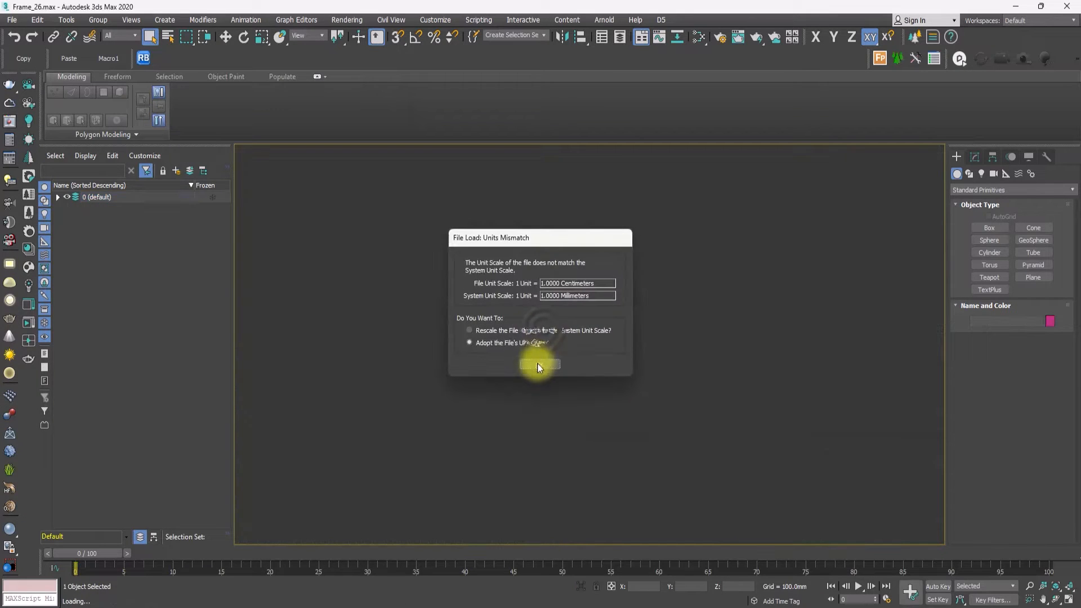
{"action": "left_click", "coordinate": [541, 364]}
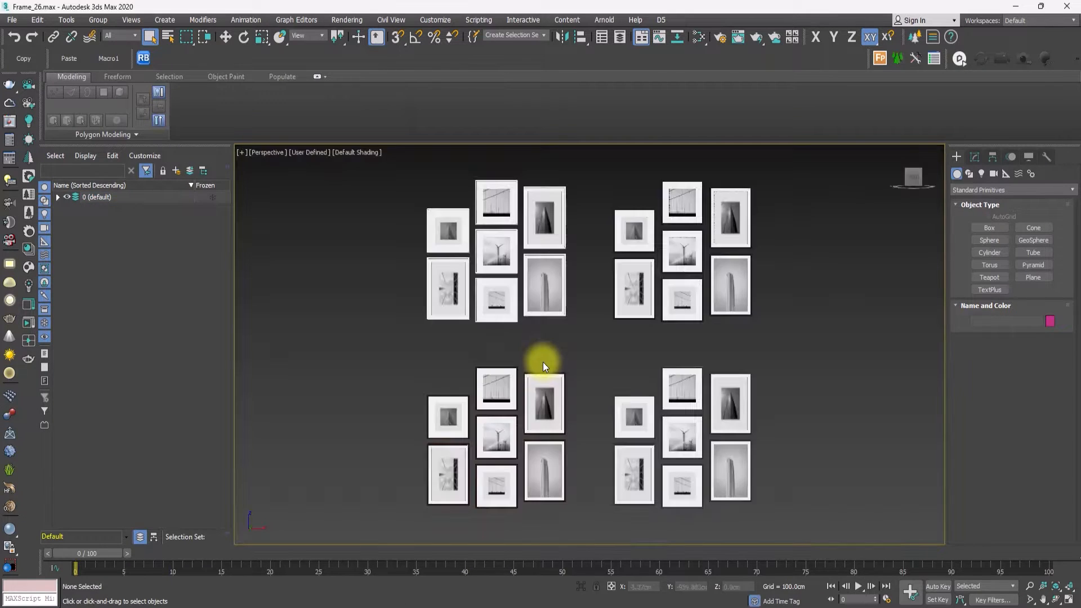
Step: Examine the four picture frame sets up close from an angle to compare their frame colours
{"action": "scroll", "coordinate": [543, 362], "scroll_direction": "up", "scroll_amount": 2}
{"action": "scroll", "coordinate": [567, 350], "scroll_direction": "down", "scroll_amount": 4}
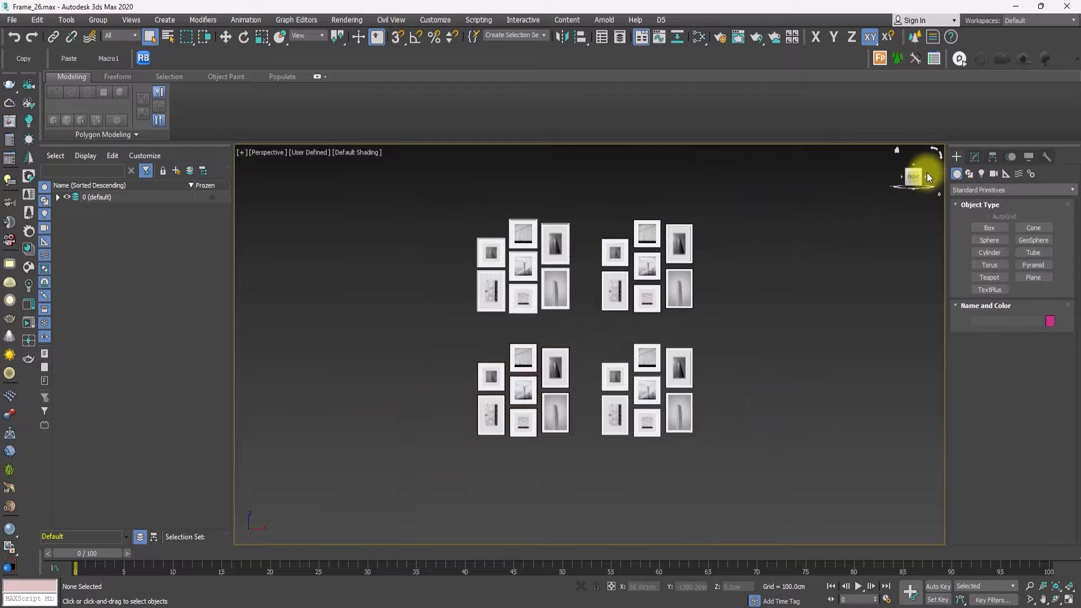
{"action": "mouse_move", "coordinate": [913, 180]}
{"action": "left_mouse_down"}
{"action": "mouse_move", "coordinate": [849, 205]}
{"action": "mouse_move", "coordinate": [886, 188]}
{"action": "mouse_move", "coordinate": [862, 186]}
{"action": "mouse_move", "coordinate": [912, 179]}
{"action": "left_mouse_up"}
{"action": "left_click", "coordinate": [910, 178]}
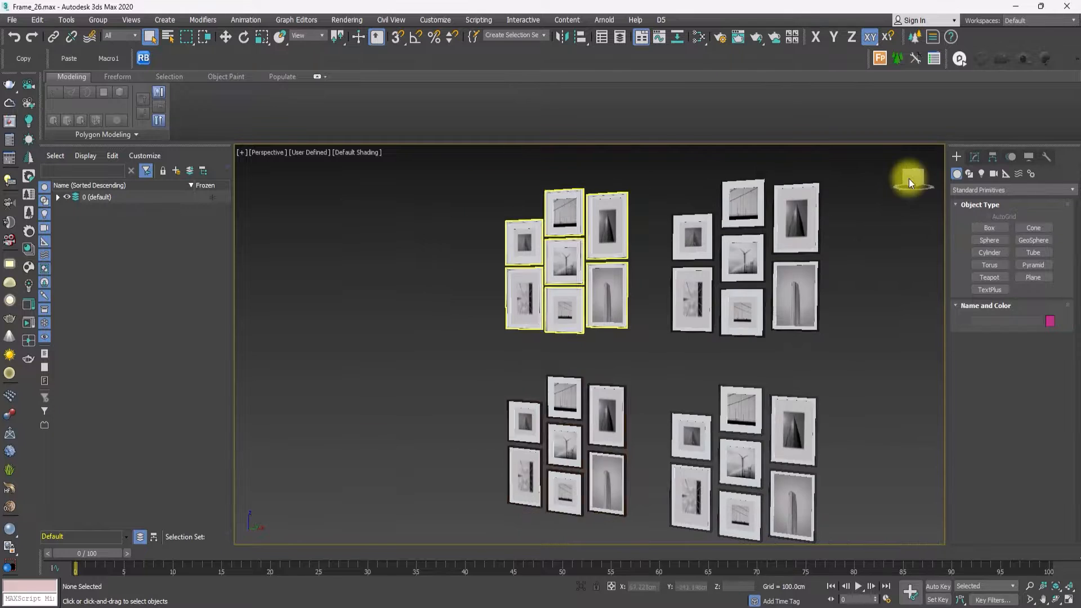
{"action": "middle_click_drag", "start_coordinate": [686, 473], "coordinate": [625, 403]}
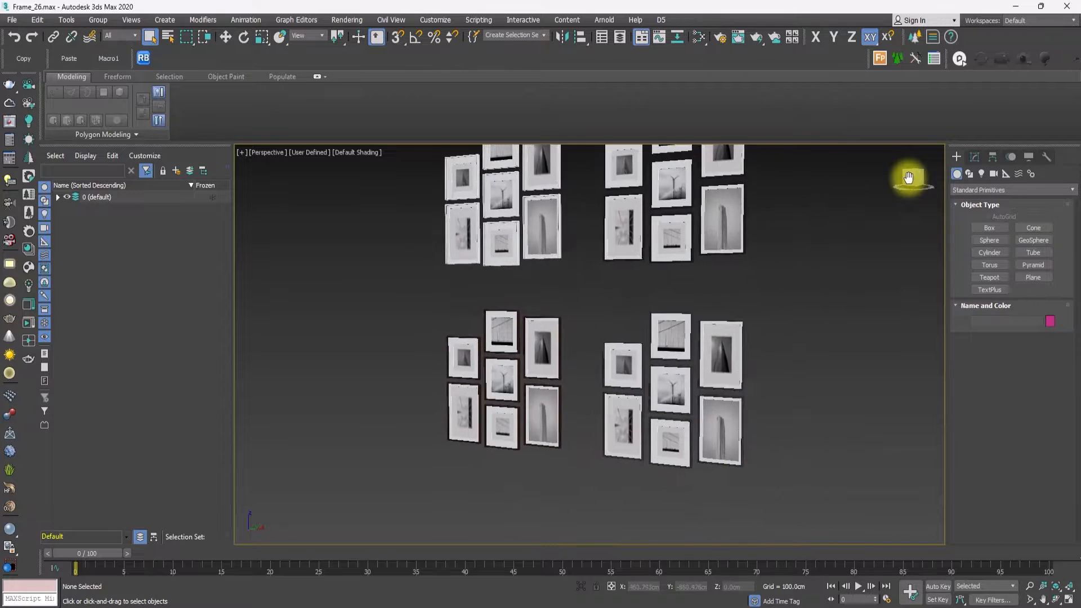
{"action": "scroll", "coordinate": [585, 433], "scroll_direction": "up", "scroll_amount": 5}
{"action": "middle_click_drag", "start_coordinate": [585, 361], "coordinate": [724, 504]}
{"action": "scroll", "coordinate": [504, 389], "scroll_direction": "down", "scroll_amount": 5}
{"action": "scroll", "coordinate": [693, 414], "scroll_direction": "up", "scroll_amount": 3}
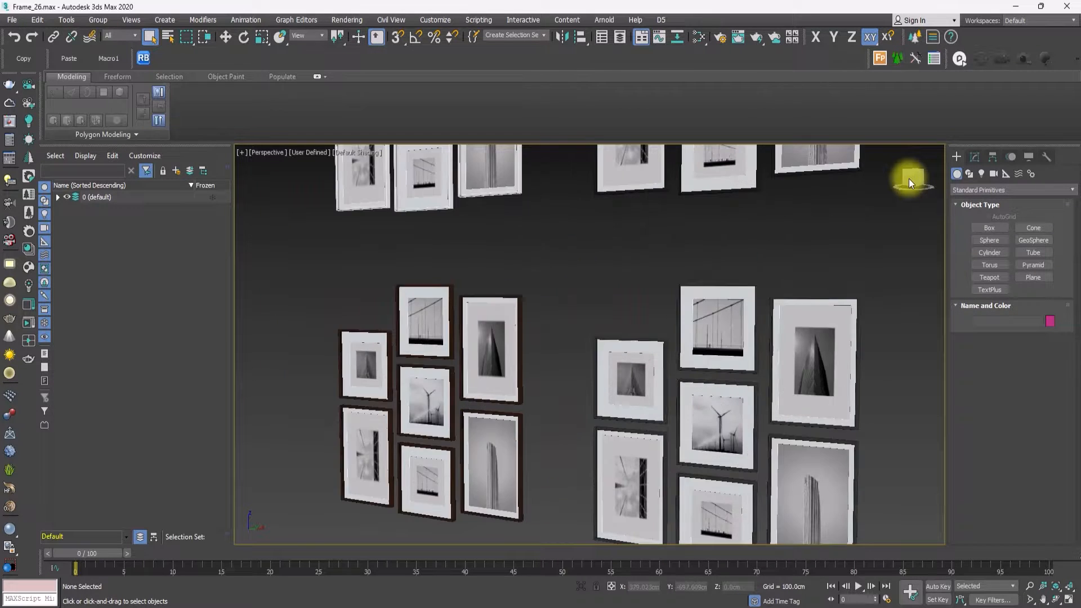
{"action": "scroll", "coordinate": [434, 406], "scroll_direction": "up", "scroll_amount": 3}
{"action": "middle_click_drag", "start_coordinate": [433, 405], "coordinate": [451, 574]}
{"action": "middle_click_drag", "start_coordinate": [608, 271], "coordinate": [562, 440]}
{"action": "middle_click_drag", "start_coordinate": [732, 405], "coordinate": [688, 346]}
{"action": "scroll", "coordinate": [585, 389], "scroll_direction": "down", "scroll_amount": 5}
{"action": "middle_click_drag", "start_coordinate": [507, 507], "coordinate": [473, 434]}
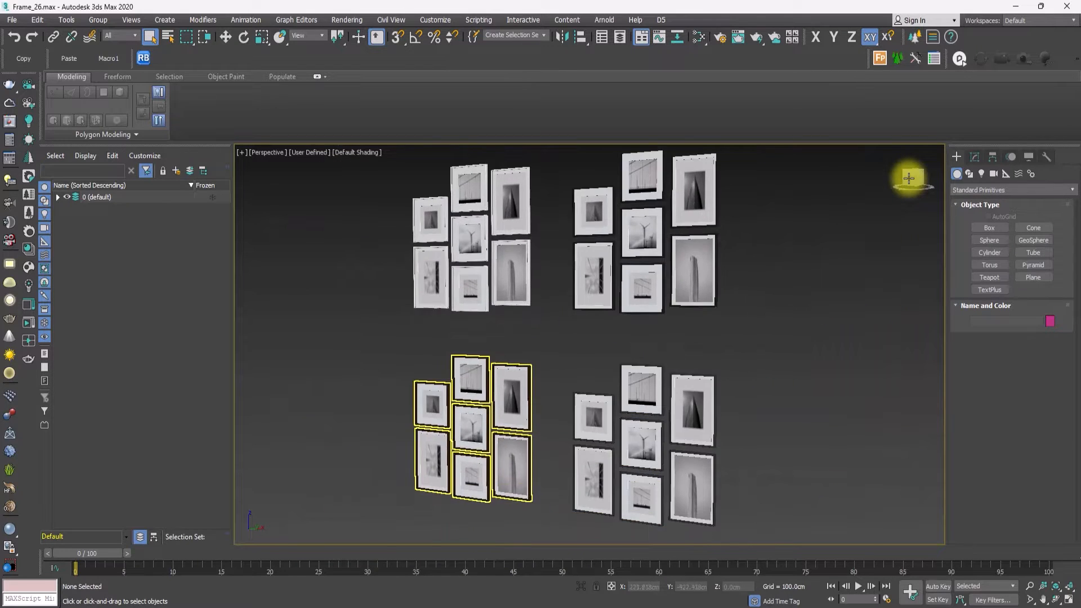
{"action": "scroll", "coordinate": [608, 254], "scroll_direction": "up", "scroll_amount": 4}
{"action": "middle_click_drag", "start_coordinate": [704, 281], "coordinate": [602, 421]}
{"action": "scroll", "coordinate": [908, 178], "scroll_direction": "down", "scroll_amount": 3}
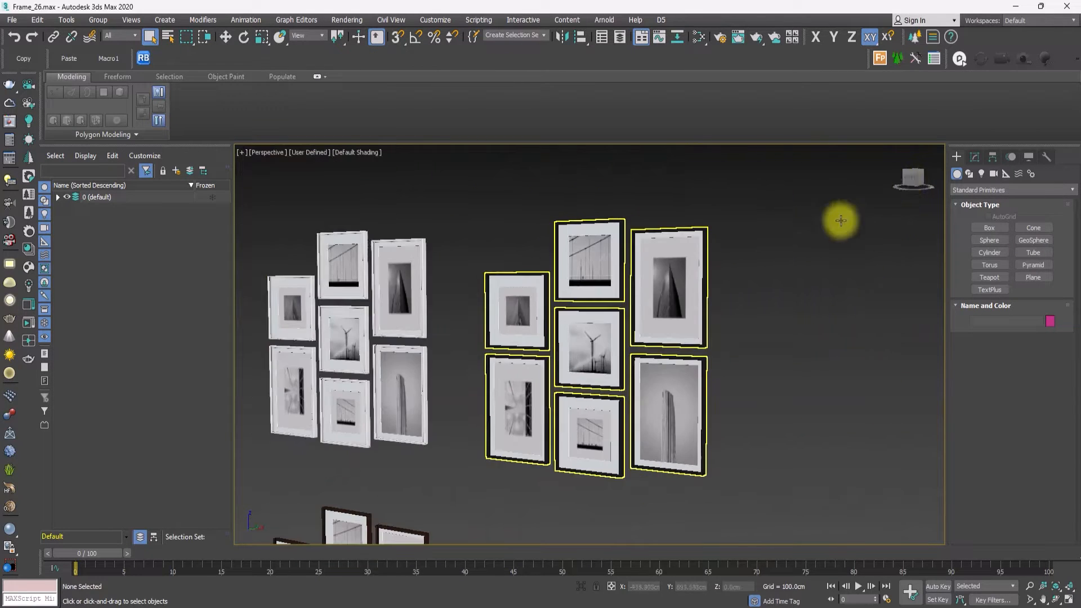
Step: Ungroup the black picture frame set Group001 so that its seven frames are separate objects, and clear the selection
{"action": "left_click", "coordinate": [580, 374]}
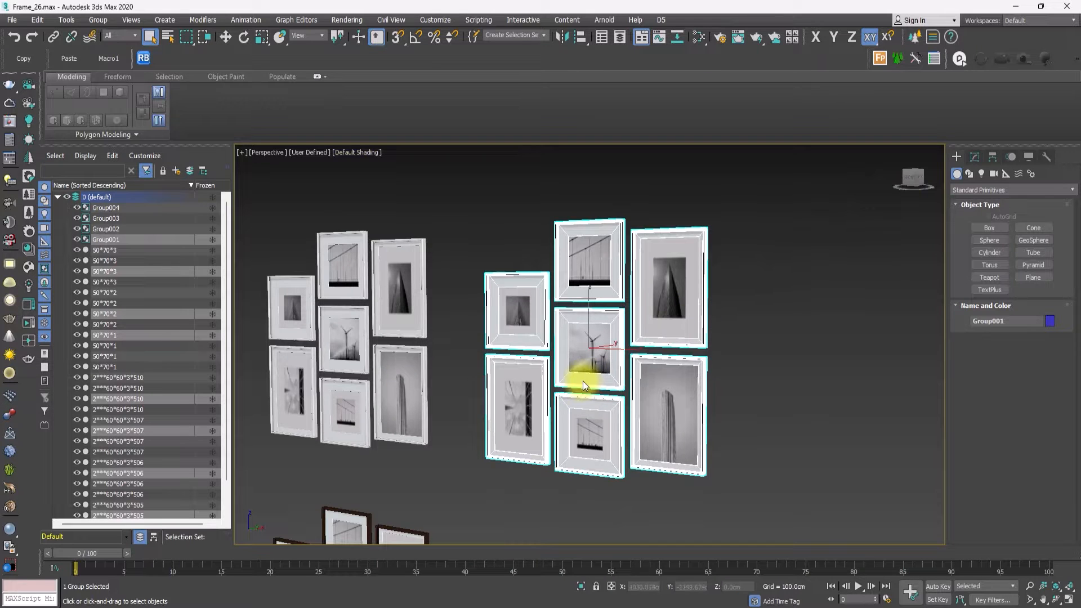
{"action": "left_click", "coordinate": [99, 22]}
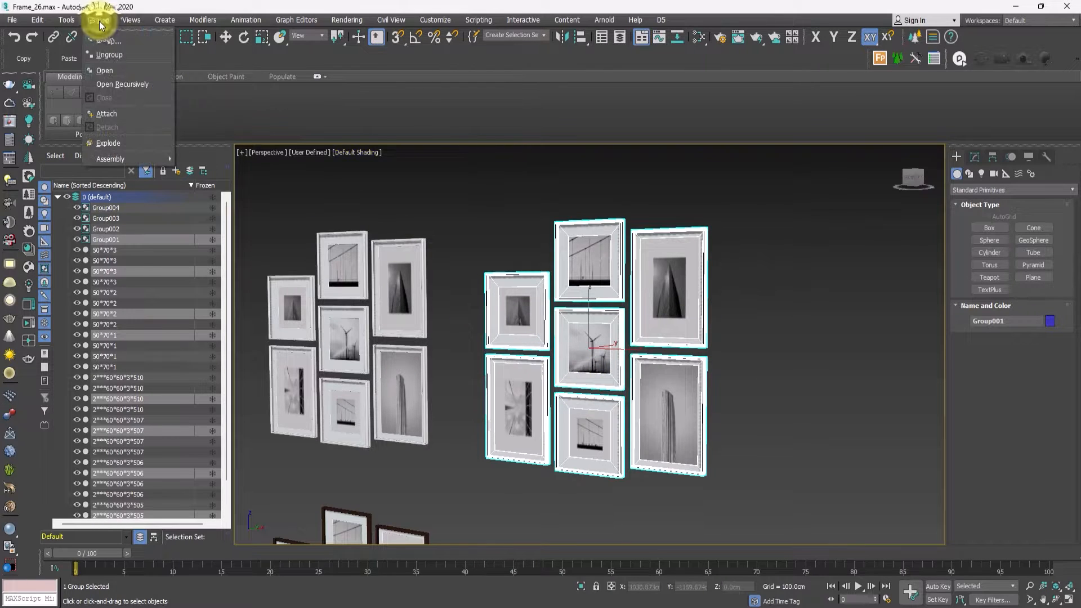
{"action": "left_click", "coordinate": [103, 55]}
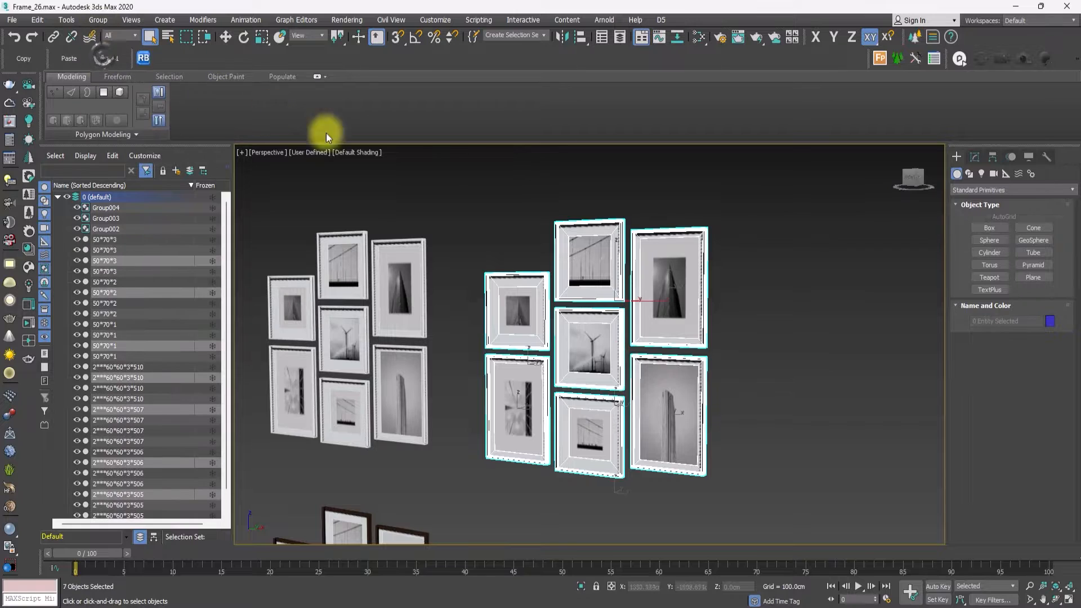
{"action": "left_click", "coordinate": [442, 172]}
Step: Export only the lower-left frame of the black set as D5 Render file 03-FRAME A in the 01-EXPORTS folder
{"action": "scroll", "coordinate": [442, 172], "scroll_direction": "up", "scroll_amount": 5}
{"action": "scroll", "coordinate": [442, 172], "scroll_direction": "down", "scroll_amount": 5}
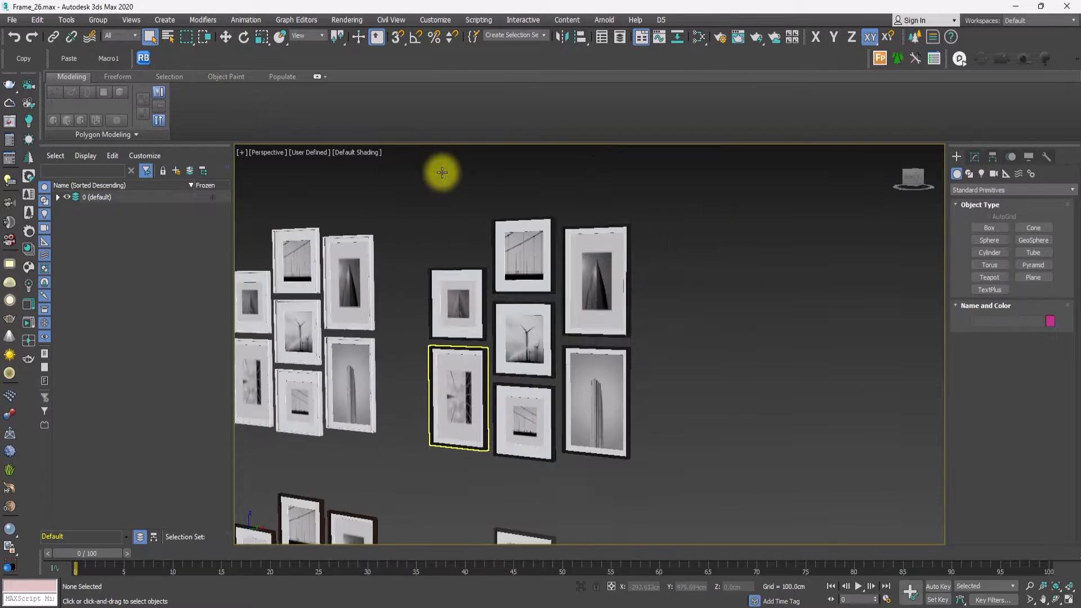
{"action": "scroll", "coordinate": [442, 172], "scroll_direction": "up", "scroll_amount": 5}
{"action": "scroll", "coordinate": [442, 172], "scroll_direction": "down", "scroll_amount": 5}
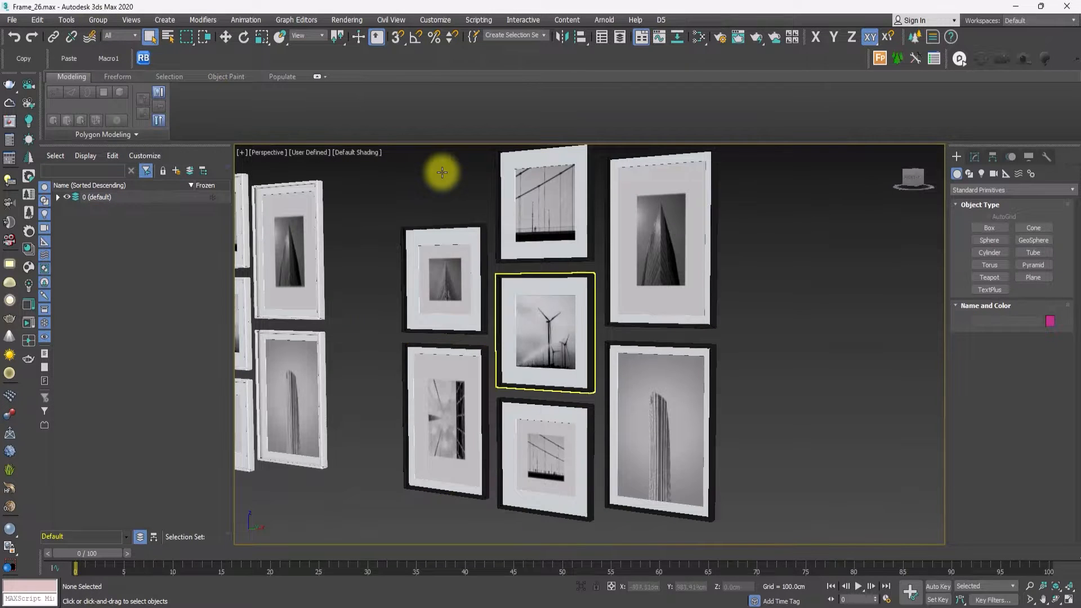
{"action": "left_click", "coordinate": [469, 406]}
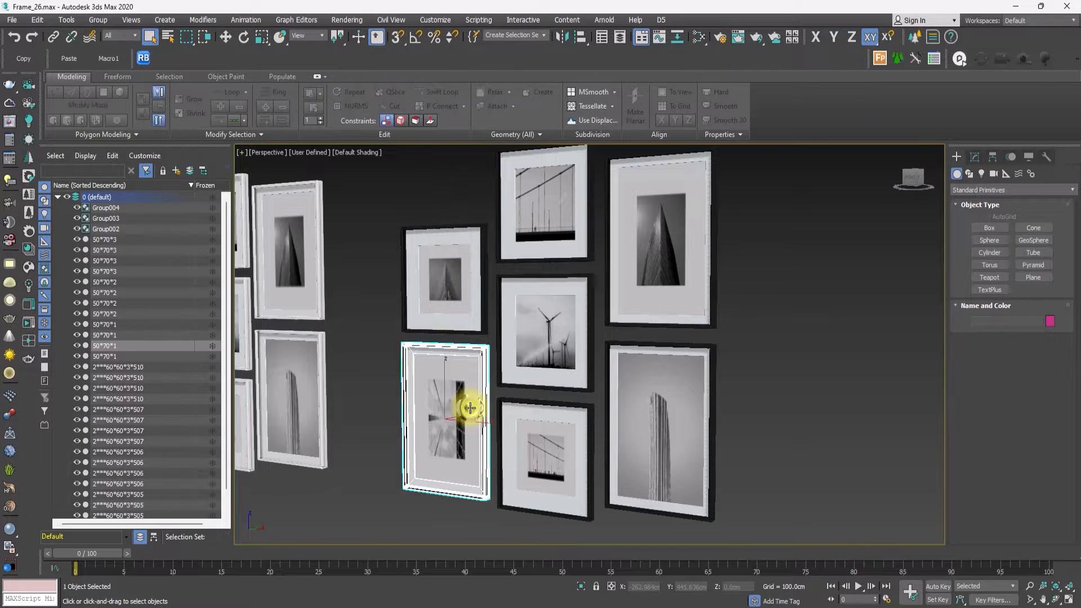
{"action": "left_click", "coordinate": [662, 20]}
{"action": "left_click", "coordinate": [721, 110]}
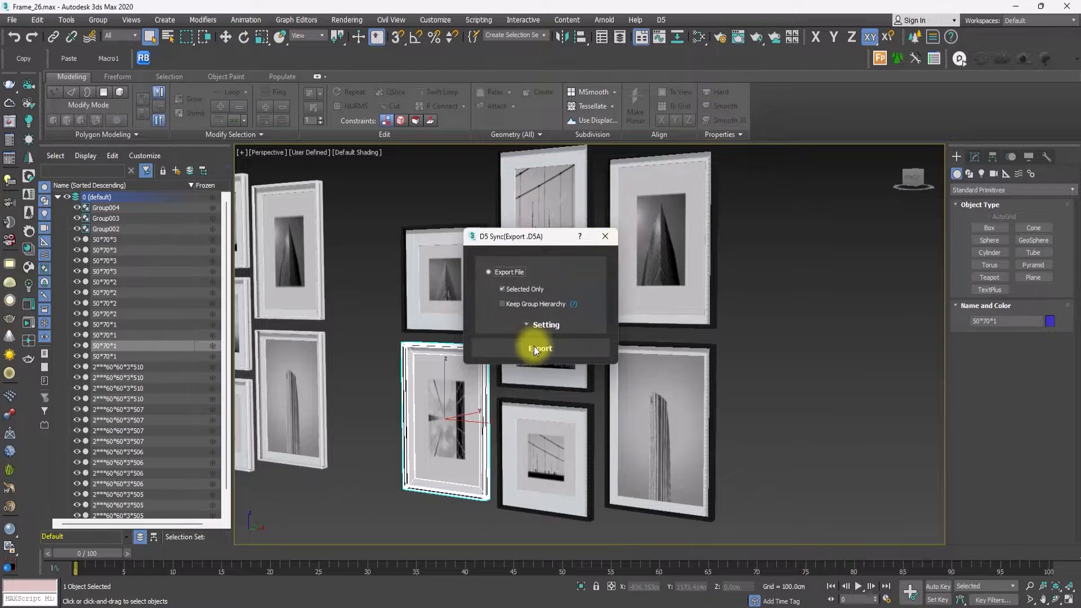
{"action": "left_click", "coordinate": [535, 348]}
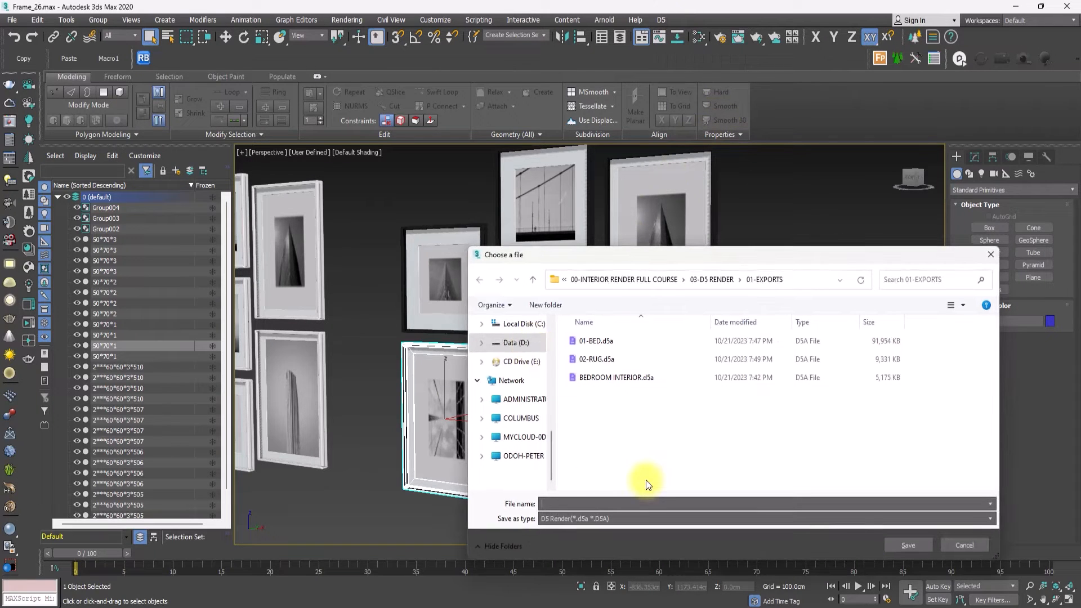
{"action": "type", "text": "03-FRAME A"}
{"action": "left_click", "coordinate": [908, 544]}
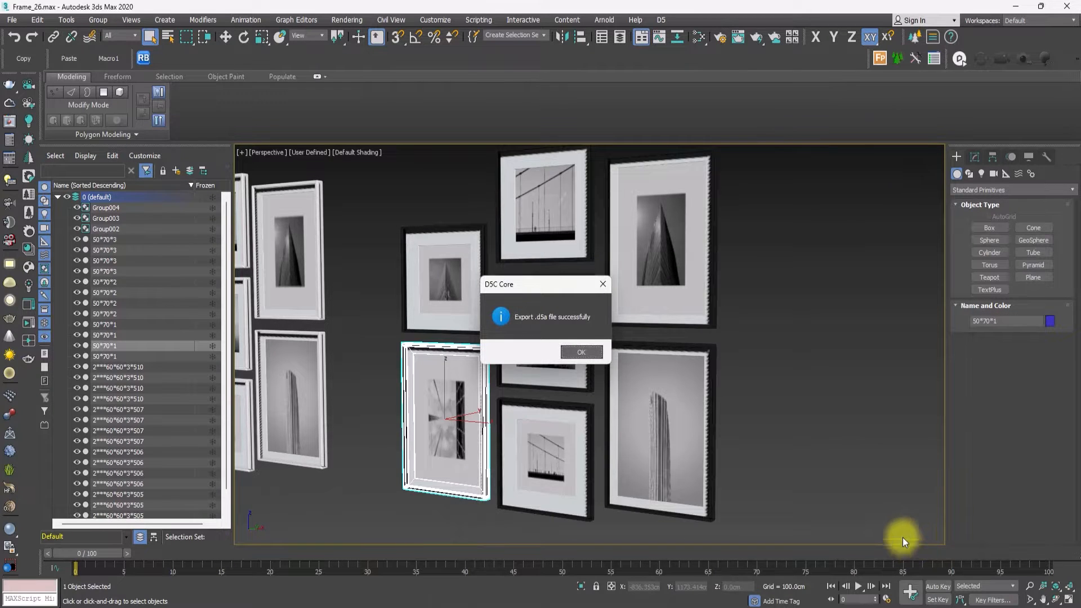
{"action": "left_click", "coordinate": [581, 352]}
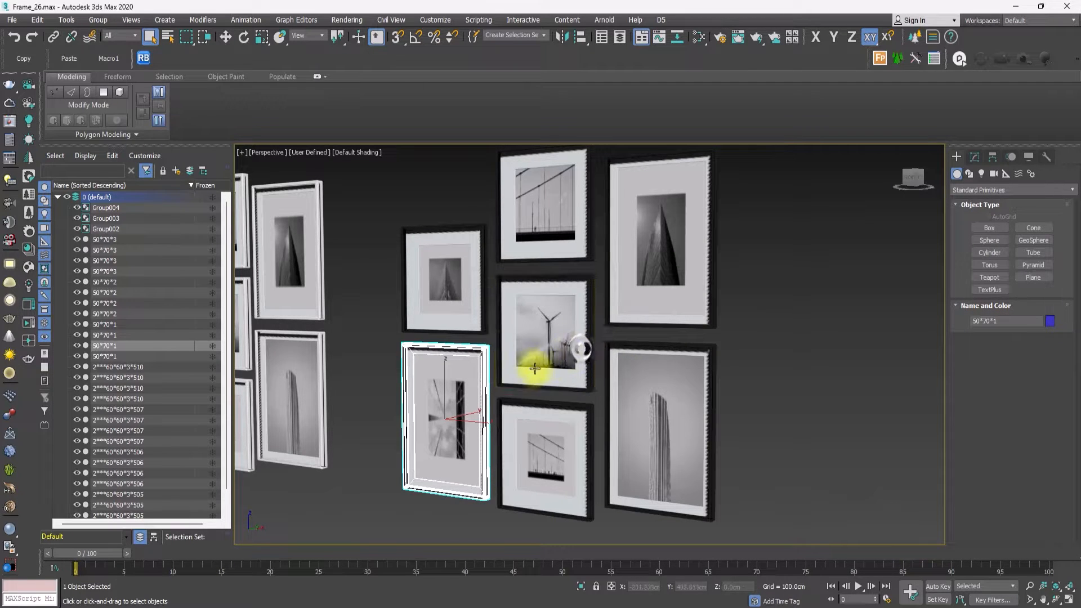
Step: Export only the central wind turbine frame of the black set as D5 Render file 03-FRAME B in the 01-EXPORTS folder
{"action": "left_click", "coordinate": [508, 379], "text": "ctrl"}
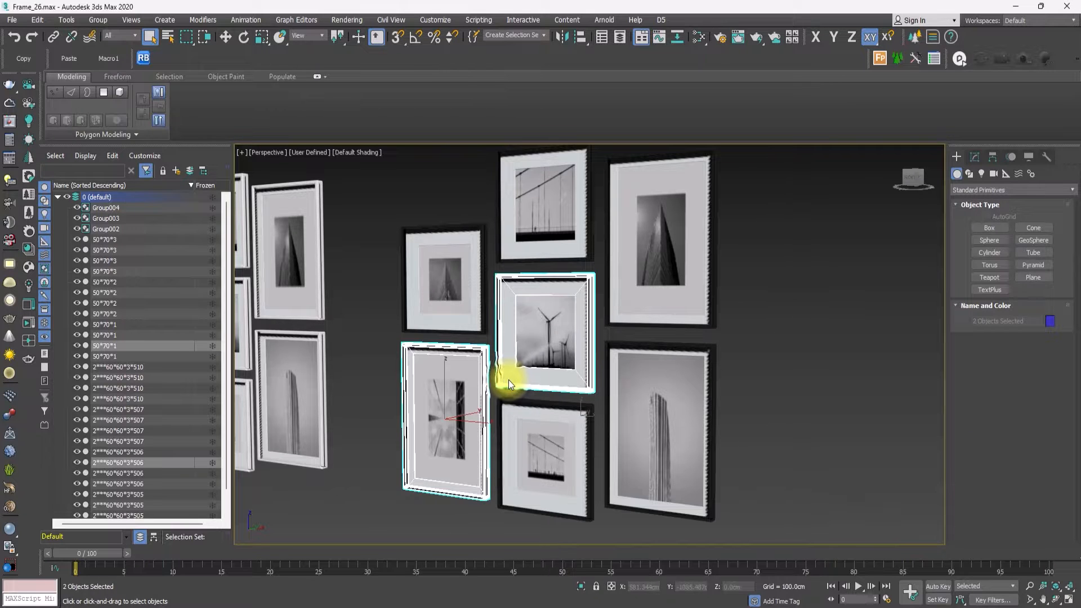
{"action": "left_click", "coordinate": [559, 374]}
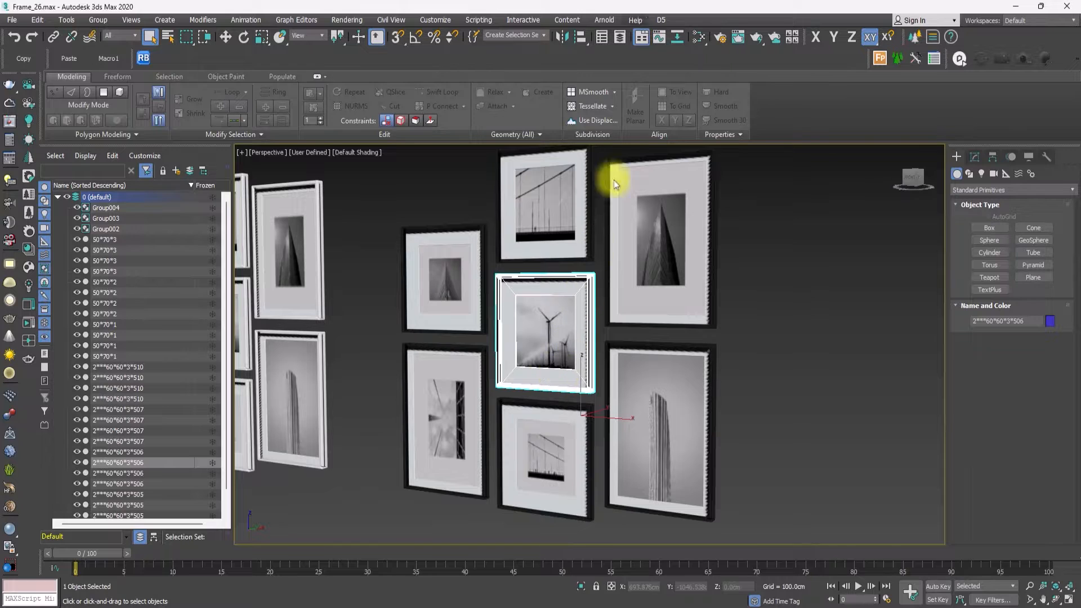
{"action": "left_click", "coordinate": [659, 21]}
{"action": "left_click", "coordinate": [687, 108]}
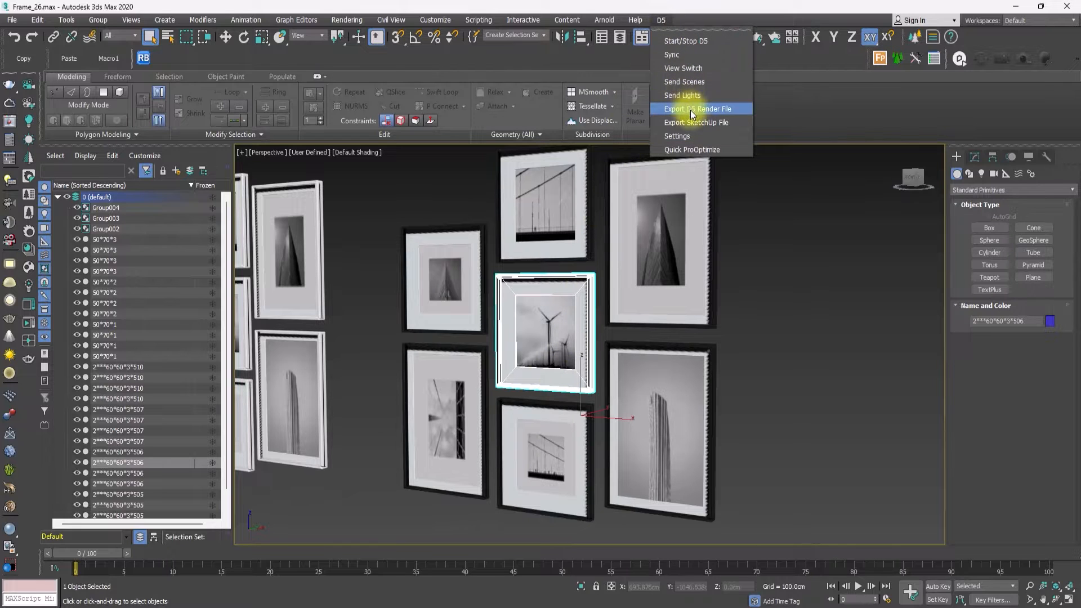
{"action": "left_click", "coordinate": [539, 346]}
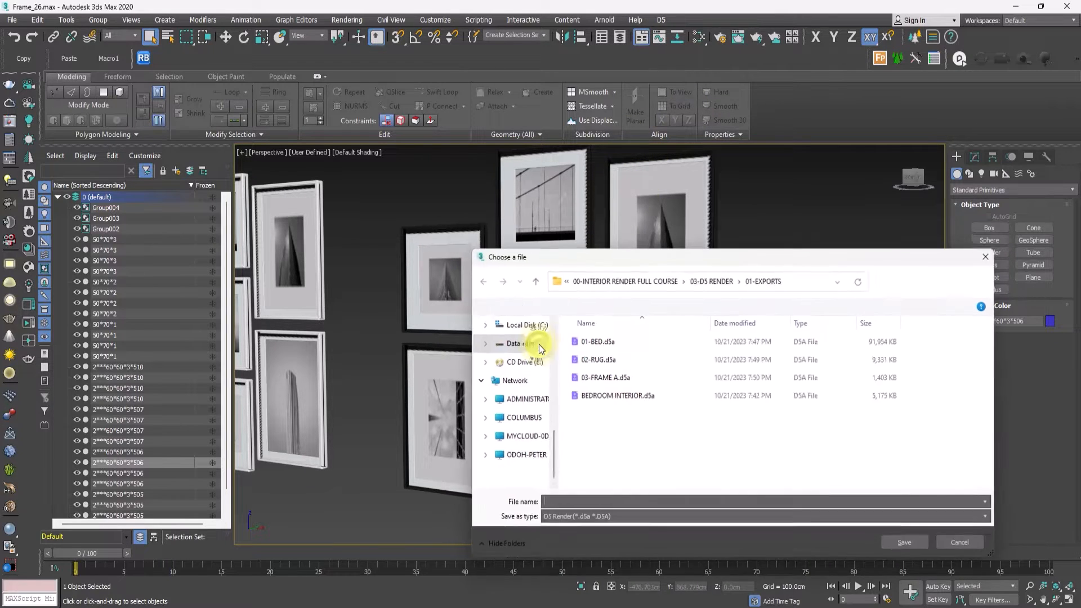
{"action": "left_click", "coordinate": [599, 376]}
{"action": "left_click", "coordinate": [600, 503]}
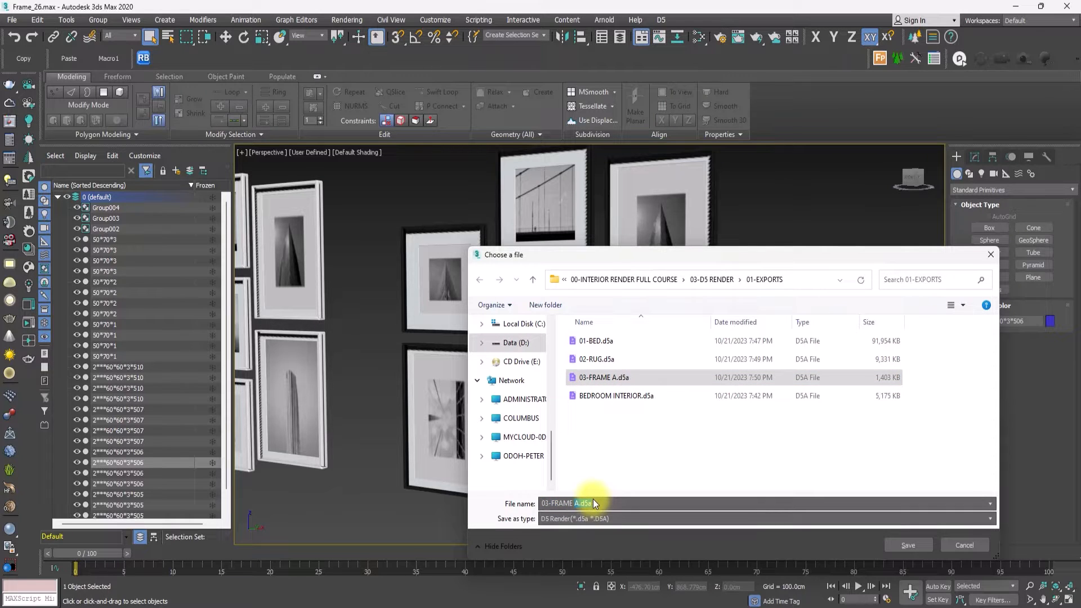
{"action": "key", "text": "BackSpace"}
{"action": "key", "text": "BackSpace"}
{"action": "key", "text": "BackSpace"}
{"action": "key", "text": "BackSpace"}
{"action": "key", "text": "BackSpace"}
{"action": "type", "text": "B"}
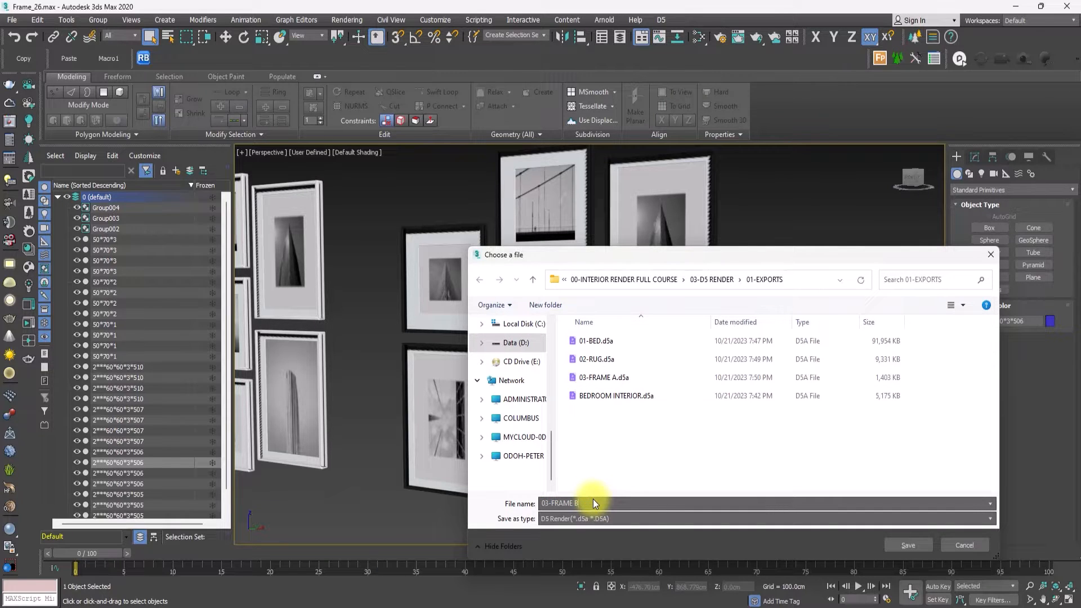
{"action": "left_click", "coordinate": [908, 545]}
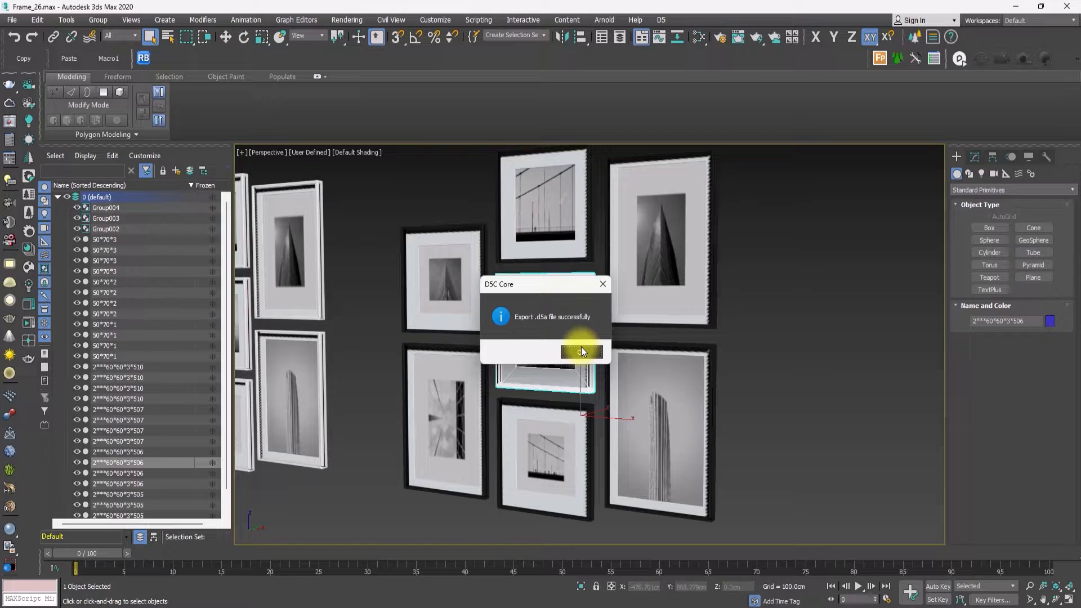
{"action": "left_click", "coordinate": [582, 353]}
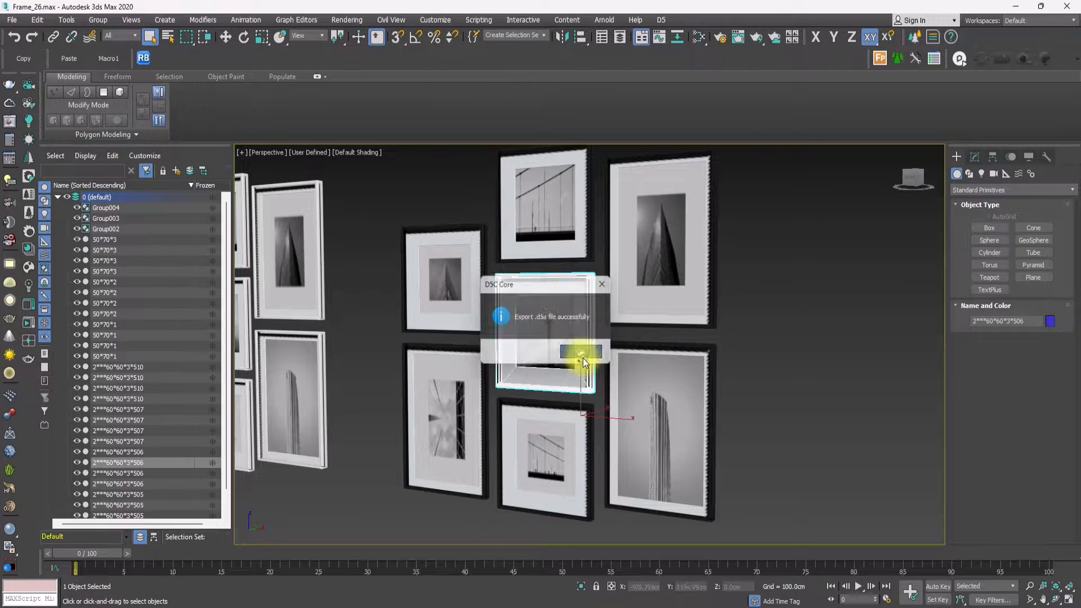
Step: Switch to File Explorer and go to the model folder 04 > Pro 3DSky - Decorative Set with Pictures
{"action": "left_click", "coordinate": [470, 607]}
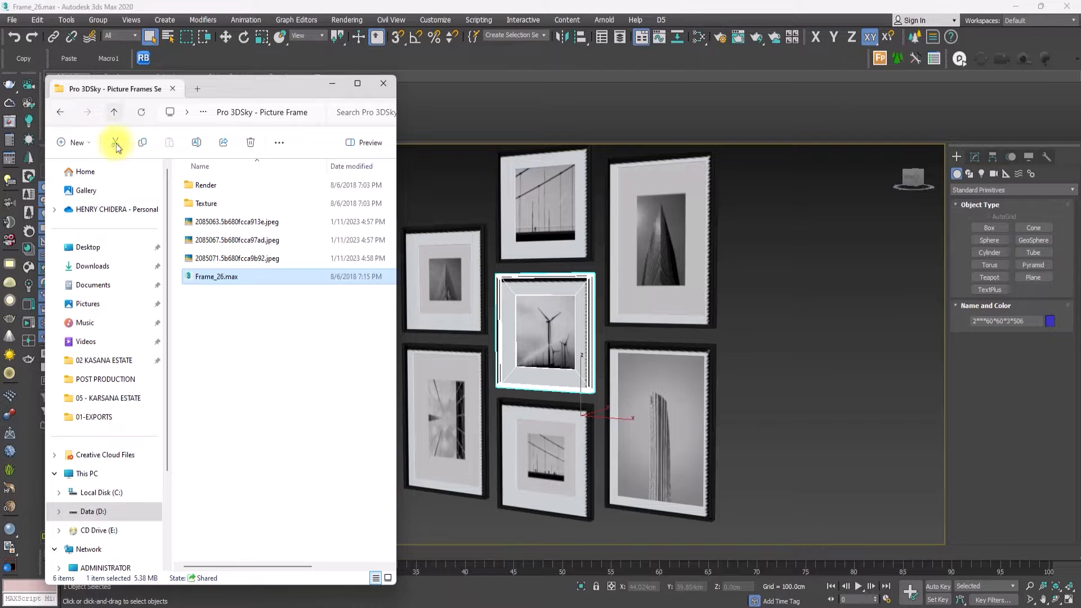
{"action": "left_click", "coordinate": [113, 111]}
{"action": "left_click", "coordinate": [114, 111]}
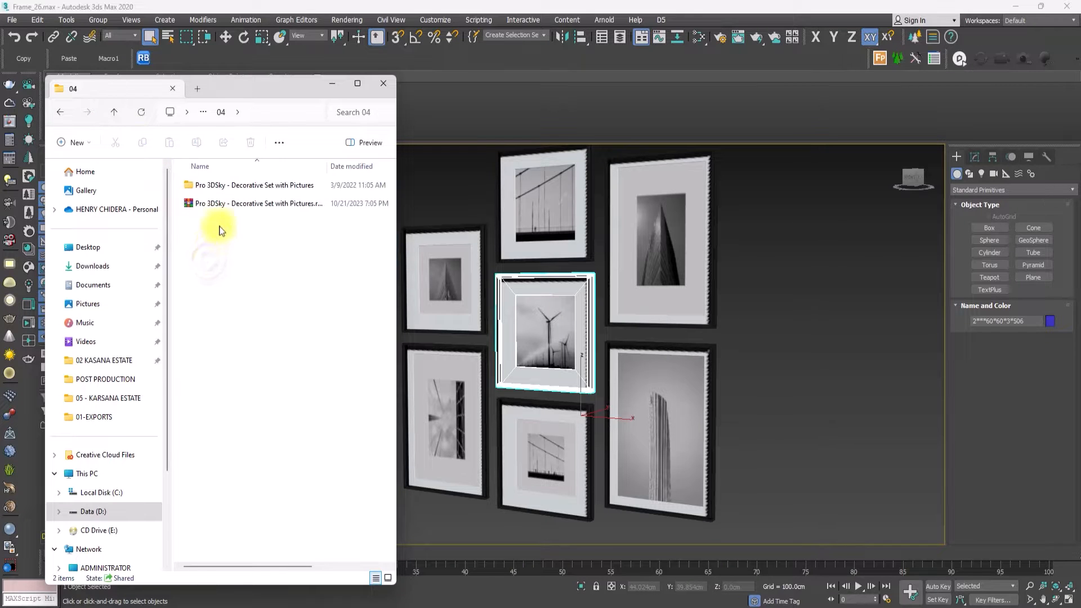
{"action": "double_click", "coordinate": [229, 188]}
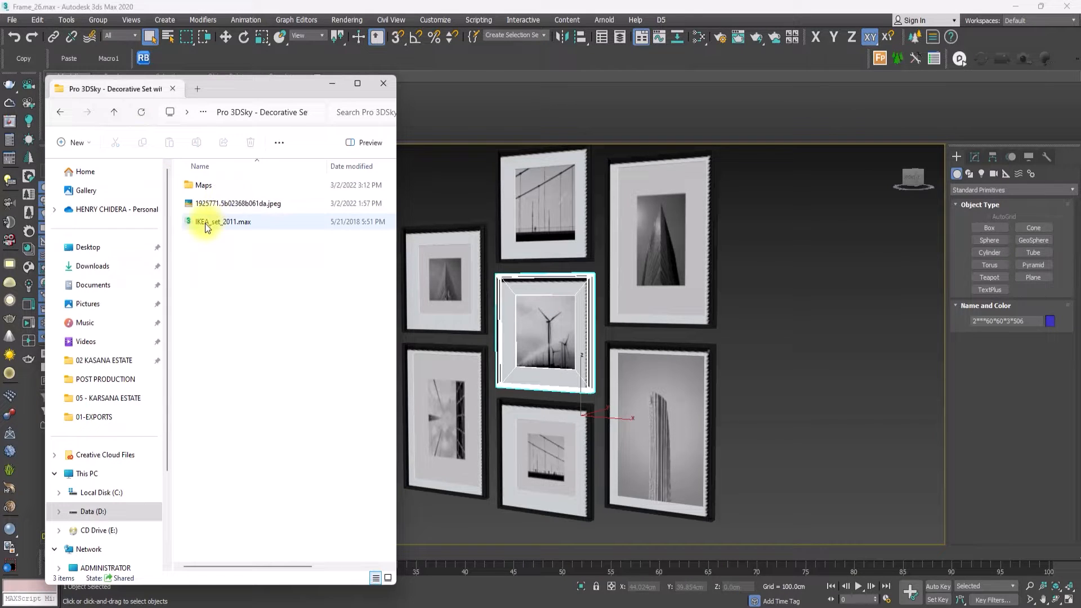
Step: Open IKEA_set_2011.max in 3ds Max without saving the frame scene, adopting the file's gamma and unit scale and declining V-Ray's updated features
{"action": "left_click_drag", "start_coordinate": [206, 225], "coordinate": [754, 338]}
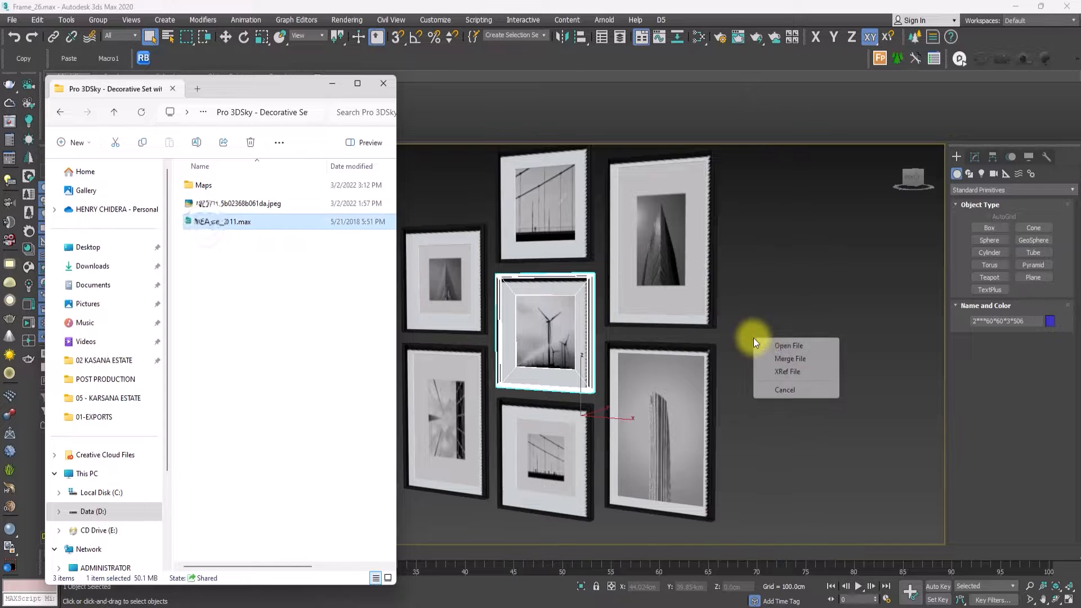
{"action": "left_click", "coordinate": [792, 346]}
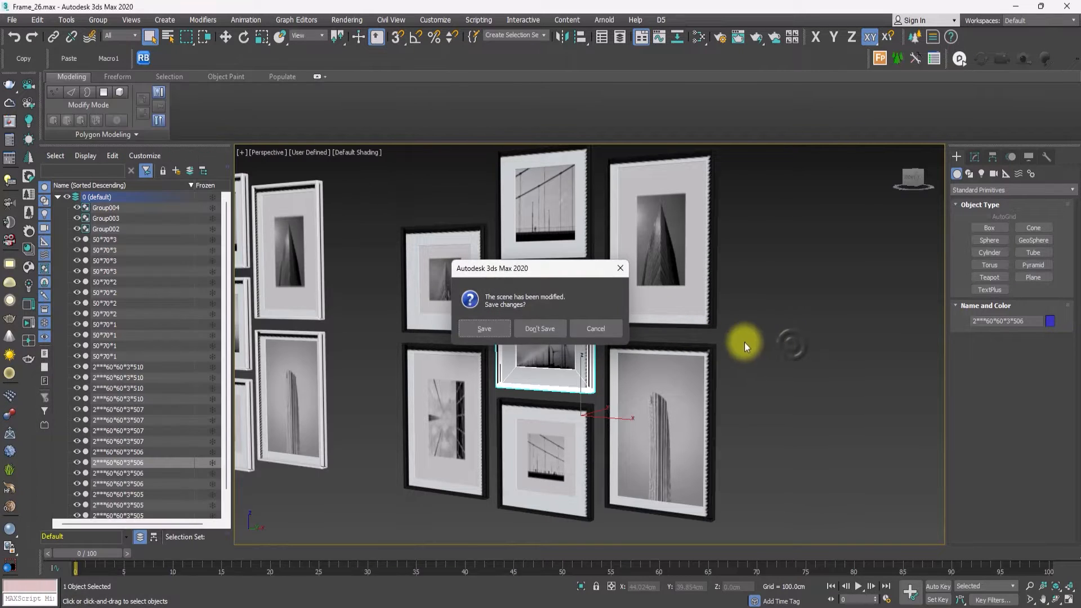
{"action": "left_click", "coordinate": [540, 330]}
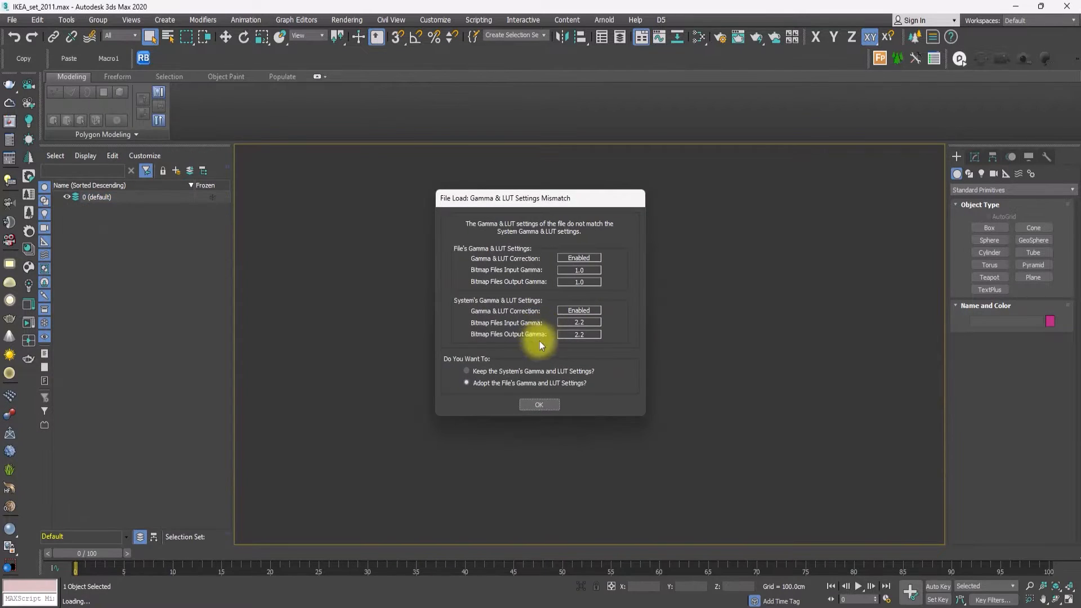
{"action": "left_click", "coordinate": [531, 398]}
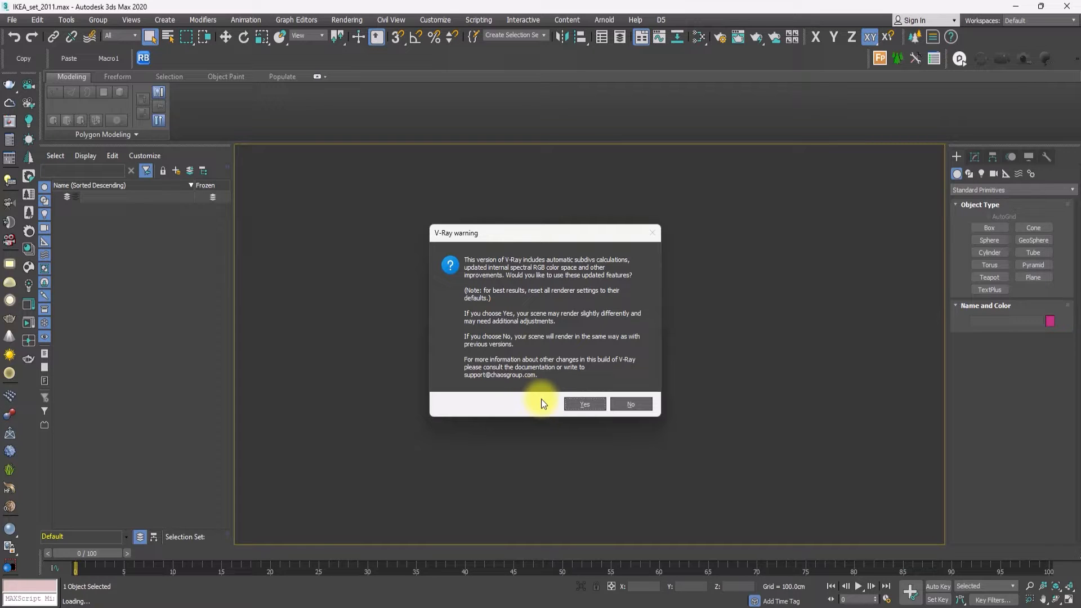
{"action": "left_click", "coordinate": [629, 404]}
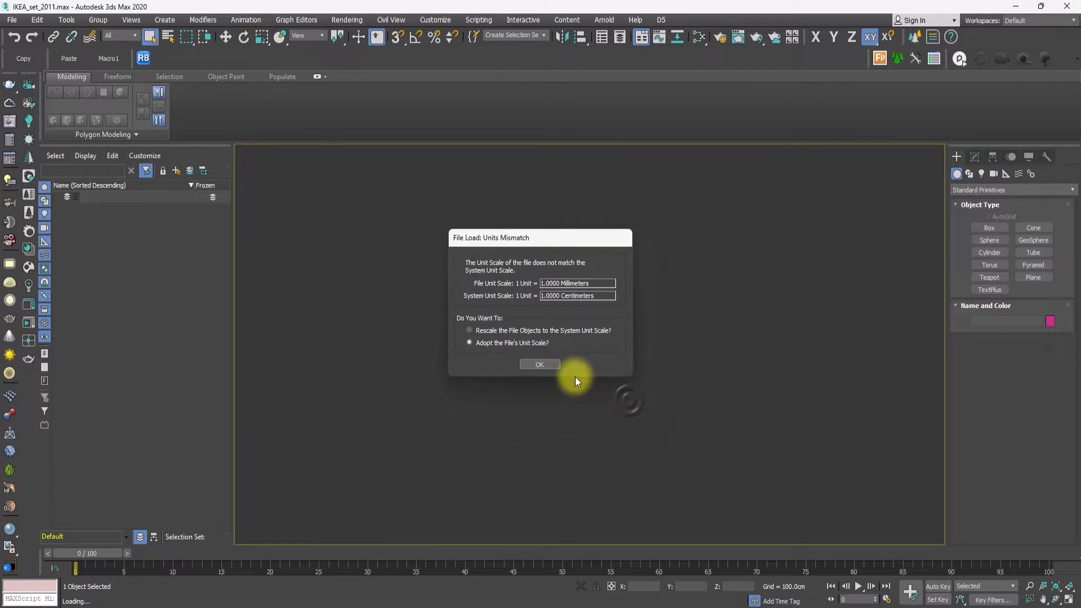
{"action": "left_click", "coordinate": [536, 360]}
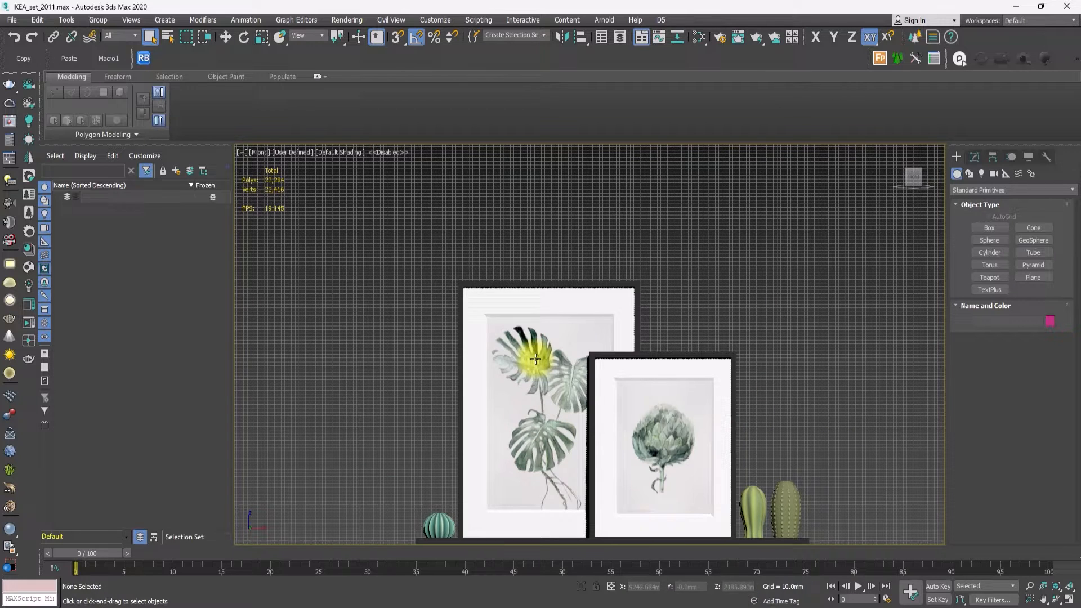
Step: Examine the picture shelf set with its two framed plant prints and cacti from an angled view
{"action": "scroll", "coordinate": [535, 358], "scroll_direction": "down", "scroll_amount": 5}
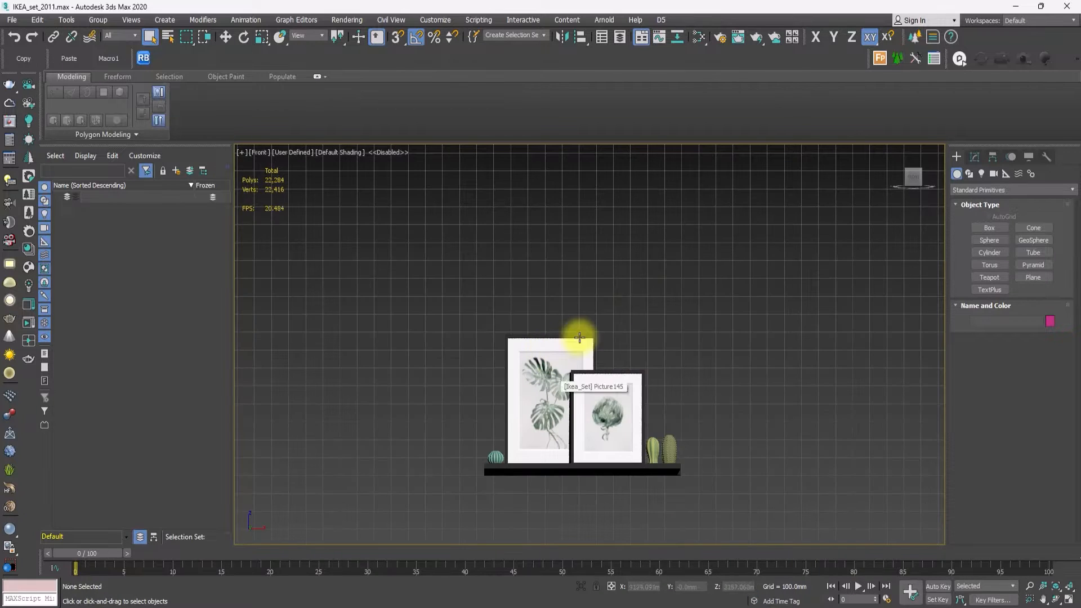
{"action": "left_click_drag", "start_coordinate": [912, 174], "coordinate": [864, 196]}
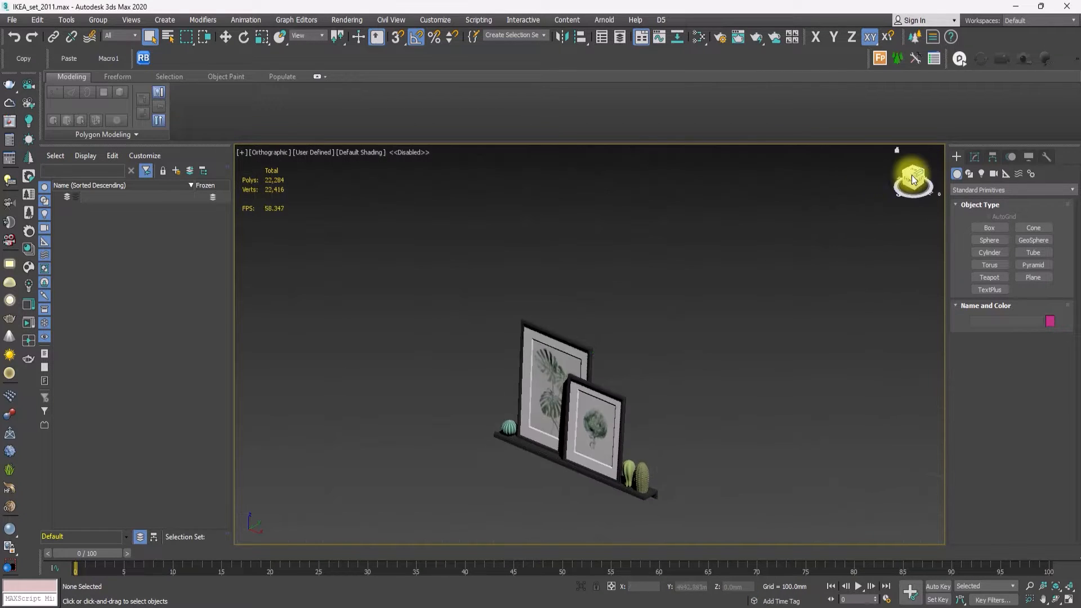
{"action": "scroll", "coordinate": [789, 214], "scroll_direction": "up", "scroll_amount": 5}
{"action": "left_click", "coordinate": [621, 274]}
{"action": "scroll", "coordinate": [621, 274], "scroll_direction": "down", "scroll_amount": 2}
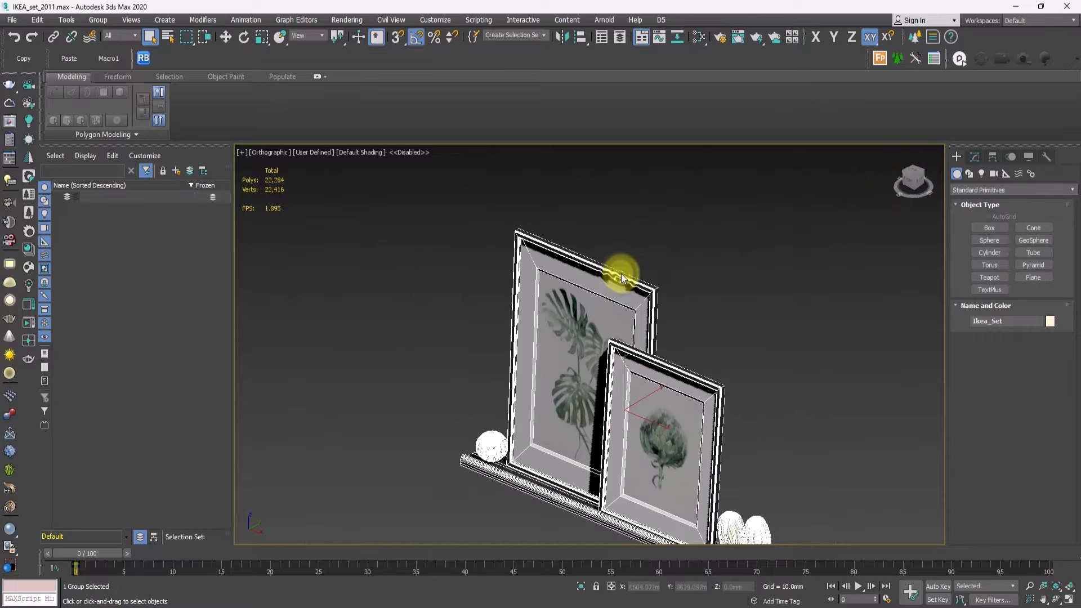
{"action": "scroll", "coordinate": [621, 273], "scroll_direction": "down", "scroll_amount": 3}
{"action": "scroll", "coordinate": [620, 274], "scroll_direction": "up", "scroll_amount": 4}
{"action": "scroll", "coordinate": [621, 273], "scroll_direction": "down", "scroll_amount": 3}
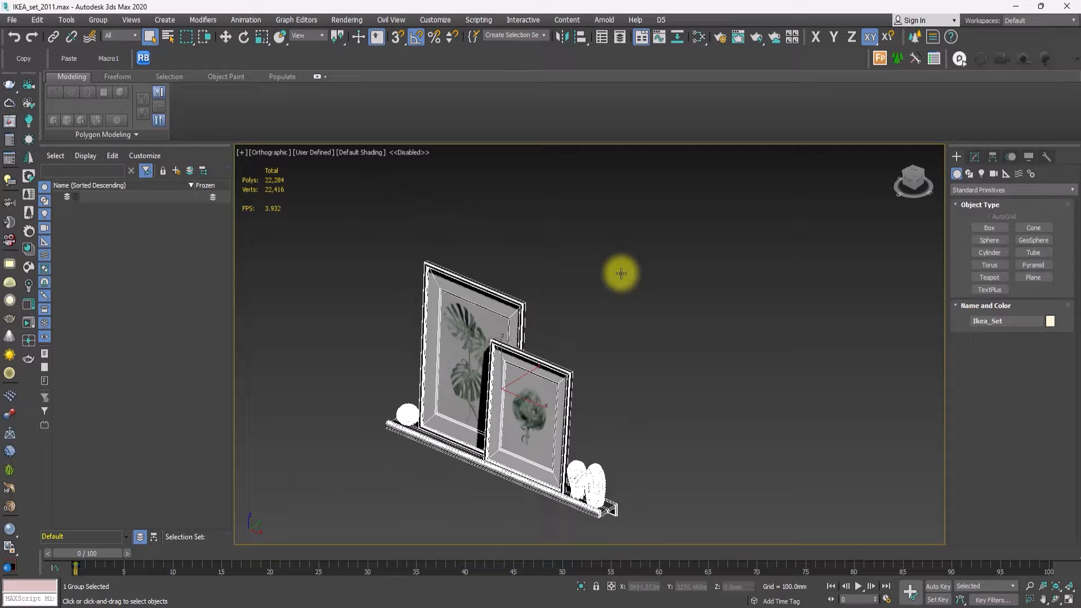
Step: Ungroup the Ikea_Set group into separate objects and select only the taller picture frame, Picture145
{"action": "left_click", "coordinate": [535, 342]}
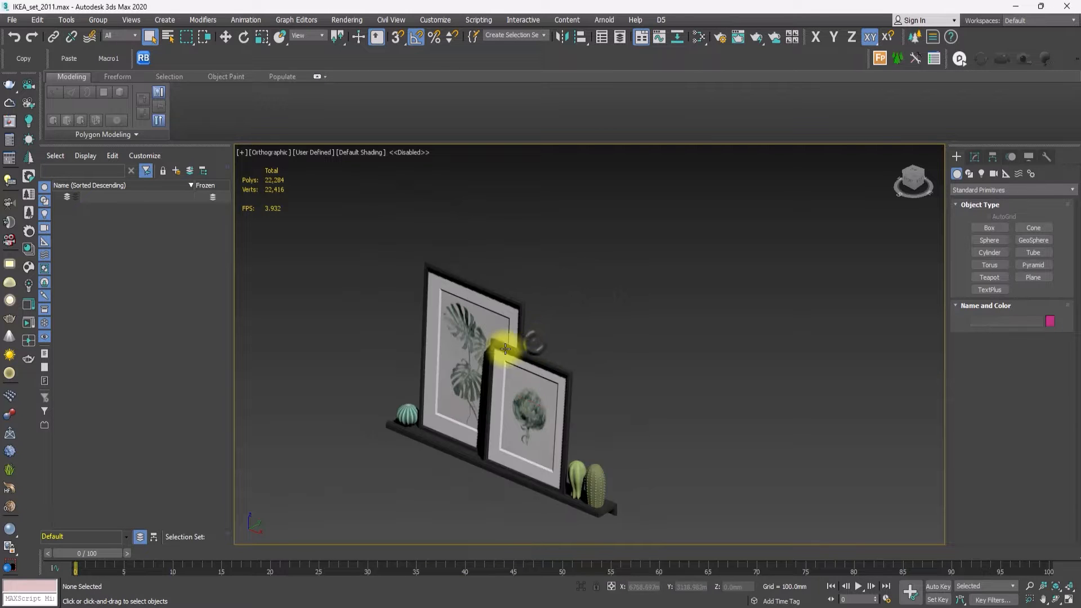
{"action": "left_click", "coordinate": [505, 349]}
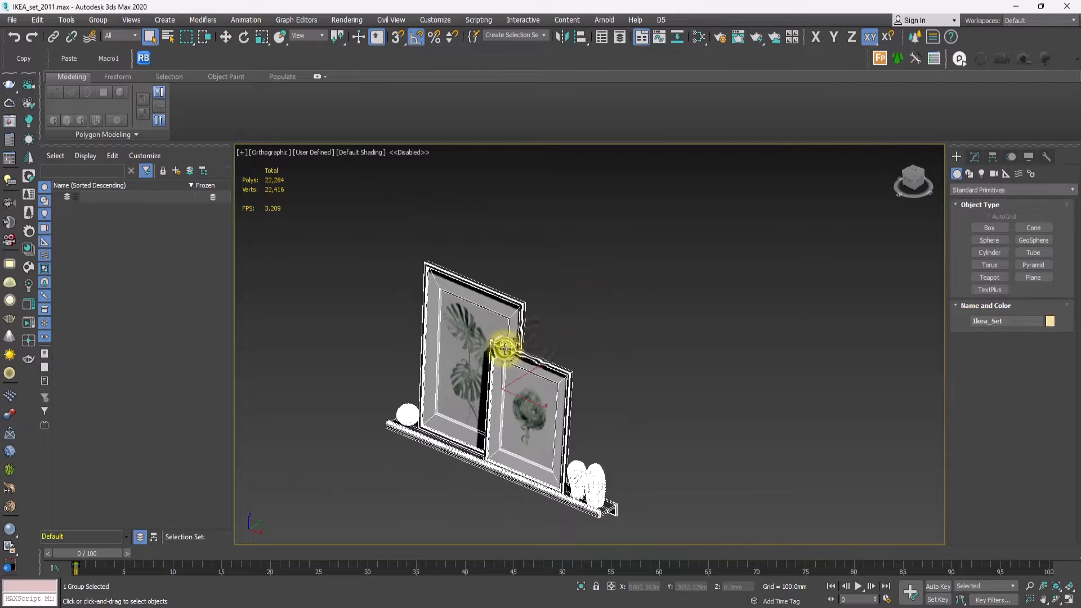
{"action": "left_click", "coordinate": [97, 20]}
{"action": "left_click", "coordinate": [104, 55]}
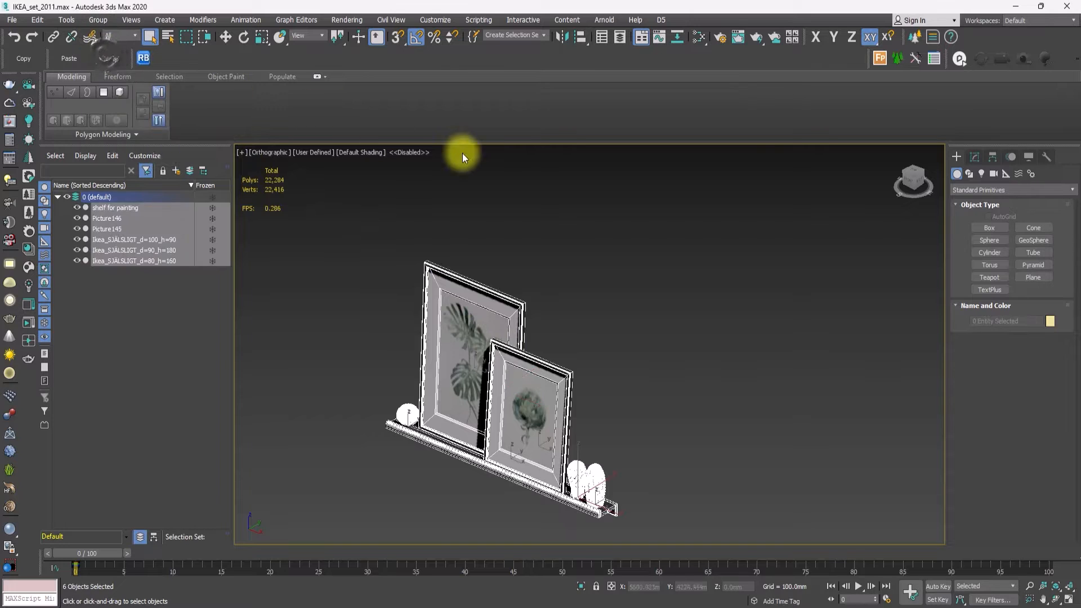
{"action": "left_click", "coordinate": [533, 289]}
{"action": "left_click", "coordinate": [518, 321]}
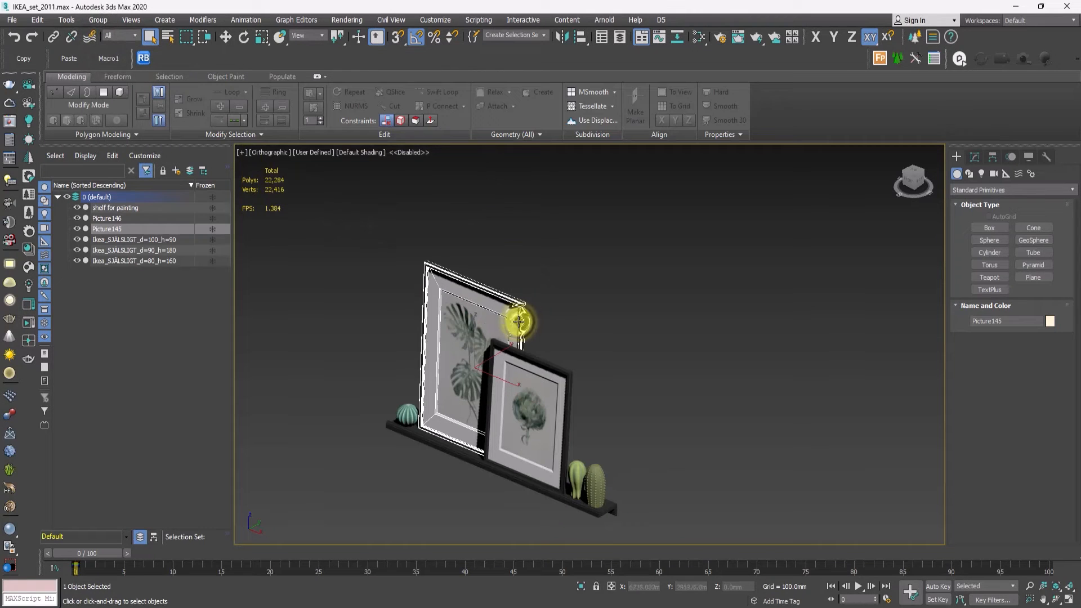
Step: Export only the selected taller picture frame as a D5 Render file named 03-FRAME C in the 01-EXPORTS folder
{"action": "scroll", "coordinate": [518, 322], "scroll_direction": "up", "scroll_amount": 5}
{"action": "scroll", "coordinate": [519, 322], "scroll_direction": "down", "scroll_amount": 5}
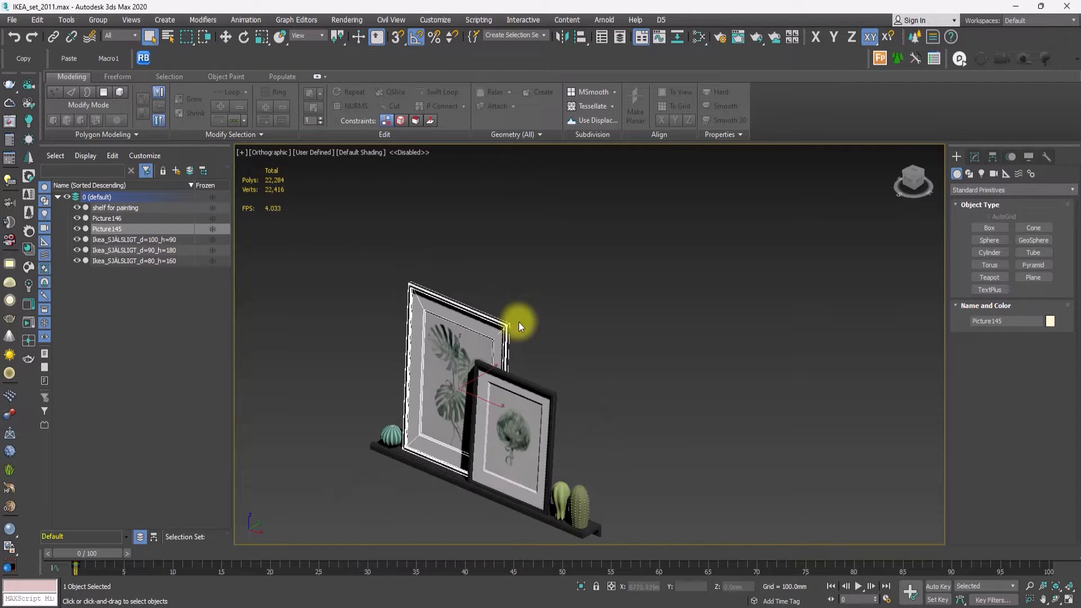
{"action": "left_click", "coordinate": [659, 20]}
{"action": "left_click", "coordinate": [698, 110]}
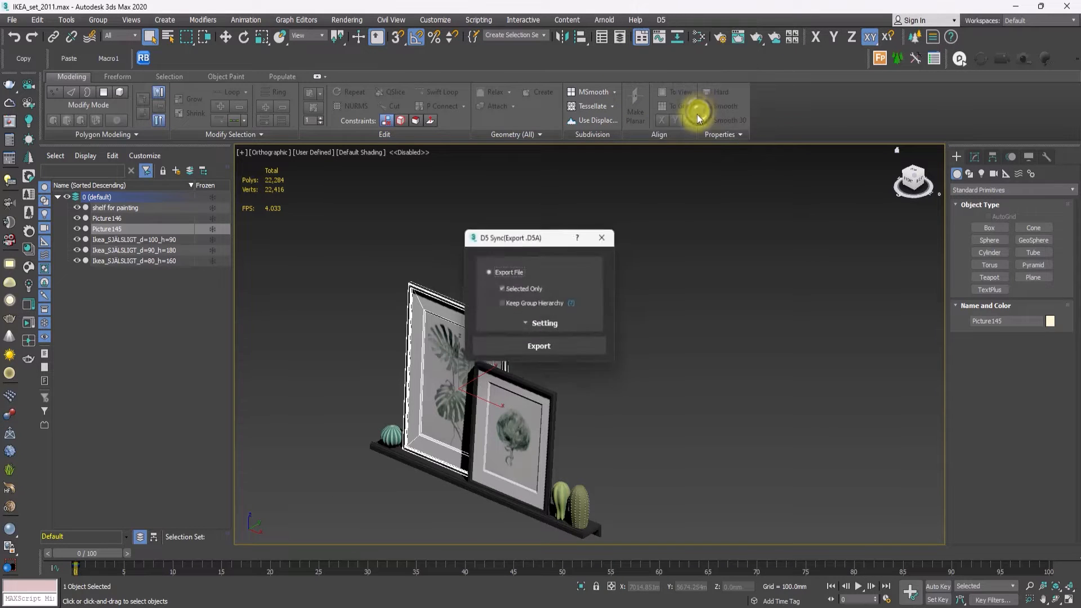
{"action": "left_click", "coordinate": [536, 350]}
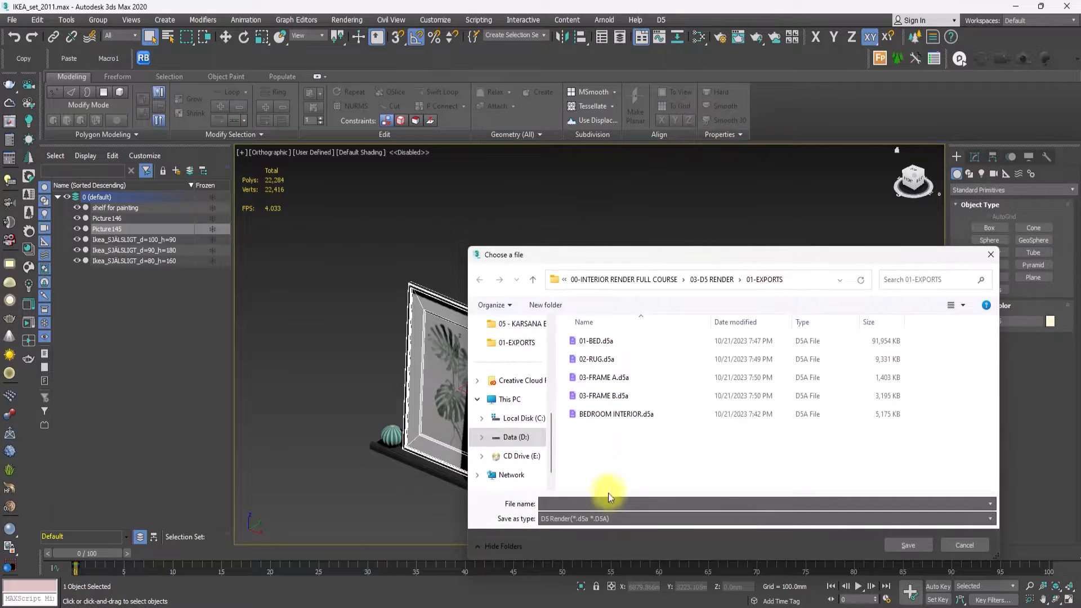
{"action": "left_click", "coordinate": [613, 396]}
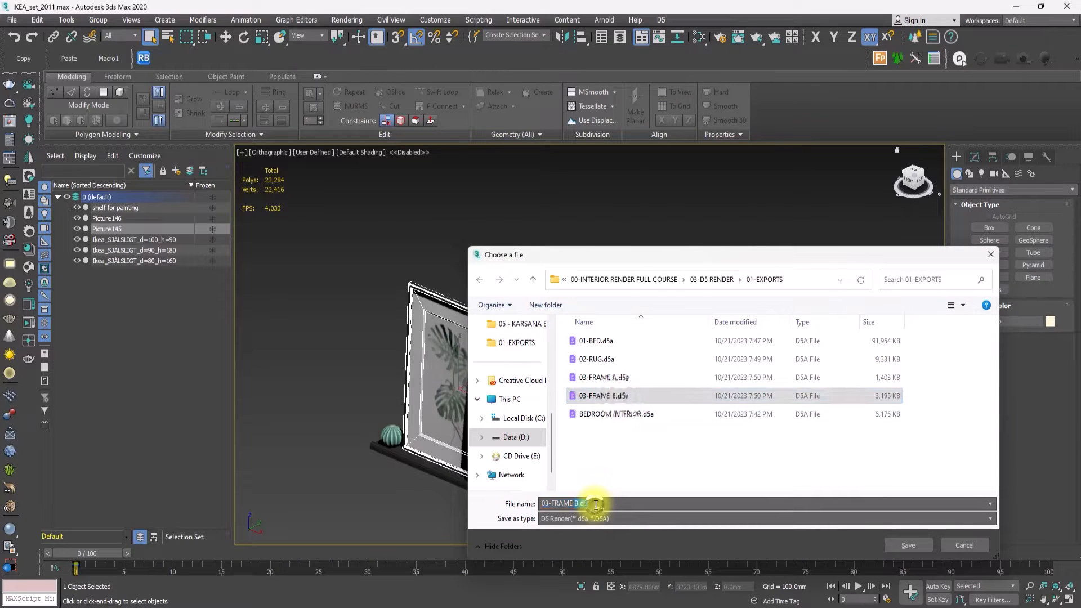
{"action": "type", "text": "C"}
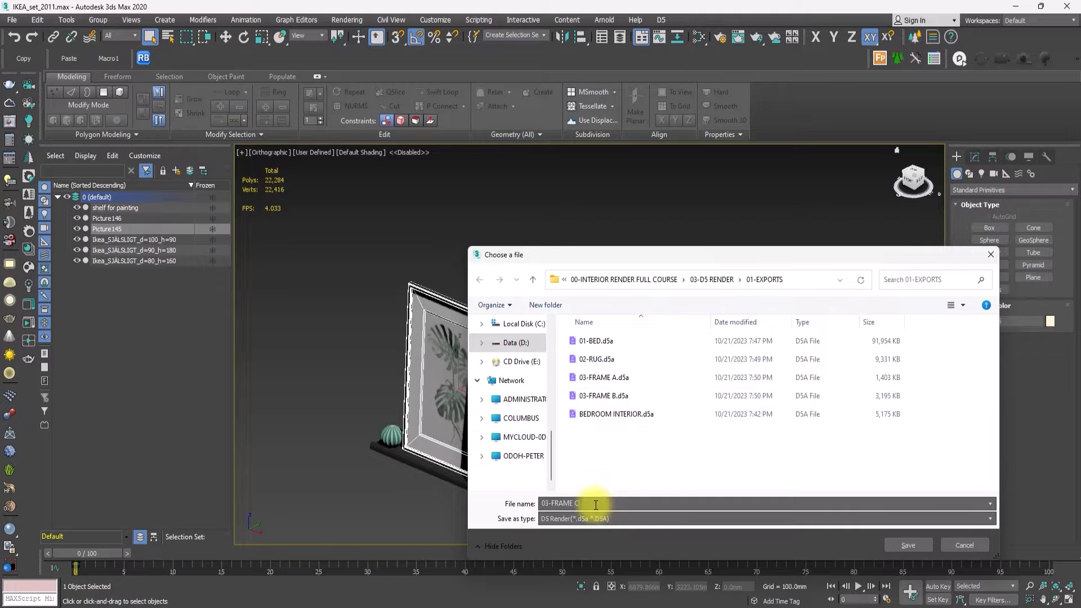
{"action": "left_click", "coordinate": [899, 542]}
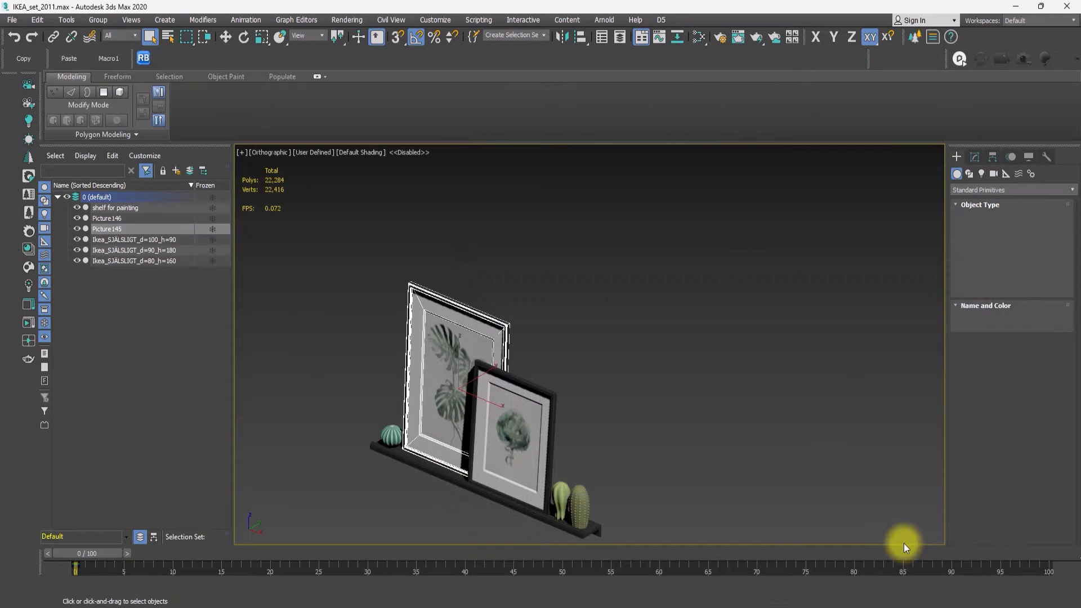
{"action": "left_click", "coordinate": [580, 351]}
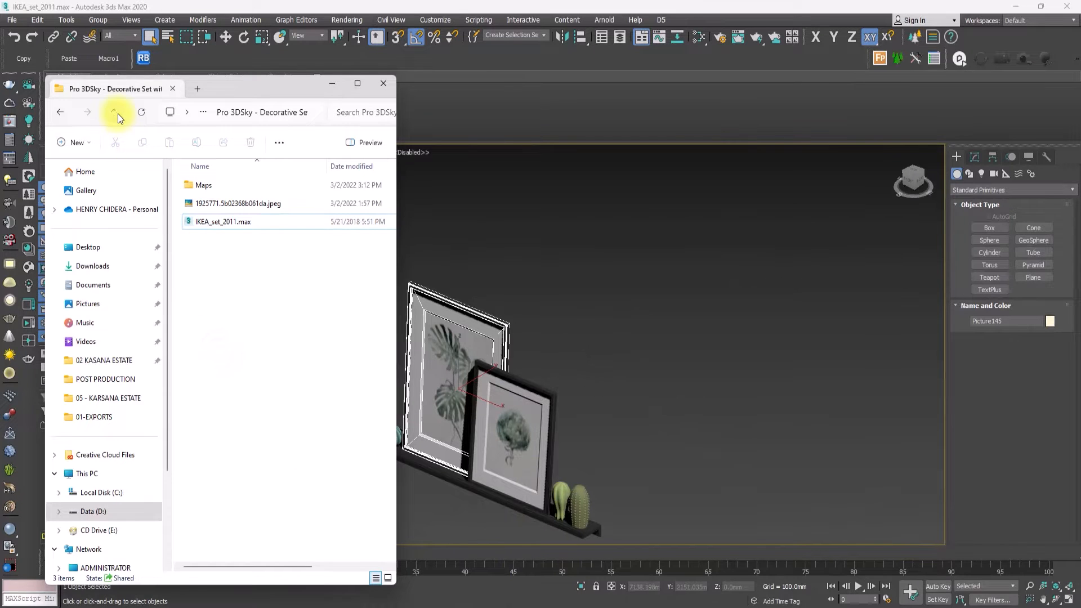
Step: Go to the model folder 05 > Pro 3DSky - Henge Starlight in File Explorer
{"action": "left_click", "coordinate": [115, 113]}
{"action": "left_click", "coordinate": [116, 111]}
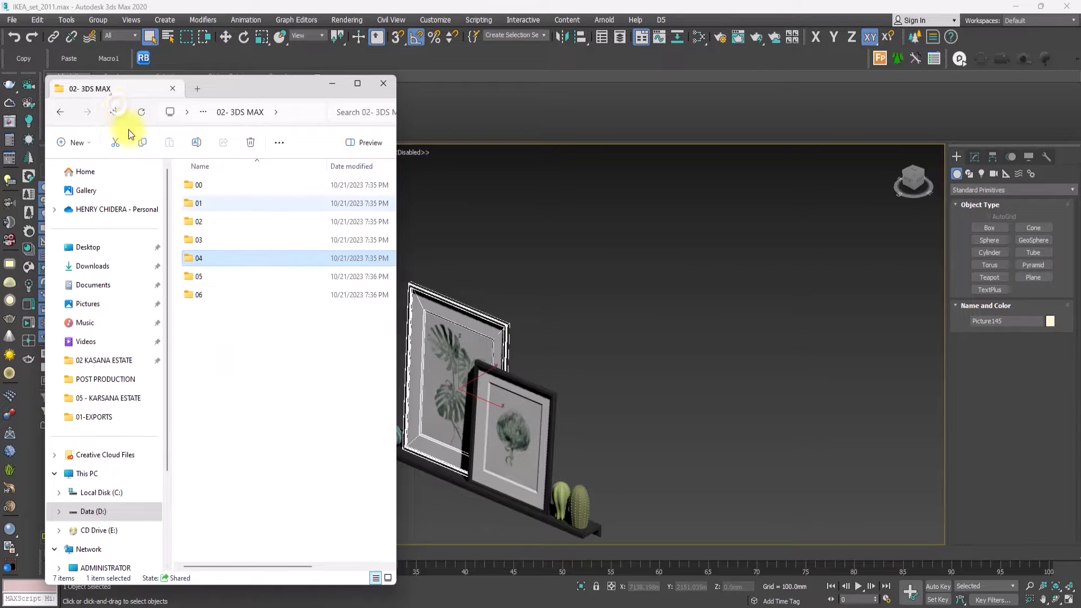
{"action": "double_click", "coordinate": [197, 277]}
{"action": "double_click", "coordinate": [217, 185]}
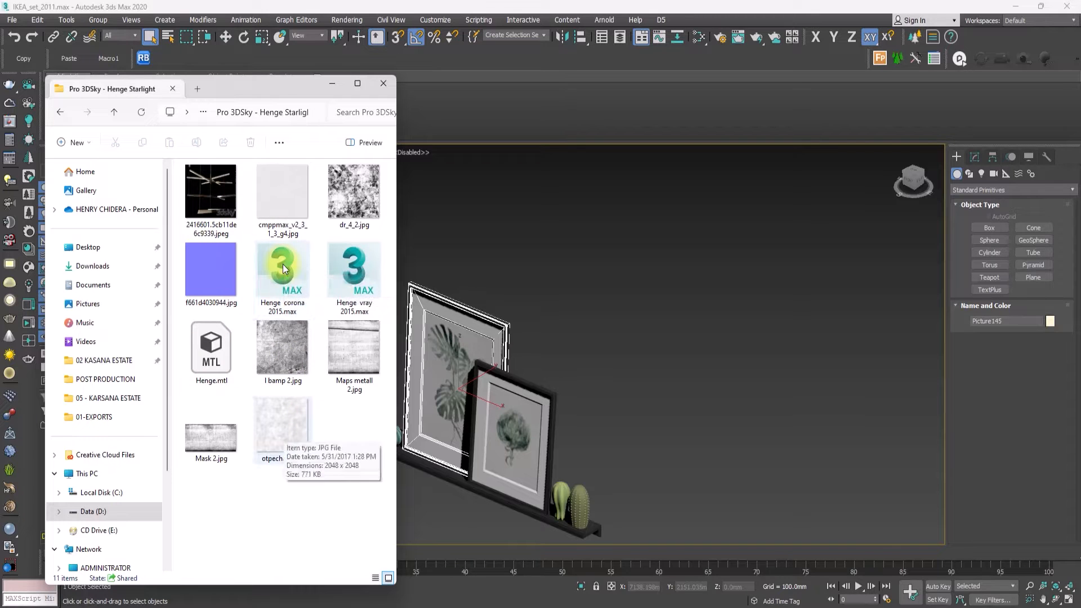
Step: Try to bring Henge corona 2015.max and Henge vray 2015.max into the open picture shelf scene
{"action": "left_click_drag", "start_coordinate": [284, 273], "coordinate": [623, 325]}
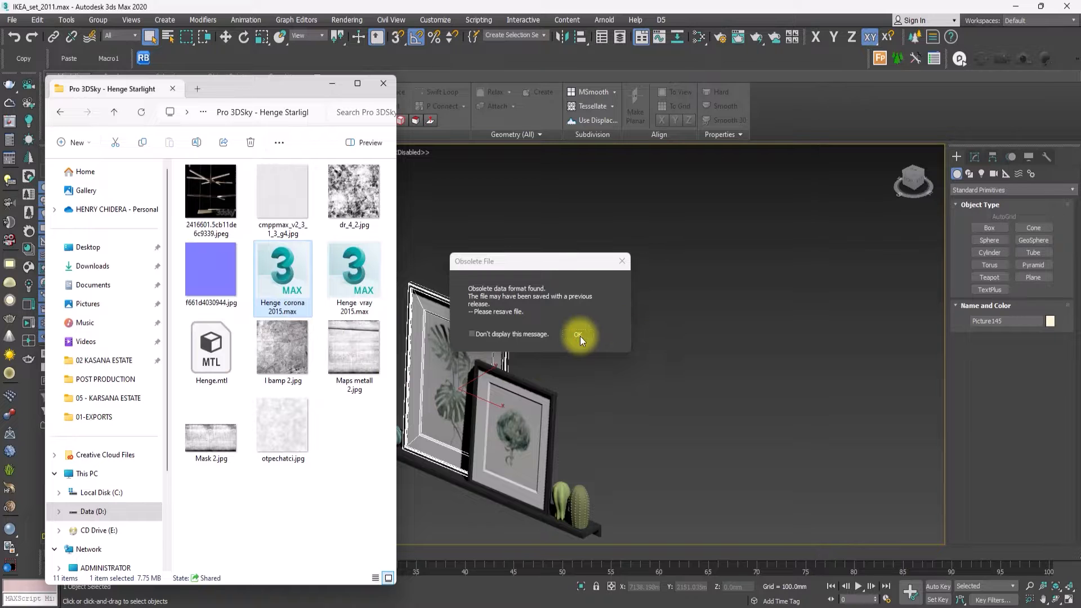
{"action": "left_click", "coordinate": [580, 336]}
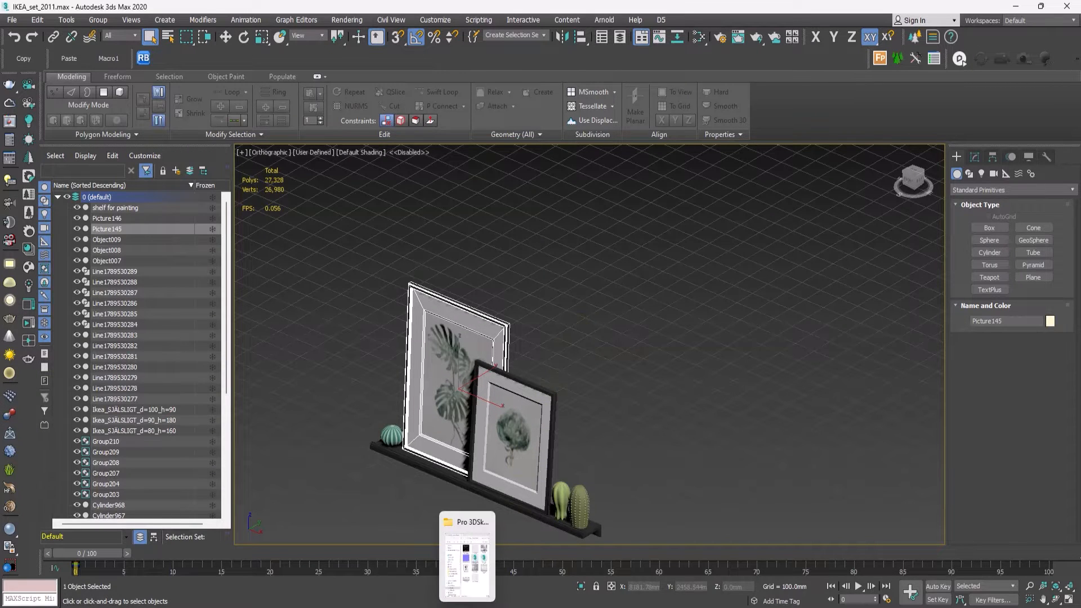
{"action": "left_click", "coordinate": [466, 605]}
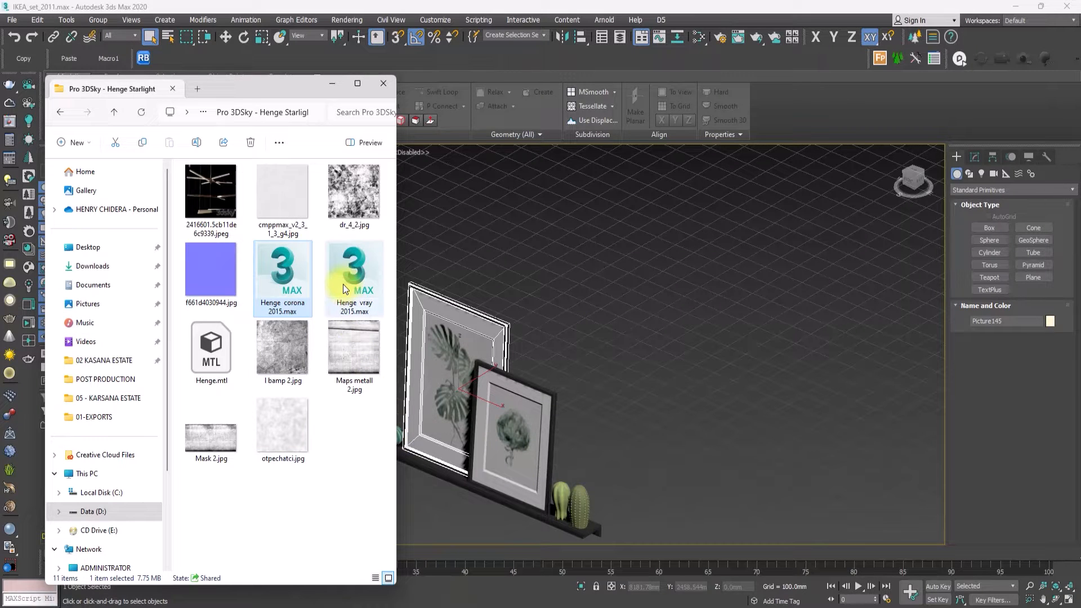
{"action": "left_click_drag", "start_coordinate": [345, 289], "coordinate": [637, 346]}
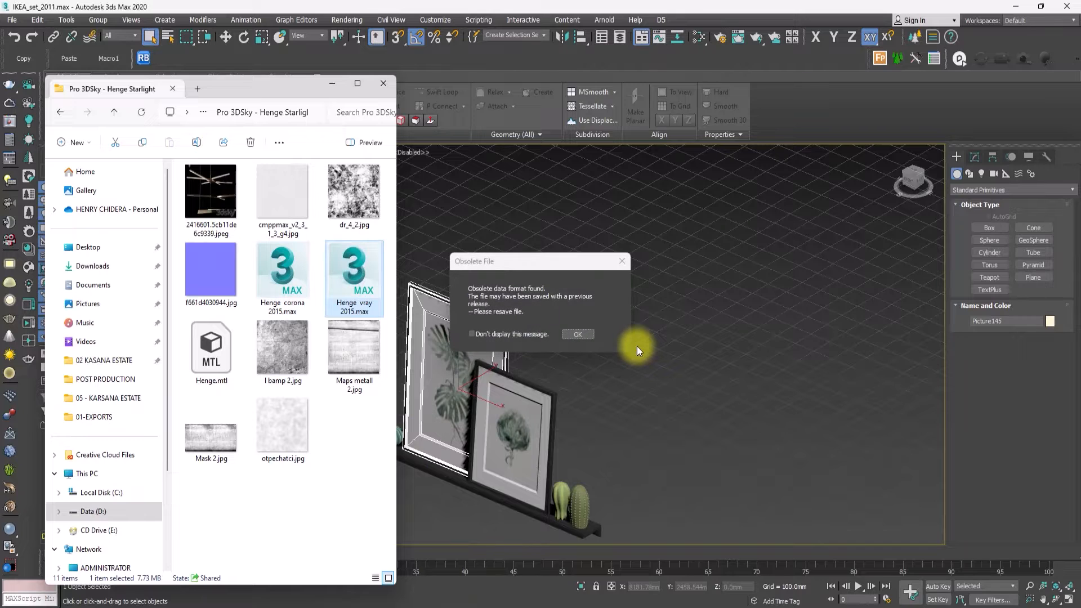
{"action": "left_click", "coordinate": [579, 335]}
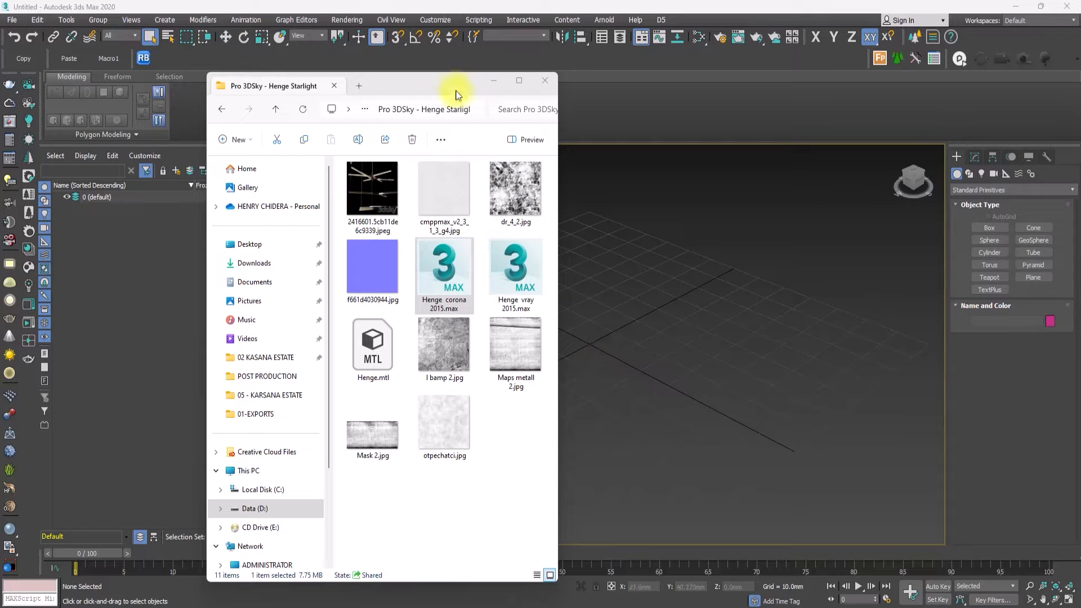
Step: Open Henge corona 2015.max in the empty 3ds Max session, continuing past the missing files and dismissing the isolation and Corona messages
{"action": "left_click_drag", "start_coordinate": [453, 81], "coordinate": [305, 73]}
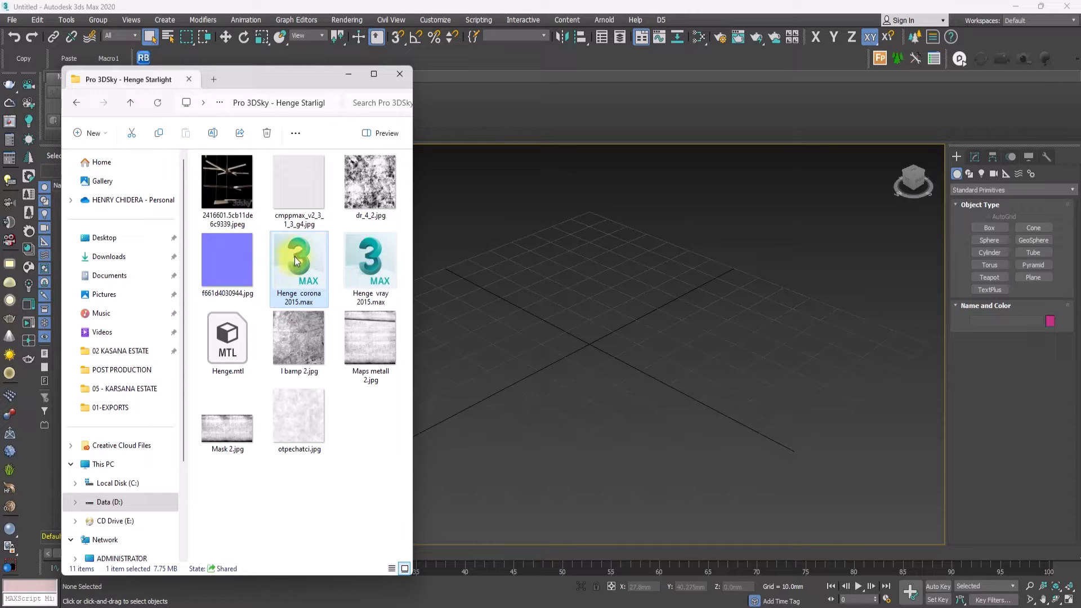
{"action": "left_click_drag", "start_coordinate": [295, 256], "coordinate": [586, 370]}
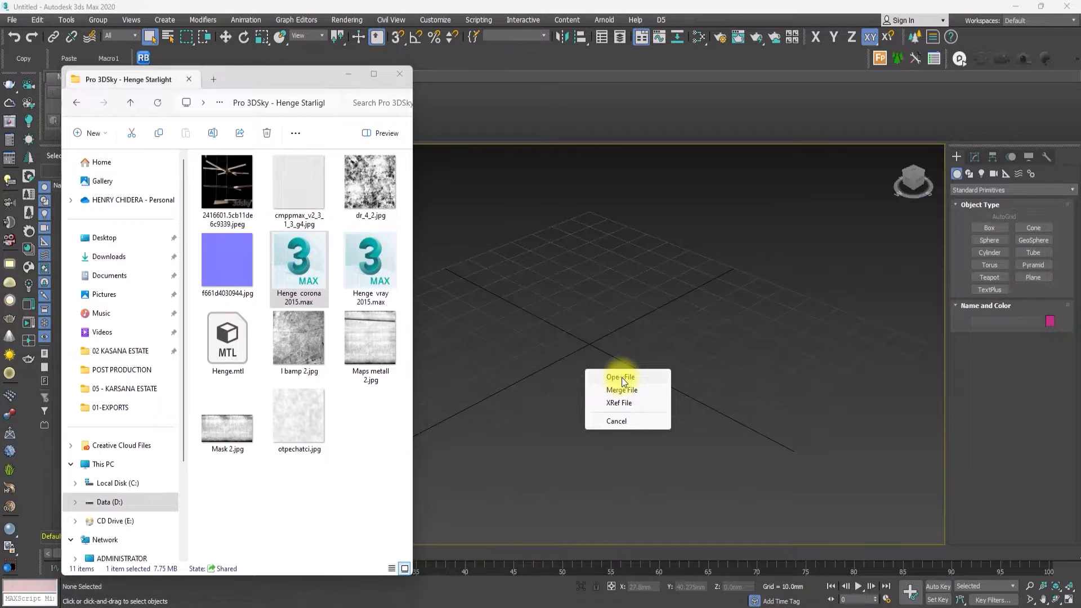
{"action": "left_click", "coordinate": [621, 377]}
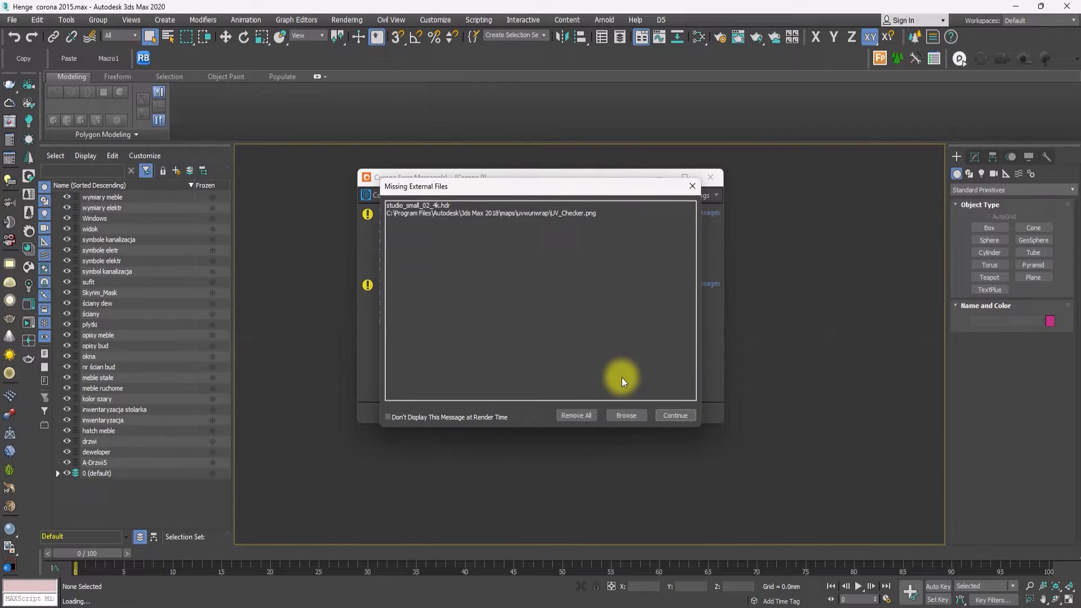
{"action": "left_click", "coordinate": [681, 414]}
{"action": "left_click", "coordinate": [583, 336]}
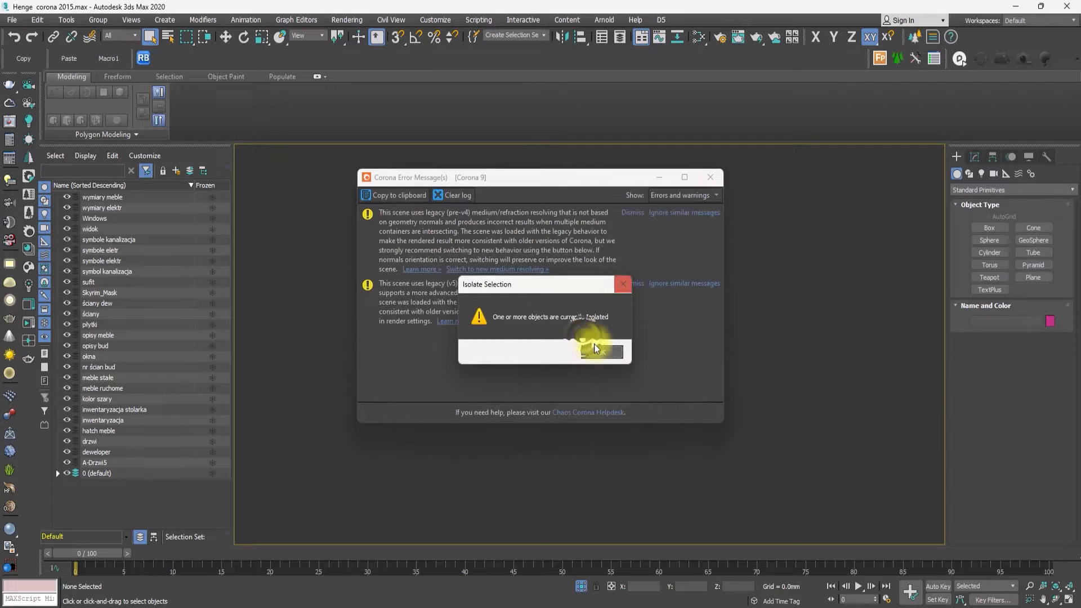
{"action": "left_click", "coordinate": [597, 346]}
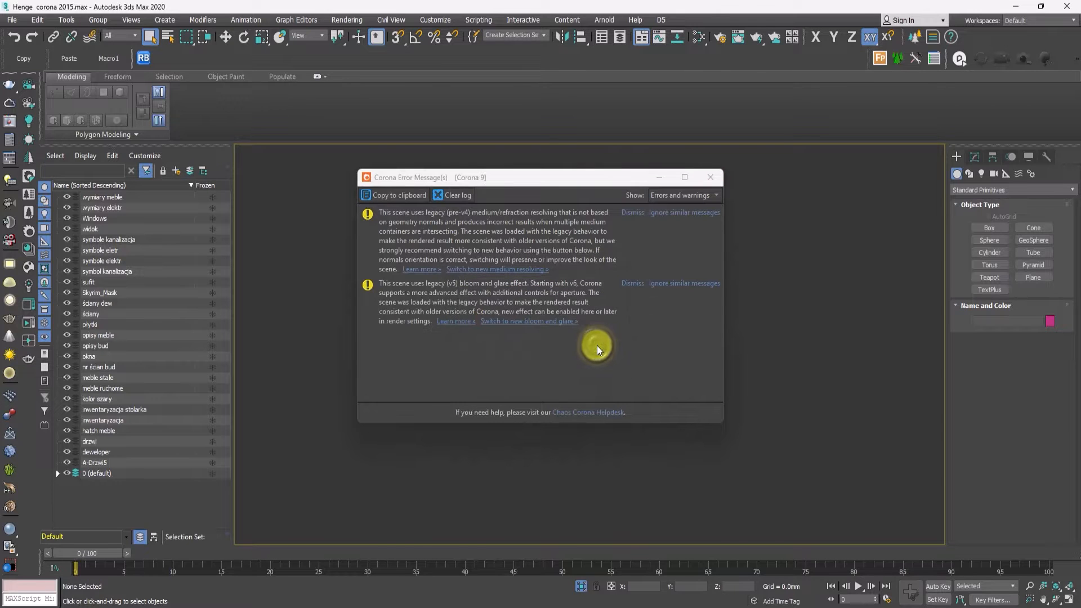
{"action": "left_click", "coordinate": [707, 176]}
Step: Export only the six-armed pendant light group, Group208, as a D5 Render file named 04-PENDANYT in the 01-EXPORTS folder
{"action": "scroll", "coordinate": [705, 177], "scroll_direction": "up", "scroll_amount": 5}
{"action": "scroll", "coordinate": [707, 177], "scroll_direction": "down", "scroll_amount": 4}
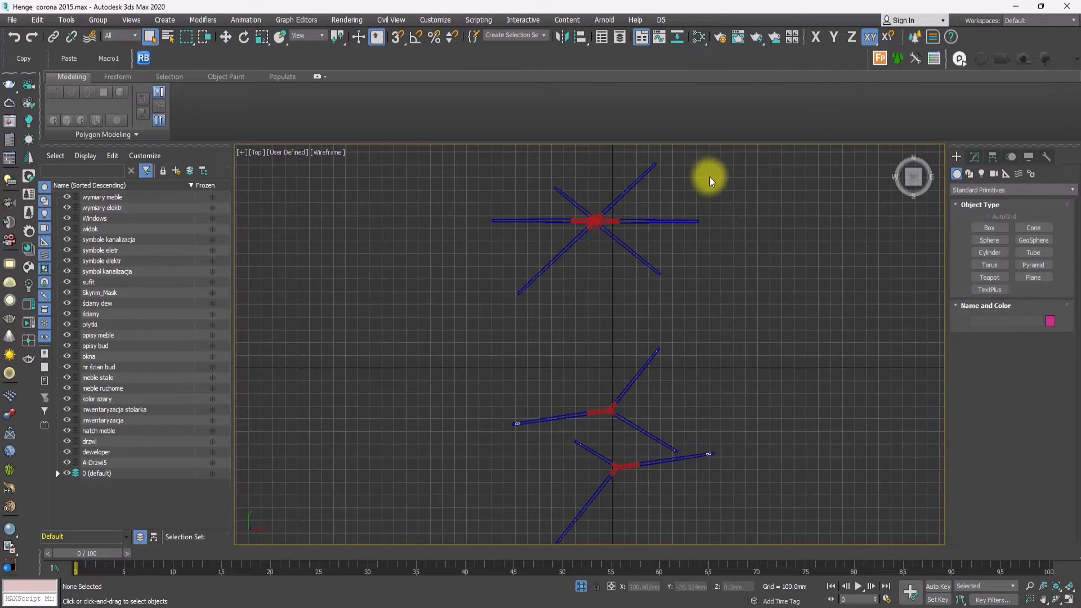
{"action": "left_click_drag", "start_coordinate": [912, 176], "coordinate": [800, 524]}
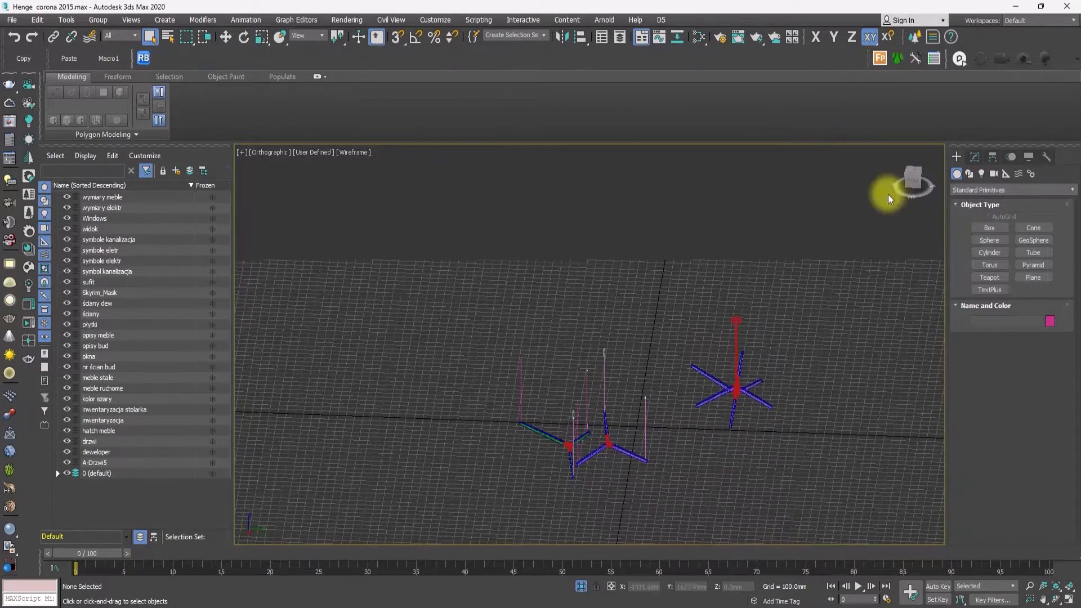
{"action": "left_click", "coordinate": [733, 380]}
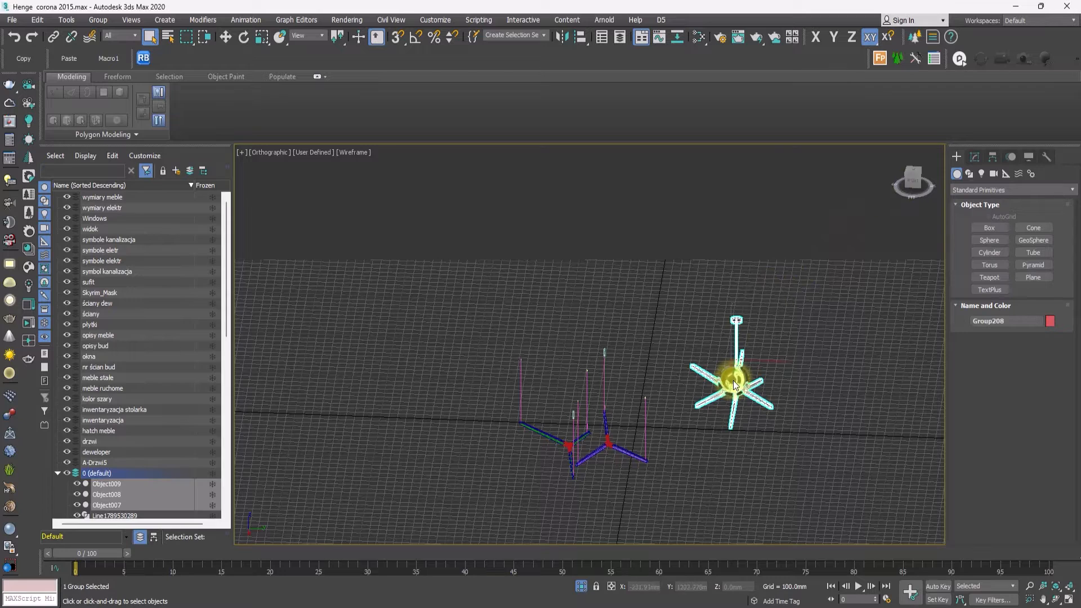
{"action": "left_click", "coordinate": [663, 22]}
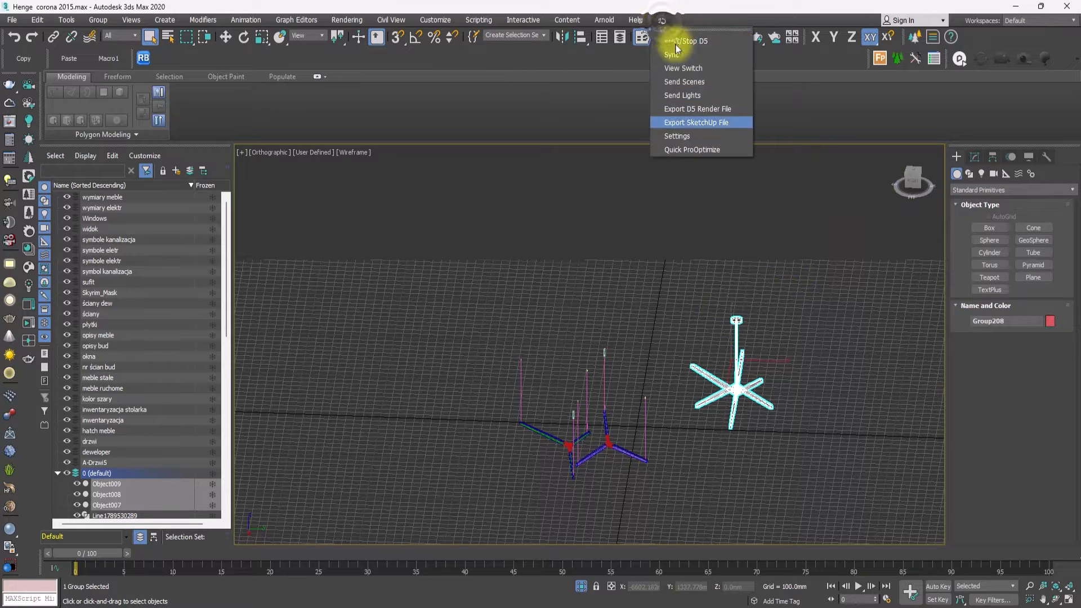
{"action": "left_click", "coordinate": [712, 110]}
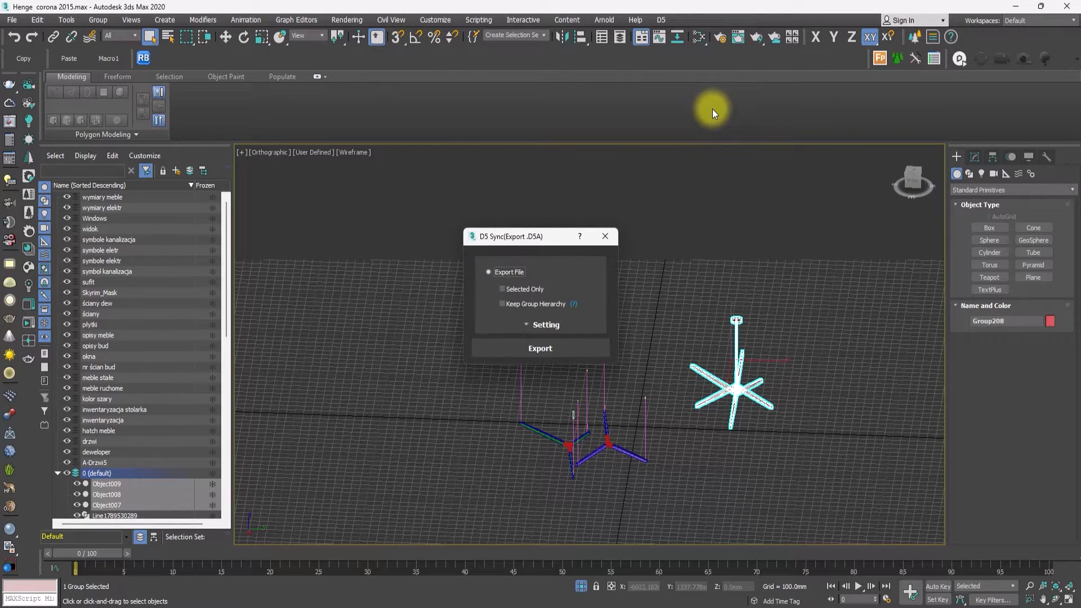
{"action": "left_click", "coordinate": [532, 347]}
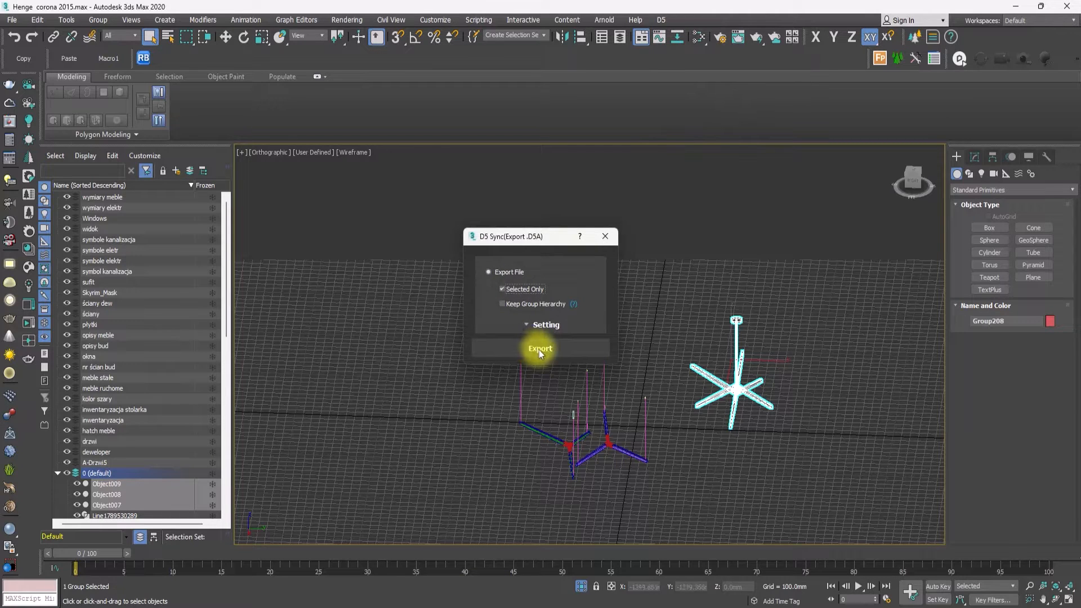
{"action": "left_click", "coordinate": [544, 351]}
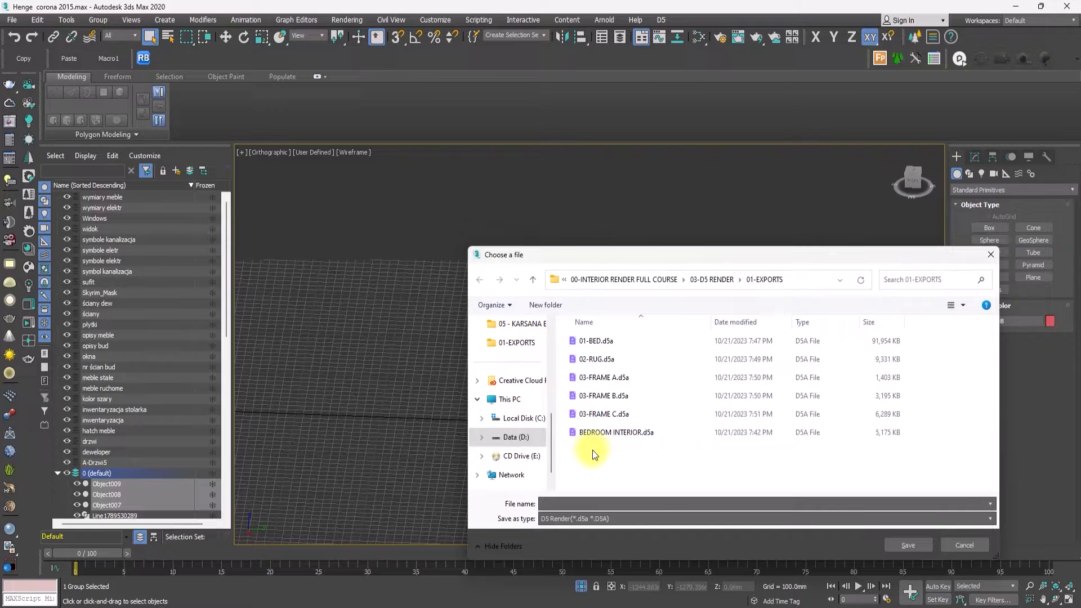
{"action": "type", "text": "0"}
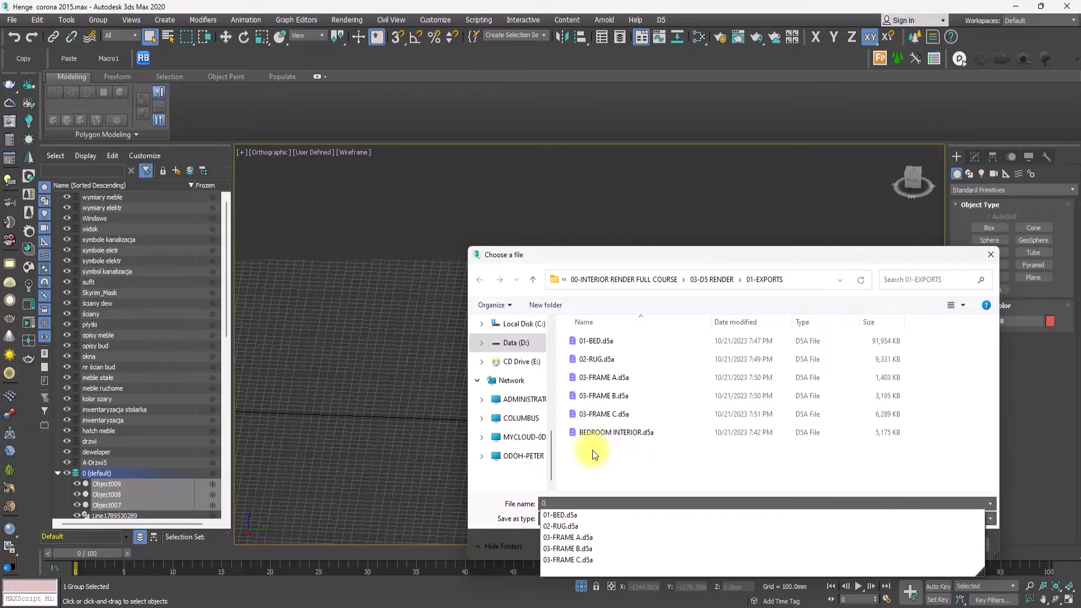
{"action": "type", "text": "4"}
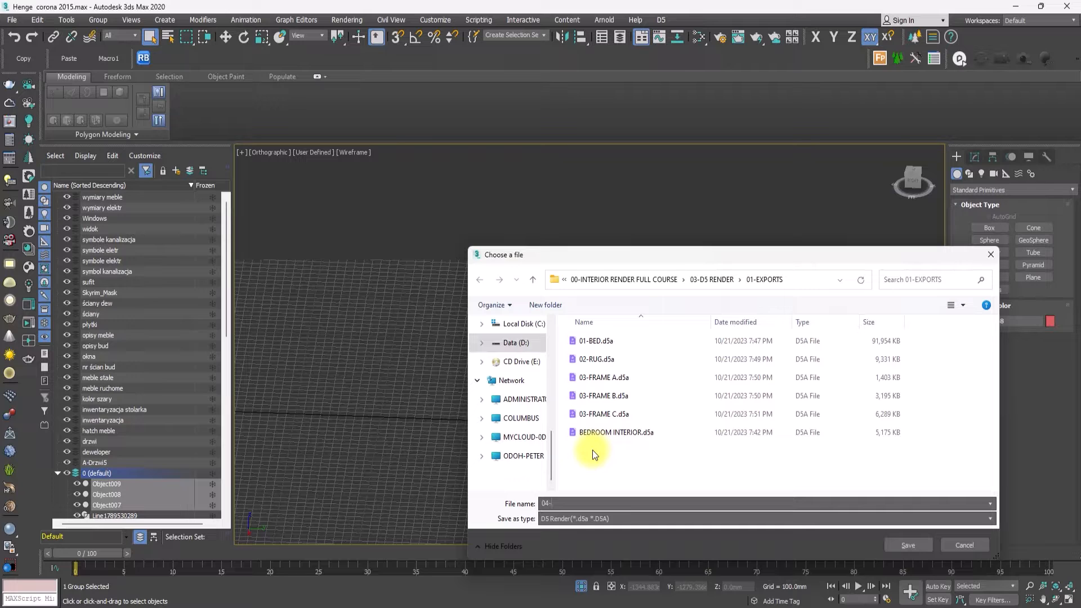
{"action": "type", "text": "-PENDANYT"}
{"action": "left_click", "coordinate": [895, 544]}
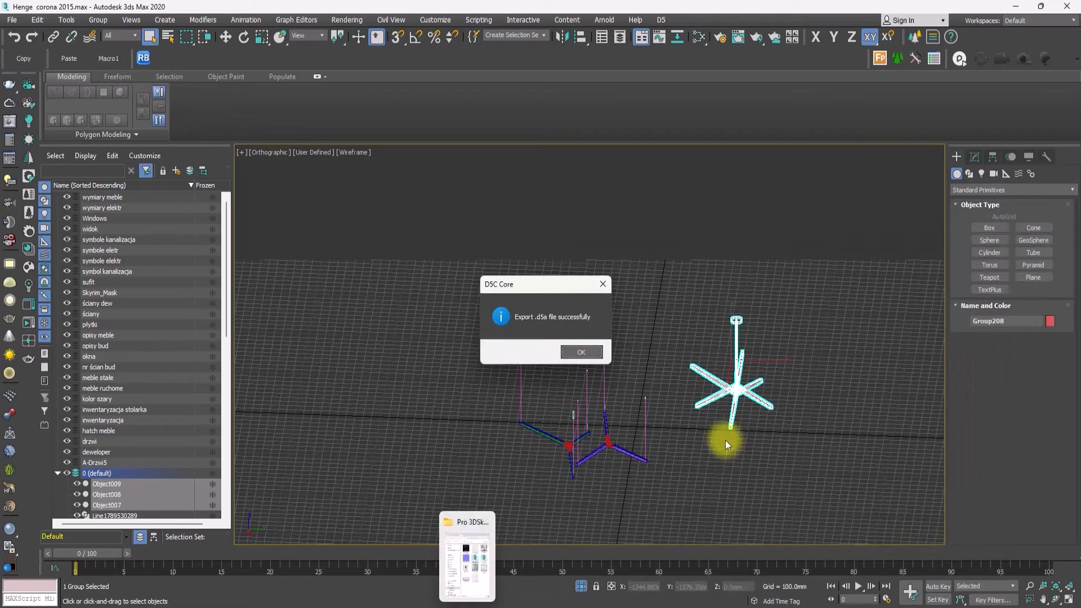
{"action": "left_click", "coordinate": [586, 356]}
Step: Switch to File Explorer and go to the model folder 06 > Pro 3DSky - Indoor Plant 531
{"action": "left_click", "coordinate": [466, 606]}
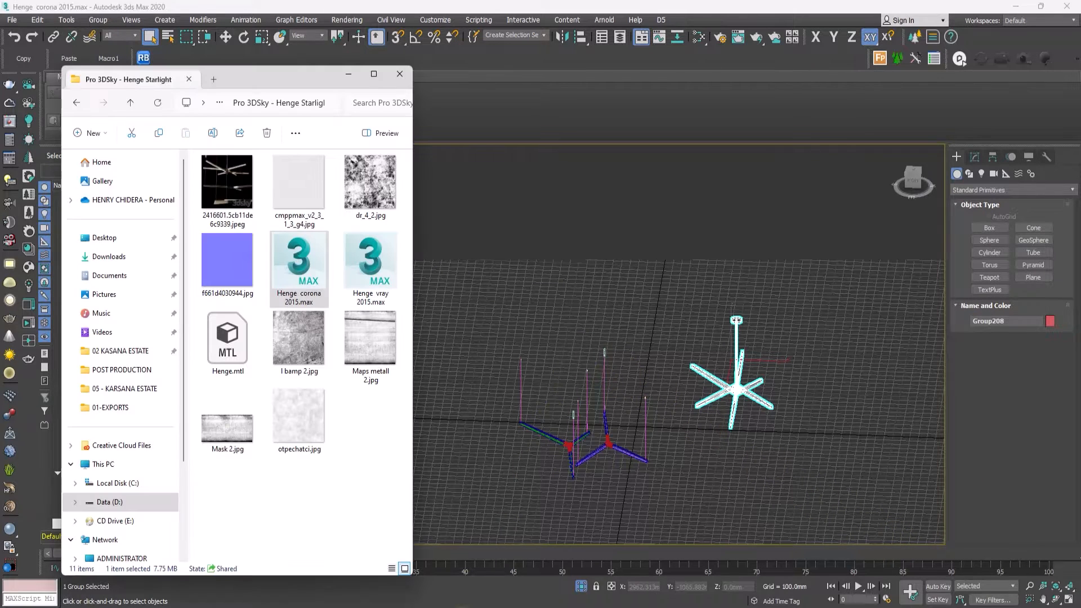
{"action": "left_click", "coordinate": [131, 103]}
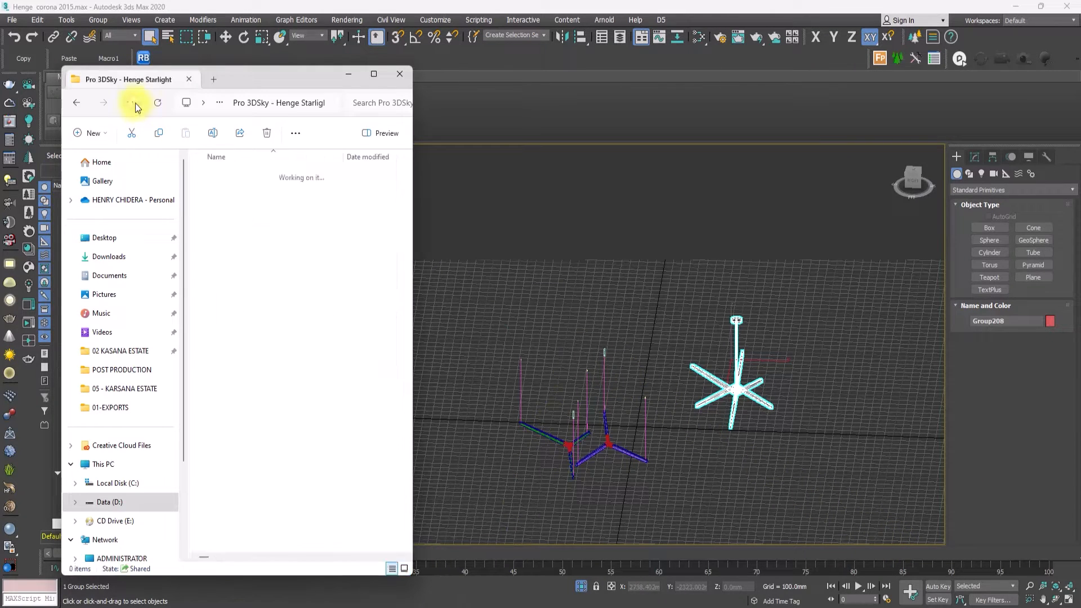
{"action": "left_click", "coordinate": [131, 102]}
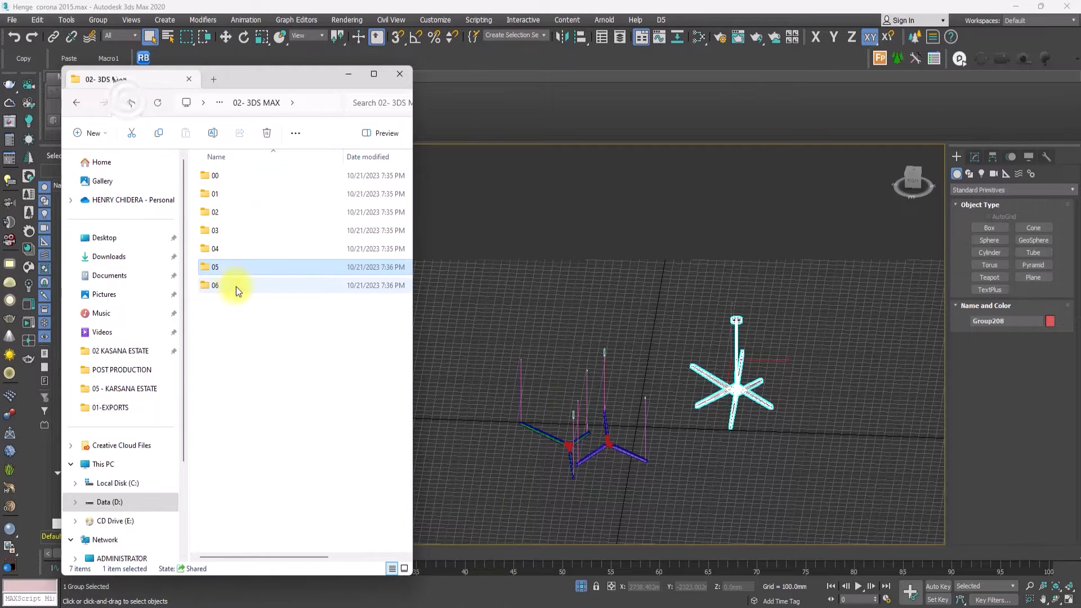
{"action": "double_click", "coordinate": [222, 181]}
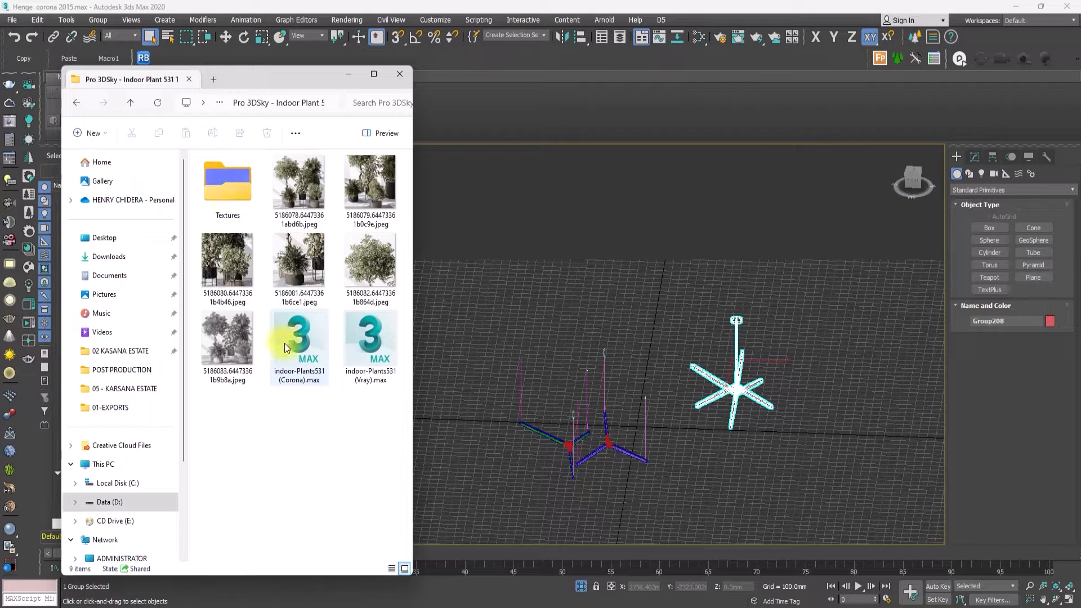
Step: Open indoor-Plants531(Corona).max in 3ds Max without saving the pendant light scene
{"action": "left_click_drag", "start_coordinate": [286, 344], "coordinate": [600, 339]}
{"action": "left_click", "coordinate": [637, 345]}
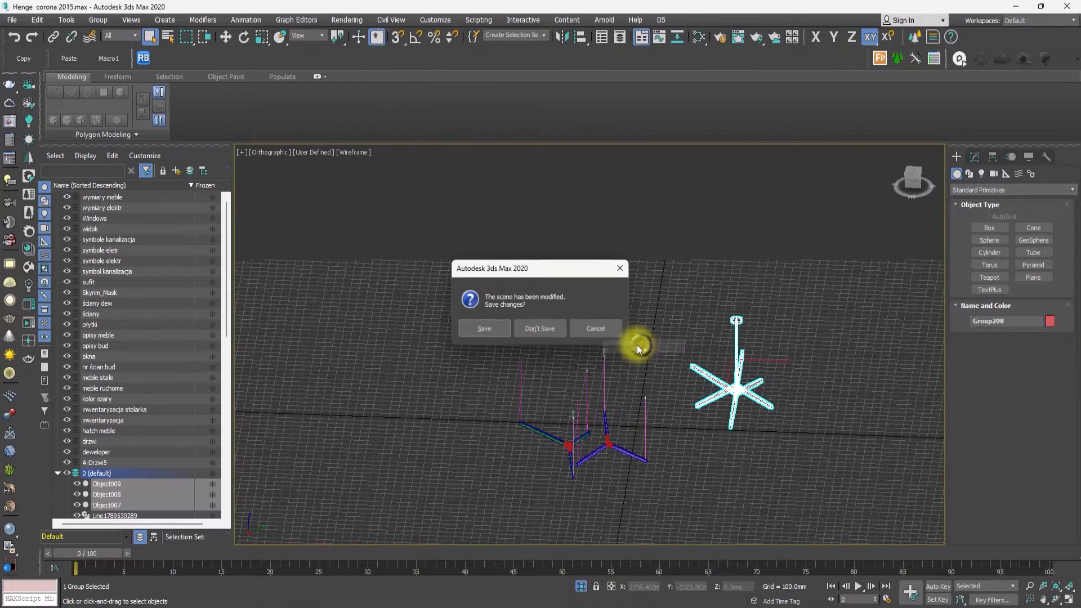
{"action": "left_click", "coordinate": [544, 329]}
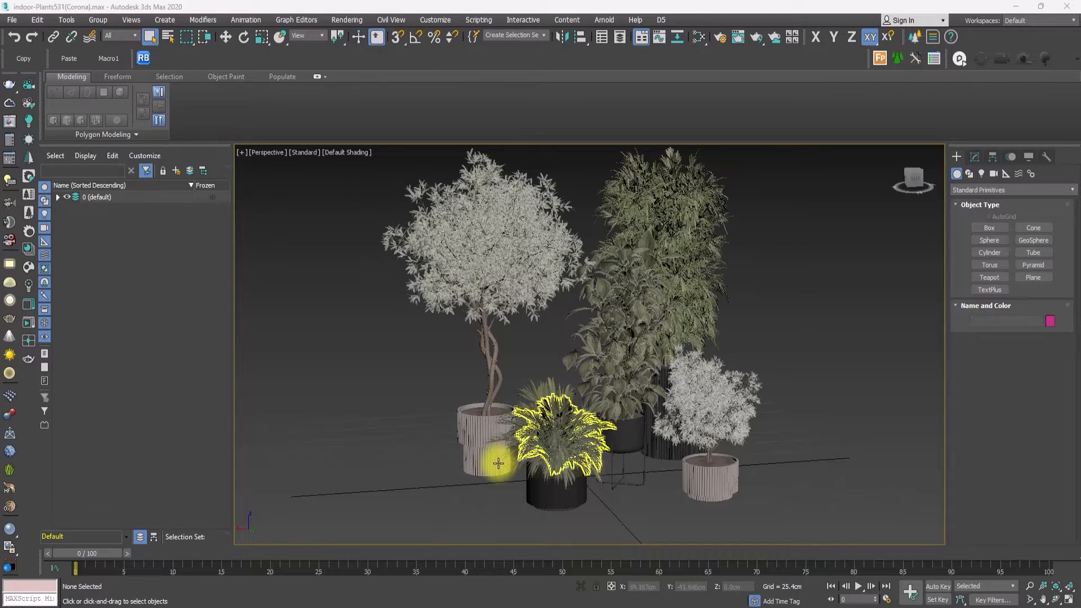
Step: Export only the pot stand Stand-Pot001 and its leafy plant Saket001 as a D5 Render file named 05-POTTED PLANTS in the 01-EXPORTS folder
{"action": "left_click", "coordinate": [623, 436]}
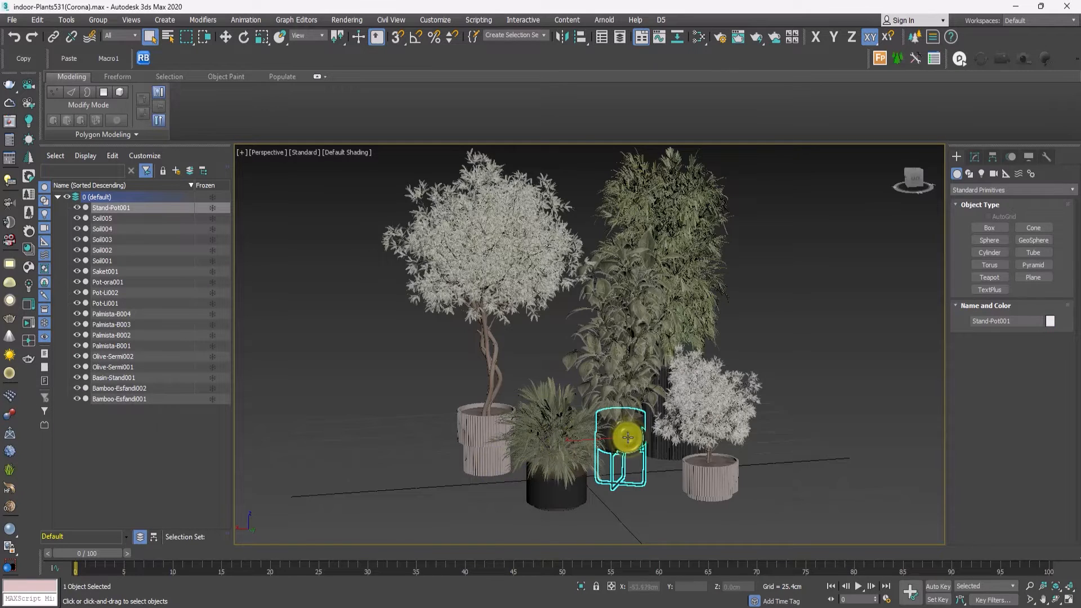
{"action": "key", "text": "z"}
{"action": "scroll", "coordinate": [605, 431], "scroll_direction": "down", "scroll_amount": 2}
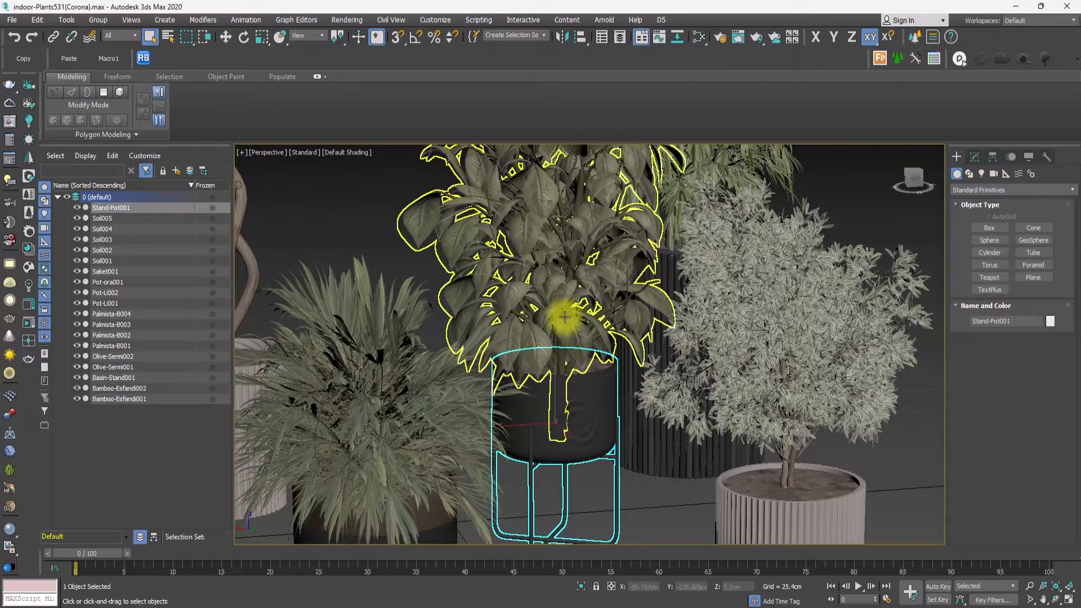
{"action": "left_click", "coordinate": [565, 317], "text": "ctrl"}
{"action": "scroll", "coordinate": [564, 317], "scroll_direction": "down", "scroll_amount": 2}
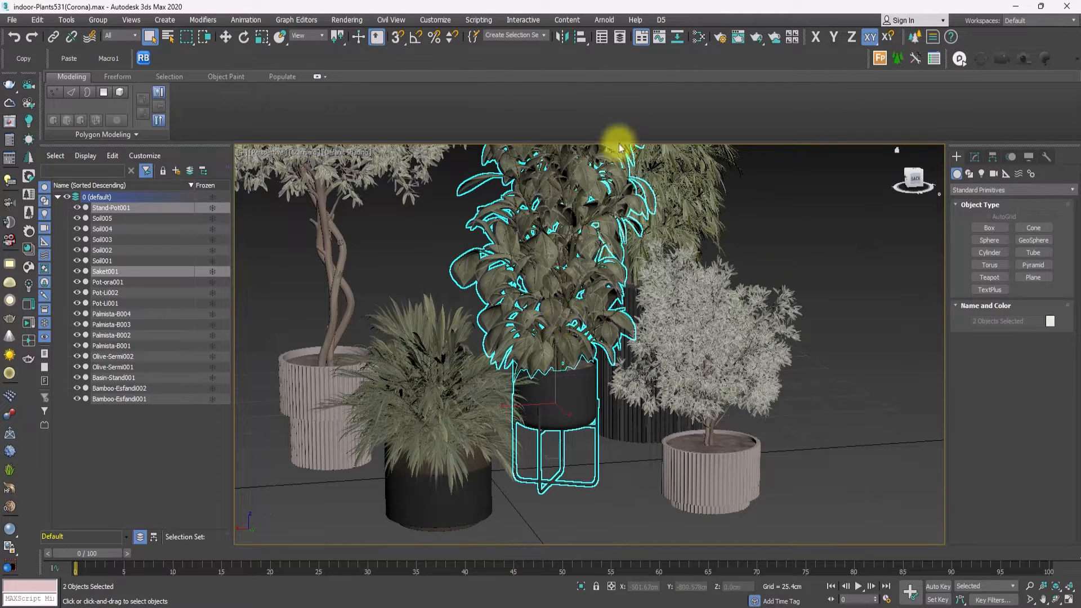
{"action": "left_click", "coordinate": [660, 21]}
{"action": "left_click", "coordinate": [688, 108]}
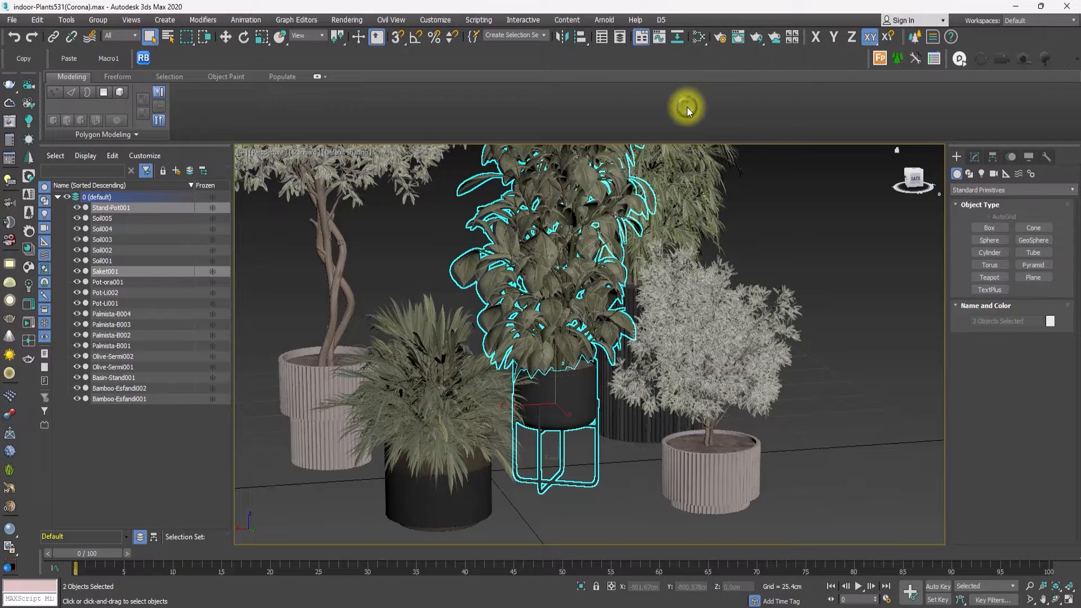
{"action": "left_click", "coordinate": [516, 348]}
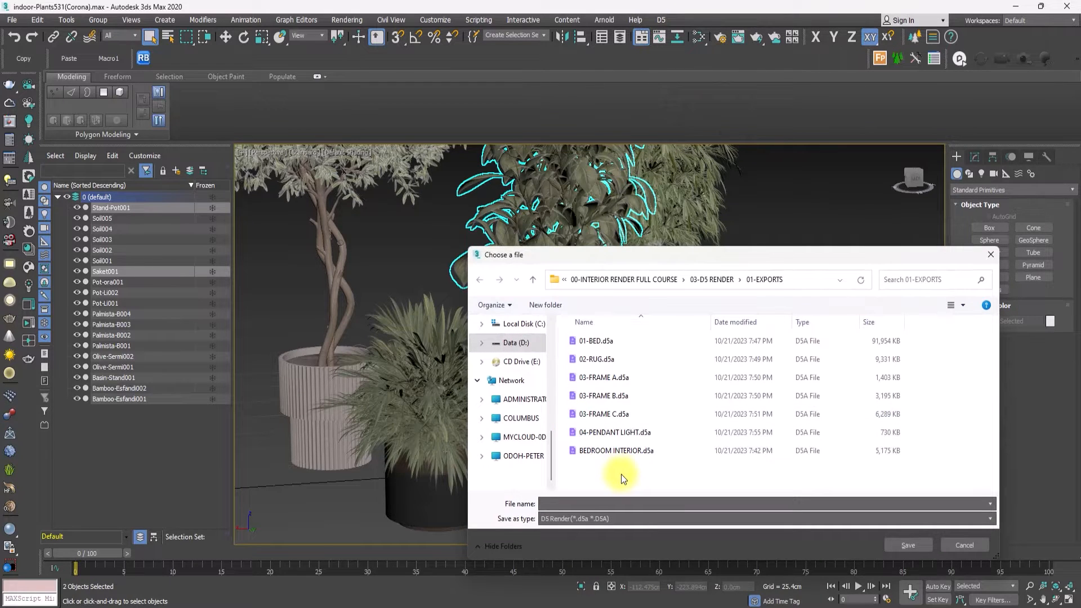
{"action": "type", "text": "05-POTTED PLANTS"}
{"action": "left_click", "coordinate": [913, 545]}
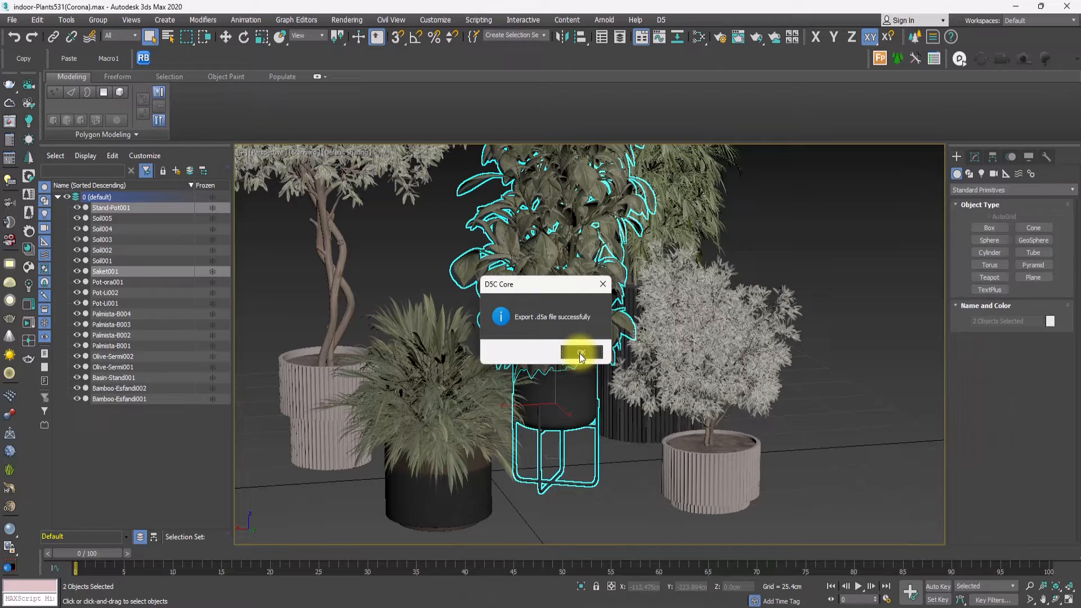
{"action": "left_click", "coordinate": [580, 352]}
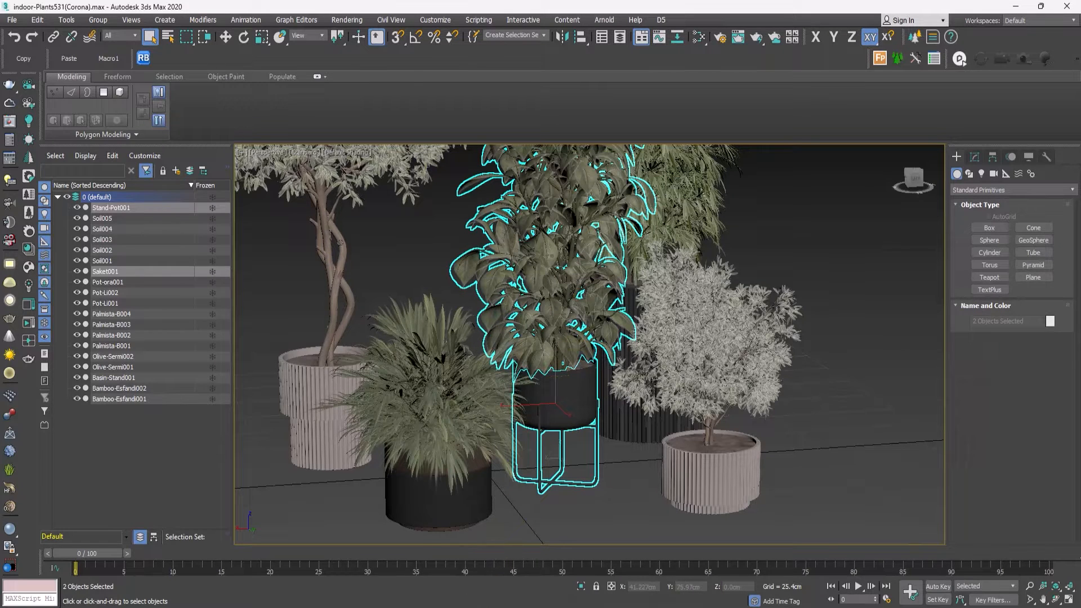
Step: Switch to File Explorer and go to the model folder 00 > Pro 3DSky - King Bed Minotti Andersen > Новая папка
{"action": "key", "text": "alt+Tab"}
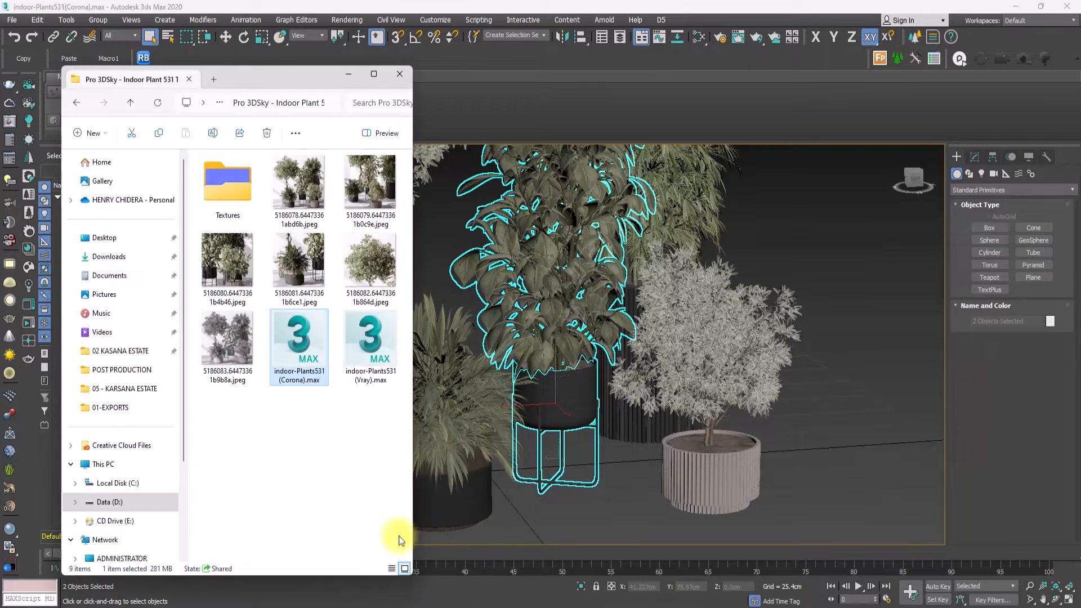
{"action": "left_click", "coordinate": [78, 104]}
{"action": "left_click", "coordinate": [79, 98]}
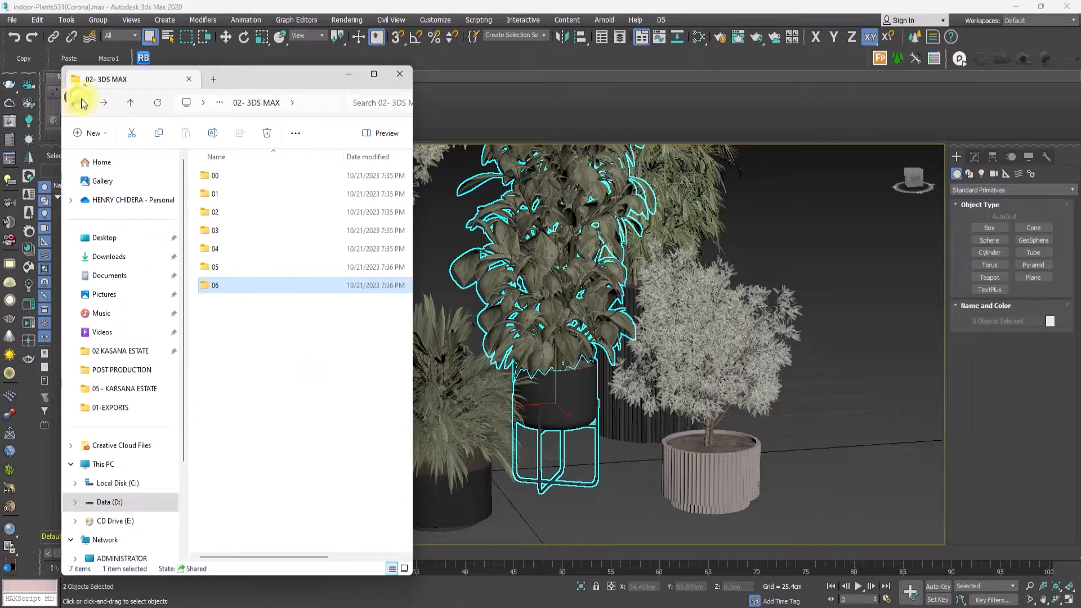
{"action": "double_click", "coordinate": [225, 176]}
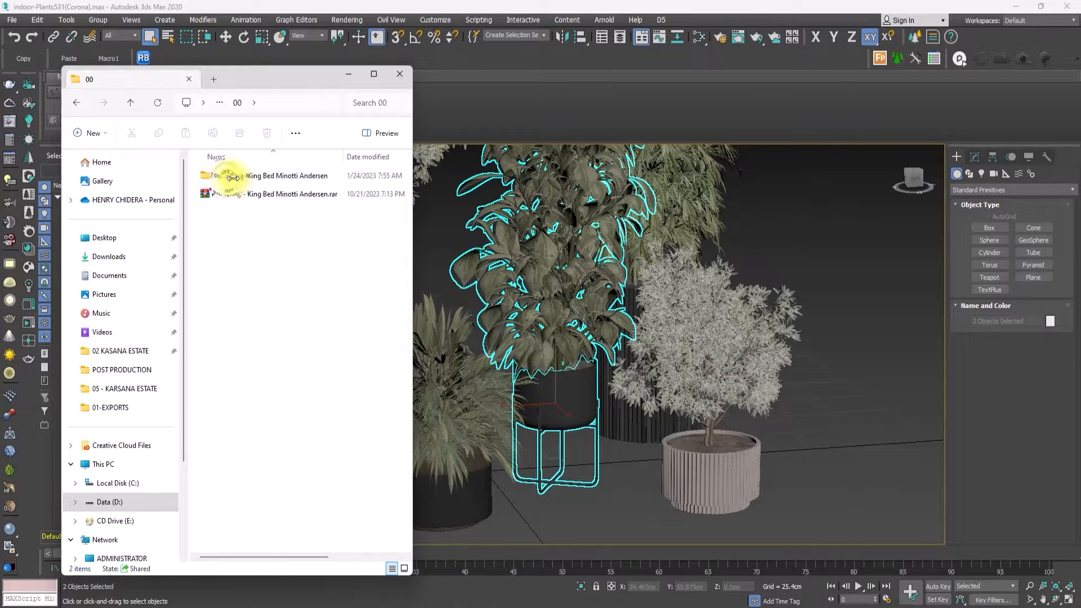
{"action": "double_click", "coordinate": [232, 176]}
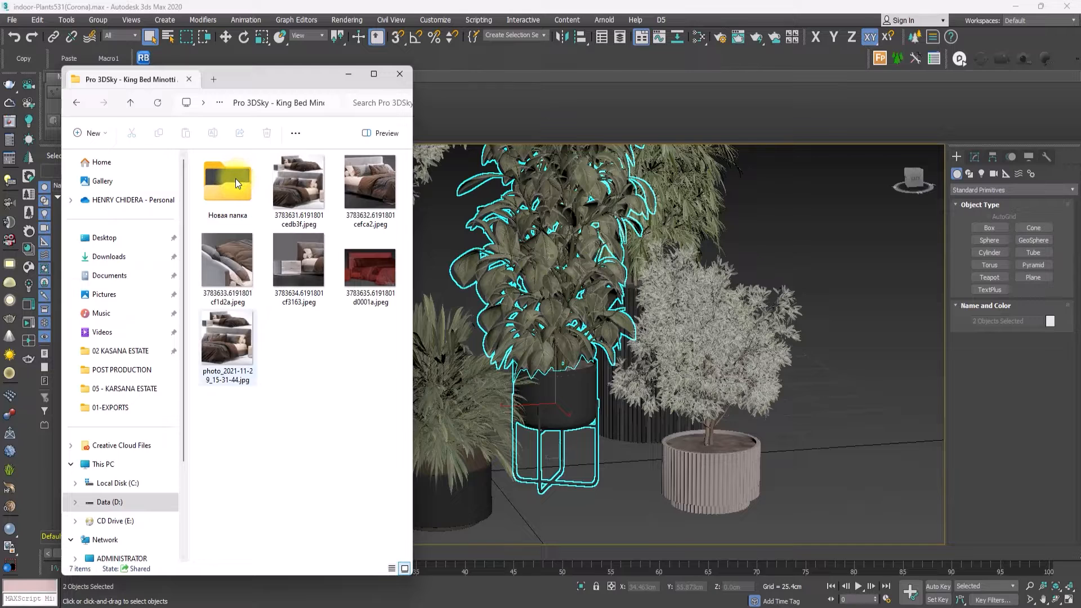
{"action": "double_click", "coordinate": [234, 178]}
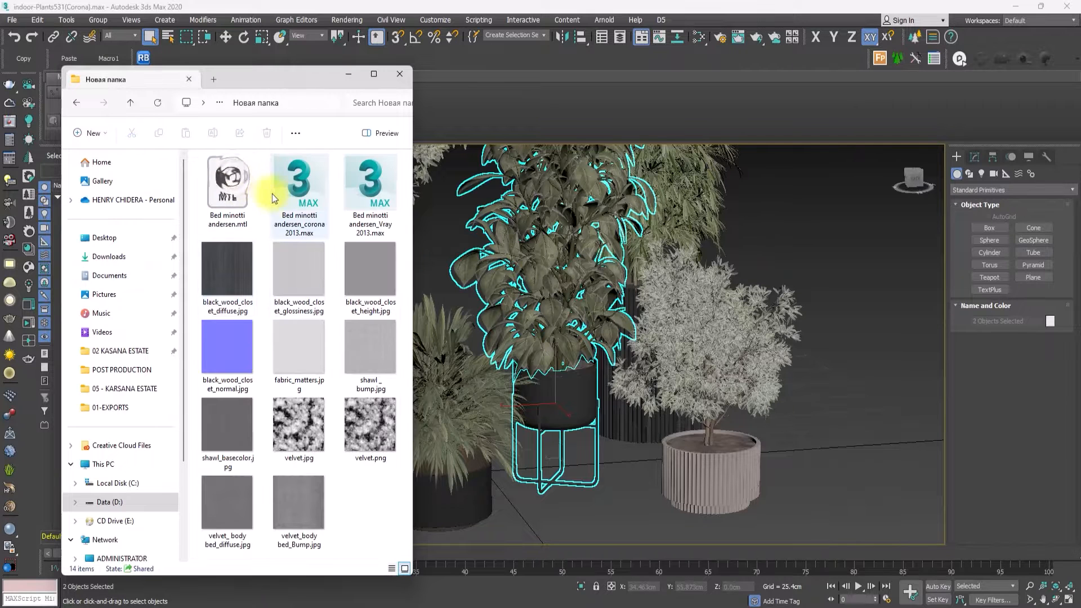
Step: Open Bed minotti andersen_corona 2013.max in 3ds Max without saving the indoor plants scene
{"action": "left_click_drag", "start_coordinate": [272, 198], "coordinate": [588, 377]}
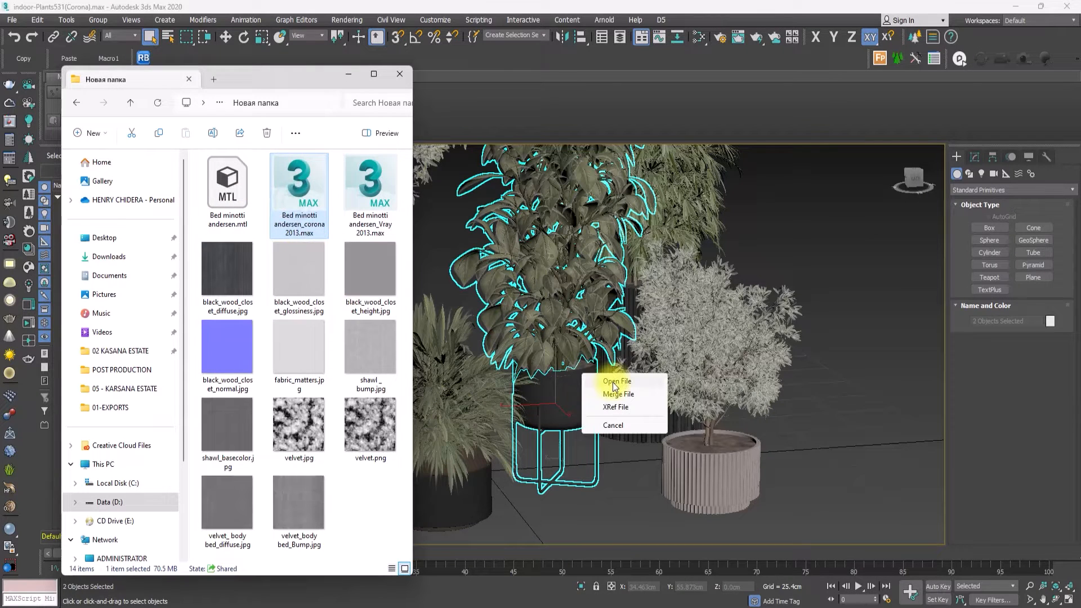
{"action": "left_click", "coordinate": [614, 382]}
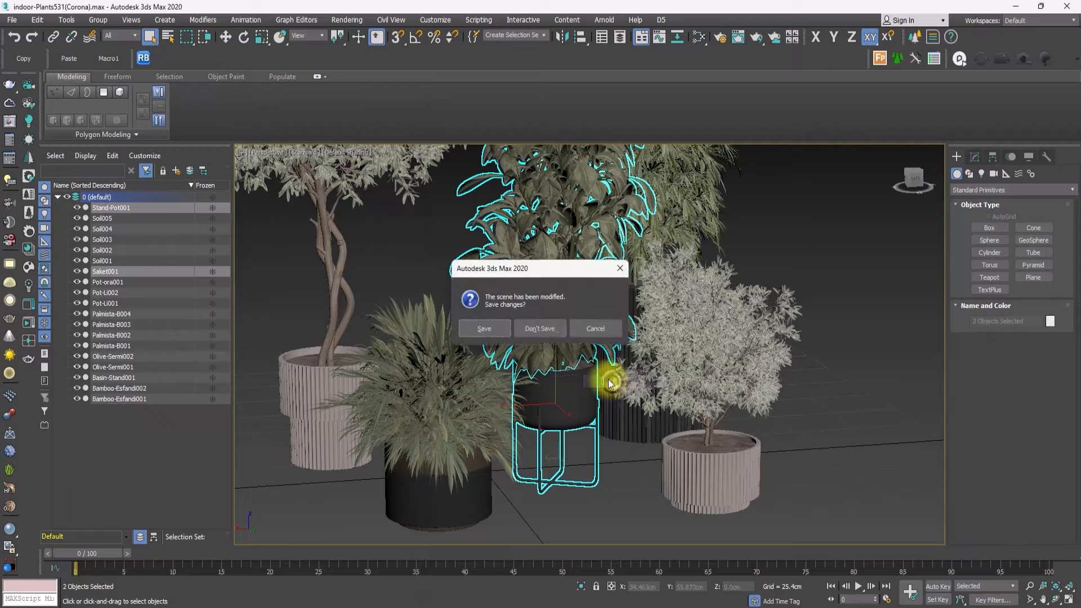
{"action": "left_click", "coordinate": [530, 331]}
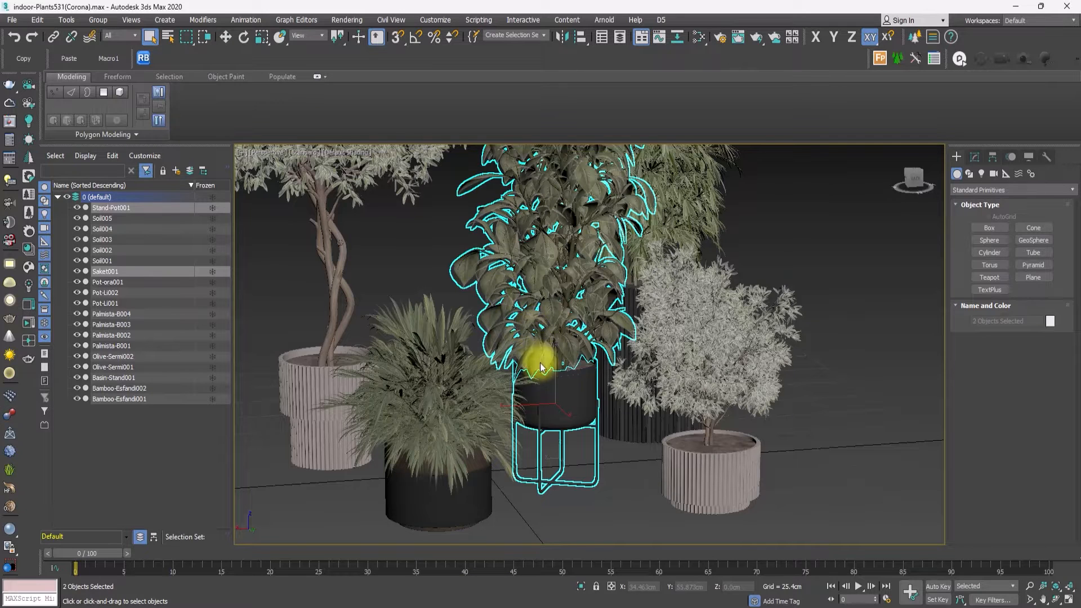
{"action": "middle_click_drag", "start_coordinate": [791, 307], "coordinate": [792, 308]}
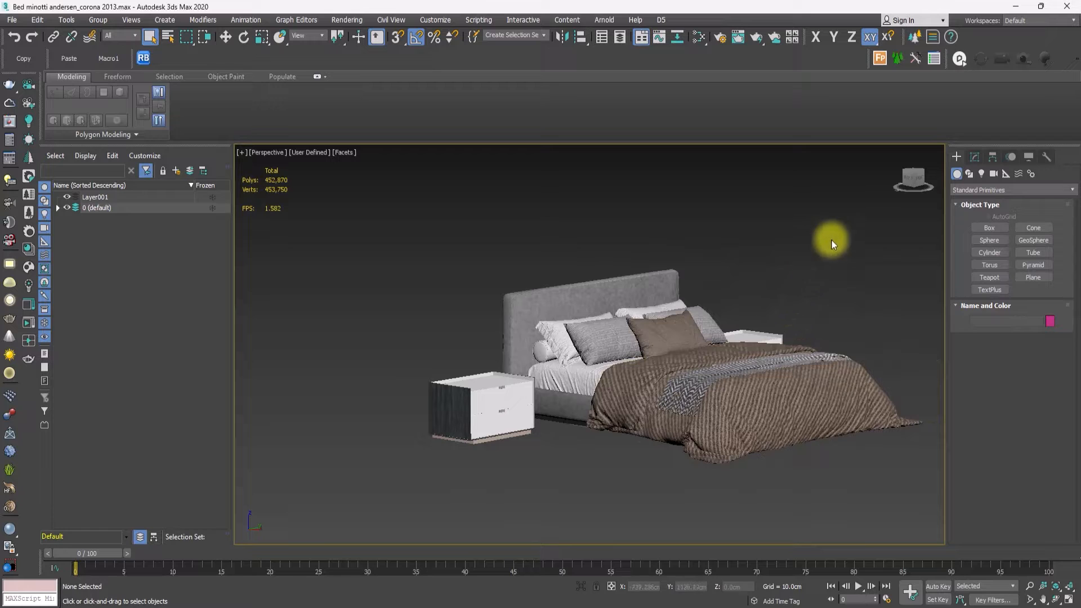
Step: Export the whole bed set with its nightstands as a D5 Render file named 00-BED B in the 01-EXPORTS folder
{"action": "left_click_drag", "start_coordinate": [854, 170], "coordinate": [414, 493]}
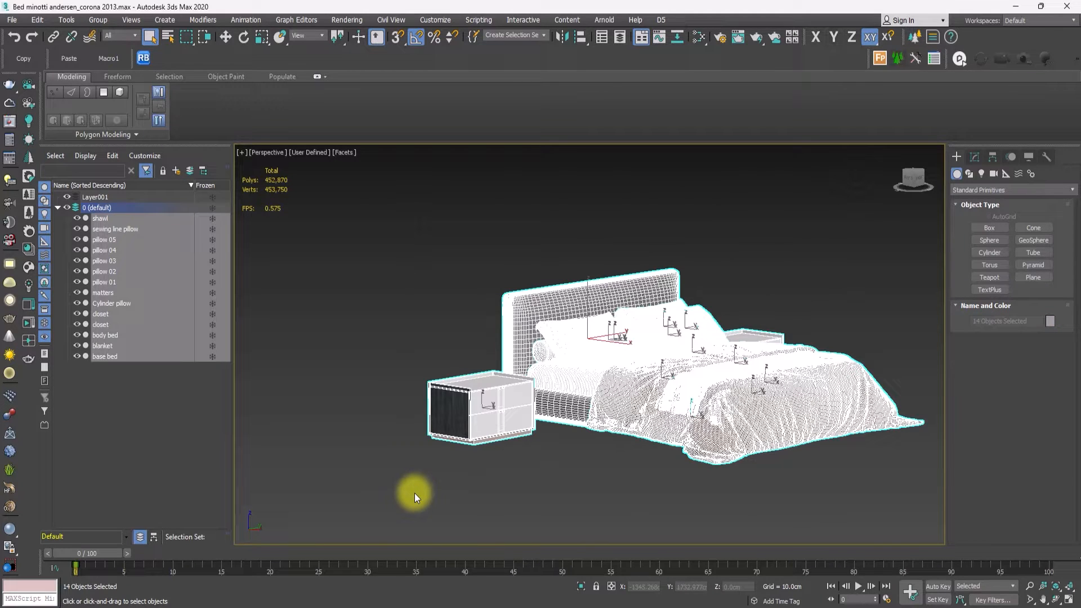
{"action": "left_click", "coordinate": [660, 19]}
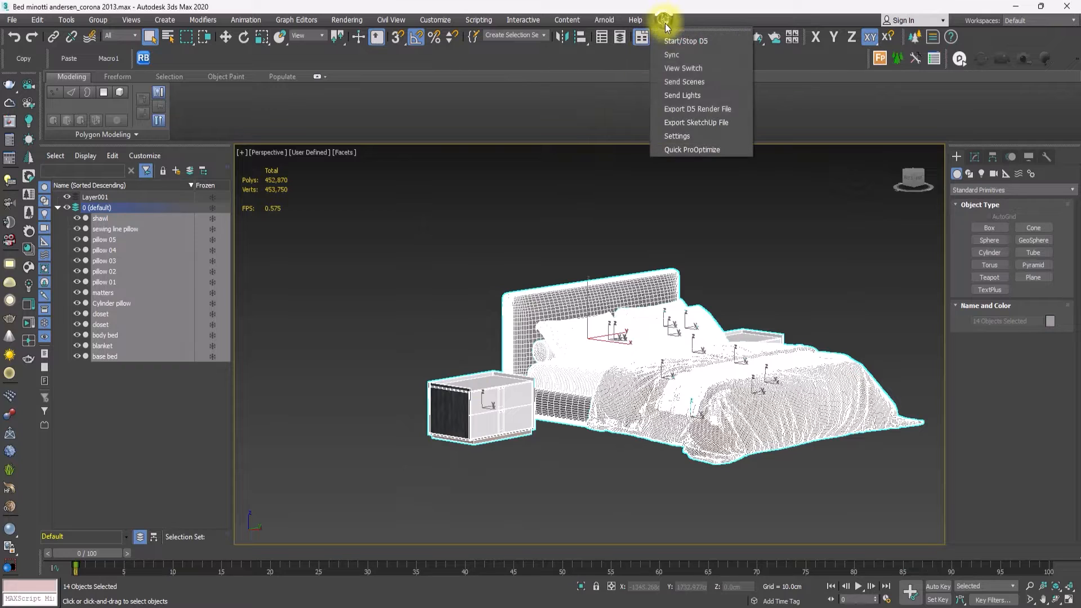
{"action": "left_click", "coordinate": [690, 108]}
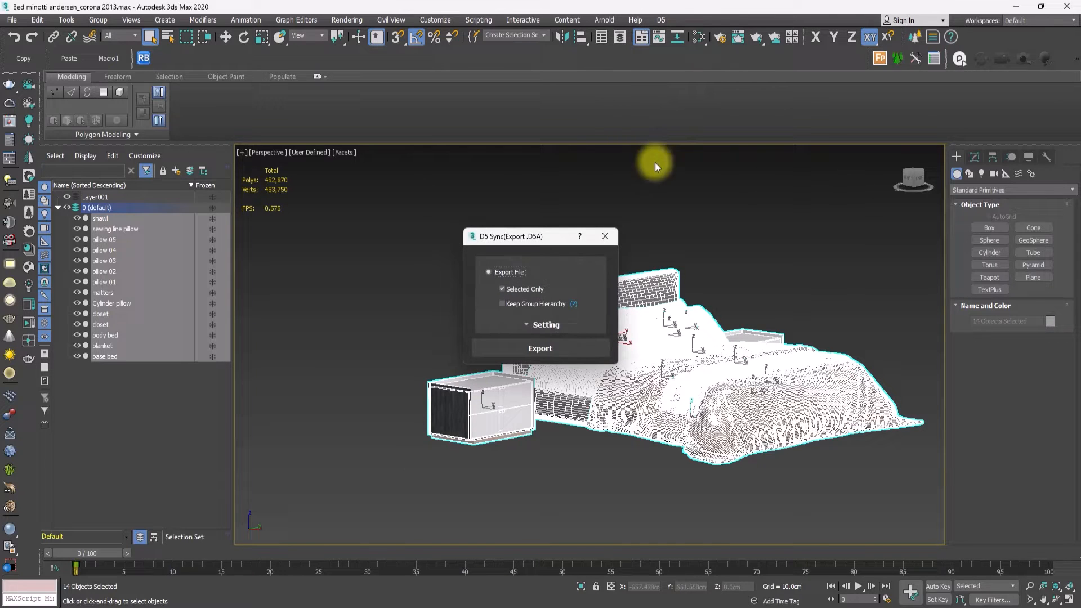
{"action": "left_click", "coordinate": [528, 348]}
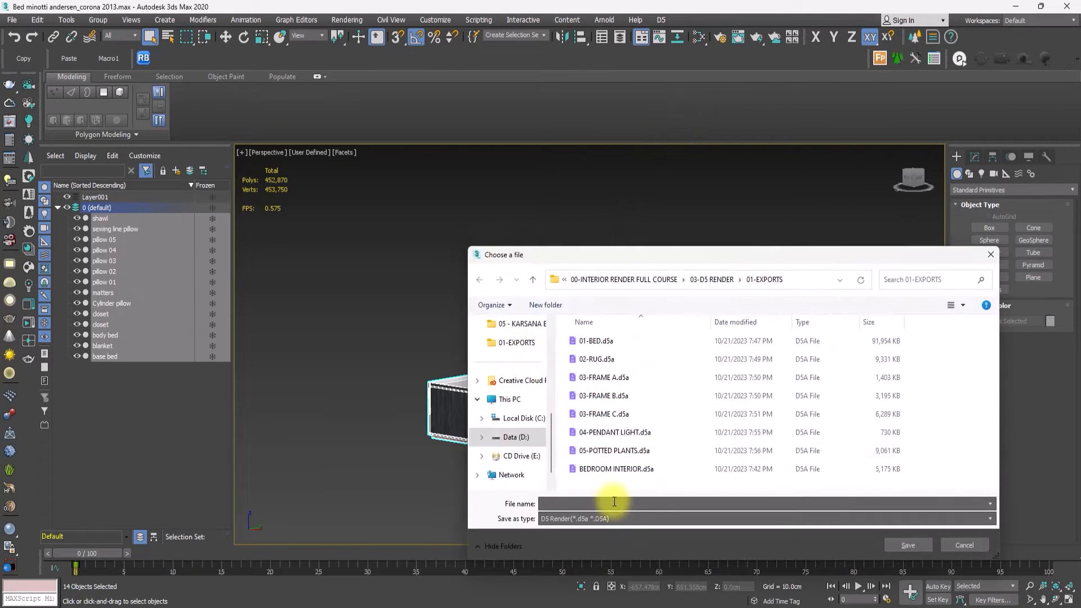
{"action": "type", "text": "00-BED B"}
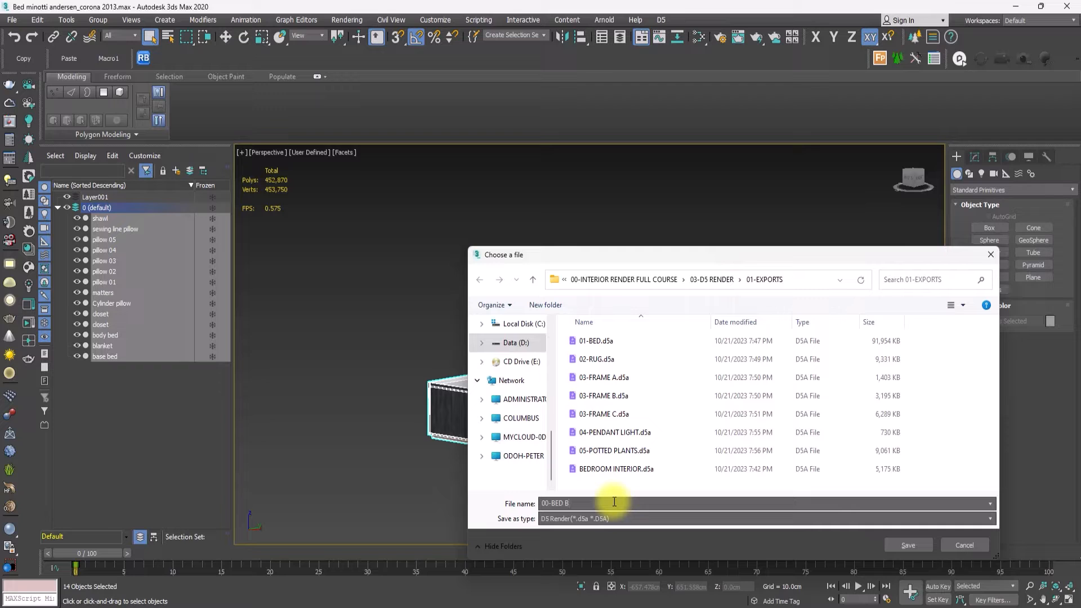
{"action": "left_click", "coordinate": [900, 545]}
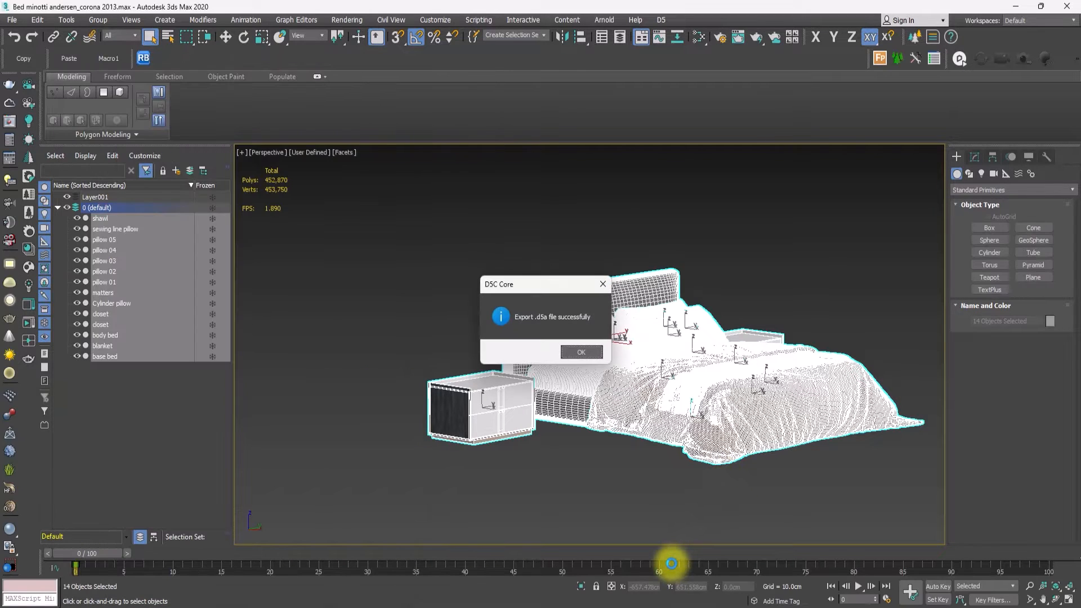
{"action": "left_click", "coordinate": [575, 354]}
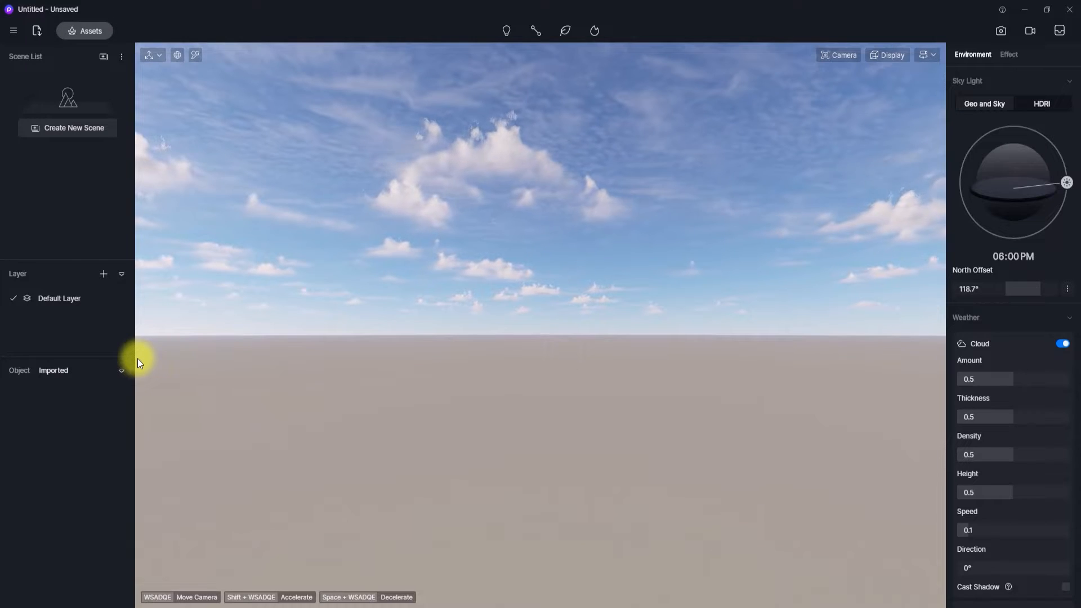
Step: In D5 Render, go back from the untitled scene to the welcome window and create a new scene
{"action": "left_click", "coordinate": [10, 32]}
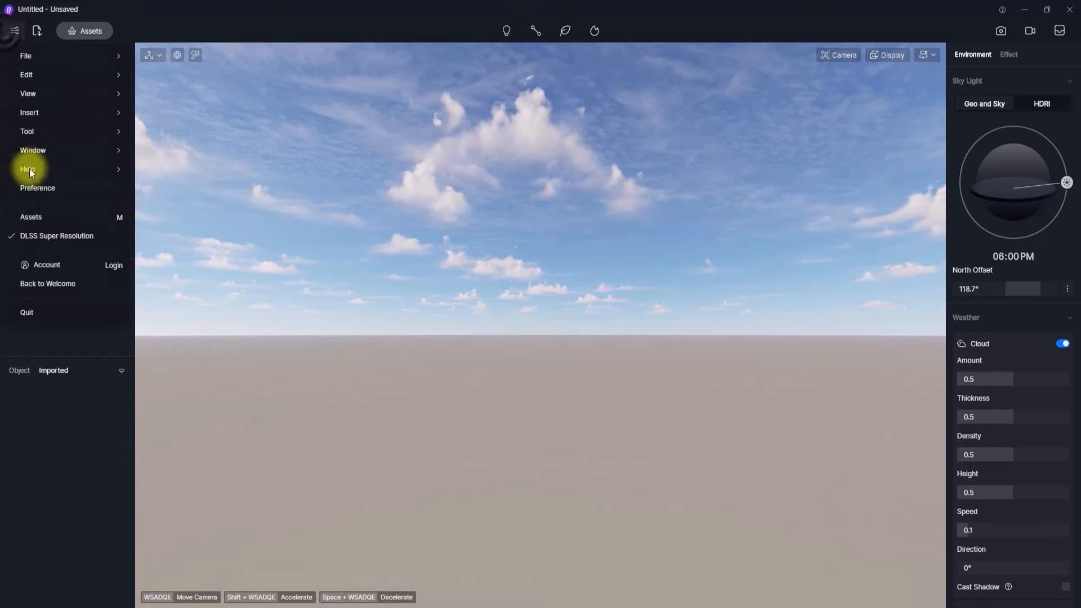
{"action": "left_click", "coordinate": [52, 284]}
{"action": "left_click", "coordinate": [526, 281]}
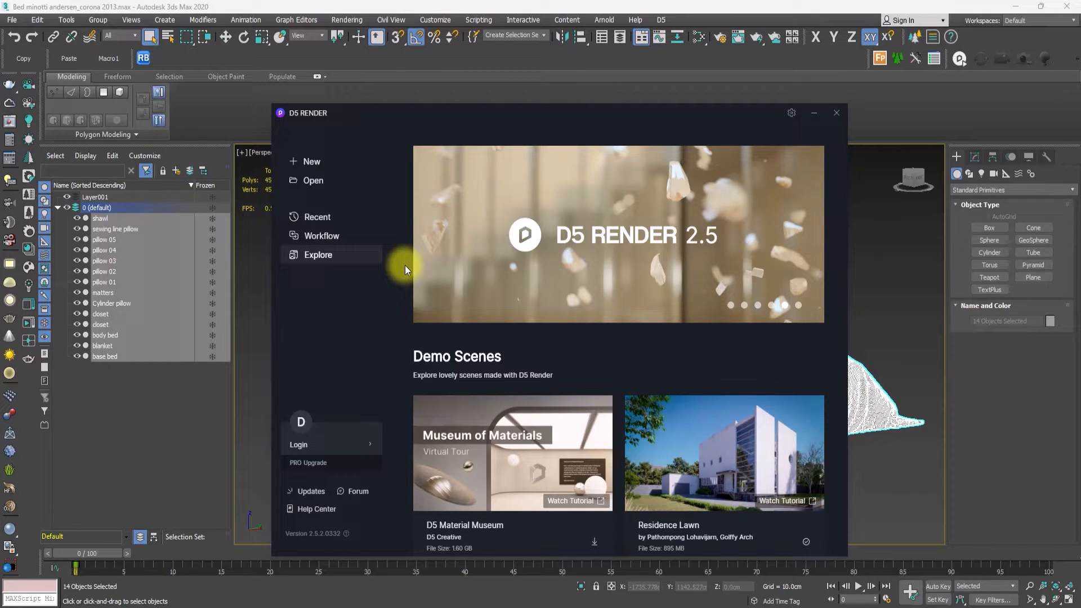
{"action": "left_click", "coordinate": [299, 161]}
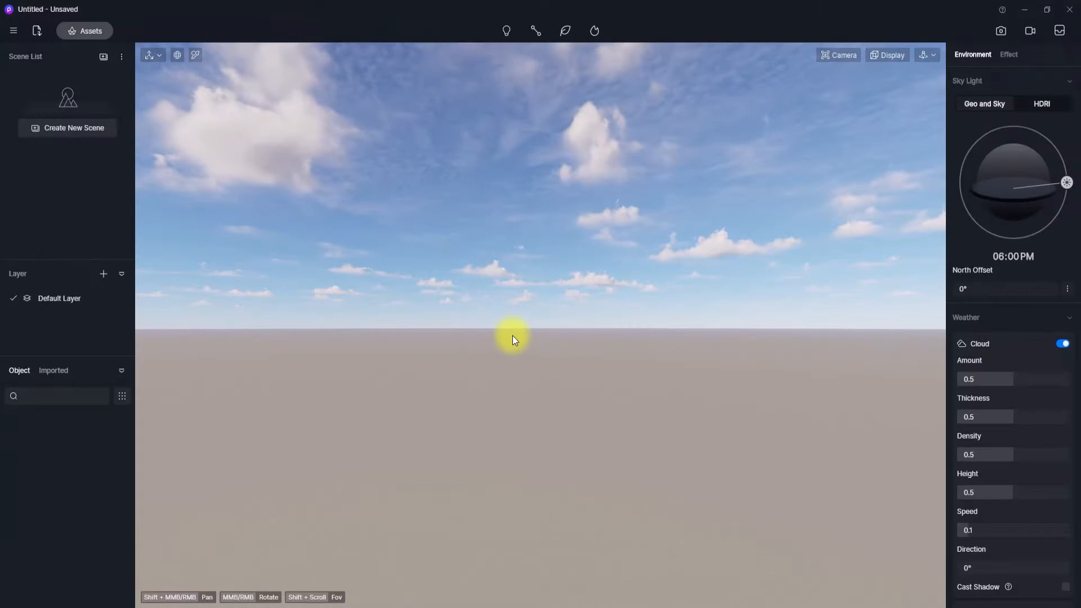
{"action": "middle_click_drag", "start_coordinate": [390, 314], "coordinate": [615, 441]}
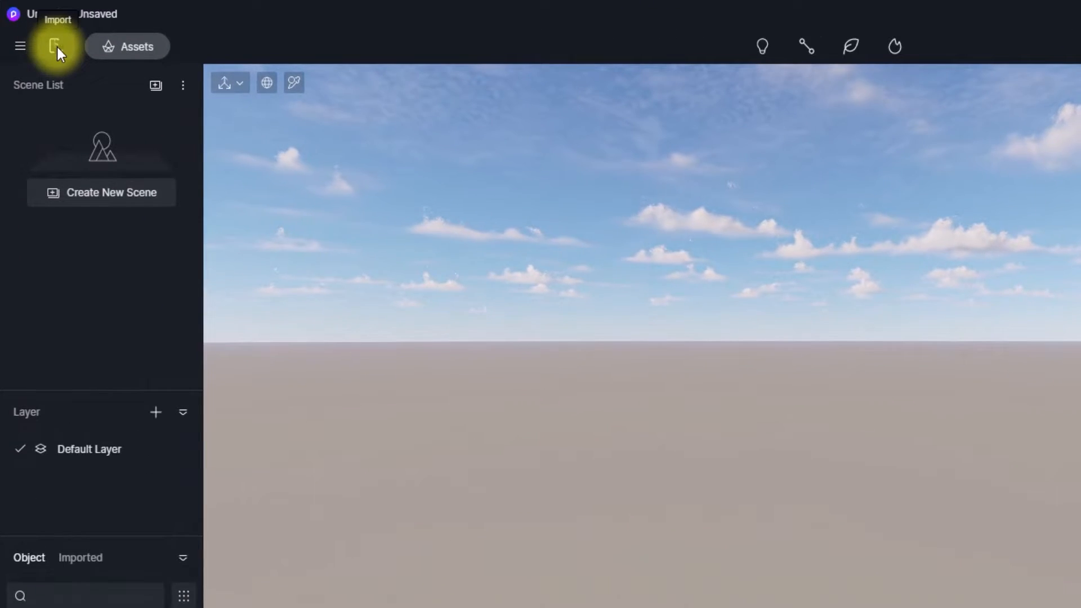
Step: Import BEDROOM INTERIOR.d5a from 00-INTERIOR RENDER FULL COURSE > 03-D5 RENDER > 01-EXPORTS and place the model in the scene
{"action": "left_click", "coordinate": [56, 46]}
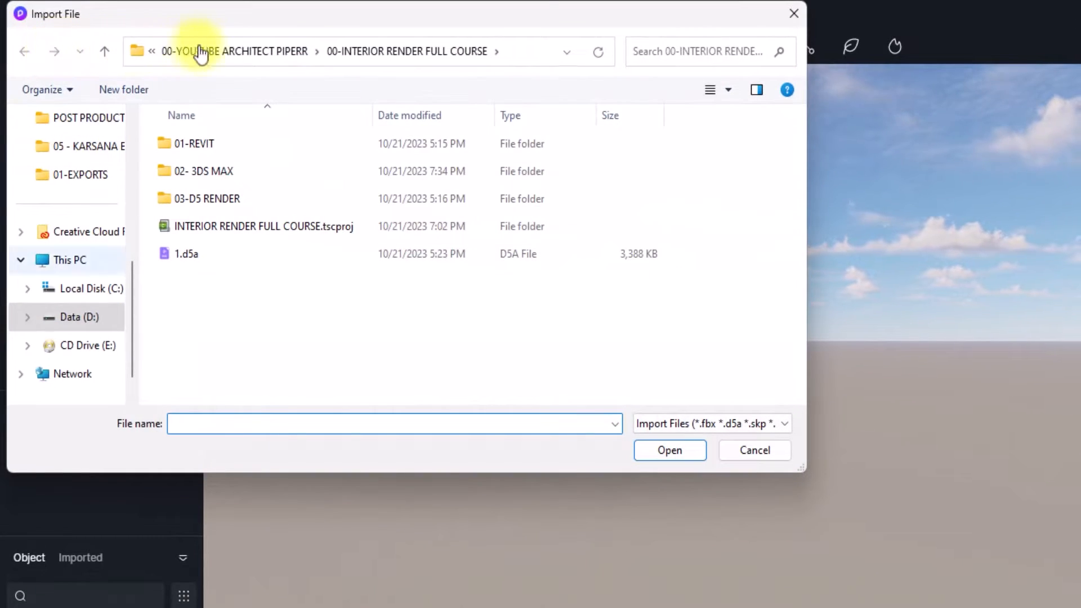
{"action": "left_click", "coordinate": [225, 48]}
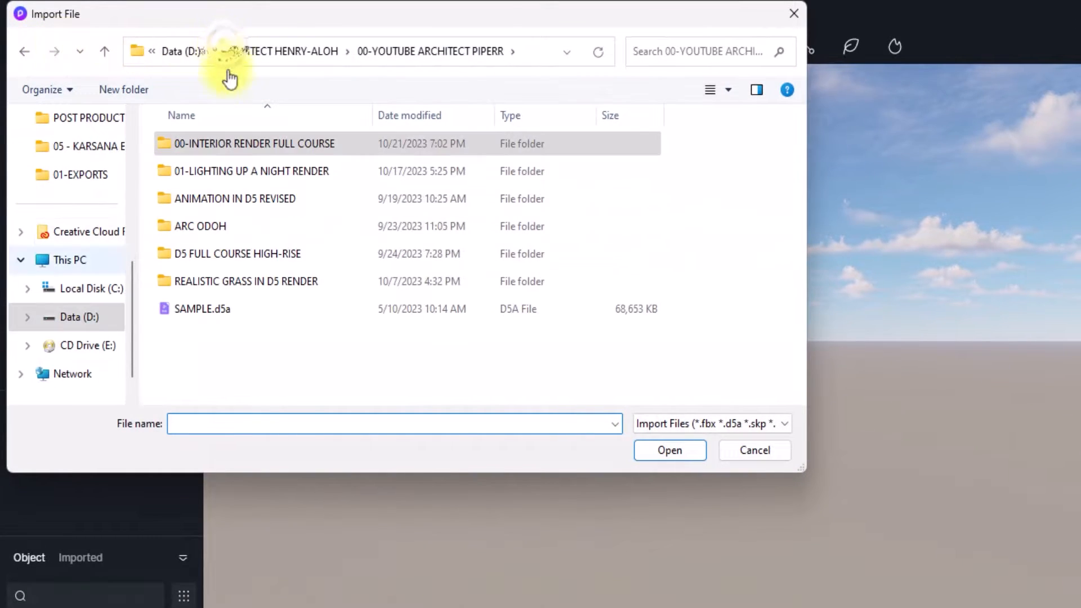
{"action": "double_click", "coordinate": [238, 147]}
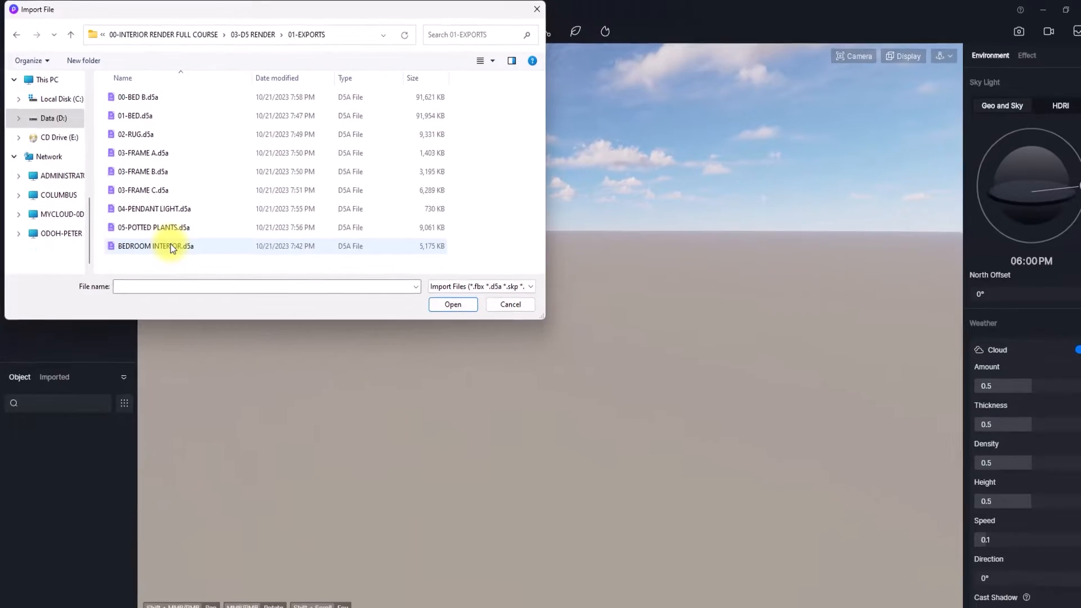
{"action": "left_click", "coordinate": [171, 246]}
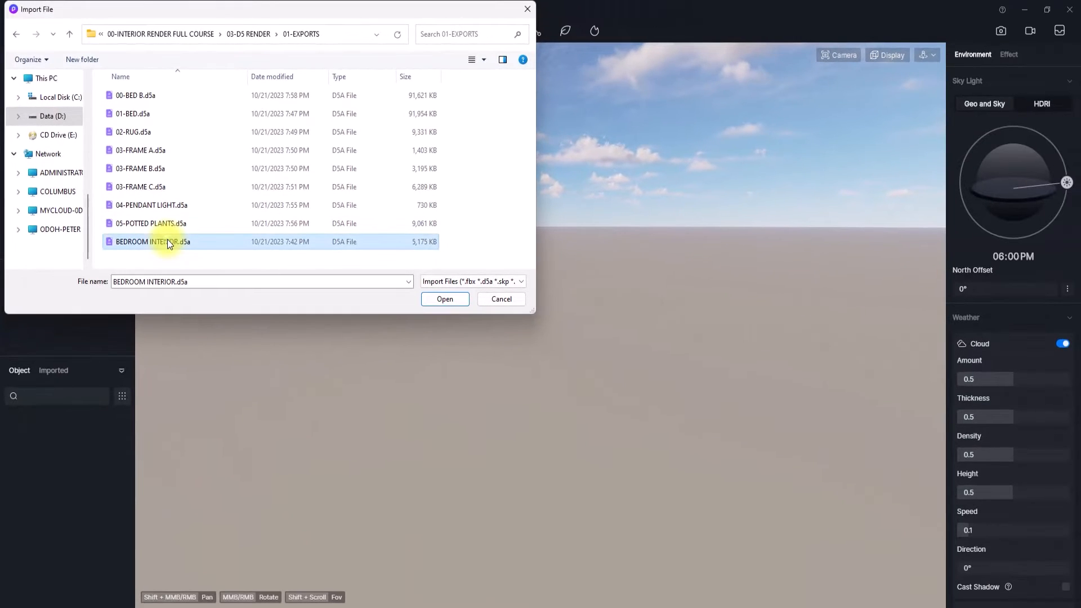
{"action": "left_click", "coordinate": [459, 299]}
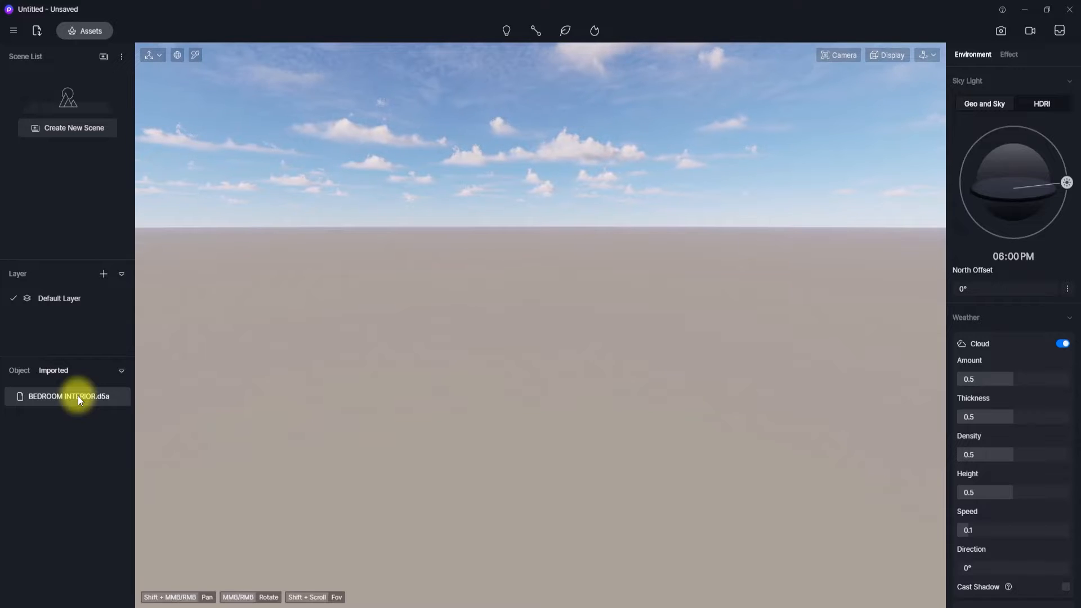
{"action": "left_click", "coordinate": [49, 397]}
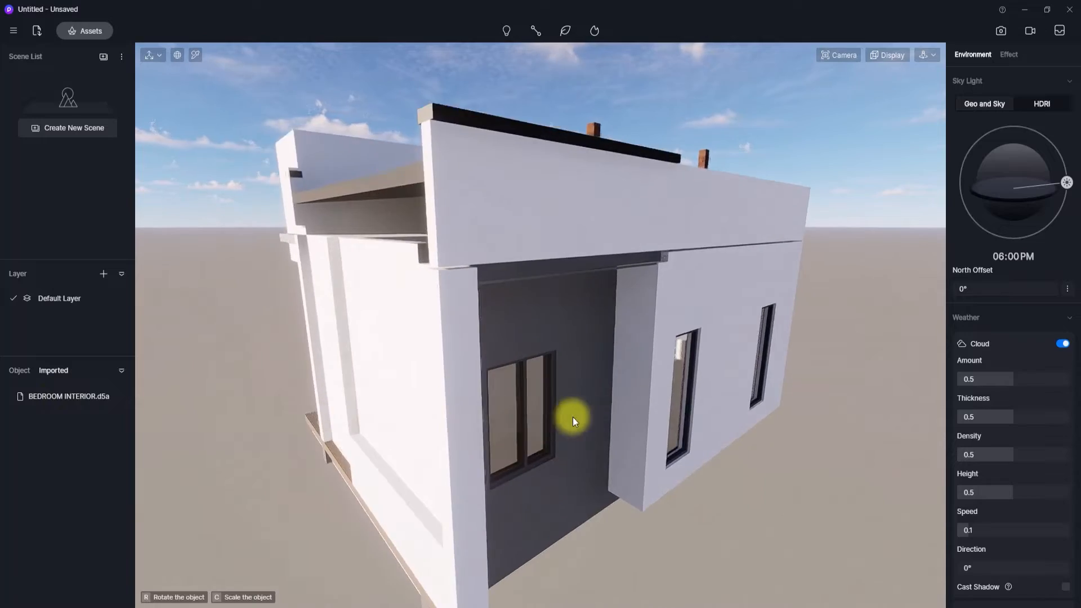
{"action": "left_click", "coordinate": [573, 417]}
Step: Change the camera navigation mode from Orbit to Fly
{"action": "right_click_drag", "start_coordinate": [874, 307], "coordinate": [592, 341]}
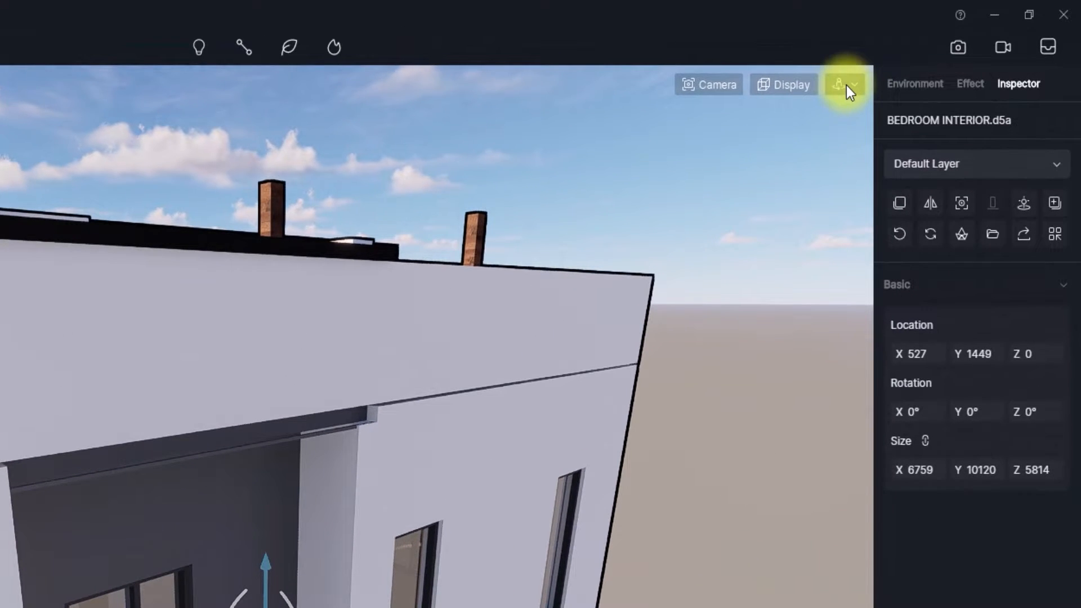
{"action": "left_click", "coordinate": [846, 86]}
{"action": "left_click", "coordinate": [828, 139]}
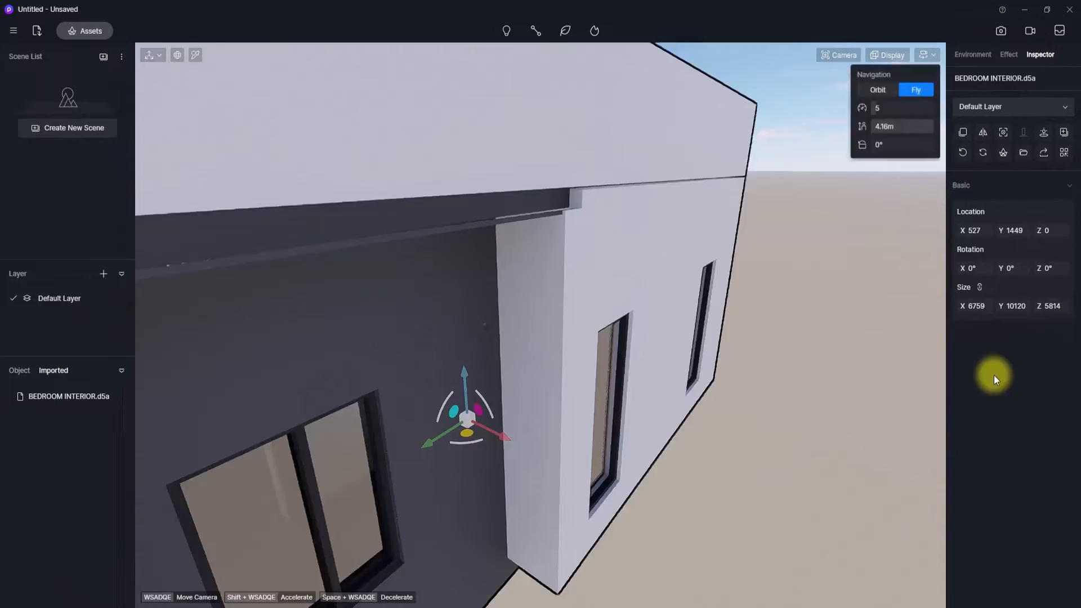
Step: Import 01-BED.d5a from the 01-EXPORTS folder and place it on the bedroom floor in front of the wood-slat wall
{"action": "key", "text": "w"}
{"action": "right_click_drag", "start_coordinate": [731, 376], "coordinate": [788, 360]}
{"action": "right_click_drag", "start_coordinate": [356, 377], "coordinate": [600, 458]}
{"action": "key", "text": "s"}
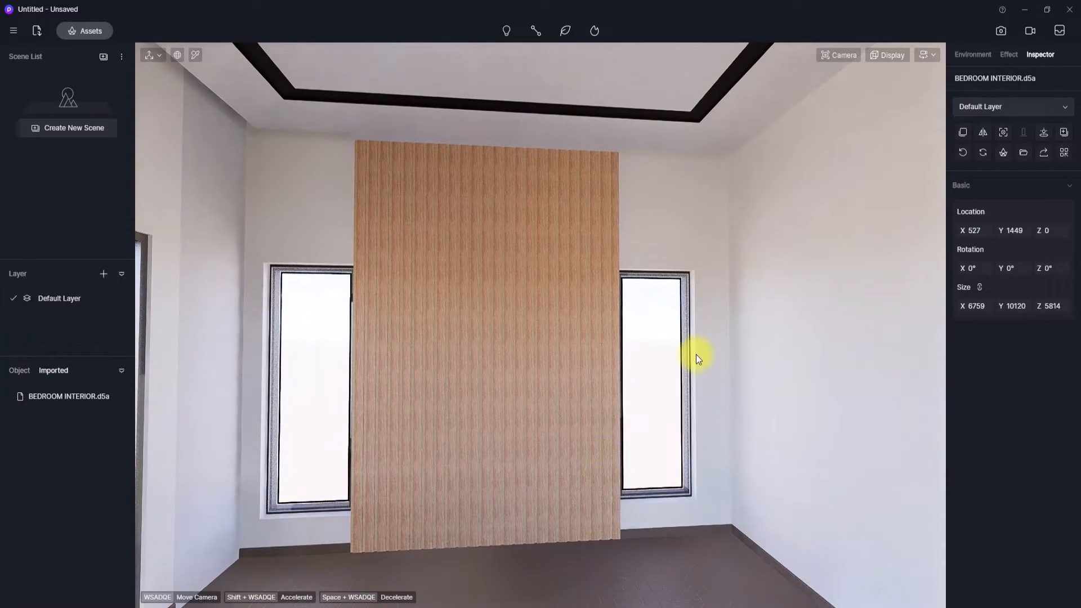
{"action": "right_click_drag", "start_coordinate": [696, 353], "coordinate": [603, 543]}
{"action": "right_click_drag", "start_coordinate": [723, 431], "coordinate": [505, 417]}
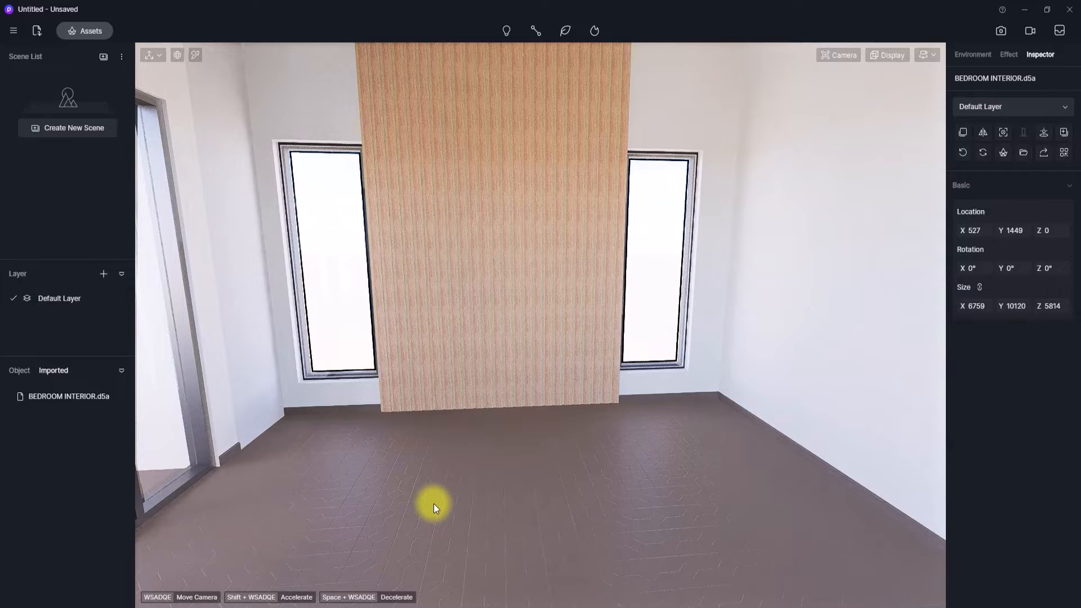
{"action": "left_click", "coordinate": [35, 36]}
{"action": "left_click", "coordinate": [157, 117]}
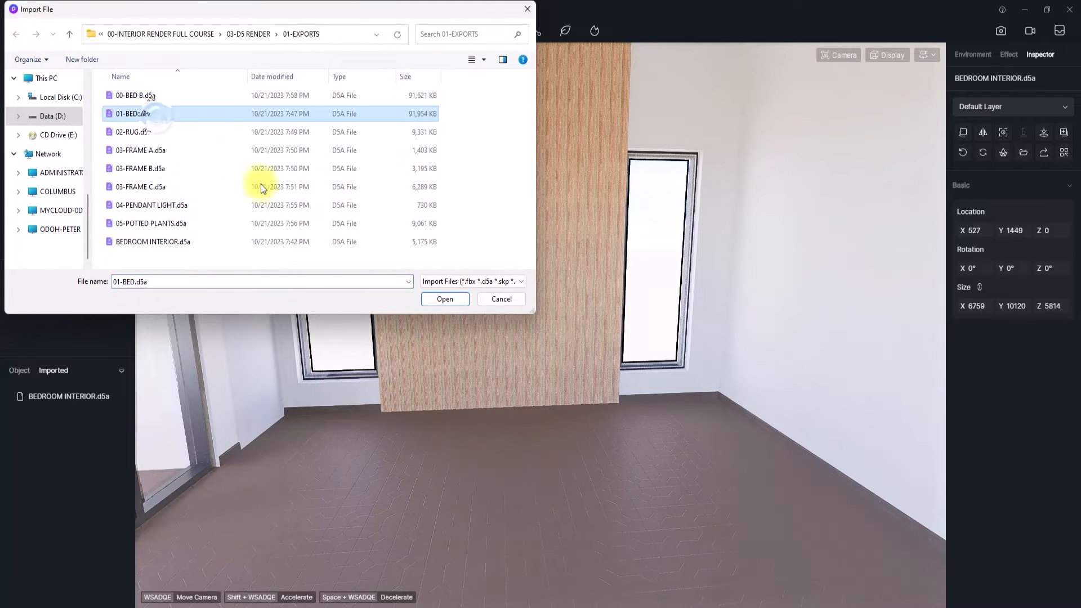
{"action": "left_click", "coordinate": [445, 300]}
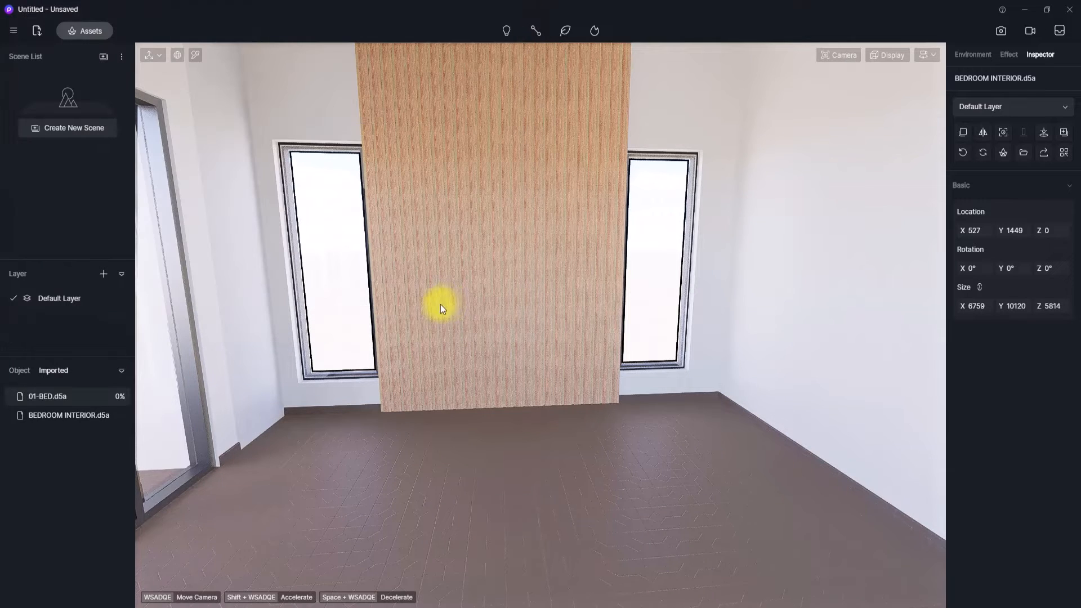
{"action": "left_click", "coordinate": [41, 397]}
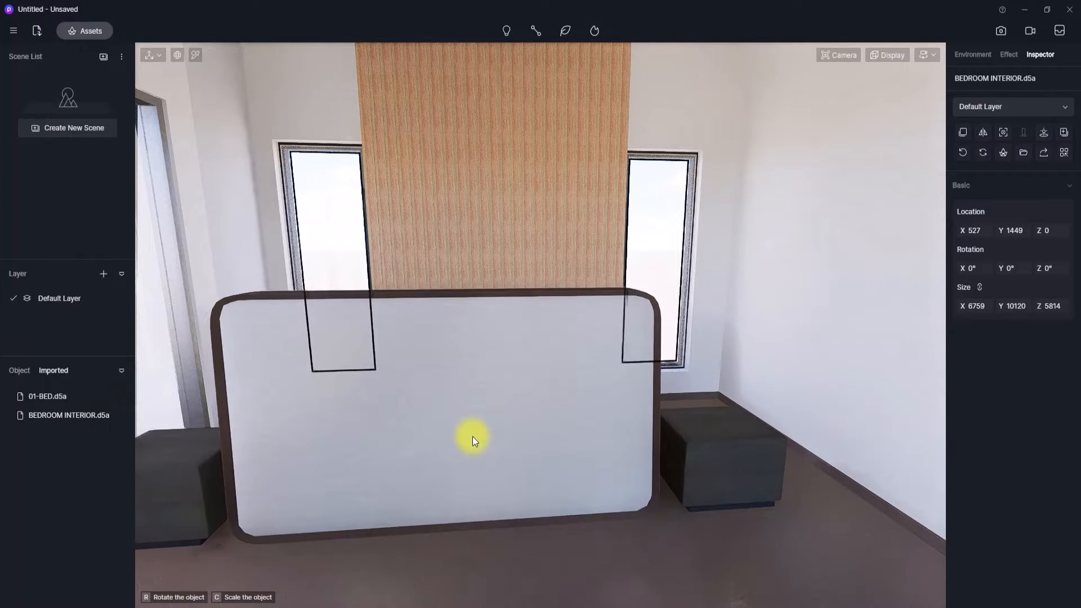
{"action": "left_click", "coordinate": [471, 437]}
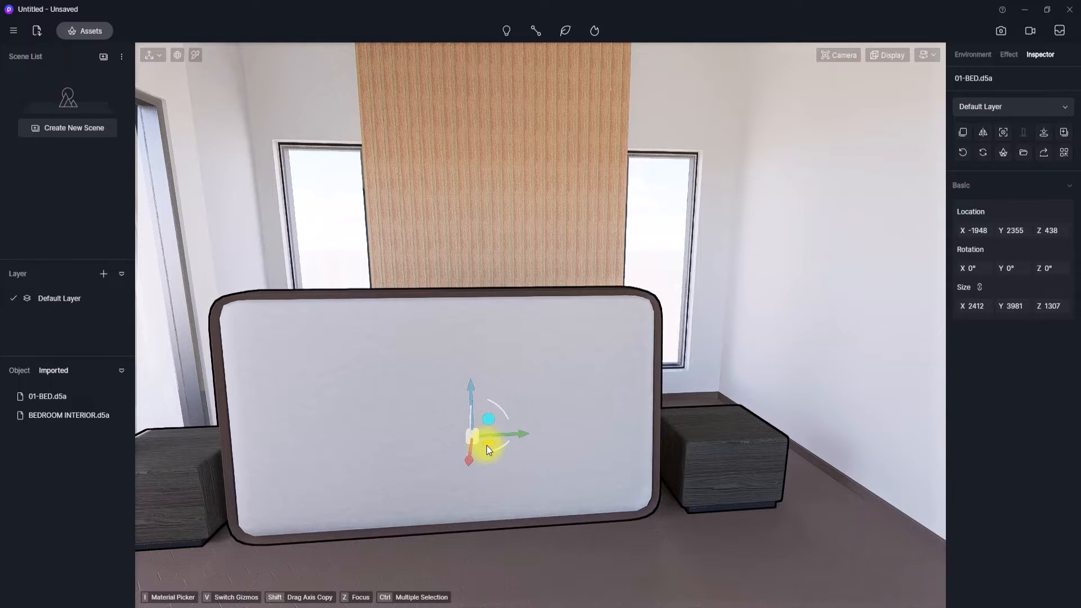
Step: Rotate the bed set 180° about Z and move it to about X -1464, Y 2112, centred against the slat wall
{"action": "mouse_move", "coordinate": [487, 445]}
{"action": "left_mouse_down"}
{"action": "mouse_move", "coordinate": [451, 449]}
{"action": "mouse_move", "coordinate": [442, 424]}
{"action": "mouse_move", "coordinate": [479, 447]}
{"action": "mouse_move", "coordinate": [567, 437]}
{"action": "mouse_move", "coordinate": [543, 454]}
{"action": "mouse_move", "coordinate": [555, 506]}
{"action": "mouse_move", "coordinate": [533, 458]}
{"action": "mouse_move", "coordinate": [381, 448]}
{"action": "mouse_move", "coordinate": [487, 454]}
{"action": "left_mouse_up"}
{"action": "left_click_drag", "start_coordinate": [526, 400], "coordinate": [521, 444]}
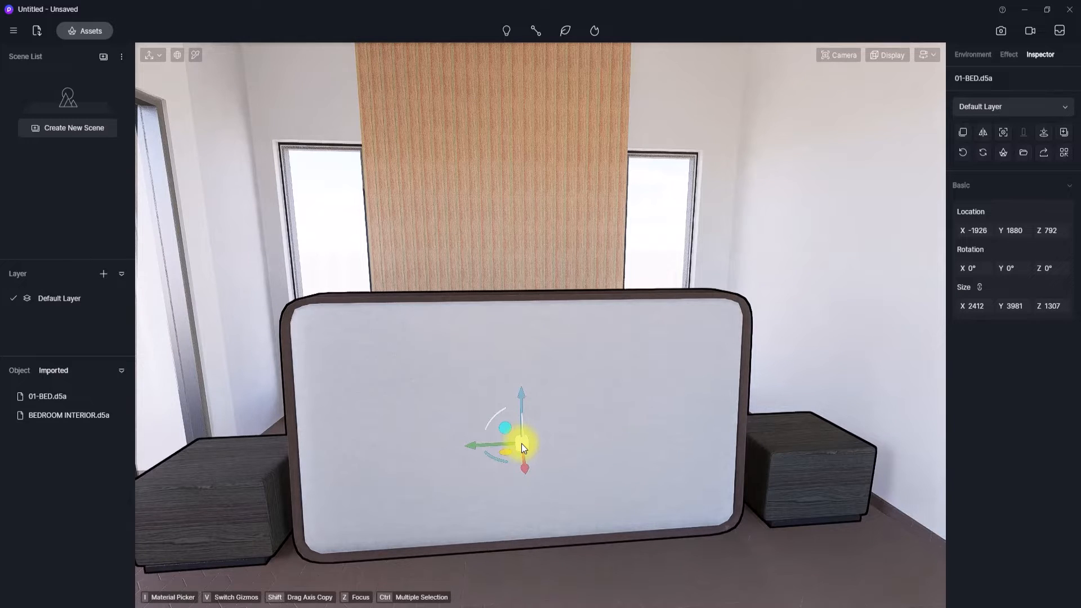
{"action": "left_click_drag", "start_coordinate": [491, 461], "coordinate": [646, 381]}
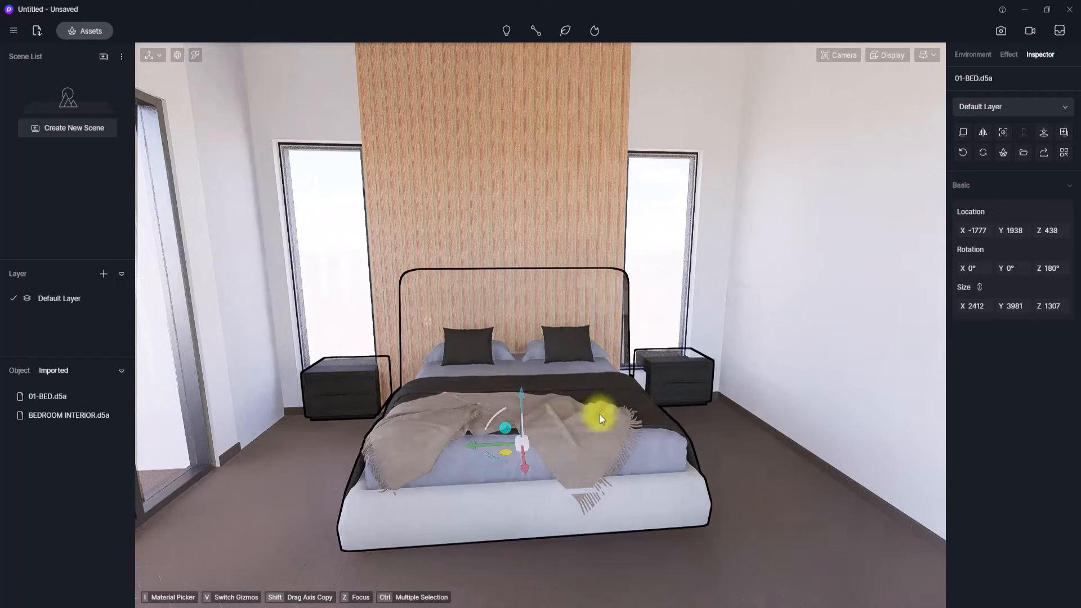
{"action": "left_click_drag", "start_coordinate": [523, 471], "coordinate": [527, 501]}
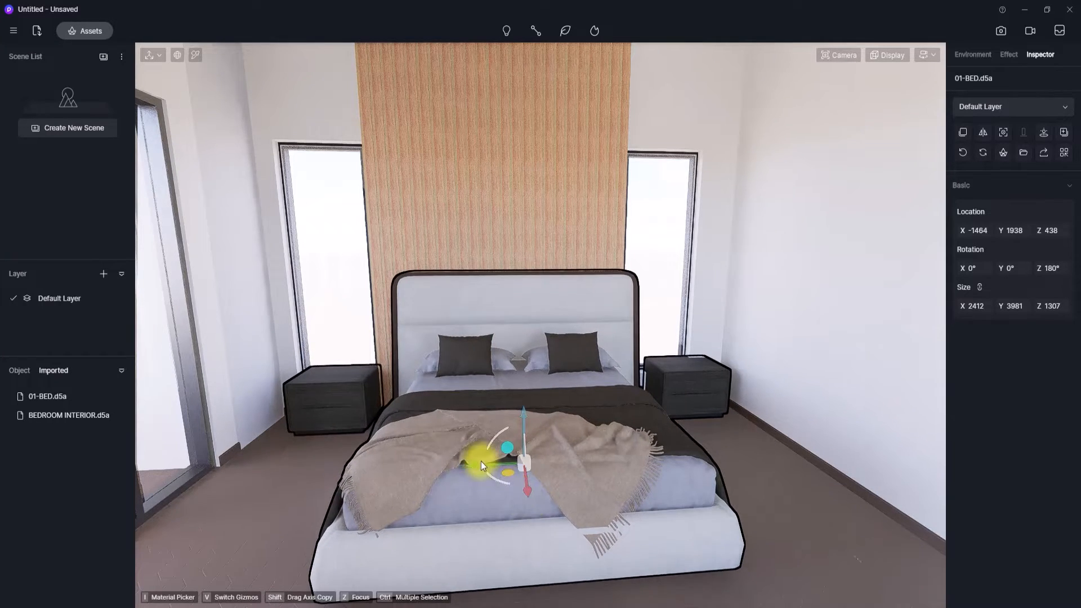
{"action": "left_click_drag", "start_coordinate": [482, 461], "coordinate": [456, 463]}
{"action": "right_click_drag", "start_coordinate": [510, 508], "coordinate": [445, 430]}
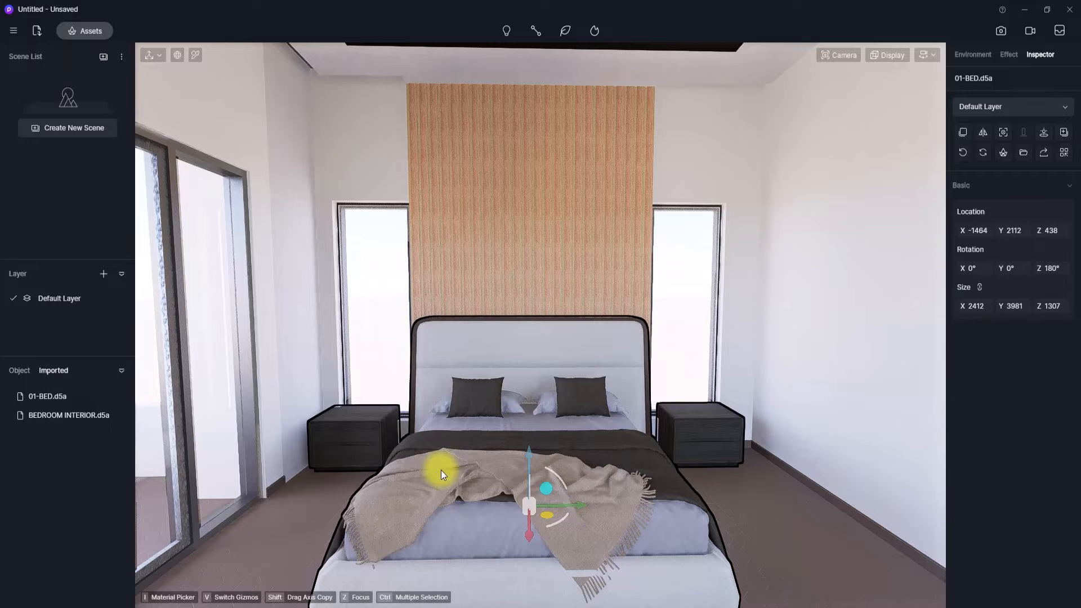
{"action": "right_click_drag", "start_coordinate": [660, 534], "coordinate": [626, 475]}
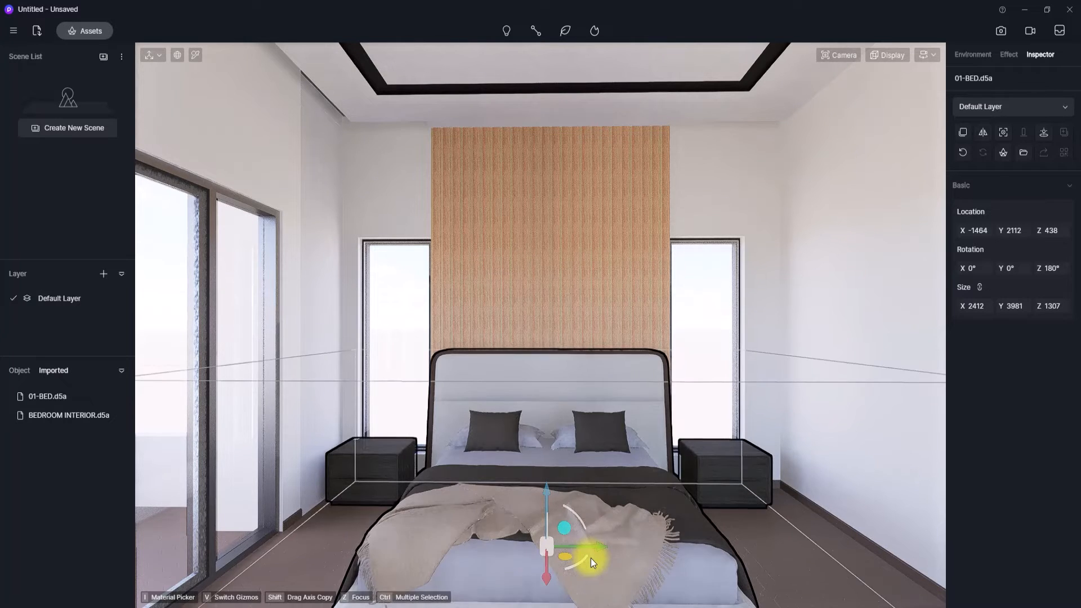
Step: Save the project as BEDROOM RENDER in the 00-INTERIOR RENDER FULL COURSE > 03-D5 RENDER folder
{"action": "key", "text": "ctrl+s"}
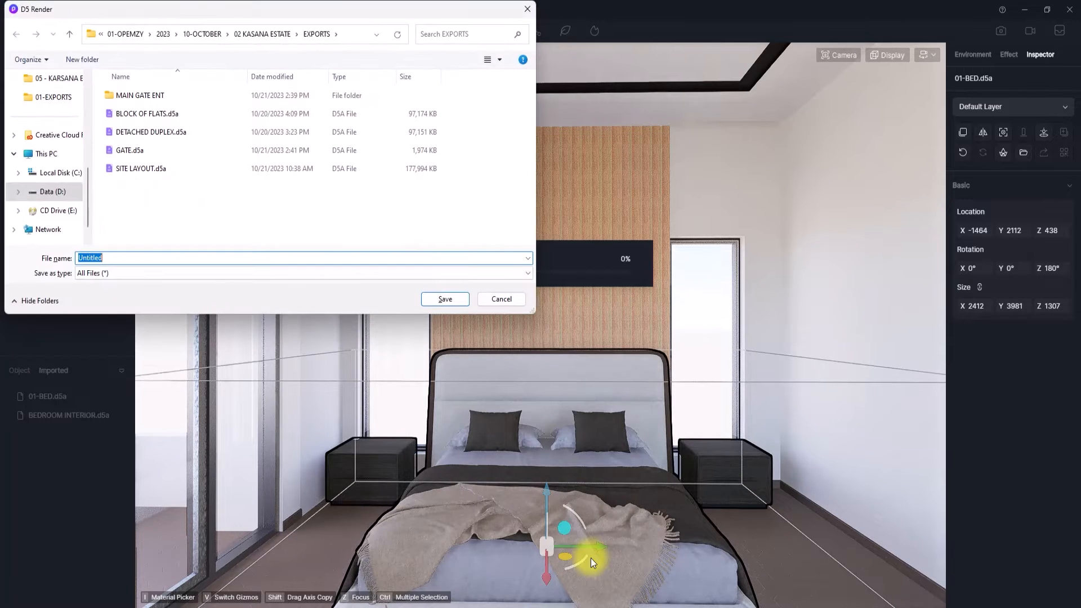
{"action": "left_click", "coordinate": [56, 192]}
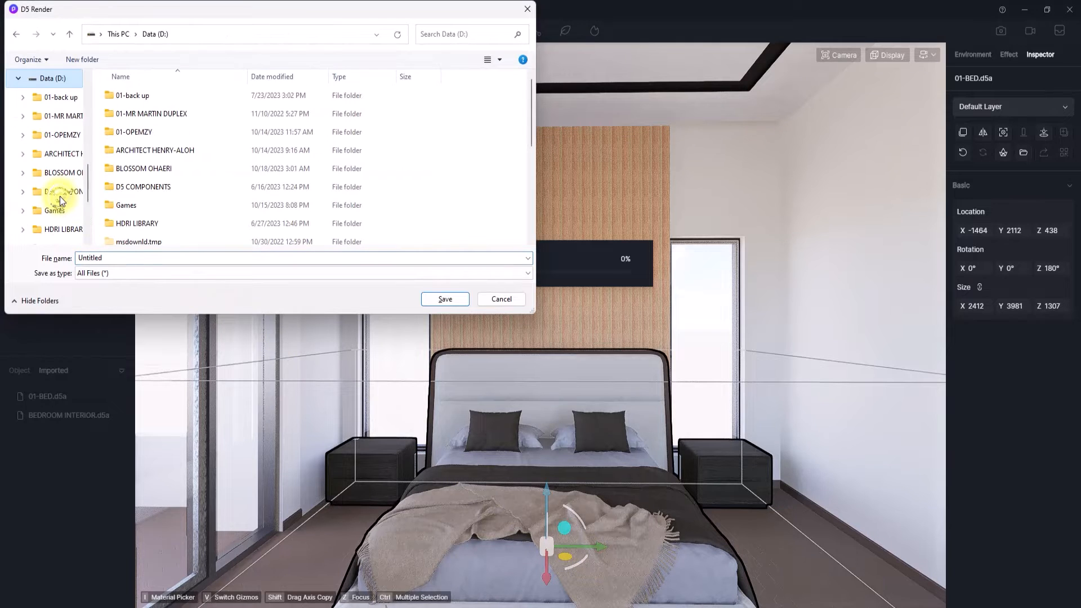
{"action": "double_click", "coordinate": [148, 155]}
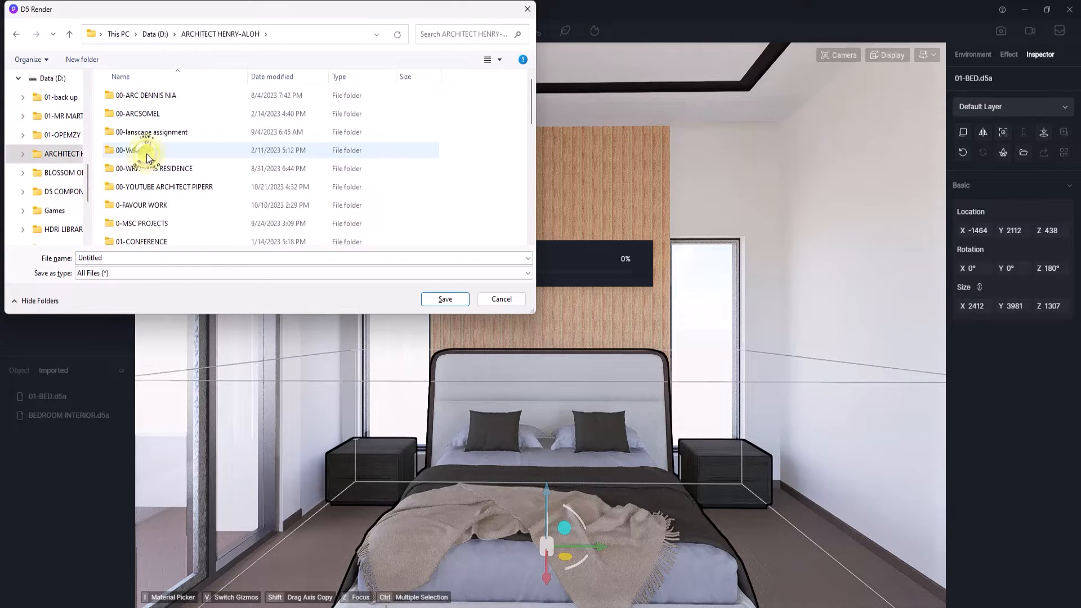
{"action": "double_click", "coordinate": [158, 187]}
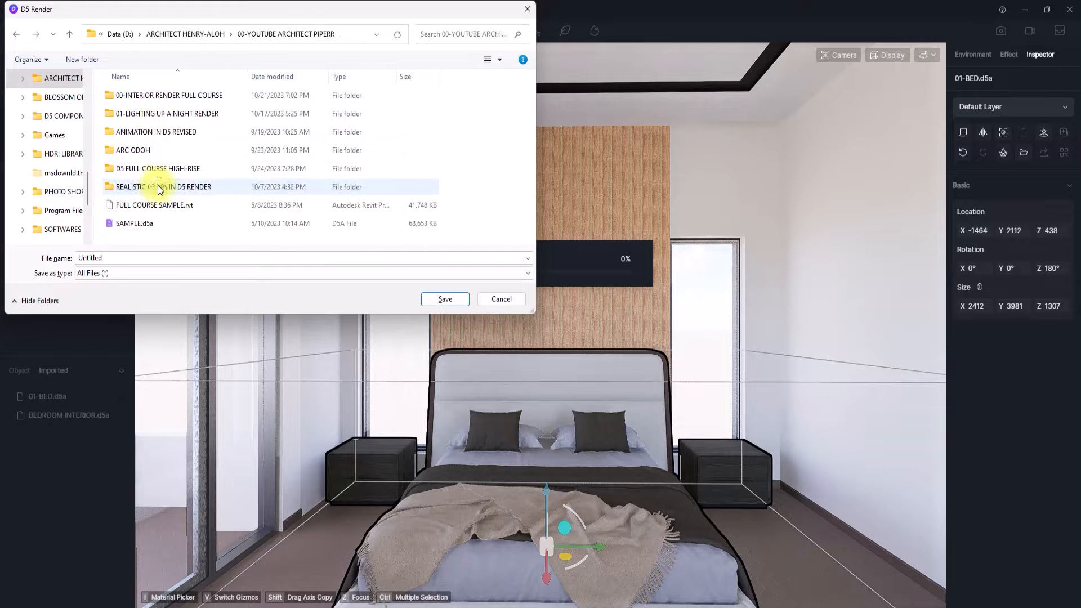
{"action": "double_click", "coordinate": [160, 97]}
{"action": "double_click", "coordinate": [139, 108]}
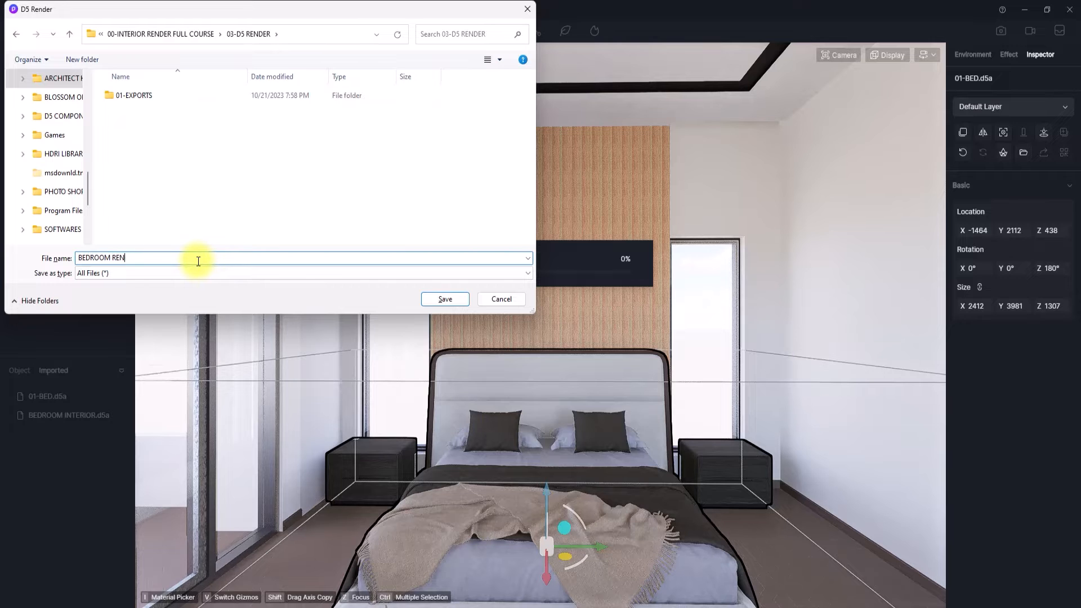
{"action": "left_click", "coordinate": [451, 302]}
Step: Import 02-RUG.d5a and place it on the floor at the foot of the bed, at about X -280, Y 2140
{"action": "right_click_drag", "start_coordinate": [600, 275], "coordinate": [386, 133]}
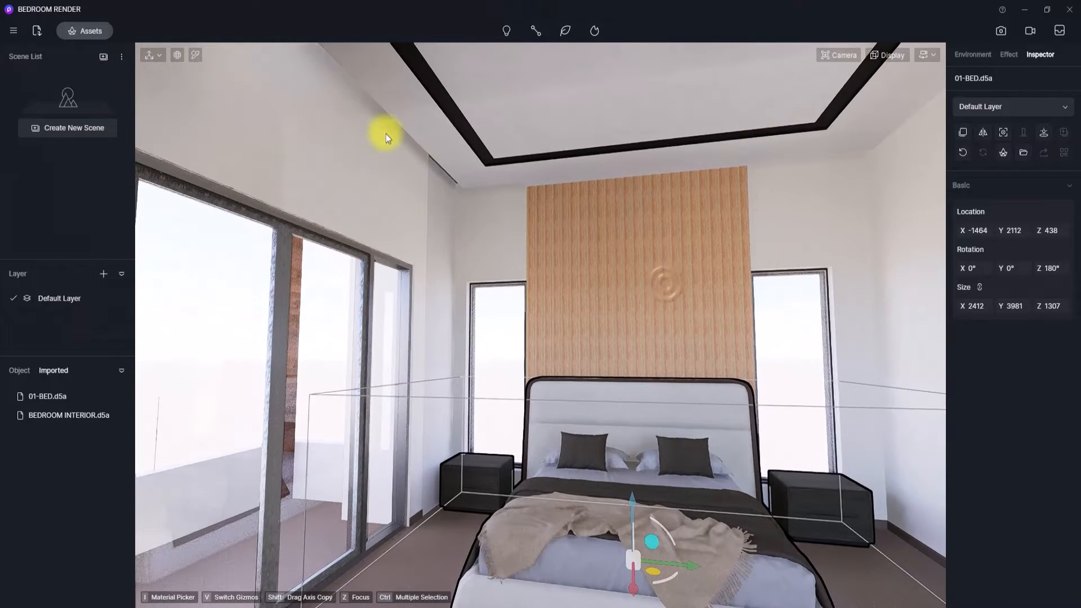
{"action": "right_click_drag", "start_coordinate": [563, 269], "coordinate": [726, 290]}
{"action": "left_click", "coordinate": [36, 30]}
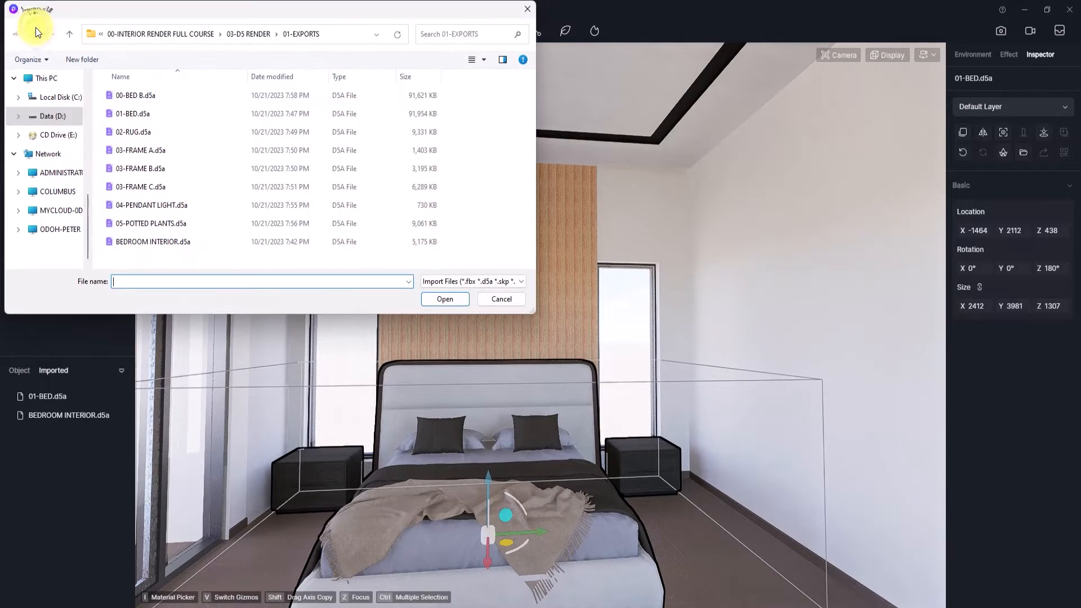
{"action": "left_click", "coordinate": [125, 132]}
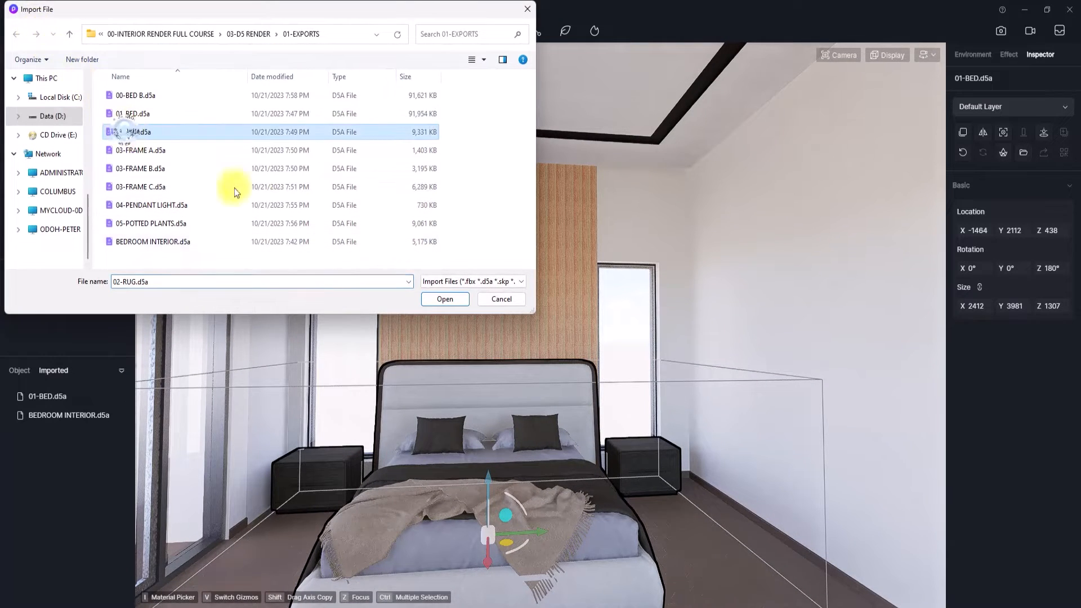
{"action": "left_click", "coordinate": [450, 300]}
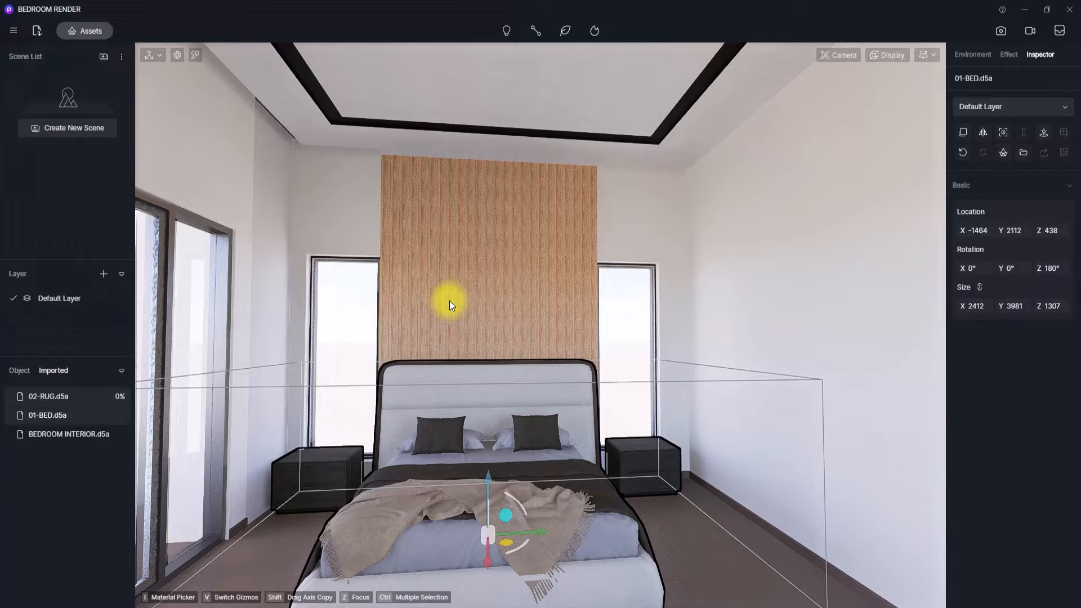
{"action": "left_click", "coordinate": [51, 396]}
{"action": "right_click_drag", "start_coordinate": [451, 338], "coordinate": [524, 576]}
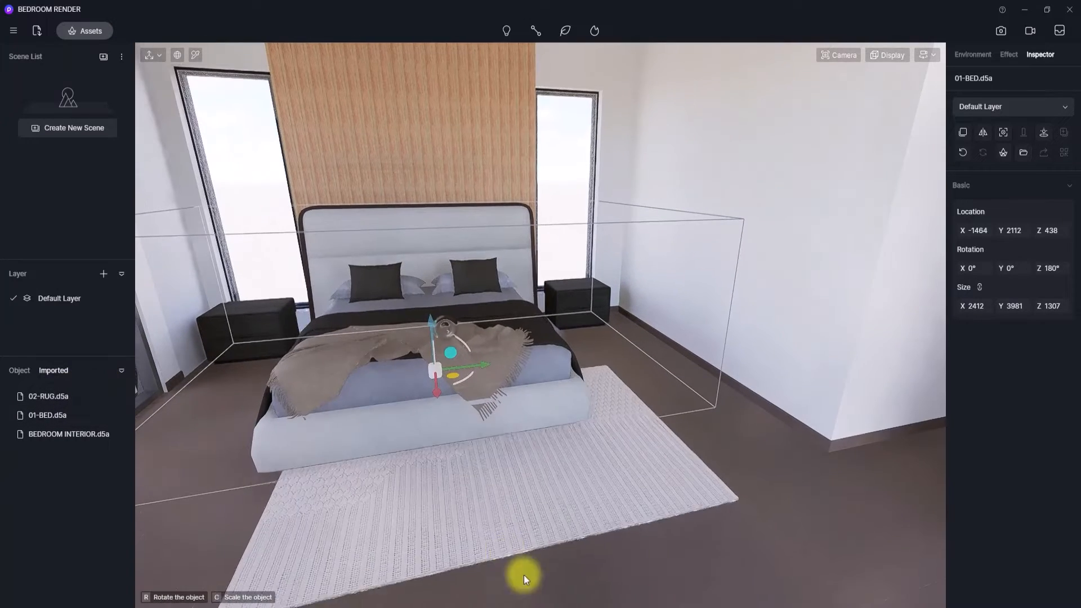
{"action": "left_click", "coordinate": [452, 466]}
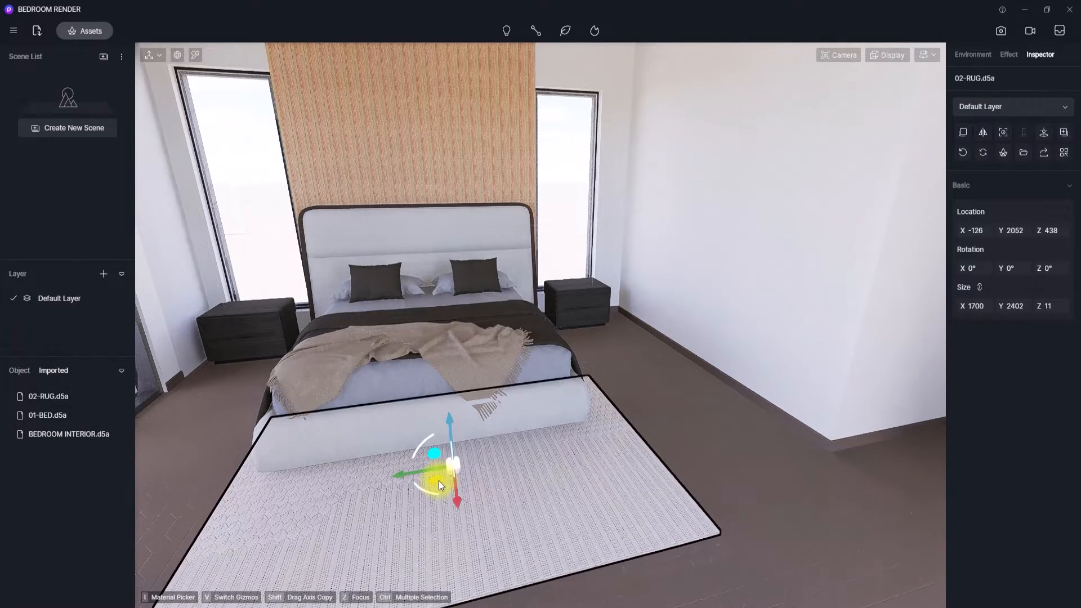
{"action": "left_click_drag", "start_coordinate": [438, 481], "coordinate": [431, 459]}
Step: Import 03-FRAME A.d5a and place it on the plain side wall near the nightstand
{"action": "left_click", "coordinate": [36, 30]}
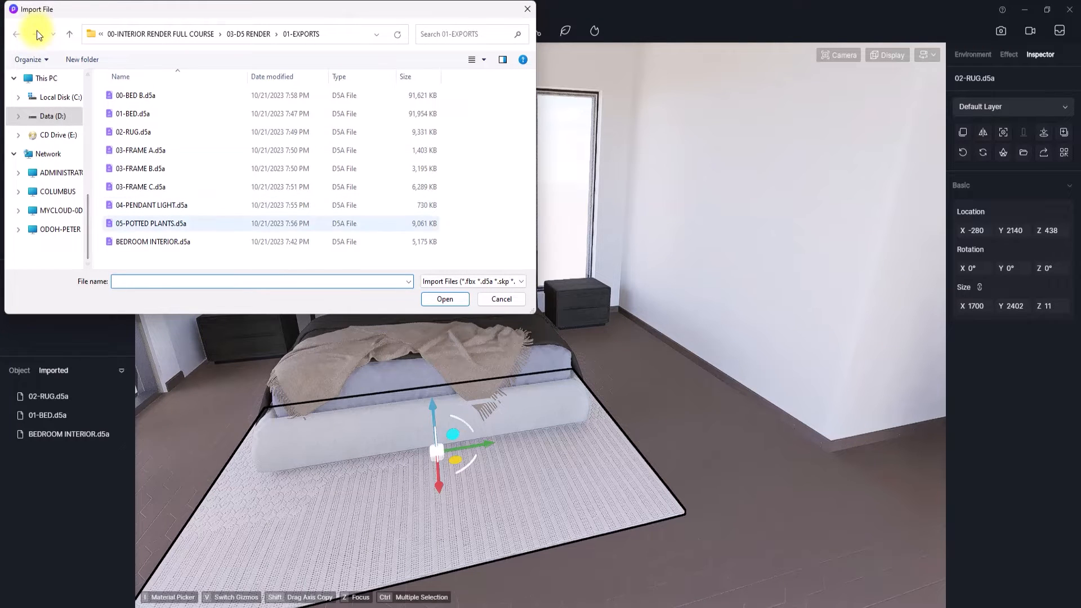
{"action": "left_click", "coordinate": [140, 151]}
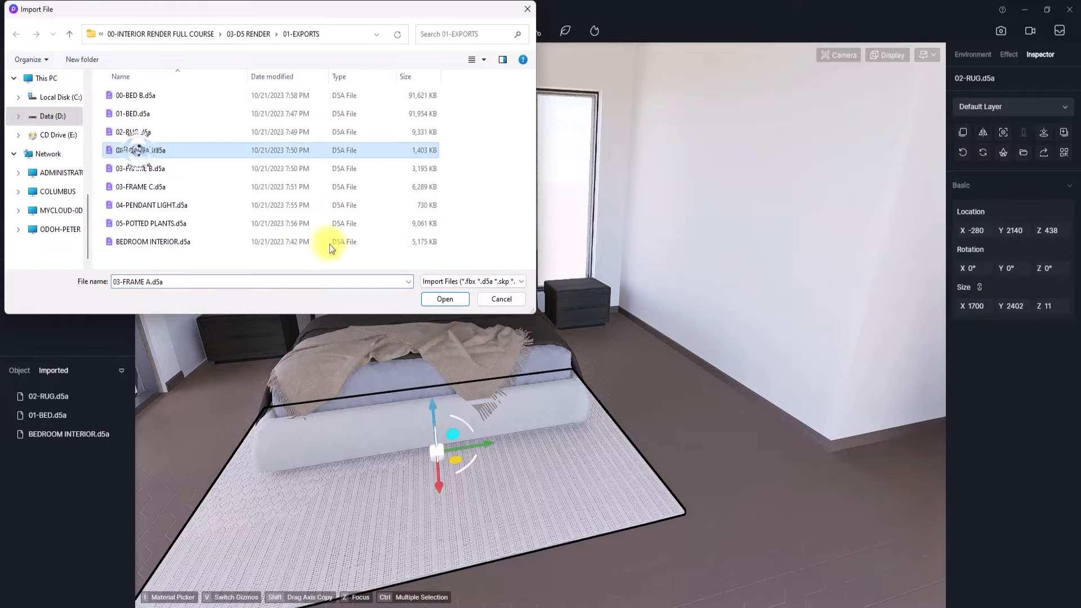
{"action": "left_click", "coordinate": [443, 299]}
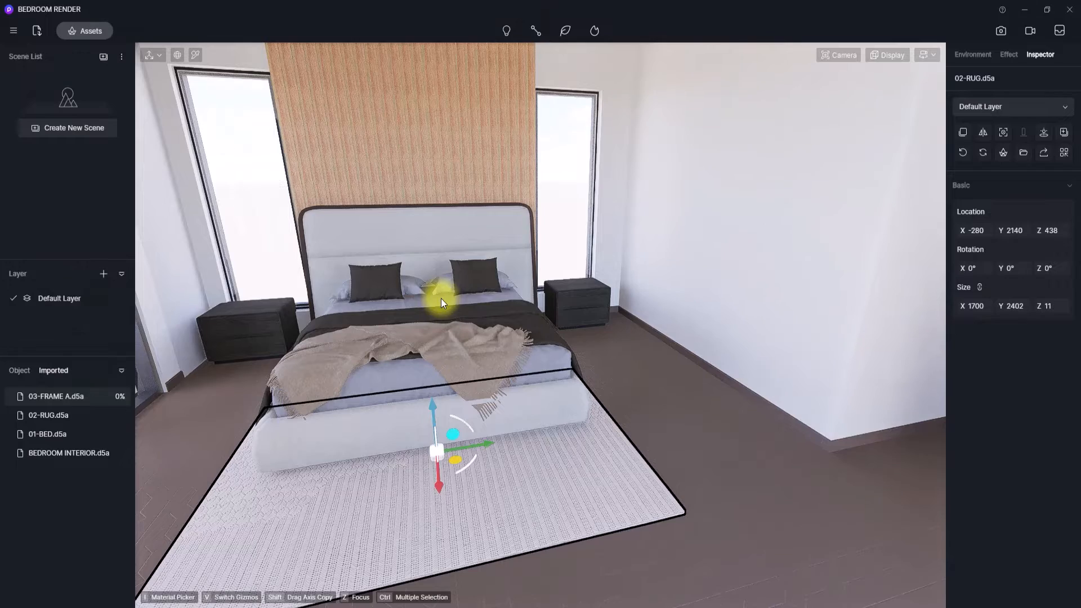
{"action": "left_click", "coordinate": [63, 397]}
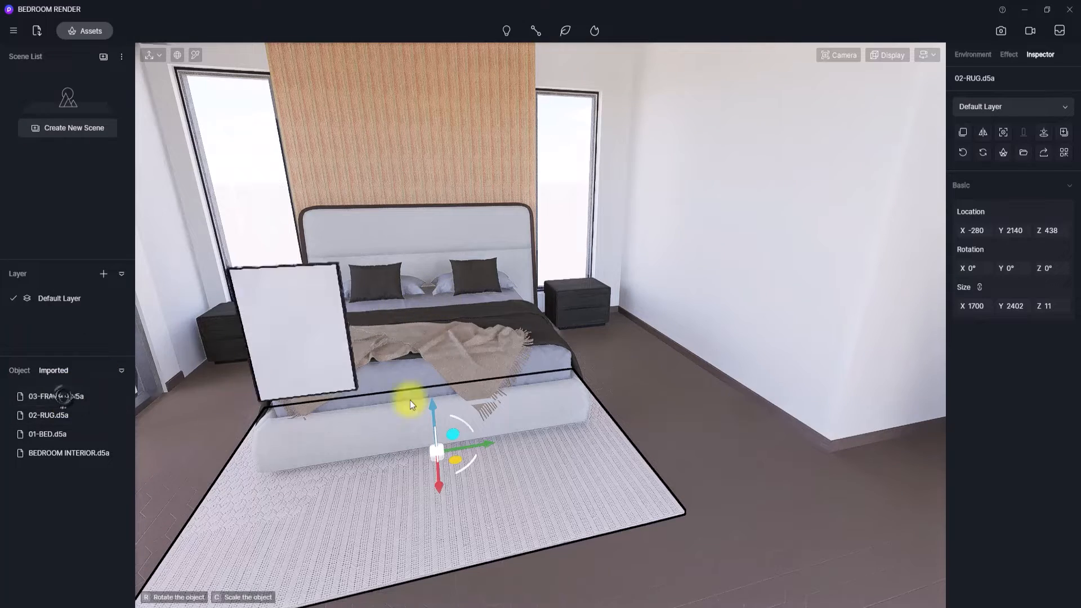
{"action": "right_click_drag", "start_coordinate": [521, 327], "coordinate": [681, 218]}
{"action": "scroll", "coordinate": [581, 301], "scroll_direction": "up", "scroll_amount": 1}
{"action": "left_click", "coordinate": [549, 324]}
Step: Rotate the picture frame to 270° about Z and move it along the side wall to about X -1292, Y -201
{"action": "right_click_drag", "start_coordinate": [549, 324], "coordinate": [440, 242]}
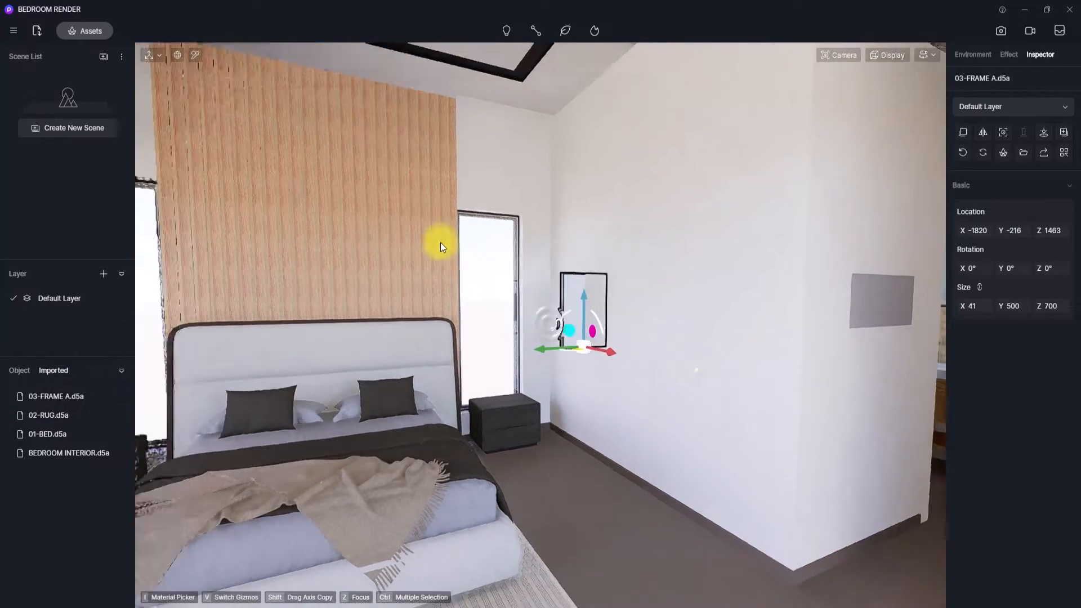
{"action": "middle_click_drag", "start_coordinate": [440, 243], "coordinate": [501, 292]}
{"action": "scroll", "coordinate": [543, 324], "scroll_direction": "up", "scroll_amount": 5}
{"action": "right_click_drag", "start_coordinate": [603, 372], "coordinate": [1079, 532]}
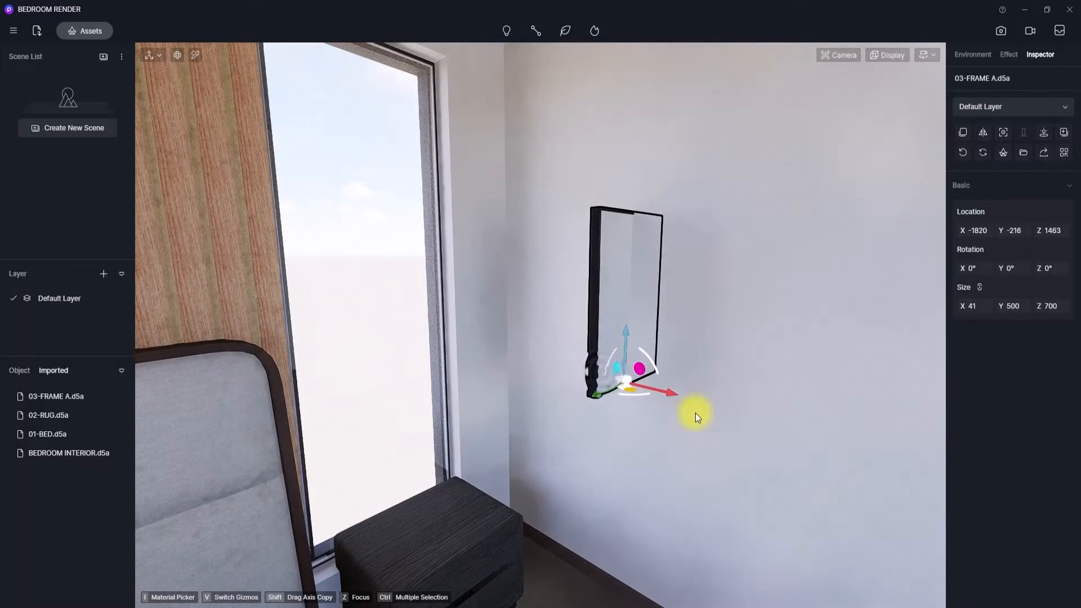
{"action": "left_click_drag", "start_coordinate": [695, 413], "coordinate": [780, 388]}
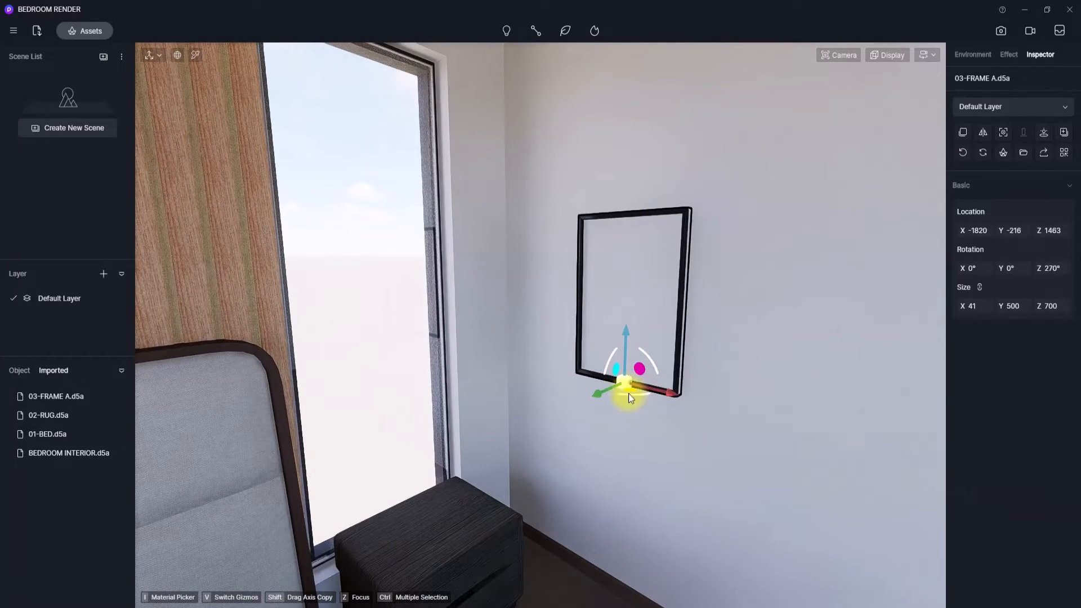
{"action": "left_click_drag", "start_coordinate": [595, 391], "coordinate": [591, 393]}
{"action": "right_click_drag", "start_coordinate": [650, 351], "coordinate": [763, 370]}
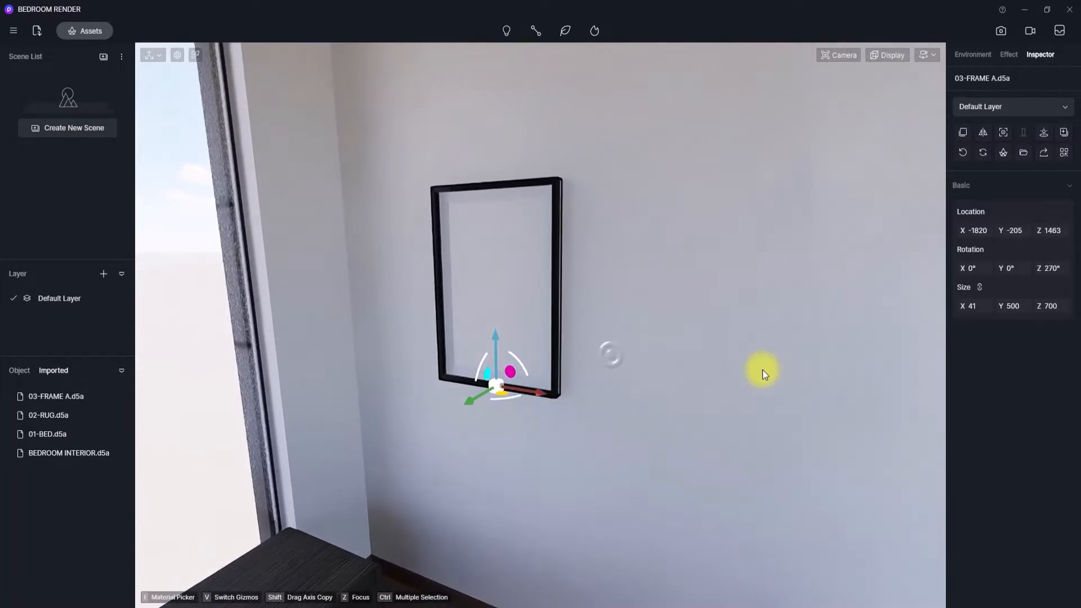
{"action": "left_click_drag", "start_coordinate": [472, 399], "coordinate": [685, 410]}
{"action": "right_click_drag", "start_coordinate": [647, 394], "coordinate": [9, 411]}
{"action": "right_click_drag", "start_coordinate": [321, 292], "coordinate": [138, 232]}
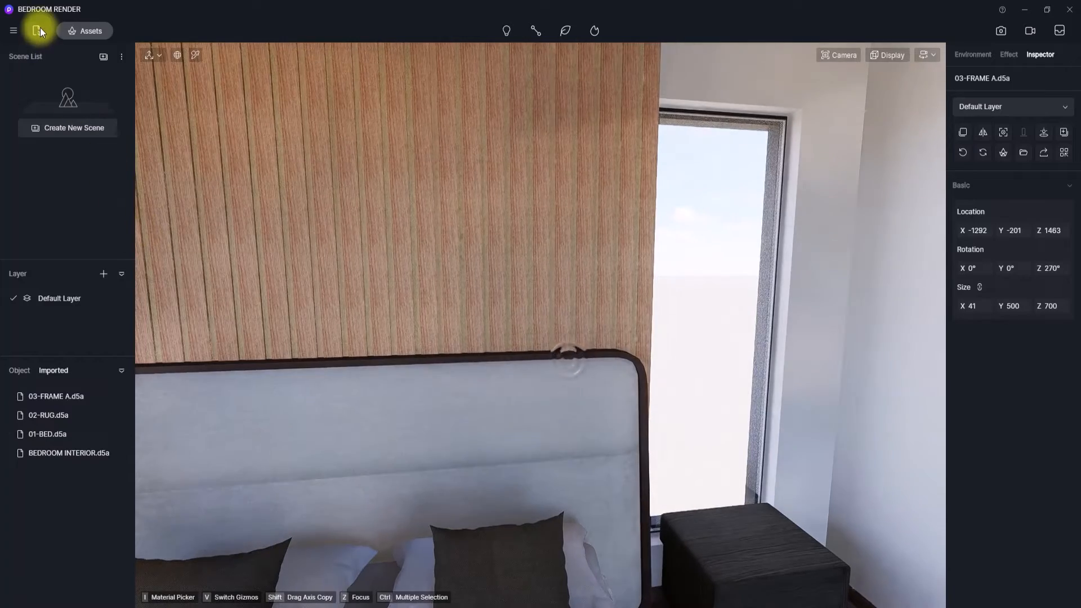
Step: Import 03-FRAME B.d5a and place it on the side wall beside the first picture frame
{"action": "left_click", "coordinate": [39, 28]}
{"action": "right_click", "coordinate": [352, 153]}
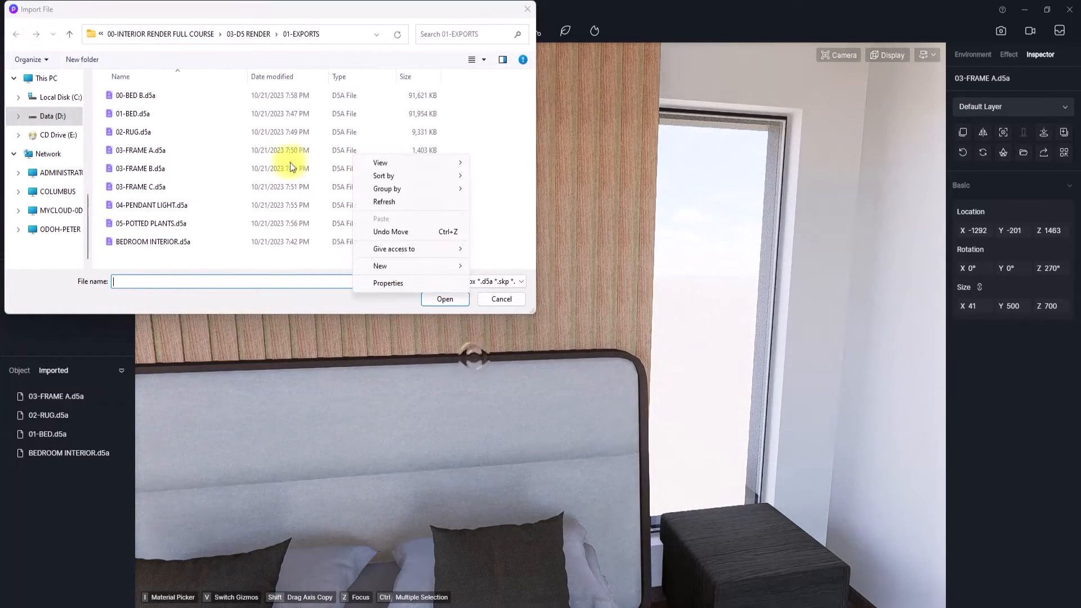
{"action": "left_click", "coordinate": [143, 187]}
{"action": "left_click", "coordinate": [157, 207]}
{"action": "left_click", "coordinate": [164, 168]}
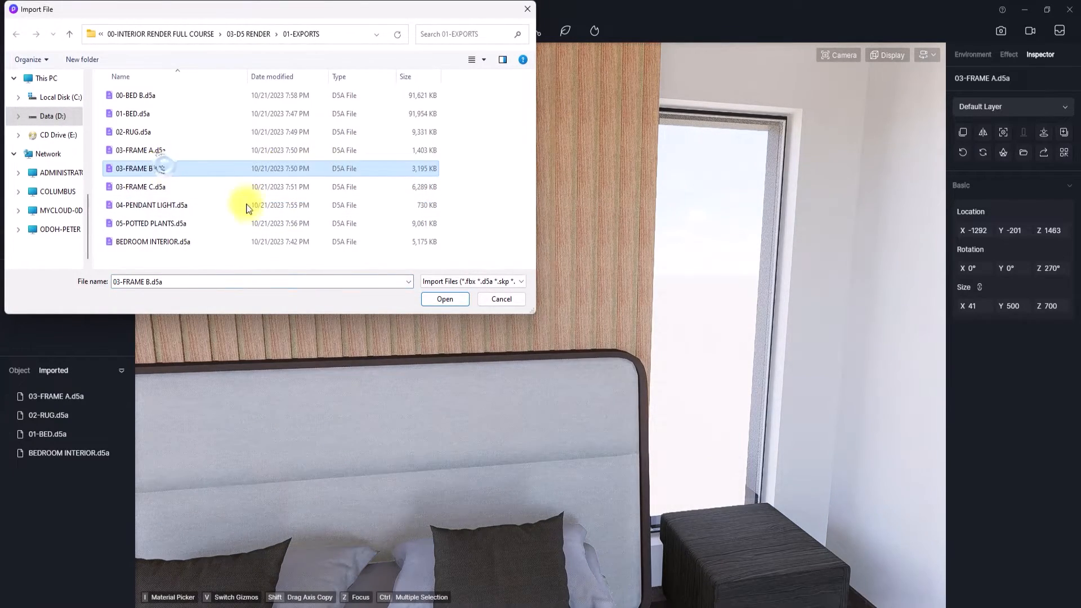
{"action": "left_click", "coordinate": [445, 299]}
{"action": "right_click_drag", "start_coordinate": [306, 403], "coordinate": [918, 348]}
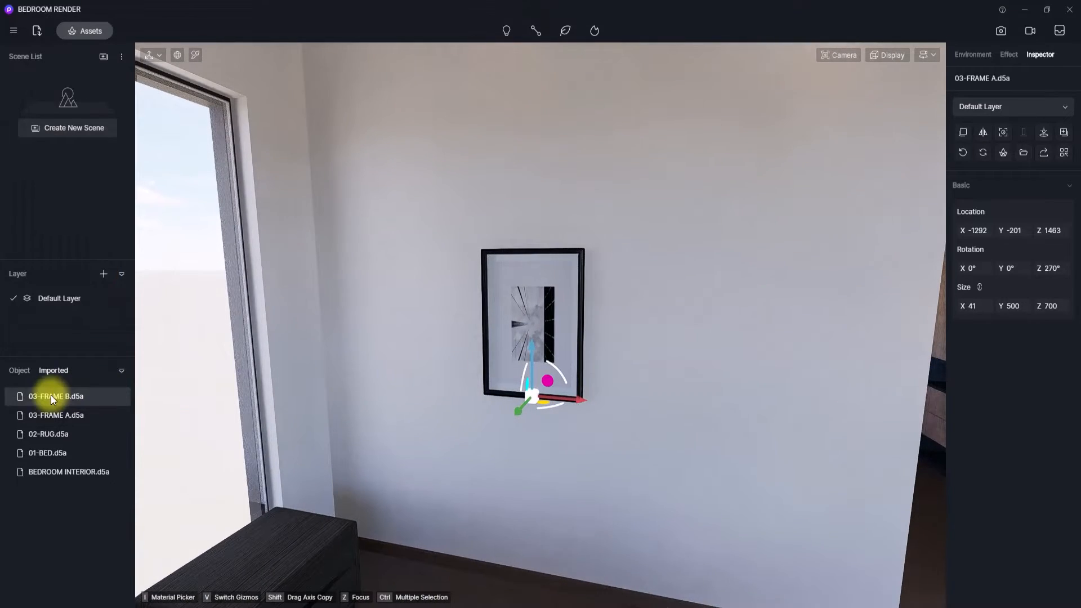
{"action": "left_click", "coordinate": [51, 396]}
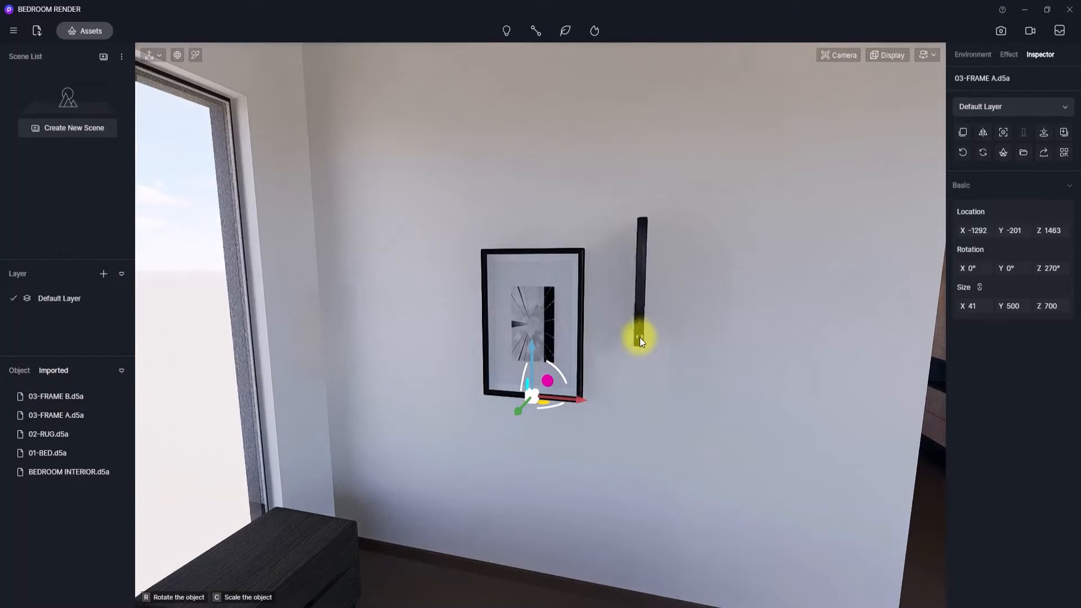
{"action": "left_click", "coordinate": [639, 336]}
Step: Rotate the second picture frame to 270° about Z and move it against the side wall to about X -676, Y -191
{"action": "middle_click_drag", "start_coordinate": [639, 336], "coordinate": [772, 296]}
{"action": "scroll", "coordinate": [773, 296], "scroll_direction": "up", "scroll_amount": 3}
{"action": "scroll", "coordinate": [611, 386], "scroll_direction": "up", "scroll_amount": 4}
{"action": "middle_click_drag", "start_coordinate": [611, 387], "coordinate": [707, 357]}
{"action": "middle_click_drag", "start_coordinate": [707, 357], "coordinate": [83, 444]}
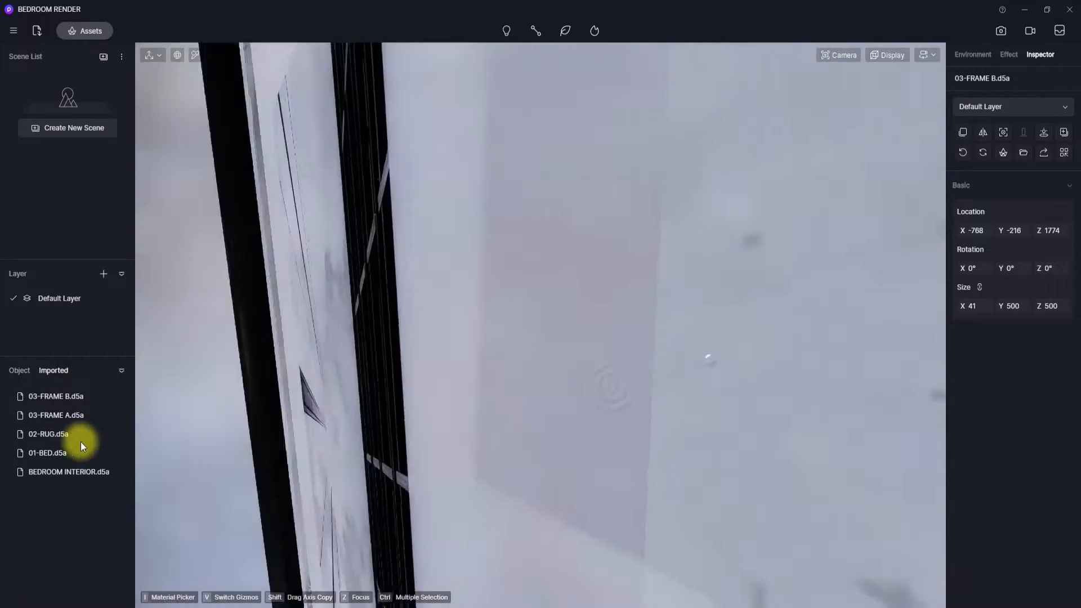
{"action": "scroll", "coordinate": [629, 428], "scroll_direction": "down", "scroll_amount": 4}
{"action": "right_click_drag", "start_coordinate": [504, 403], "coordinate": [711, 466]}
{"action": "left_click_drag", "start_coordinate": [586, 474], "coordinate": [788, 428]}
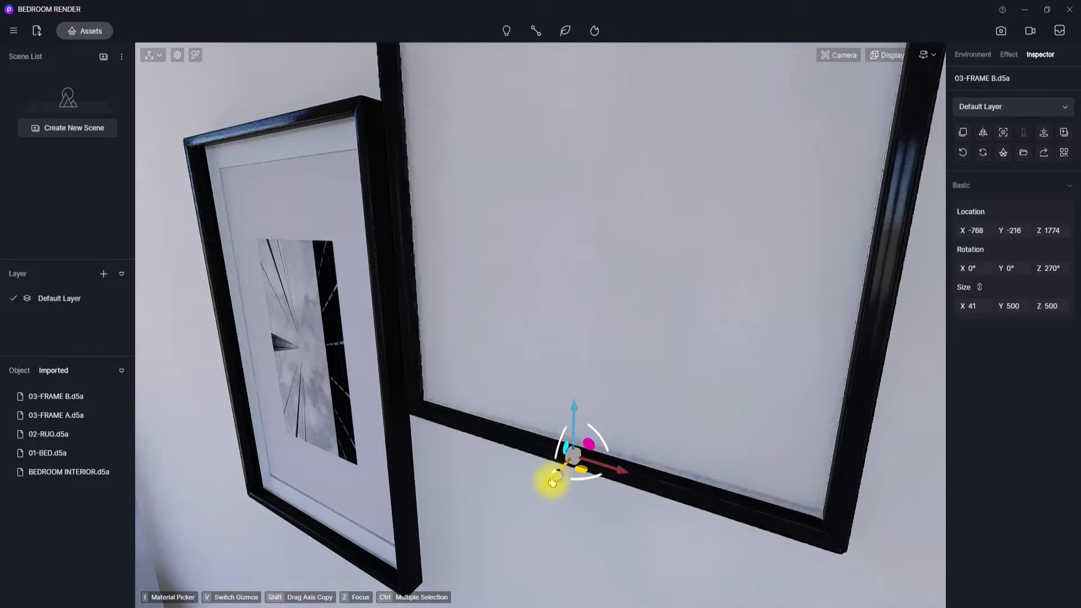
{"action": "left_click_drag", "start_coordinate": [552, 480], "coordinate": [545, 486]}
{"action": "left_click_drag", "start_coordinate": [618, 480], "coordinate": [683, 500]}
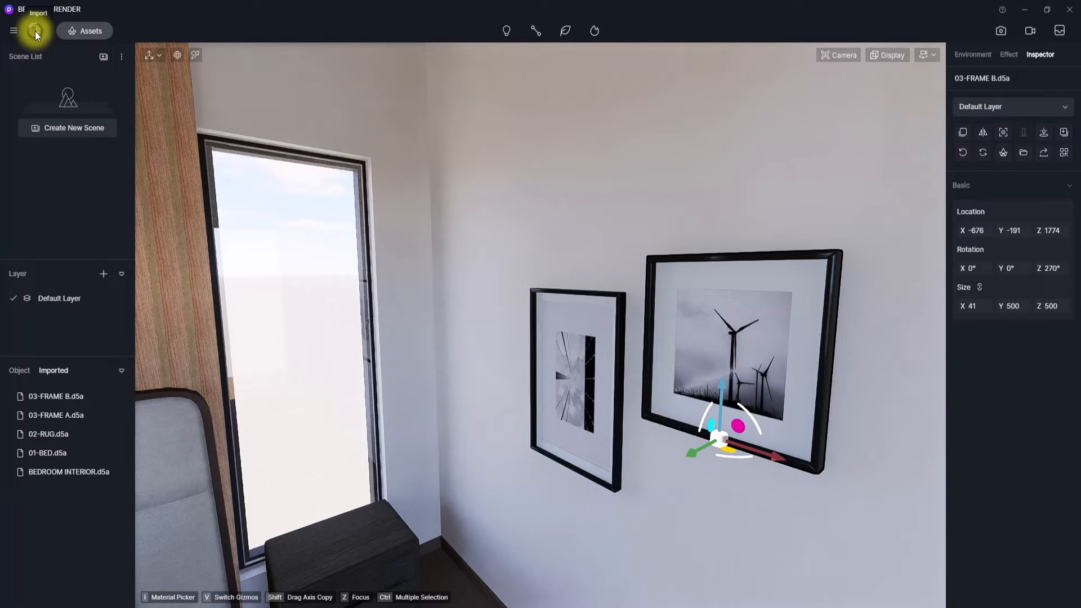
Step: Import 04-PENDANT LIGHT.d5a and place it over the bed at about X -488, Y 1905
{"action": "left_click", "coordinate": [35, 31]}
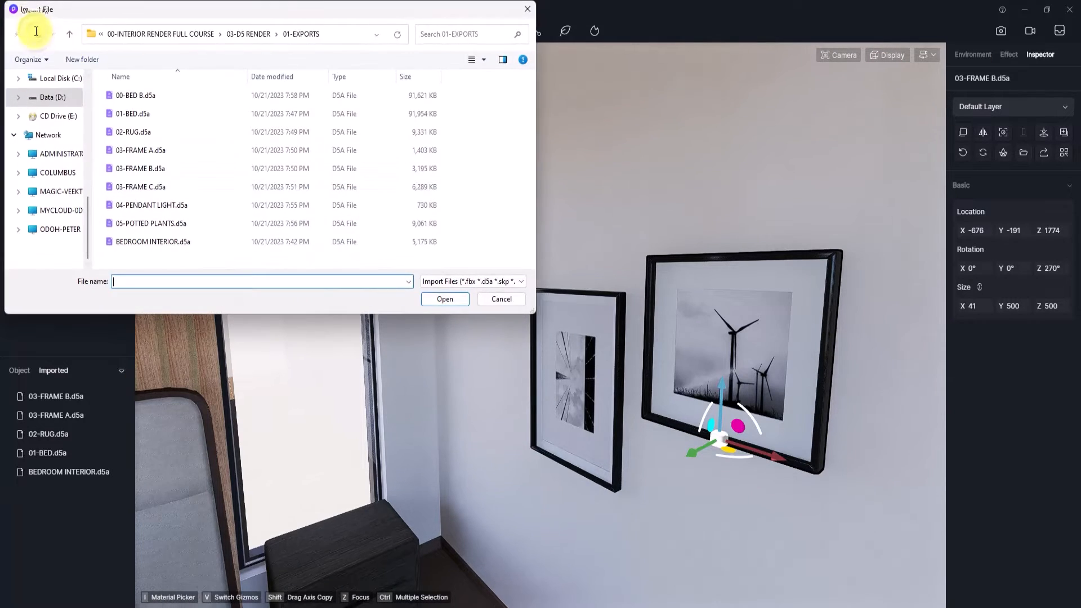
{"action": "left_click", "coordinate": [171, 203]}
{"action": "left_click", "coordinate": [445, 300]}
{"action": "right_click_drag", "start_coordinate": [478, 390], "coordinate": [194, 353]}
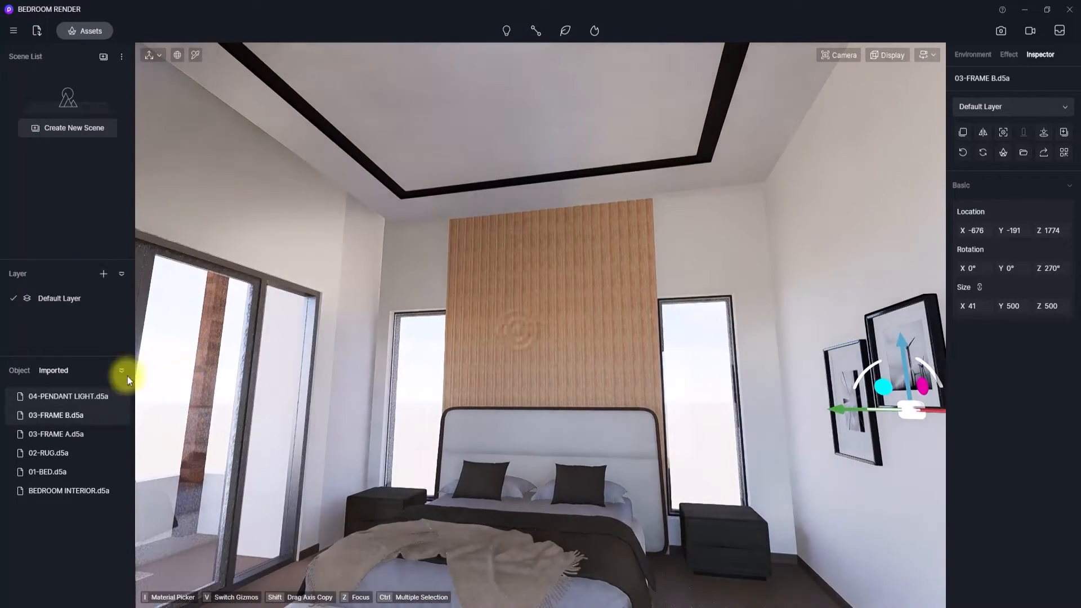
{"action": "left_click", "coordinate": [66, 396]}
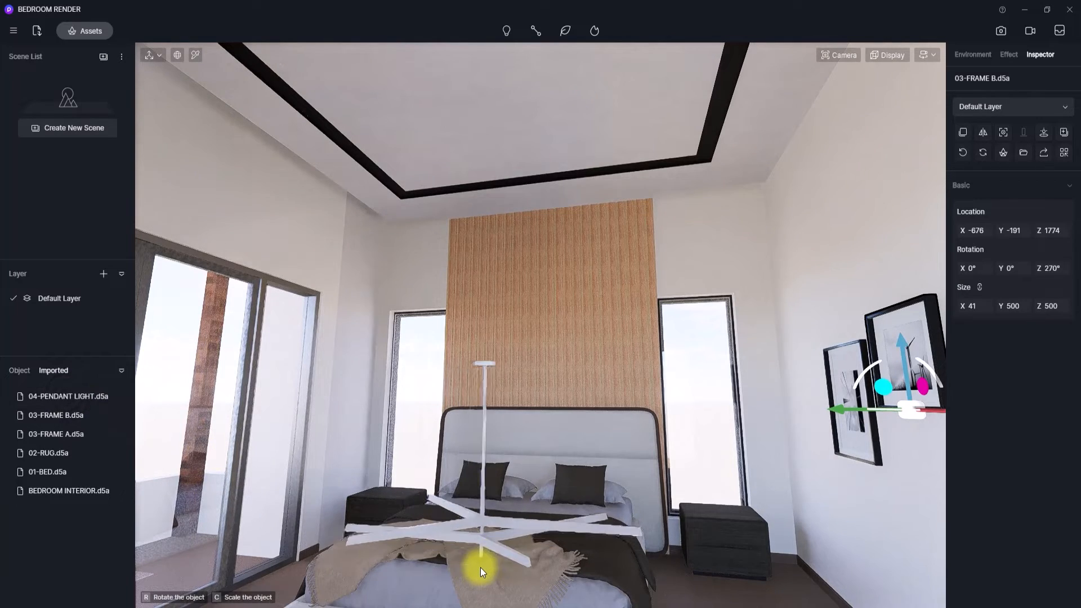
{"action": "left_click", "coordinate": [498, 562]}
Step: Raise the pendant light to hang from the ceiling at a Z location of about 2901
{"action": "left_click_drag", "start_coordinate": [498, 562], "coordinate": [504, 176]}
{"action": "right_click_drag", "start_coordinate": [594, 197], "coordinate": [613, 147]}
{"action": "scroll", "coordinate": [613, 146], "scroll_direction": "up", "scroll_amount": 1}
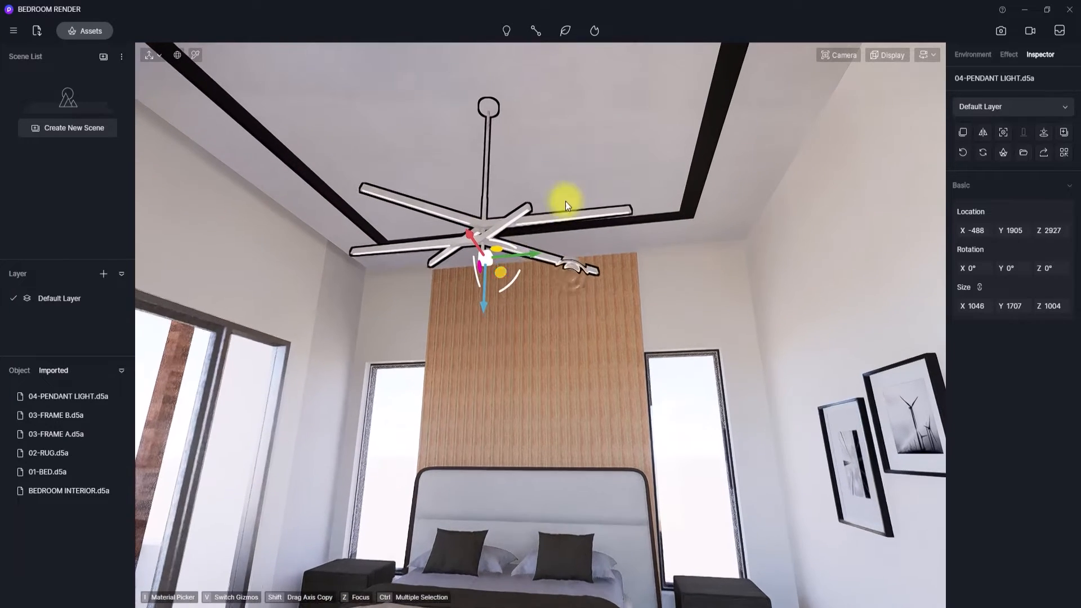
{"action": "left_click_drag", "start_coordinate": [488, 291], "coordinate": [485, 295]}
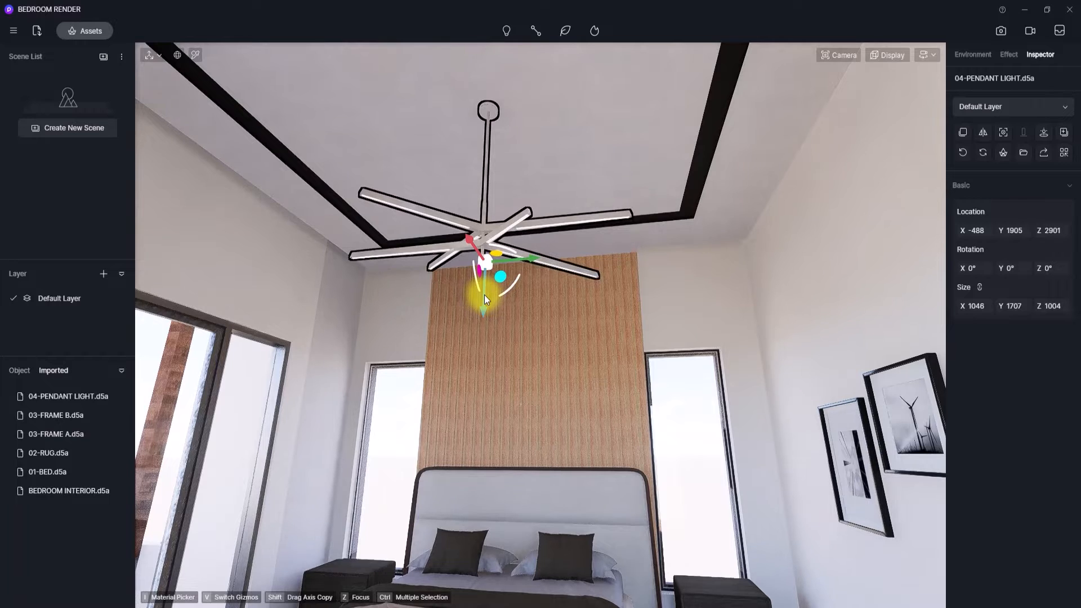
Step: Import 05-POTTED PLANTS.d5a and place the plant on the floor by the side wall at about X -102, Y 202
{"action": "left_click", "coordinate": [35, 31]}
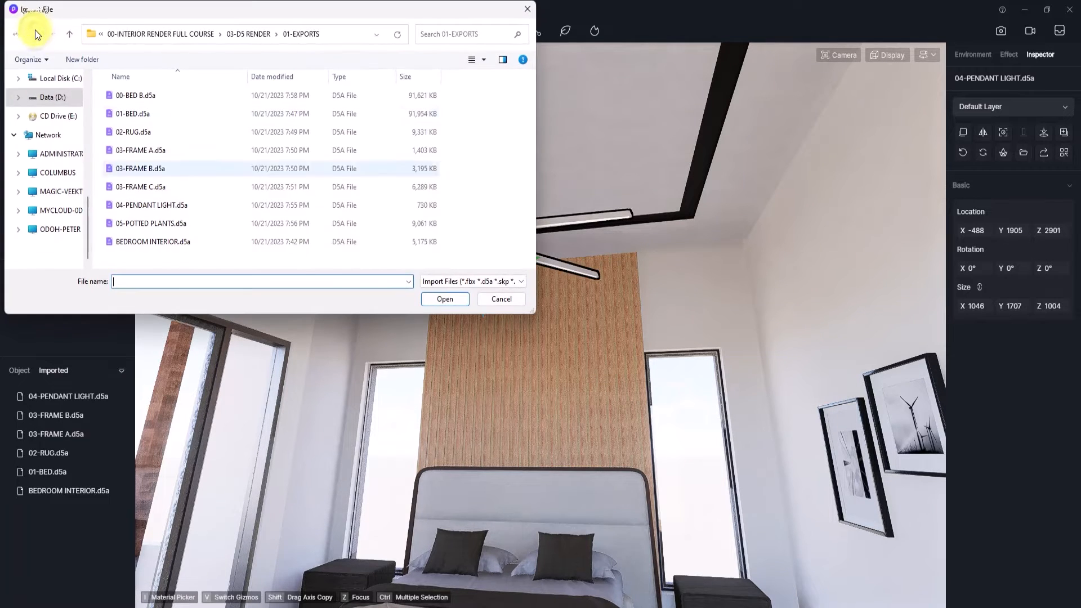
{"action": "left_click", "coordinate": [150, 224]}
{"action": "left_click", "coordinate": [445, 298]}
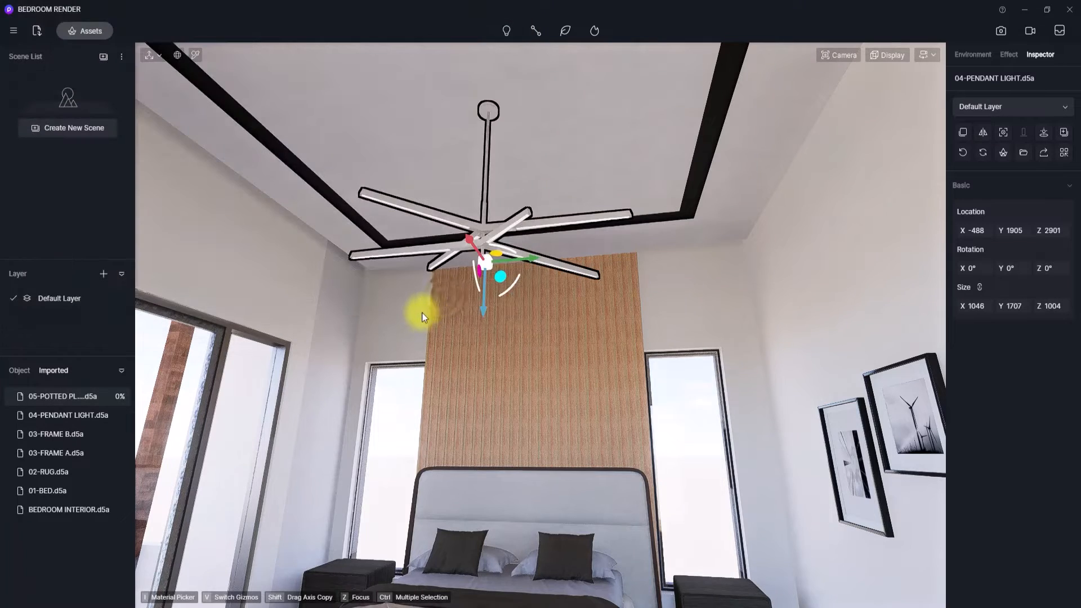
{"action": "right_click_drag", "start_coordinate": [403, 328], "coordinate": [824, 565]}
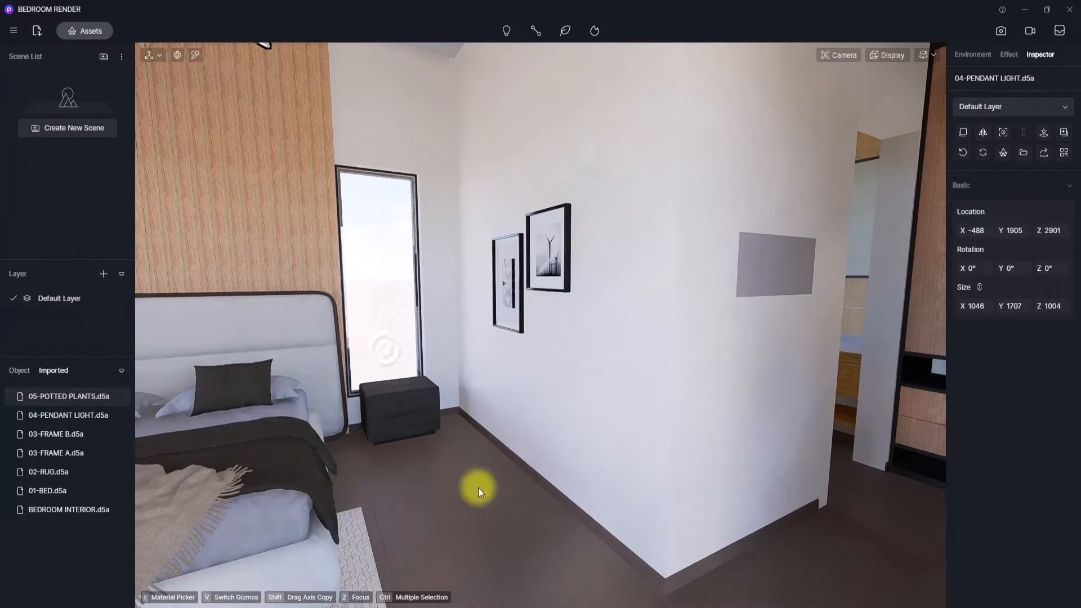
{"action": "left_click", "coordinate": [70, 395]}
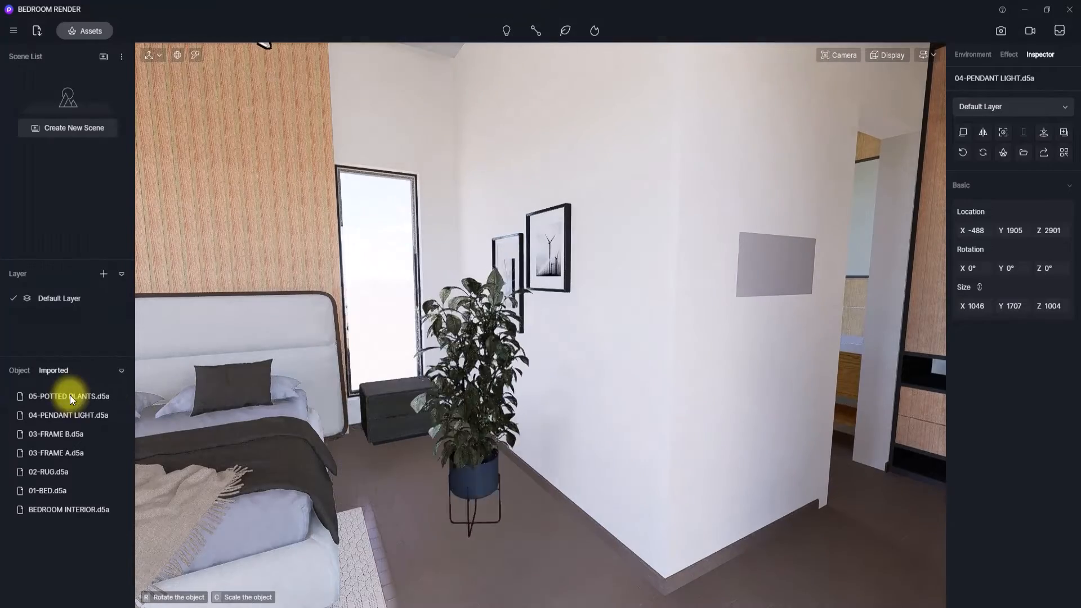
{"action": "left_click", "coordinate": [539, 564]}
{"action": "right_click_drag", "start_coordinate": [538, 564], "coordinate": [341, 326]}
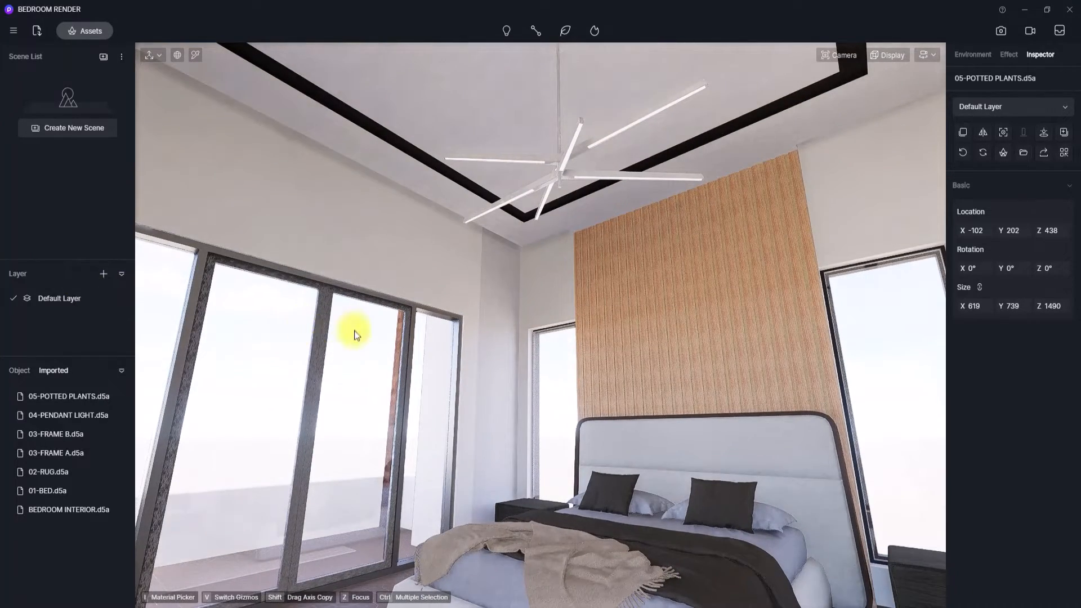
{"action": "right_click_drag", "start_coordinate": [512, 349], "coordinate": [832, 464]}
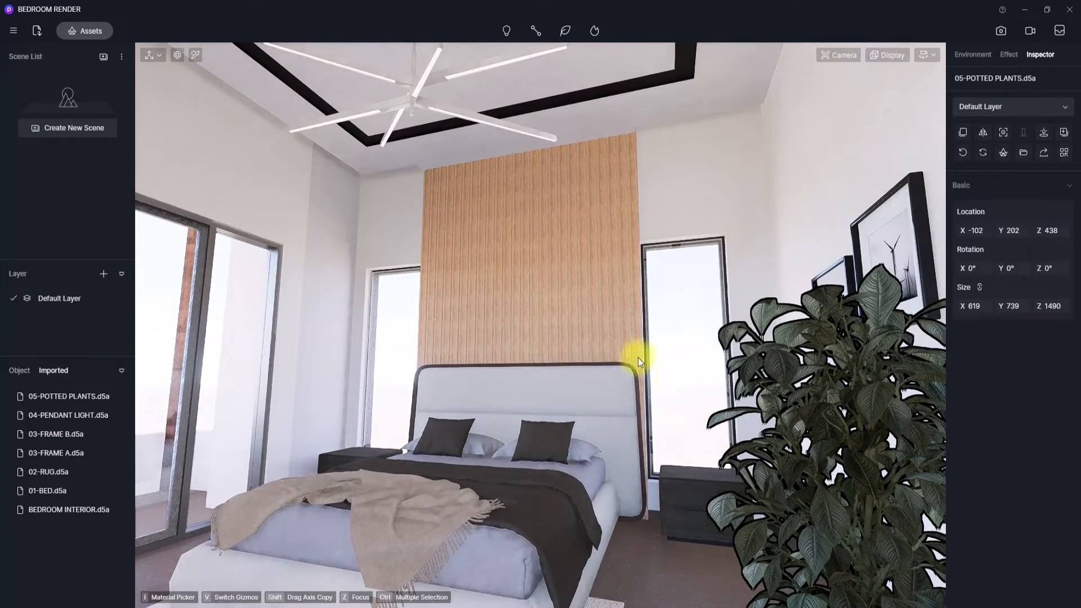
Step: Import 00-BED B.d5a into the project and cancel its placement in the room
{"action": "left_click", "coordinate": [42, 31]}
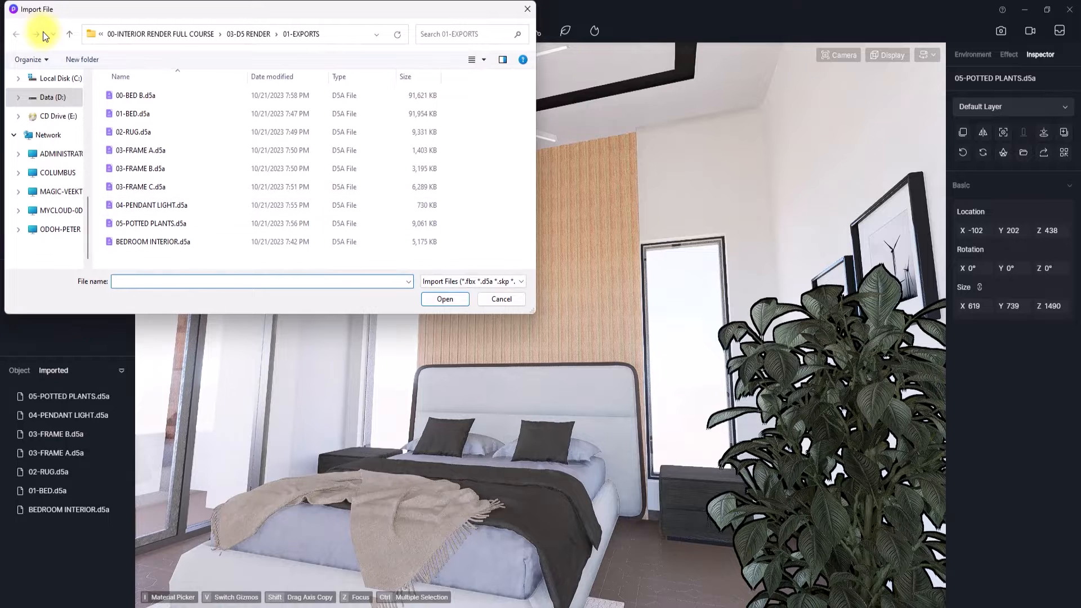
{"action": "left_click", "coordinate": [151, 97]}
{"action": "left_click", "coordinate": [437, 300]}
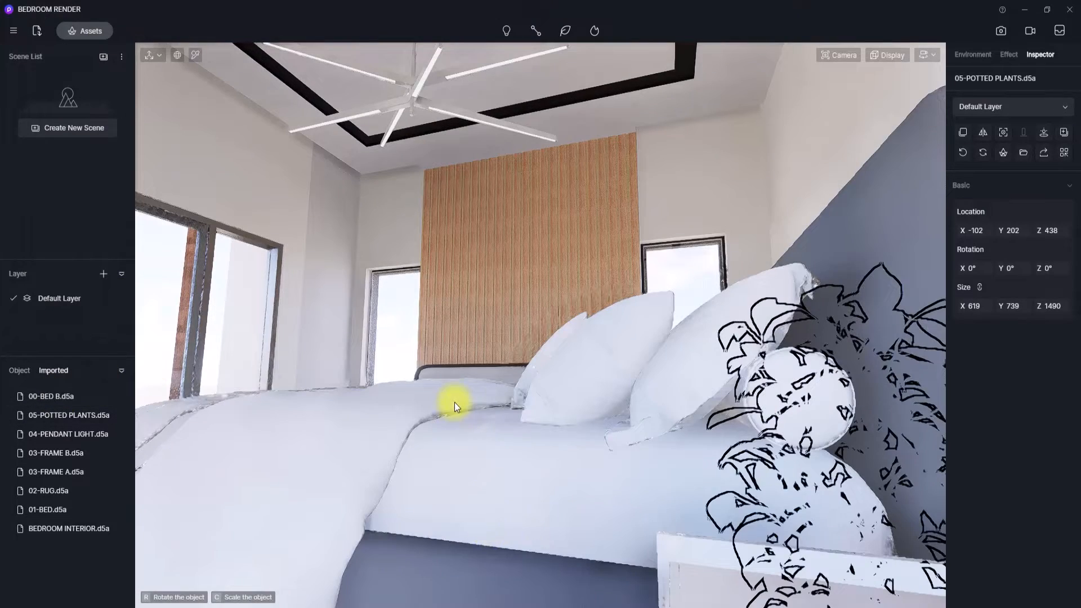
{"action": "left_click", "coordinate": [454, 402]}
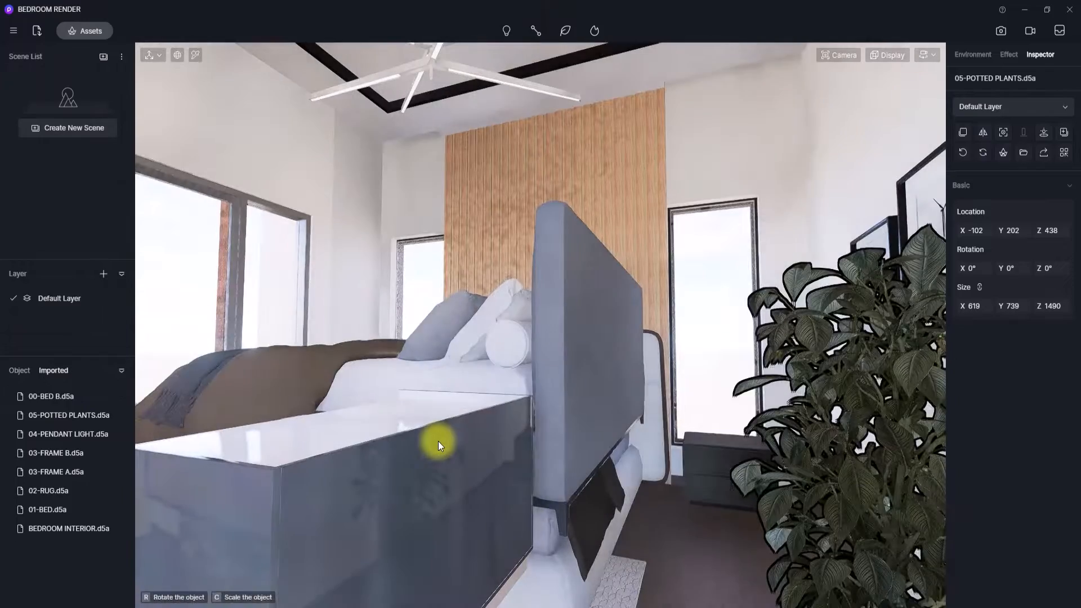
{"action": "right_click_drag", "start_coordinate": [511, 427], "coordinate": [969, 485]}
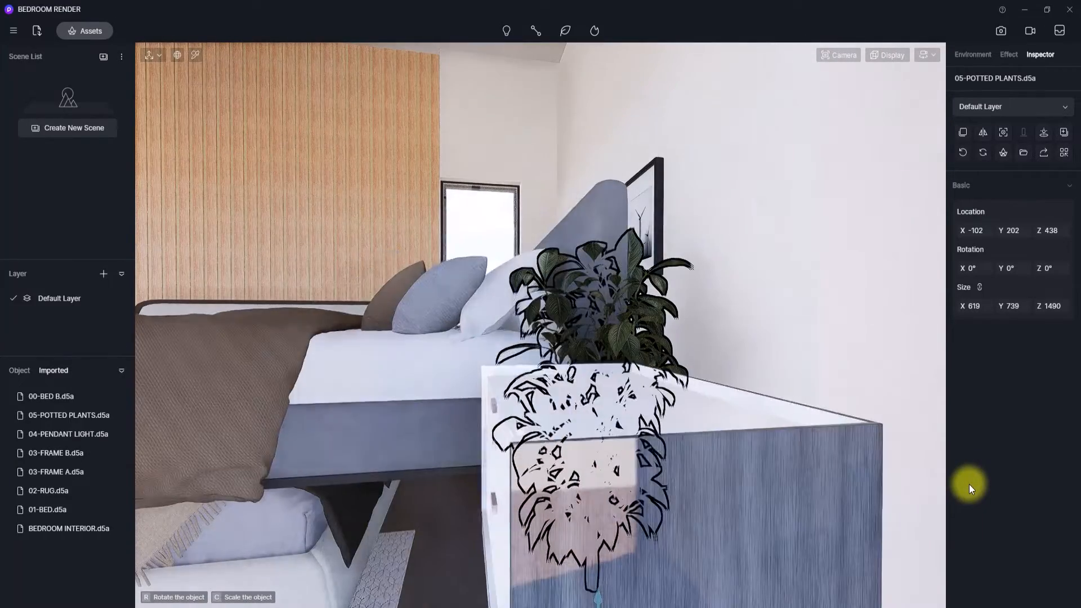
{"action": "right_click_drag", "start_coordinate": [961, 485], "coordinate": [249, 401]}
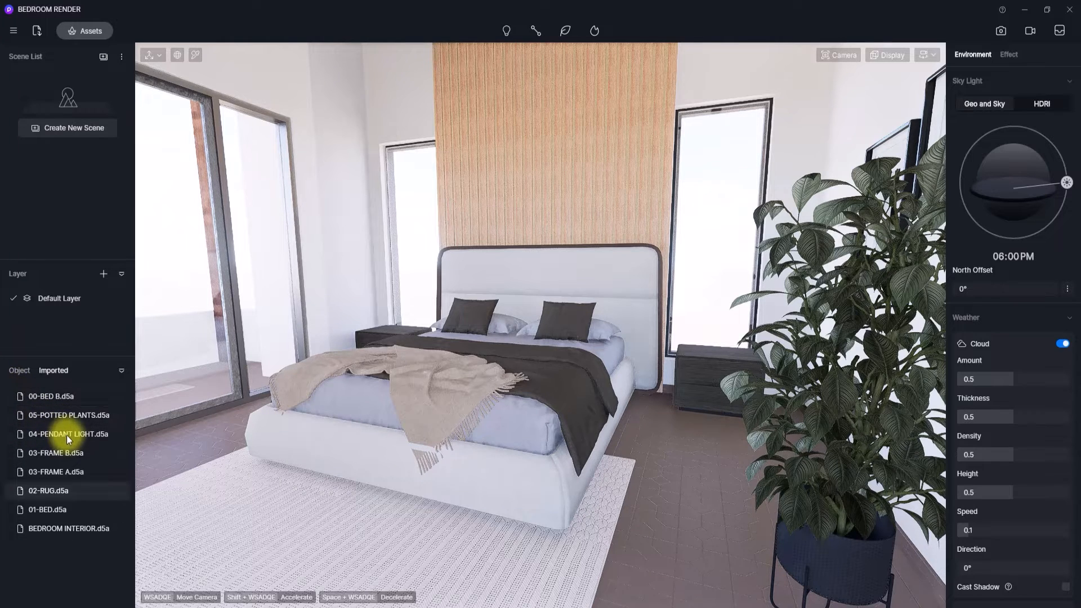
{"action": "left_click", "coordinate": [46, 400]}
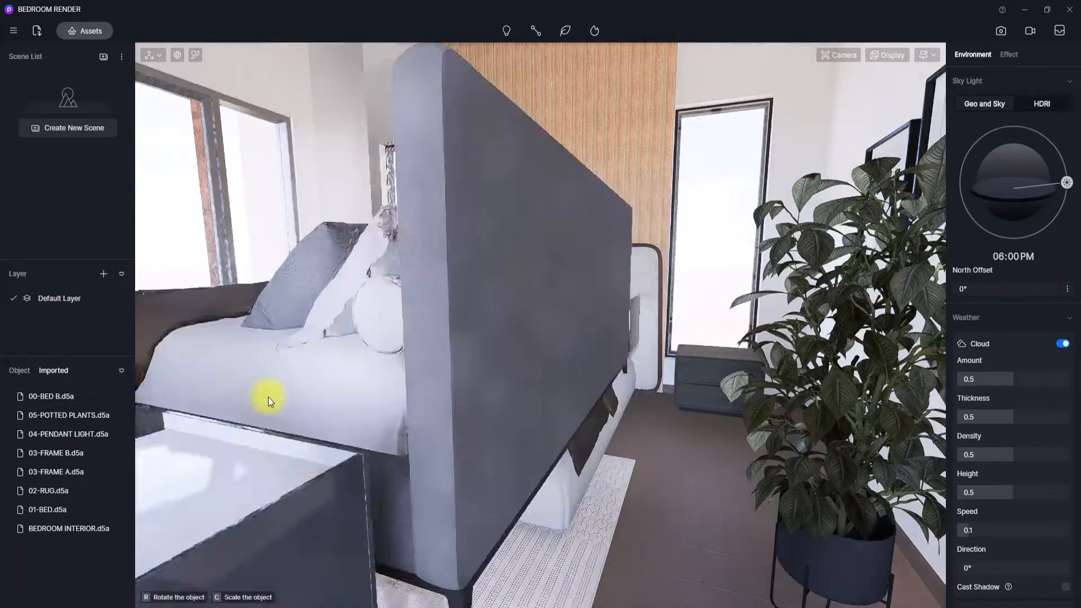
{"action": "key", "text": "Escape"}
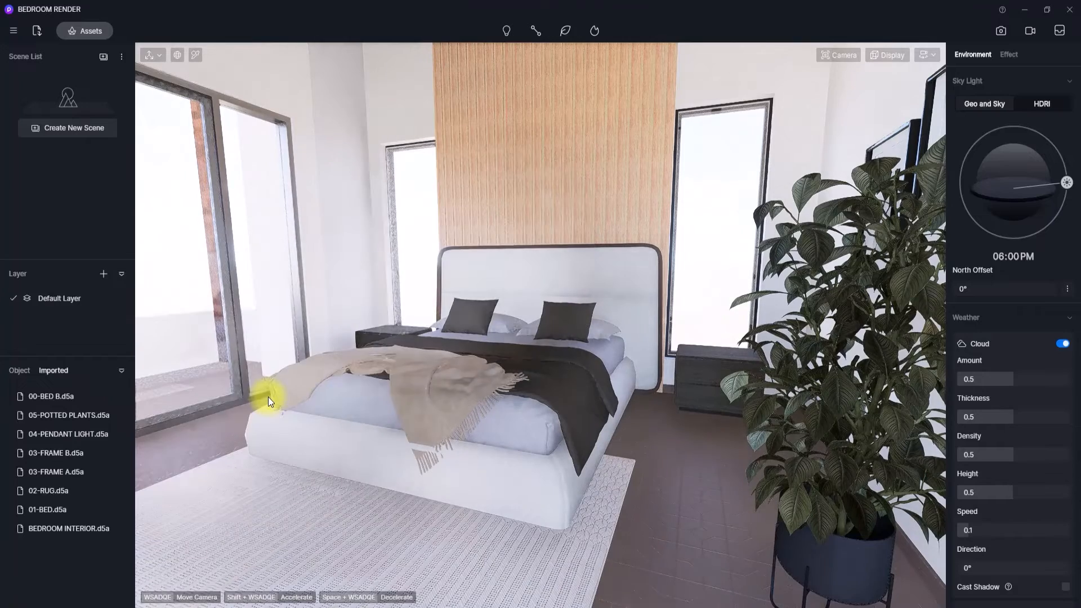
{"action": "left_click", "coordinate": [63, 509]}
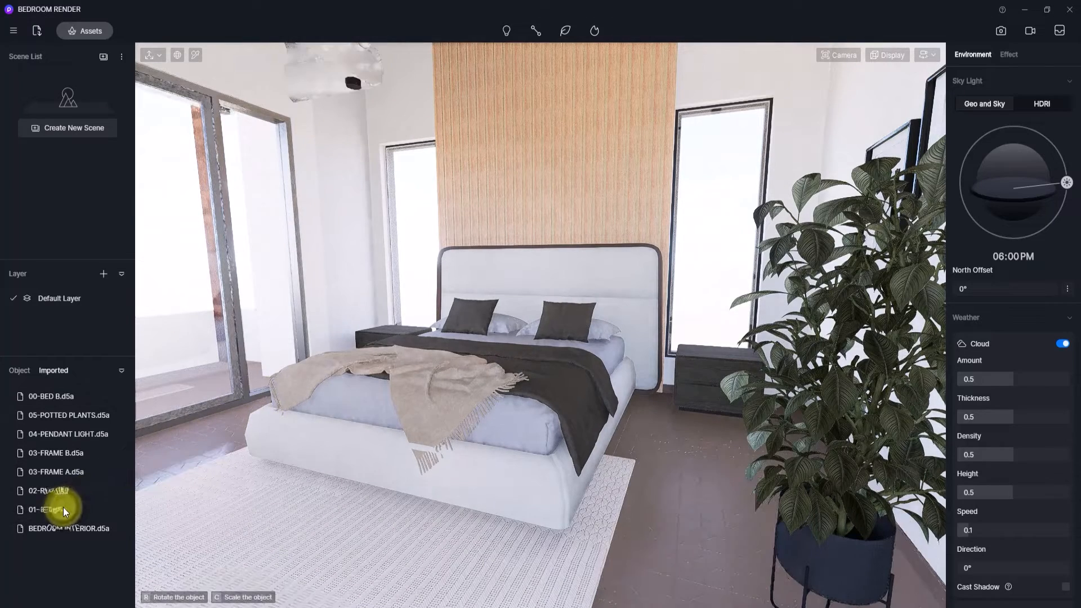
{"action": "left_click", "coordinate": [63, 520]}
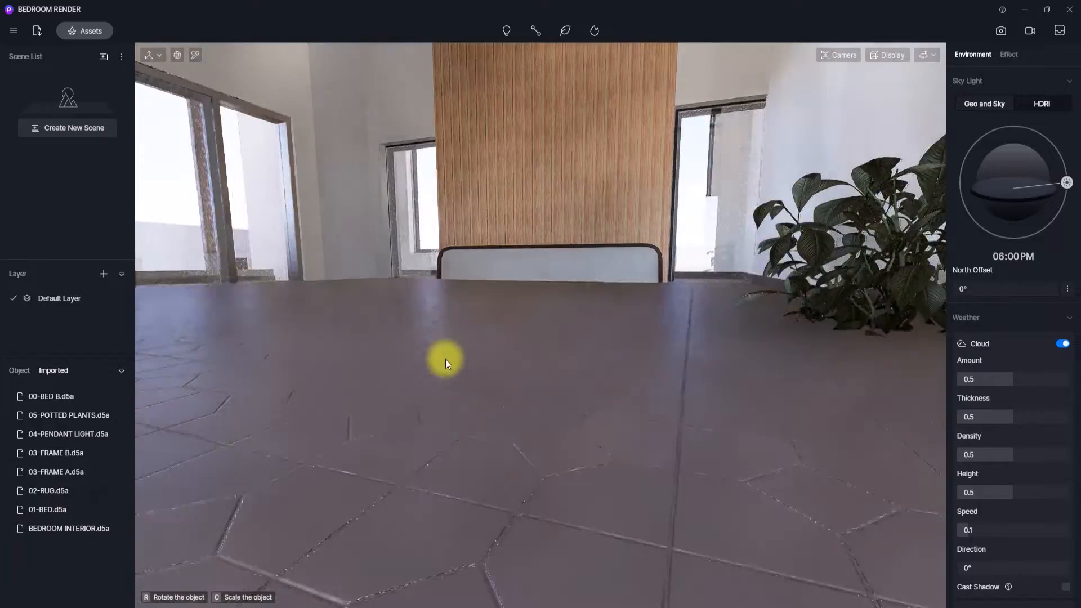
{"action": "left_click", "coordinate": [446, 359]}
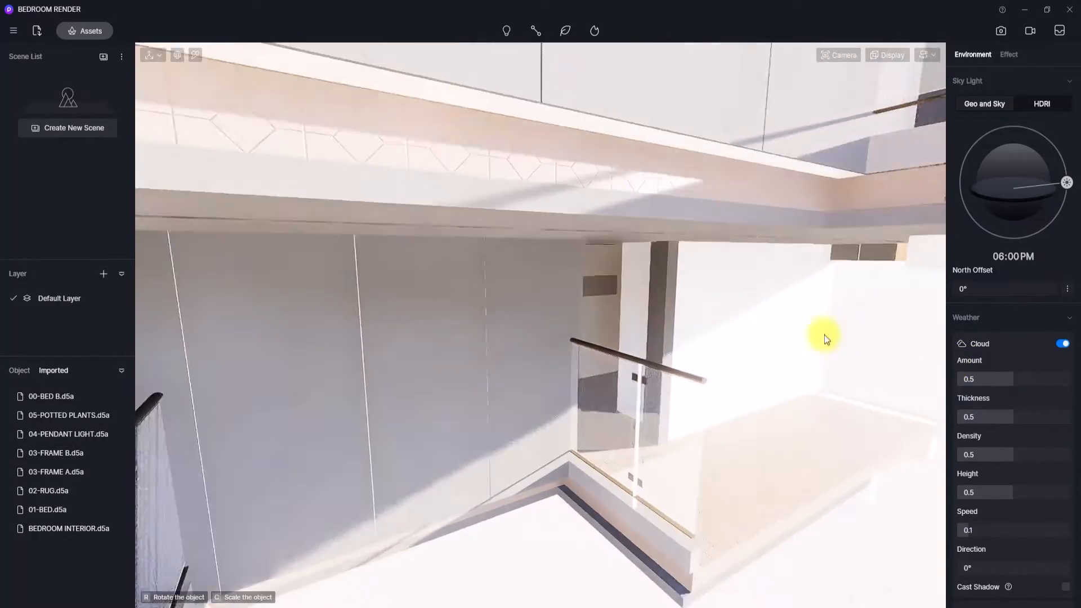
{"action": "scroll", "coordinate": [816, 283], "scroll_direction": "down", "scroll_amount": 5}
{"action": "right_click_drag", "start_coordinate": [559, 275], "coordinate": [701, 270]}
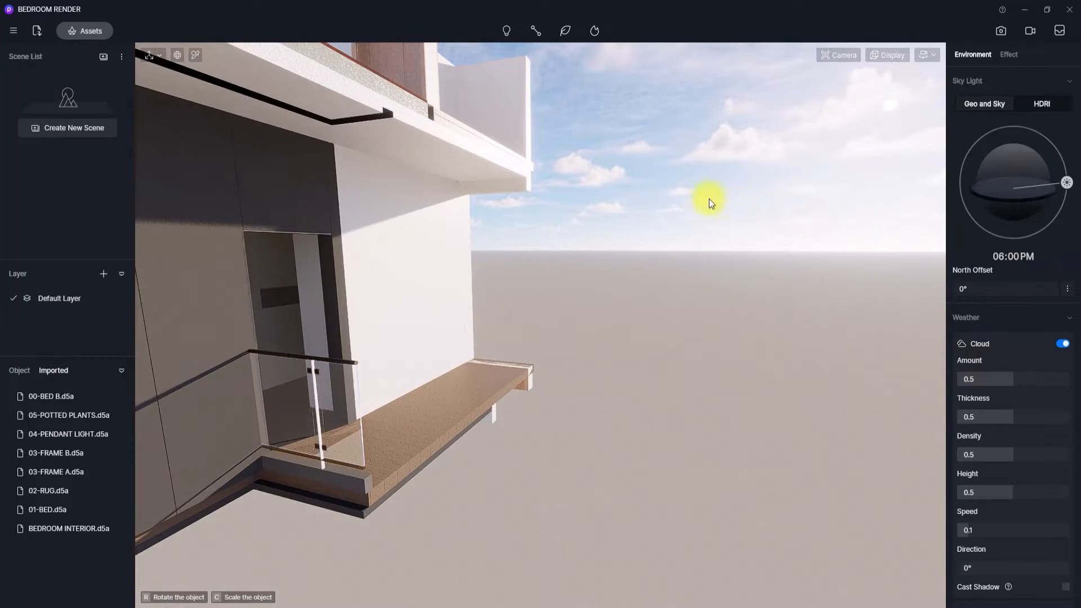
{"action": "scroll", "coordinate": [811, 214], "scroll_direction": "down", "scroll_amount": 5}
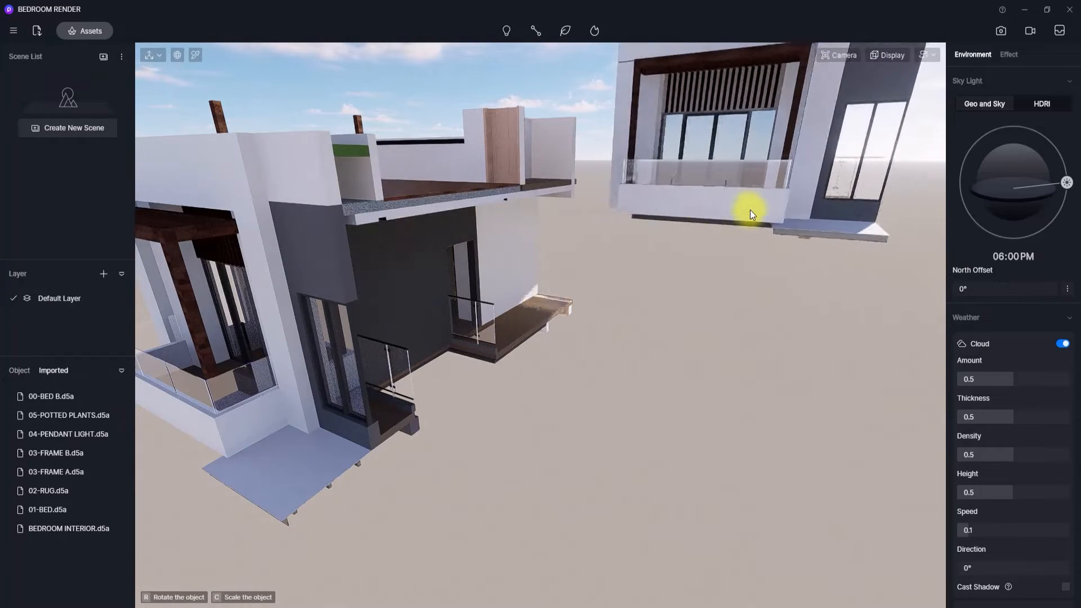
{"action": "key", "text": "Escape"}
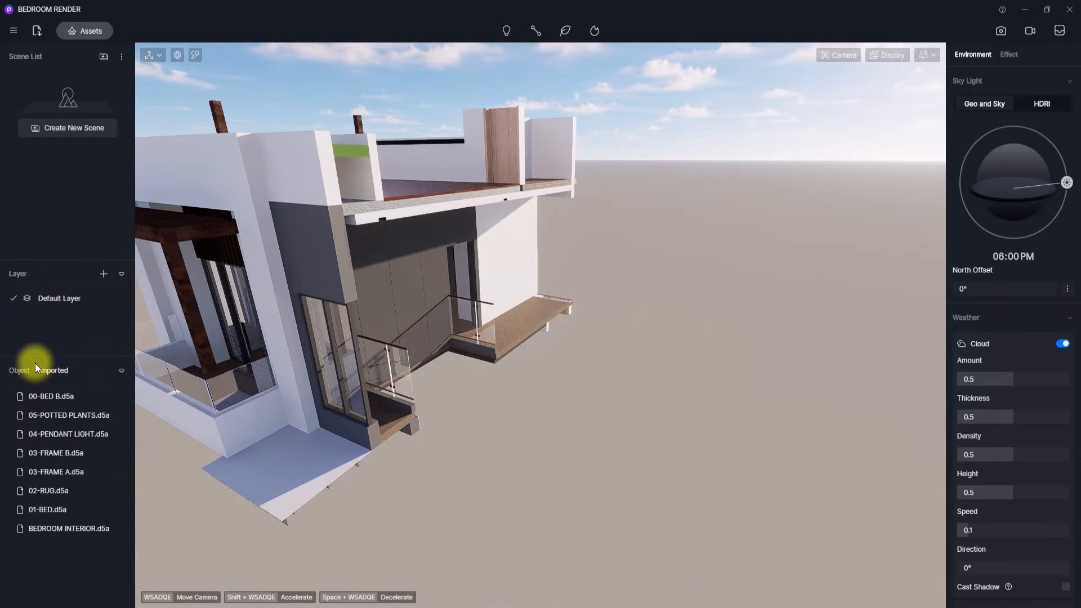
Step: Show the list of placed objects, select the BEDROOM INTERIOR model and hide it
{"action": "left_click", "coordinate": [18, 370]}
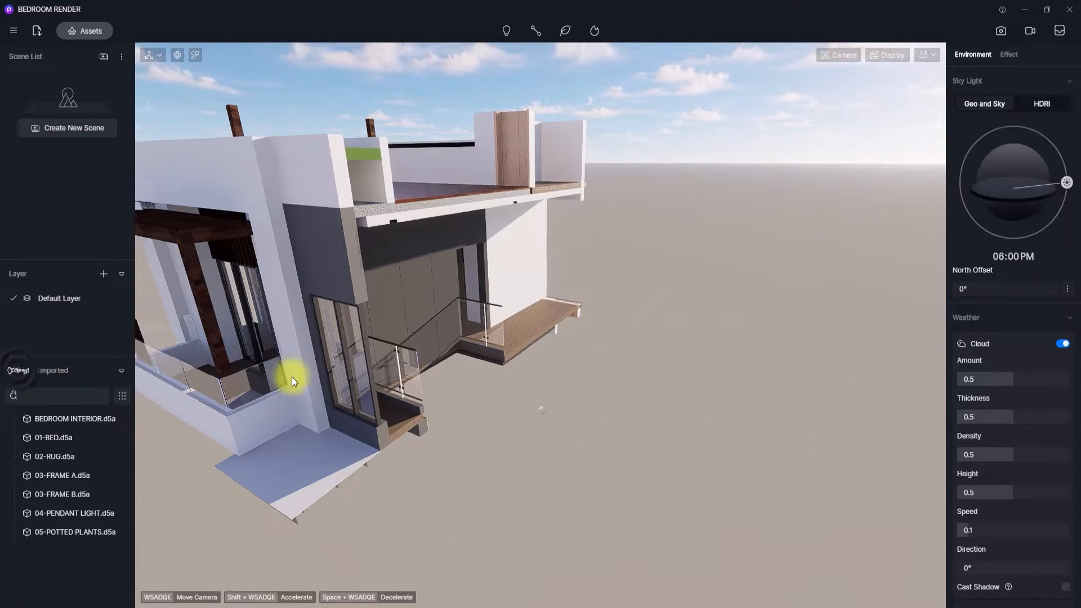
{"action": "right_click_drag", "start_coordinate": [292, 377], "coordinate": [212, 364]}
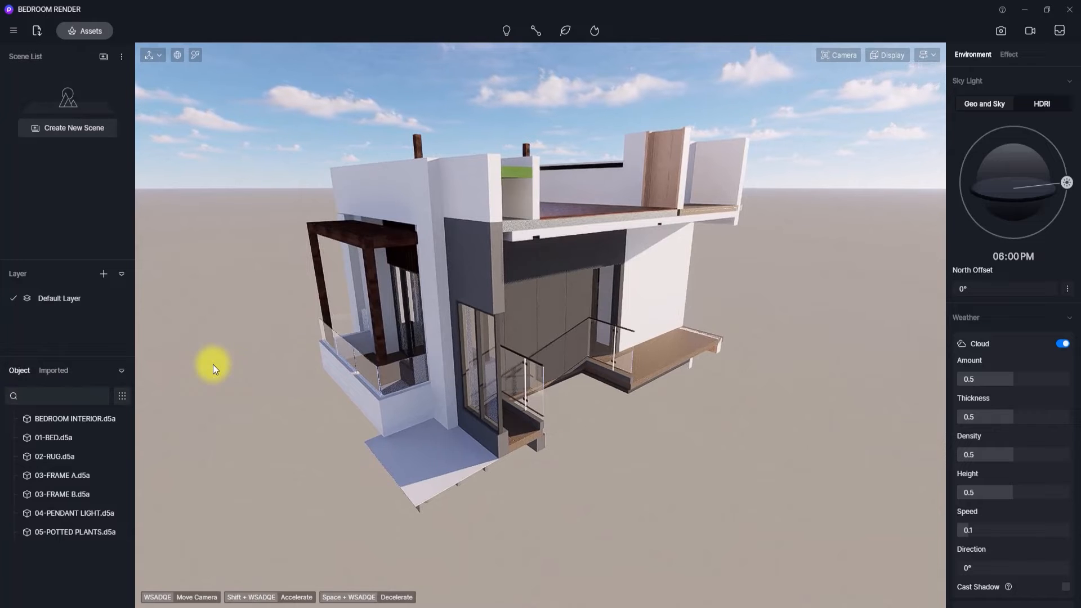
{"action": "left_click", "coordinate": [434, 256]}
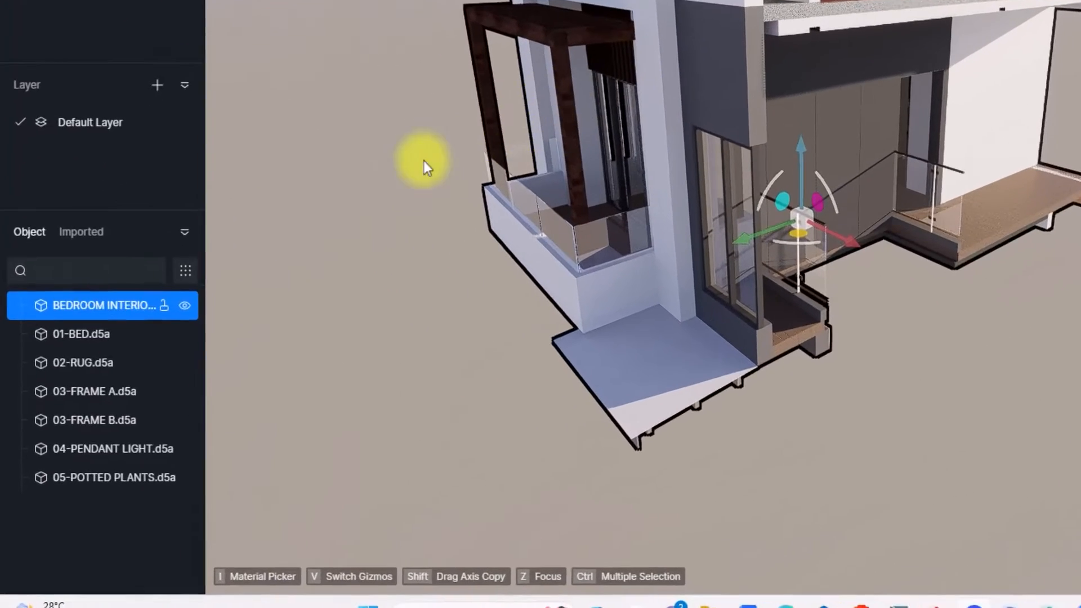
{"action": "left_click", "coordinate": [189, 295]}
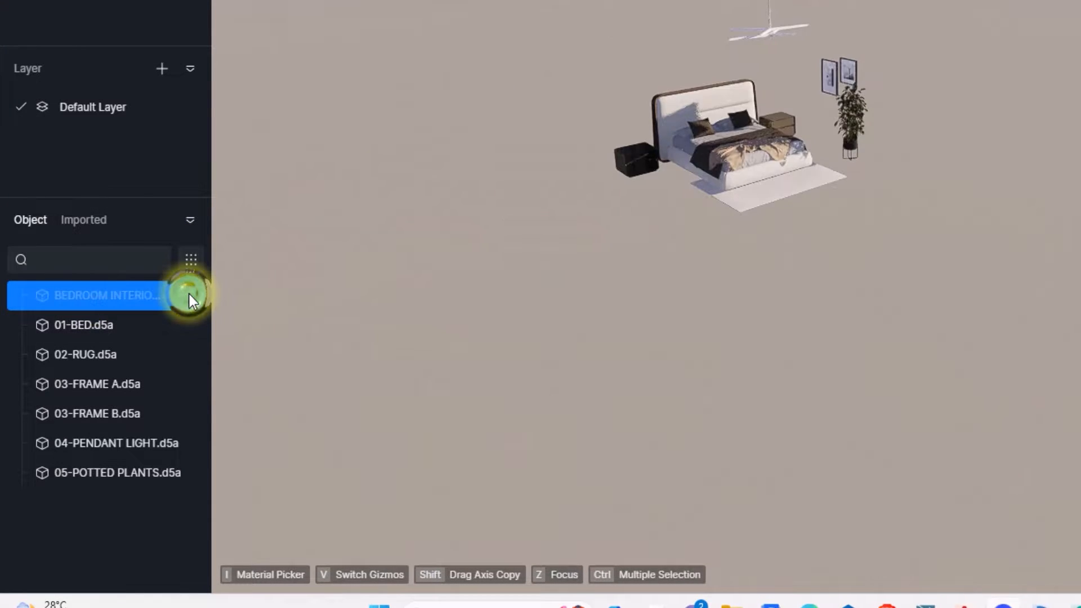
Step: Show the hidden BEDROOM INTERIOR model again, and try deleting it before undoing the deletion
{"action": "left_click", "coordinate": [189, 295]}
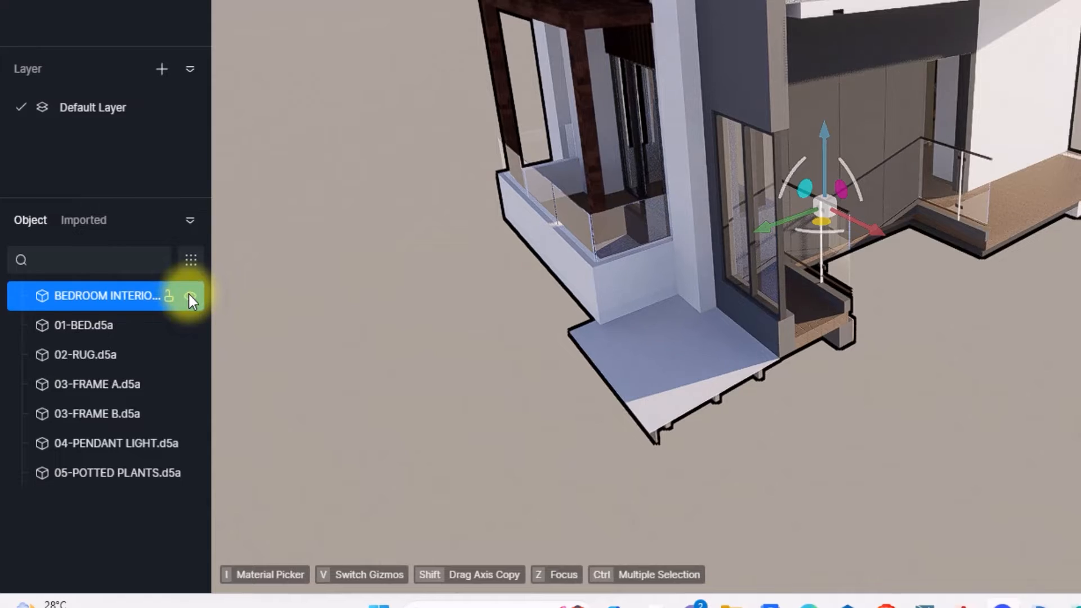
{"action": "key", "text": "Delete"}
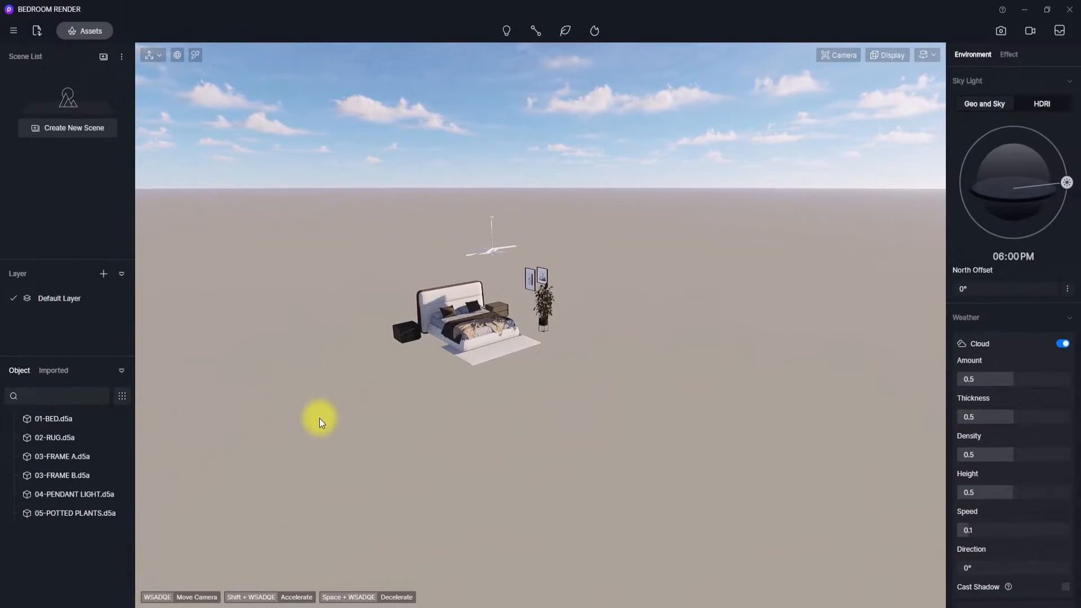
{"action": "key", "text": "ctrl+z"}
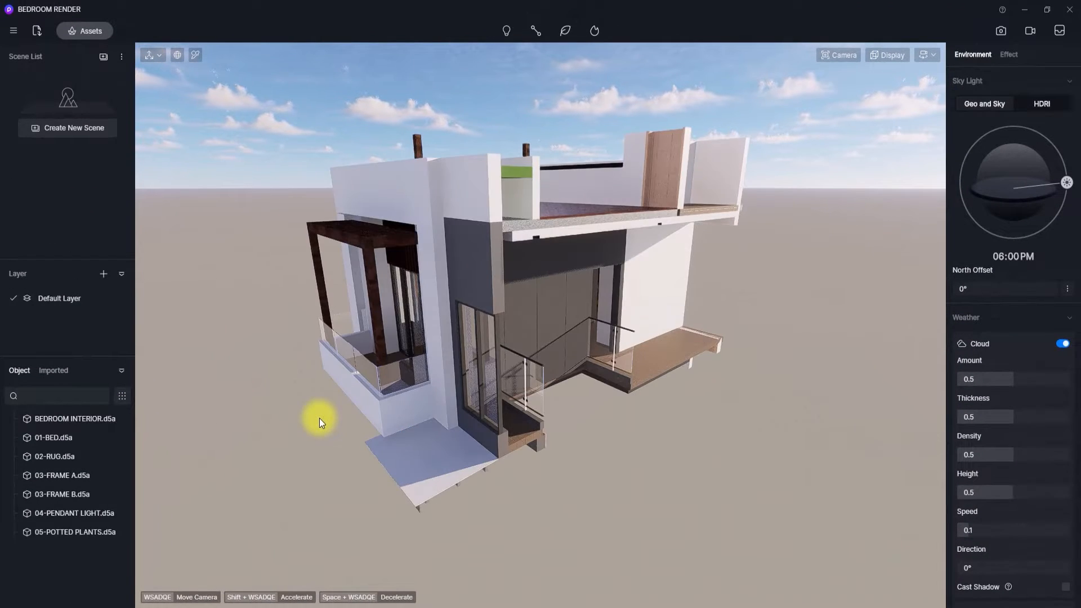
Step: Inspect the placed bed inside the bedroom, checking its throw blanket, bedding and bedside tables from several angles
{"action": "scroll", "coordinate": [337, 414], "scroll_direction": "up", "scroll_amount": 5}
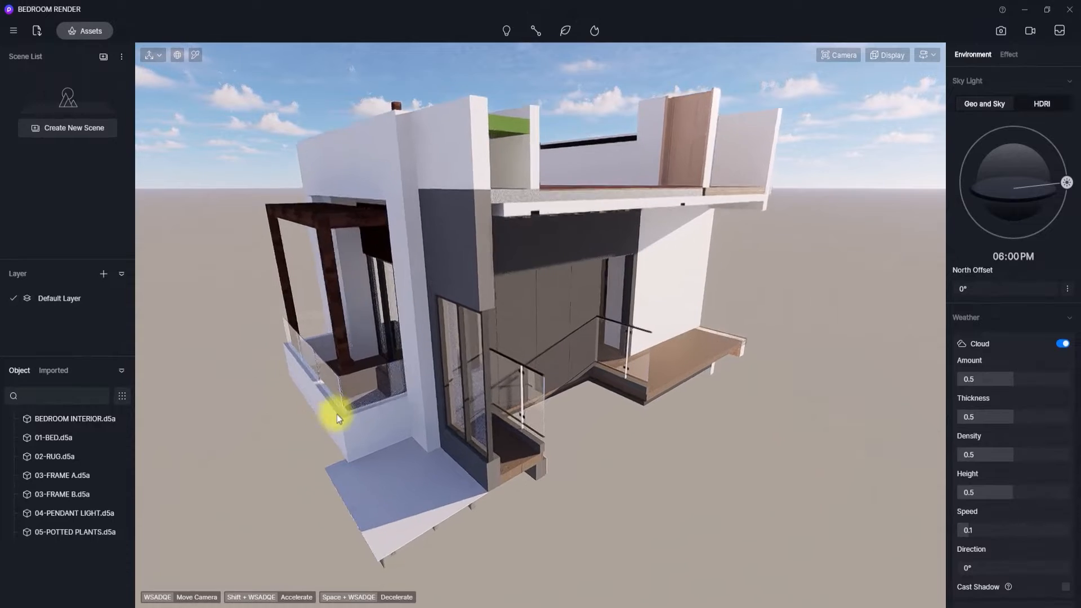
{"action": "scroll", "coordinate": [336, 414], "scroll_direction": "up", "scroll_amount": 2}
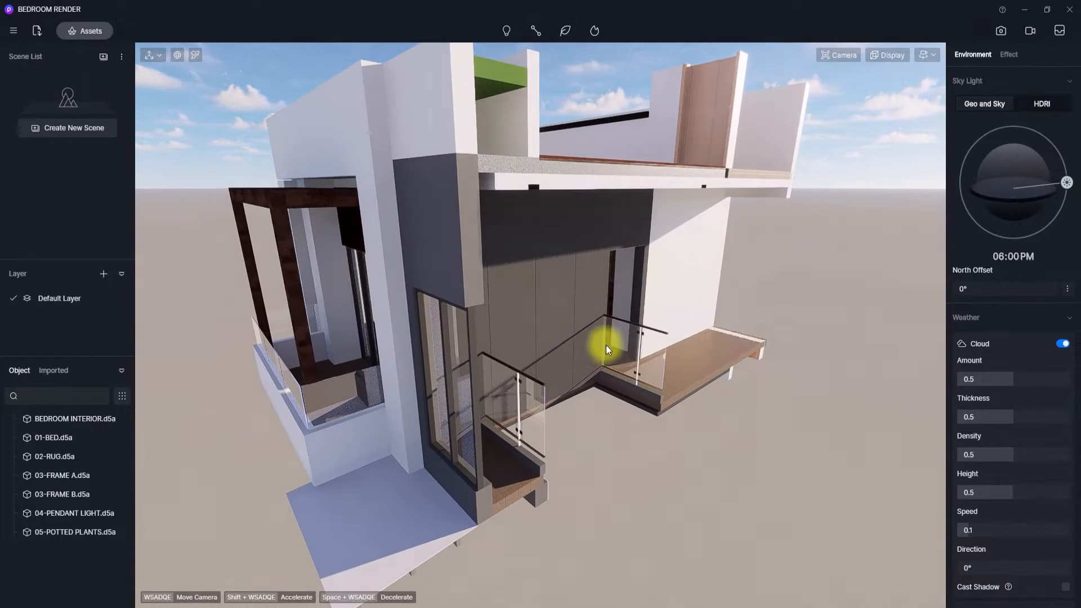
{"action": "right_click_drag", "start_coordinate": [606, 346], "coordinate": [395, 278]}
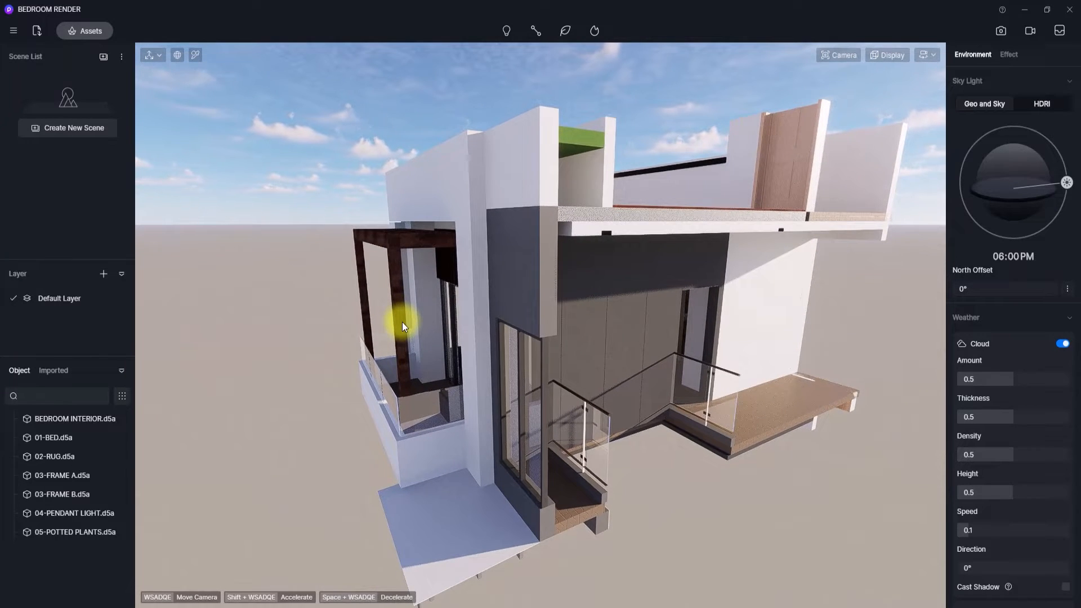
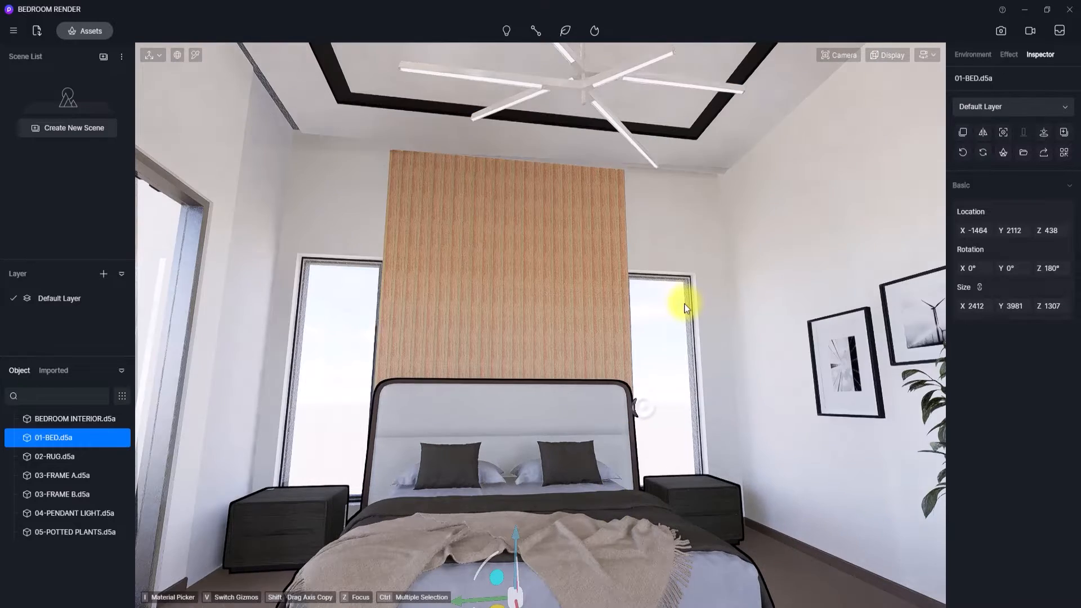
{"action": "scroll", "coordinate": [683, 305], "scroll_direction": "up", "scroll_amount": 2}
{"action": "right_click_drag", "start_coordinate": [658, 336], "coordinate": [498, 445]}
{"action": "scroll", "coordinate": [574, 402], "scroll_direction": "down", "scroll_amount": 3}
{"action": "right_click_drag", "start_coordinate": [577, 400], "coordinate": [677, 519]}
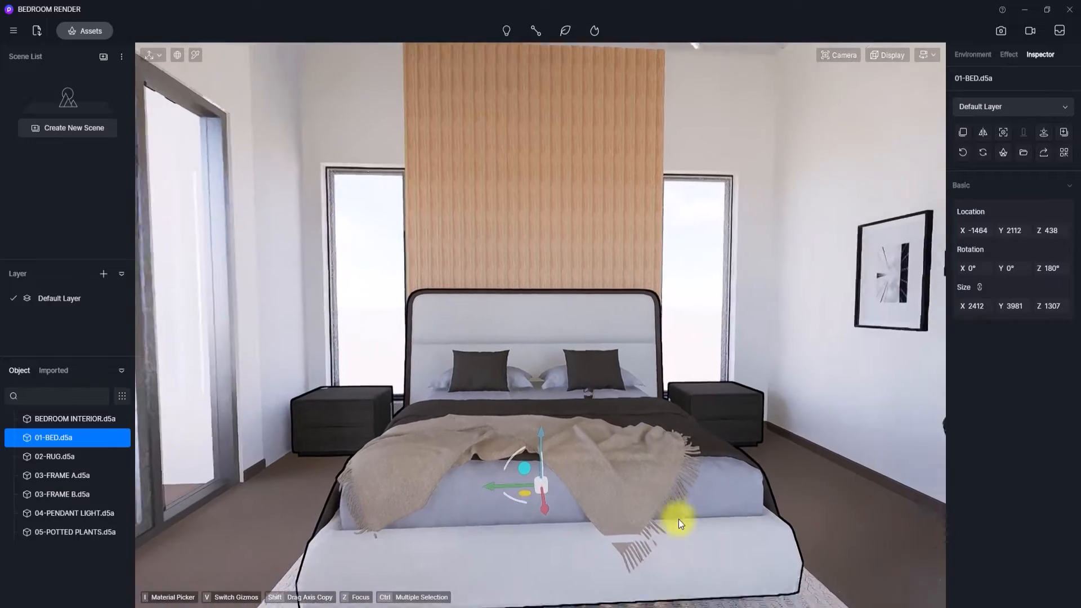
{"action": "scroll", "coordinate": [574, 579], "scroll_direction": "down", "scroll_amount": 3}
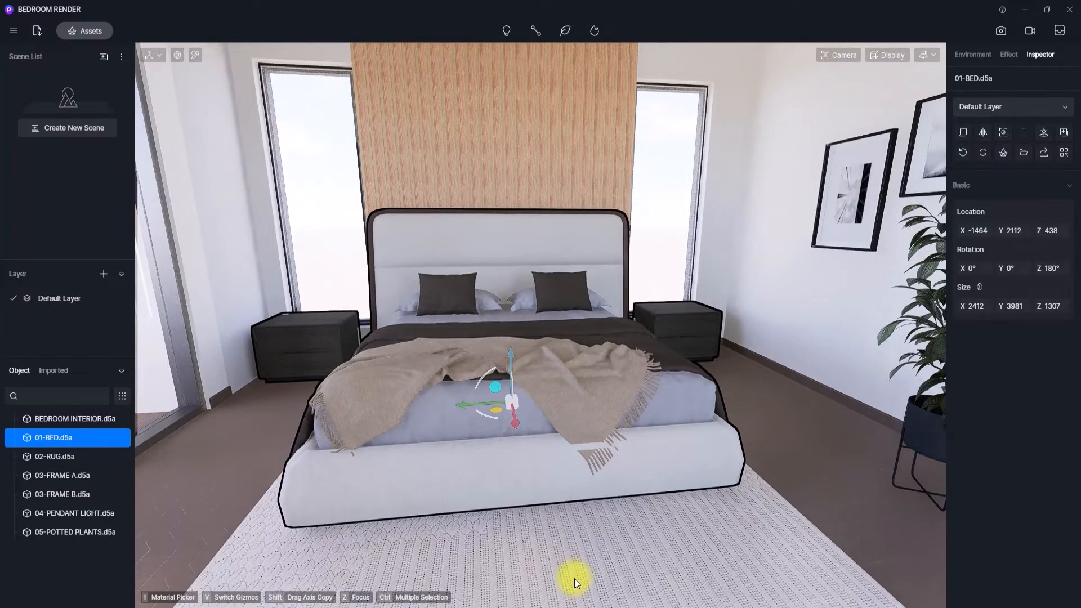
{"action": "scroll", "coordinate": [478, 422], "scroll_direction": "up", "scroll_amount": 5}
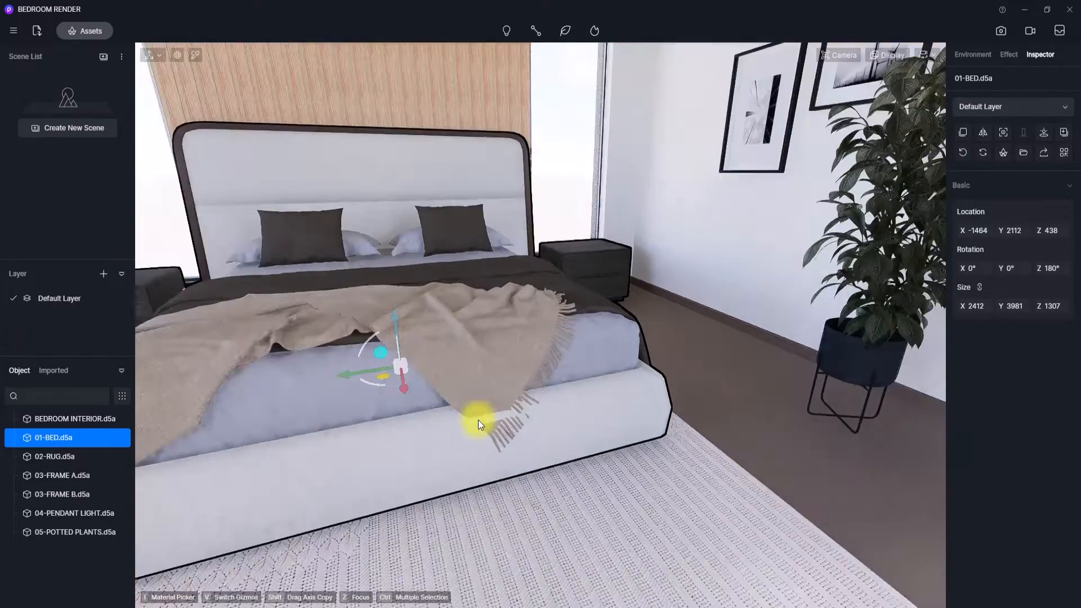
{"action": "middle_click_drag", "start_coordinate": [552, 418], "coordinate": [224, 420]}
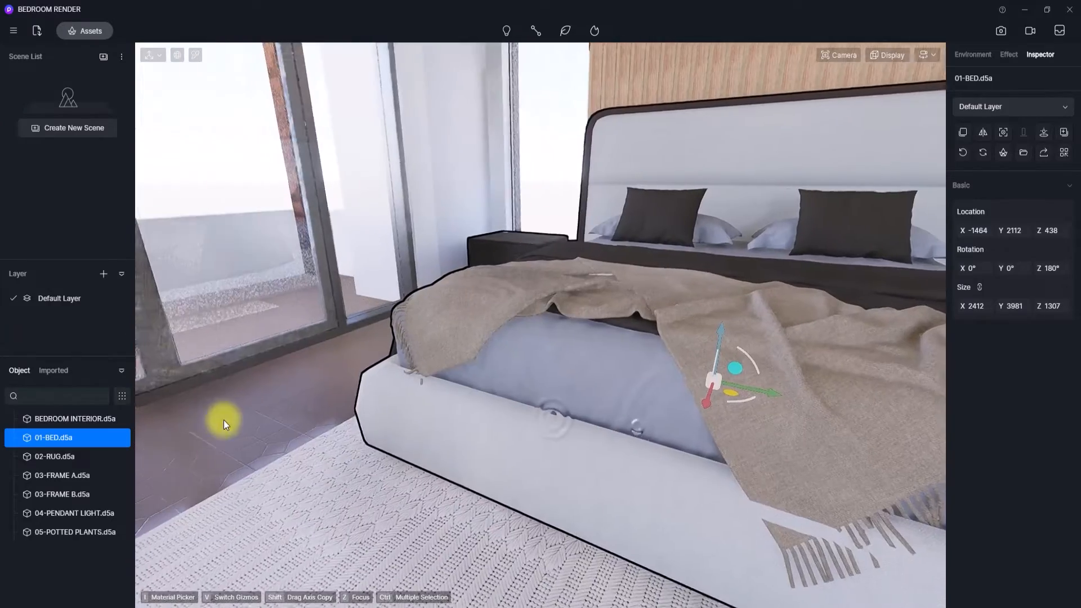
{"action": "middle_click_drag", "start_coordinate": [374, 438], "coordinate": [669, 410]}
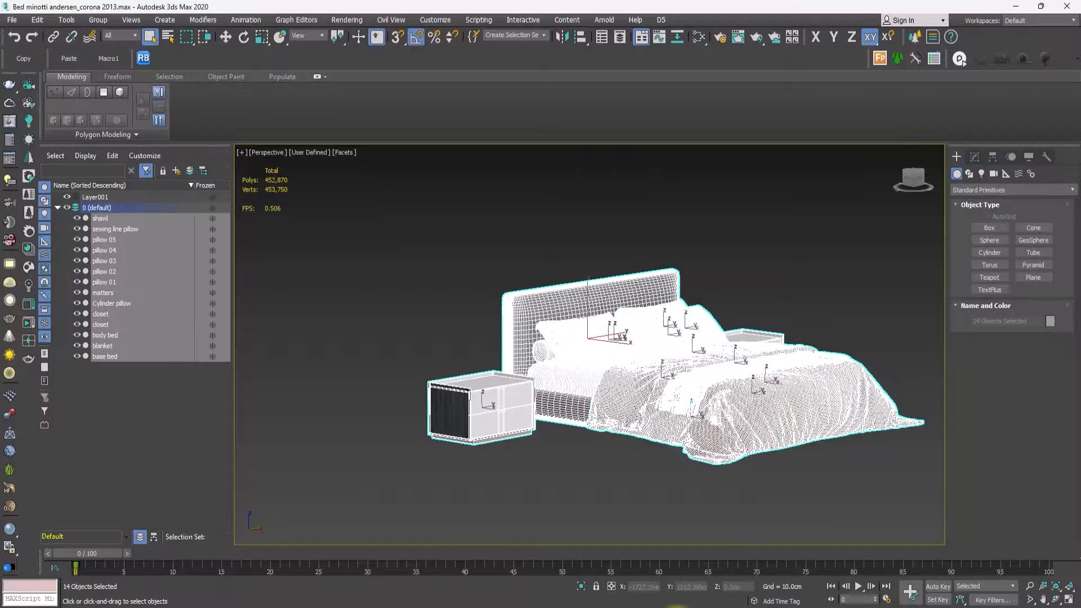
Step: Switch to 3ds Max and browse the 02- 3DS MAX model folder to 01 > Pro 3DSky - Giorgetti Frame Bed 59201
{"action": "key", "text": "alt+Tab"}
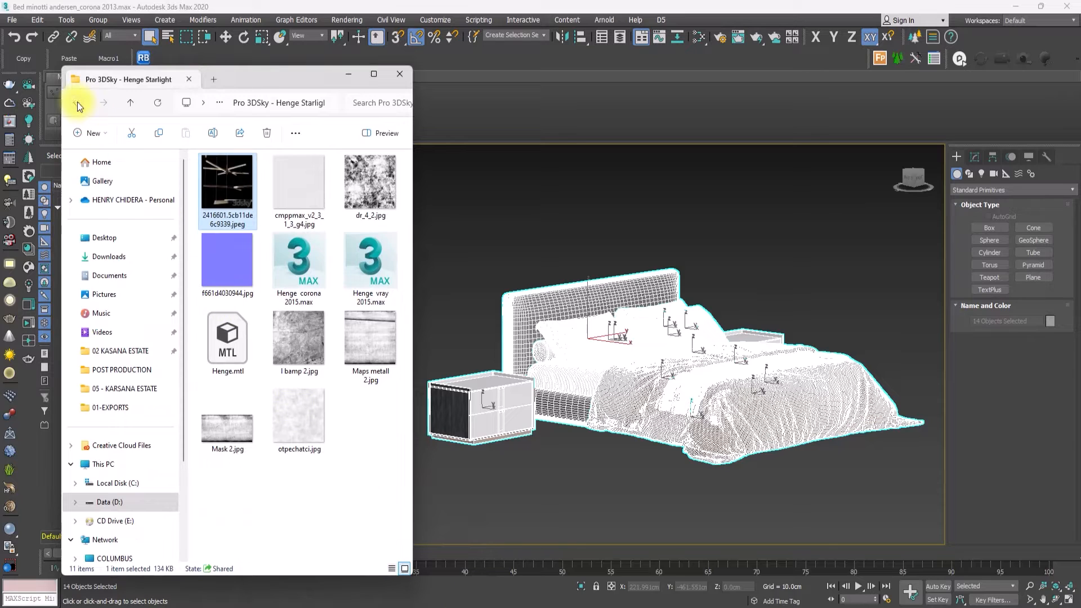
{"action": "left_click", "coordinate": [76, 102]}
{"action": "left_click", "coordinate": [75, 103]}
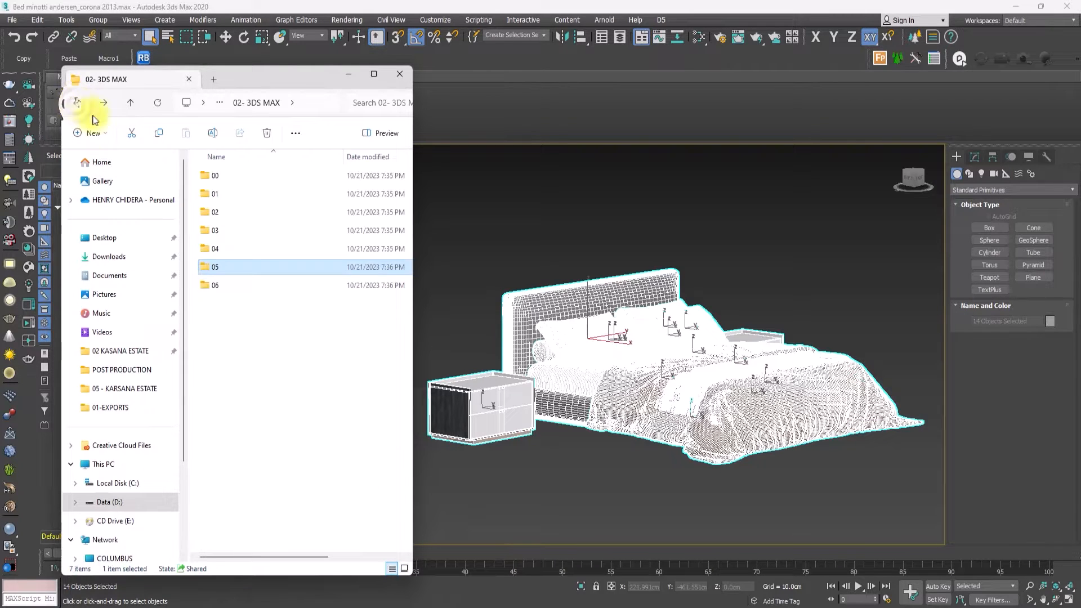
{"action": "double_click", "coordinate": [236, 196]}
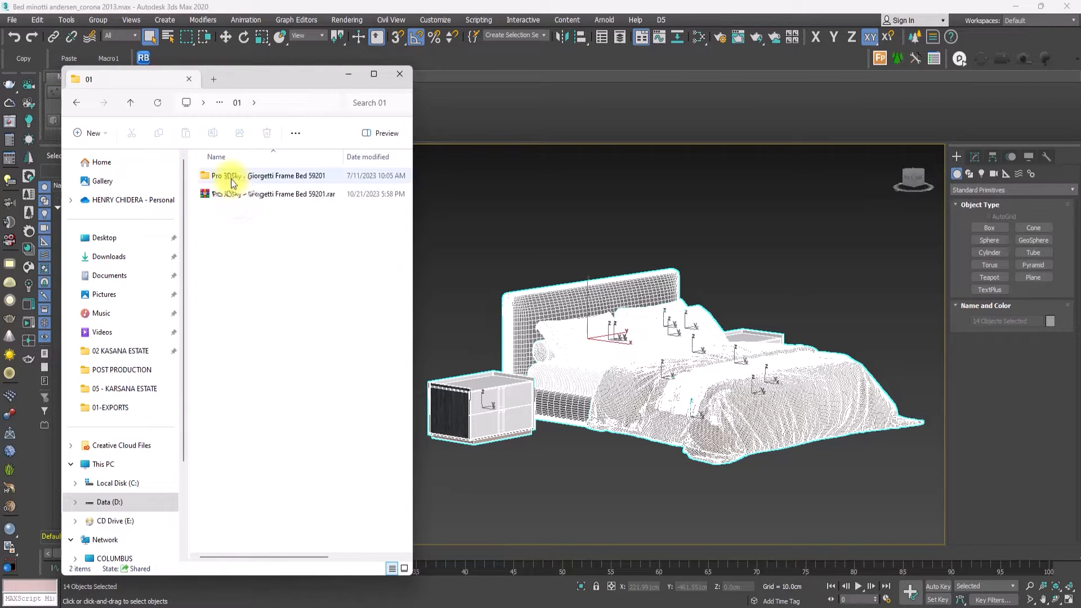
{"action": "double_click", "coordinate": [259, 180]}
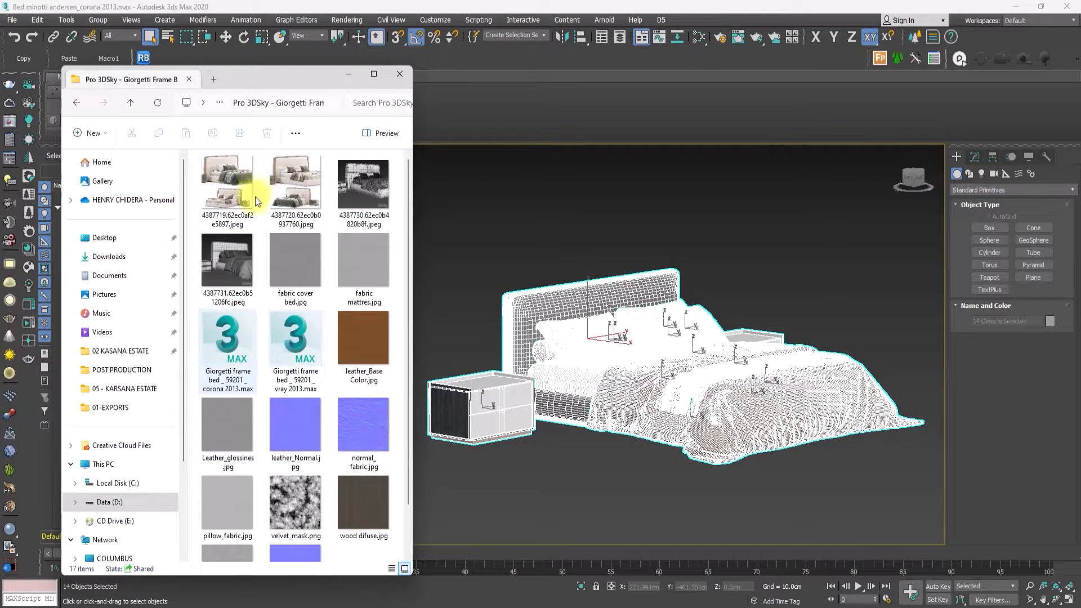
Step: Try to open the Giorgetti frame bed _ 59201 _ corona 2013.max file without saving the current scene
{"action": "left_click_drag", "start_coordinate": [220, 336], "coordinate": [566, 352]}
{"action": "left_click", "coordinate": [609, 363]}
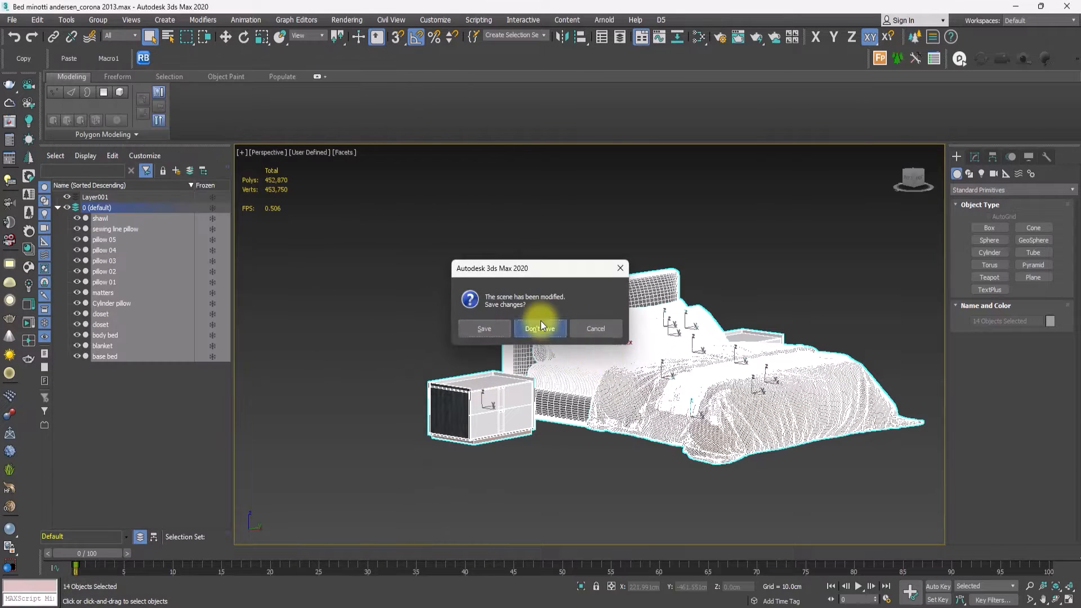
{"action": "left_click", "coordinate": [540, 326]}
{"action": "left_click", "coordinate": [629, 362]}
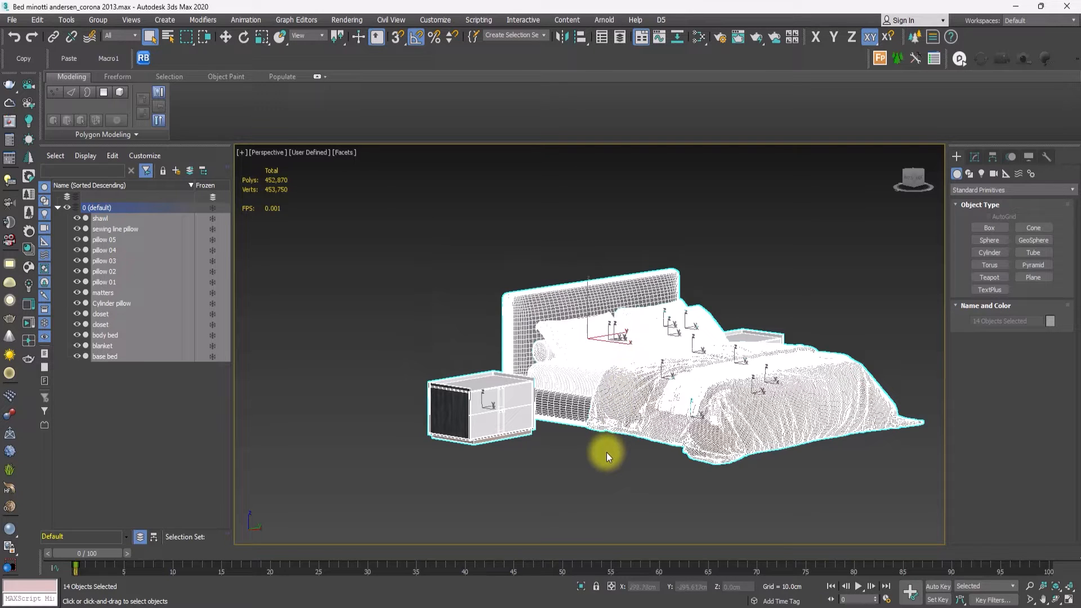
Step: Open the Giorgetti frame bed _ 59201 _ vray 2013.max file from the bed's model folder in 3ds Max
{"action": "key", "text": "alt+Tab"}
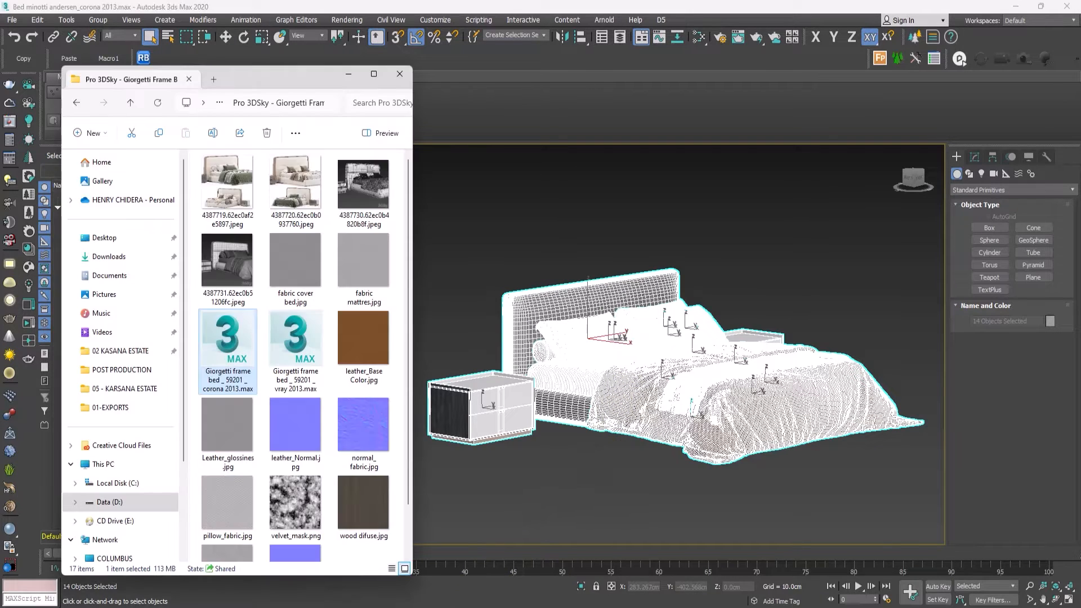
{"action": "left_click", "coordinate": [294, 362]}
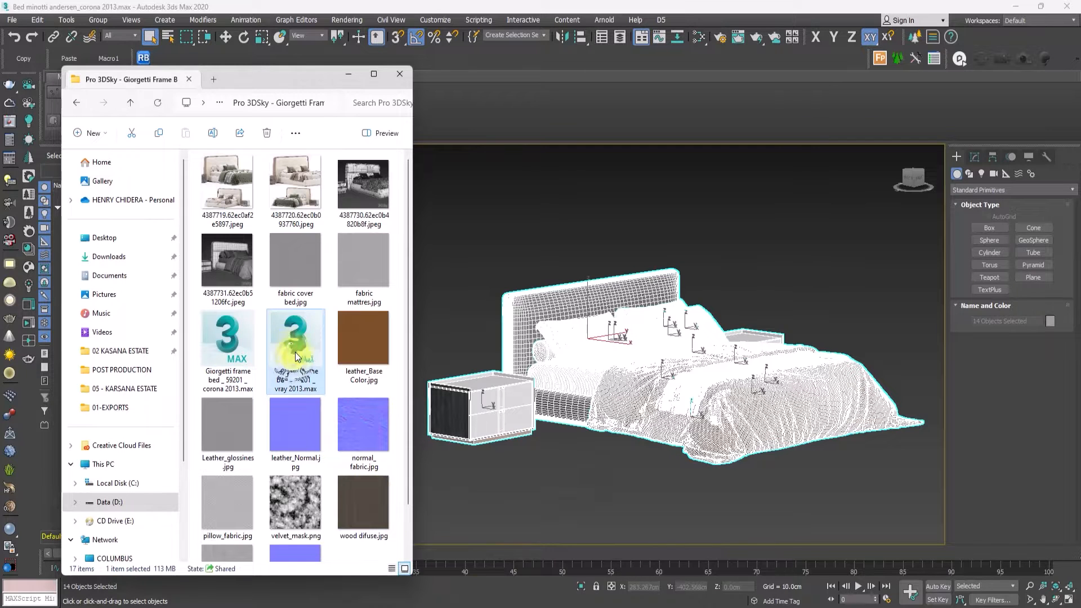
{"action": "left_click_drag", "start_coordinate": [296, 355], "coordinate": [629, 405]}
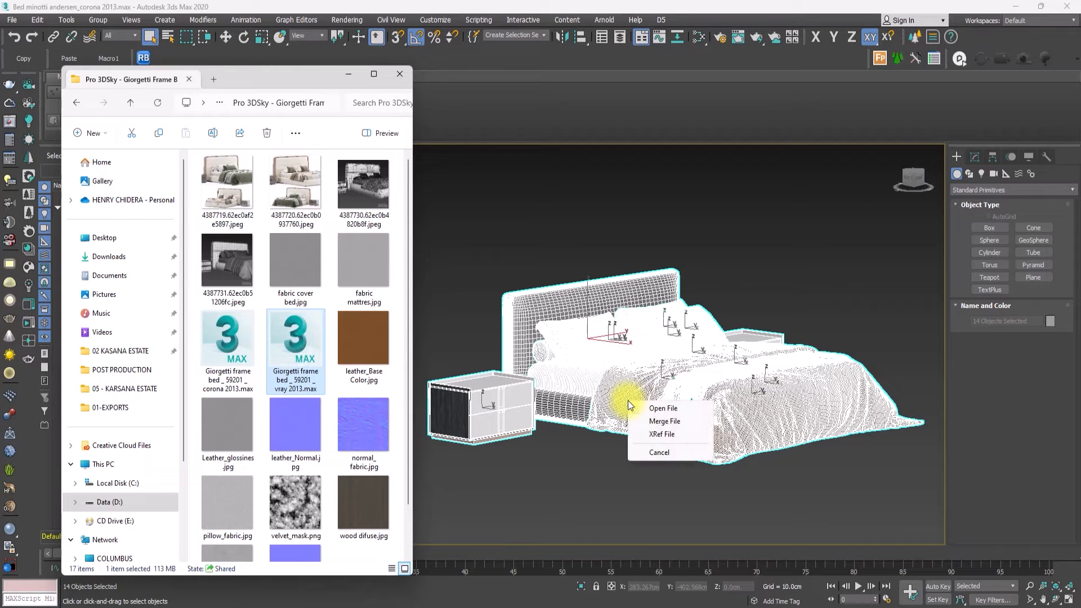
{"action": "left_click", "coordinate": [668, 408]}
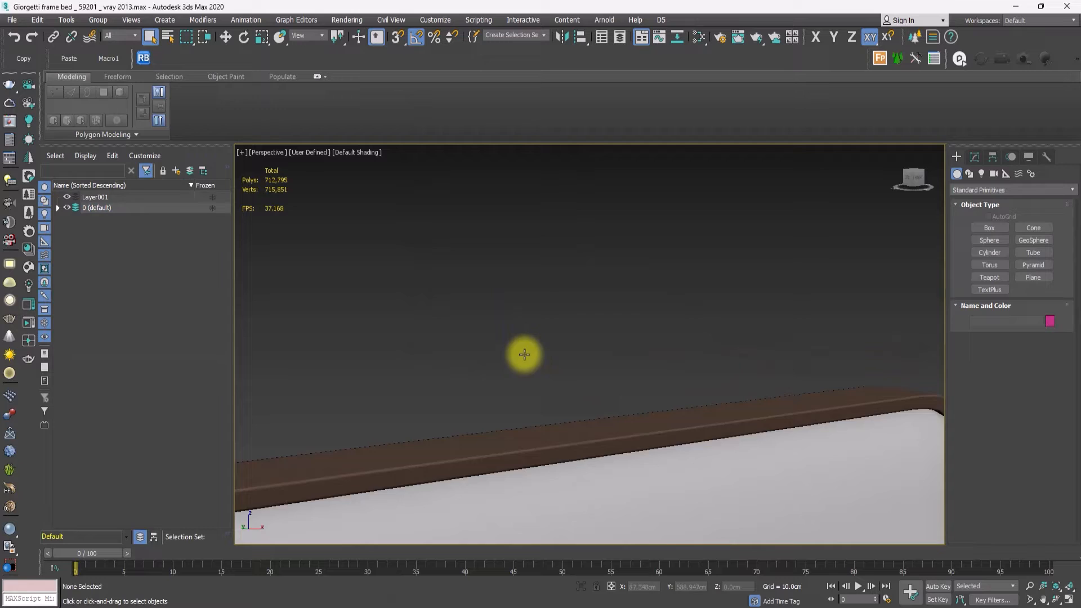
Step: Shift the throw blanket (shawl bed 01) slightly along the Y axis to about X -231.92, Y -107.90 cm
{"action": "middle_click_drag", "start_coordinate": [524, 354], "coordinate": [519, 309]}
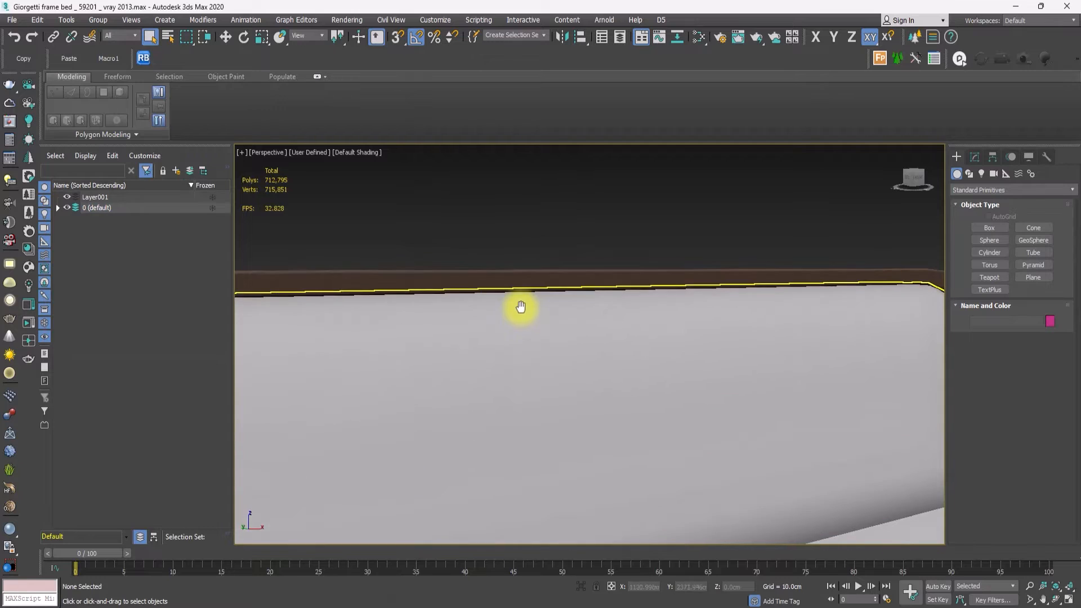
{"action": "scroll", "coordinate": [519, 309], "scroll_direction": "down", "scroll_amount": 4}
{"action": "middle_click_drag", "start_coordinate": [594, 498], "coordinate": [599, 462]}
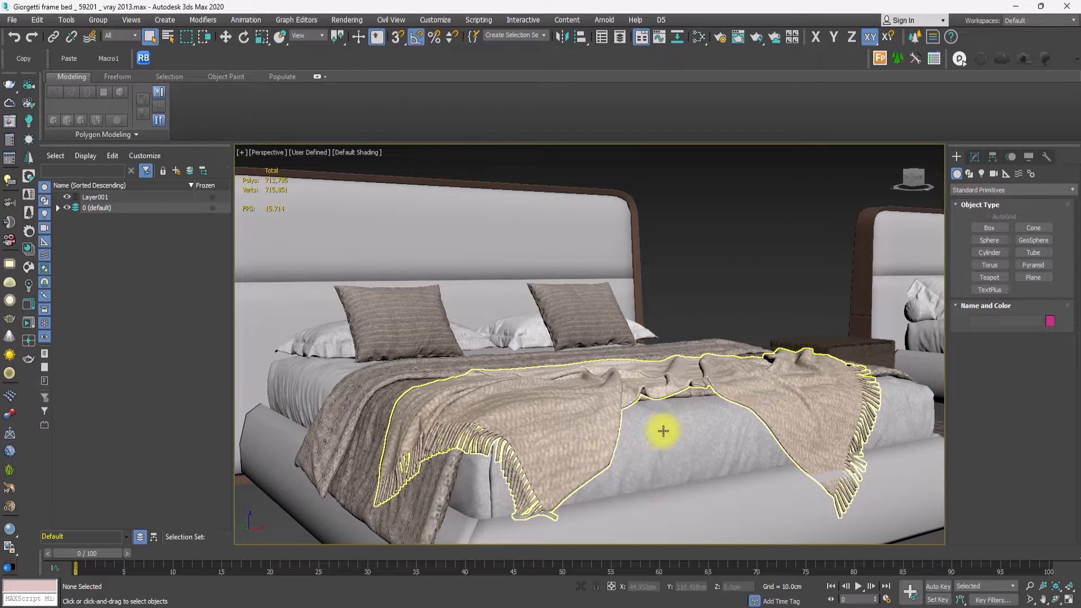
{"action": "left_click", "coordinate": [752, 382]}
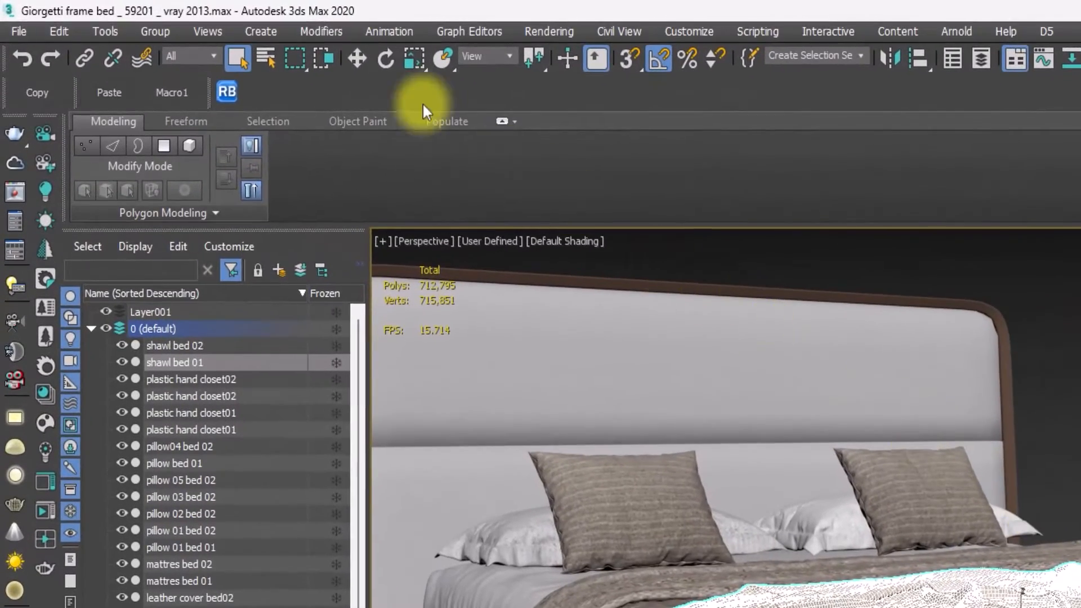
{"action": "left_click", "coordinate": [362, 63]}
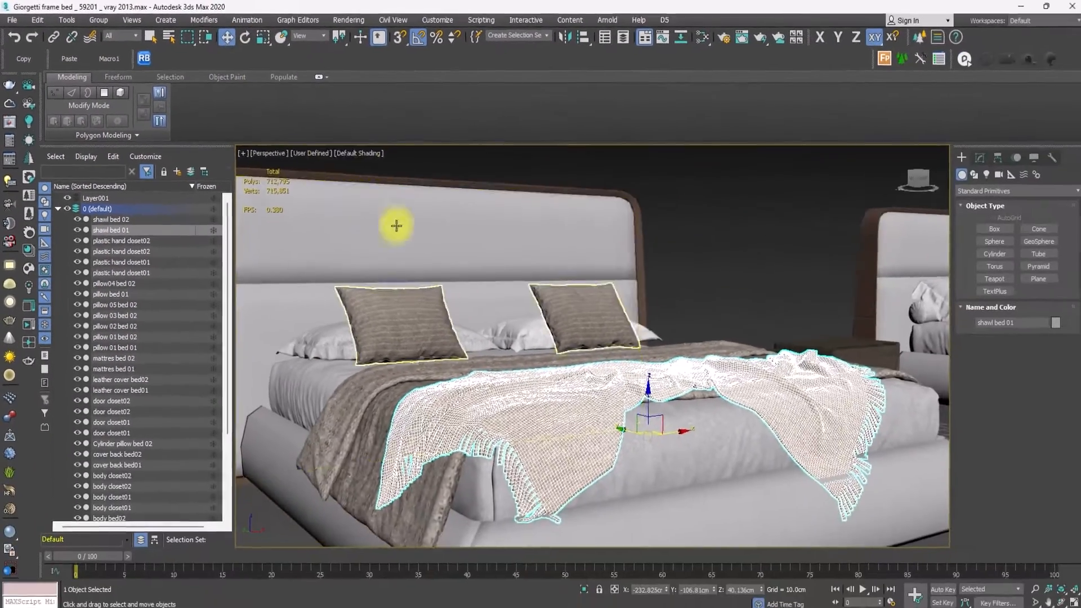
{"action": "scroll", "coordinate": [450, 298], "scroll_direction": "up", "scroll_amount": 3}
{"action": "right_click", "coordinate": [456, 295]}
{"action": "scroll", "coordinate": [670, 490], "scroll_direction": "down", "scroll_amount": 10}
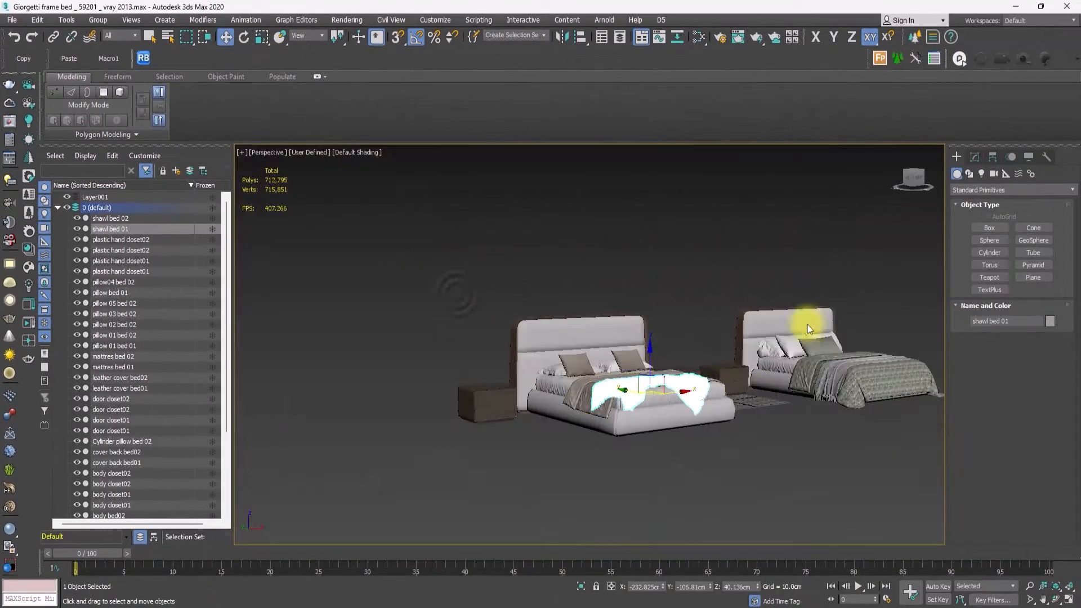
{"action": "left_click_drag", "start_coordinate": [914, 186], "coordinate": [933, 214]}
{"action": "key", "text": "z"}
{"action": "key", "text": "z"}
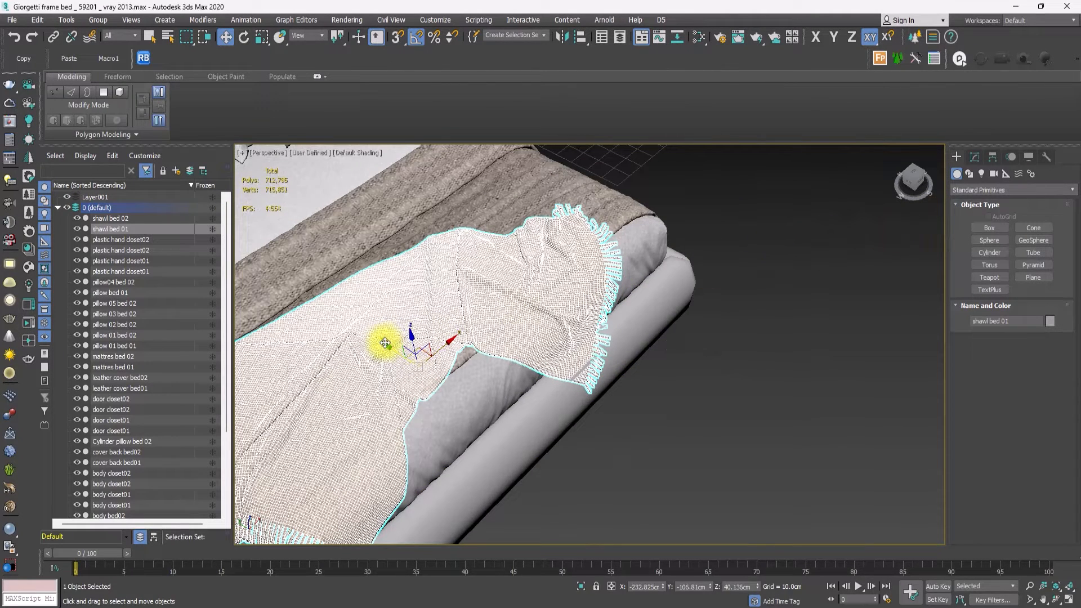
{"action": "scroll", "coordinate": [516, 251], "scroll_direction": "down", "scroll_amount": 5}
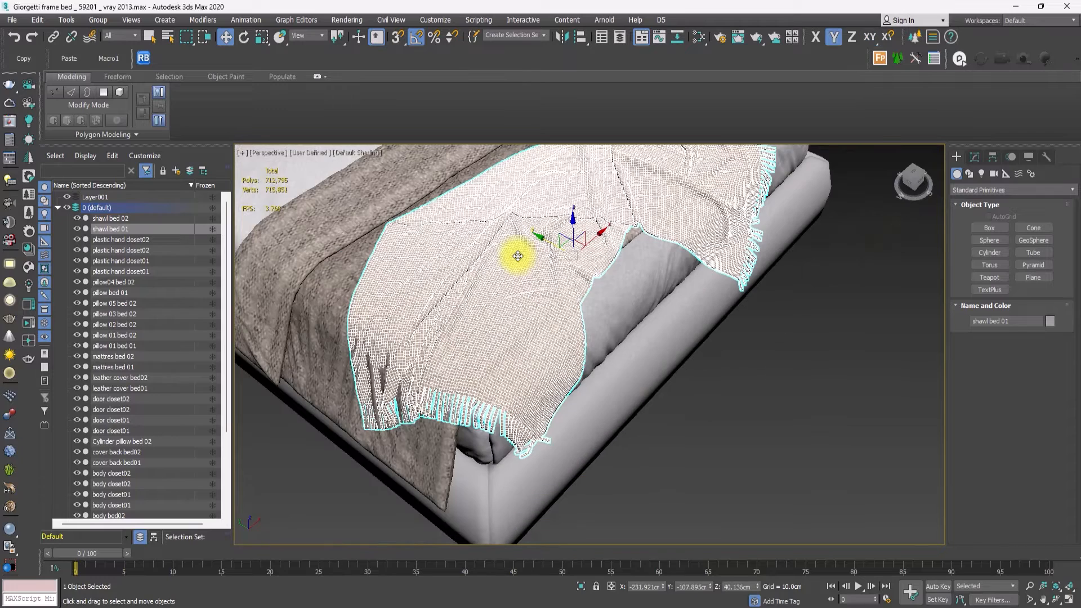
Step: Export only the first bed with its two nightstands as a D5 Render file, overwriting 01-BED.d5a in the 01-EXPORTS folder
{"action": "scroll", "coordinate": [517, 256], "scroll_direction": "down", "scroll_amount": 3}
{"action": "scroll", "coordinate": [518, 256], "scroll_direction": "down", "scroll_amount": 2}
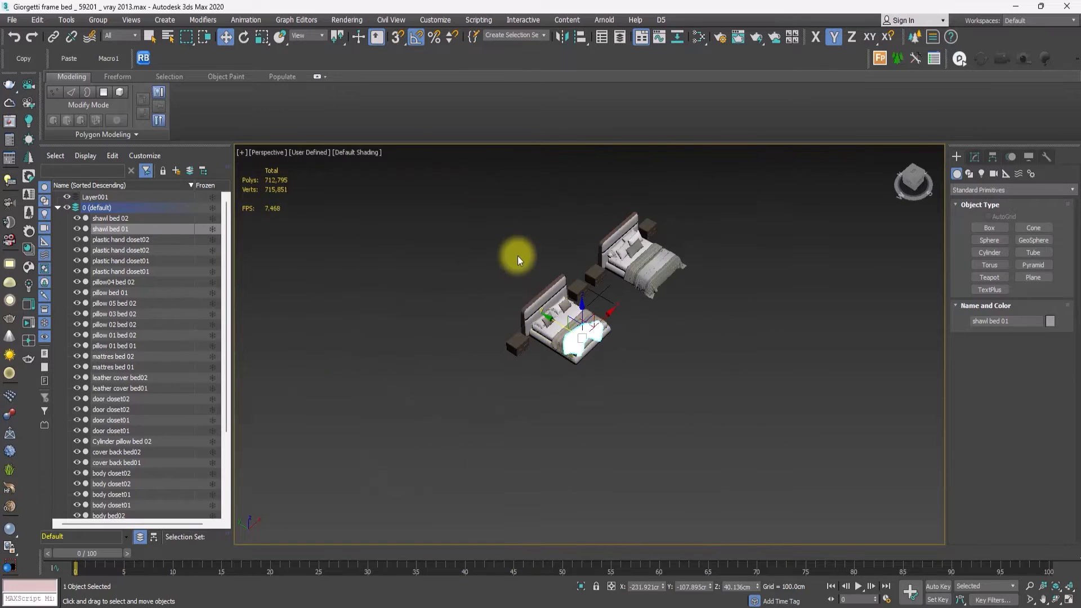
{"action": "scroll", "coordinate": [555, 237], "scroll_direction": "up", "scroll_amount": 2}
{"action": "scroll", "coordinate": [584, 223], "scroll_direction": "down", "scroll_amount": 2}
{"action": "left_click_drag", "start_coordinate": [584, 222], "coordinate": [443, 413]}
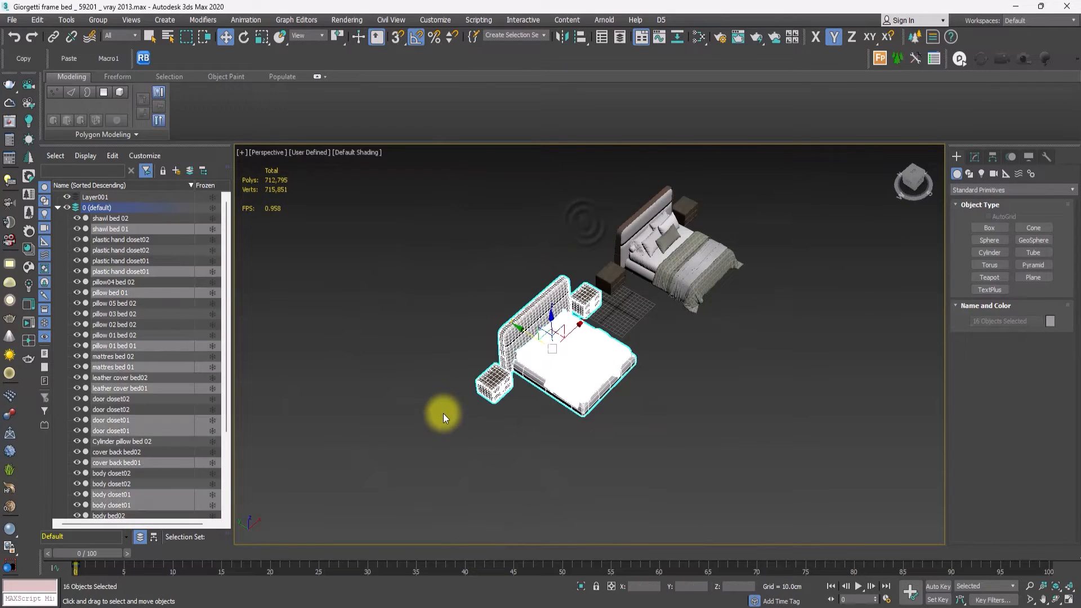
{"action": "left_click", "coordinate": [661, 19]}
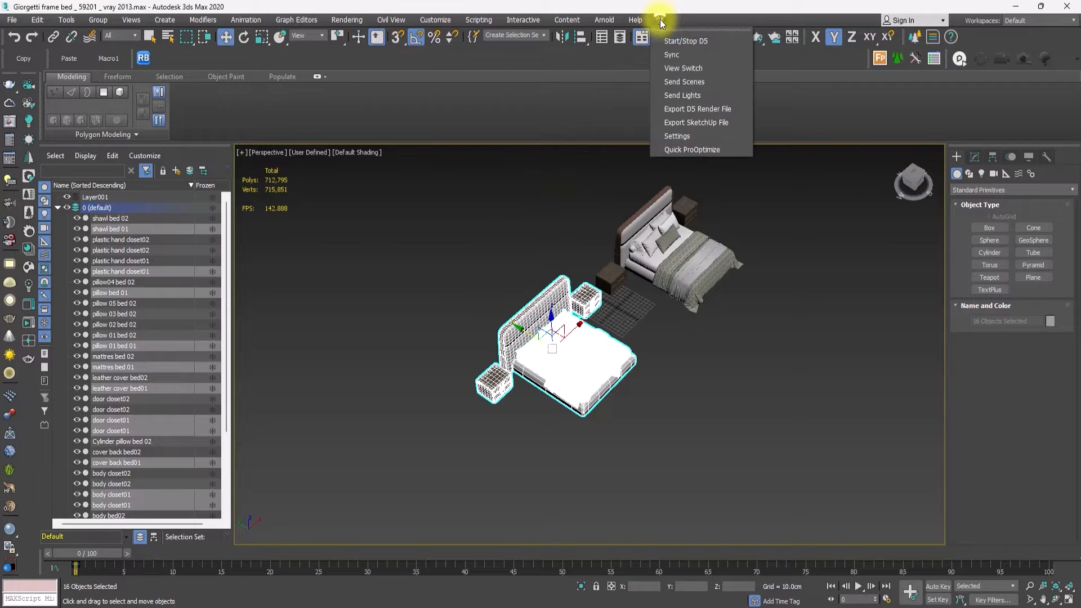
{"action": "left_click", "coordinate": [690, 109]}
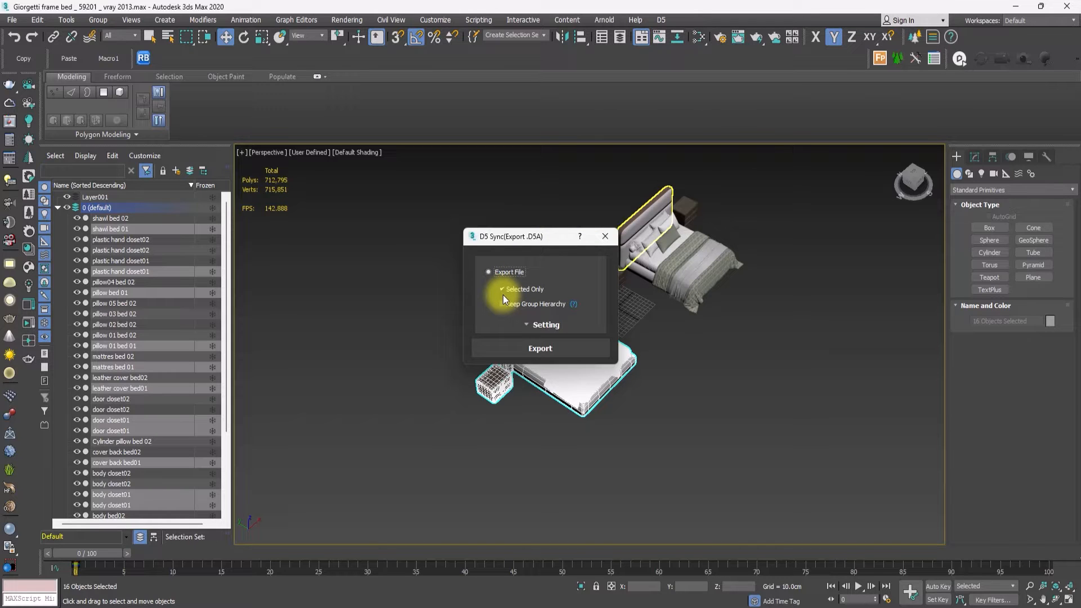
{"action": "left_click", "coordinate": [540, 349]}
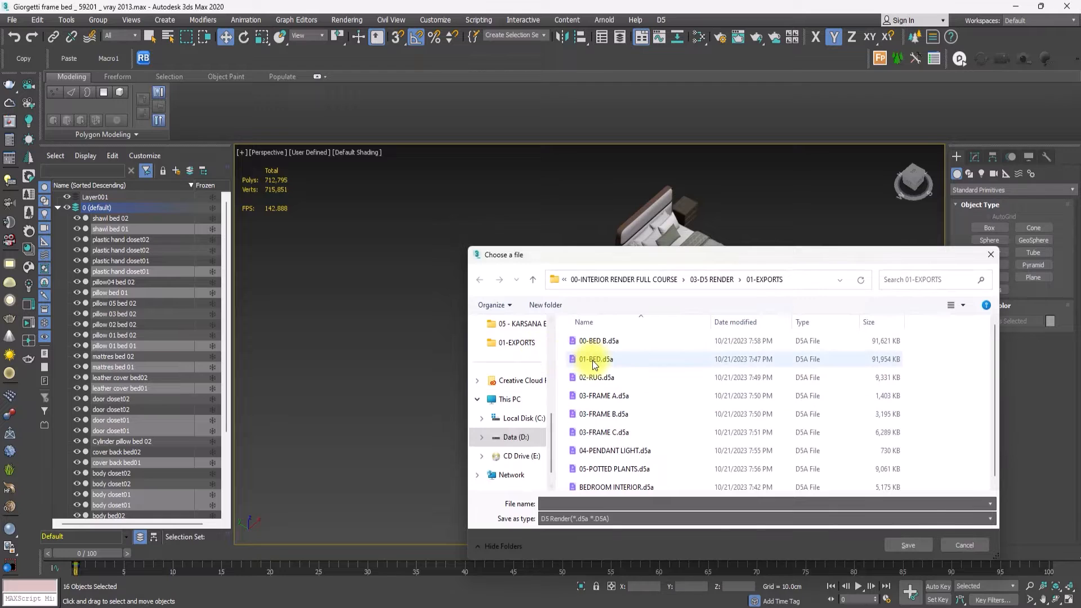
{"action": "left_click", "coordinate": [592, 361]}
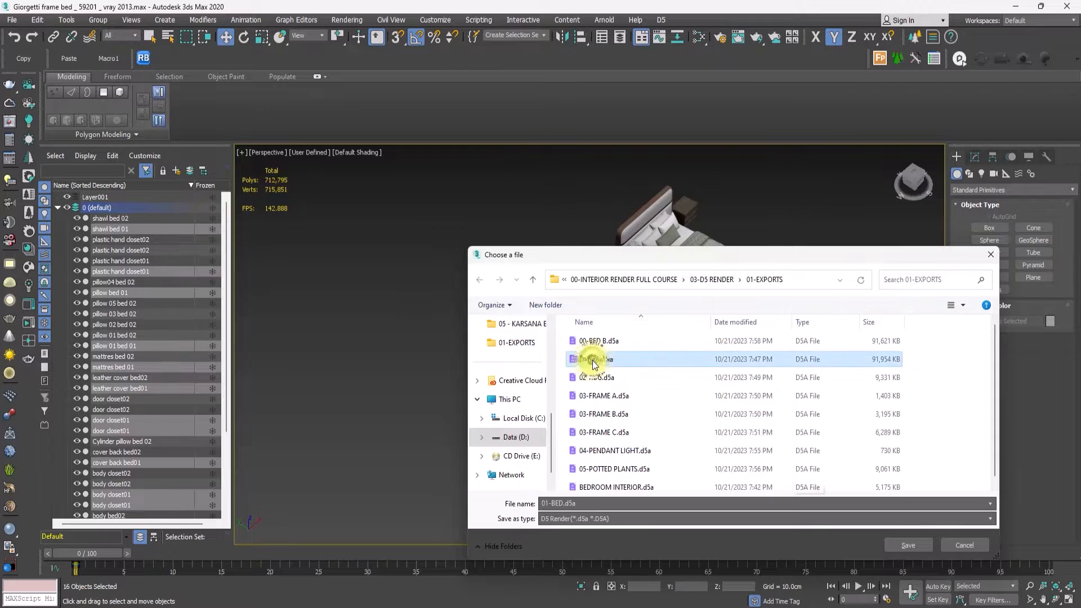
{"action": "left_click", "coordinate": [908, 545]}
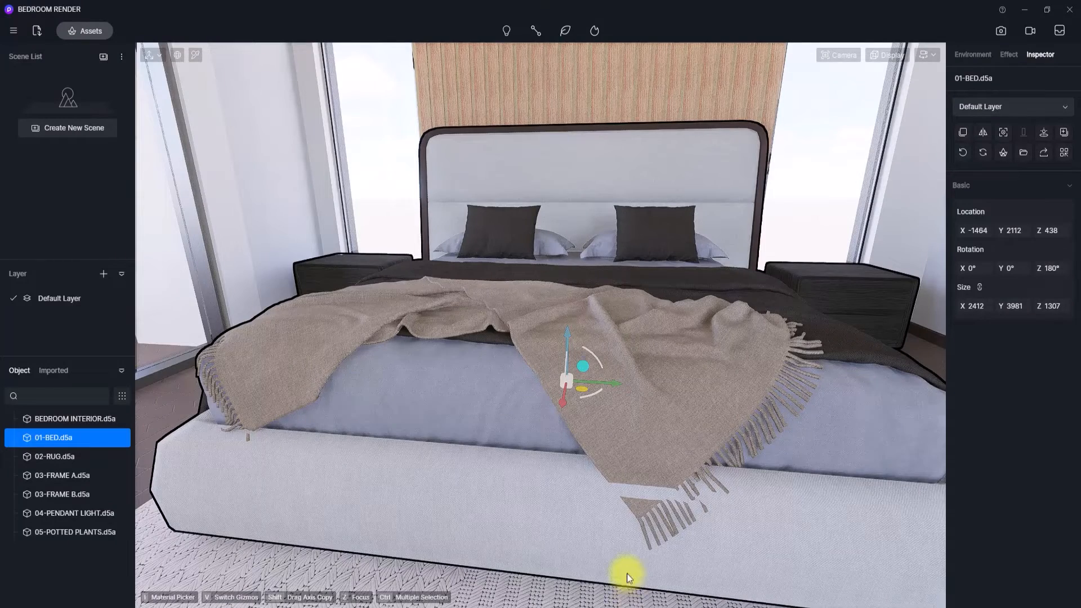
Step: Switch to D5 Render and reload the 01-BED.d5a model from its updated export file
{"action": "scroll", "coordinate": [627, 573], "scroll_direction": "down", "scroll_amount": 2}
{"action": "left_click", "coordinate": [610, 399]}
{"action": "left_click", "coordinate": [603, 397]}
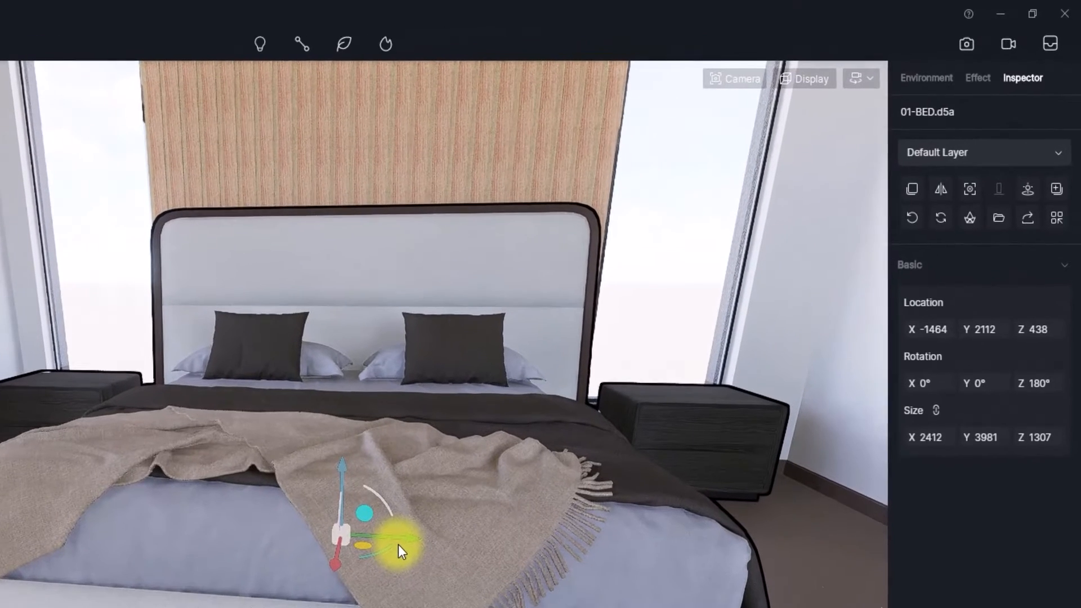
{"action": "left_click", "coordinate": [939, 223]}
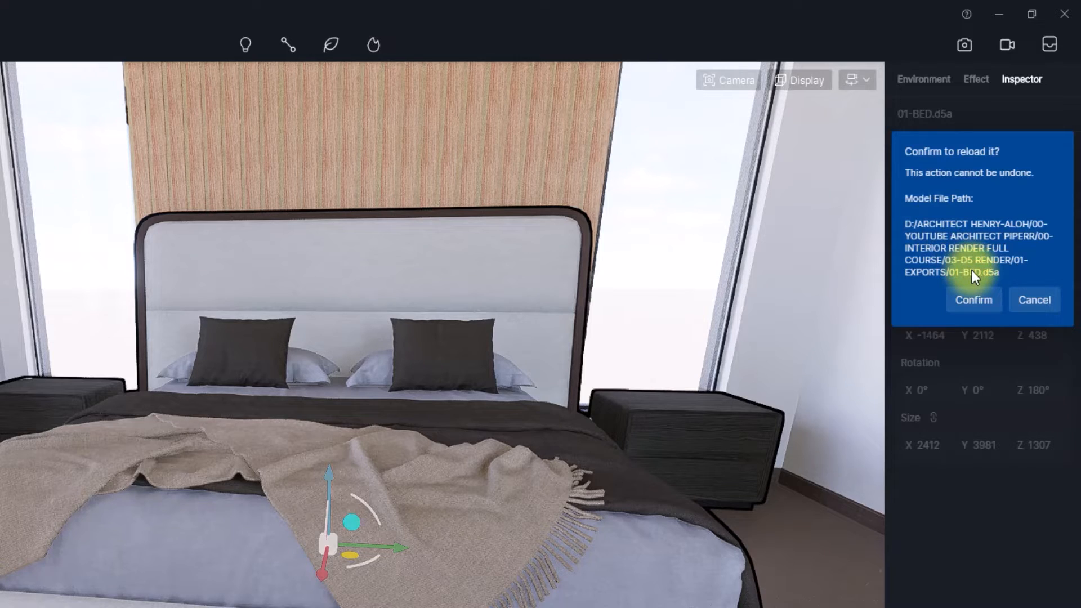
{"action": "left_click", "coordinate": [971, 302]}
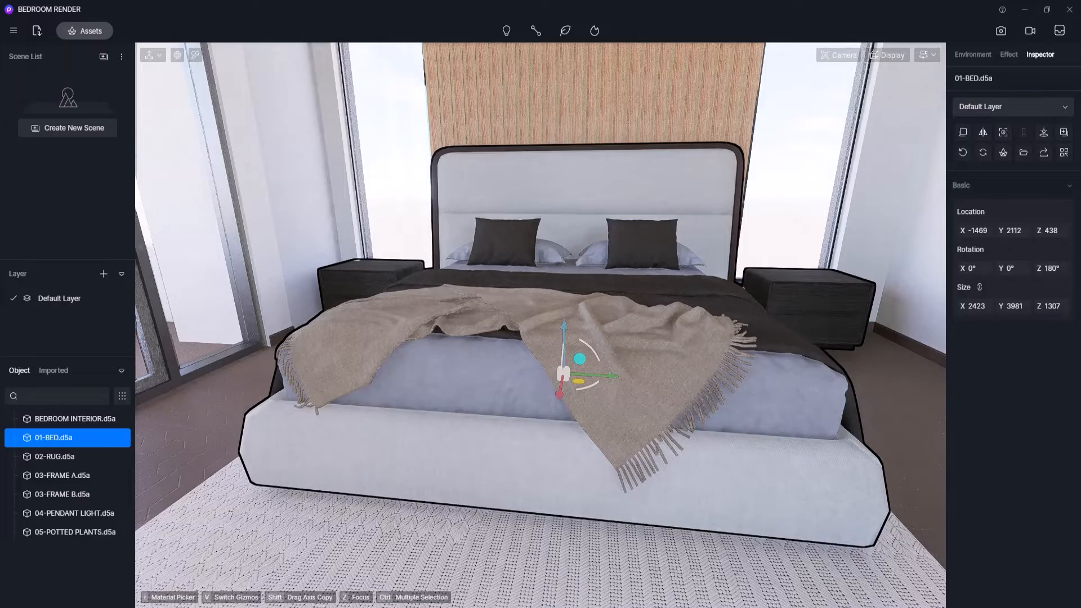
Step: Frame the camera head-on to the bed and slatted wall, with the ceiling light, wall frames and potted plant in view
{"action": "scroll", "coordinate": [541, 325], "scroll_direction": "down", "scroll_amount": 2}
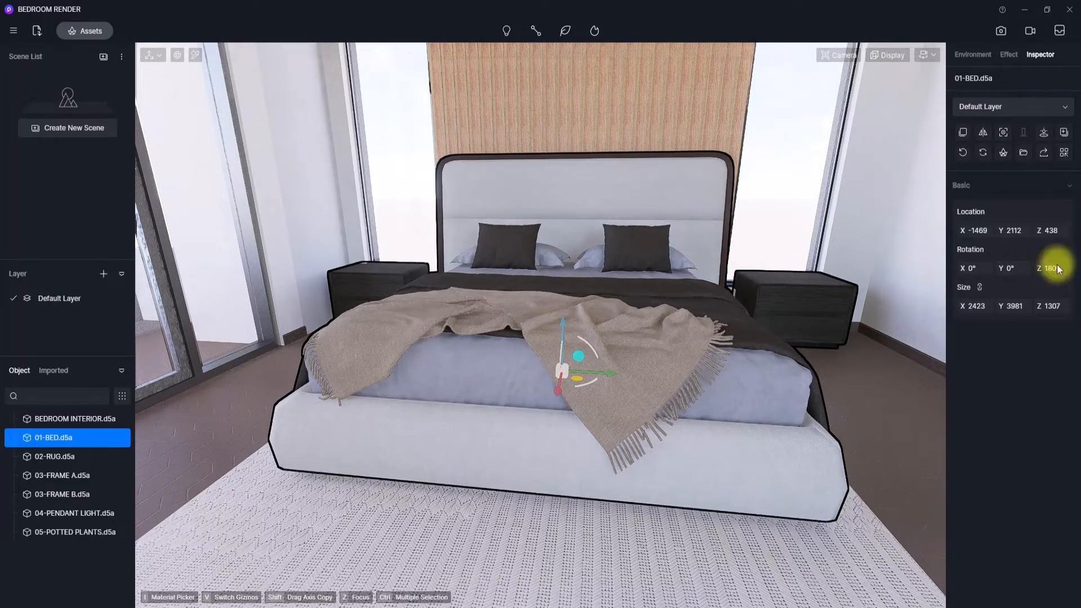
{"action": "right_click_drag", "start_coordinate": [649, 372], "coordinate": [453, 310]}
{"action": "scroll", "coordinate": [408, 406], "scroll_direction": "up", "scroll_amount": 2}
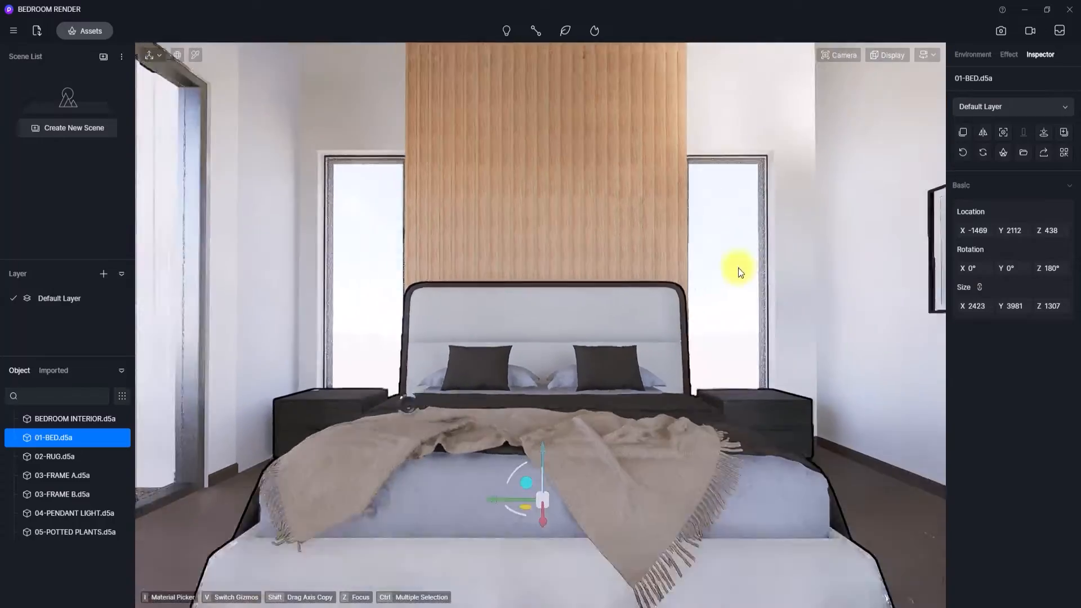
{"action": "scroll", "coordinate": [433, 342], "scroll_direction": "up", "scroll_amount": 1}
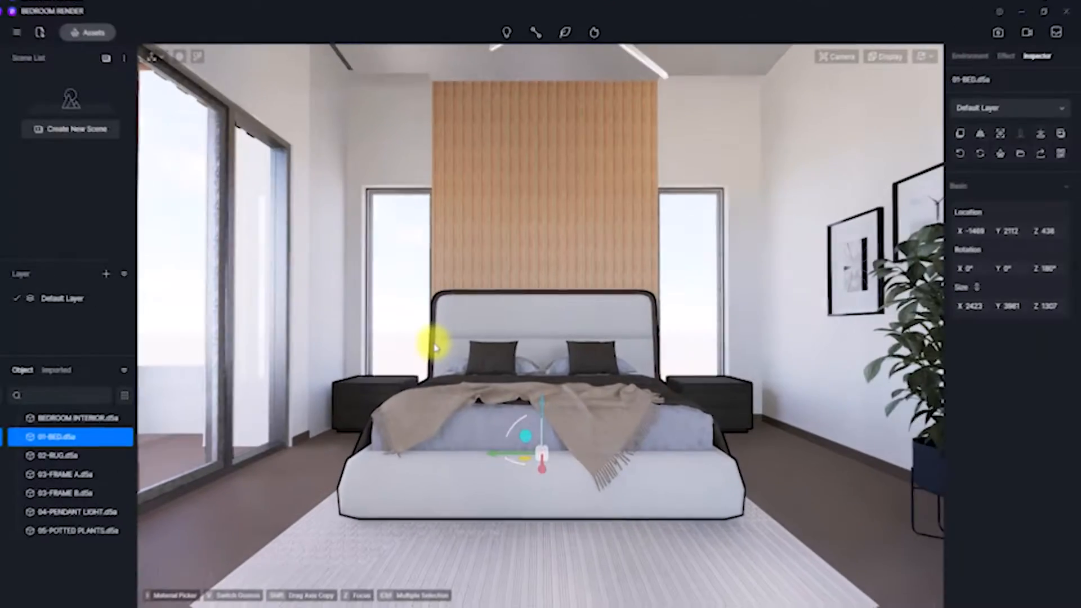
{"action": "scroll", "coordinate": [433, 343], "scroll_direction": "down", "scroll_amount": 3}
{"action": "scroll", "coordinate": [433, 343], "scroll_direction": "up", "scroll_amount": 2}
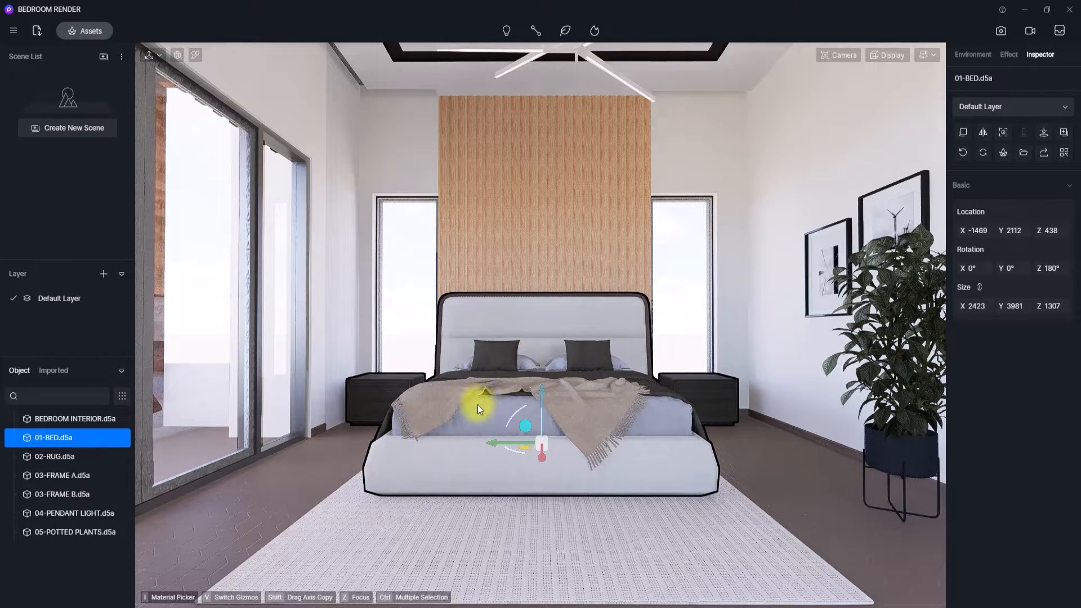
{"action": "scroll", "coordinate": [521, 428], "scroll_direction": "up", "scroll_amount": 1}
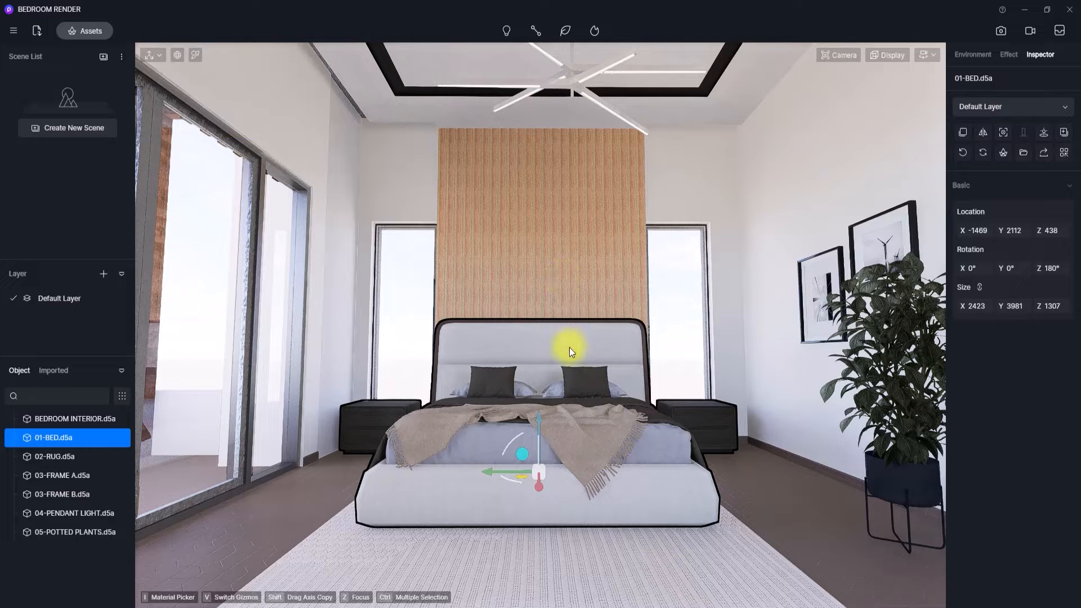
Step: Set the Fly navigation speed to 1 and the camera height to about 1.59 m
{"action": "left_click", "coordinate": [931, 54]}
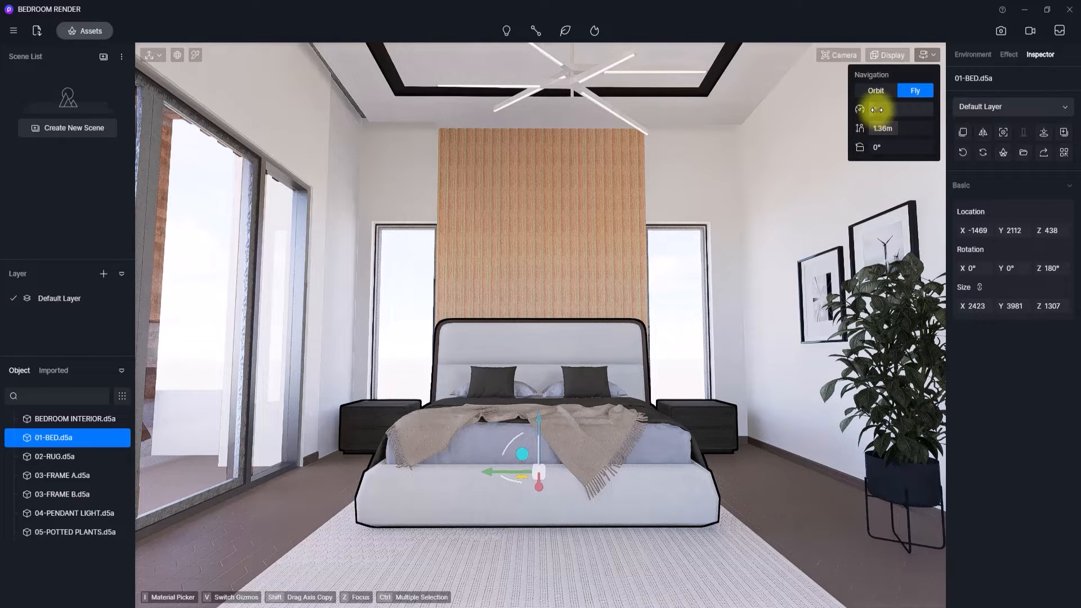
{"action": "left_click", "coordinate": [876, 110]}
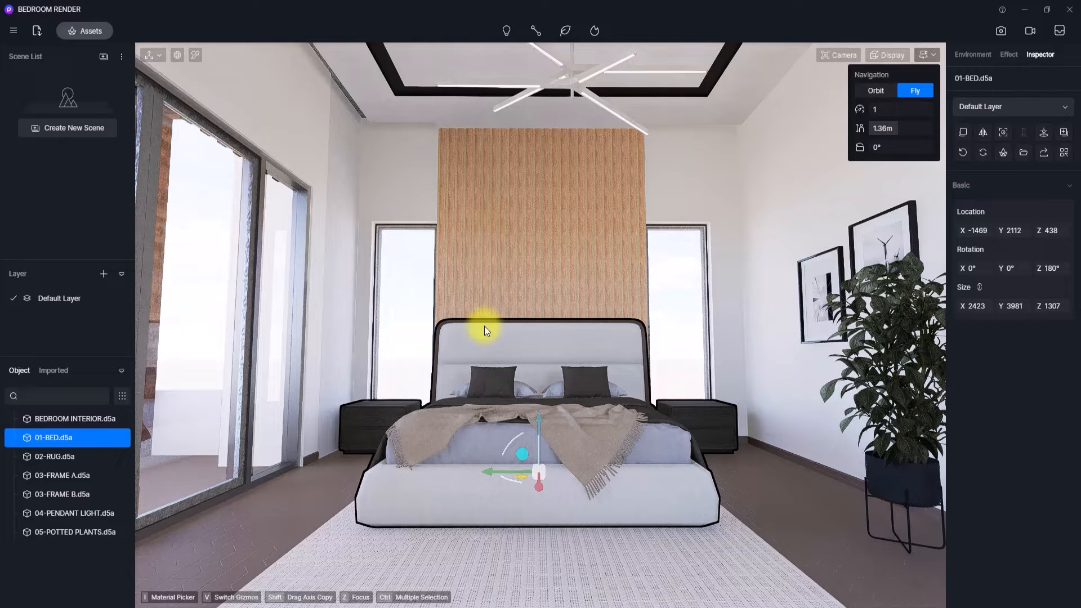
{"action": "key", "text": "e"}
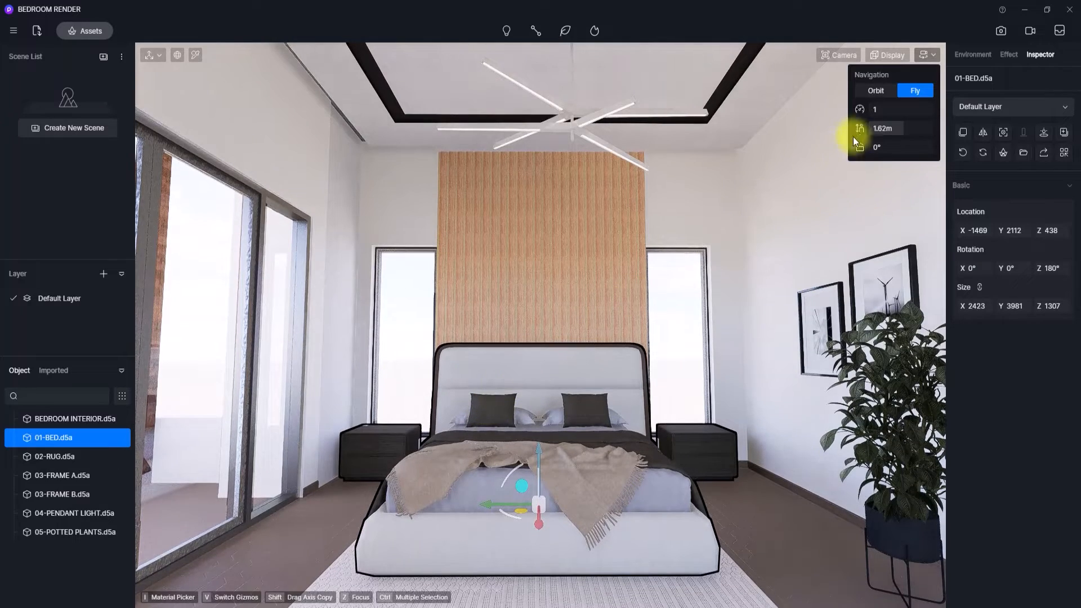
{"action": "mouse_move", "coordinate": [898, 128]}
{"action": "left_mouse_down"}
{"action": "mouse_move", "coordinate": [911, 126]}
{"action": "mouse_move", "coordinate": [897, 130]}
{"action": "left_mouse_up"}
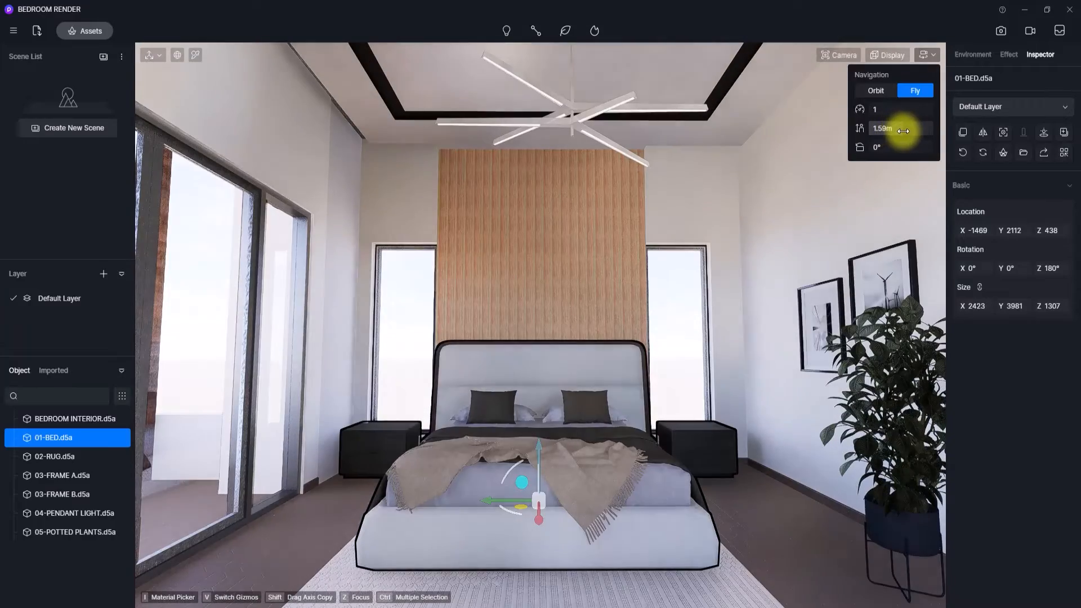
{"action": "scroll", "coordinate": [538, 415], "scroll_direction": "up", "scroll_amount": 1}
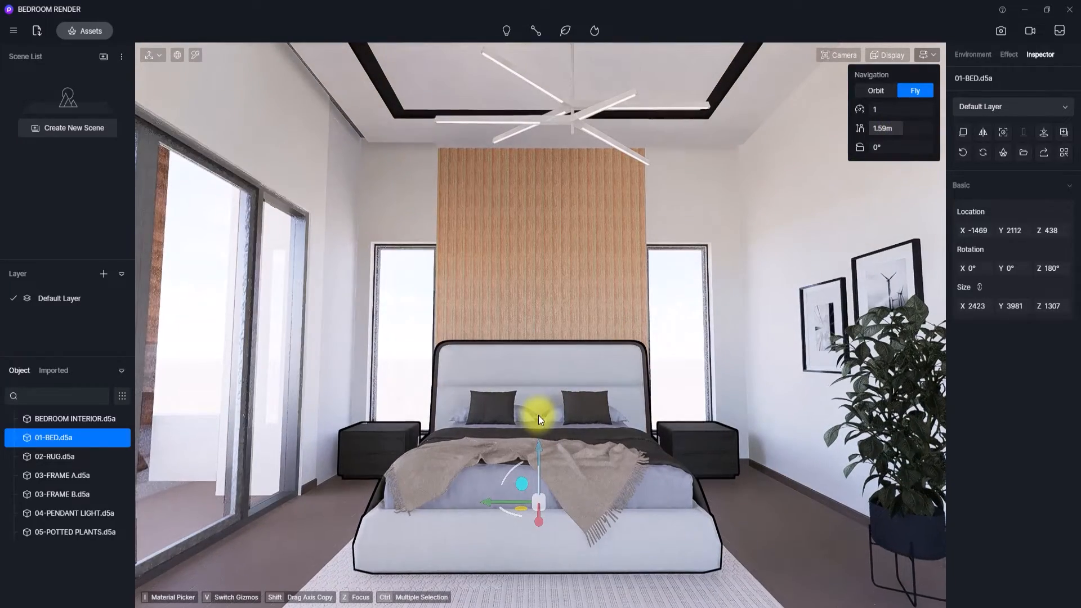
{"action": "scroll", "coordinate": [538, 415], "scroll_direction": "up", "scroll_amount": 1}
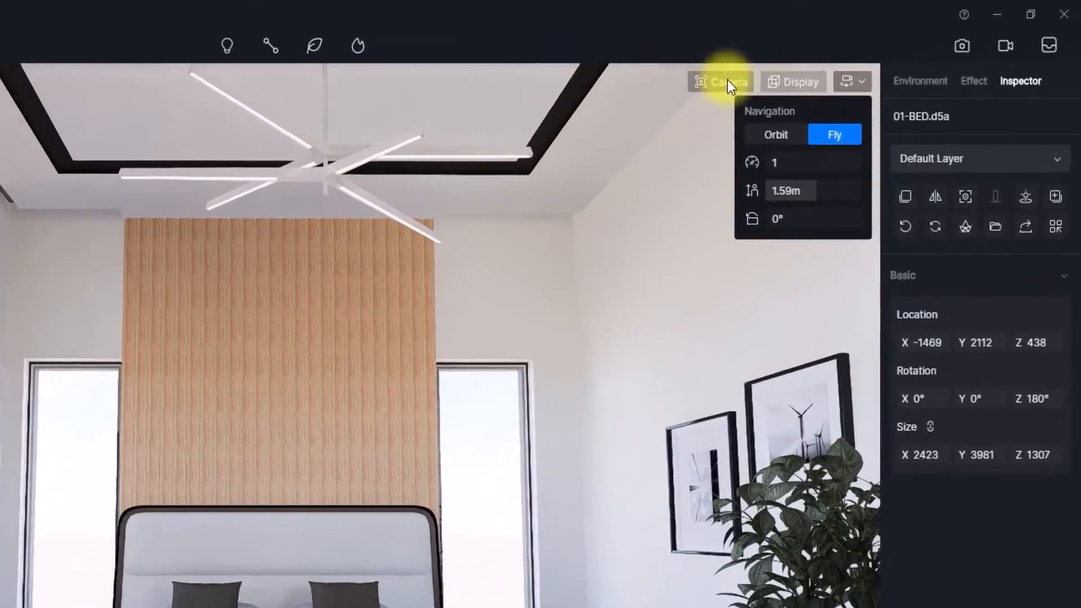
Step: Set the camera's field of view to 80°
{"action": "left_click", "coordinate": [840, 54]}
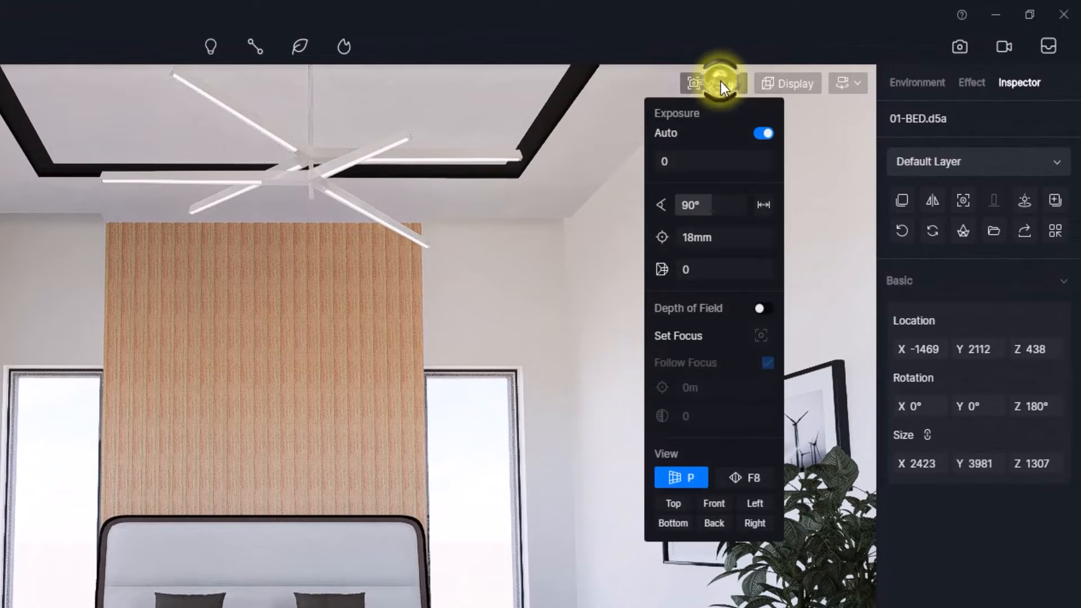
{"action": "left_click", "coordinate": [690, 206]}
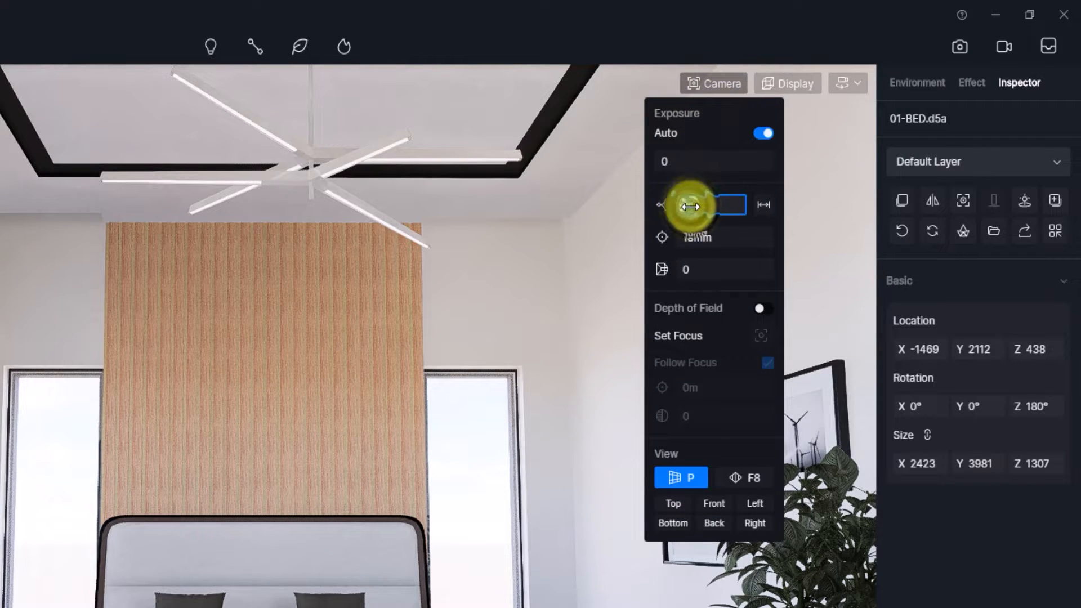
{"action": "type", "text": "80"}
{"action": "key", "text": "Return"}
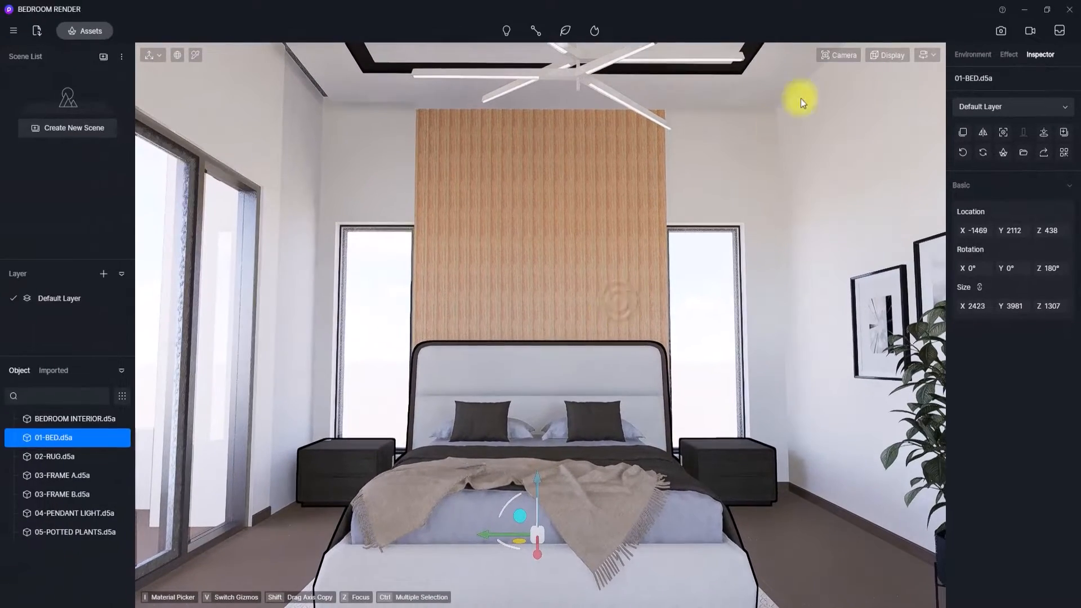
Step: Set the camera's field of view to 85°
{"action": "left_click", "coordinate": [845, 46]}
{"action": "left_click", "coordinate": [830, 136]}
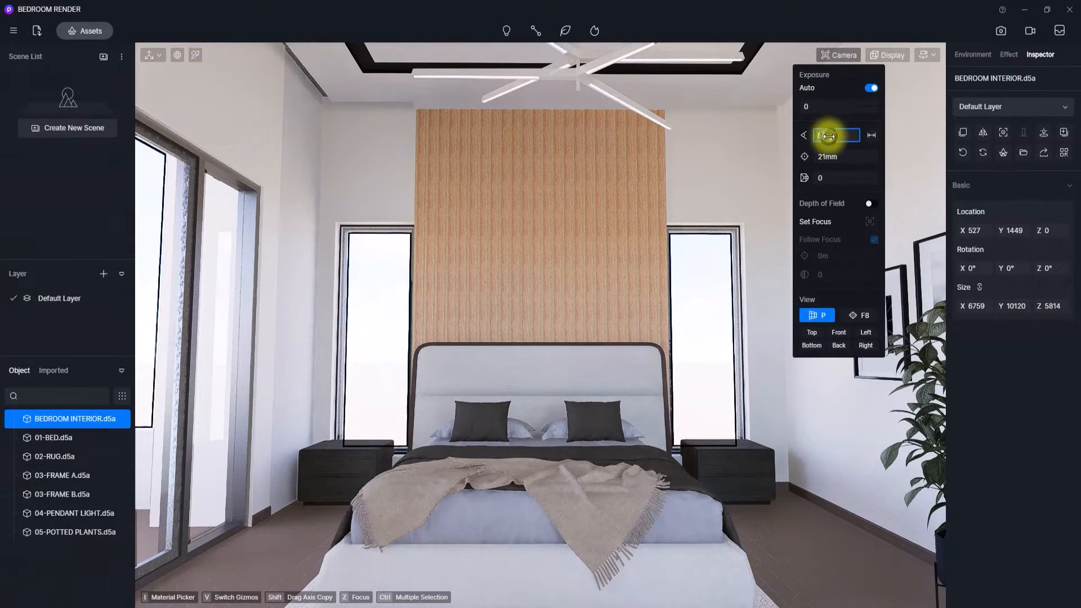
{"action": "type", "text": "85"}
{"action": "key", "text": "Return"}
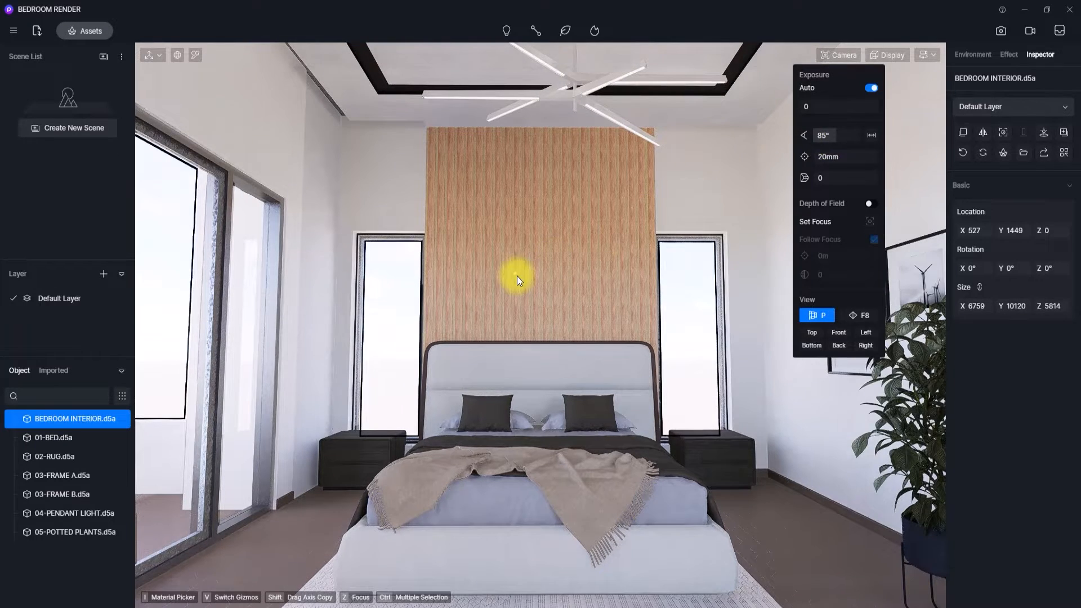
Step: Clear the object selection and fine-tune the camera's position and height to centre the bed and keep the plant in frame
{"action": "right_click_drag", "start_coordinate": [517, 276], "coordinate": [559, 245]}
{"action": "scroll", "coordinate": [558, 261], "scroll_direction": "down", "scroll_amount": 1}
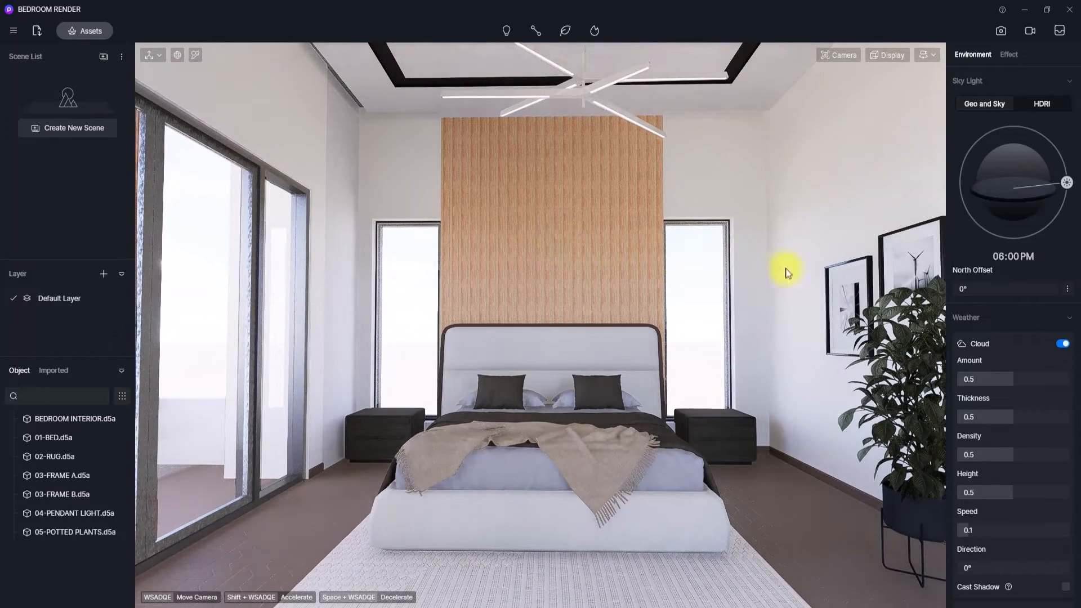
{"action": "mouse_move", "coordinate": [755, 254]}
{"action": "right_mouse_down"}
{"action": "mouse_move", "coordinate": [786, 254]}
{"action": "mouse_move", "coordinate": [772, 254]}
{"action": "right_mouse_up"}
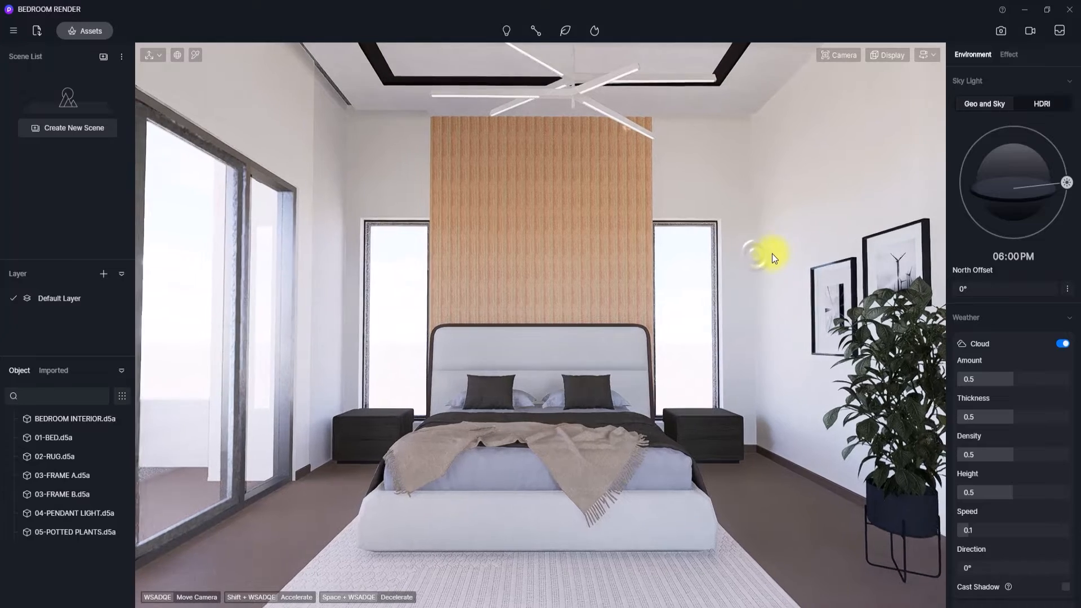
{"action": "scroll", "coordinate": [539, 289], "scroll_direction": "up", "scroll_amount": 1}
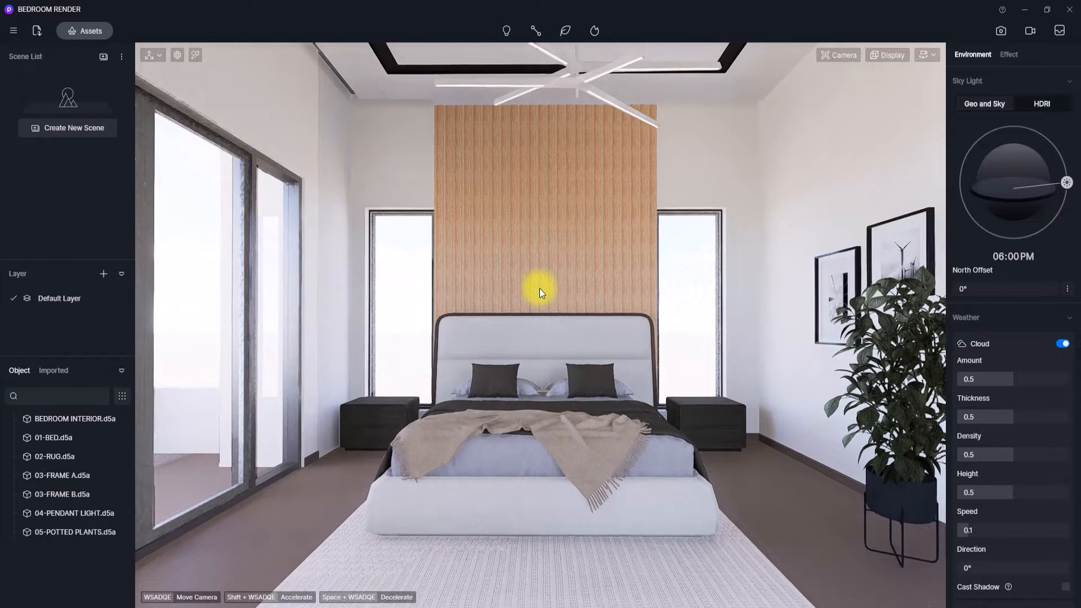
{"action": "scroll", "coordinate": [539, 288], "scroll_direction": "up", "scroll_amount": 1}
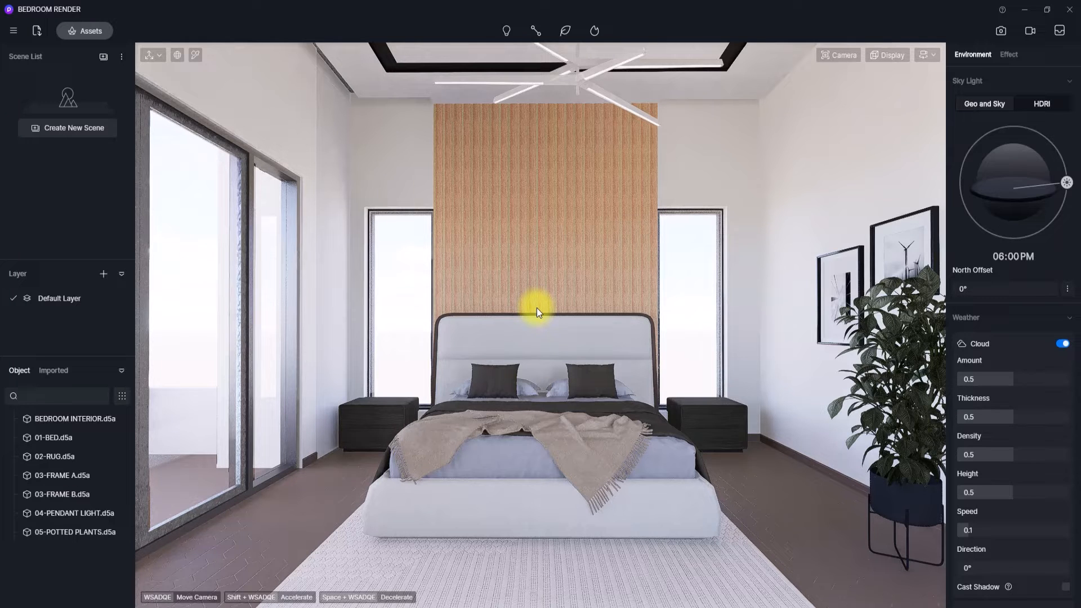
{"action": "scroll", "coordinate": [536, 307], "scroll_direction": "up", "scroll_amount": 1}
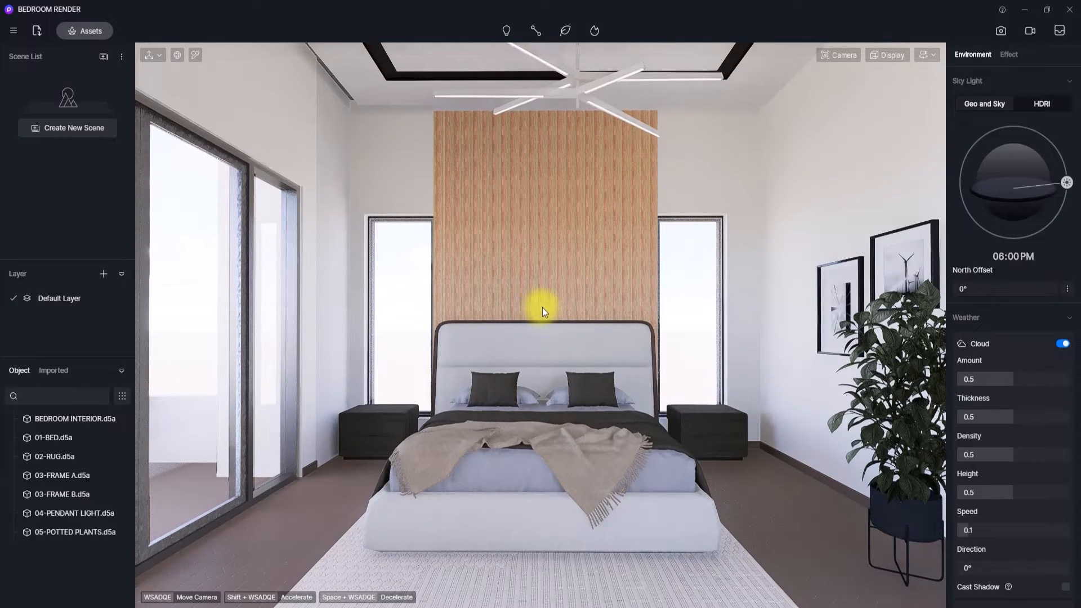
{"action": "right_click_drag", "start_coordinate": [538, 307], "coordinate": [538, 314]}
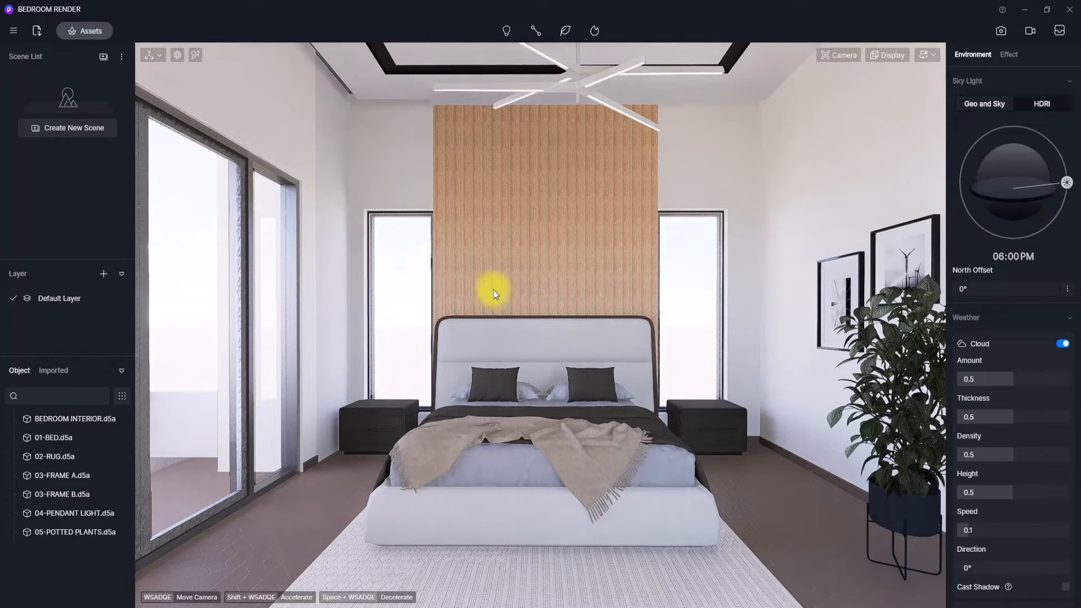
{"action": "mouse_move", "coordinate": [481, 283]}
{"action": "right_mouse_down"}
{"action": "mouse_move", "coordinate": [481, 253]}
{"action": "mouse_move", "coordinate": [478, 274]}
{"action": "right_mouse_up"}
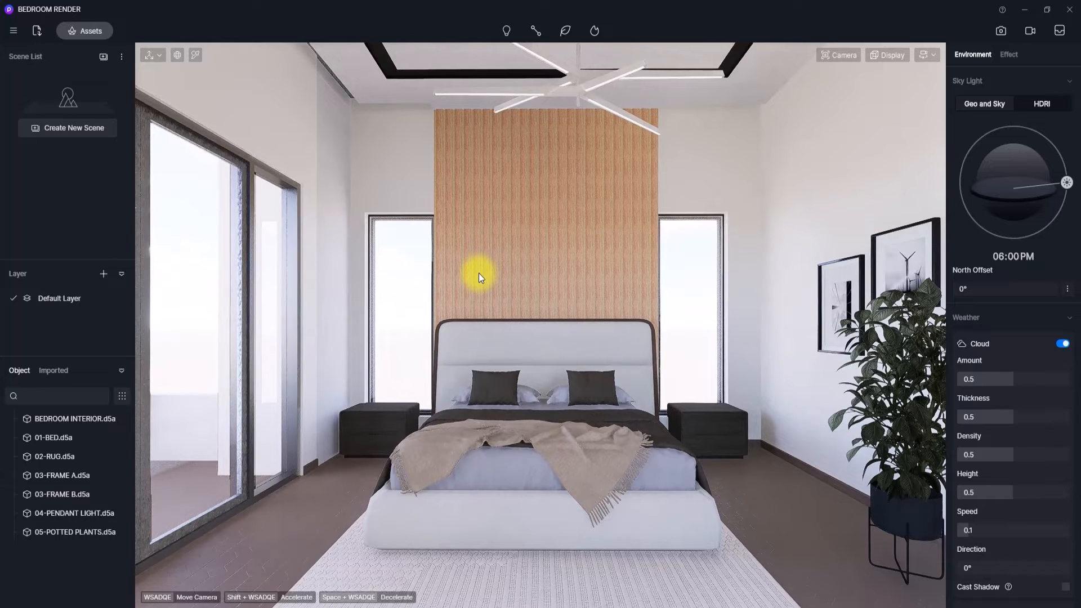
{"action": "key", "text": "e"}
{"action": "key", "text": "q"}
Step: Open the camera's field of view value for editing
{"action": "left_click", "coordinate": [834, 53]}
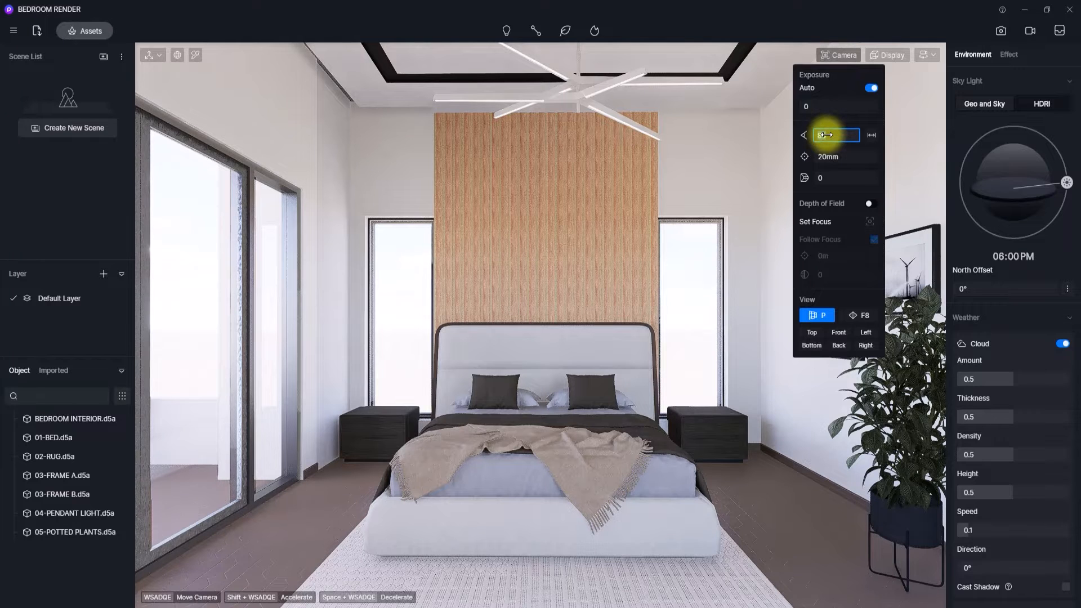
Step: Set the camera's field of view to 82°, fine-tune the framing of the bed wall, and save the view as a new scene
{"action": "type", "text": "82"}
{"action": "key", "text": "Return"}
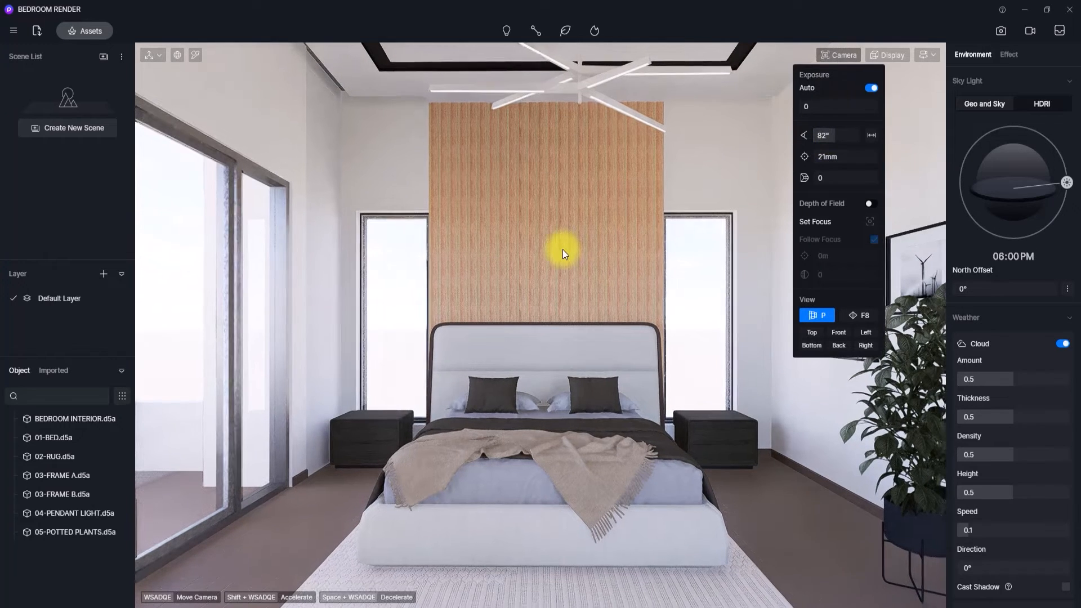
{"action": "left_click", "coordinate": [506, 289]}
{"action": "right_click_drag", "start_coordinate": [506, 290], "coordinate": [505, 282]}
{"action": "key", "text": "e"}
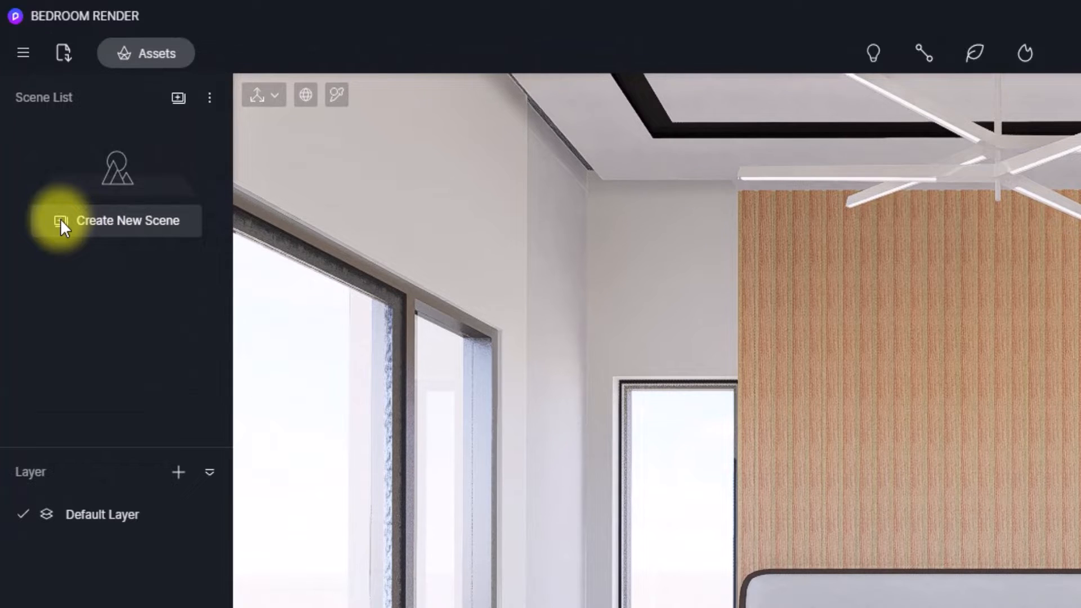
{"action": "left_click", "coordinate": [60, 220]}
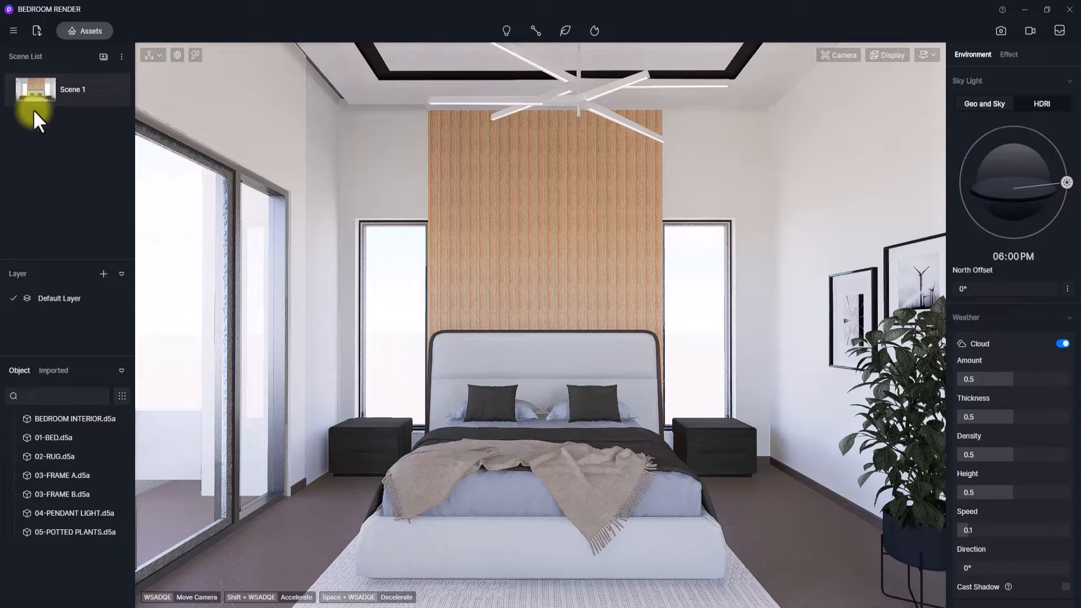
{"action": "left_click", "coordinate": [430, 251]}
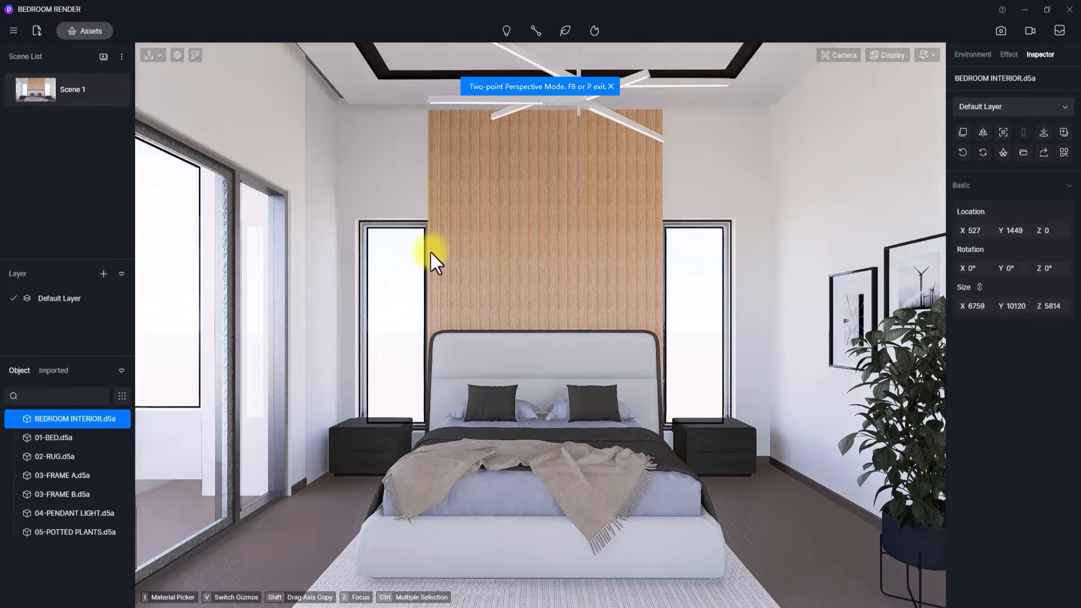
{"action": "right_click_drag", "start_coordinate": [485, 298], "coordinate": [459, 296]}
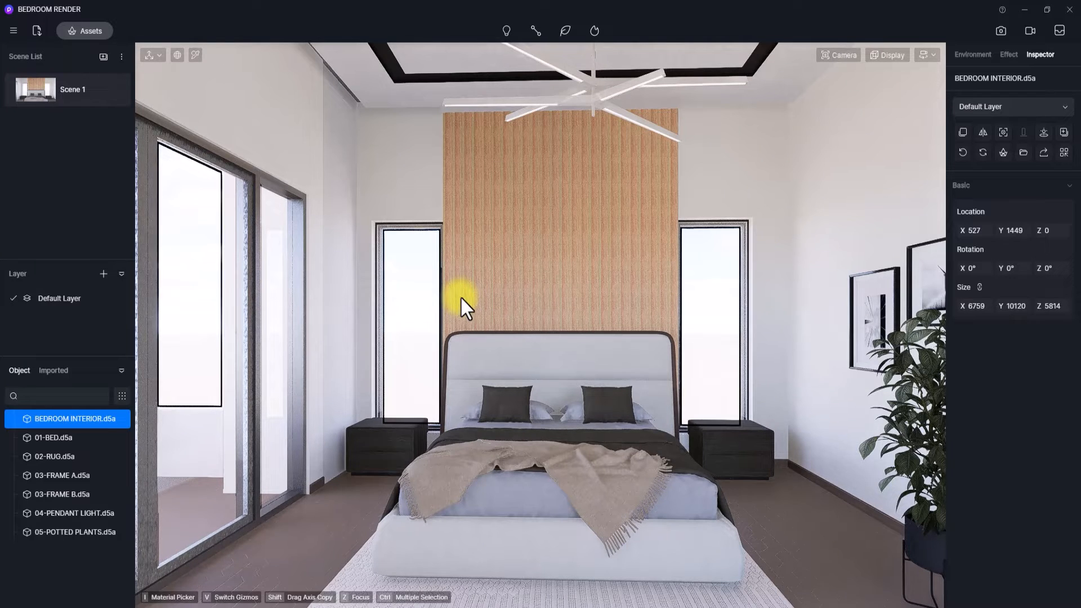
{"action": "right_click_drag", "start_coordinate": [460, 296], "coordinate": [468, 296]}
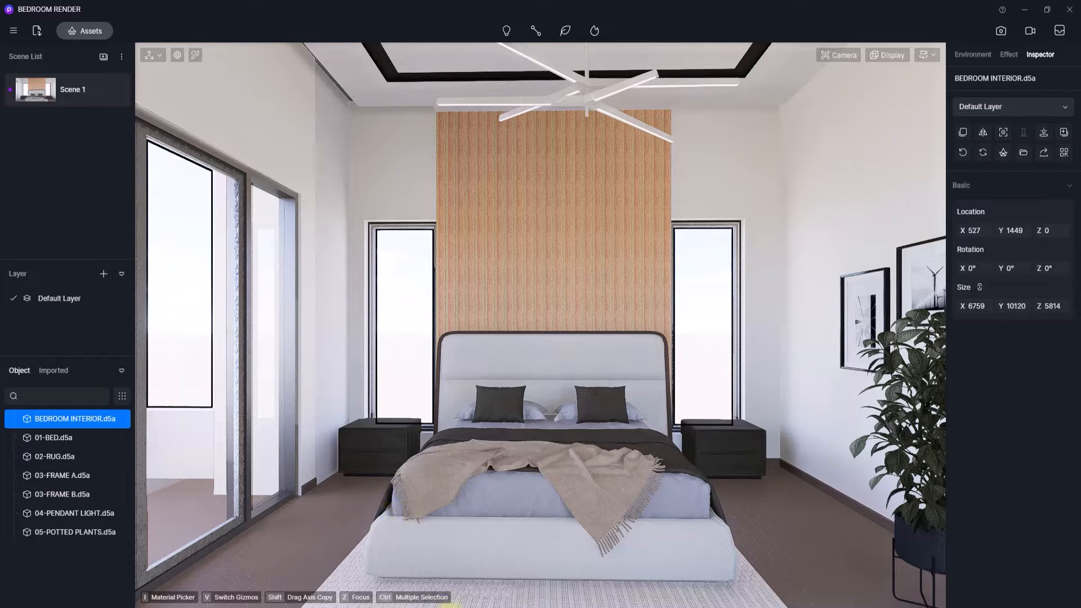
Step: Switch to 3ds Max, open Hadi Curtain With Roman Blind 68 corona 2015.max, and dismiss the Corona message window
{"action": "left_click", "coordinate": [455, 606]}
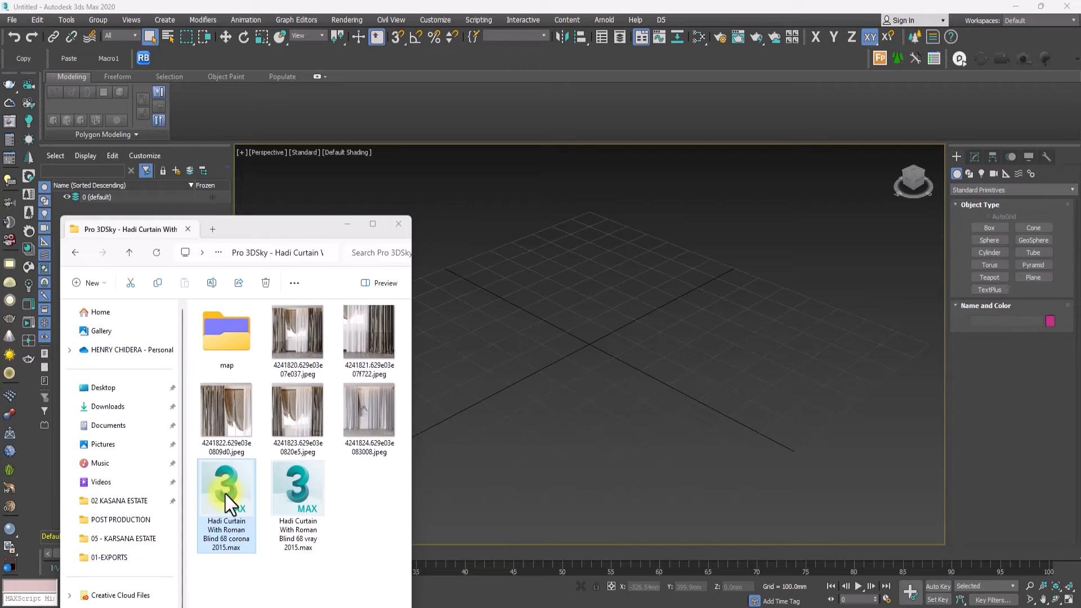
{"action": "left_click_drag", "start_coordinate": [225, 494], "coordinate": [554, 402]}
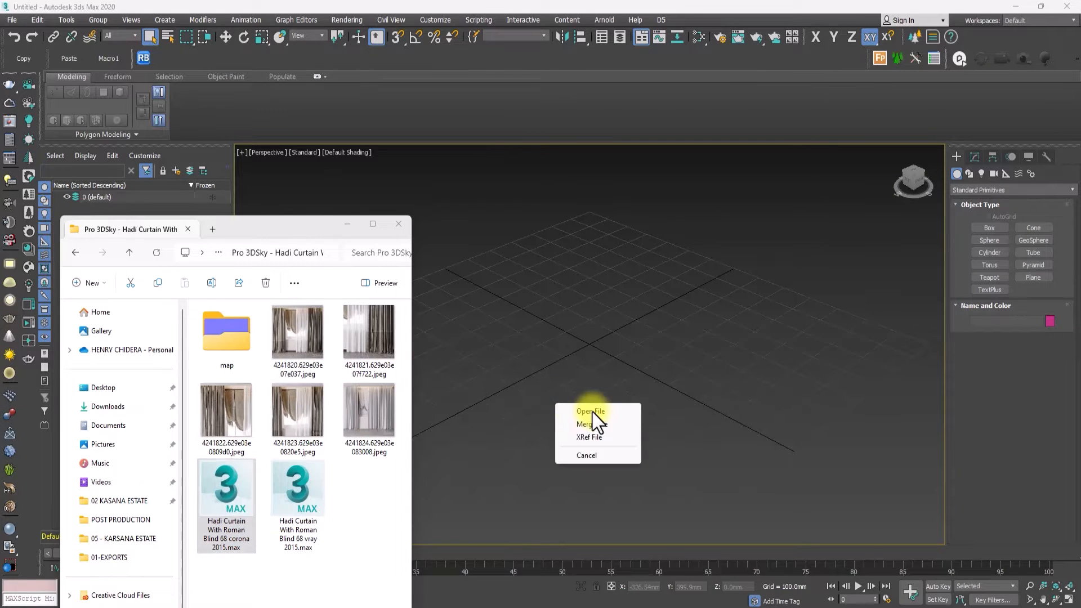
{"action": "left_click", "coordinate": [592, 412]}
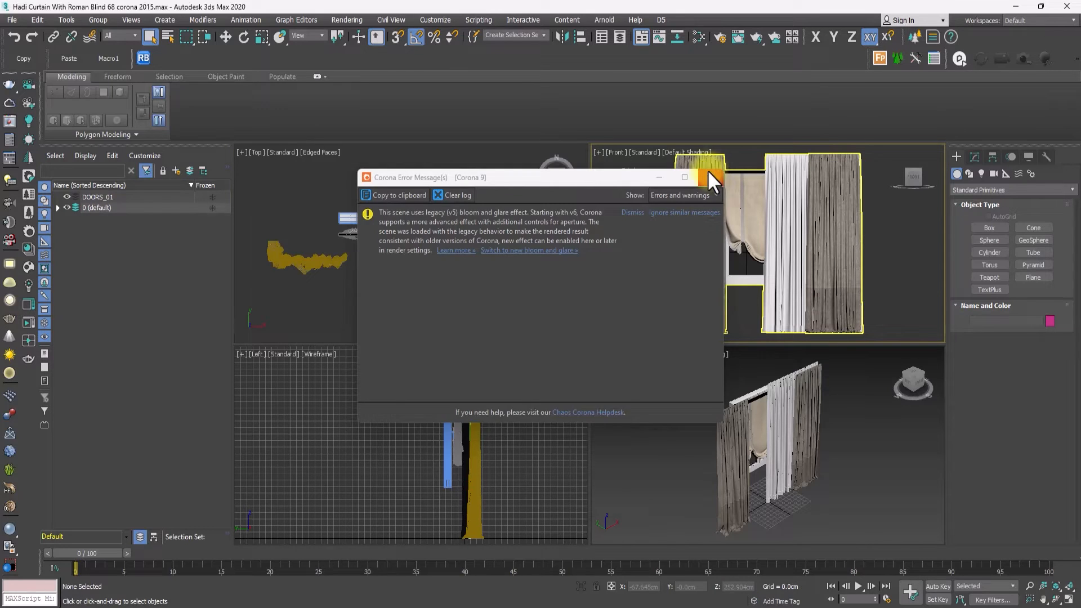
{"action": "left_click", "coordinate": [710, 177]}
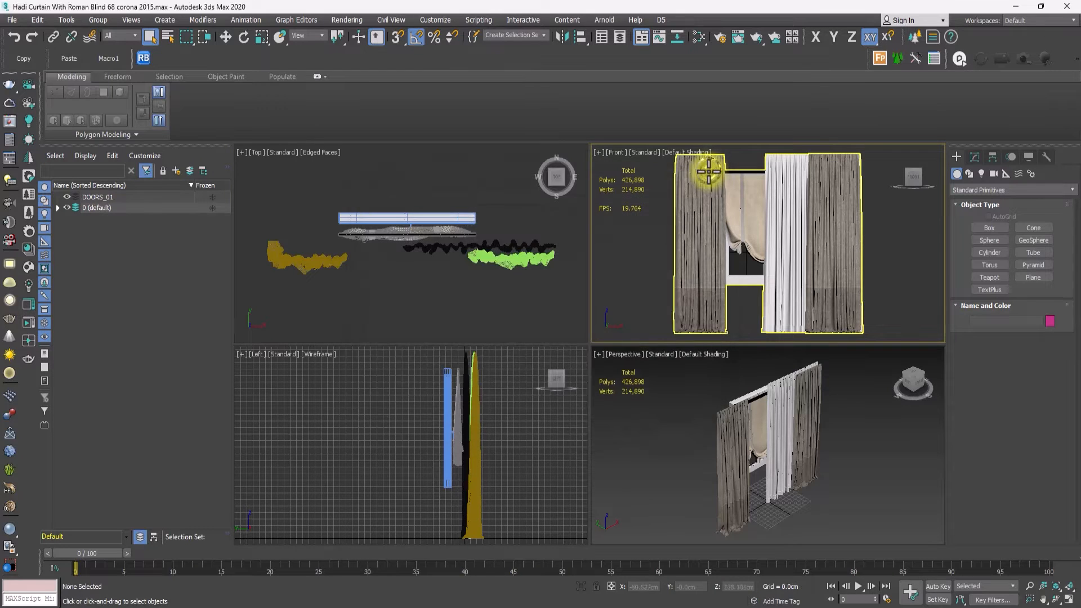
Step: Ungroup the curtain and roman blind model into separate objects and clear the selection
{"action": "middle_click_drag", "start_coordinate": [799, 417], "coordinate": [738, 490]}
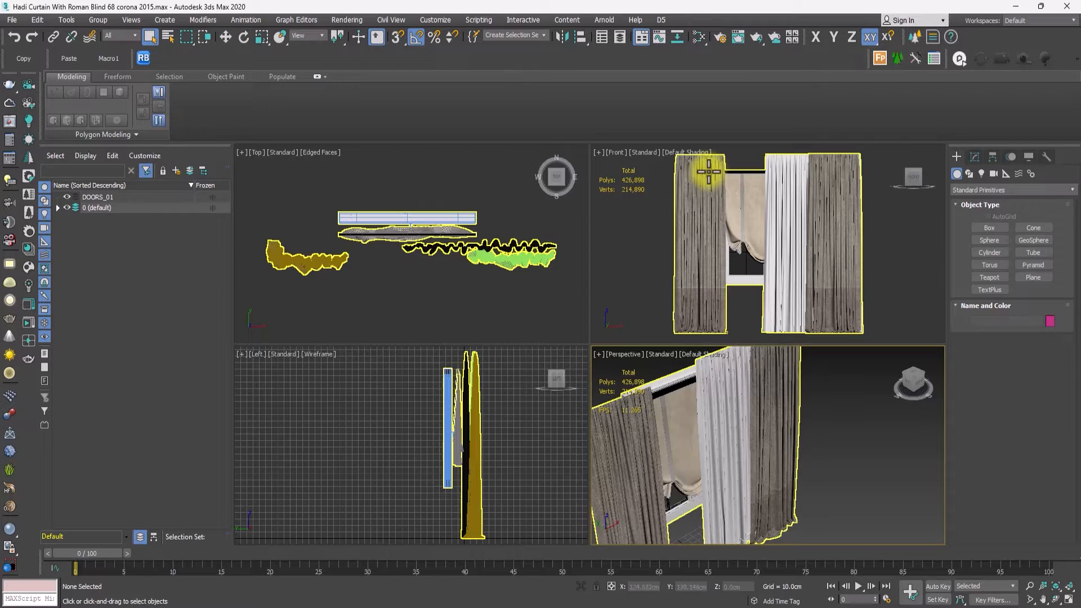
{"action": "scroll", "coordinate": [736, 422], "scroll_direction": "down", "scroll_amount": 5}
{"action": "left_click", "coordinate": [735, 422]}
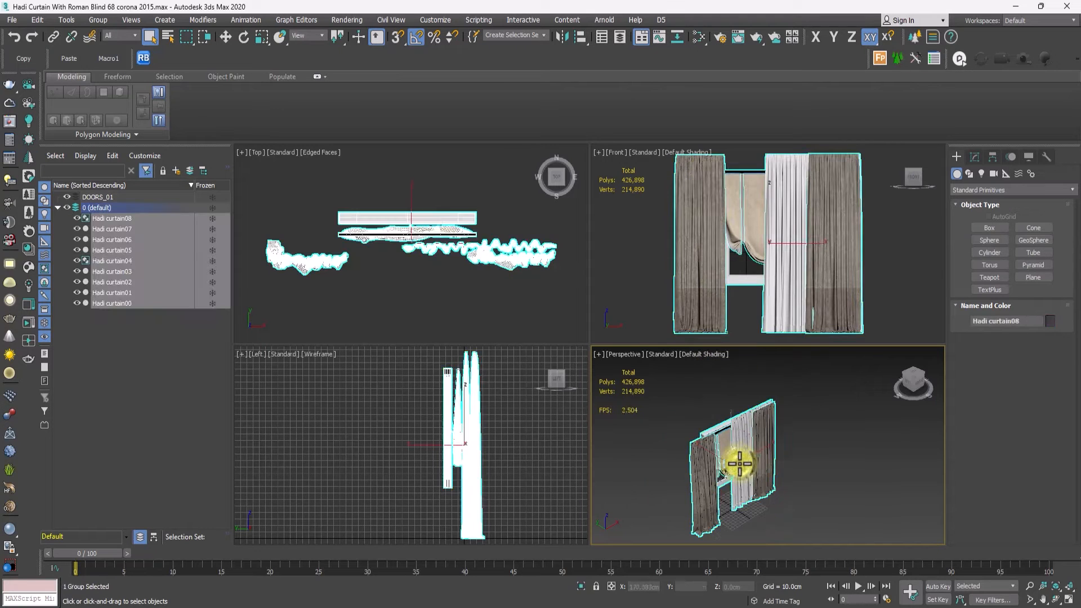
{"action": "left_click", "coordinate": [98, 20]}
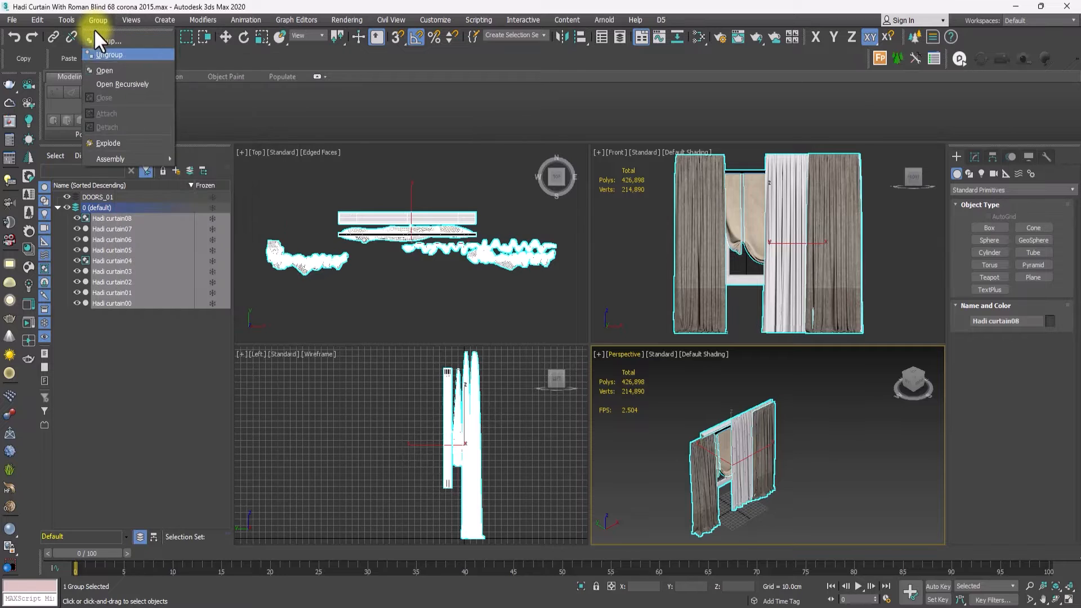
{"action": "left_click", "coordinate": [104, 54]}
{"action": "left_click", "coordinate": [805, 443]}
Step: Export the white sheer curtain, Hadi curtain01, as a D5 Render file named 06-CURTAIN in the 01-EXPORTS folder
{"action": "scroll", "coordinate": [806, 443], "scroll_direction": "up", "scroll_amount": 5}
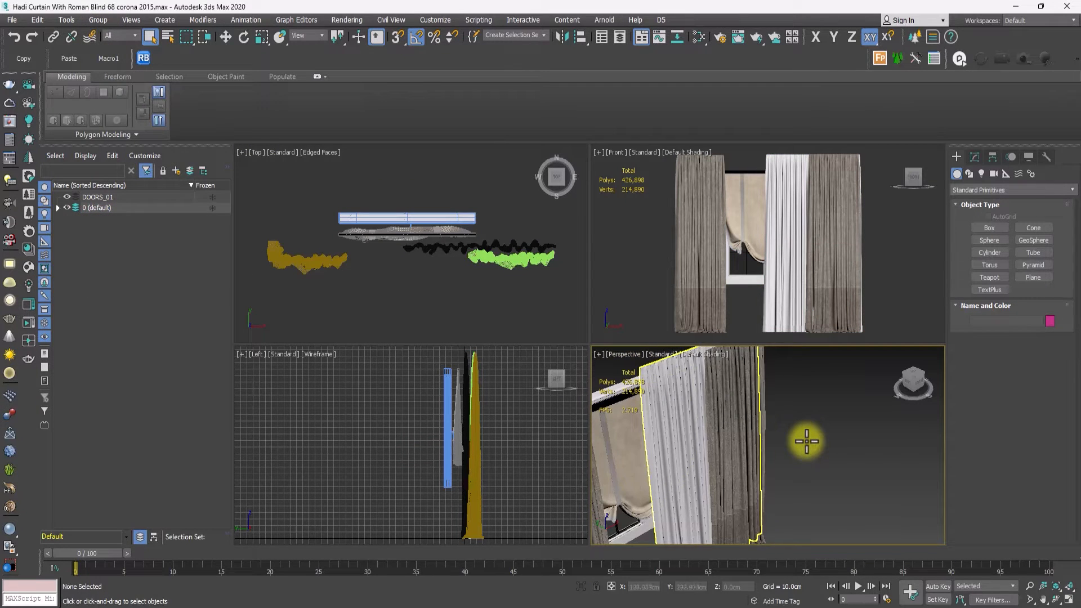
{"action": "scroll", "coordinate": [806, 441], "scroll_direction": "down", "scroll_amount": 4}
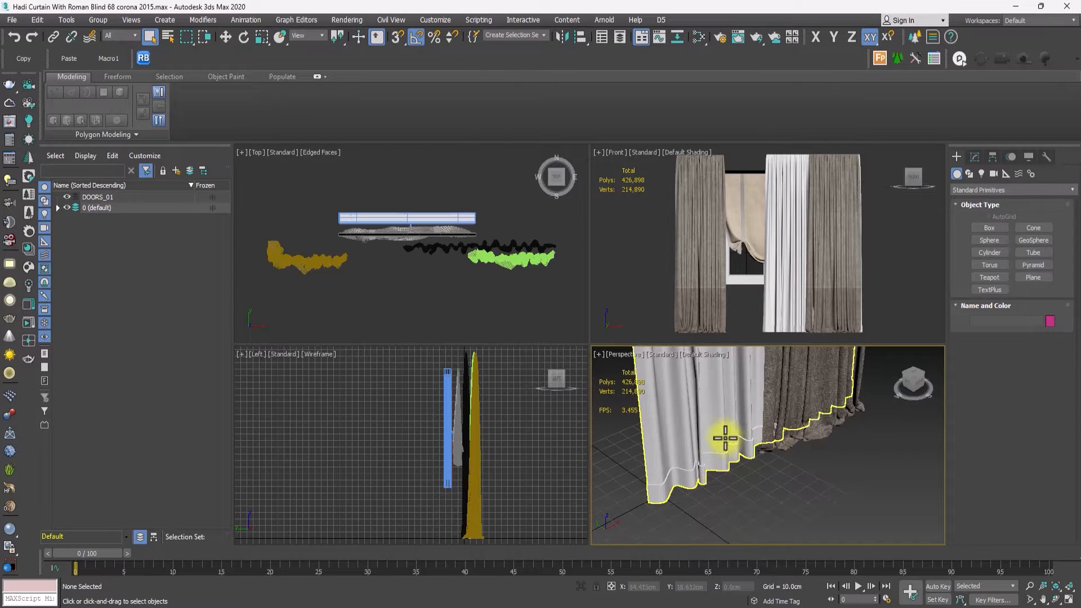
{"action": "left_click", "coordinate": [684, 437]}
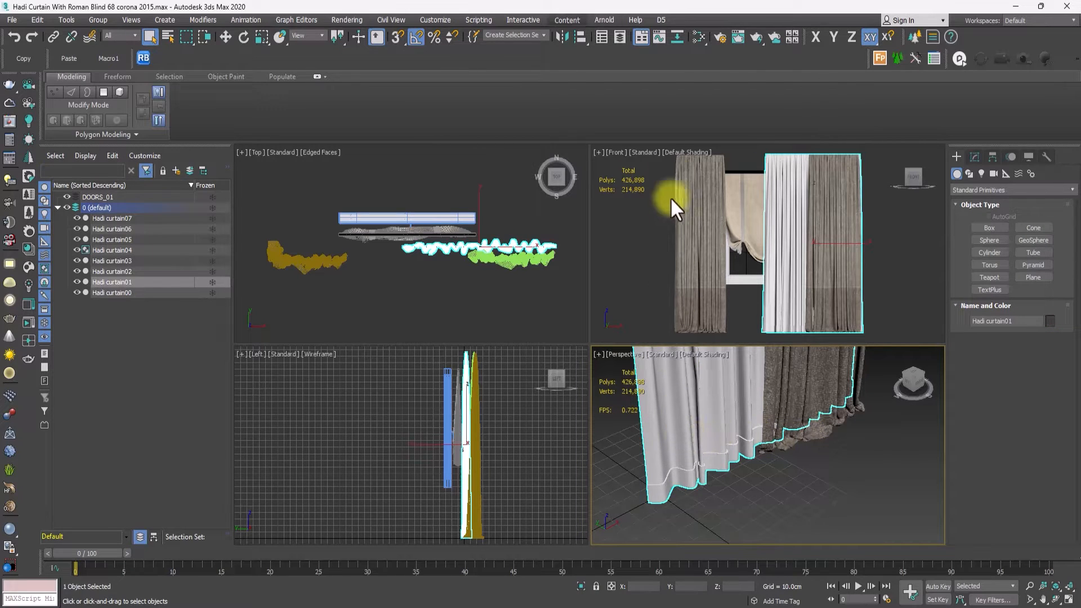
{"action": "left_click", "coordinate": [661, 20]}
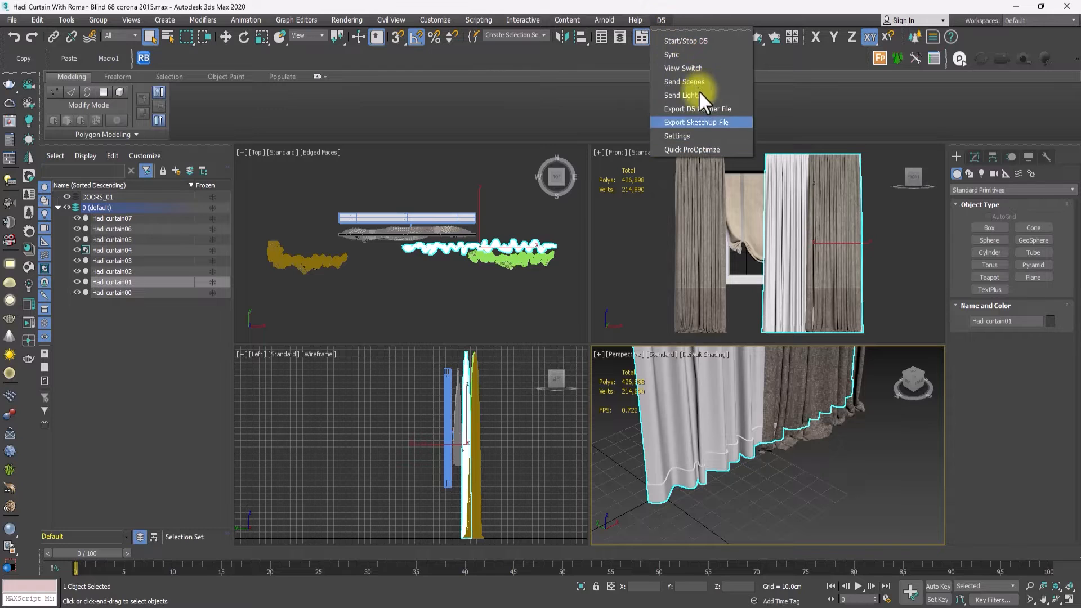
{"action": "left_click", "coordinate": [707, 108]}
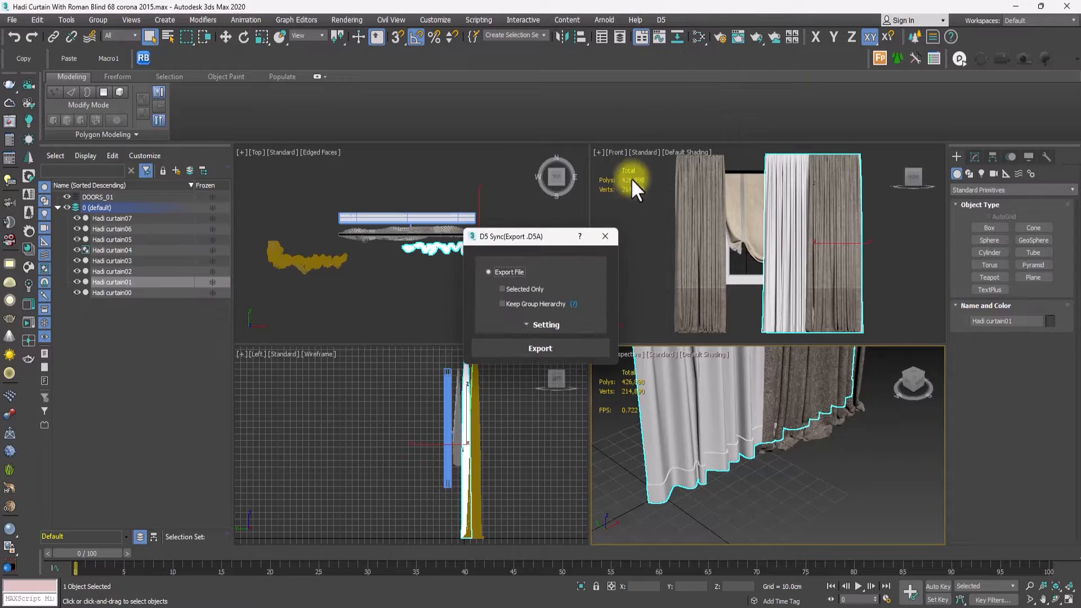
{"action": "left_click", "coordinate": [529, 347]}
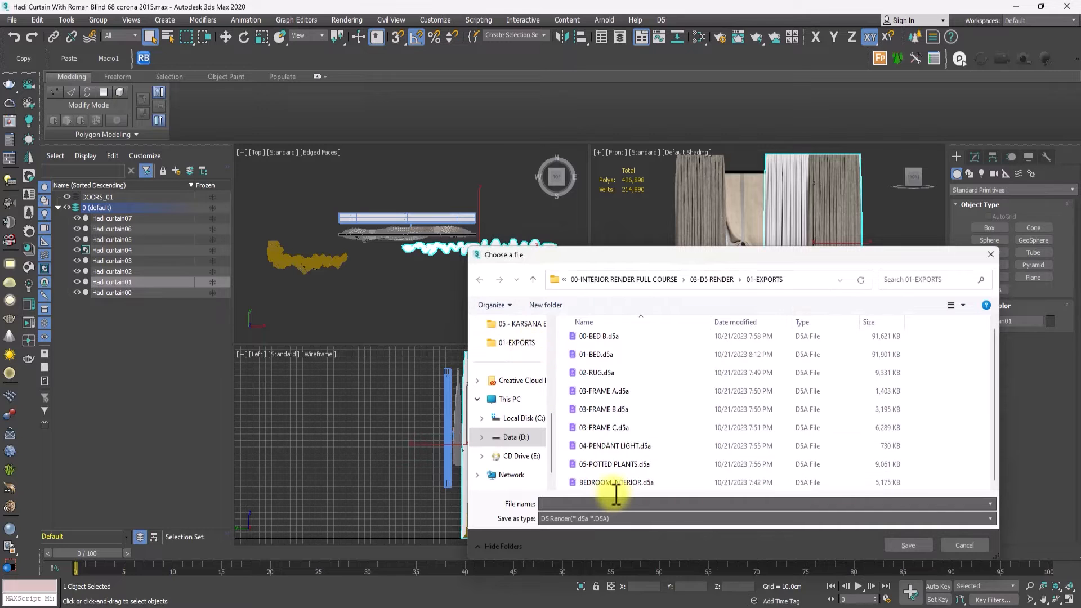
{"action": "type", "text": "0"}
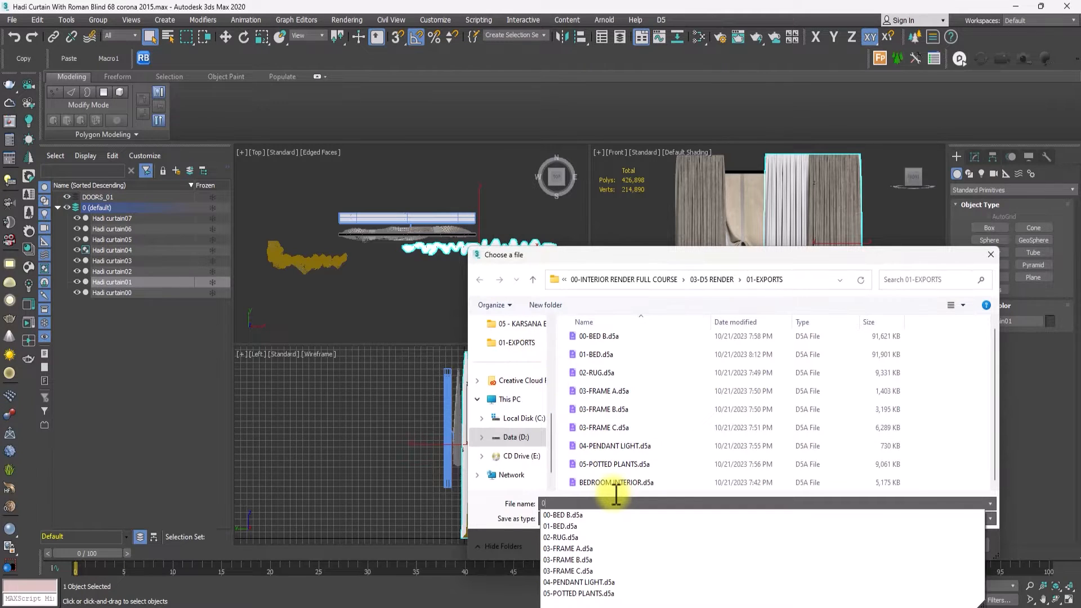
{"action": "type", "text": "6-"}
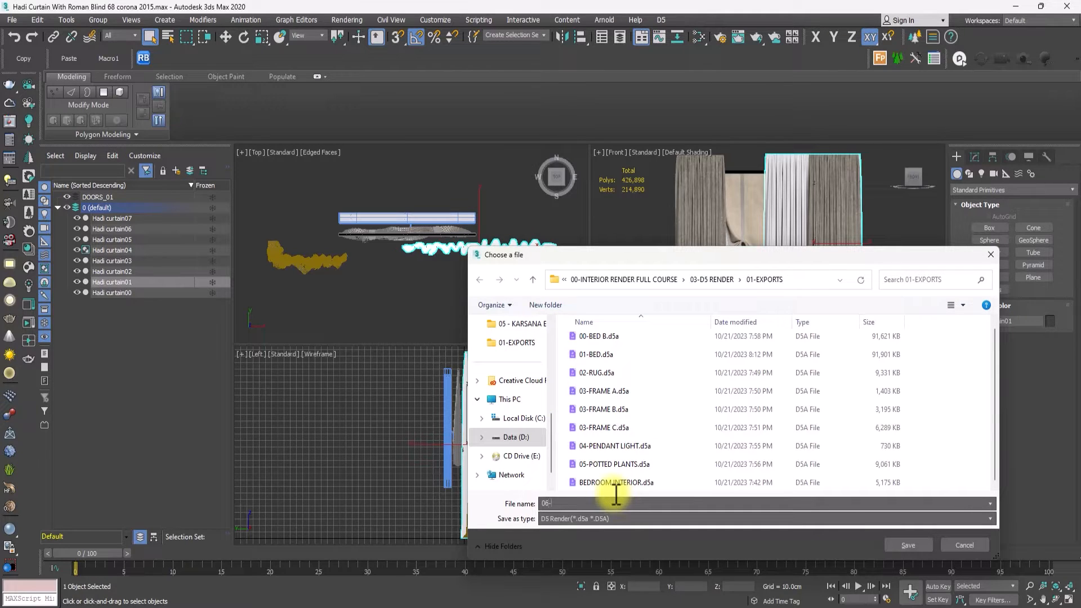
{"action": "type", "text": "CU"}
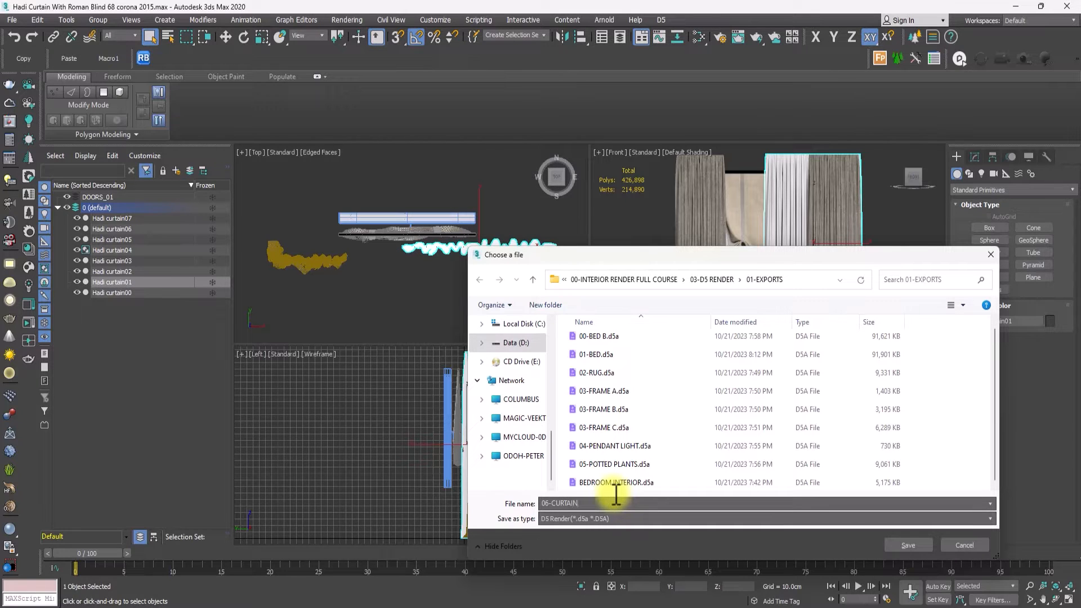
{"action": "type", "text": "RTAIN"}
{"action": "left_click", "coordinate": [893, 542]}
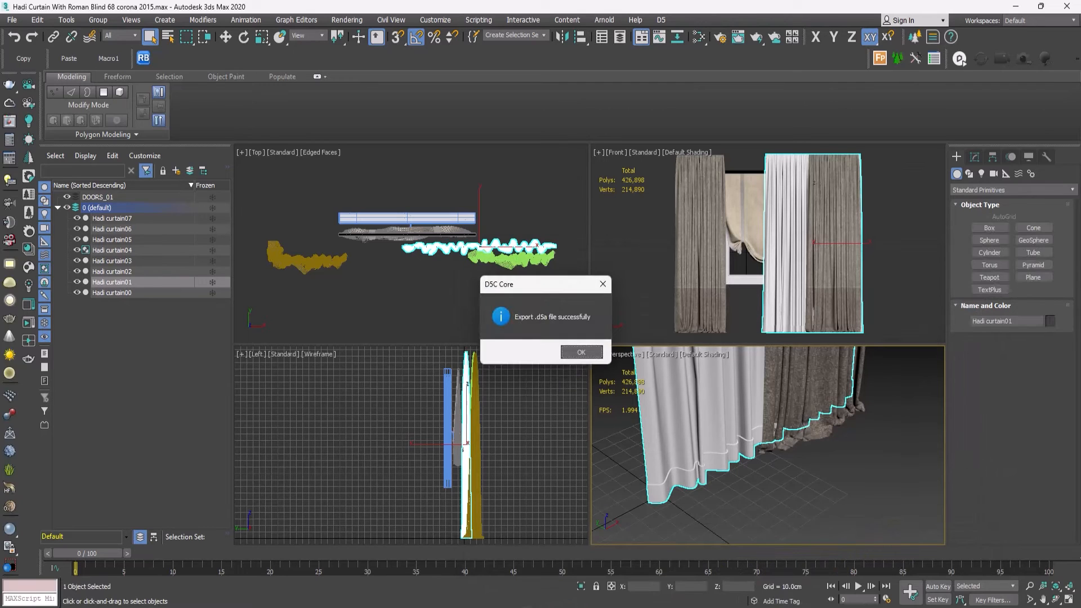
{"action": "left_click", "coordinate": [581, 352]}
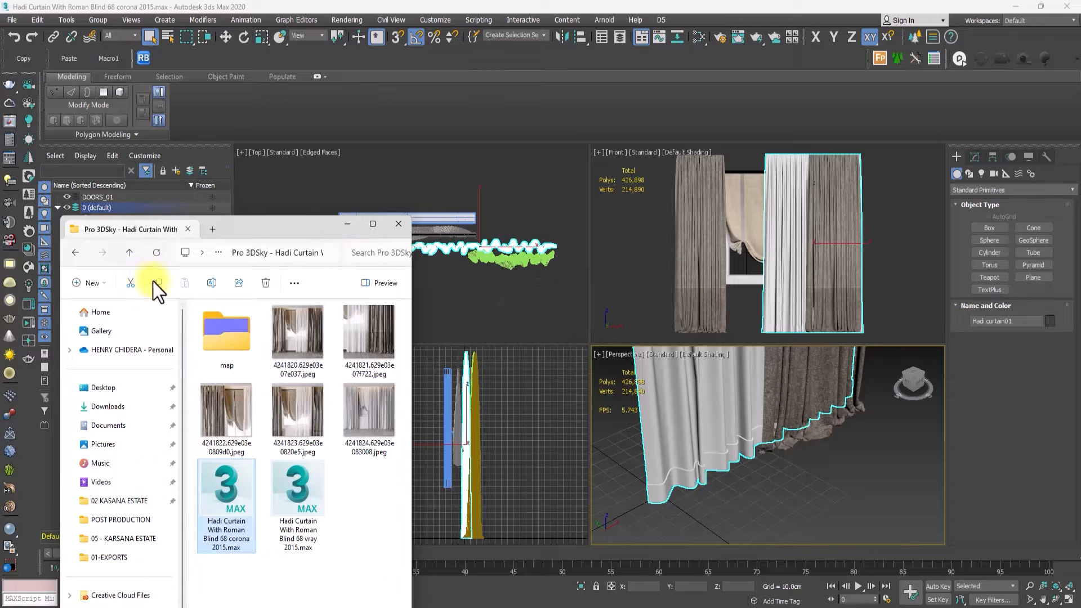
Step: Open Decorative_set43_2015__corona.max from the Decorative Set43 folder inside 08-BED LAMP, discarding the changes to the curtain scene
{"action": "left_click", "coordinate": [126, 251]}
{"action": "left_click", "coordinate": [124, 252]}
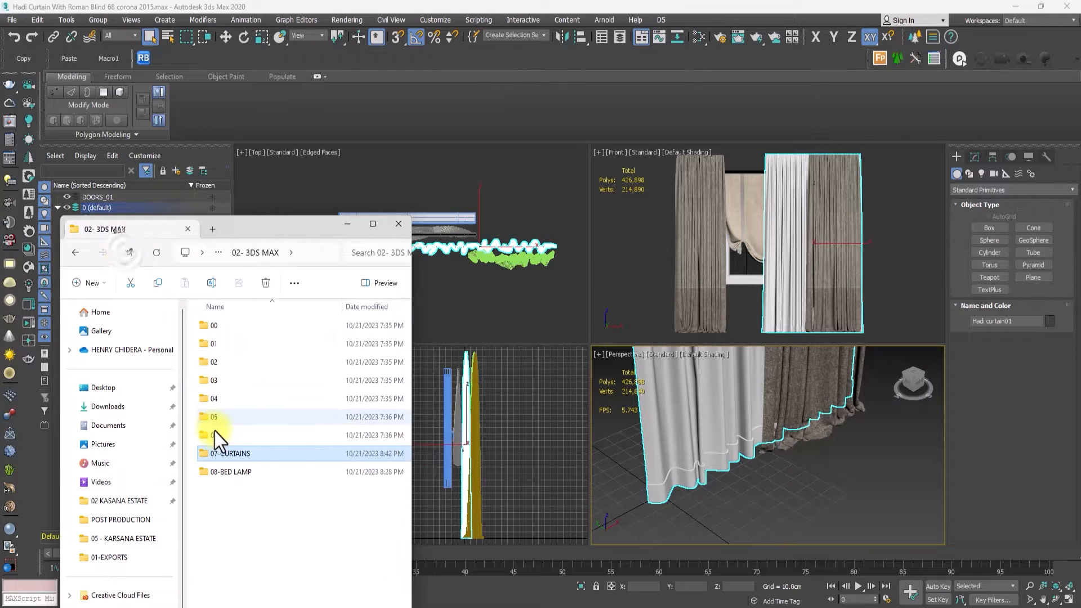
{"action": "double_click", "coordinate": [221, 473]}
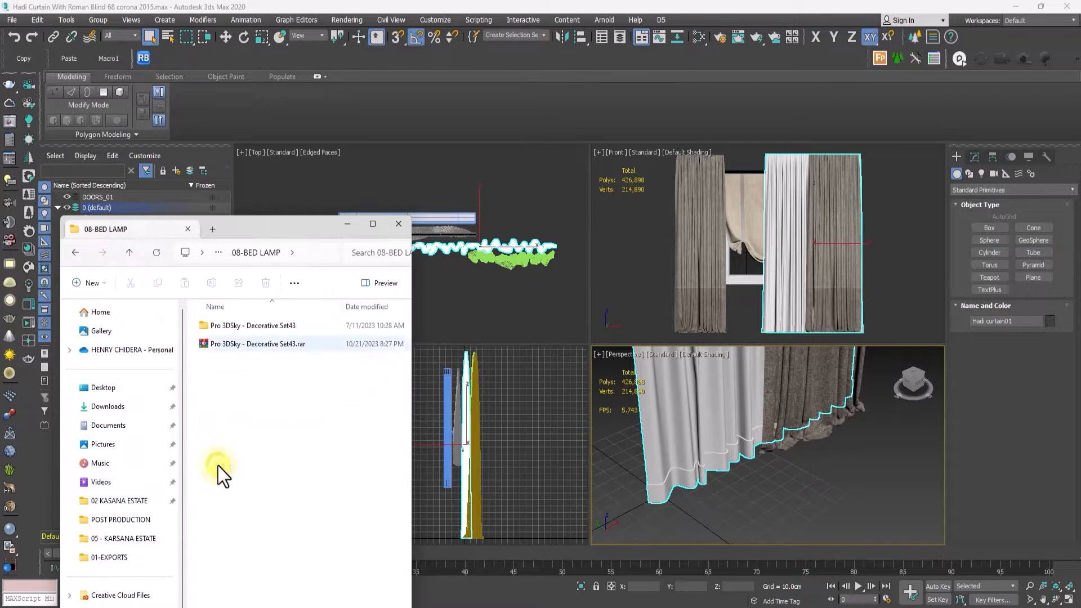
{"action": "double_click", "coordinate": [261, 327]}
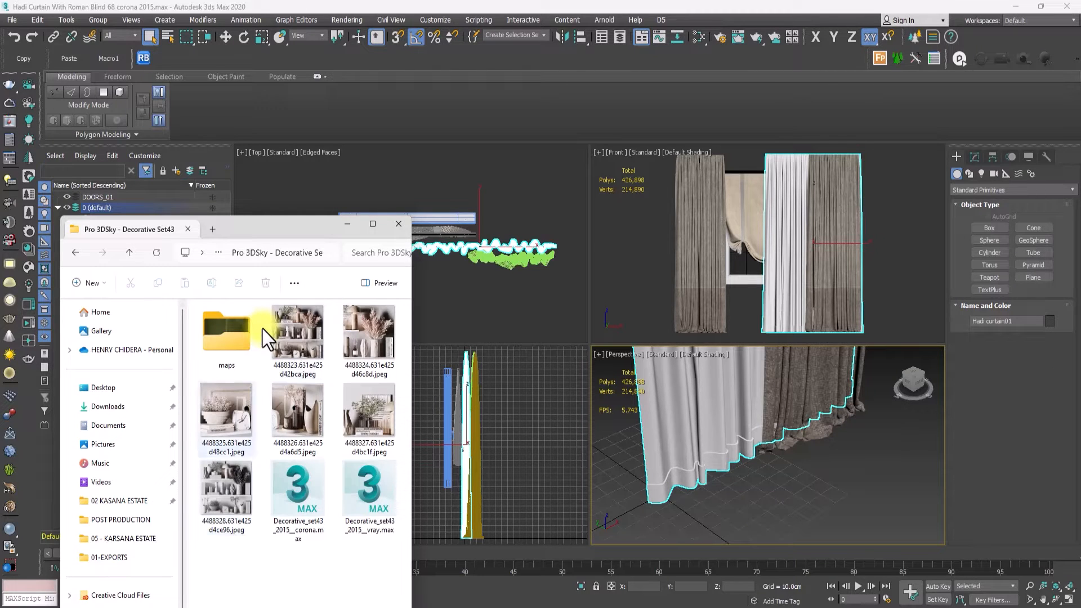
{"action": "left_click_drag", "start_coordinate": [284, 474], "coordinate": [743, 420]}
{"action": "left_click", "coordinate": [772, 428]}
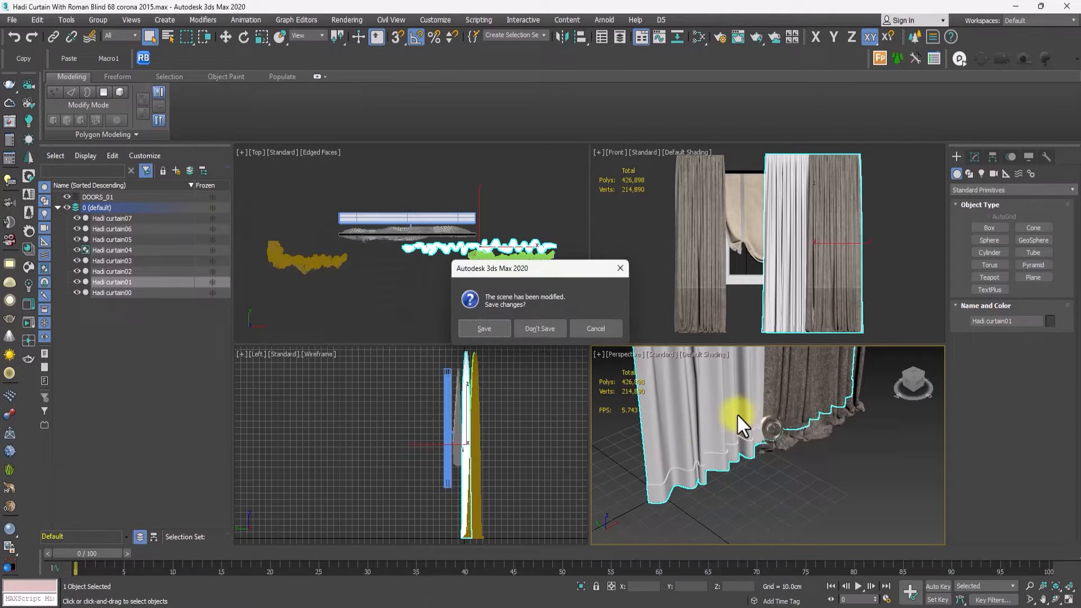
{"action": "left_click", "coordinate": [525, 323]}
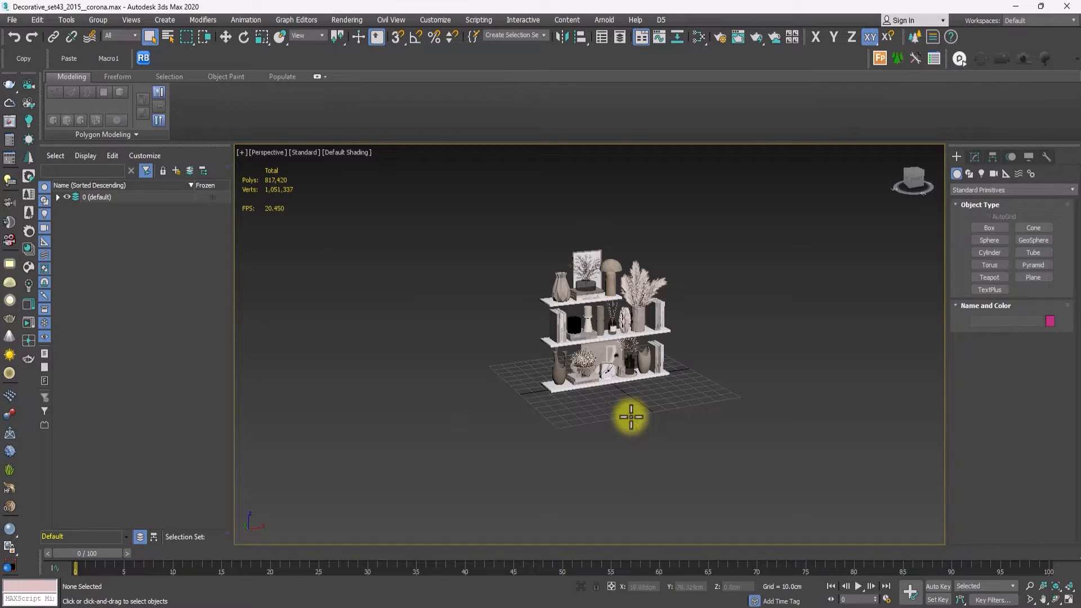
Step: Ungroup the decorative shelf set into separate objects
{"action": "scroll", "coordinate": [629, 416], "scroll_direction": "up", "scroll_amount": 5}
{"action": "left_click", "coordinate": [653, 293]}
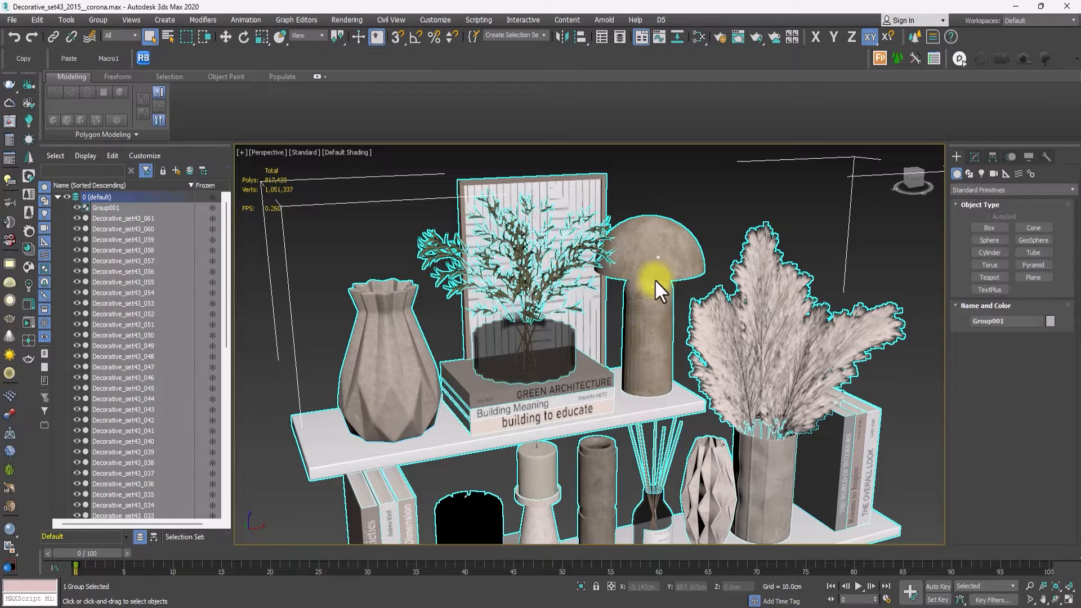
{"action": "left_click", "coordinate": [100, 19]}
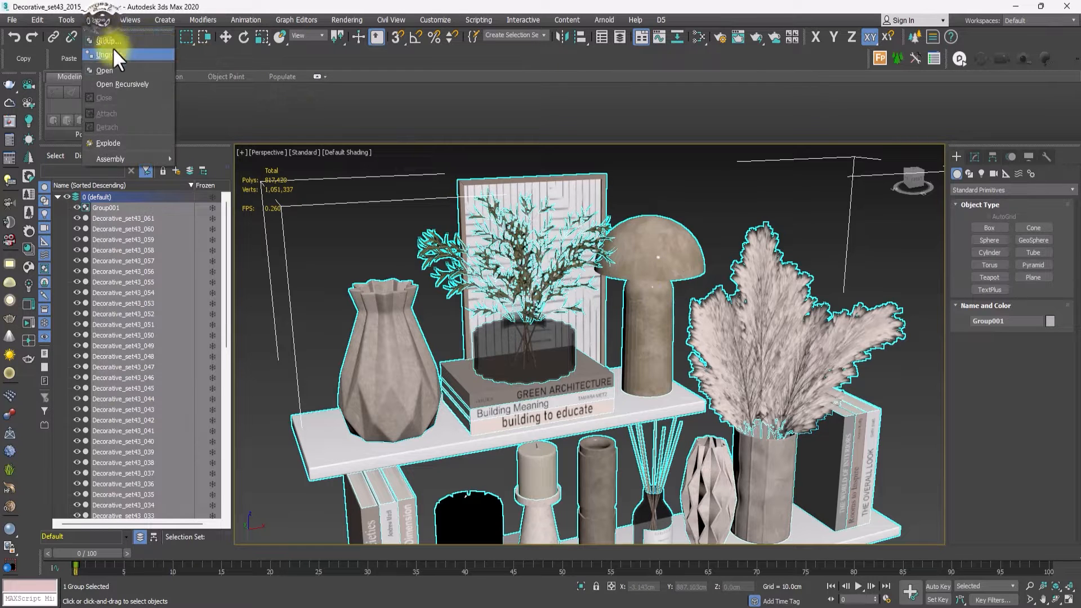
{"action": "left_click", "coordinate": [113, 47]}
Step: Export the mushroom-shaped lamp on the upper shelf as a D5 Render file named 07-LAMP in the 01-EXPORTS folder
{"action": "left_click", "coordinate": [655, 248]}
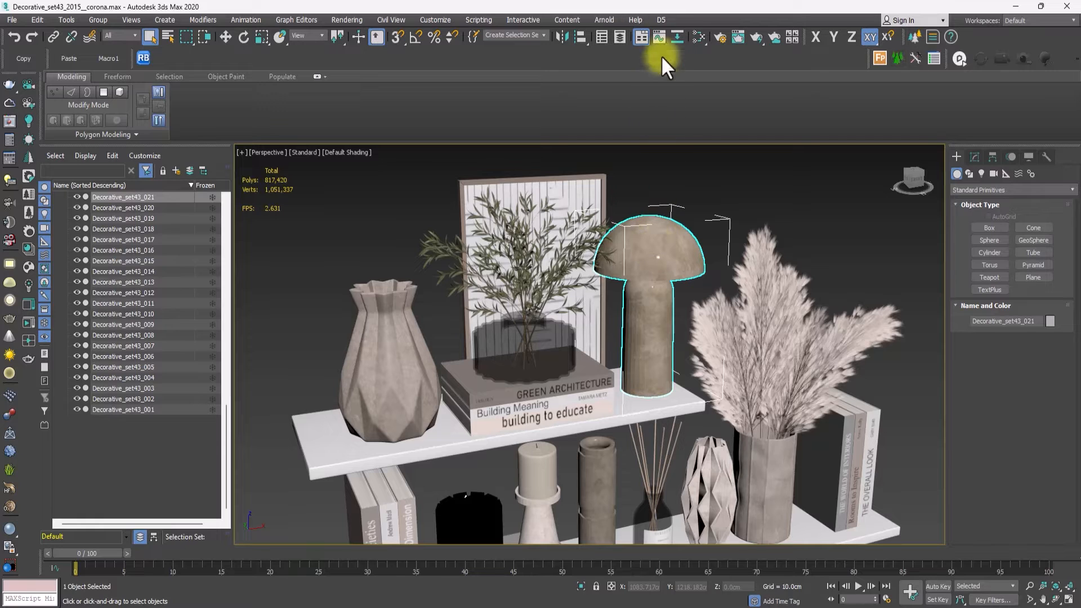
{"action": "left_click", "coordinate": [661, 19]}
{"action": "left_click", "coordinate": [691, 105]}
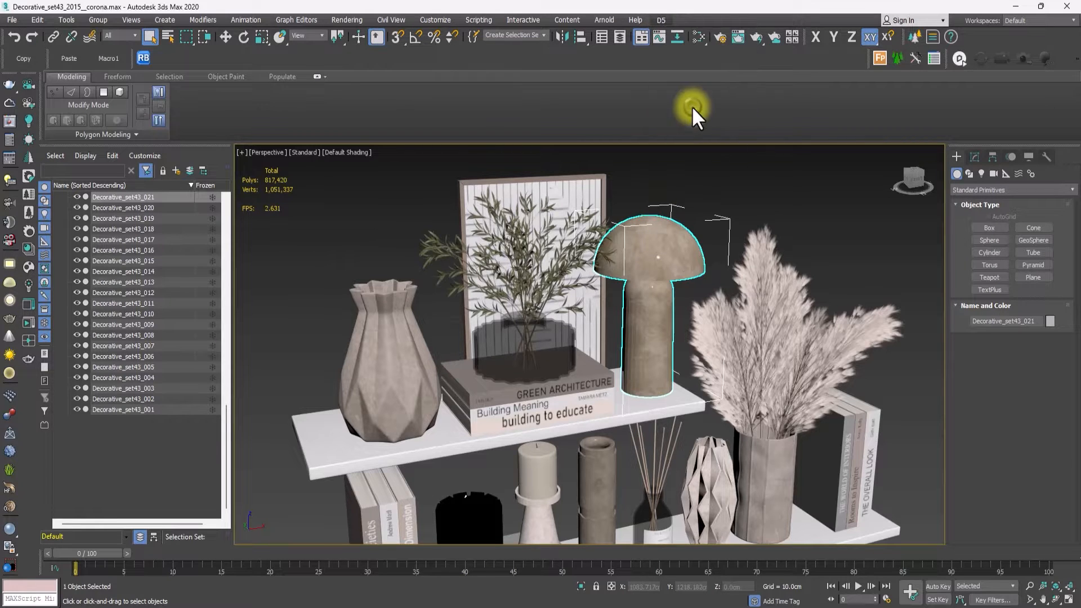
{"action": "left_click", "coordinate": [522, 342]}
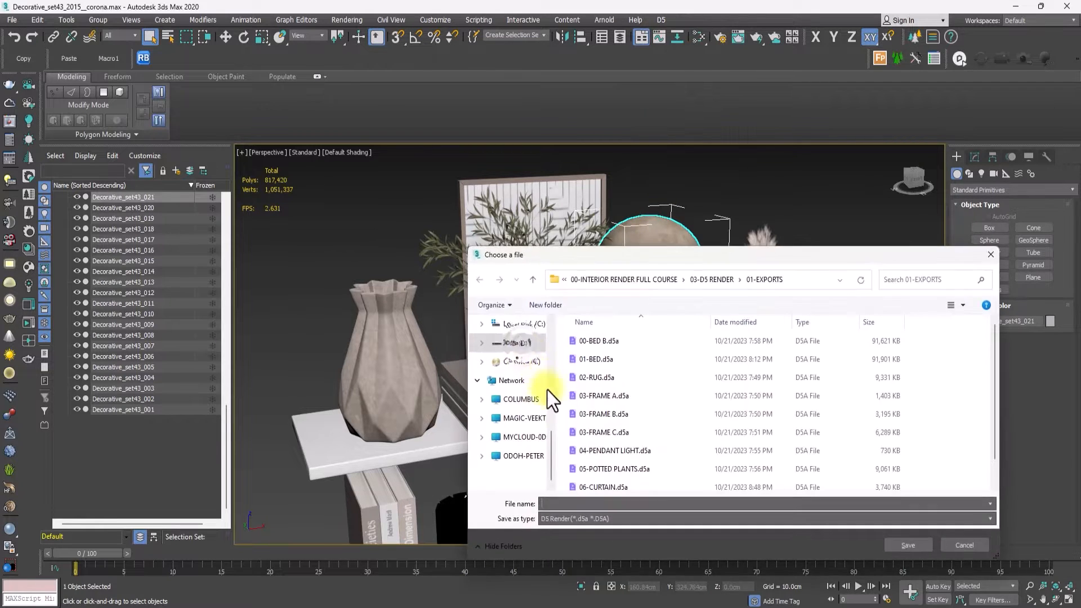
{"action": "scroll", "coordinate": [604, 486], "scroll_direction": "down", "scroll_amount": 1}
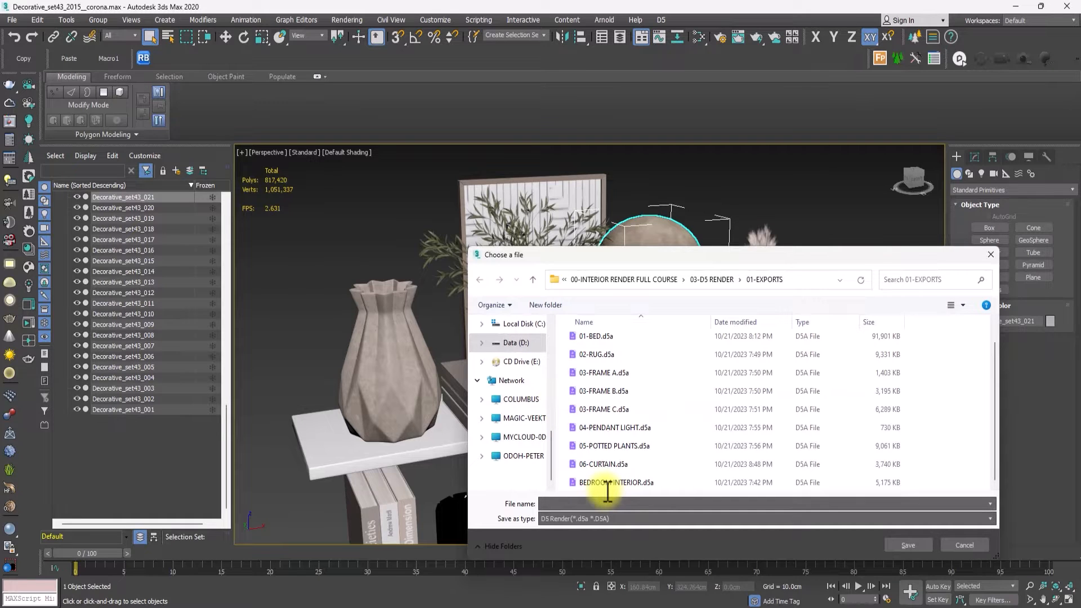
{"action": "type", "text": "07-LAMP"}
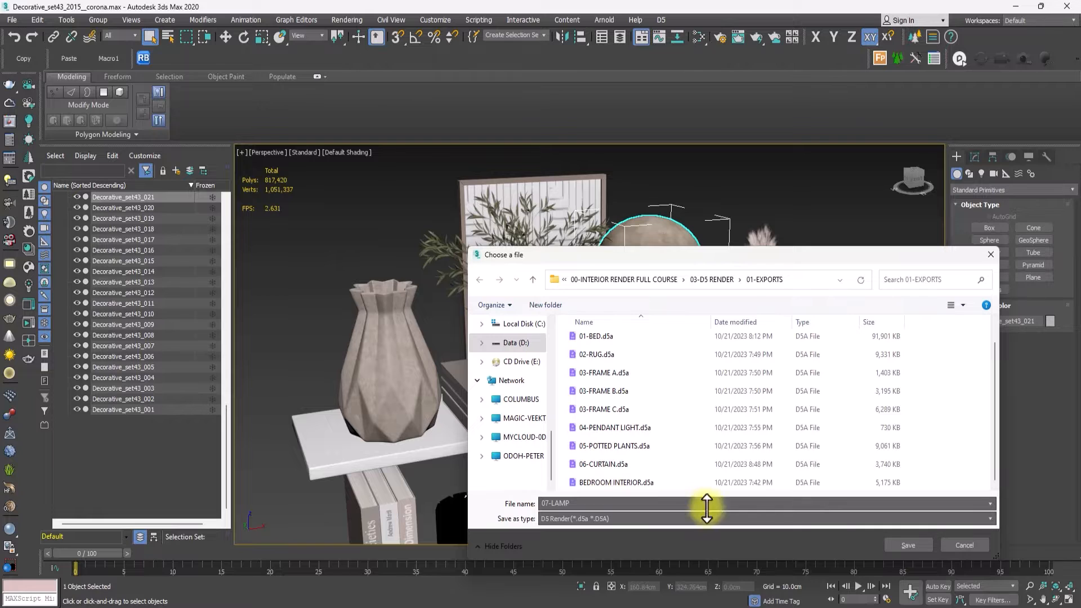
{"action": "left_click", "coordinate": [907, 544]}
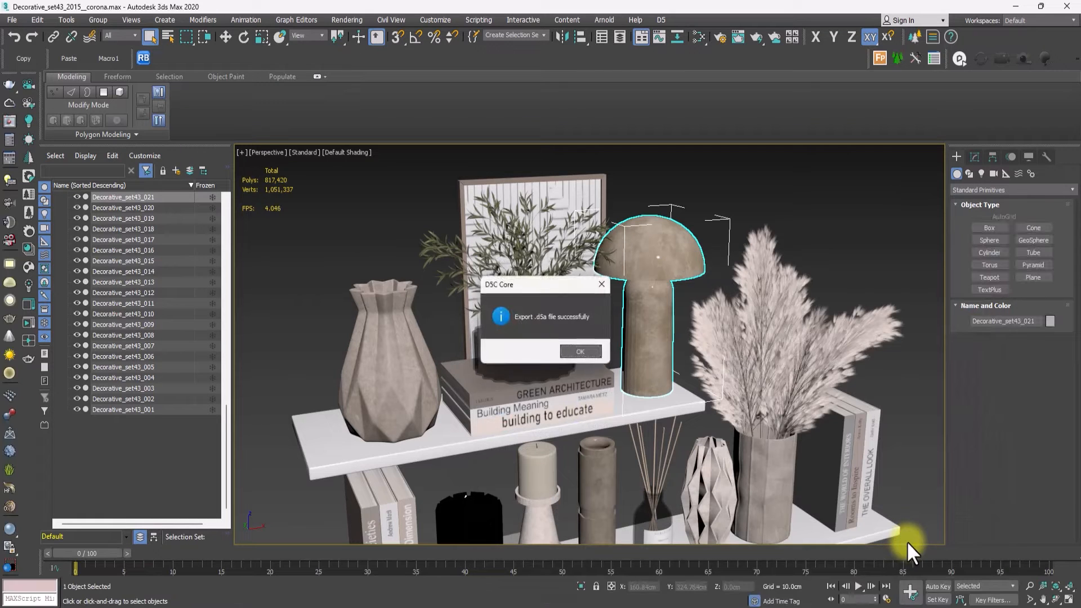
{"action": "left_click", "coordinate": [584, 354]}
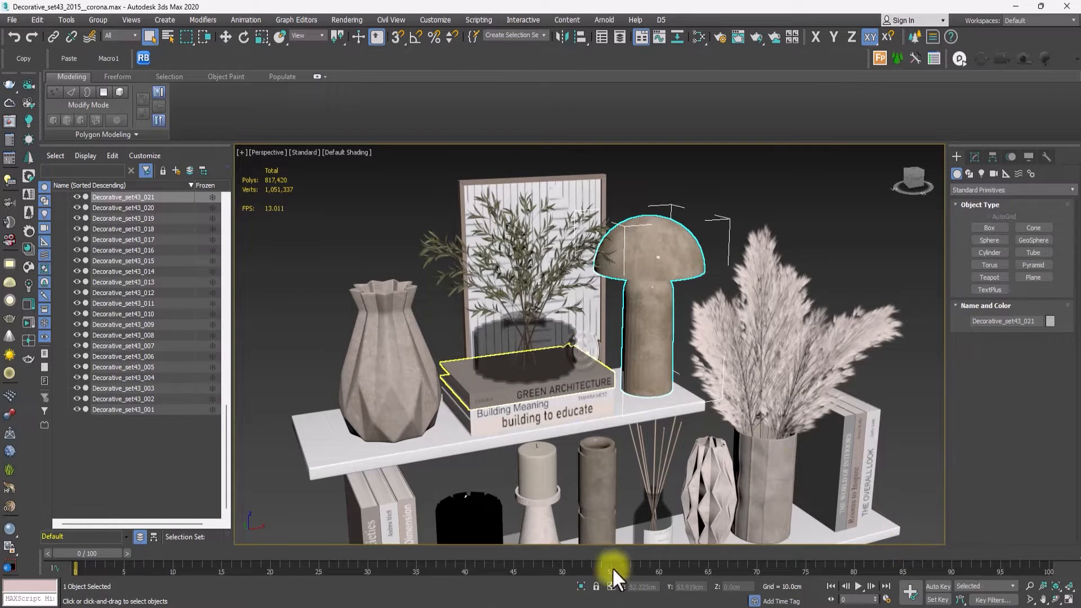
Step: Switch to D5 Render and move the bed forward from the wood-panelled wall to X -1300
{"action": "left_click", "coordinate": [617, 607]}
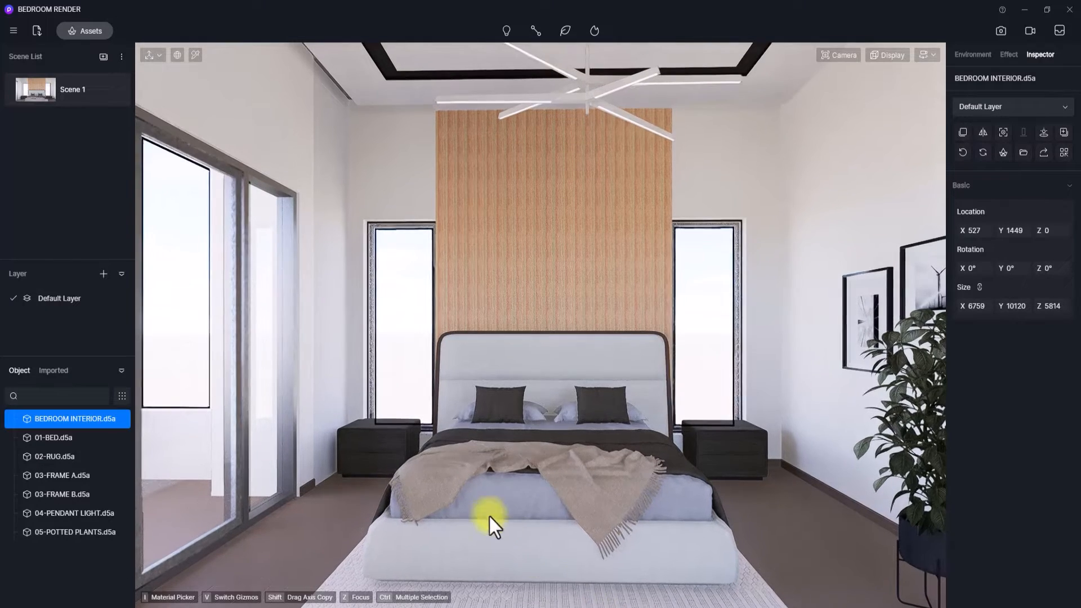
{"action": "left_click", "coordinate": [450, 473]}
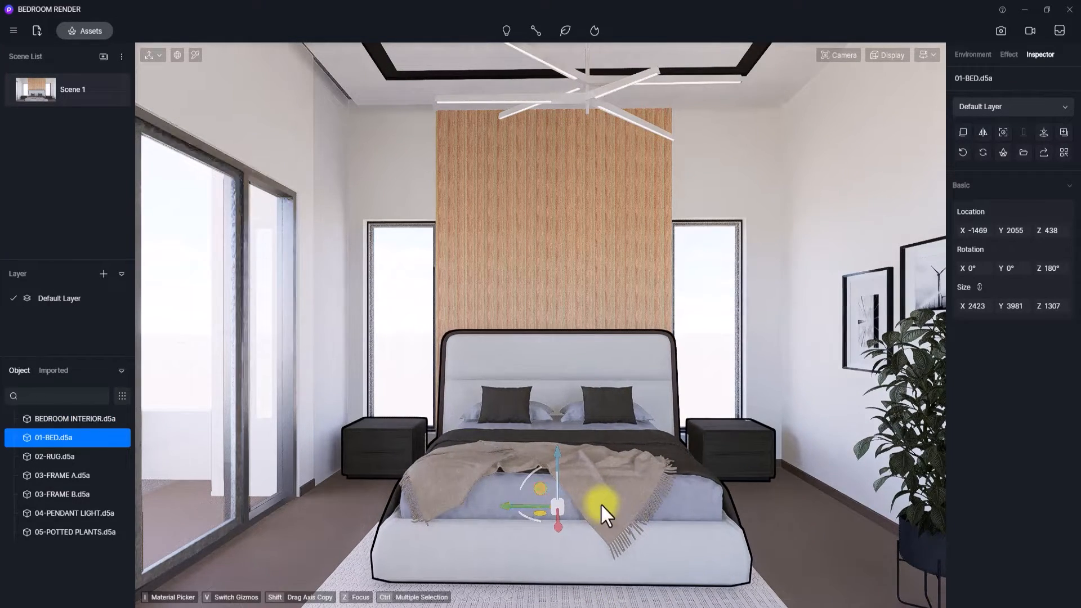
{"action": "scroll", "coordinate": [600, 503], "scroll_direction": "down", "scroll_amount": 5}
{"action": "scroll", "coordinate": [552, 374], "scroll_direction": "down", "scroll_amount": 5}
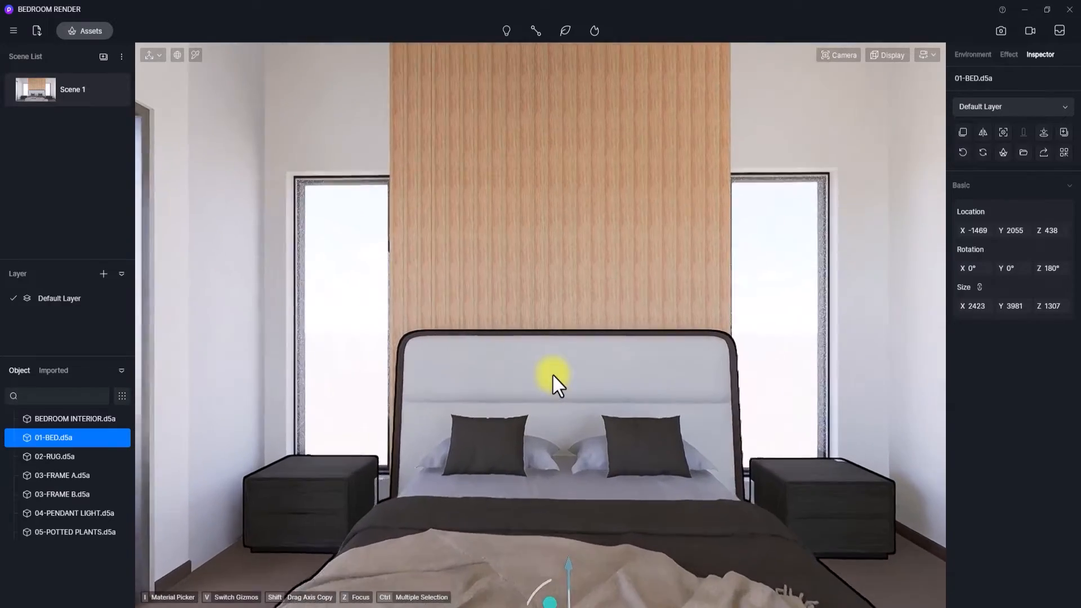
{"action": "right_click_drag", "start_coordinate": [702, 334], "coordinate": [987, 514]}
{"action": "scroll", "coordinate": [505, 337], "scroll_direction": "up", "scroll_amount": 3}
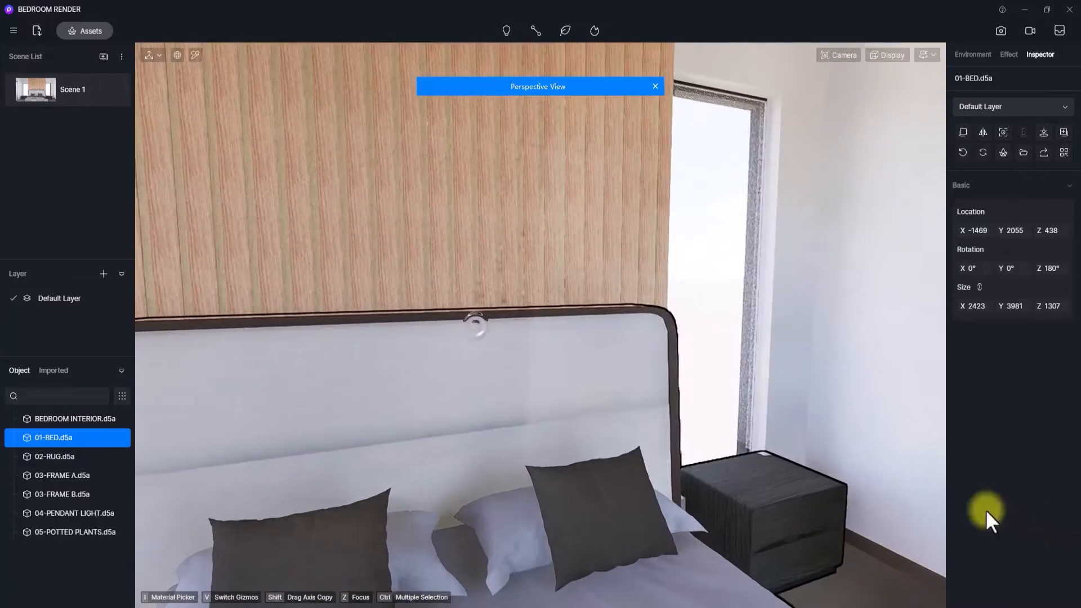
{"action": "scroll", "coordinate": [414, 331], "scroll_direction": "up", "scroll_amount": 2}
{"action": "right_click_drag", "start_coordinate": [377, 320], "coordinate": [829, 565]}
{"action": "scroll", "coordinate": [559, 416], "scroll_direction": "down", "scroll_amount": 5}
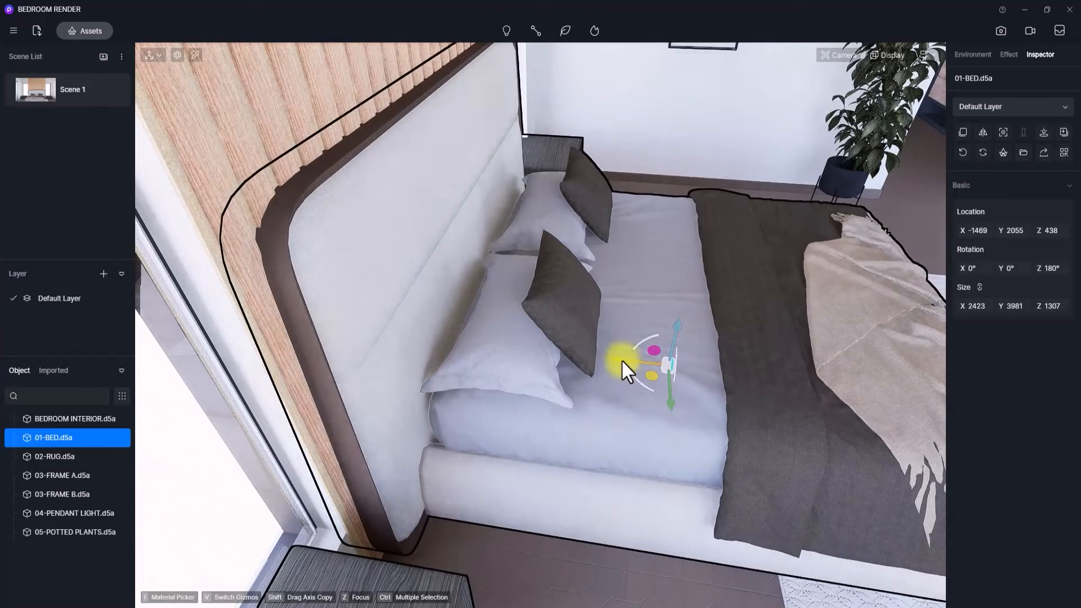
{"action": "left_click_drag", "start_coordinate": [621, 359], "coordinate": [656, 367]}
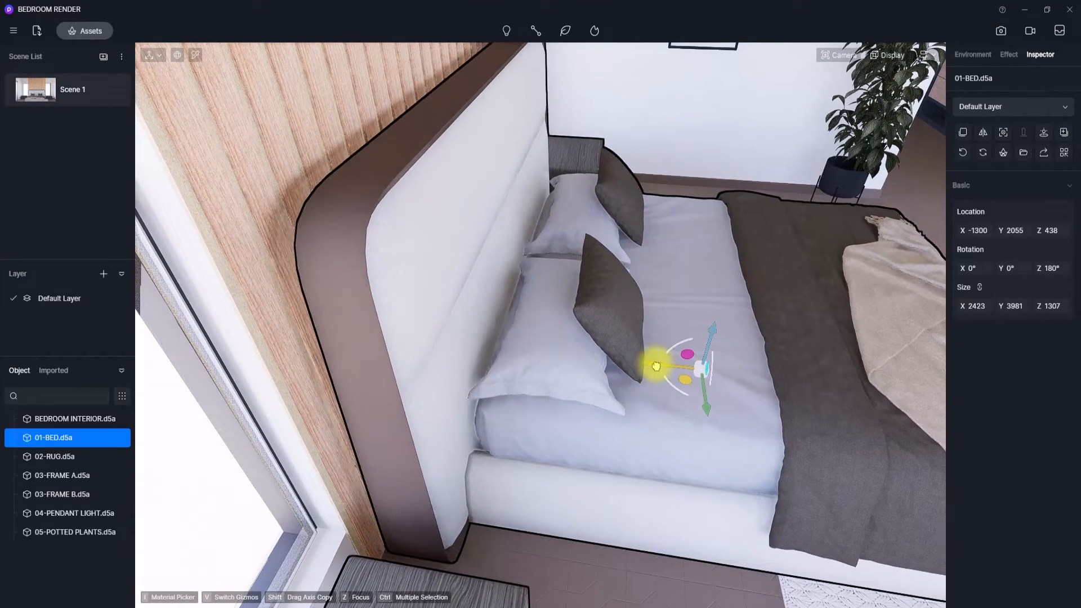
Step: Import 06-CURTAIN.d5a from the 01-EXPORTS folder into the bedroom scene
{"action": "right_click_drag", "start_coordinate": [699, 385], "coordinate": [85, 309]}
{"action": "scroll", "coordinate": [635, 435], "scroll_direction": "down", "scroll_amount": 6}
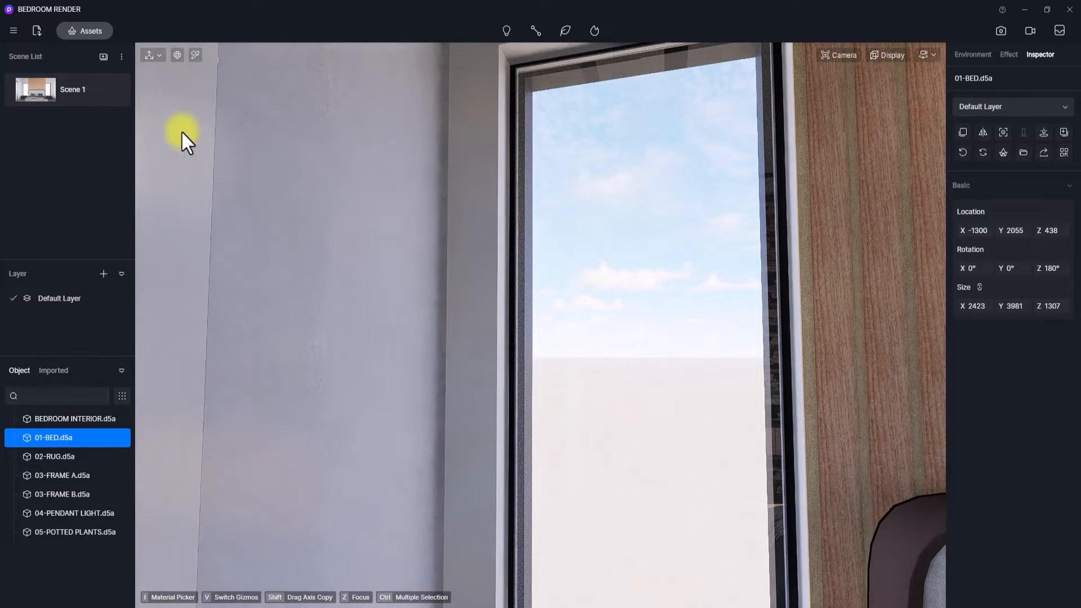
{"action": "left_click", "coordinate": [37, 35]}
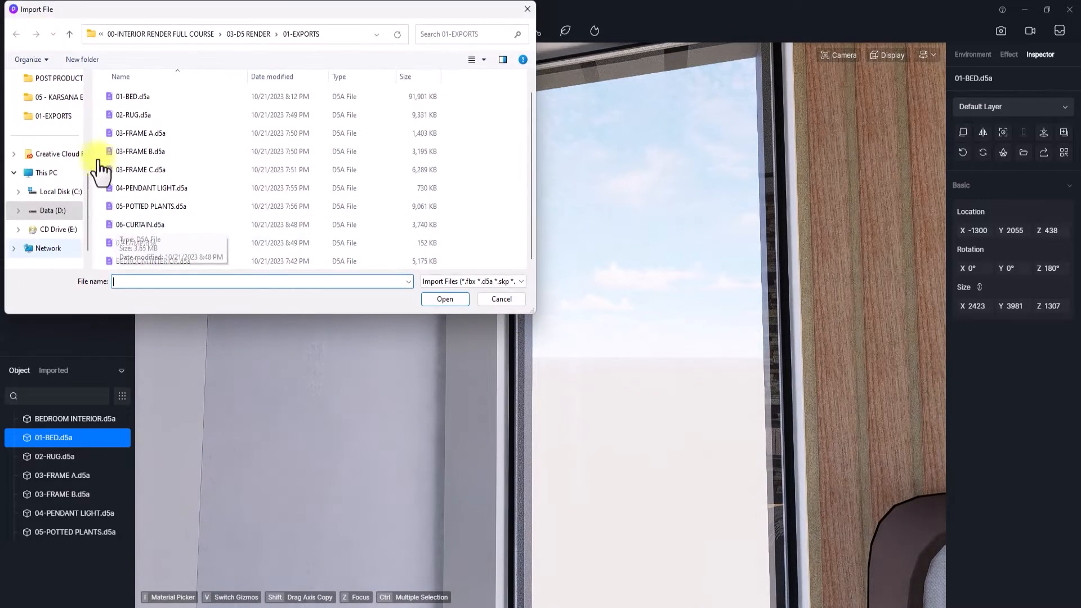
{"action": "left_click", "coordinate": [128, 224]}
{"action": "left_click", "coordinate": [437, 298]}
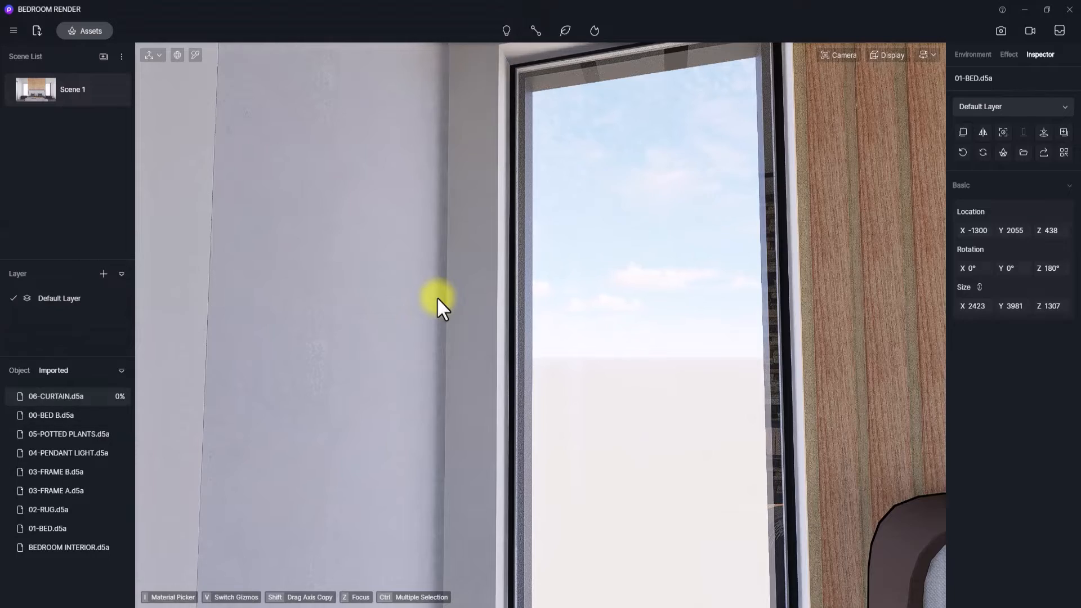
Step: Place the imported curtain against the bed wall, covering the narrow window behind the bedside table next to the sliding door
{"action": "left_click", "coordinate": [79, 398]}
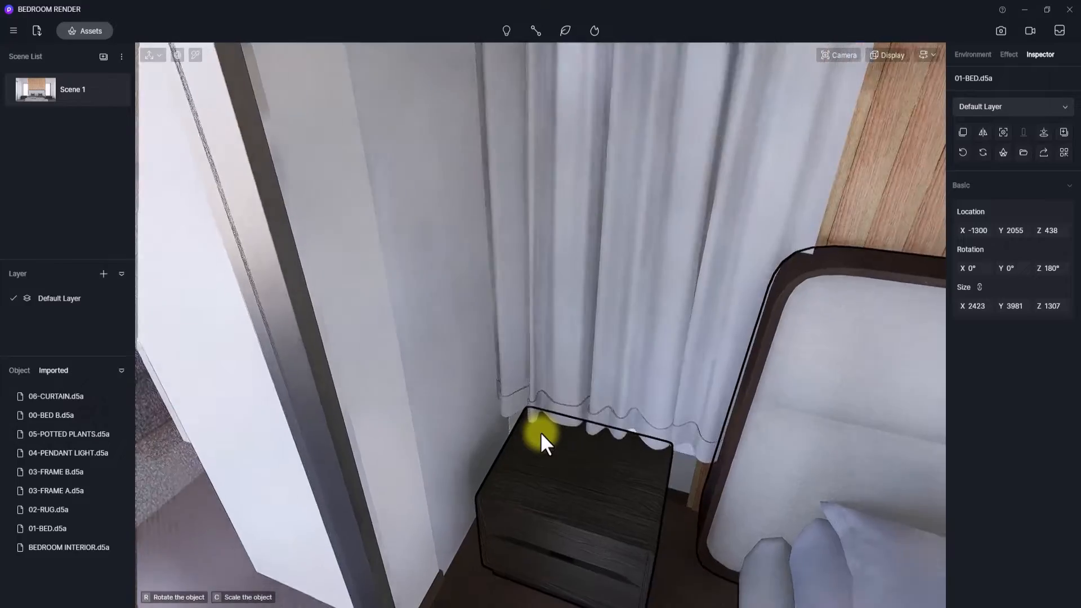
{"action": "scroll", "coordinate": [541, 432], "scroll_direction": "down", "scroll_amount": 2}
{"action": "right_click_drag", "start_coordinate": [540, 431], "coordinate": [516, 565]}
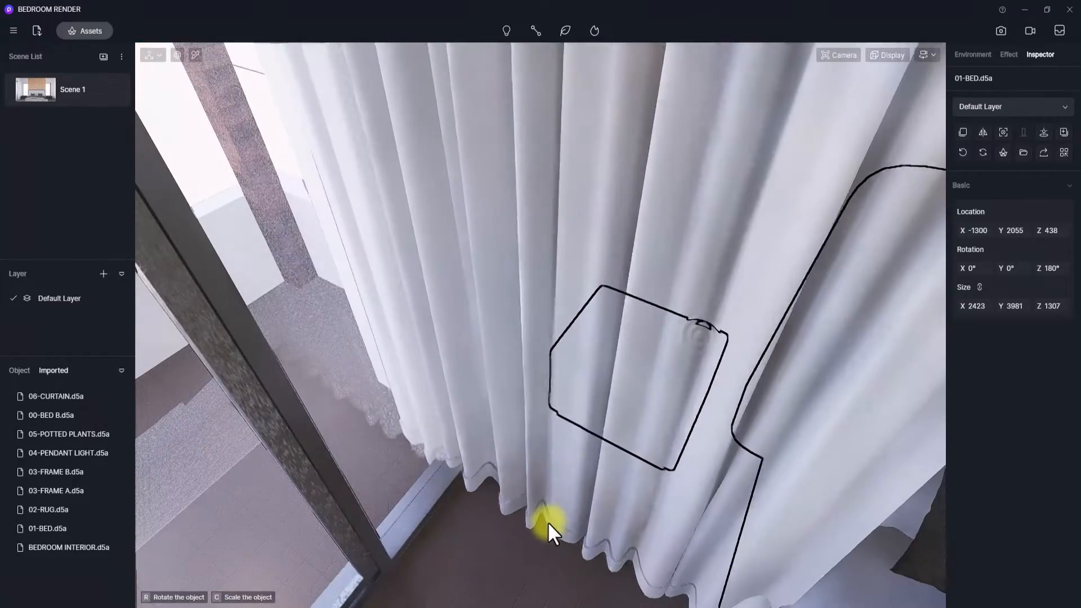
{"action": "left_click", "coordinate": [545, 527]}
{"action": "left_click_drag", "start_coordinate": [518, 572], "coordinate": [647, 418]}
{"action": "right_click_drag", "start_coordinate": [646, 417], "coordinate": [495, 373]}
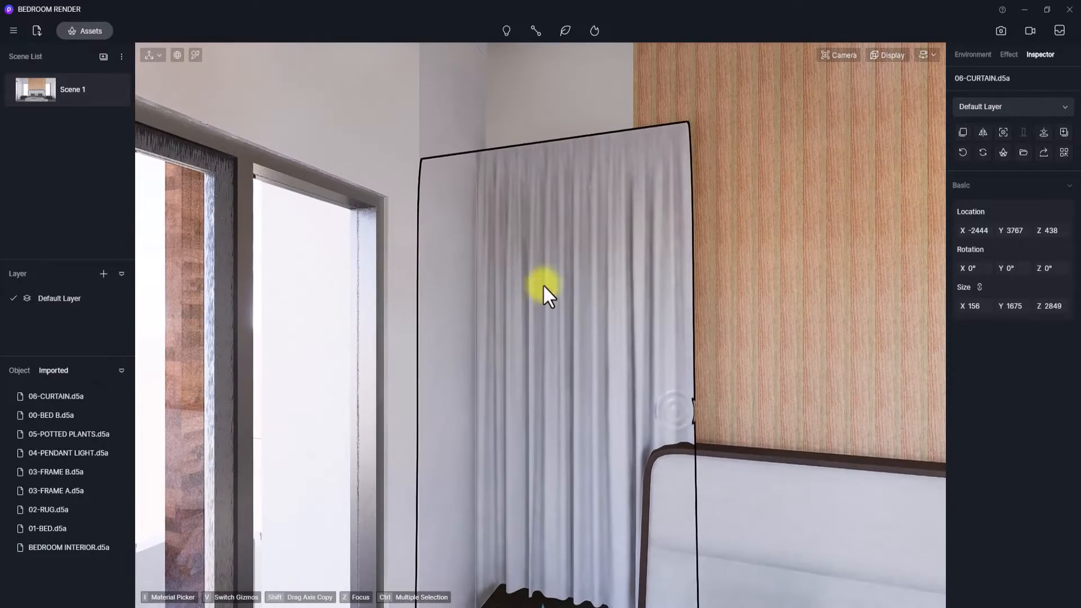
Step: Unlink the curtain's size proportions and set its X size to 75
{"action": "left_click", "coordinate": [570, 234]}
{"action": "left_click", "coordinate": [570, 235]}
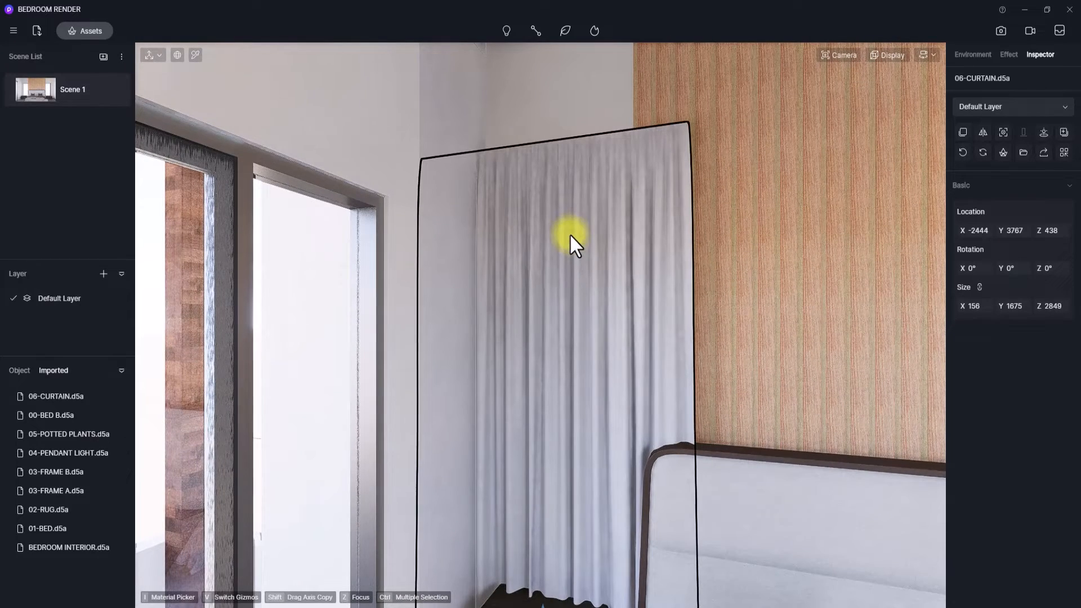
{"action": "left_click", "coordinate": [979, 286]}
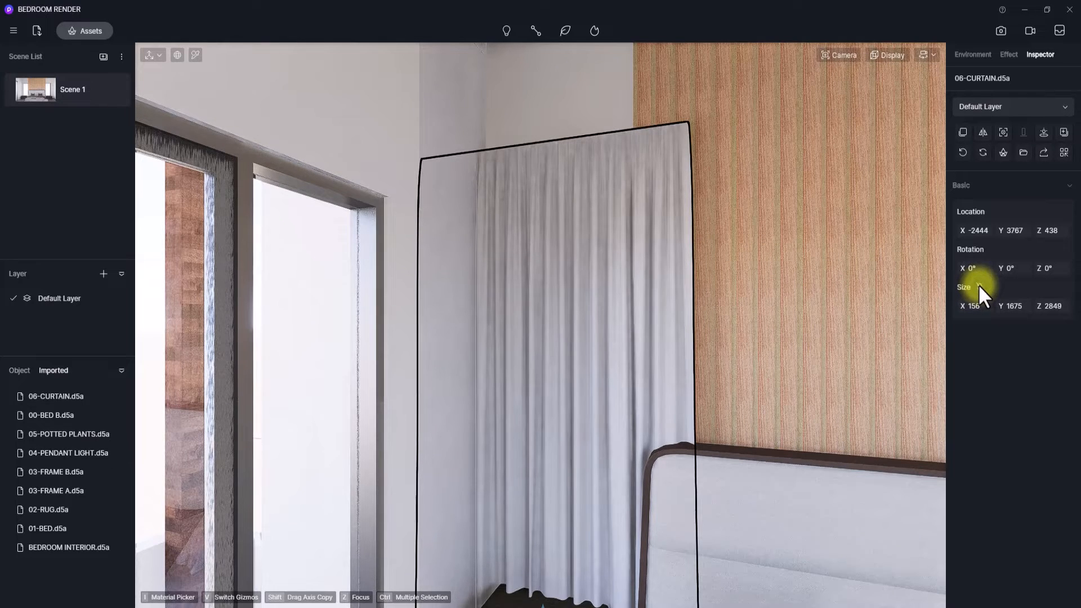
{"action": "right_click_drag", "start_coordinate": [840, 444], "coordinate": [703, 239]}
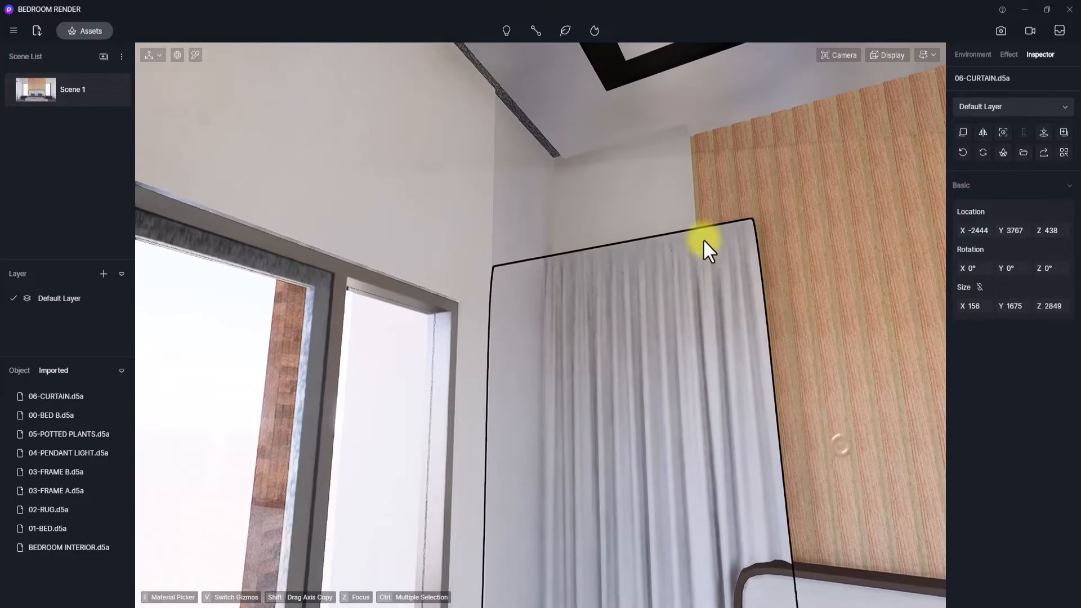
{"action": "left_click", "coordinate": [974, 306]}
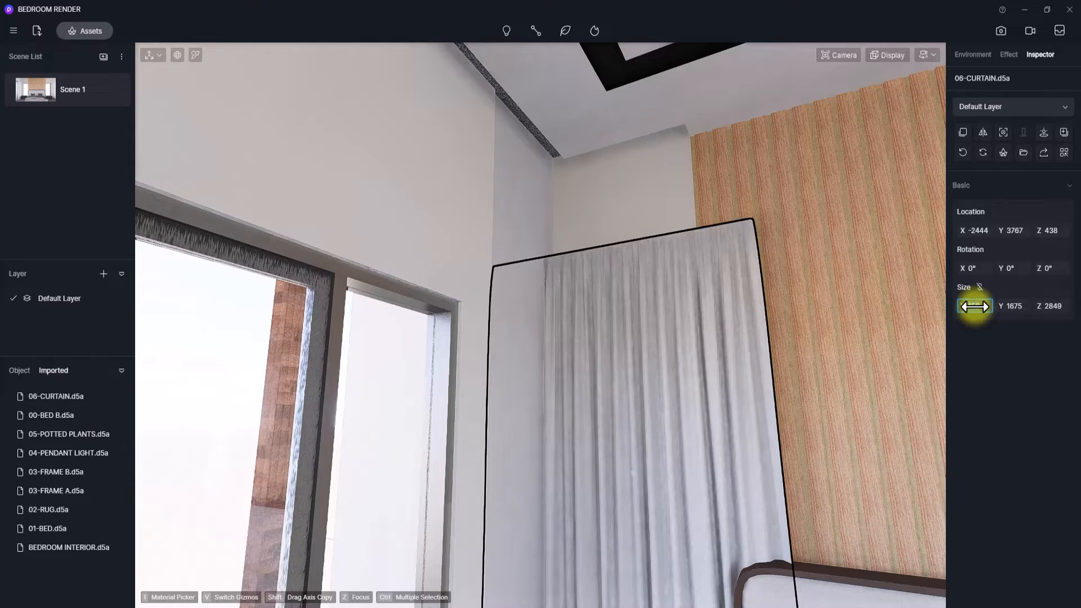
{"action": "left_click", "coordinate": [1036, 396]}
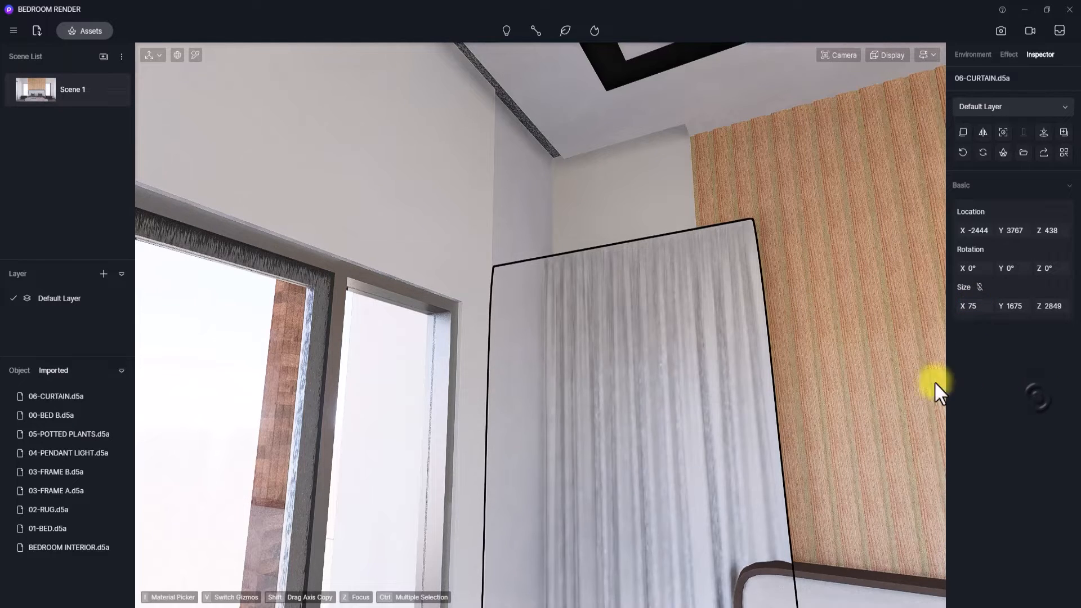
{"action": "left_click", "coordinate": [703, 345]}
{"action": "left_click", "coordinate": [684, 333]}
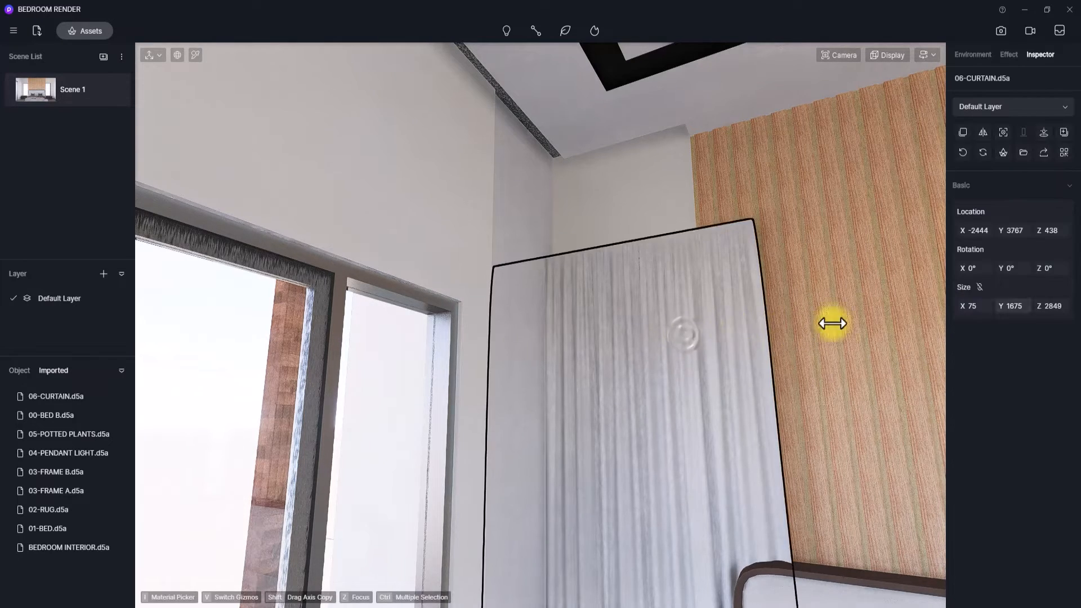
Step: Set the curtain's Y size to 1100 and its Z size to 3300
{"action": "left_click", "coordinate": [1011, 307]}
{"action": "type", "text": "1100"}
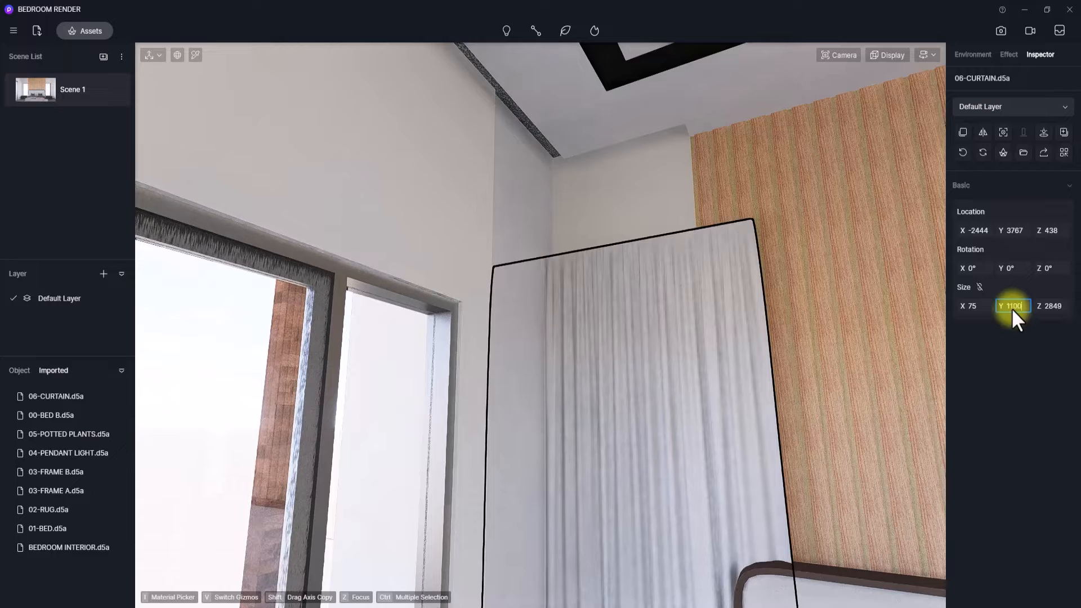
{"action": "key", "text": "Return"}
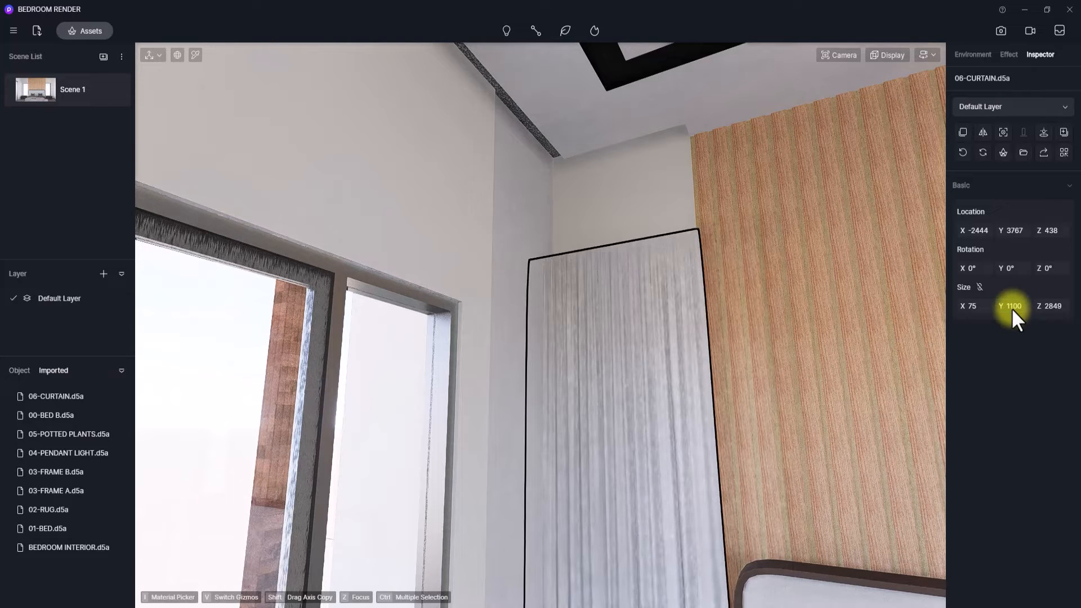
{"action": "left_click", "coordinate": [1050, 308]}
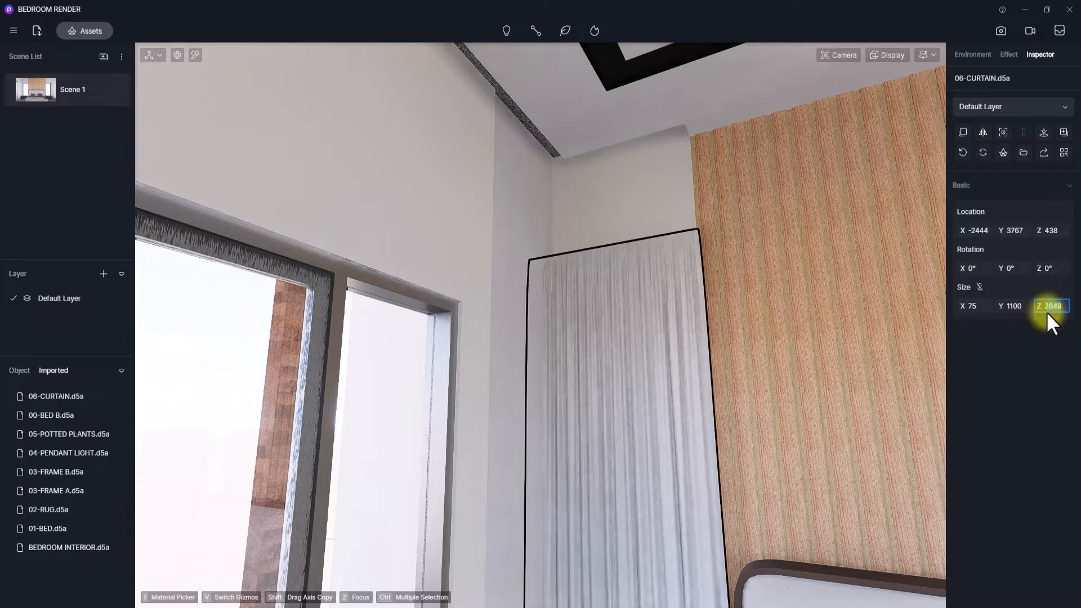
{"action": "key", "text": "Return"}
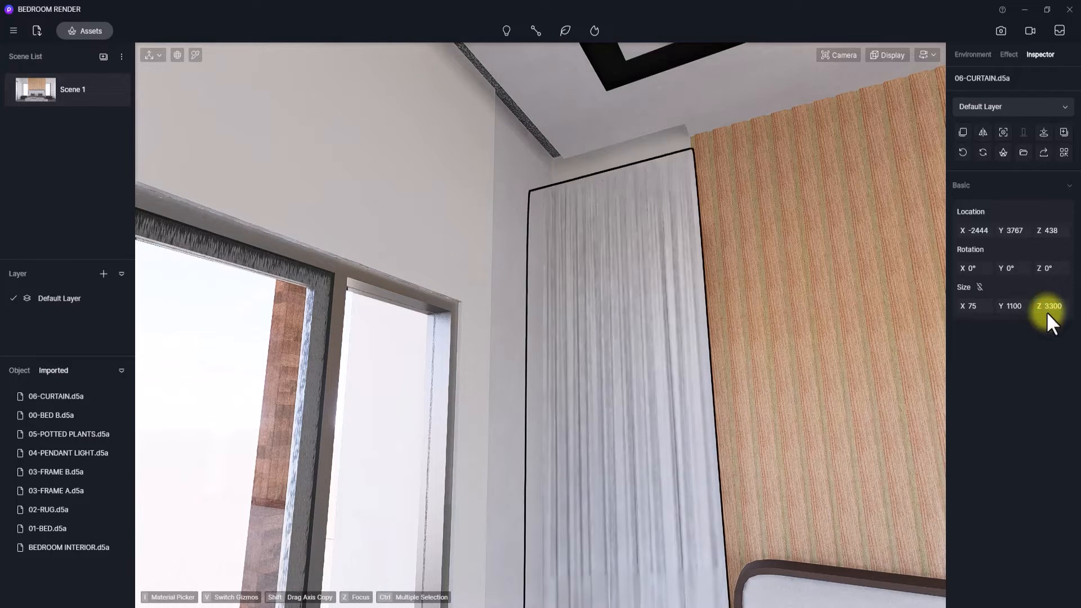
Step: Increase the curtain's Z size to 3600
{"action": "right_click_drag", "start_coordinate": [612, 313], "coordinate": [685, 496]}
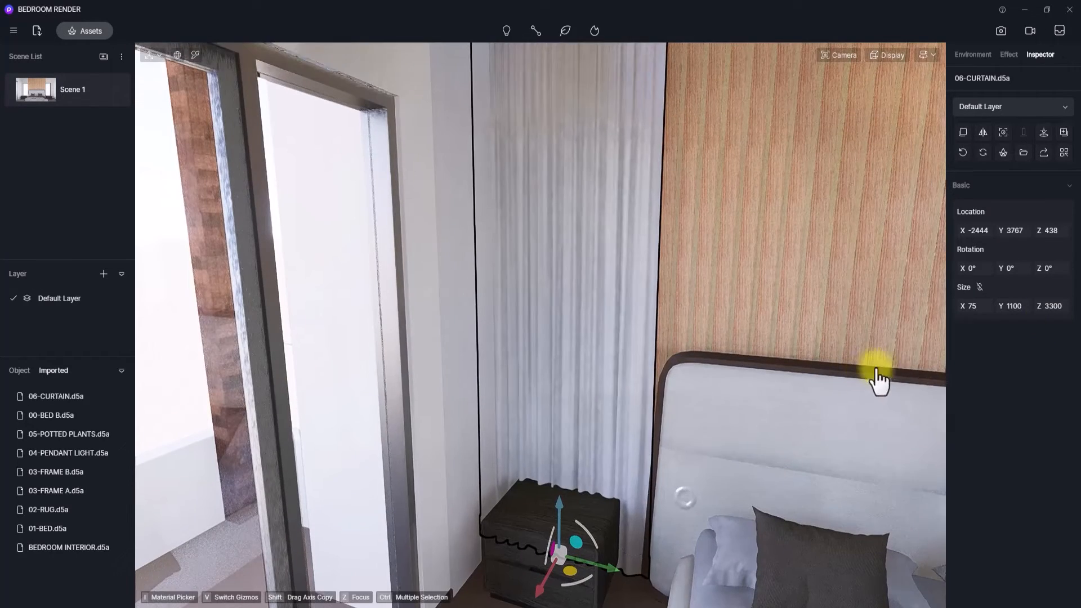
{"action": "left_click", "coordinate": [1052, 308]}
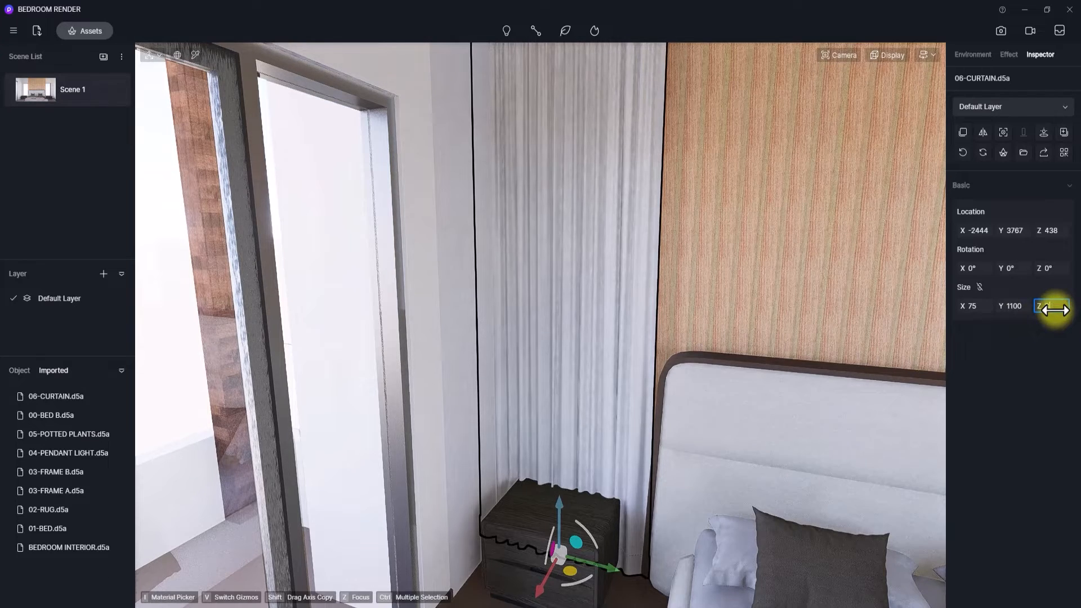
{"action": "key", "text": "Return"}
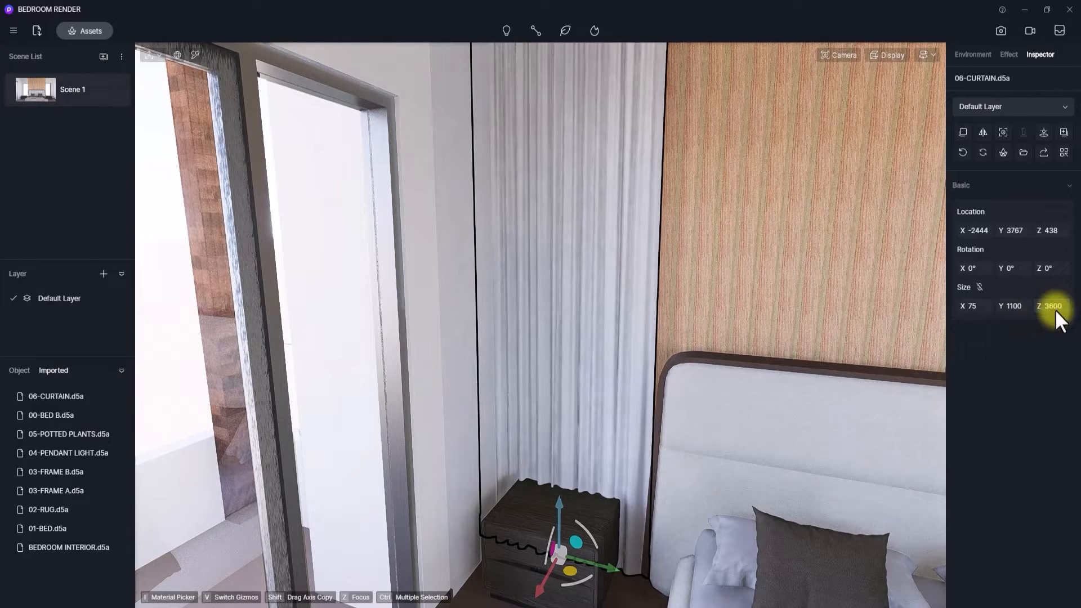
Step: Shift the curtain along the wall to Y 3731 and place a copy over the opposite window at about Y 692
{"action": "right_click_drag", "start_coordinate": [620, 549], "coordinate": [657, 287]}
{"action": "right_click_drag", "start_coordinate": [643, 328], "coordinate": [517, 476]}
{"action": "right_click_drag", "start_coordinate": [610, 371], "coordinate": [610, 595]}
{"action": "left_click_drag", "start_coordinate": [496, 524], "coordinate": [490, 523]}
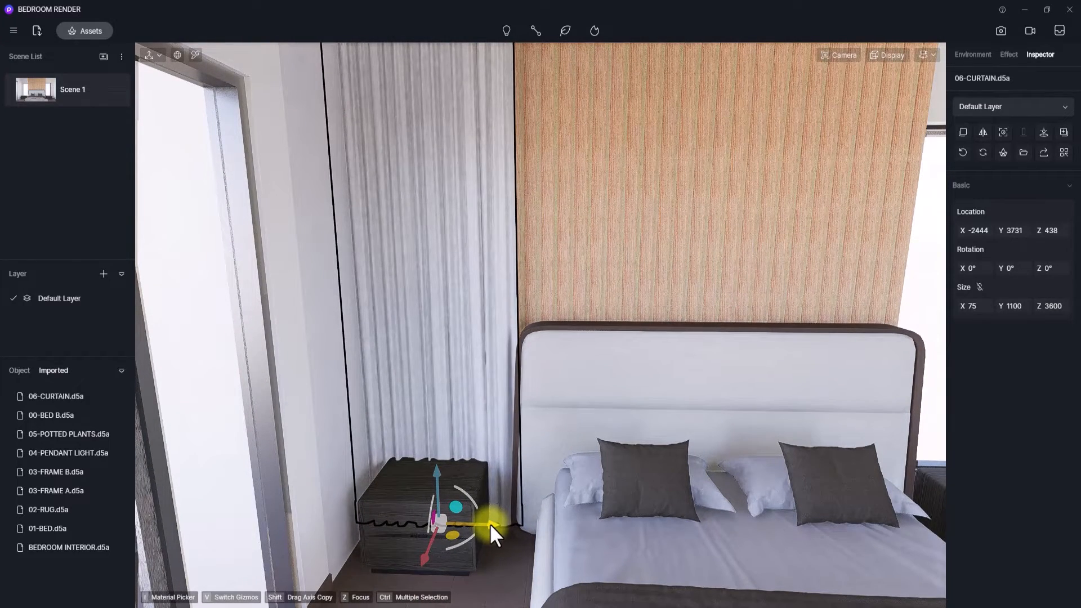
{"action": "left_click_drag", "start_coordinate": [488, 522], "coordinate": [965, 525]}
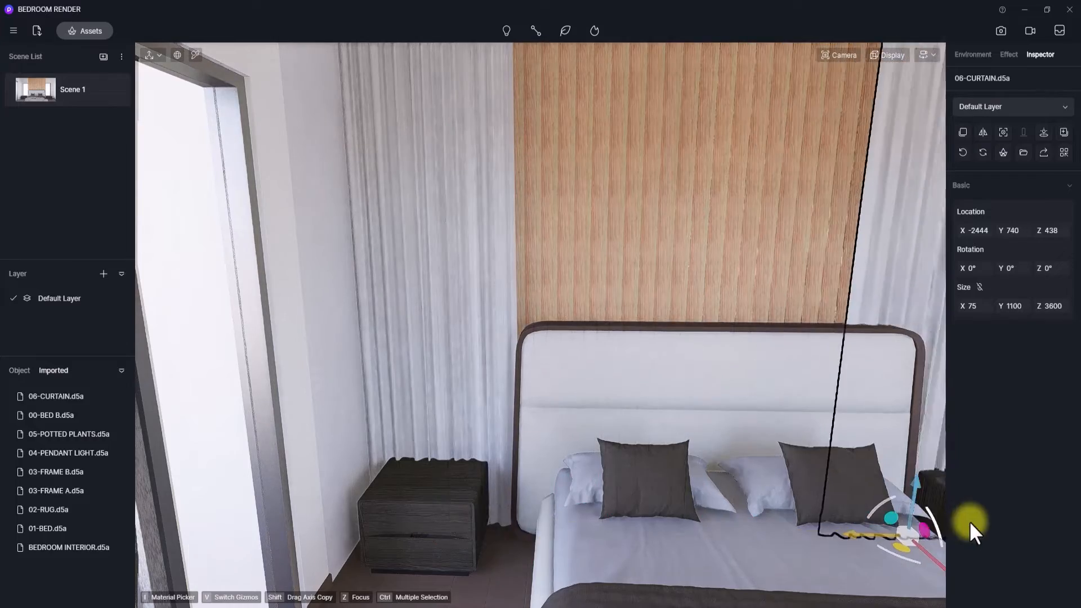
{"action": "right_click_drag", "start_coordinate": [929, 467], "coordinate": [1038, 450]}
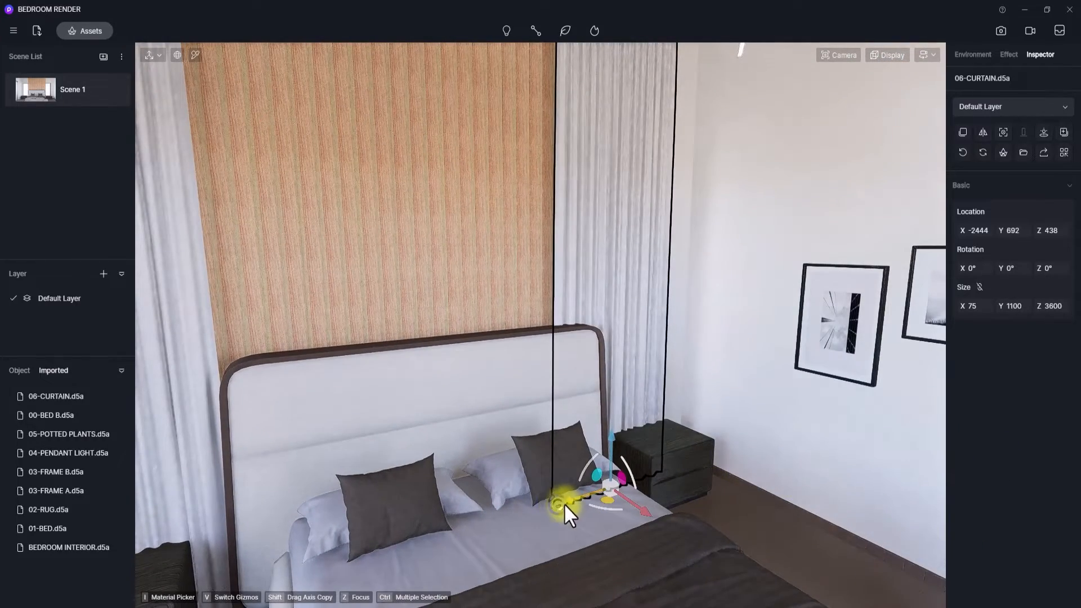
Step: Shift the curtain to Y 513 along the headboard wall and set another curtain copy beside the glass door at X -1024, Y 3774
{"action": "mouse_move", "coordinate": [564, 503]}
{"action": "left_mouse_down"}
{"action": "mouse_move", "coordinate": [603, 497]}
{"action": "mouse_move", "coordinate": [579, 500]}
{"action": "left_mouse_up"}
{"action": "right_click_drag", "start_coordinate": [579, 499], "coordinate": [246, 244]}
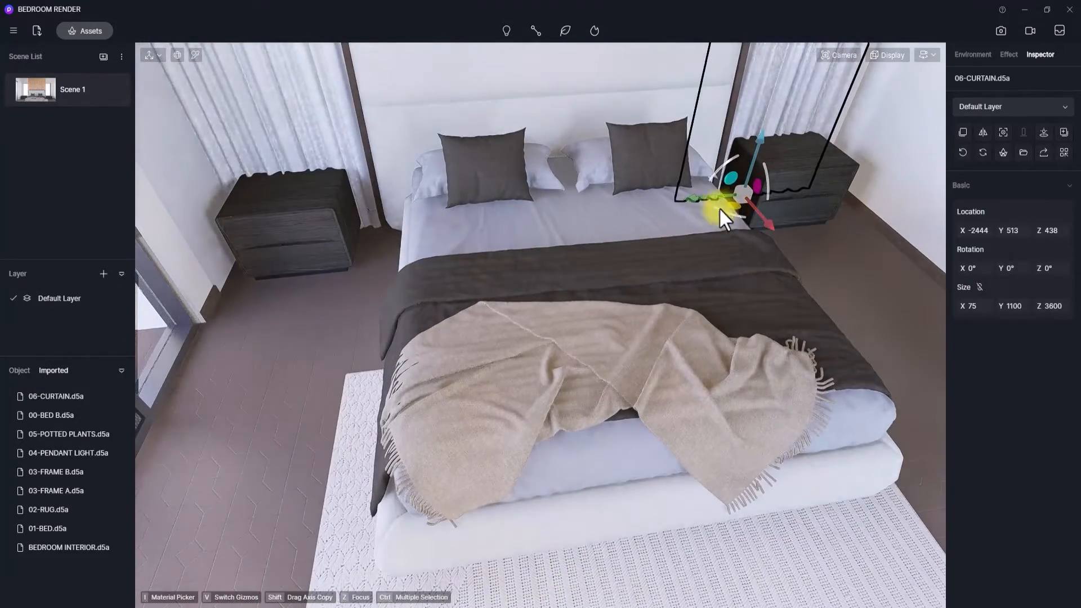
{"action": "left_click_drag", "start_coordinate": [724, 218], "coordinate": [26, 337]}
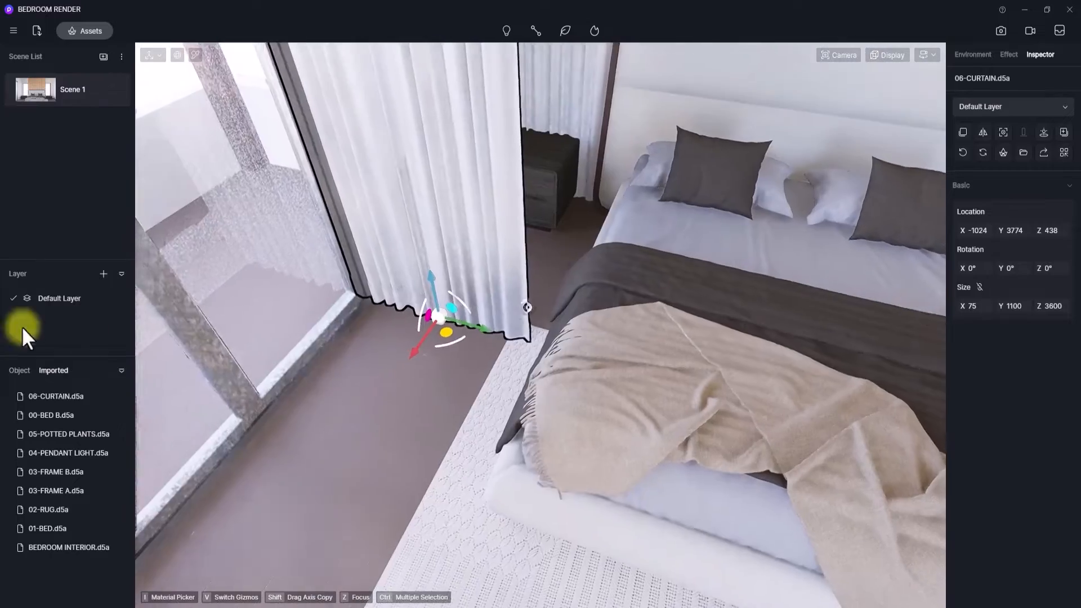
Step: Rotate the new curtain to Z 272° and position it at the bed-side edge of the glass door at X -1432, Y 4135
{"action": "right_click_drag", "start_coordinate": [23, 328], "coordinate": [179, 262]}
{"action": "left_click_drag", "start_coordinate": [719, 383], "coordinate": [731, 336]}
{"action": "right_click_drag", "start_coordinate": [752, 253], "coordinate": [717, 413]}
{"action": "scroll", "coordinate": [686, 222], "scroll_direction": "down", "scroll_amount": 3}
{"action": "scroll", "coordinate": [687, 223], "scroll_direction": "down", "scroll_amount": 3}
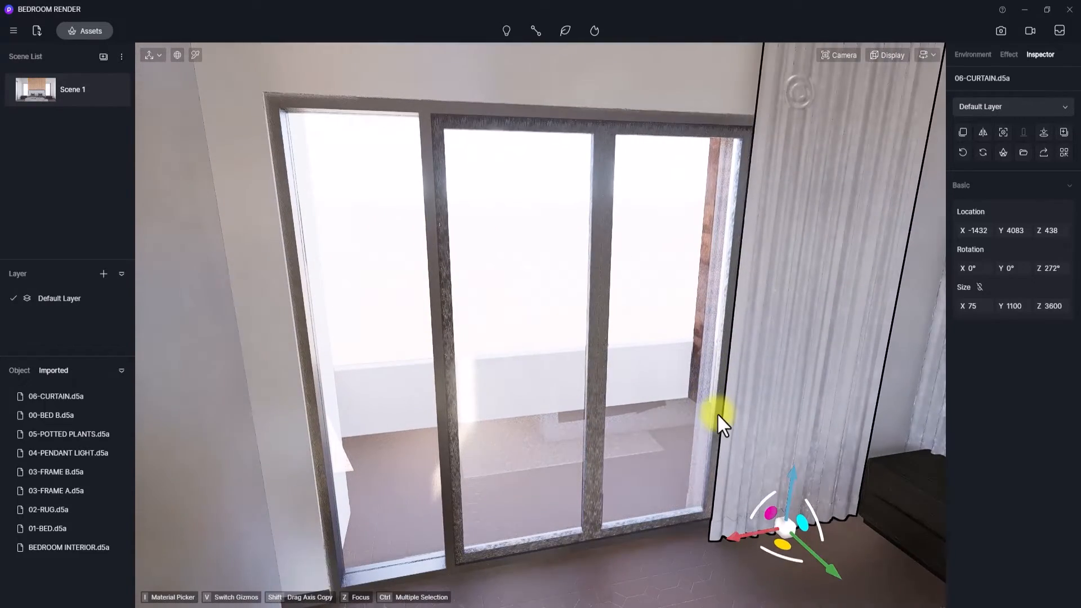
{"action": "mouse_move", "coordinate": [818, 559]}
{"action": "left_mouse_down"}
{"action": "mouse_move", "coordinate": [799, 542]}
{"action": "mouse_move", "coordinate": [809, 552]}
{"action": "left_mouse_up"}
{"action": "right_click_drag", "start_coordinate": [760, 553], "coordinate": [659, 568]}
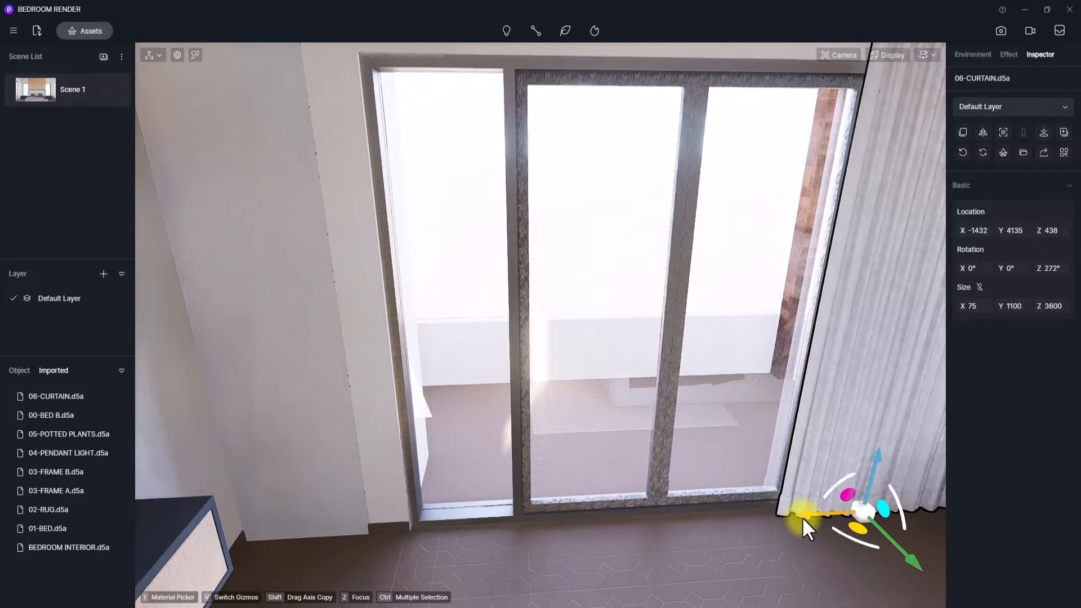
Step: Place a copy of the rotated curtain over the opposite side of the glass door at about X 1051
{"action": "left_click_drag", "start_coordinate": [803, 517], "coordinate": [396, 516]}
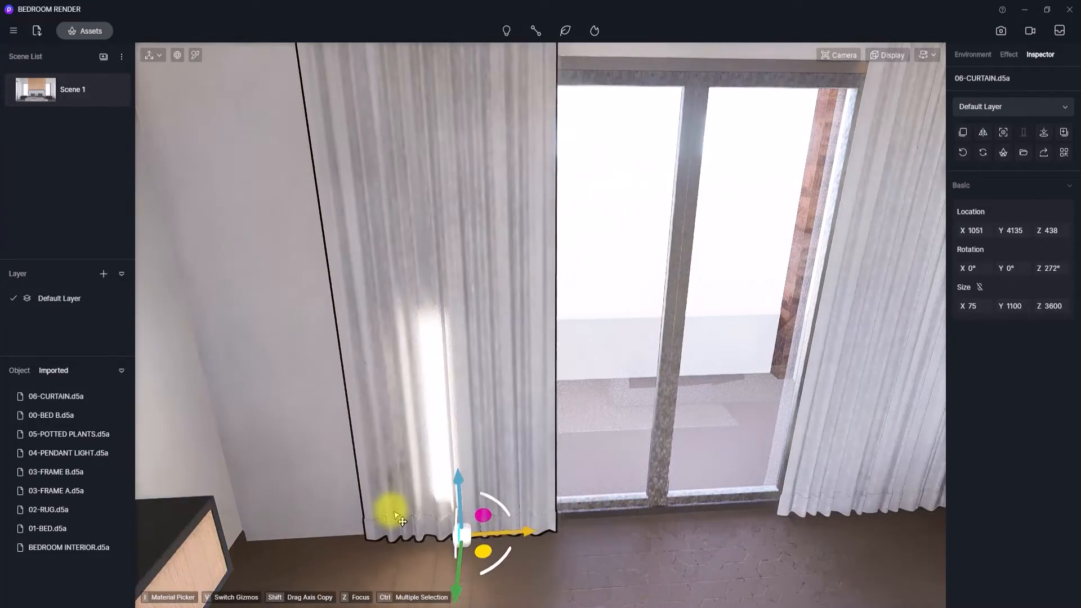
{"action": "right_click_drag", "start_coordinate": [547, 410], "coordinate": [624, 535]}
{"action": "right_click_drag", "start_coordinate": [646, 200], "coordinate": [874, 514]}
{"action": "right_click_drag", "start_coordinate": [724, 268], "coordinate": [224, 265]}
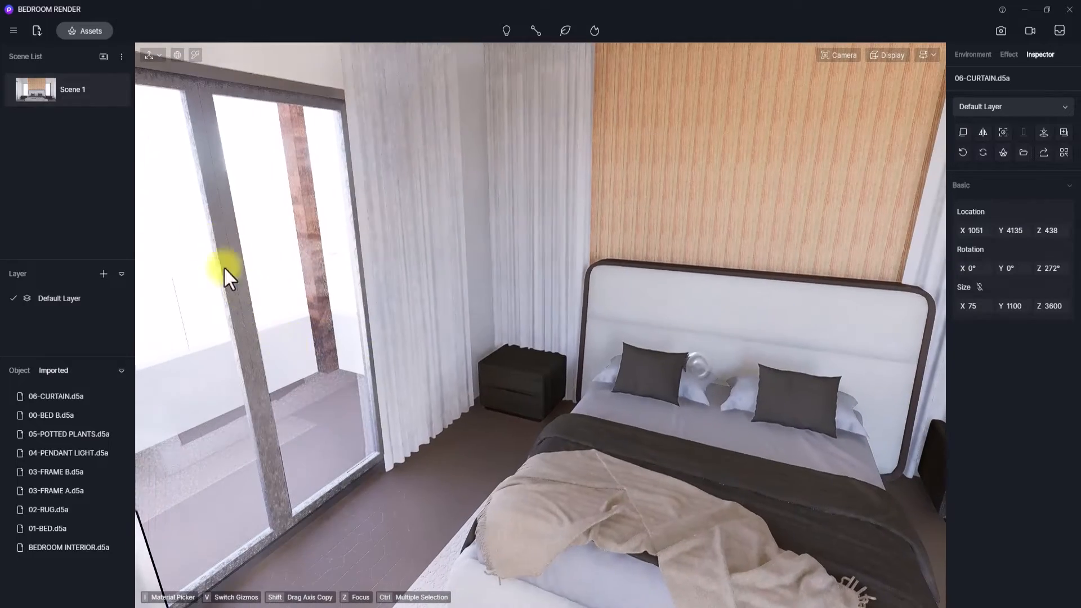
Step: Import the model file 07-LAMP.d5a from the 01-EXPORTS folder
{"action": "left_click", "coordinate": [32, 29]}
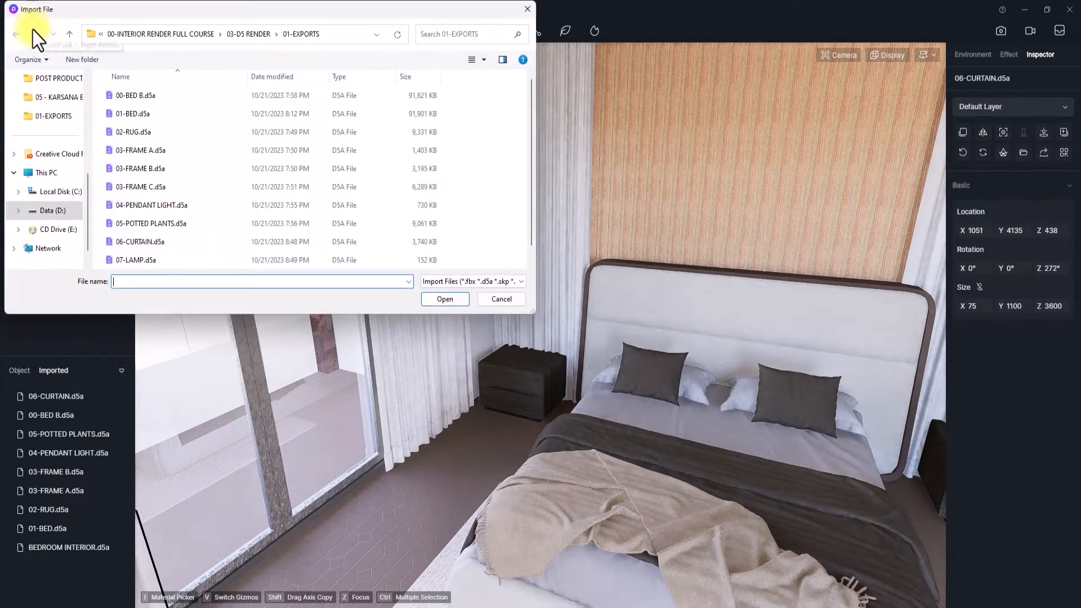
{"action": "left_click", "coordinate": [137, 247]}
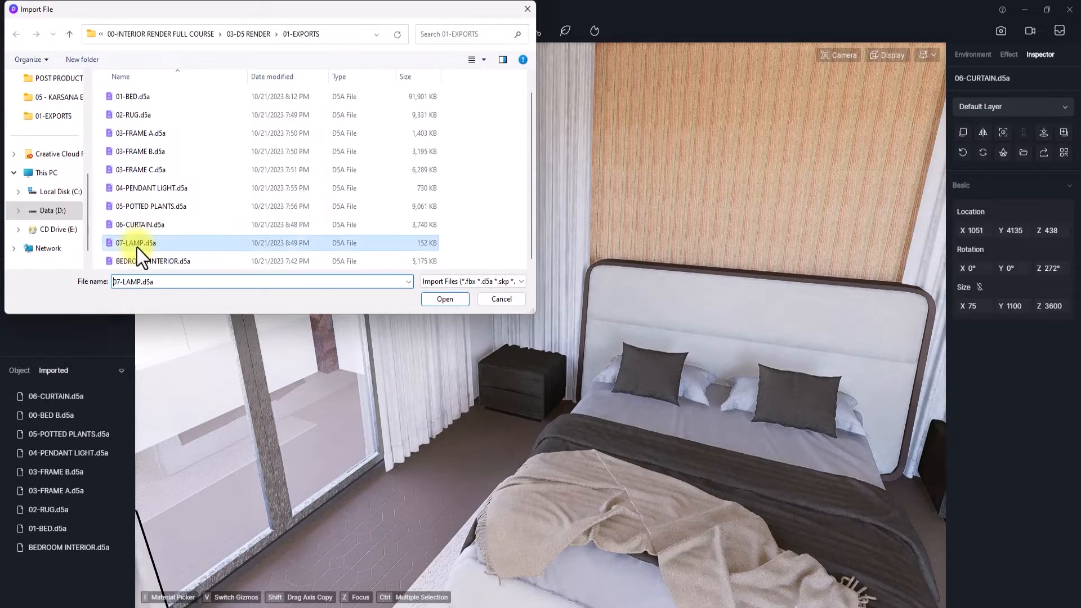
{"action": "left_click", "coordinate": [437, 300]}
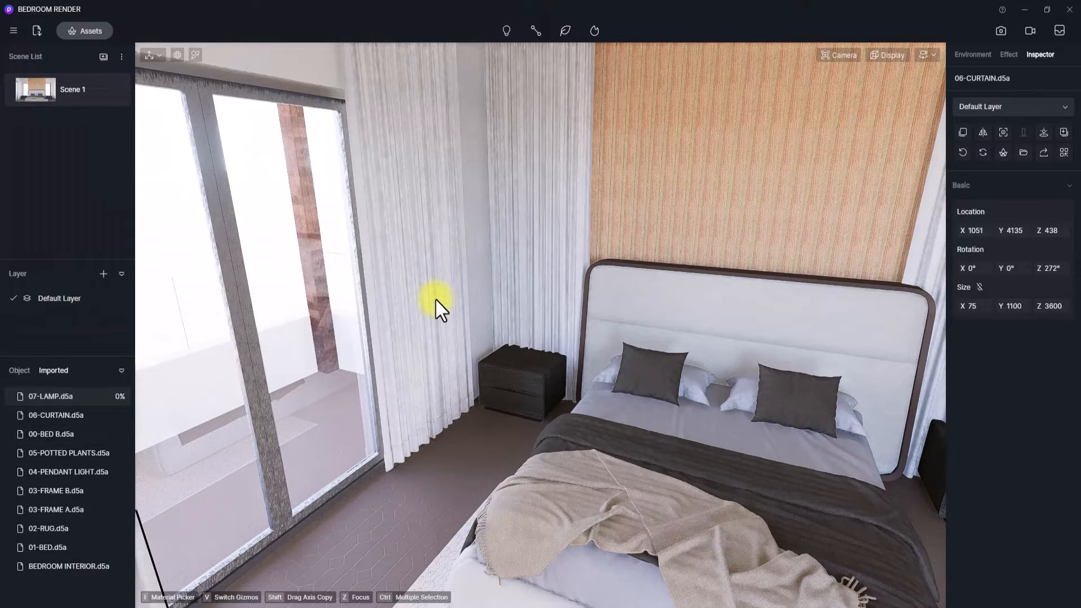
Step: Move the bed with its nightstands slightly away from the headboard wall to X -1228
{"action": "scroll", "coordinate": [455, 401], "scroll_direction": "up", "scroll_amount": 1}
{"action": "scroll", "coordinate": [455, 401], "scroll_direction": "up", "scroll_amount": 1}
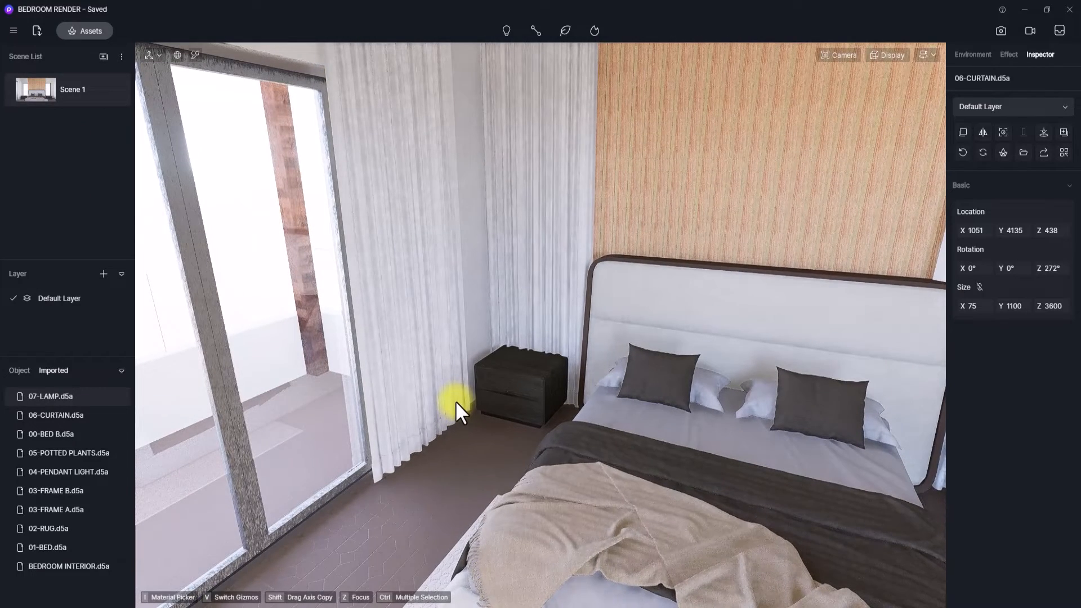
{"action": "scroll", "coordinate": [455, 401], "scroll_direction": "up", "scroll_amount": 1}
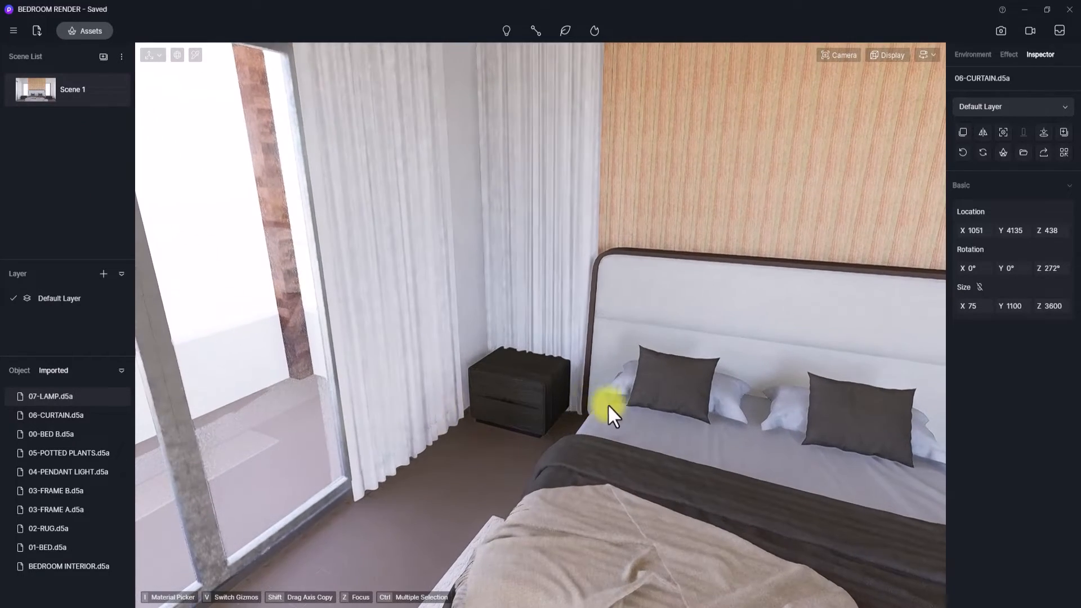
{"action": "left_click", "coordinate": [679, 422]}
{"action": "right_click_drag", "start_coordinate": [781, 478], "coordinate": [754, 600]}
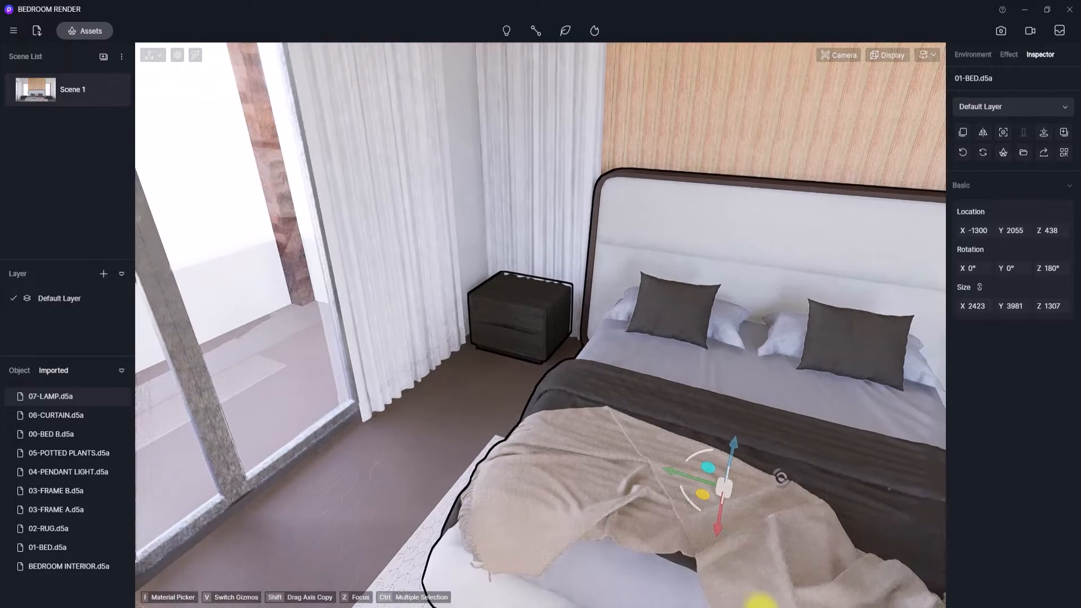
{"action": "left_click_drag", "start_coordinate": [716, 533], "coordinate": [705, 540]}
{"action": "right_click_drag", "start_coordinate": [721, 250], "coordinate": [271, 357]}
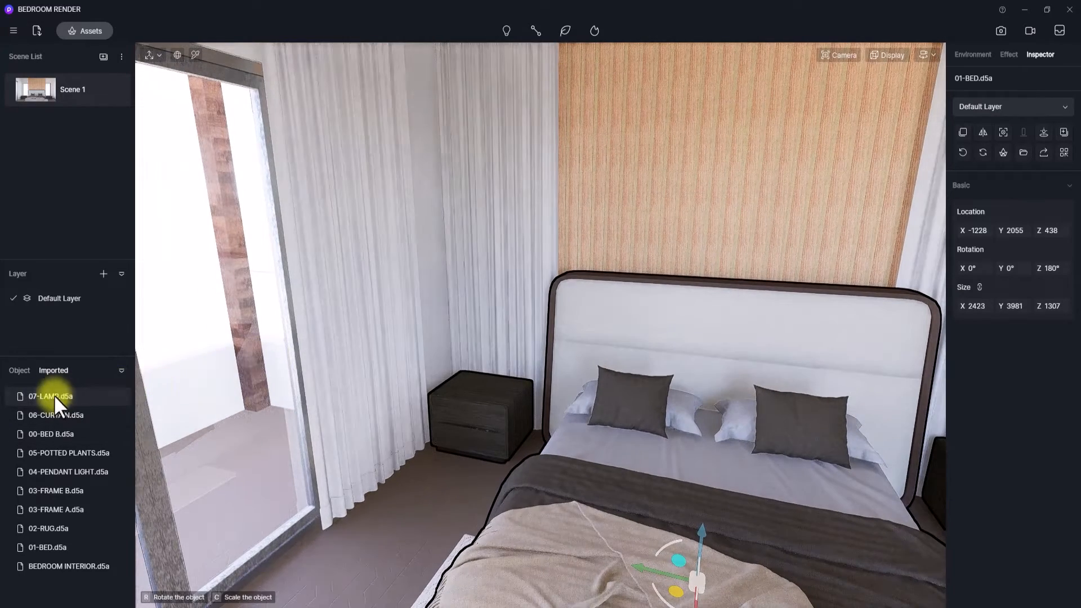
Step: Place the imported 07-LAMP model on the nightstand near the glass door and focus the view on it
{"action": "left_click_drag", "start_coordinate": [49, 390], "coordinate": [492, 429]}
{"action": "right_click_drag", "start_coordinate": [492, 429], "coordinate": [343, 356]}
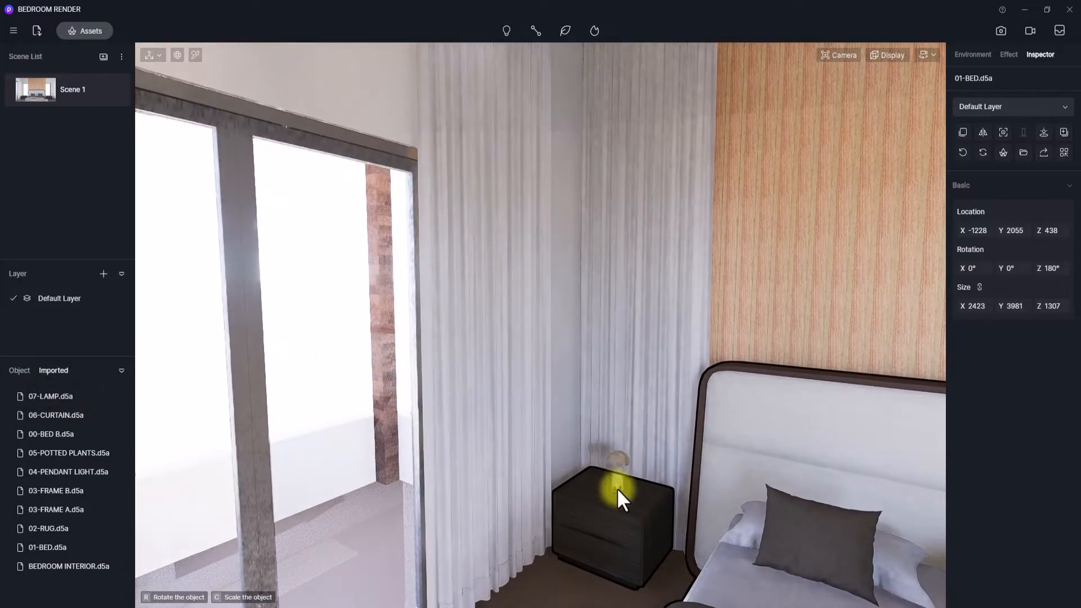
{"action": "left_click", "coordinate": [617, 488]}
{"action": "key", "text": "z"}
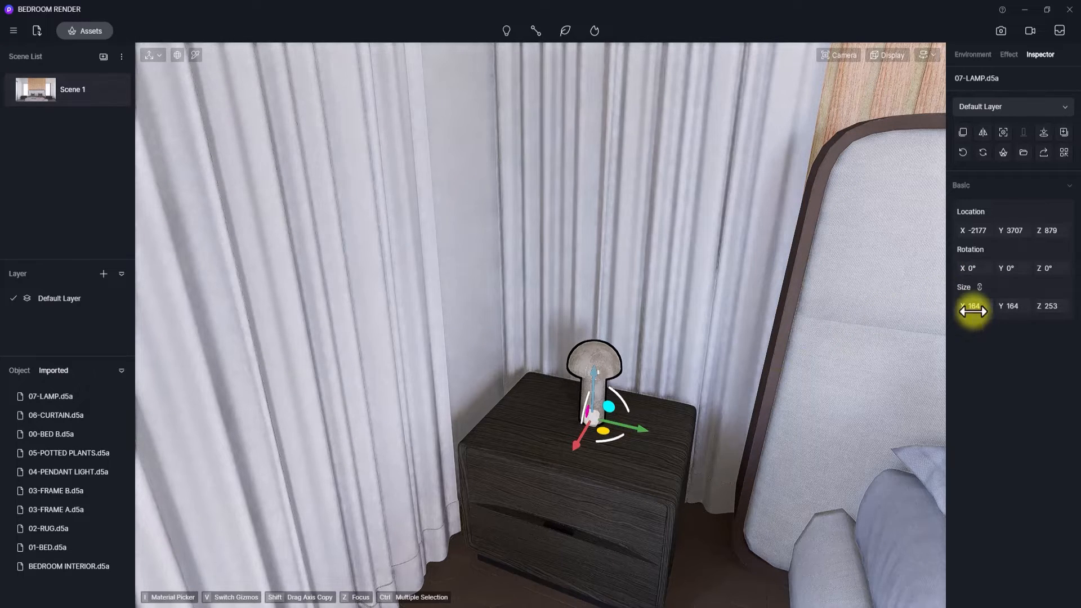
Step: Enlarge the lamp proportionally by setting its Z size to 400
{"action": "left_click", "coordinate": [1048, 307]}
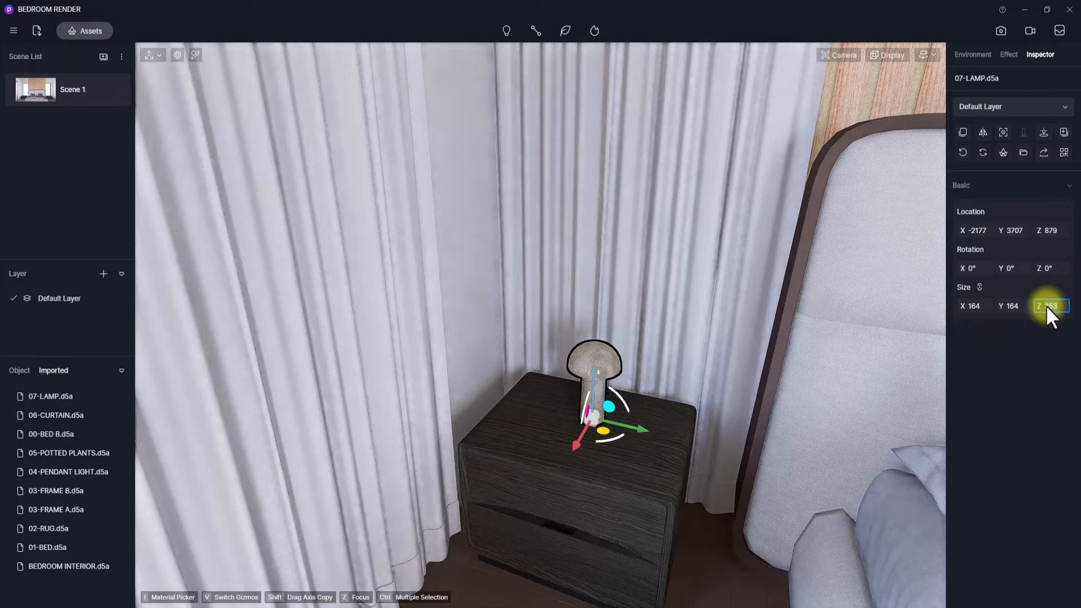
{"action": "key", "text": "Return"}
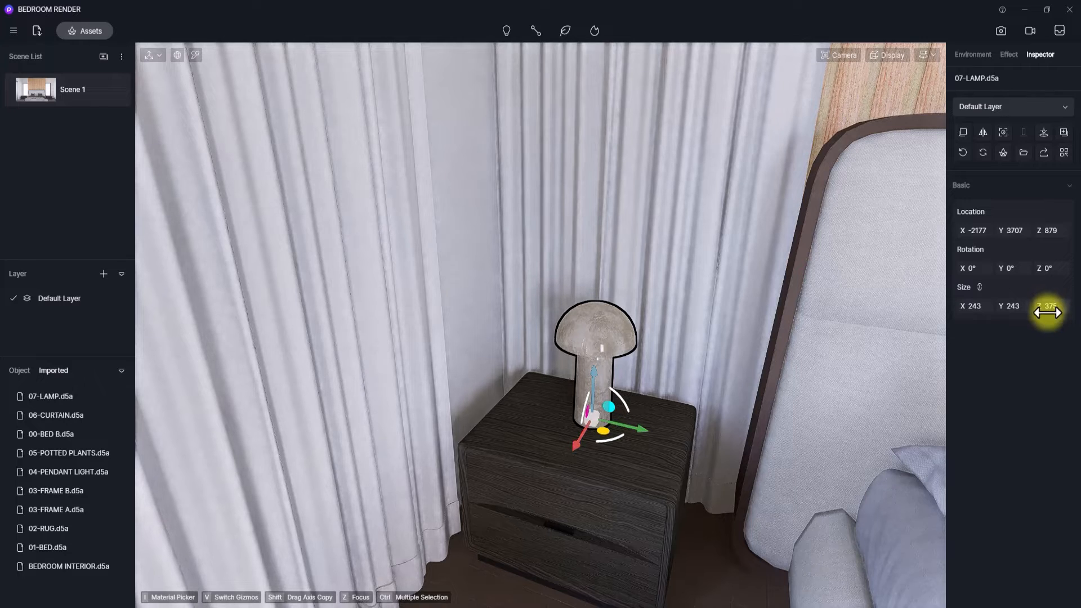
{"action": "left_click", "coordinate": [1047, 307]}
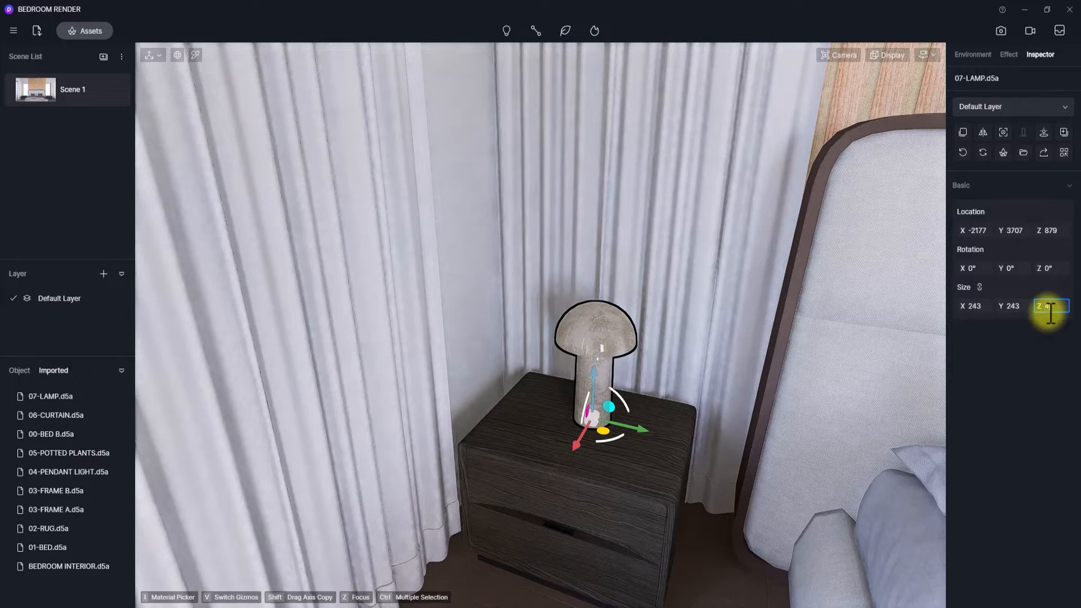
{"action": "key", "text": "Return"}
Step: Reposition the lamp on the nightstand at about X -2150, Y 3727 and return to the Scene 1 view
{"action": "scroll", "coordinate": [759, 445], "scroll_direction": "up", "scroll_amount": 1}
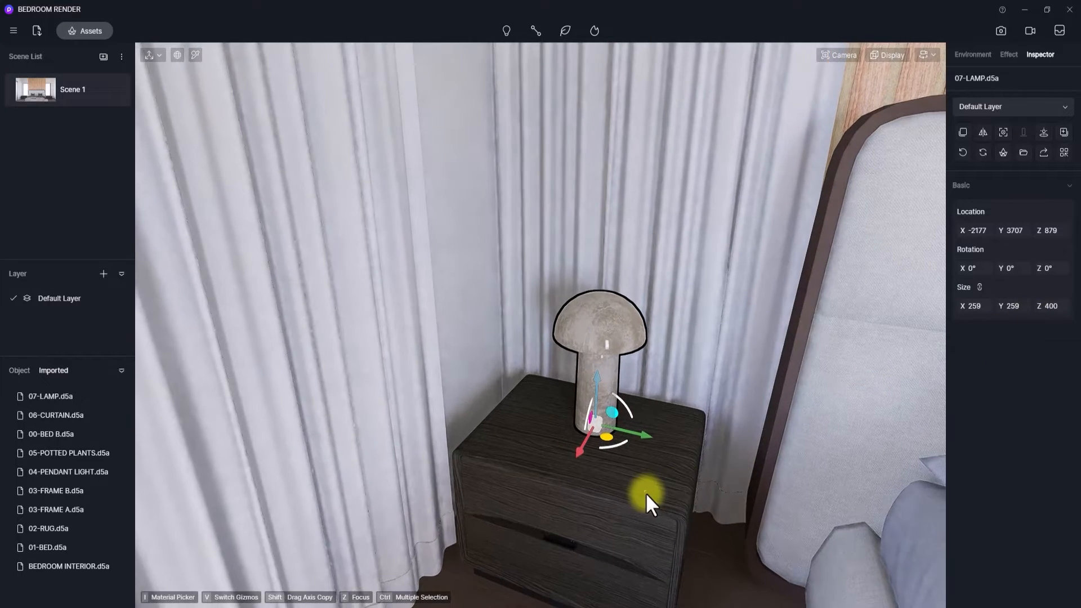
{"action": "mouse_move", "coordinate": [605, 439]}
{"action": "left_mouse_down"}
{"action": "mouse_move", "coordinate": [583, 445]}
{"action": "mouse_move", "coordinate": [595, 443]}
{"action": "left_mouse_up"}
{"action": "scroll", "coordinate": [591, 457], "scroll_direction": "up", "scroll_amount": 4}
{"action": "right_click_drag", "start_coordinate": [664, 194], "coordinate": [677, 83]}
{"action": "scroll", "coordinate": [678, 83], "scroll_direction": "down", "scroll_amount": 4}
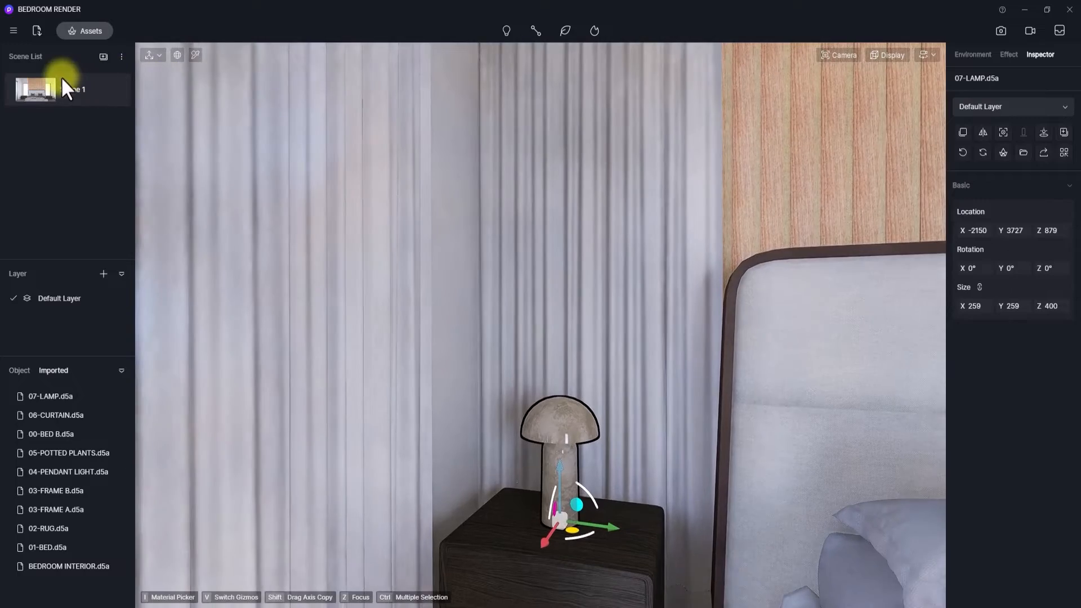
{"action": "left_click", "coordinate": [61, 79]}
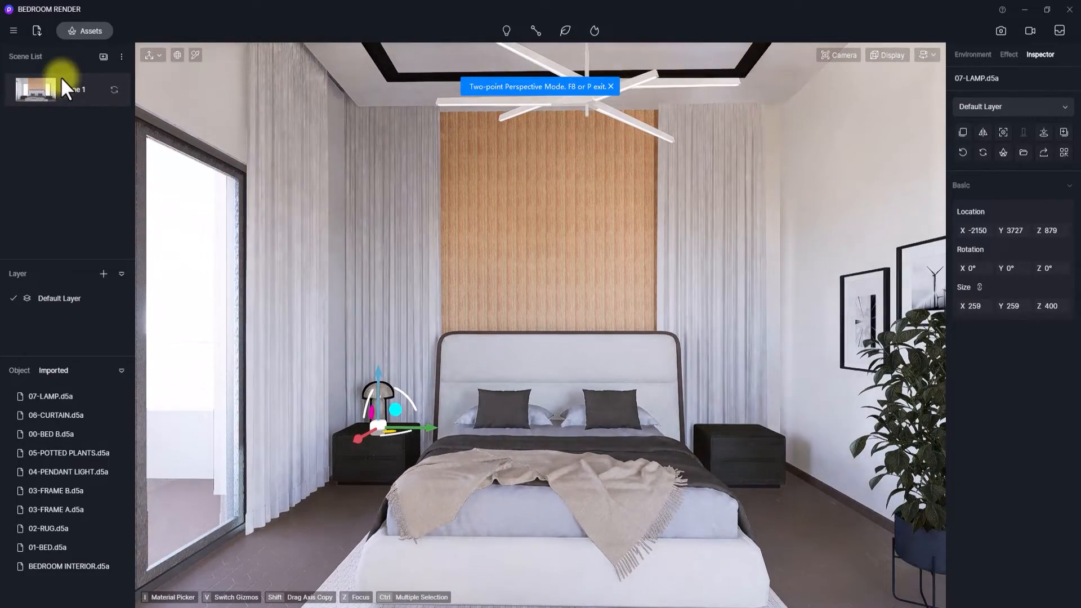
Step: Move both framed pictures together along the wall toward the headboard, clear of the plant, and return to the Scene 1 view
{"action": "right_click_drag", "start_coordinate": [538, 204], "coordinate": [712, 228]}
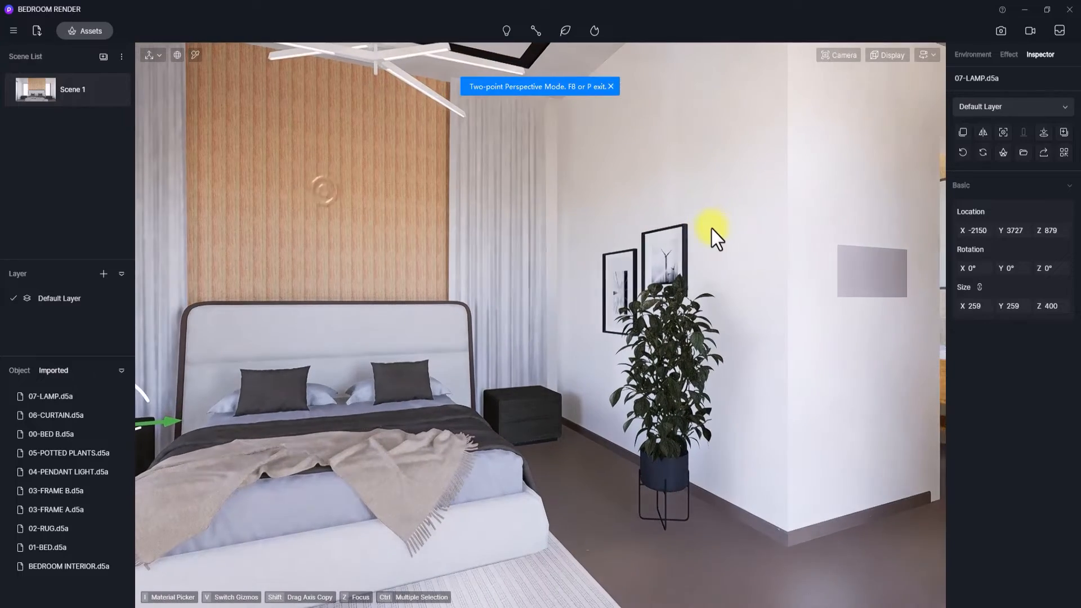
{"action": "left_click", "coordinate": [628, 286]}
{"action": "scroll", "coordinate": [628, 286], "scroll_direction": "up", "scroll_amount": 3}
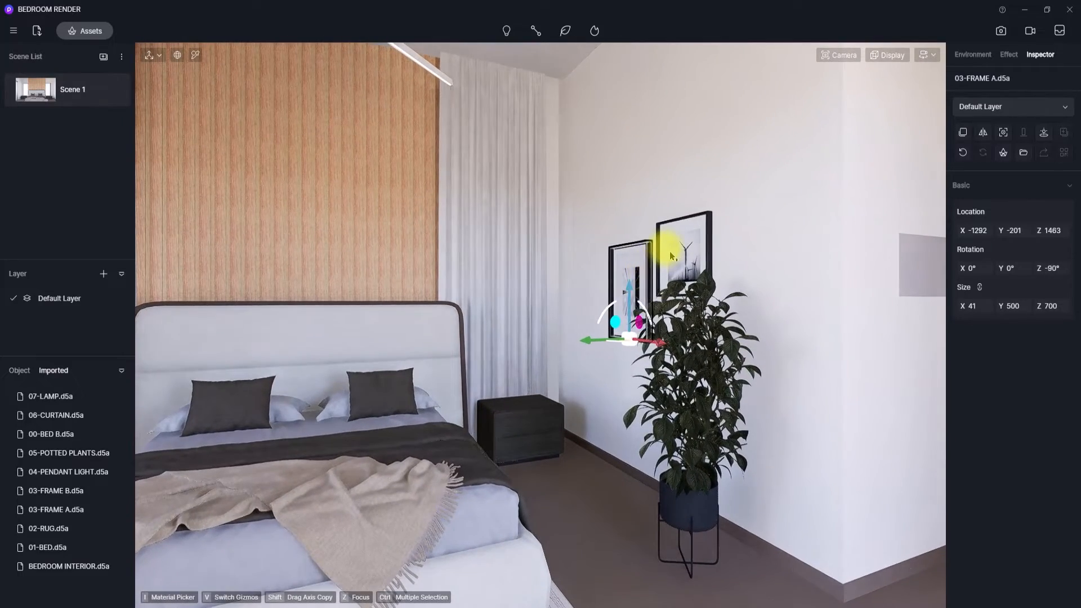
{"action": "left_click", "coordinate": [659, 251], "text": "ctrl"}
{"action": "scroll", "coordinate": [665, 247], "scroll_direction": "up", "scroll_amount": 2}
{"action": "scroll", "coordinate": [666, 248], "scroll_direction": "up", "scroll_amount": 1}
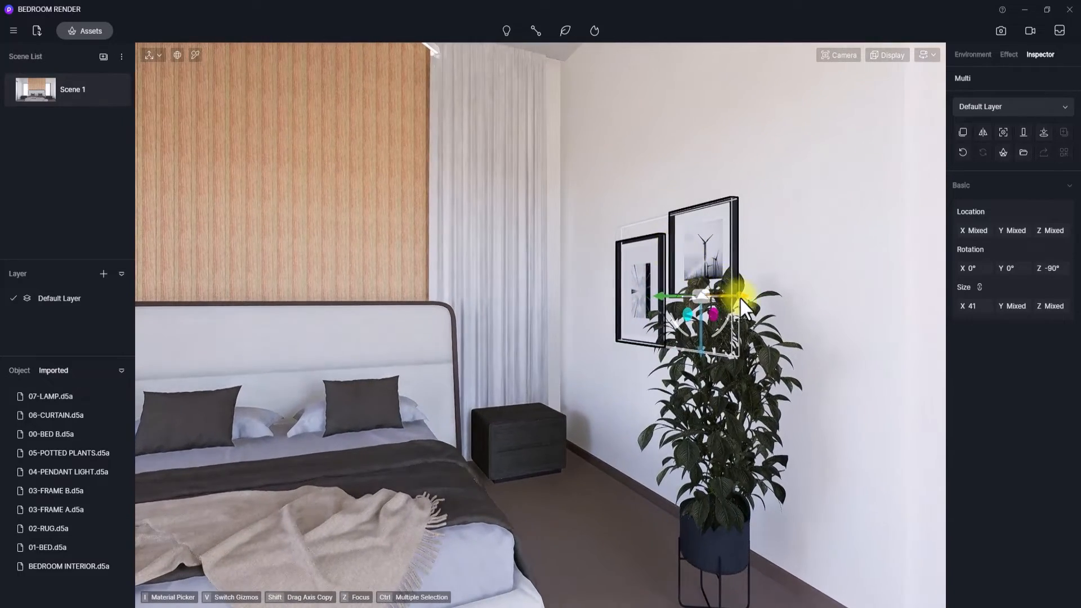
{"action": "left_click_drag", "start_coordinate": [740, 296], "coordinate": [666, 295]}
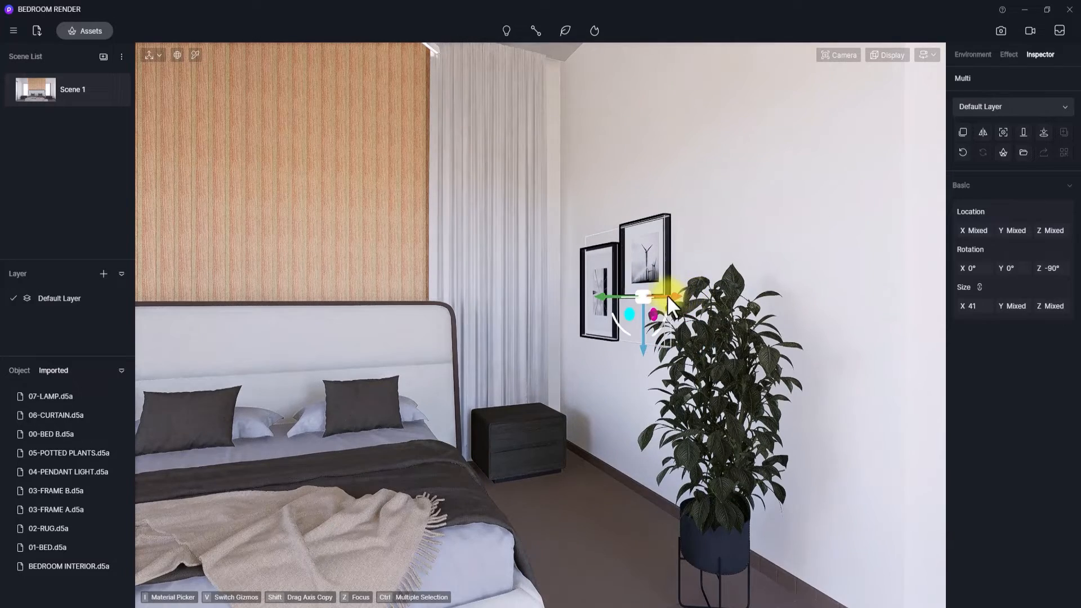
{"action": "left_click", "coordinate": [56, 92]}
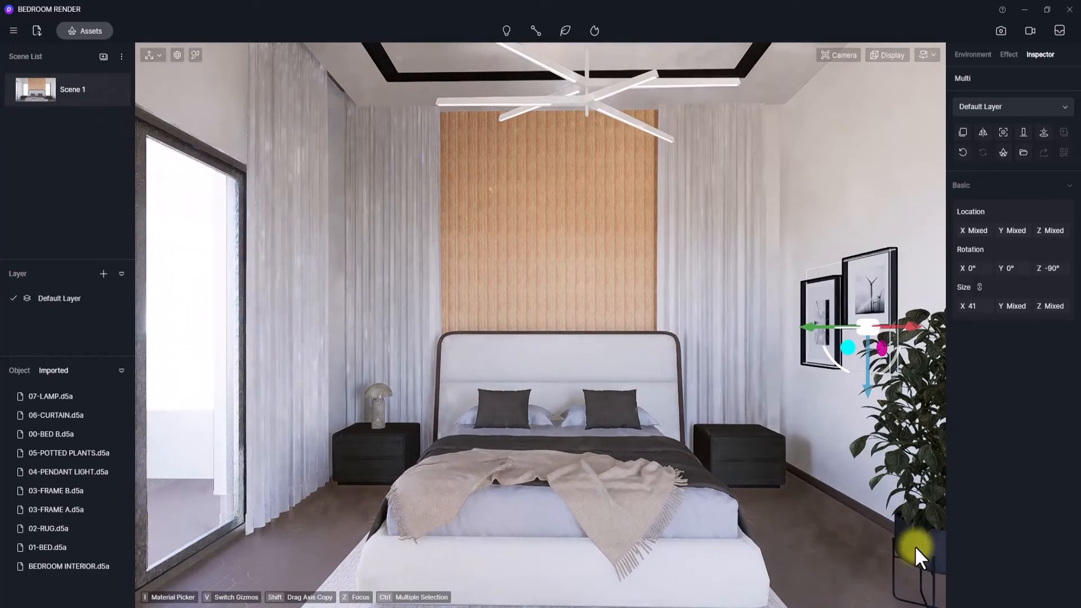
Step: Move the potted plant to about X -338, Y 322 and return to the Scene 1 view
{"action": "left_click", "coordinate": [914, 545]}
{"action": "middle_click_drag", "start_coordinate": [643, 449], "coordinate": [564, 383]}
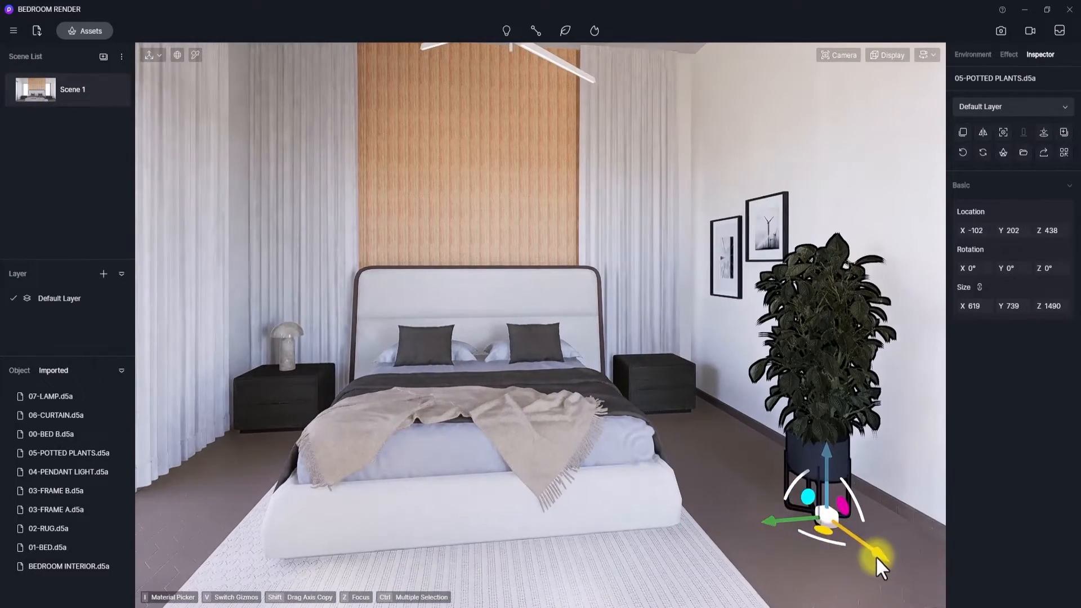
{"action": "left_click_drag", "start_coordinate": [877, 557], "coordinate": [825, 525]}
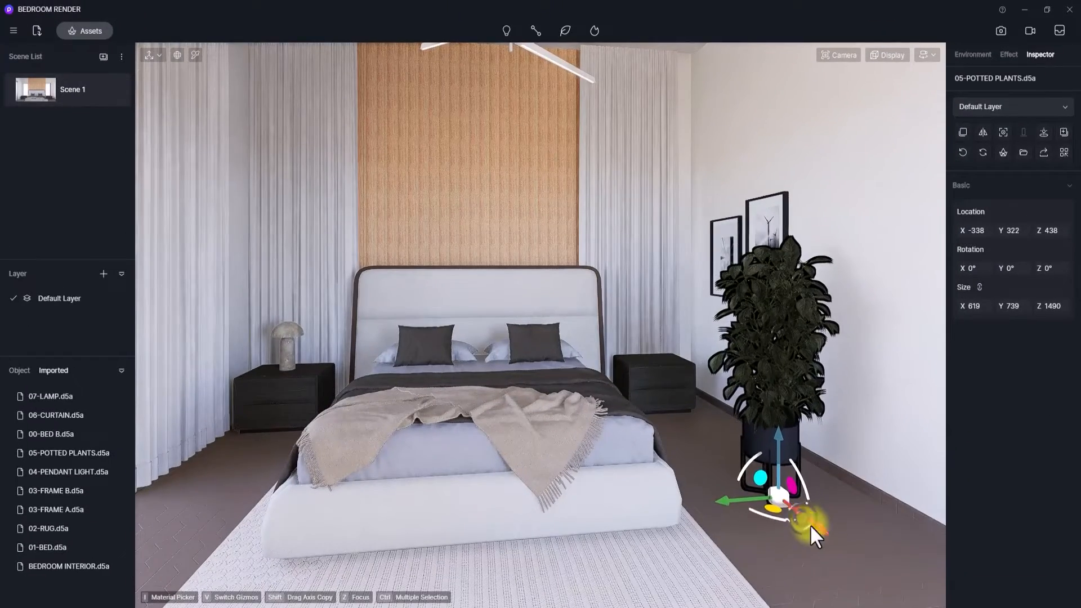
{"action": "left_click", "coordinate": [52, 89]}
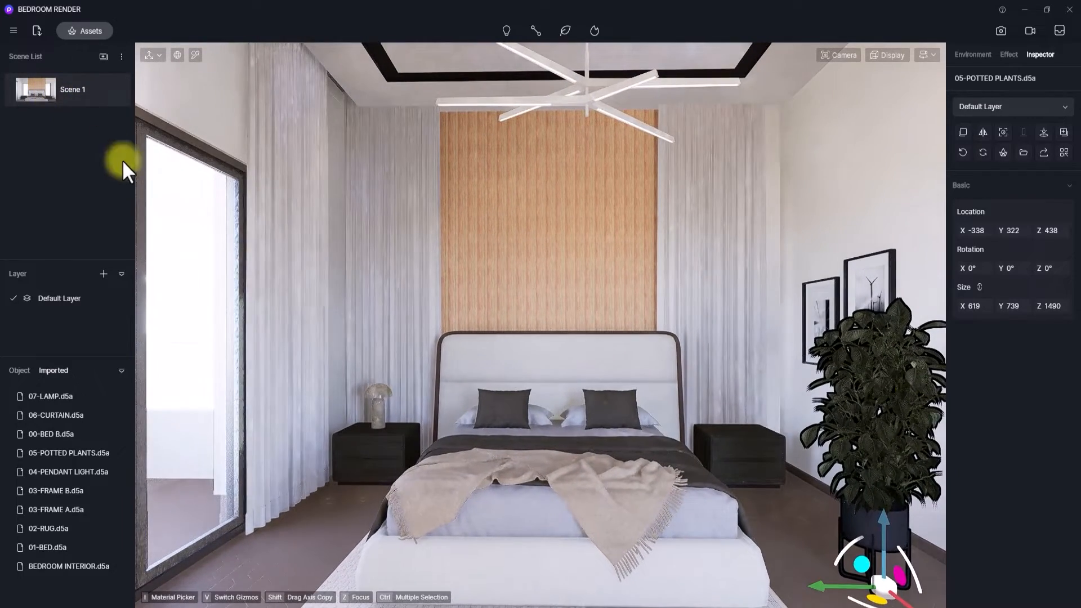
Step: Copy the lamp onto the opposite nightstand and update Scene 1 with the current view
{"action": "left_click", "coordinate": [376, 414]}
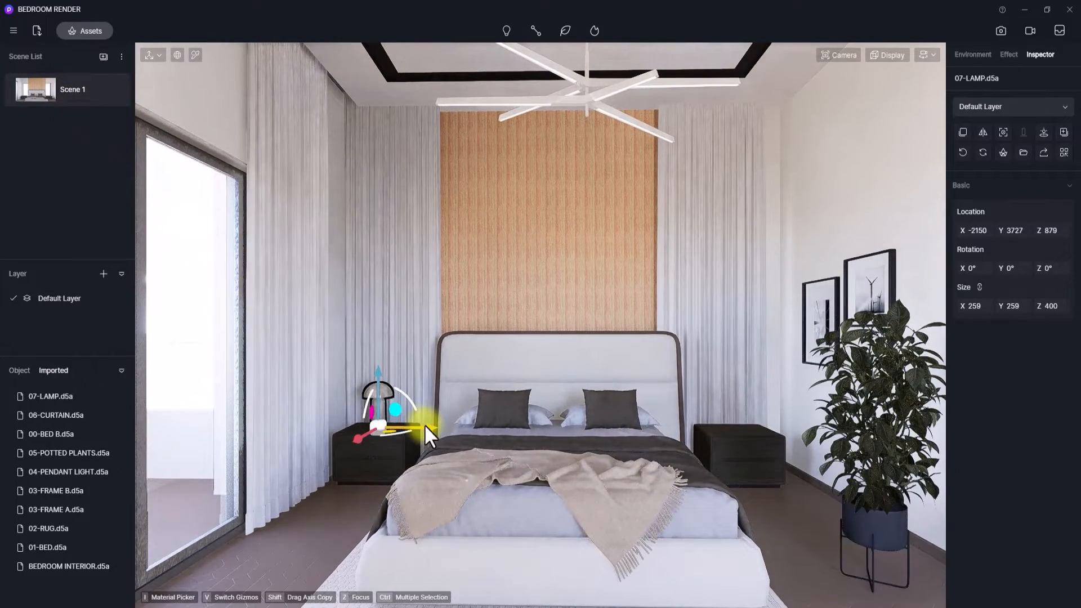
{"action": "left_click_drag", "start_coordinate": [424, 424], "coordinate": [793, 440], "text": "shift"}
{"action": "left_click", "coordinate": [685, 527]}
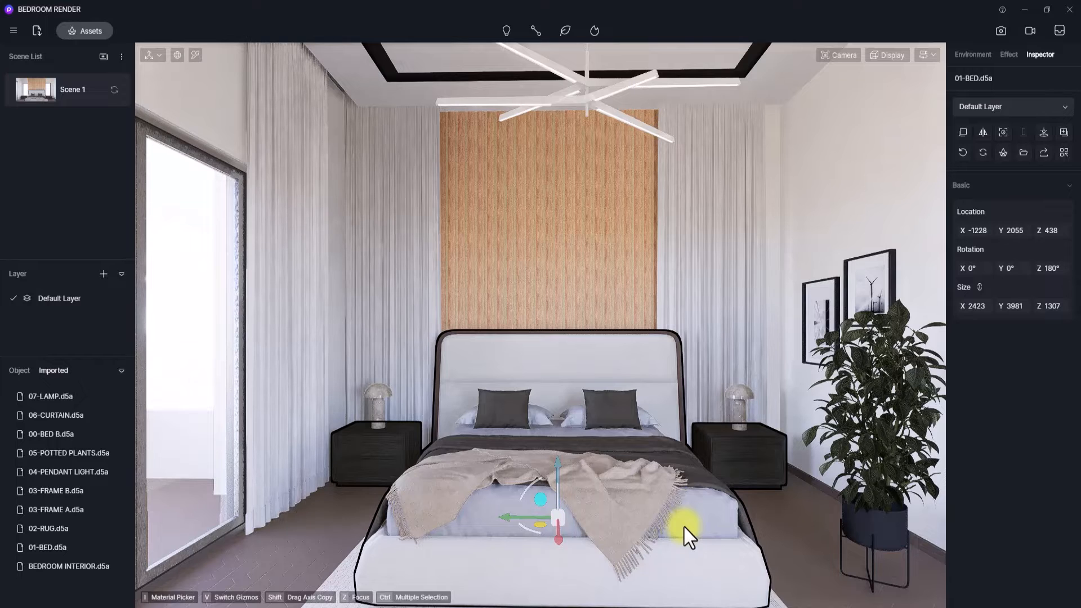
{"action": "left_click", "coordinate": [113, 88]}
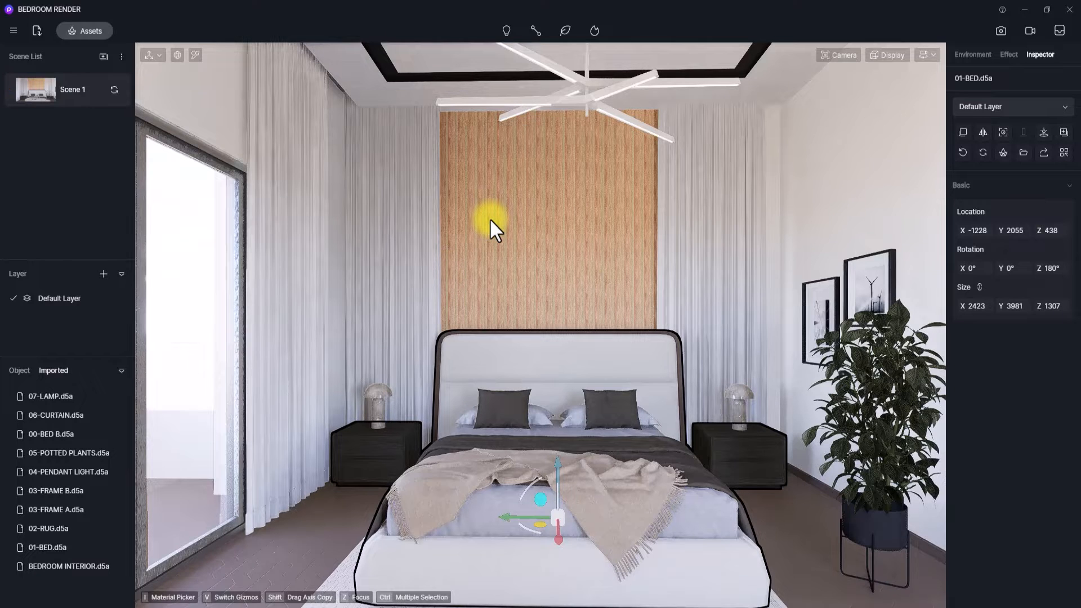
Step: Open the asset library and browse the local models through the second page
{"action": "left_click", "coordinate": [76, 29]}
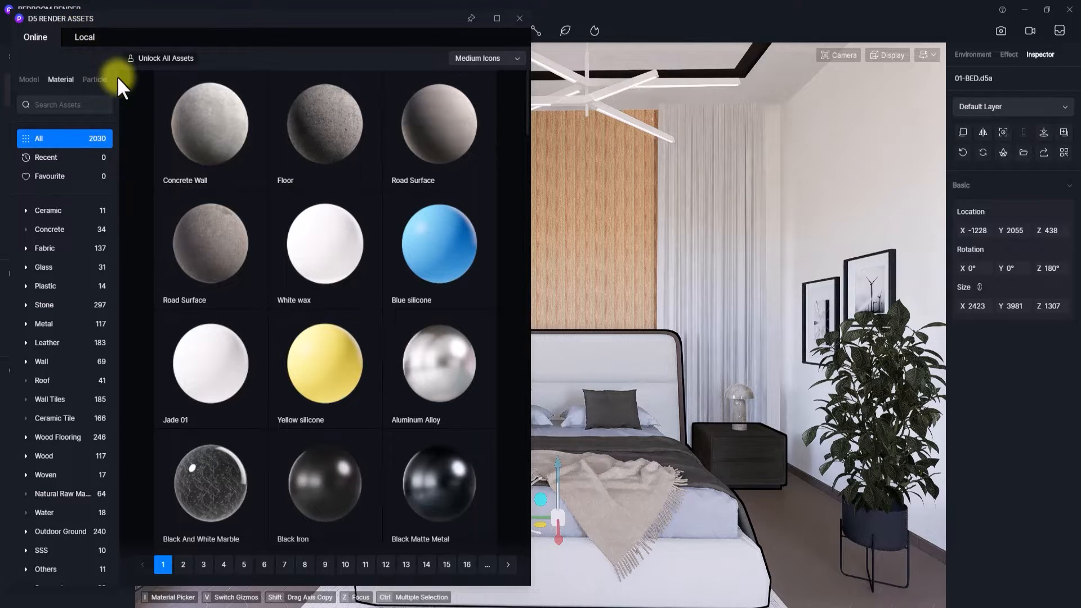
{"action": "left_click", "coordinate": [83, 37]}
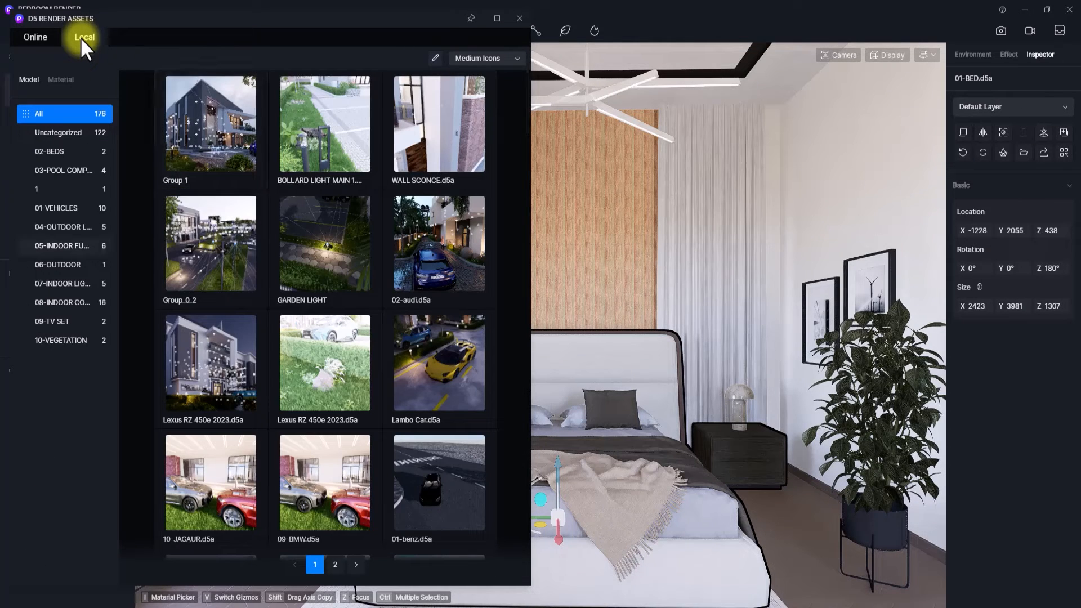
{"action": "scroll", "coordinate": [325, 310], "scroll_direction": "down", "scroll_amount": 3}
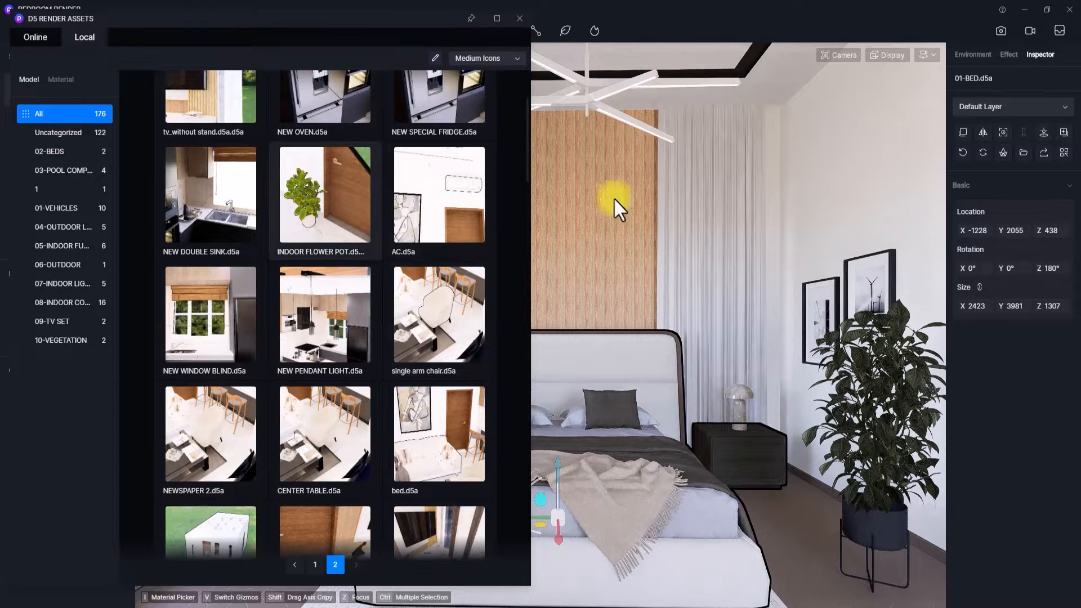
Step: Place the AC.d5a local model high on the wall above the framed pictures and close the asset library
{"action": "left_click", "coordinate": [471, 200]}
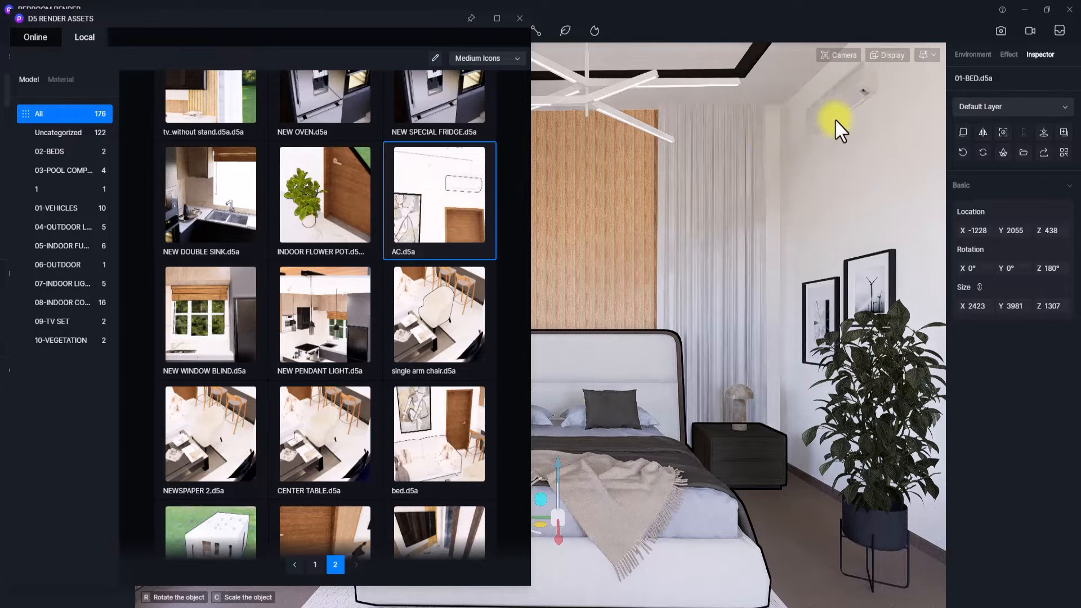
{"action": "left_click", "coordinate": [836, 120]}
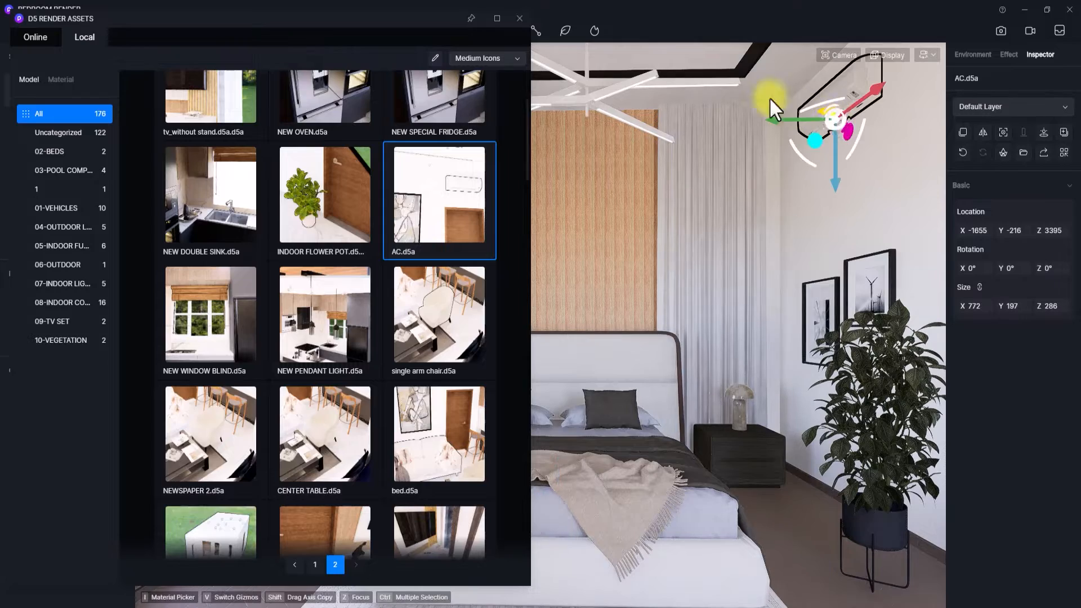
{"action": "left_click", "coordinate": [520, 18]}
Step: Move the air conditioner along and down the wall to X -1237, Y -129, Z 3097, and return to the Scene 1 view
{"action": "key", "text": "z"}
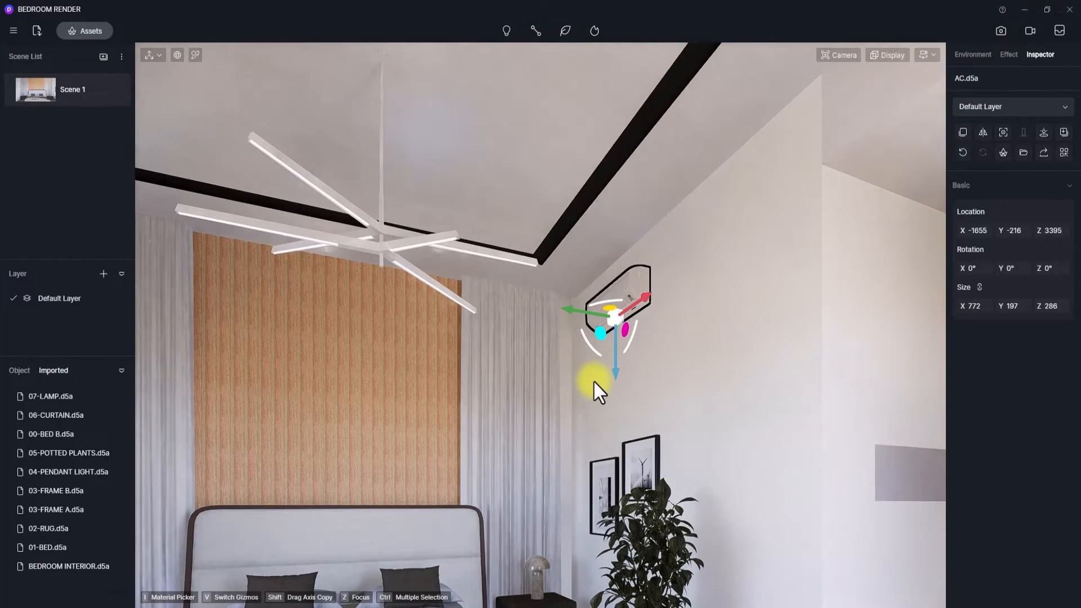
{"action": "right_click_drag", "start_coordinate": [593, 380], "coordinate": [701, 220]}
{"action": "key", "text": "w"}
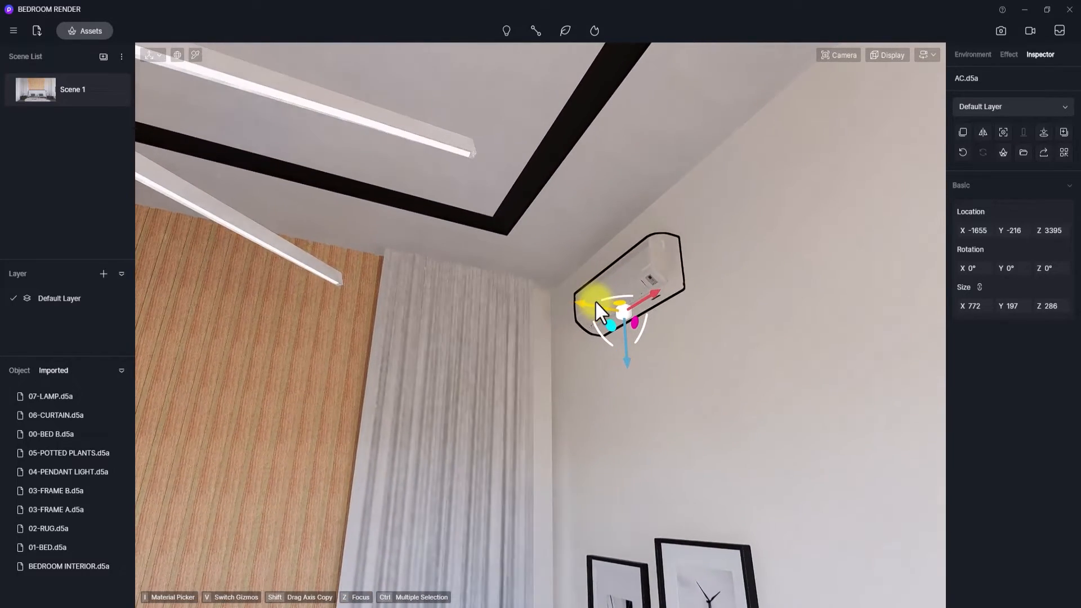
{"action": "left_click_drag", "start_coordinate": [586, 307], "coordinate": [569, 313]}
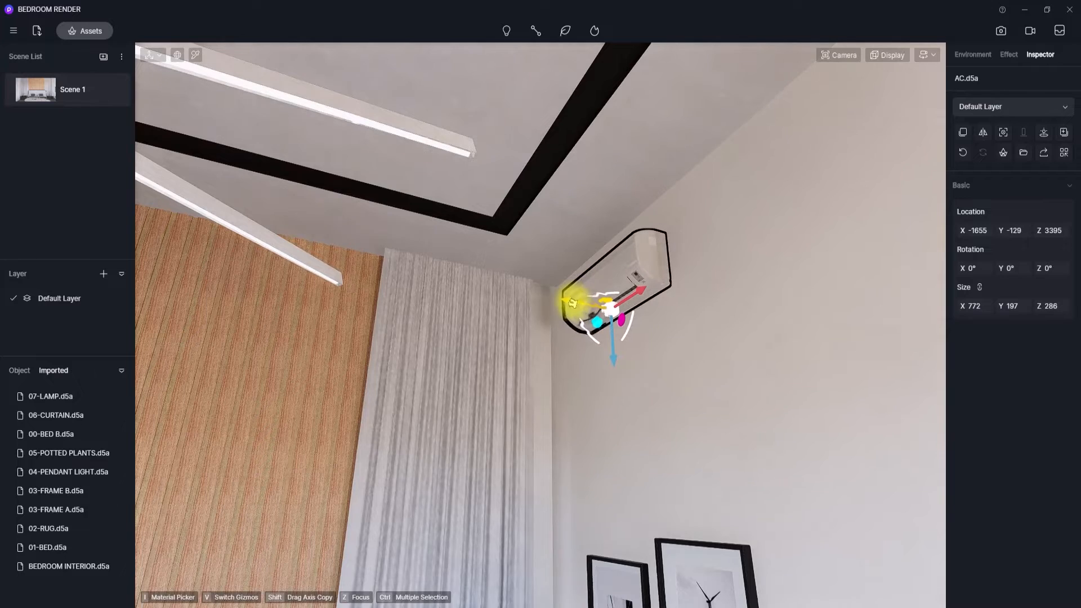
{"action": "right_click_drag", "start_coordinate": [559, 336], "coordinate": [728, 215]}
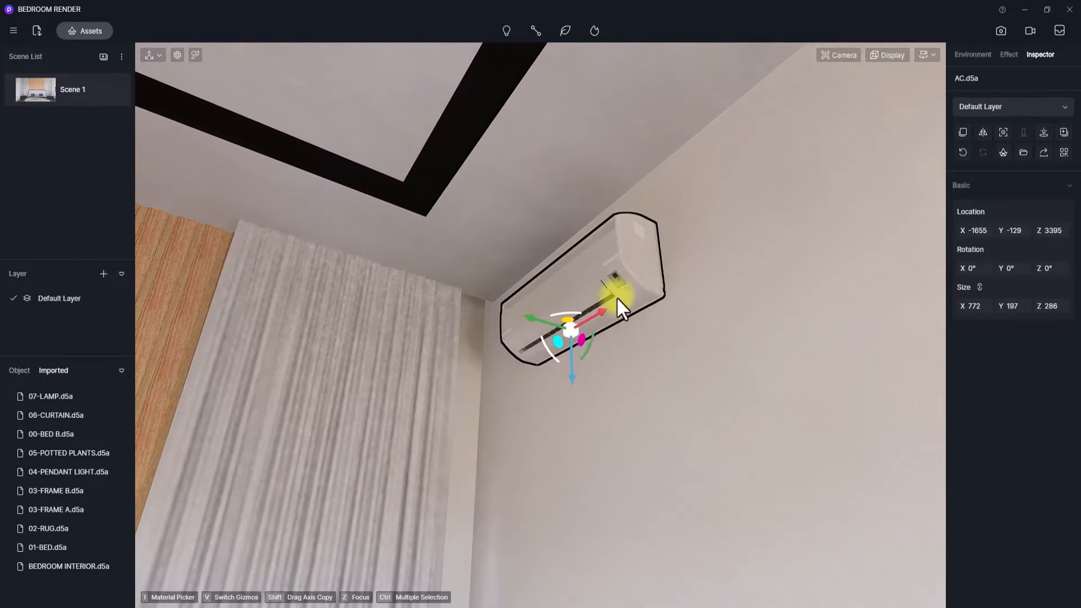
{"action": "left_click_drag", "start_coordinate": [586, 318], "coordinate": [670, 284]}
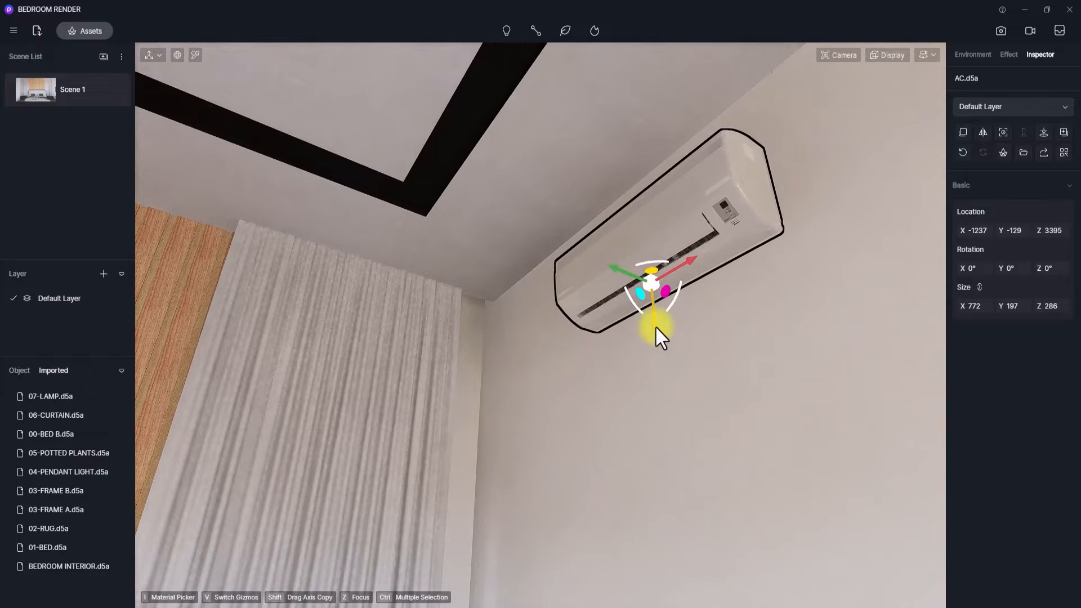
{"action": "left_click_drag", "start_coordinate": [657, 383], "coordinate": [660, 413]}
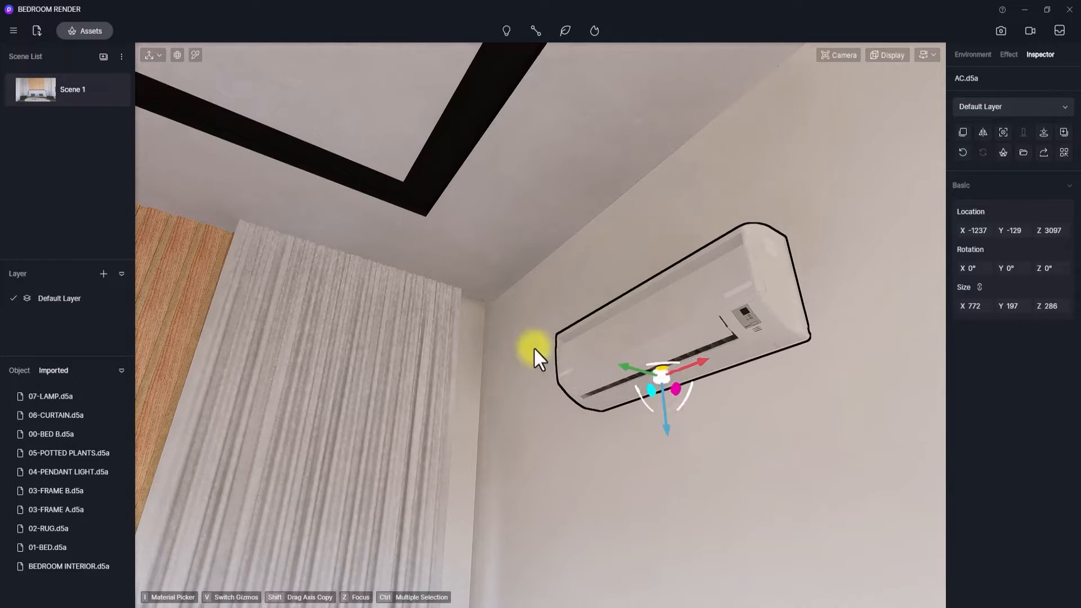
{"action": "left_click", "coordinate": [52, 85]}
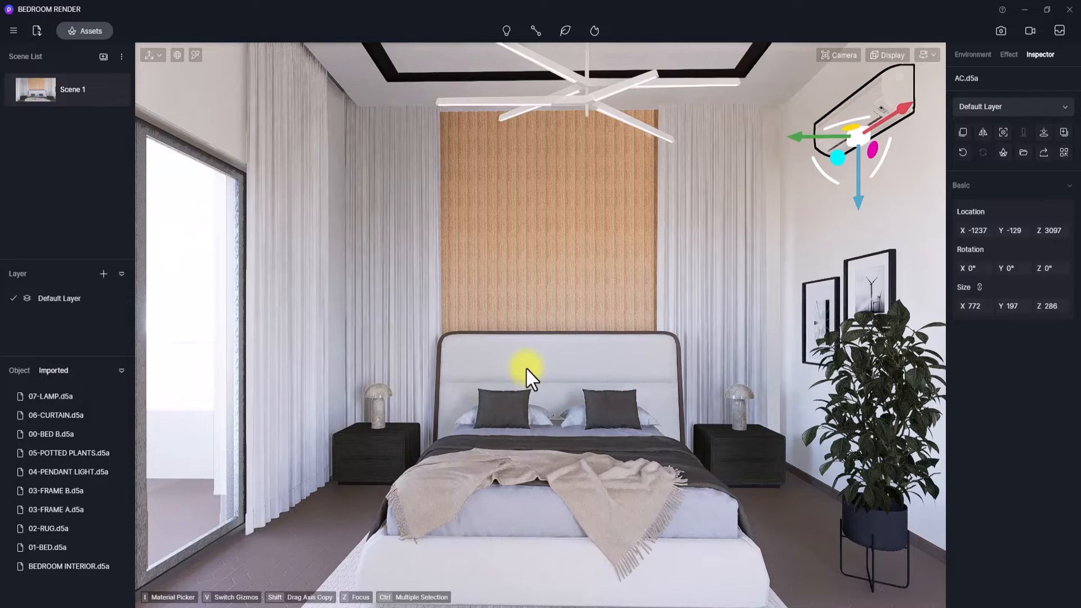
{"action": "key", "text": "Escape"}
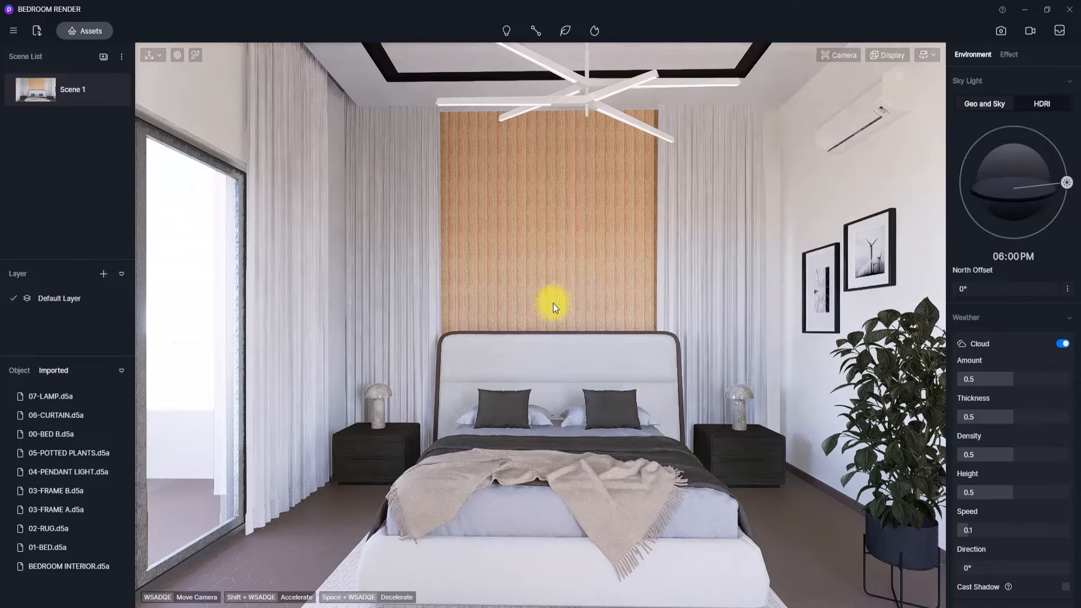
Step: Apply the Tawny Brickwork Solid Wood Floor material from the online library to the bedroom floor and close the library
{"action": "right_click_drag", "start_coordinate": [553, 303], "coordinate": [465, 316]}
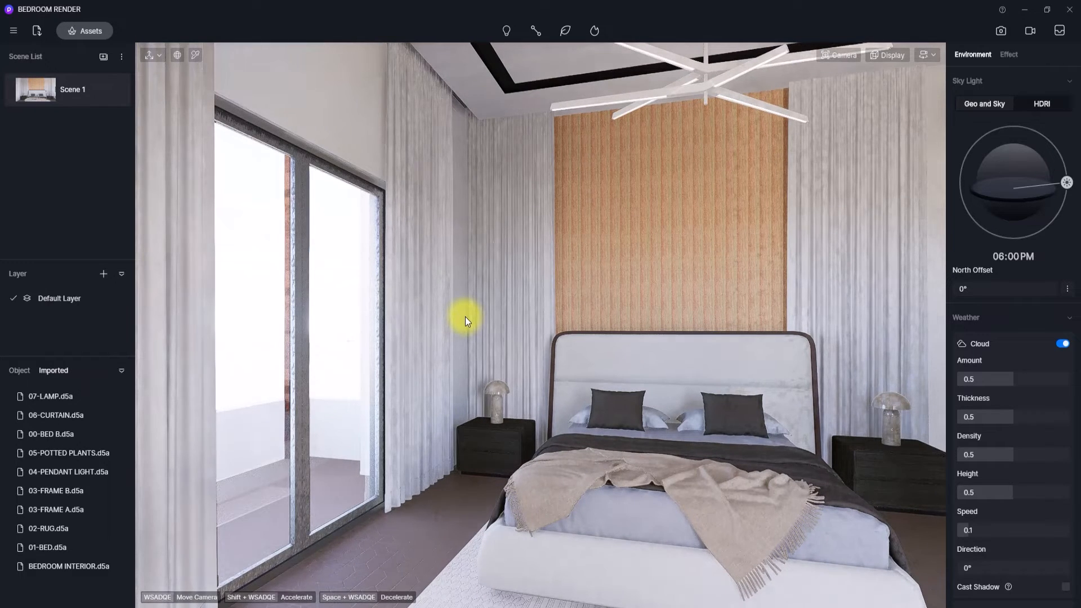
{"action": "right_click_drag", "start_coordinate": [644, 321], "coordinate": [333, 215]}
{"action": "left_click", "coordinate": [88, 31]}
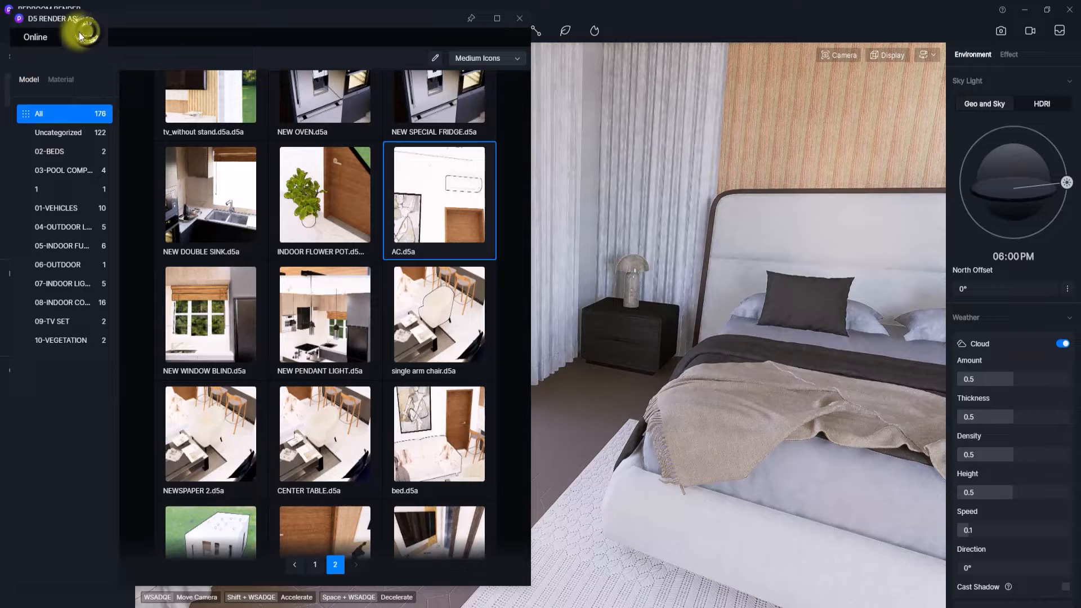
{"action": "left_click", "coordinate": [36, 35]}
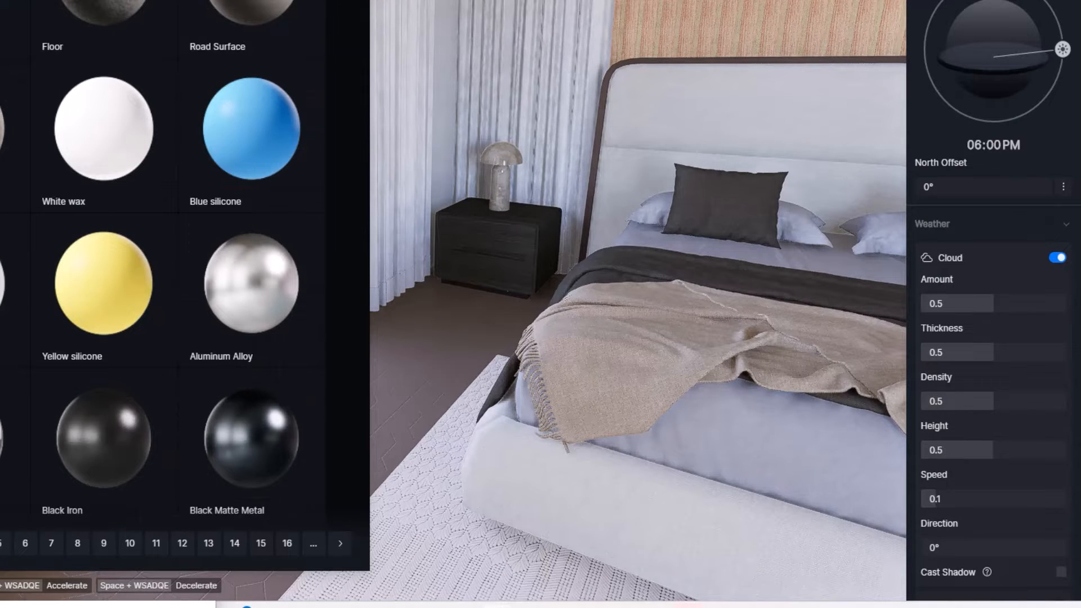
{"action": "left_click_drag", "start_coordinate": [712, 340], "coordinate": [317, 341]}
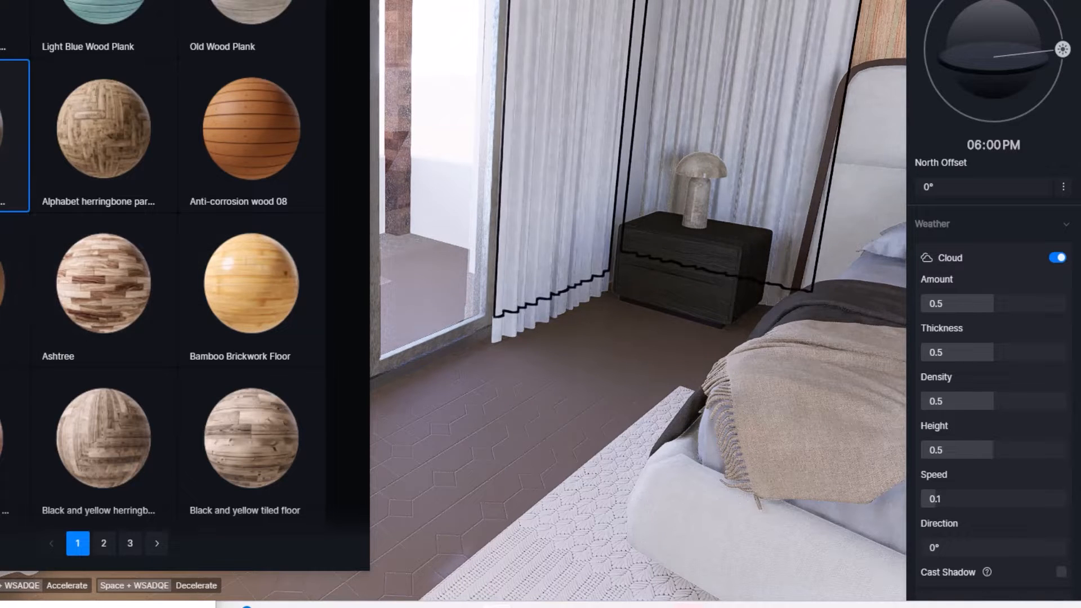
{"action": "left_click_drag", "start_coordinate": [14, 135], "coordinate": [485, 348]}
{"action": "left_click", "coordinate": [487, 357]}
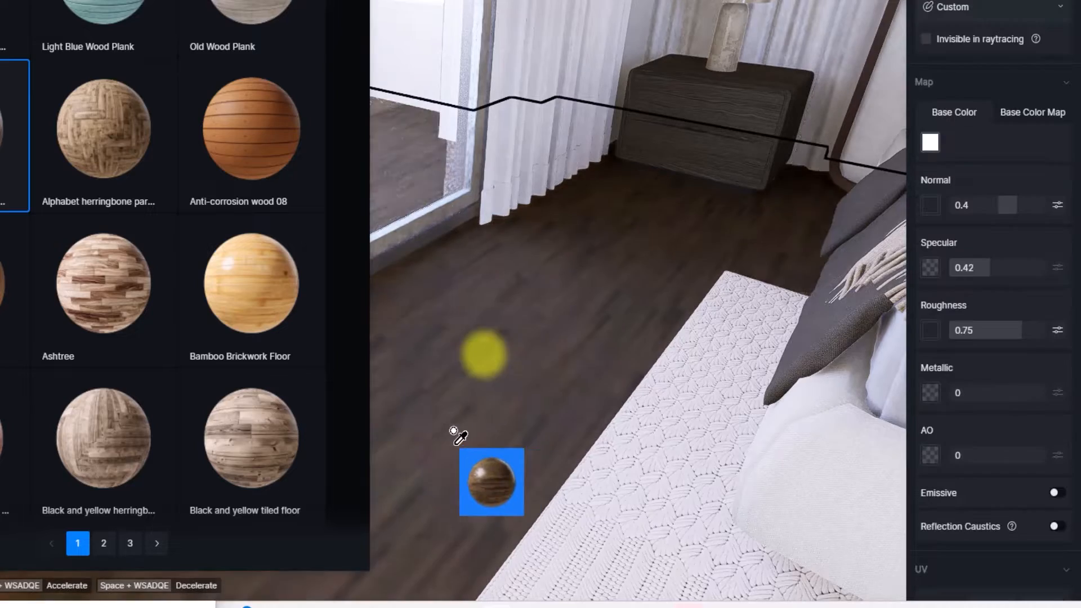
{"action": "left_click", "coordinate": [356, 1]}
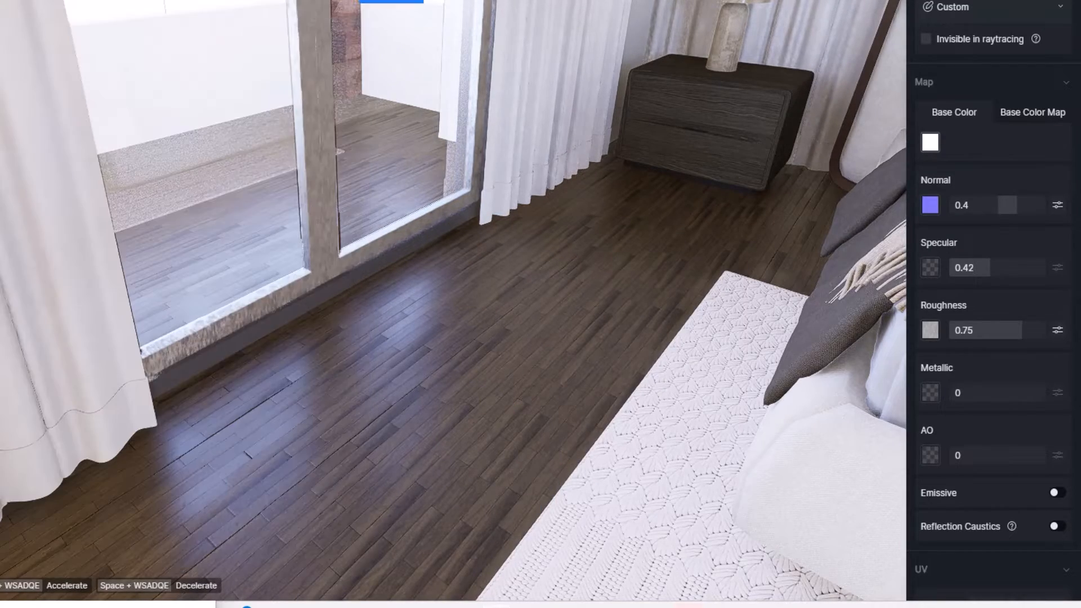
Step: Pick the wood floor material, enable triplanar mapping and set its UV stretch to 0.3
{"action": "right_click_drag", "start_coordinate": [173, 300], "coordinate": [572, 277]}
{"action": "right_click", "coordinate": [163, 301]}
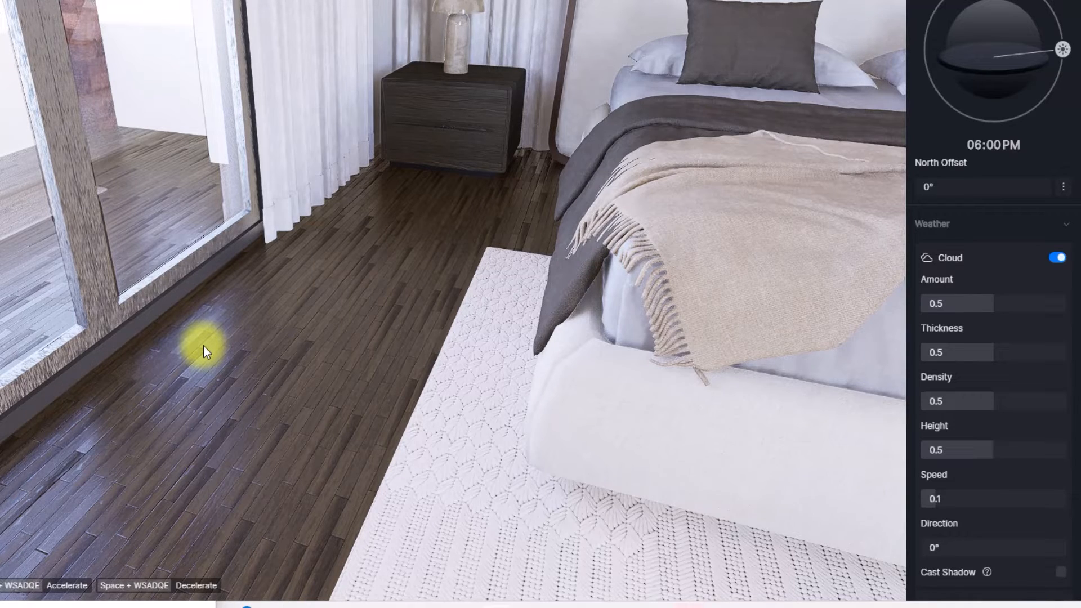
{"action": "key", "text": "i"}
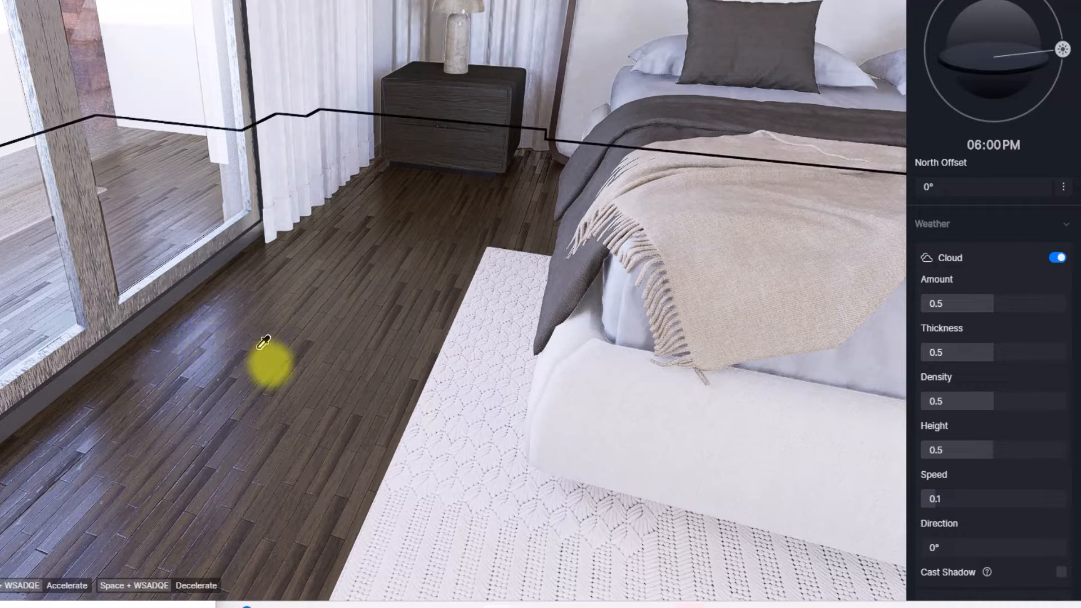
{"action": "left_click", "coordinate": [282, 368]}
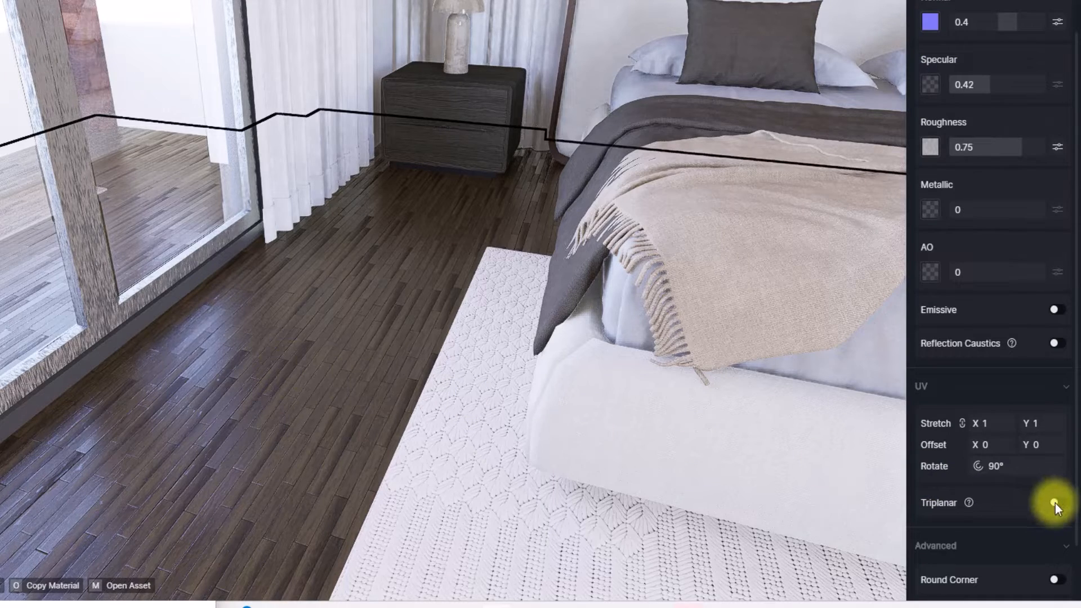
{"action": "left_click", "coordinate": [1054, 502]}
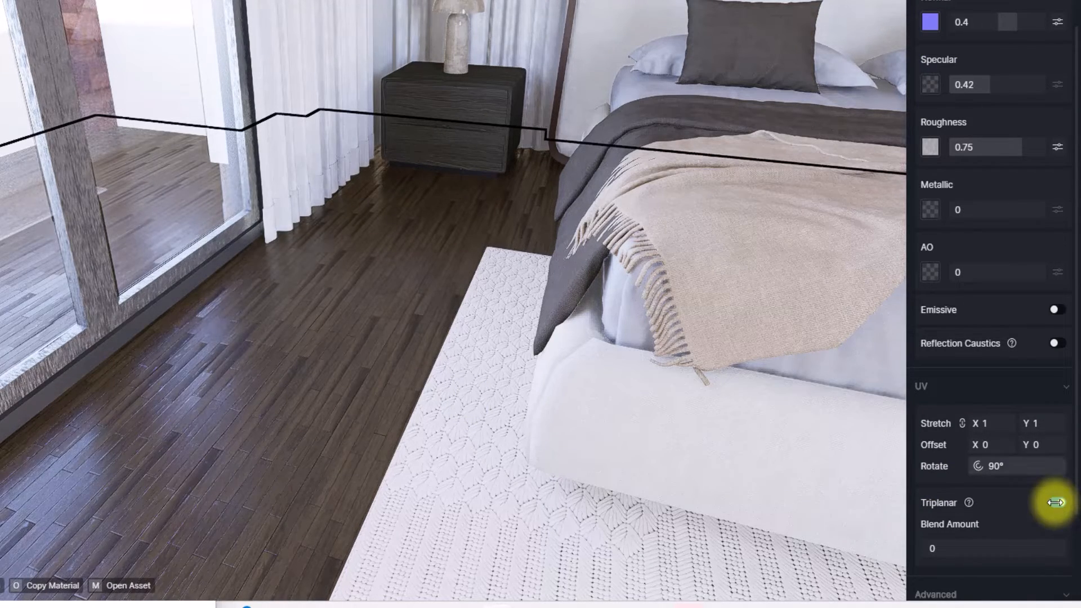
{"action": "scroll", "coordinate": [1053, 499], "scroll_direction": "down", "scroll_amount": 2}
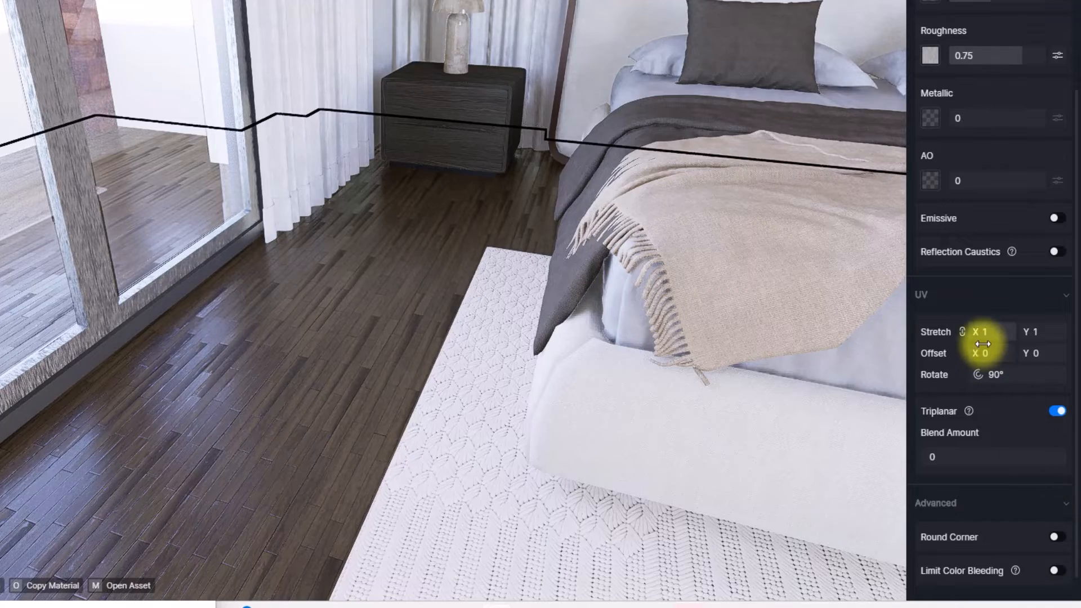
{"action": "left_click_drag", "start_coordinate": [984, 332], "coordinate": [937, 339]}
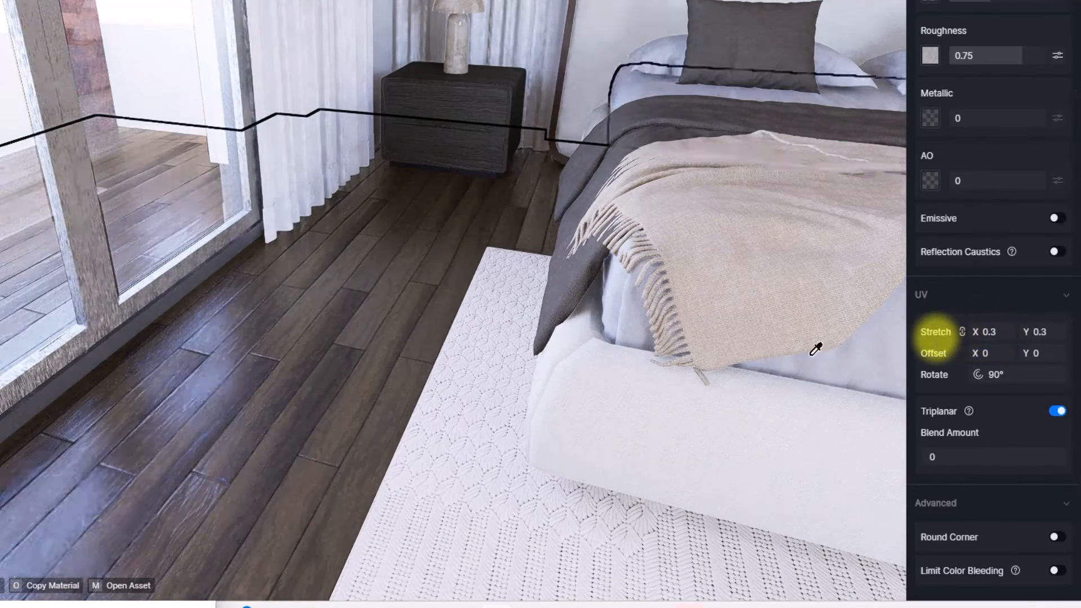
Step: Set the floor material's UV stretch to 0.2 and check the plank size around the bed, rug and plant
{"action": "right_click_drag", "start_coordinate": [406, 318], "coordinate": [34, 150]}
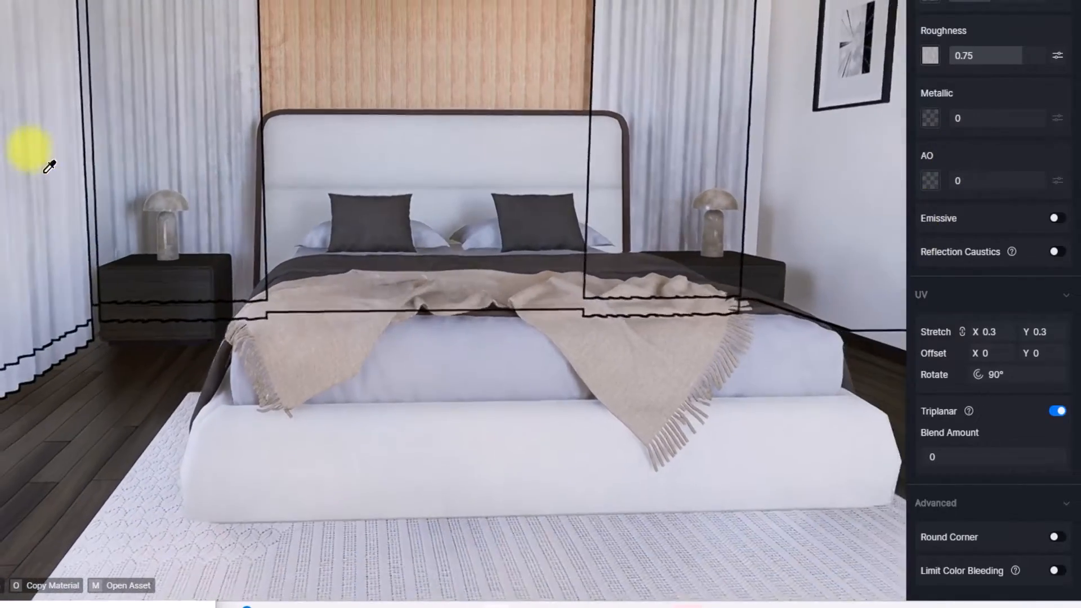
{"action": "left_click_drag", "start_coordinate": [996, 335], "coordinate": [985, 334]}
{"action": "right_click_drag", "start_coordinate": [489, 227], "coordinate": [298, 215]}
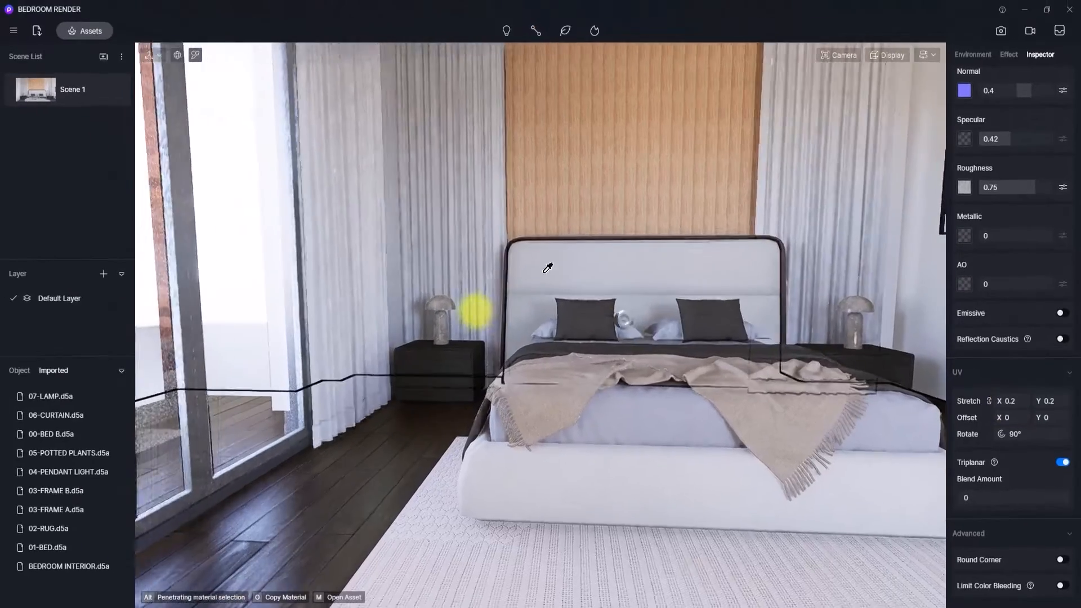
{"action": "right_click_drag", "start_coordinate": [548, 268], "coordinate": [893, 398]}
{"action": "scroll", "coordinate": [893, 398], "scroll_direction": "up", "scroll_amount": 3}
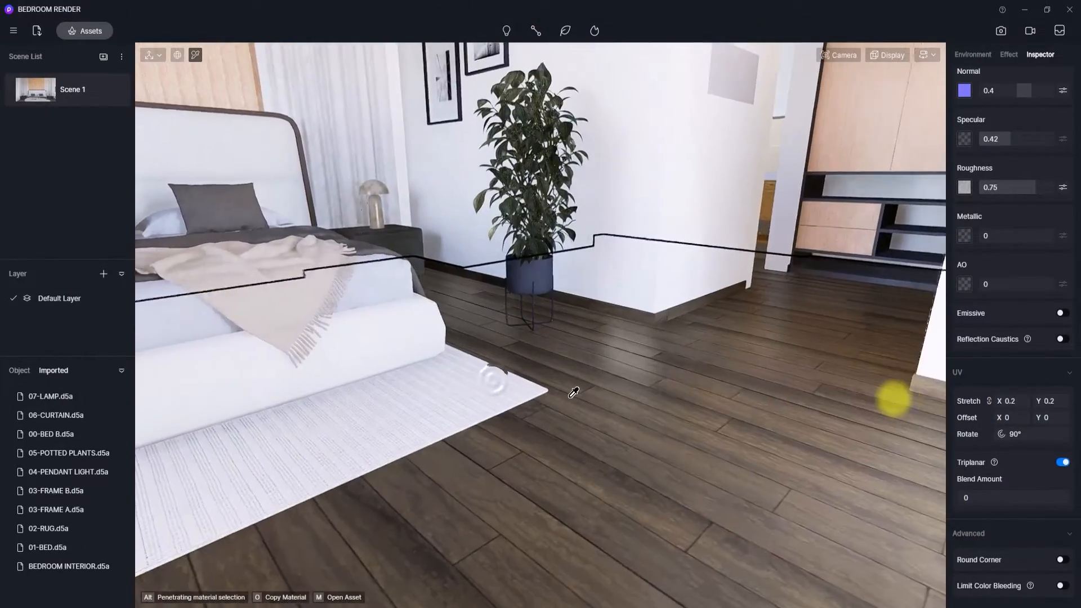
{"action": "right_click_drag", "start_coordinate": [811, 340], "coordinate": [553, 404]}
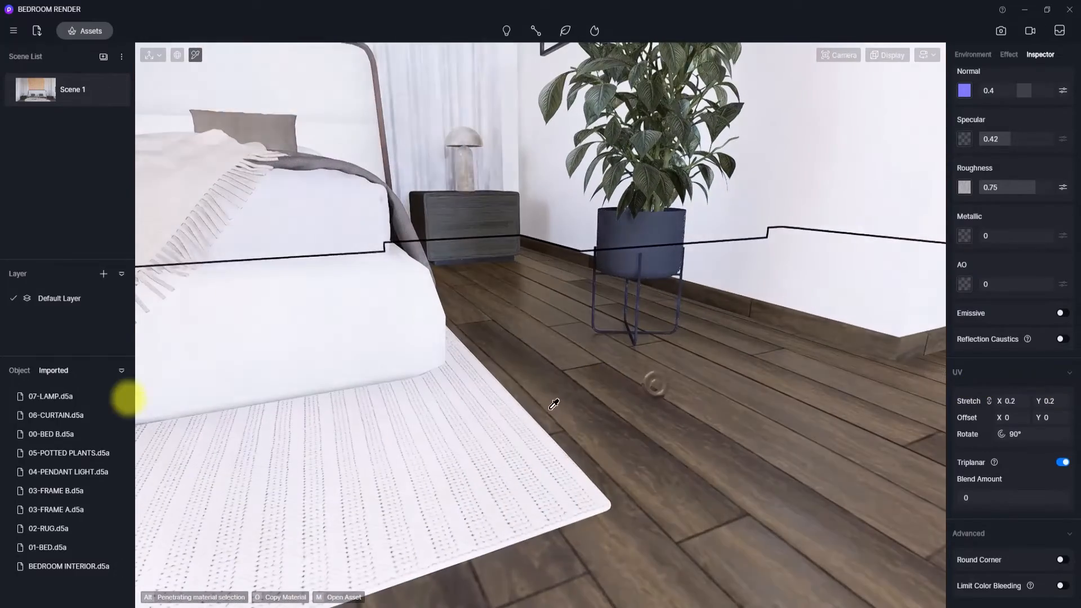
{"action": "scroll", "coordinate": [129, 399], "scroll_direction": "up", "scroll_amount": 3}
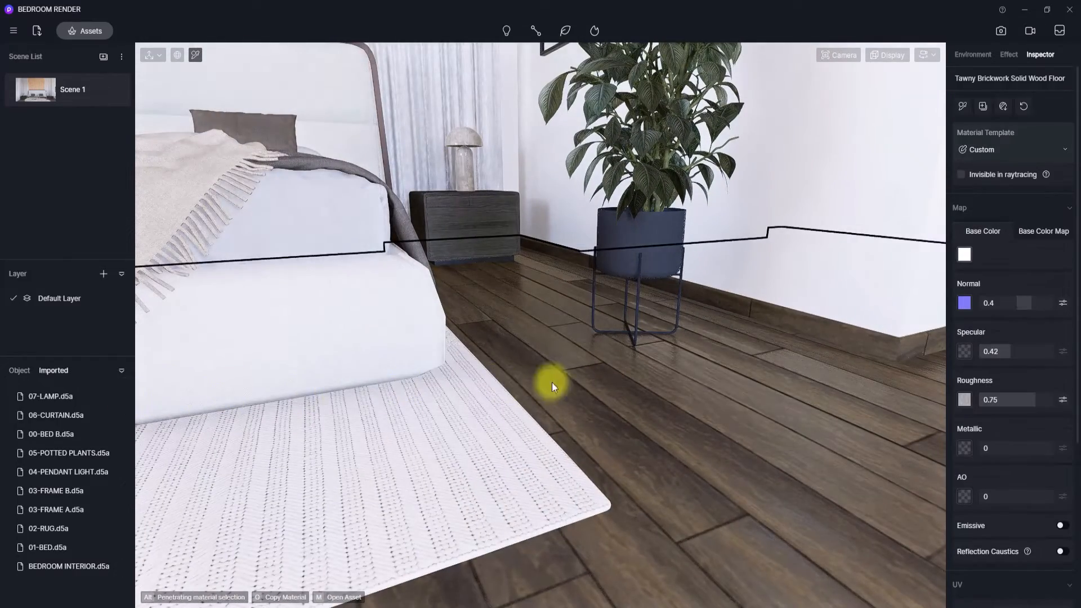
{"action": "right_click_drag", "start_coordinate": [666, 377], "coordinate": [822, 326]}
Step: Set the wood floor's UV stretch to 0.38 and check the planks beside the bed
{"action": "scroll", "coordinate": [965, 359], "scroll_direction": "down", "scroll_amount": 4}
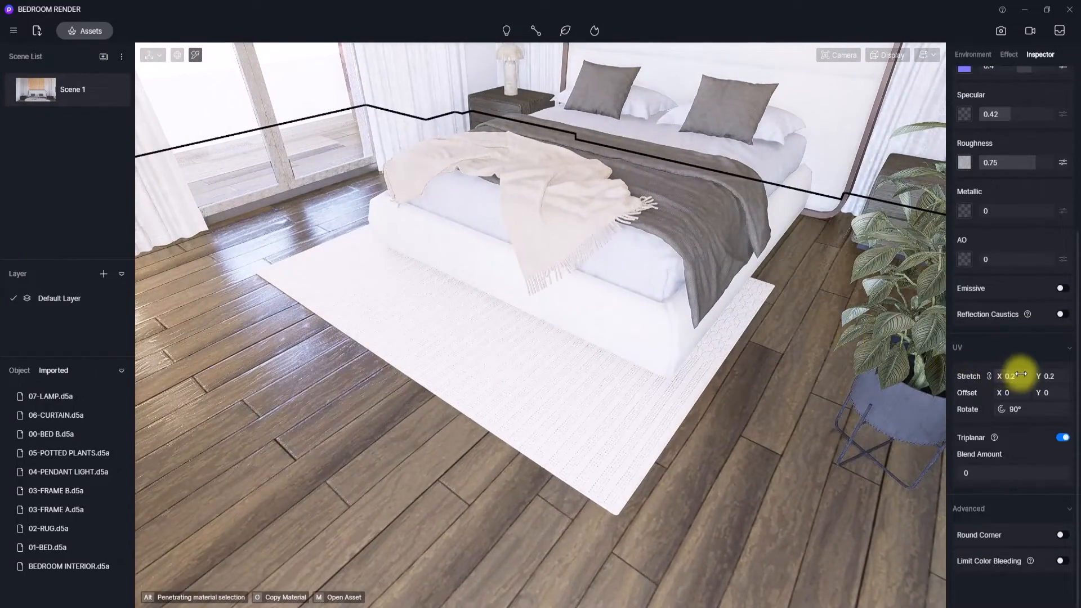
{"action": "left_click_drag", "start_coordinate": [1021, 373], "coordinate": [1028, 377]}
{"action": "right_click_drag", "start_coordinate": [675, 415], "coordinate": [362, 212]}
{"action": "right_click_drag", "start_coordinate": [327, 310], "coordinate": [926, 387]}
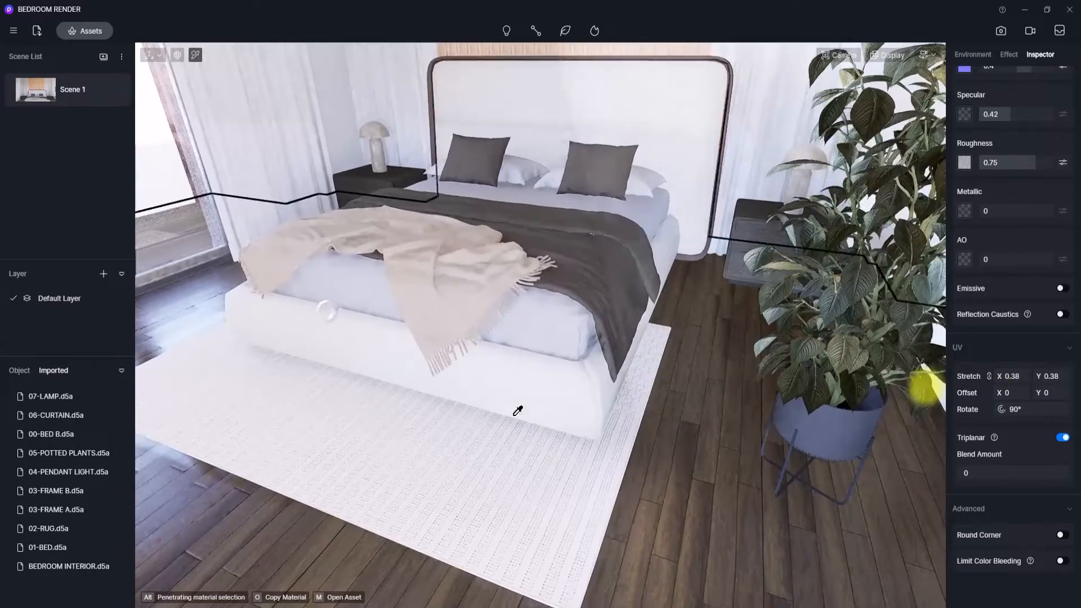
Step: Tint the floor material's base color to a pale warm off-white with hue 23
{"action": "scroll", "coordinate": [951, 365], "scroll_direction": "up", "scroll_amount": 4}
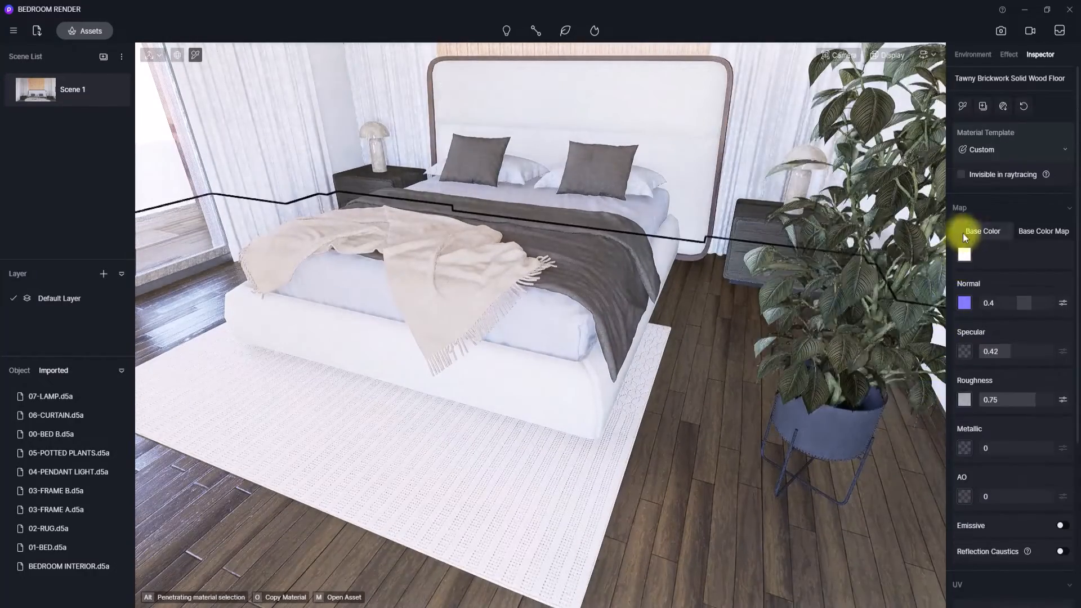
{"action": "left_click", "coordinate": [965, 253]}
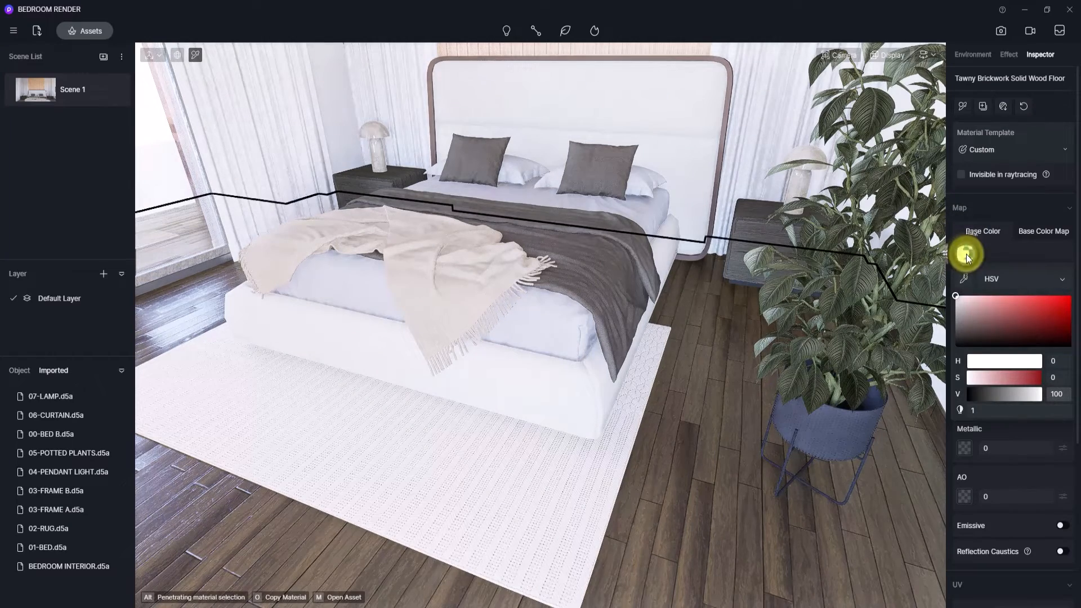
{"action": "left_click_drag", "start_coordinate": [969, 361], "coordinate": [973, 361]}
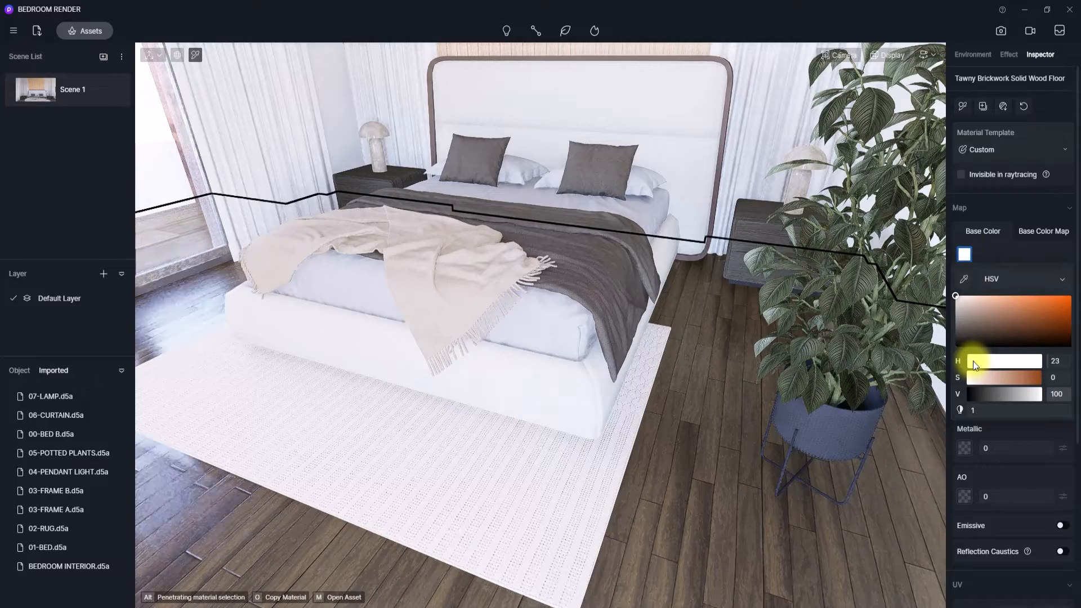
{"action": "left_click", "coordinate": [963, 303]}
{"action": "left_click_drag", "start_coordinate": [966, 307], "coordinate": [968, 307]}
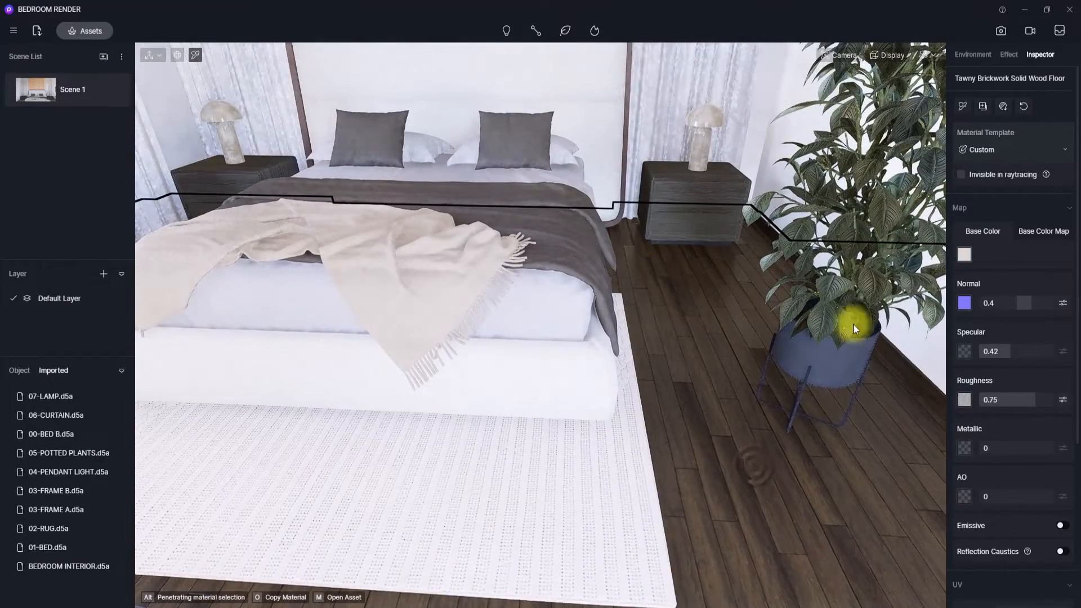
Step: Make the wood floor glossier by setting its roughness to 0.38 and specular to 0.55
{"action": "left_click_drag", "start_coordinate": [1032, 398], "coordinate": [1015, 397]}
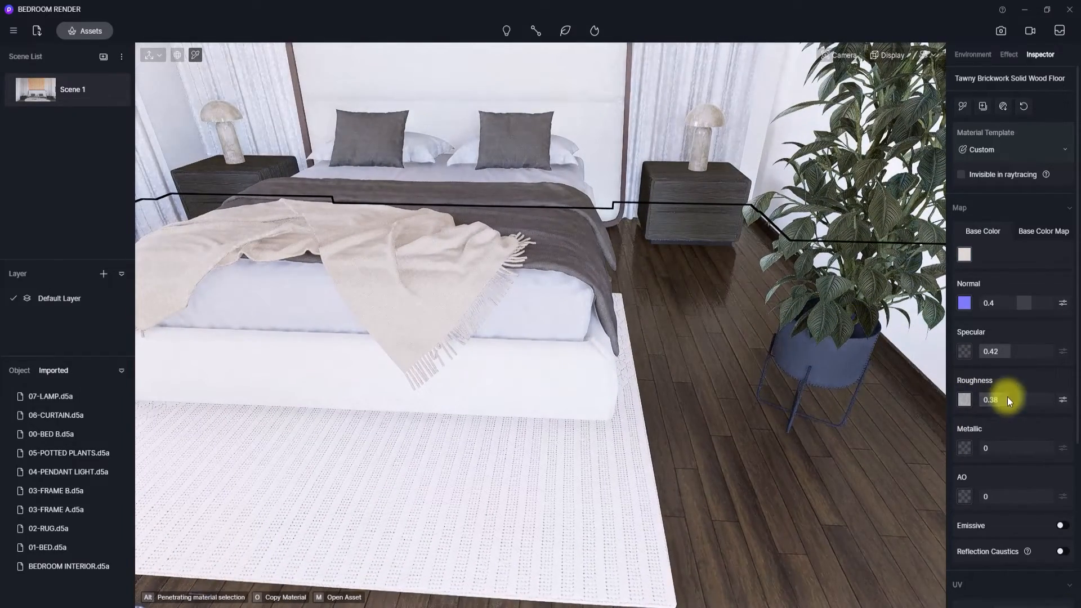
{"action": "left_click_drag", "start_coordinate": [1008, 354], "coordinate": [1020, 357]}
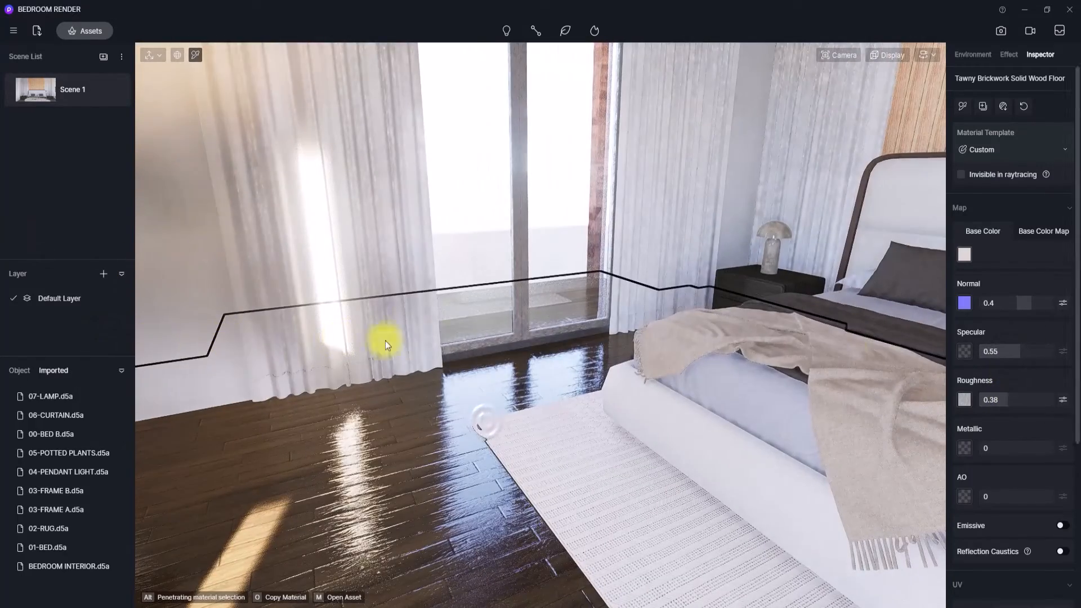
Step: Soften the wood floor's gloss by setting its specular to 0.29 and roughness to 0.53
{"action": "left_click", "coordinate": [997, 349]}
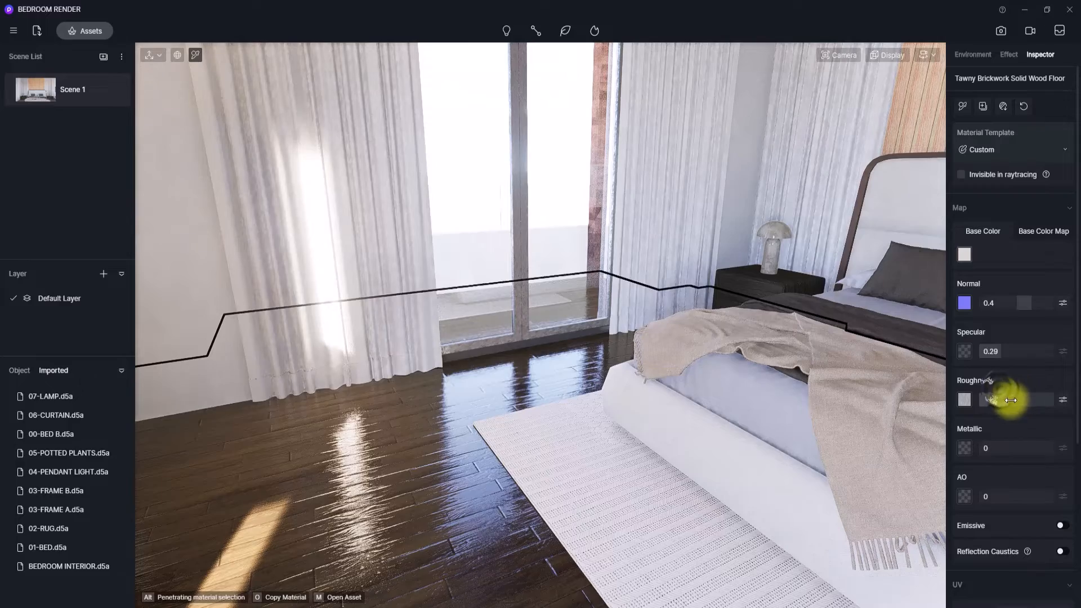
{"action": "left_click_drag", "start_coordinate": [1010, 400], "coordinate": [1017, 403]}
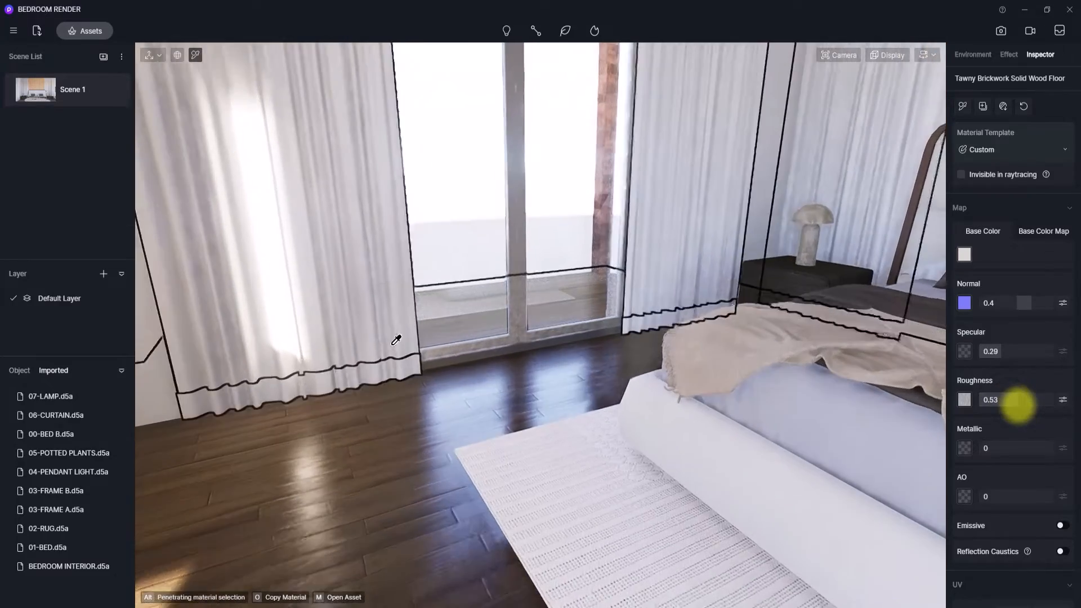
{"action": "scroll", "coordinate": [389, 337], "scroll_direction": "up", "scroll_amount": 6}
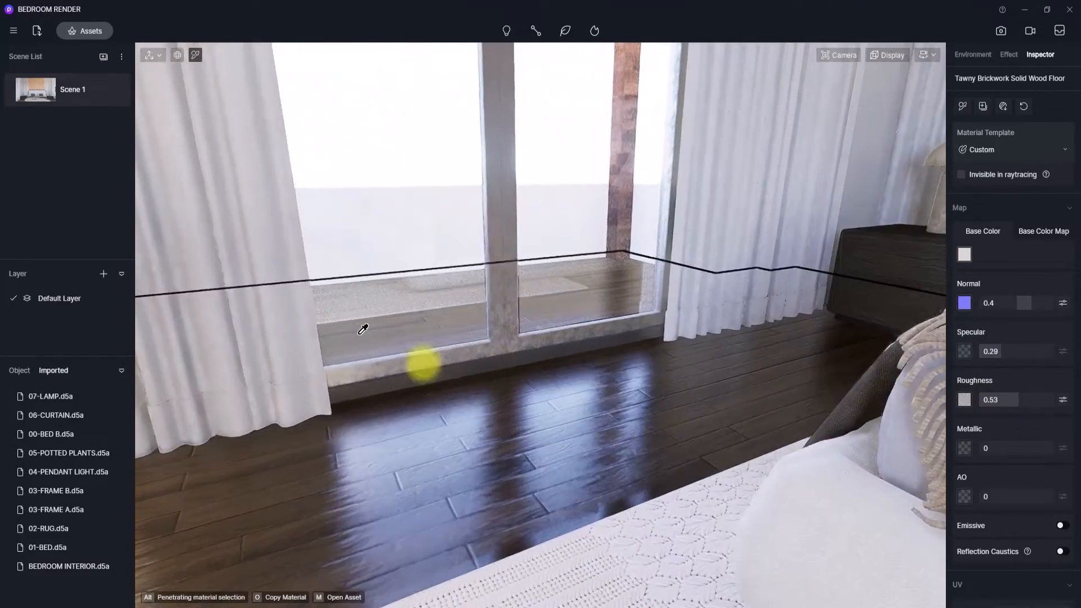
Step: Tint the rug's base color to a warm beige with hue 42, saturation 13 and value 73
{"action": "right_click_drag", "start_coordinate": [363, 329], "coordinate": [534, 484]}
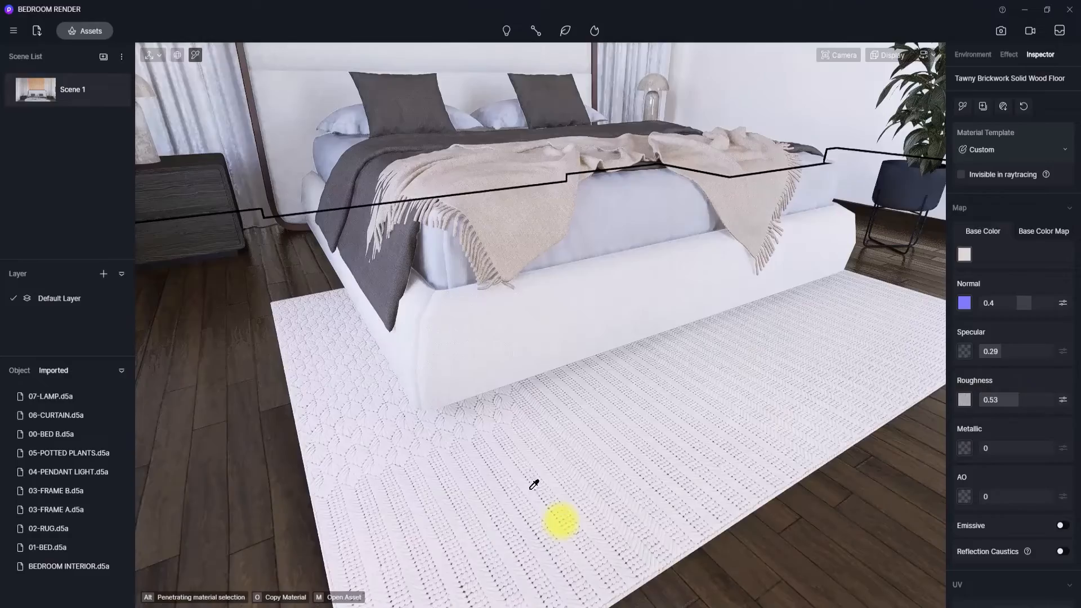
{"action": "left_click", "coordinate": [556, 476]}
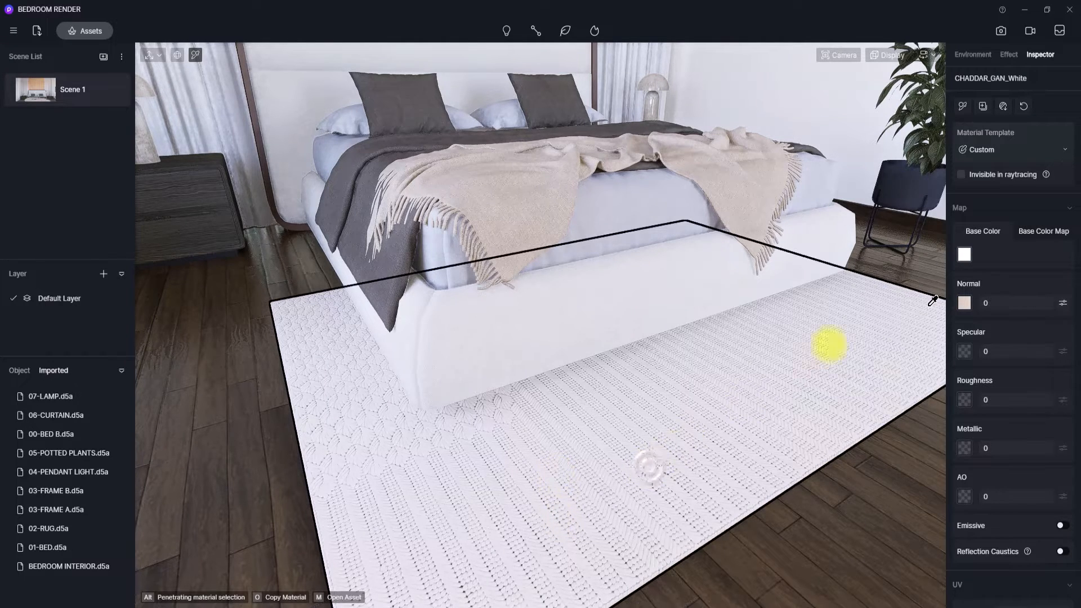
{"action": "left_click", "coordinate": [965, 253]}
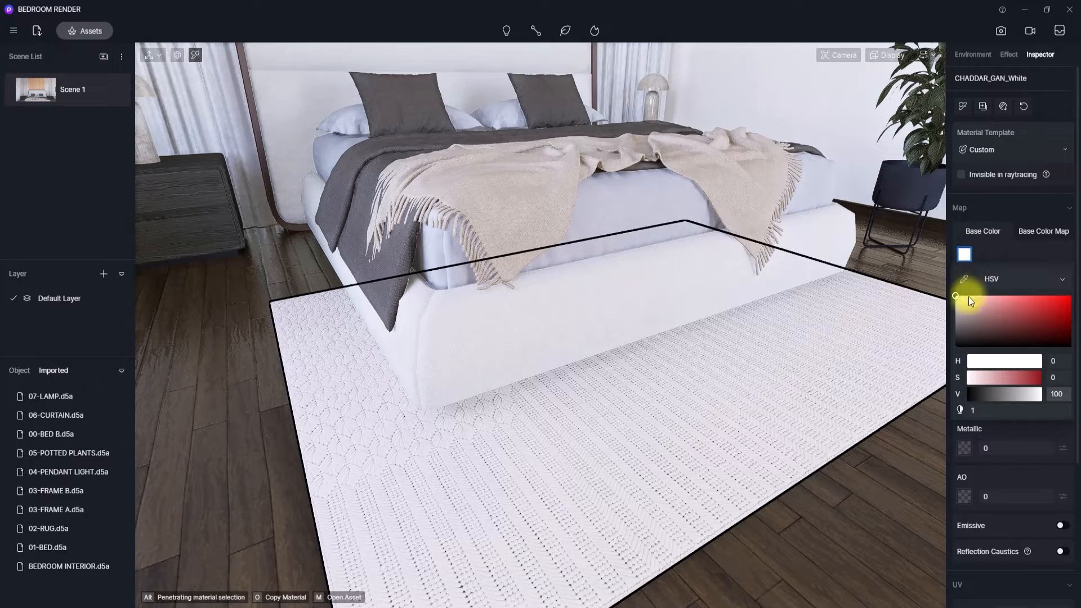
{"action": "left_click_drag", "start_coordinate": [969, 359], "coordinate": [975, 359]}
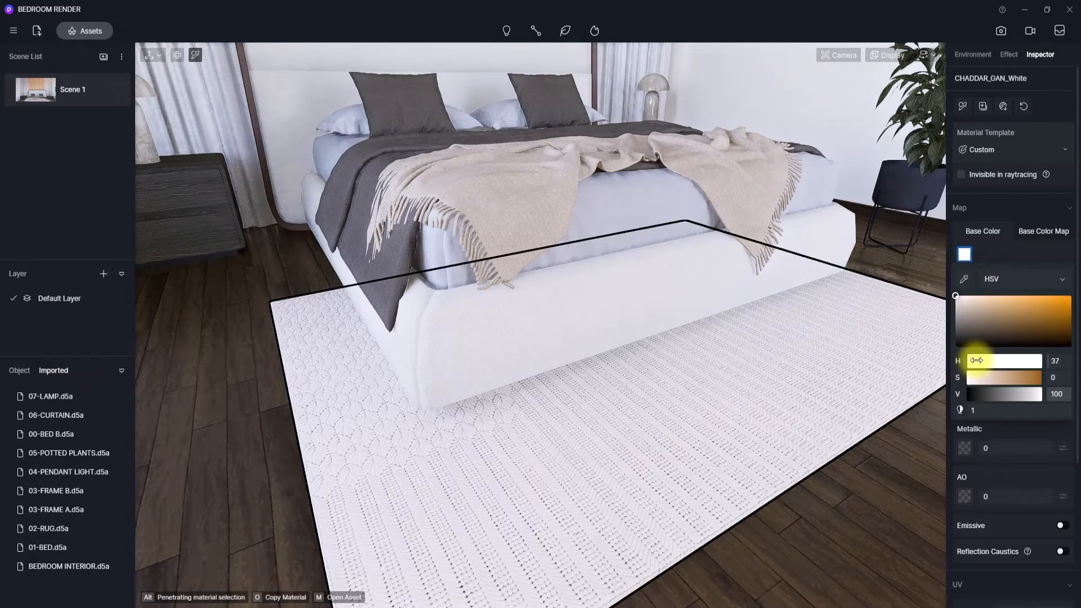
{"action": "left_click", "coordinate": [959, 303]}
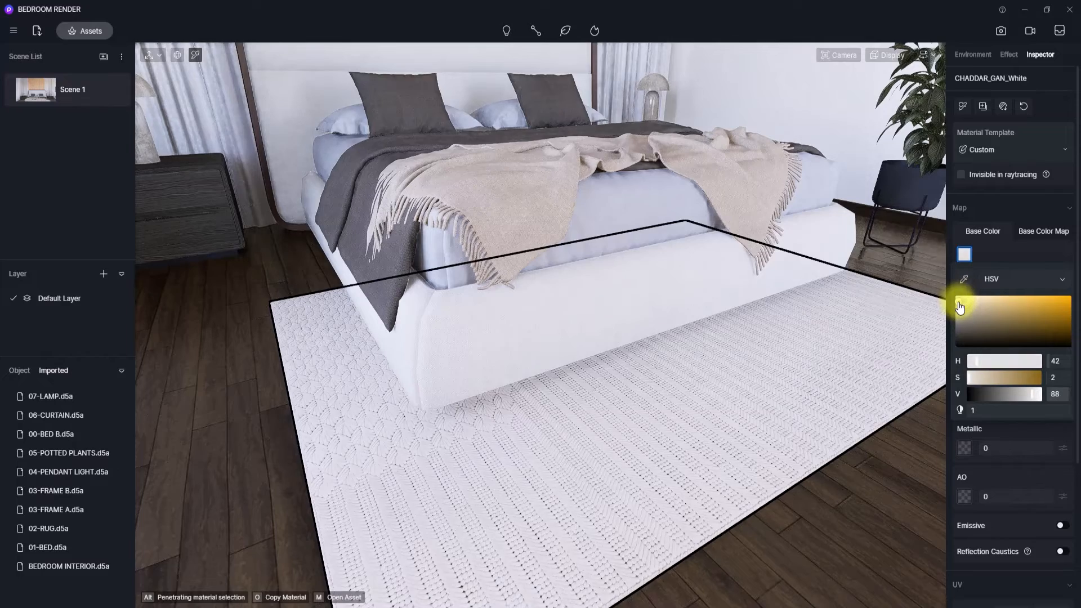
{"action": "left_click_drag", "start_coordinate": [960, 307], "coordinate": [971, 315]}
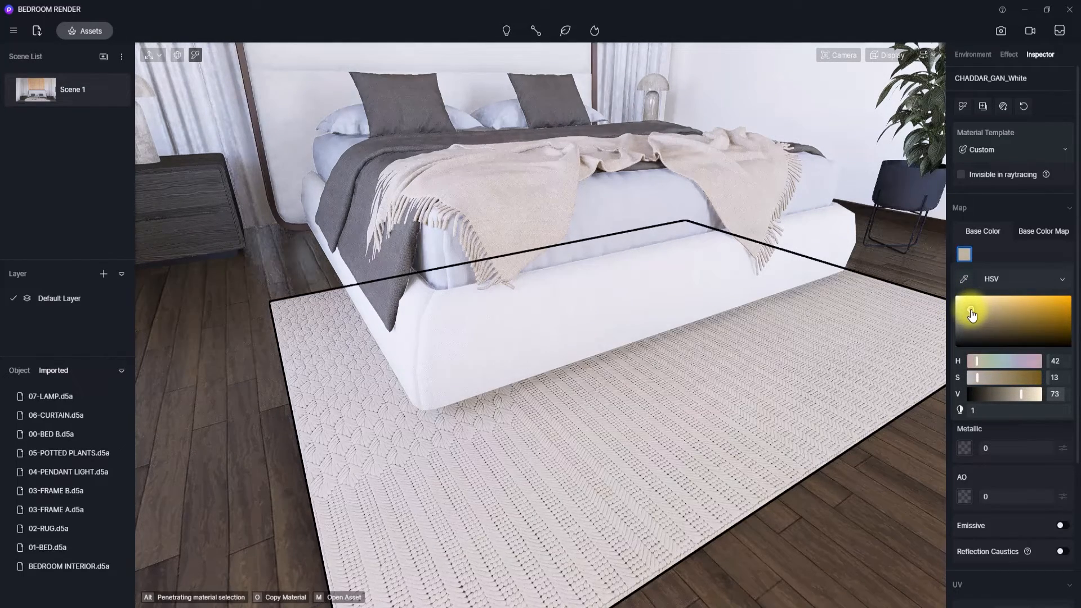
Step: Apply the White Wall Paint material from the online Wall Paint assets to the wall with the picture frames
{"action": "right_click_drag", "start_coordinate": [652, 466], "coordinate": [109, 41]}
{"action": "left_click", "coordinate": [90, 31]}
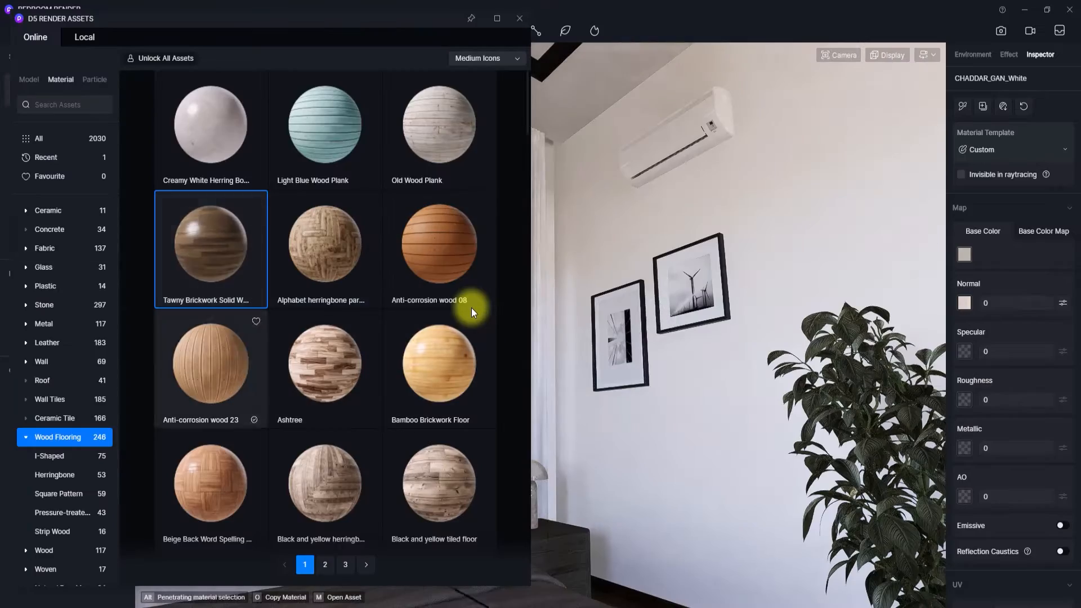
{"action": "left_click", "coordinate": [53, 363]}
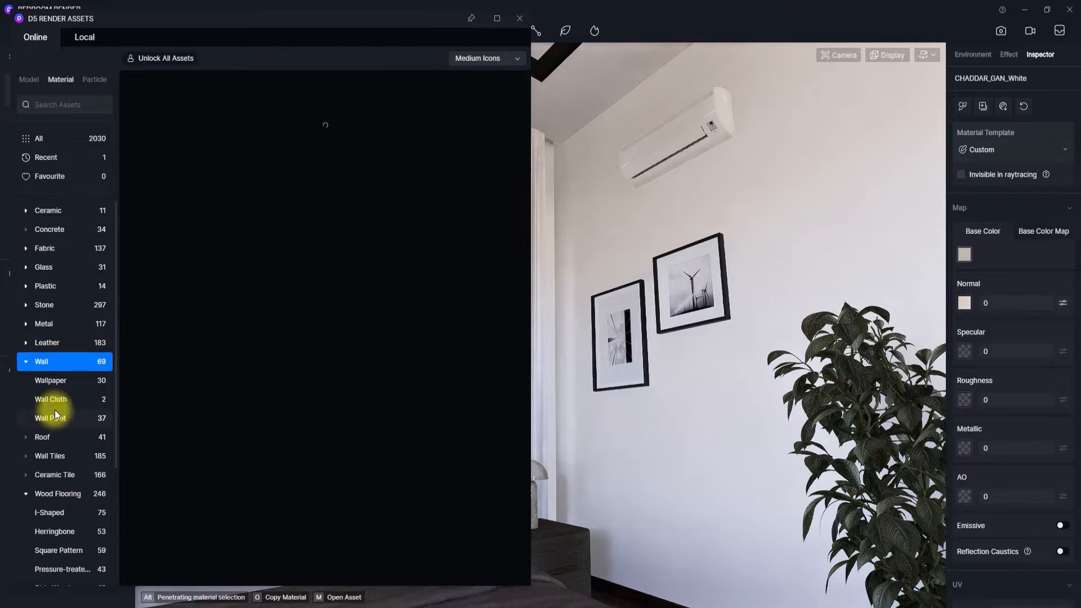
{"action": "left_click", "coordinate": [59, 419]}
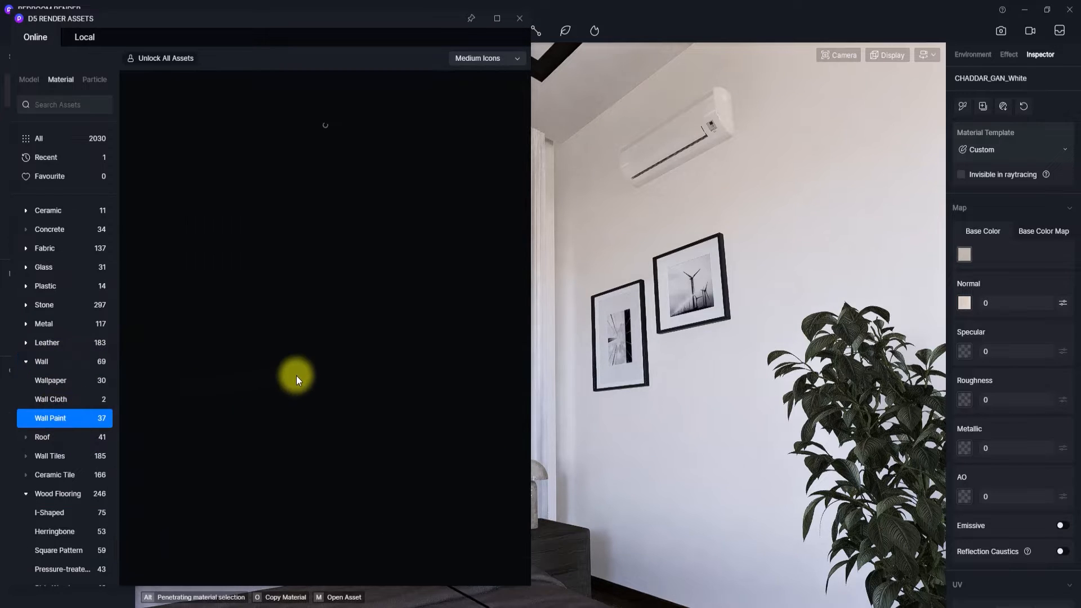
{"action": "scroll", "coordinate": [297, 380], "scroll_direction": "down", "scroll_amount": 10}
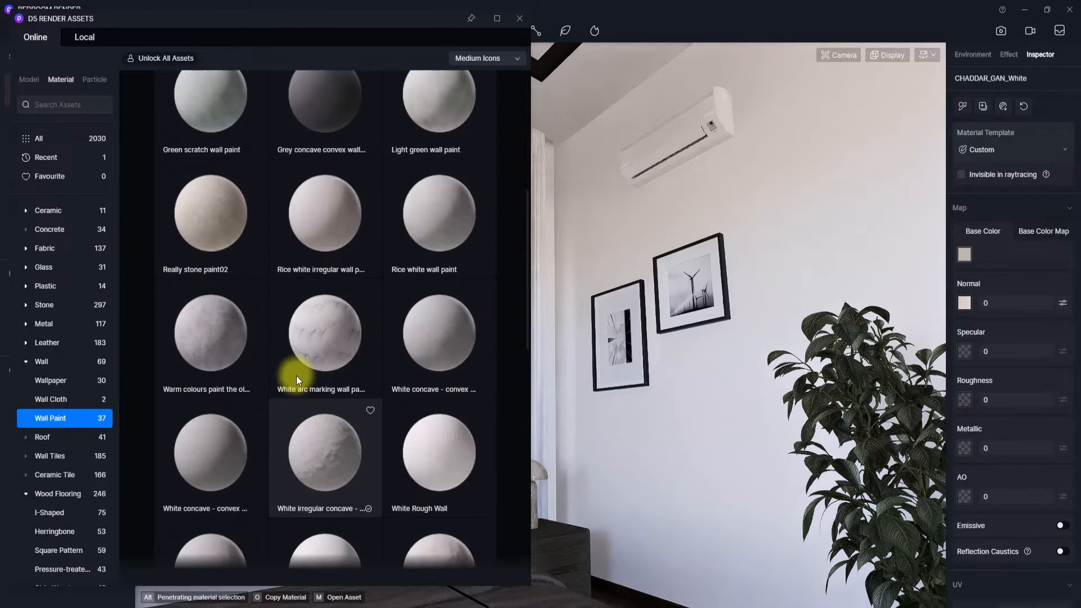
{"action": "left_click_drag", "start_coordinate": [333, 222], "coordinate": [715, 397]}
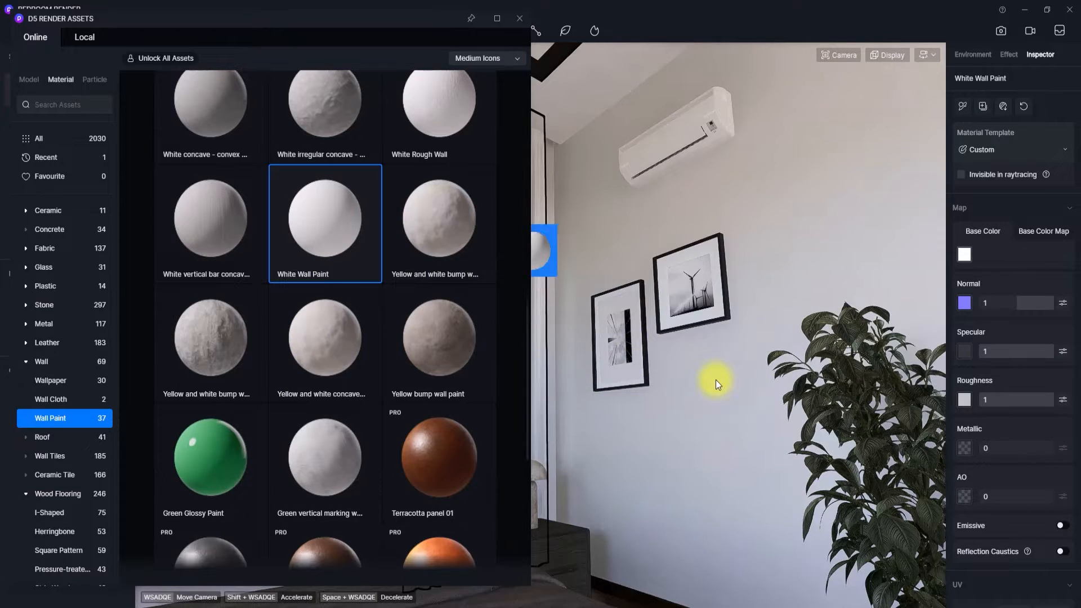
{"action": "left_click", "coordinate": [519, 18]}
Step: Warm the wall paint's base color slightly with hue 42, saturation 2 and value 98
{"action": "right_click_drag", "start_coordinate": [514, 284], "coordinate": [285, 378]}
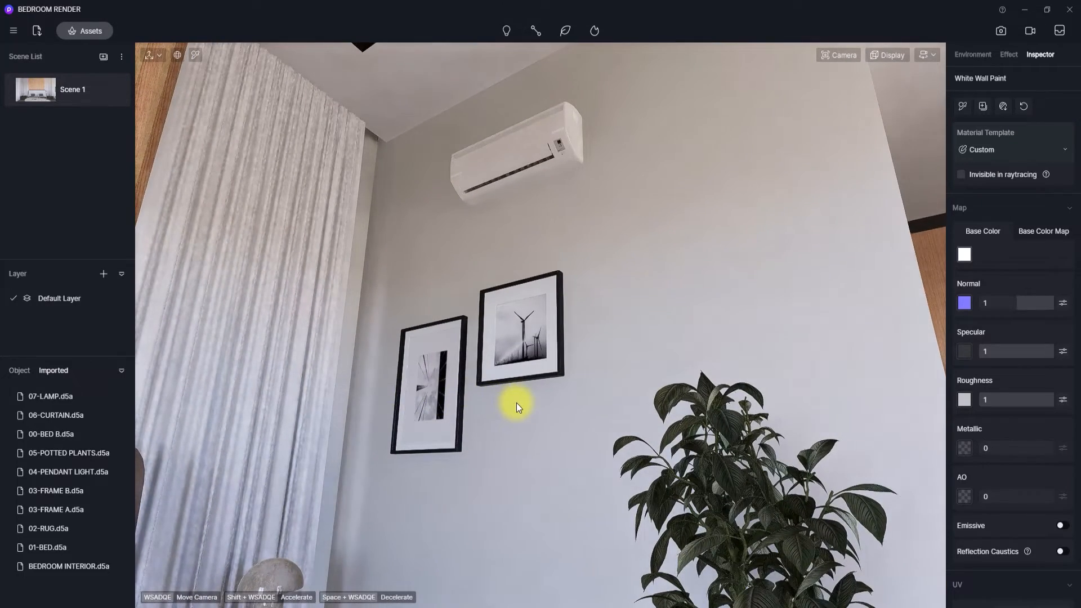
{"action": "key", "text": "i"}
{"action": "left_click", "coordinate": [618, 313]}
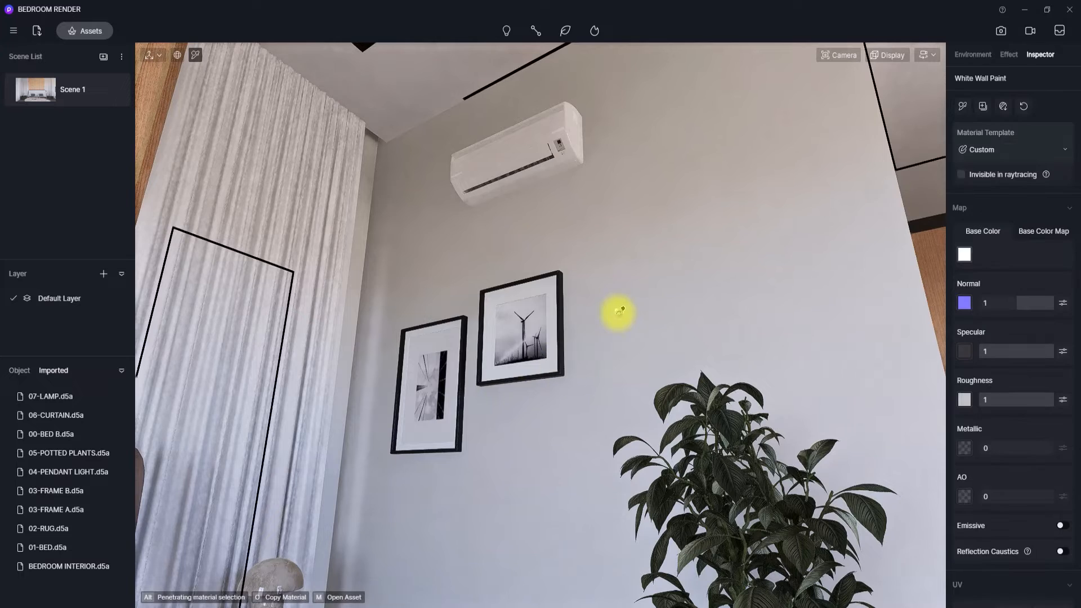
{"action": "left_click", "coordinate": [964, 255]}
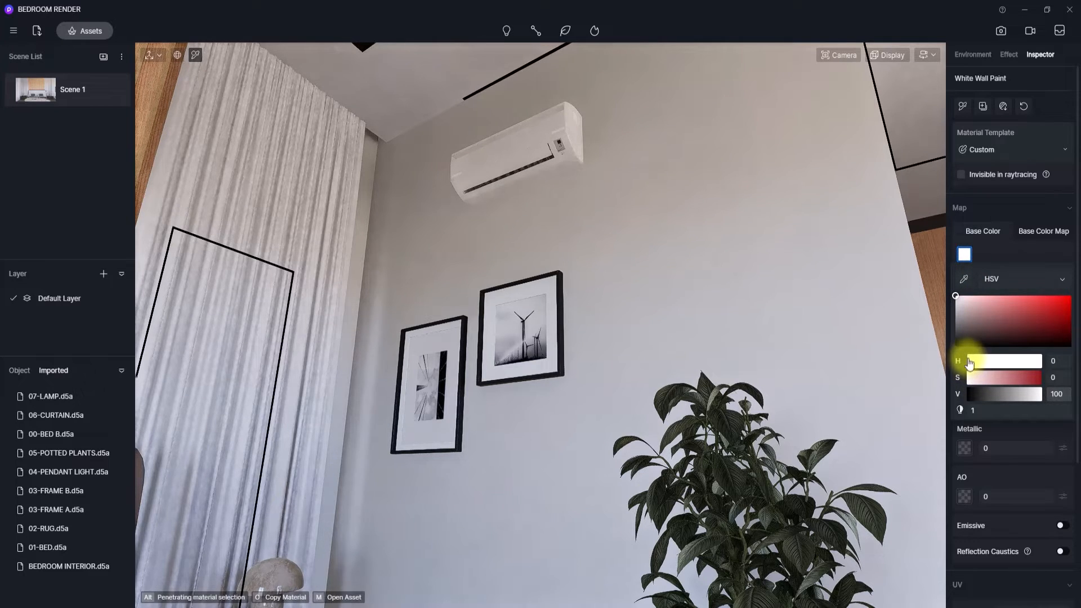
{"action": "left_click_drag", "start_coordinate": [967, 357], "coordinate": [976, 358]}
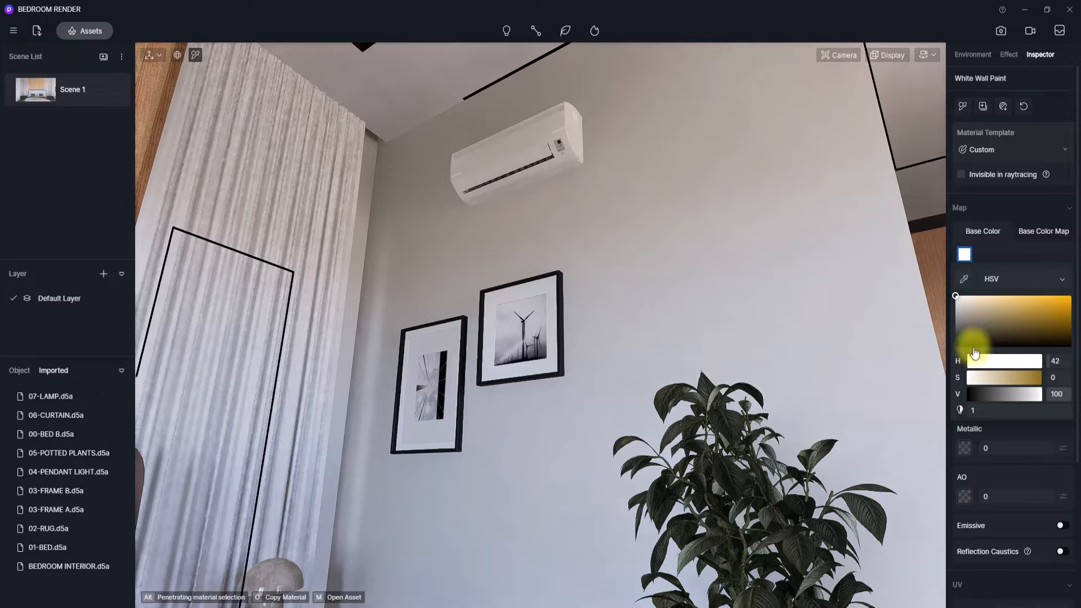
{"action": "left_click_drag", "start_coordinate": [957, 300], "coordinate": [958, 304]}
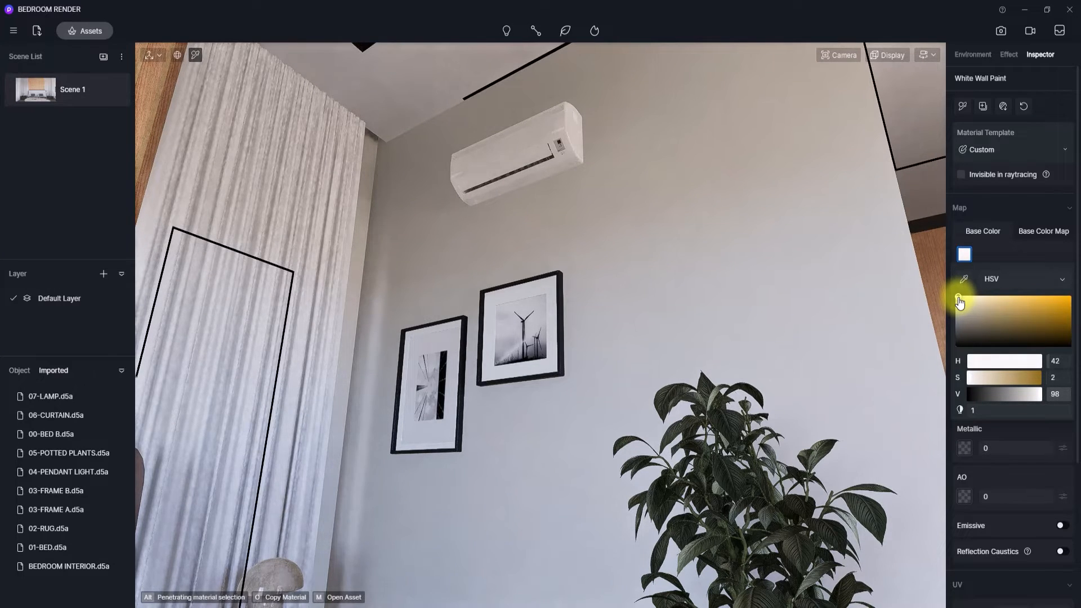
Step: Inspect the painted walls around the bed and air conditioner and the ceiling surface around the pendant light
{"action": "right_click_drag", "start_coordinate": [780, 354], "coordinate": [193, 275]}
{"action": "right_click_drag", "start_coordinate": [724, 374], "coordinate": [535, 400]}
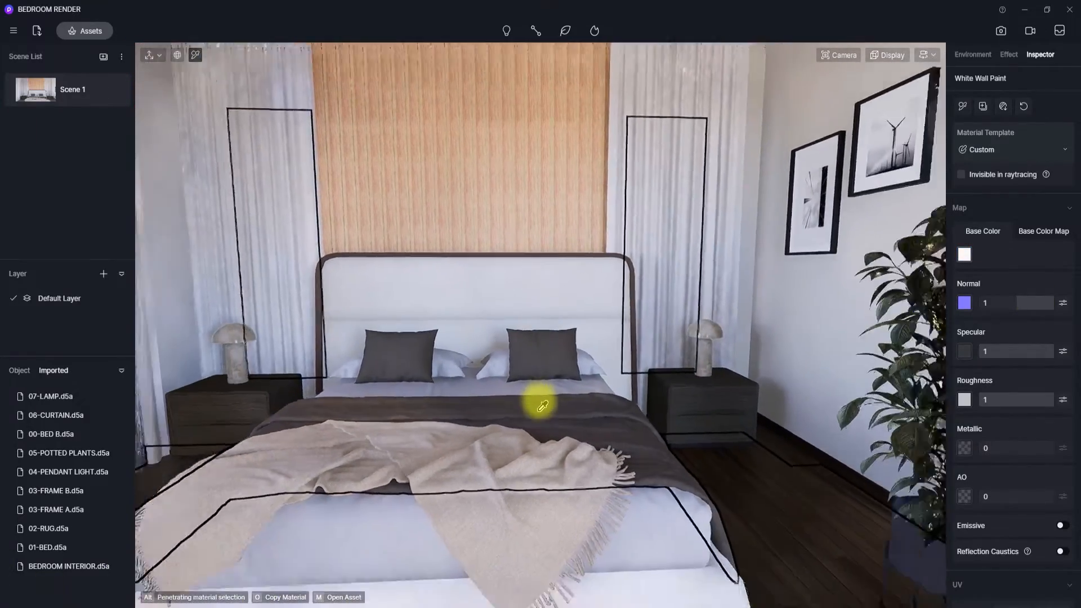
{"action": "scroll", "coordinate": [538, 402], "scroll_direction": "up", "scroll_amount": 5}
{"action": "right_click_drag", "start_coordinate": [550, 511], "coordinate": [567, 256]}
{"action": "scroll", "coordinate": [529, 444], "scroll_direction": "down", "scroll_amount": 6}
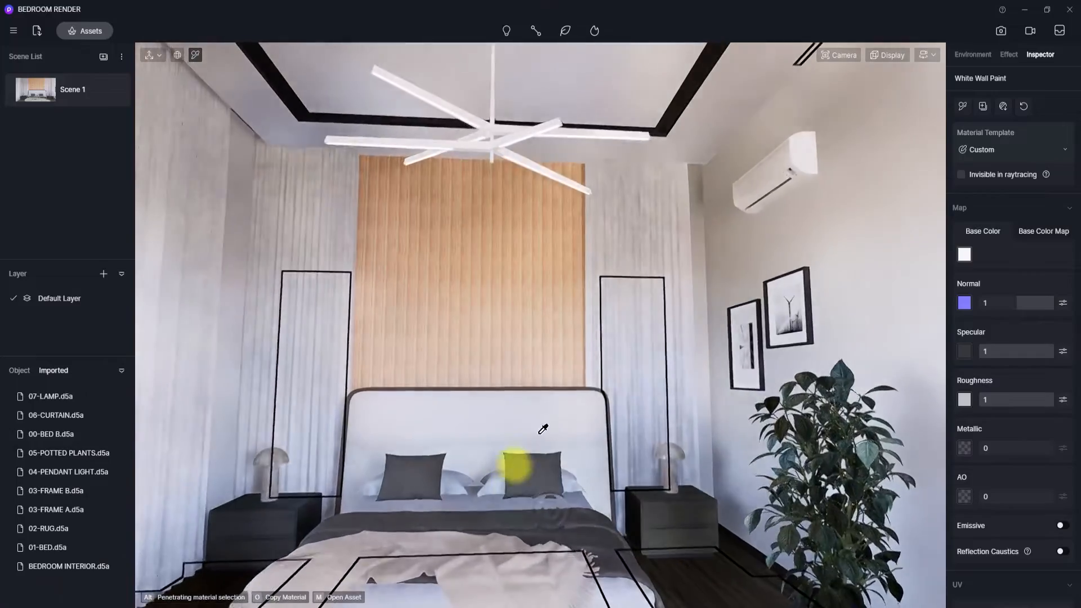
{"action": "right_click_drag", "start_coordinate": [514, 467], "coordinate": [664, 101]}
{"action": "right_click_drag", "start_coordinate": [709, 398], "coordinate": [714, 67]}
{"action": "scroll", "coordinate": [533, 302], "scroll_direction": "up", "scroll_amount": 3}
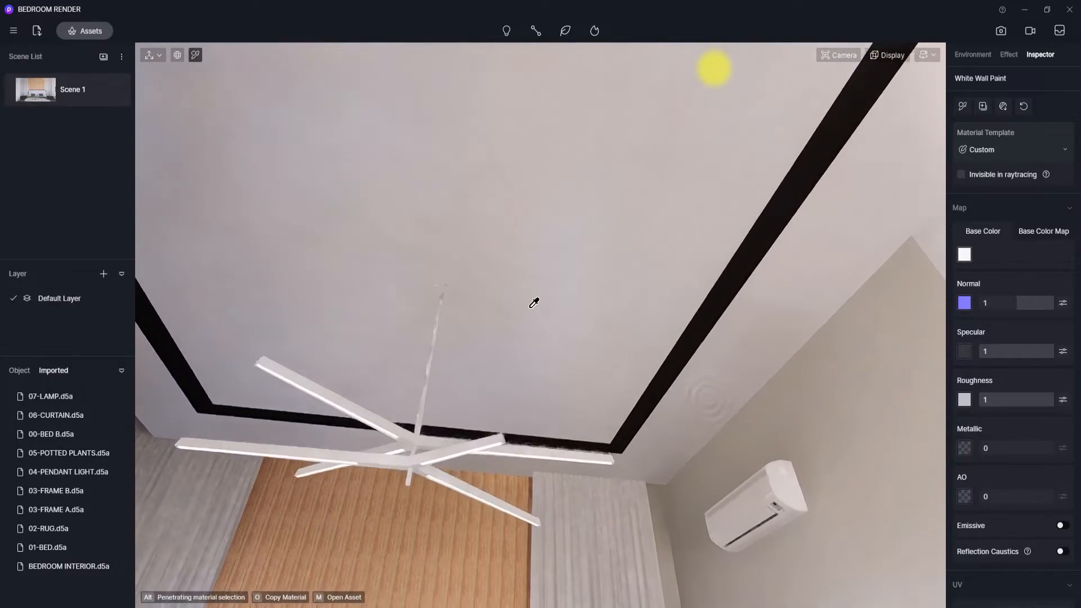
{"action": "scroll", "coordinate": [577, 403], "scroll_direction": "up", "scroll_amount": 5}
{"action": "right_click_drag", "start_coordinate": [674, 463], "coordinate": [586, 535]}
{"action": "scroll", "coordinate": [398, 403], "scroll_direction": "down", "scroll_amount": 3}
{"action": "right_click_drag", "start_coordinate": [387, 349], "coordinate": [1008, 535]}
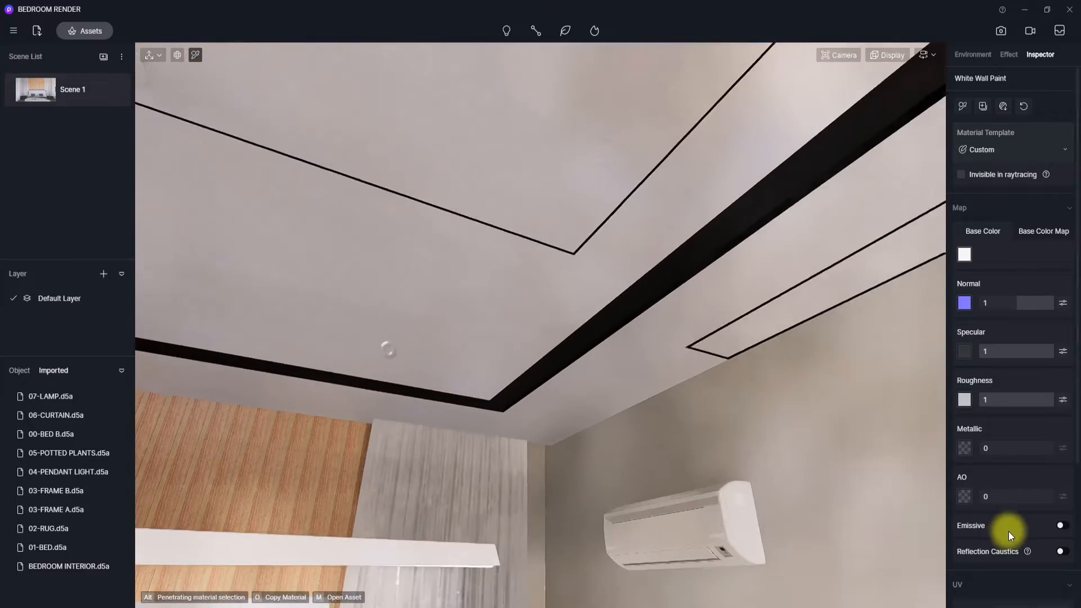
{"action": "right_click_drag", "start_coordinate": [730, 473], "coordinate": [343, 268]}
{"action": "scroll", "coordinate": [450, 347], "scroll_direction": "down", "scroll_amount": 3}
{"action": "right_click_drag", "start_coordinate": [450, 347], "coordinate": [922, 502]}
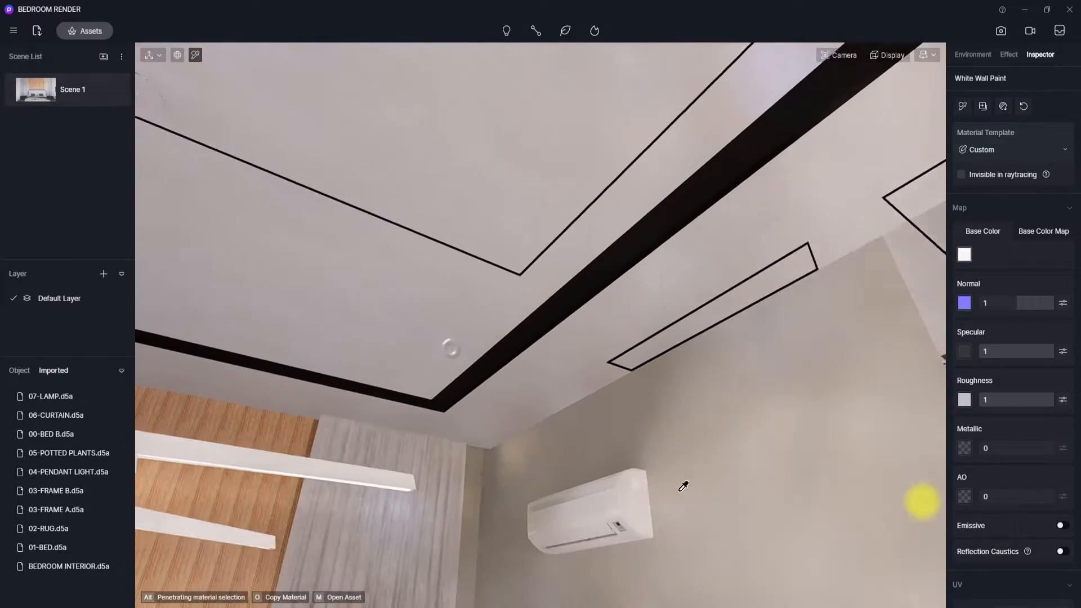
{"action": "scroll", "coordinate": [683, 482], "scroll_direction": "up", "scroll_amount": 2}
{"action": "right_click_drag", "start_coordinate": [628, 379], "coordinate": [723, 562]}
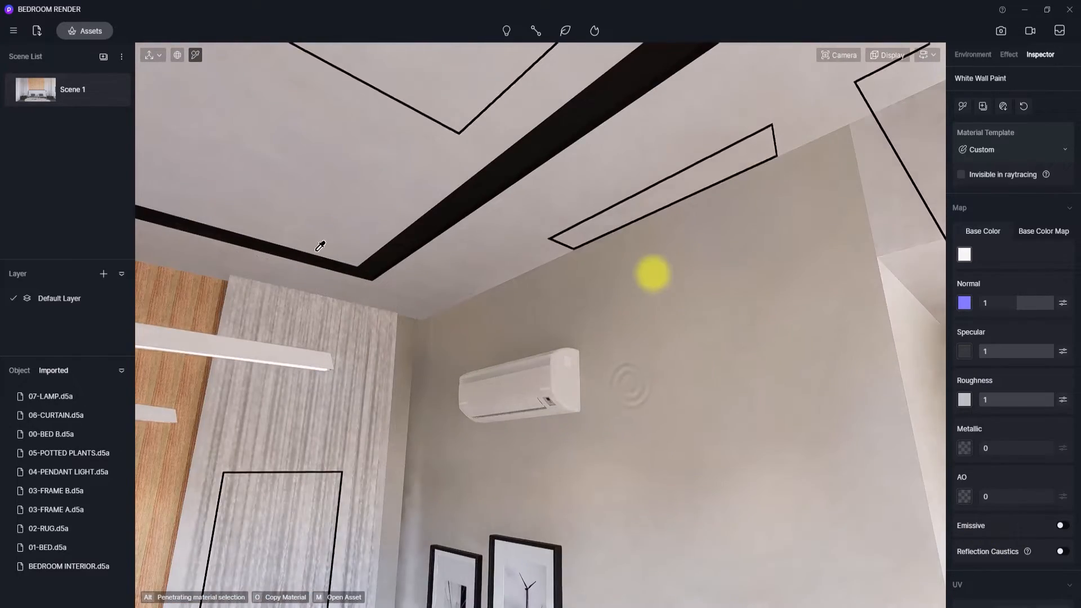
{"action": "right_click_drag", "start_coordinate": [651, 267], "coordinate": [333, 132]}
Step: Apply the White Glaze Porcelain material from the online Ceramic assets to the ceiling and close the asset library
{"action": "left_click", "coordinate": [80, 31]}
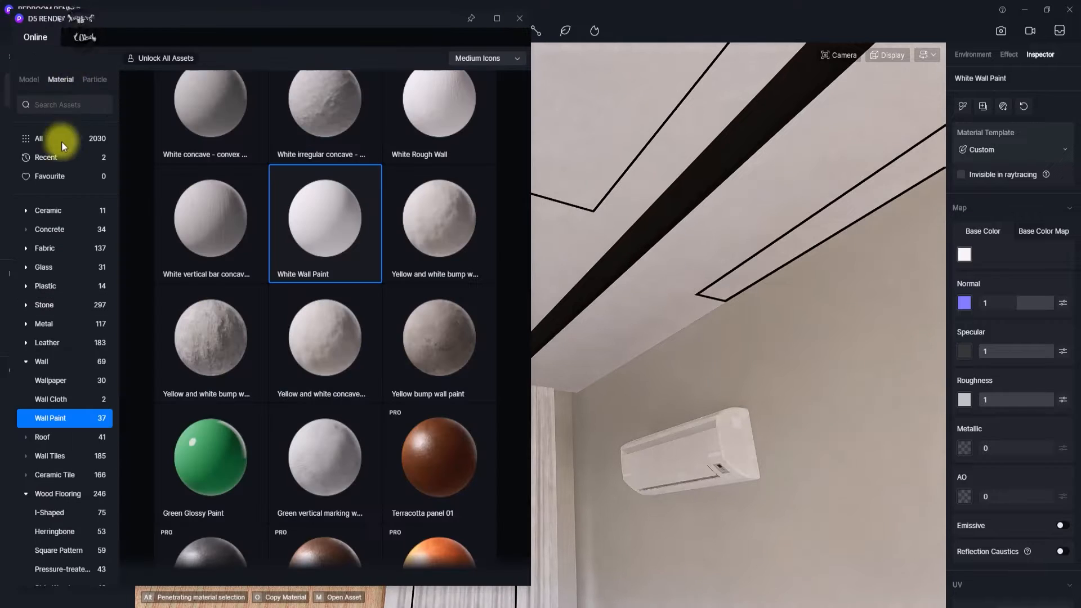
{"action": "left_click", "coordinate": [50, 211]}
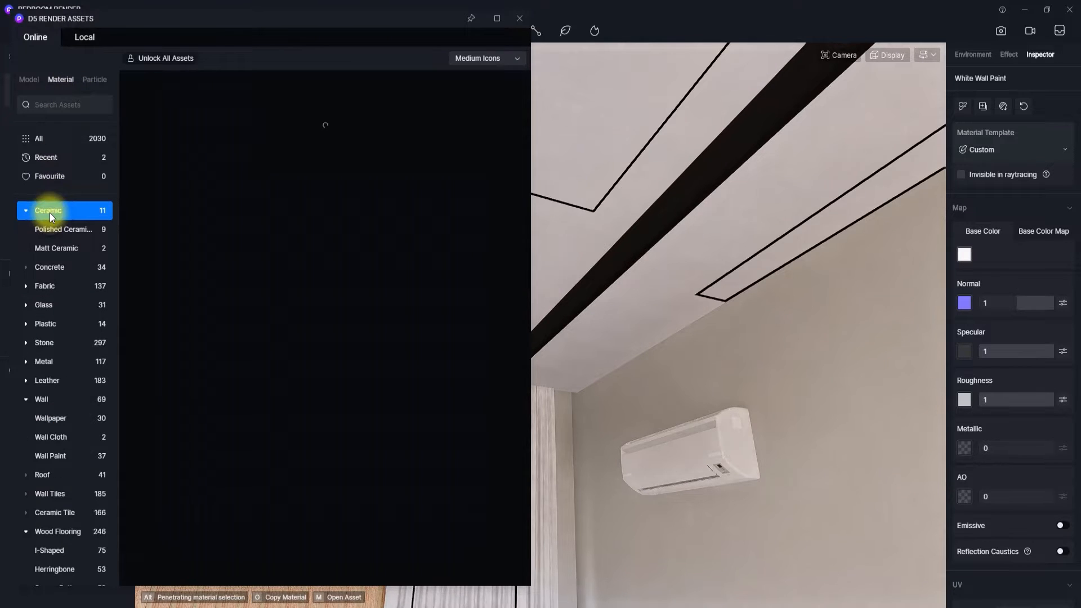
{"action": "left_click_drag", "start_coordinate": [316, 505], "coordinate": [732, 281]}
{"action": "left_click", "coordinate": [664, 246]}
{"action": "key", "text": "Escape"}
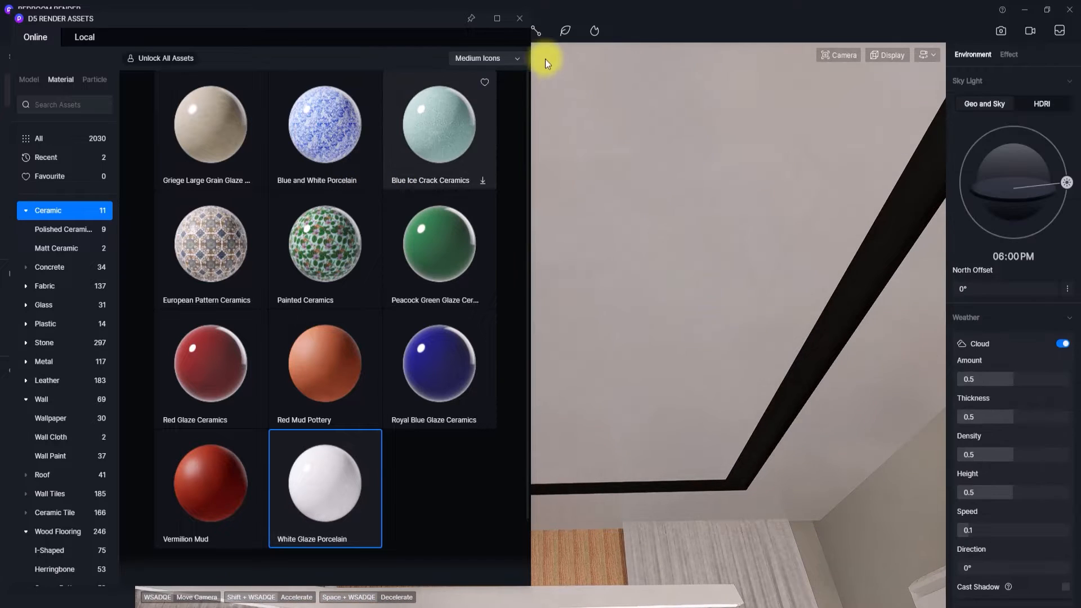
{"action": "left_click", "coordinate": [519, 19]}
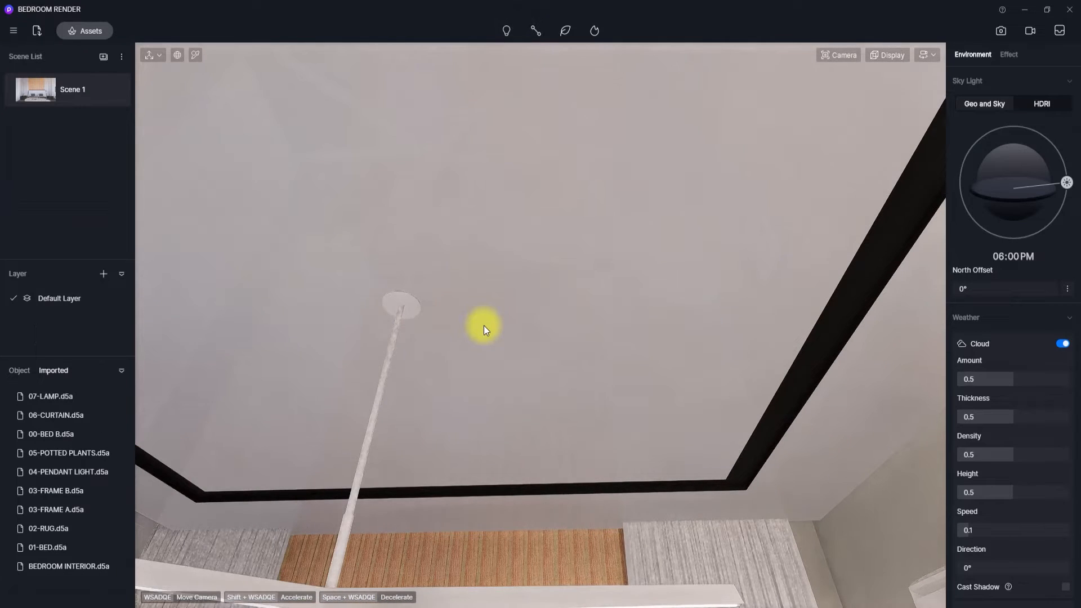
Step: Pick the ceiling's White Glaze Porcelain material and switch its template to Custom
{"action": "key", "text": "i"}
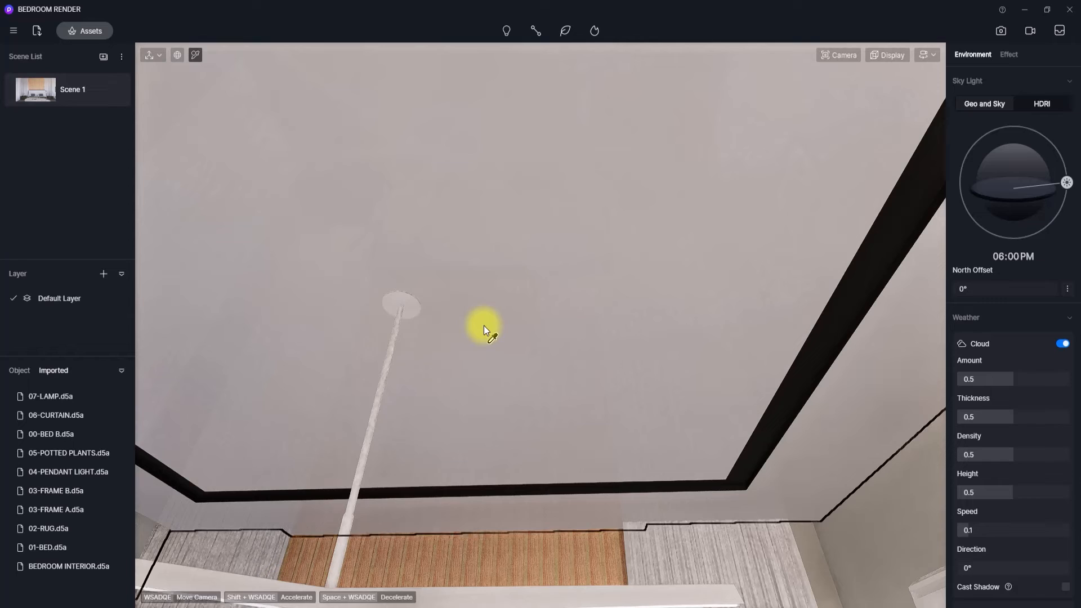
{"action": "left_click", "coordinate": [619, 303]}
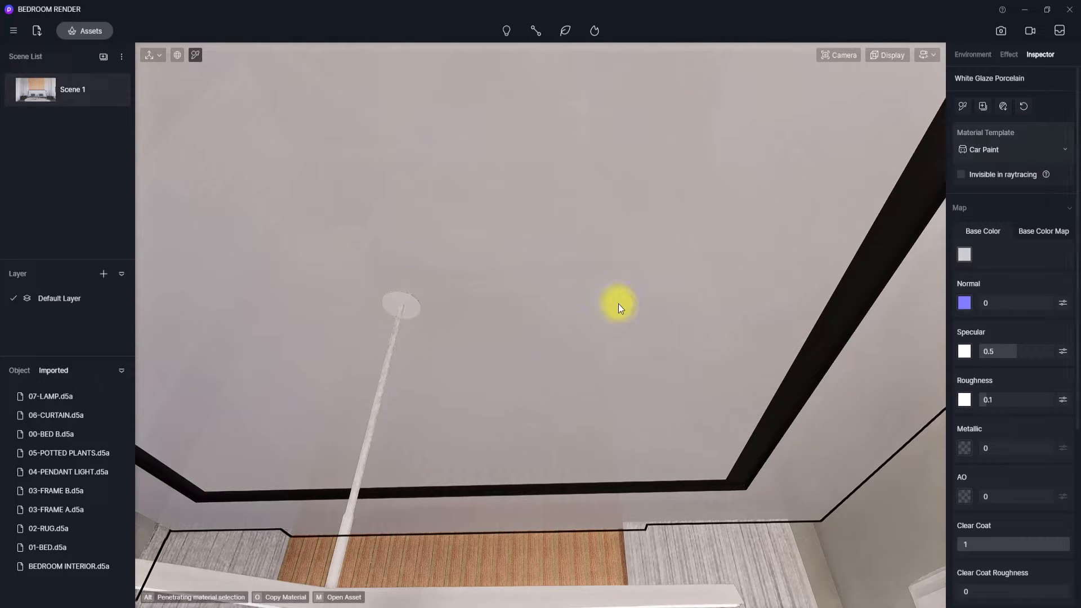
{"action": "left_click", "coordinate": [998, 147]}
{"action": "left_click", "coordinate": [1002, 167]}
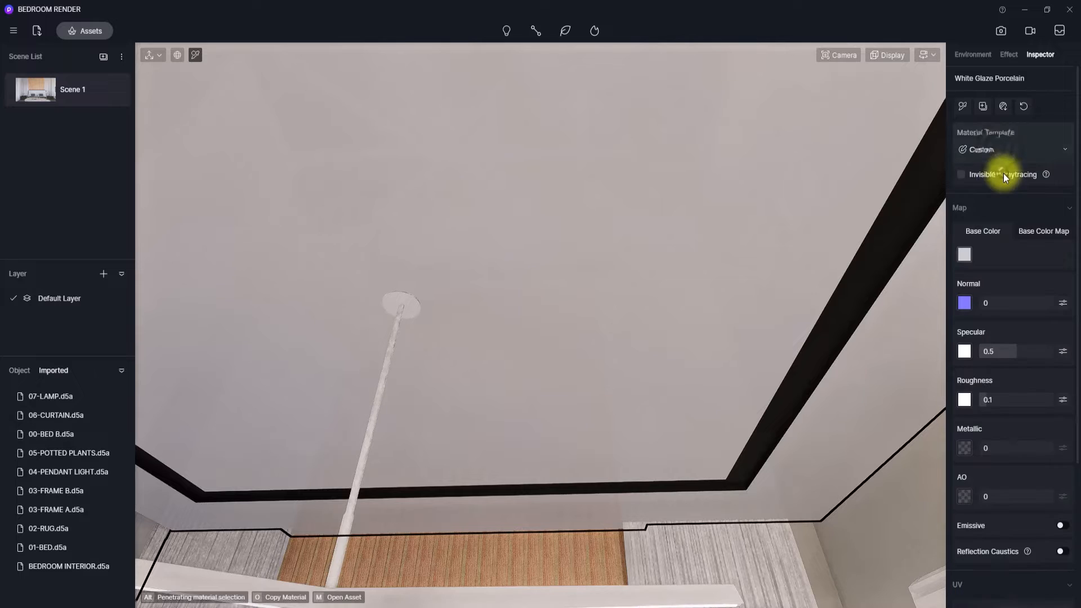
Step: Set the ceiling porcelain's base color to pure white with value 100, specular to 0.21 and roughness to 0.05
{"action": "left_click", "coordinate": [964, 255]}
{"action": "left_click", "coordinate": [956, 309]}
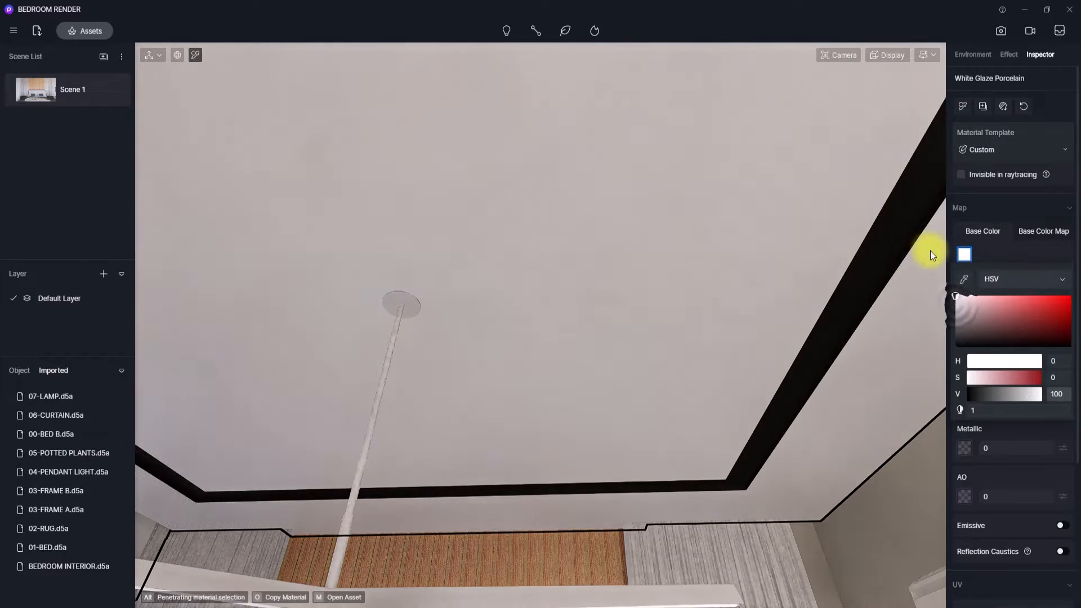
{"action": "left_click", "coordinate": [1025, 230]}
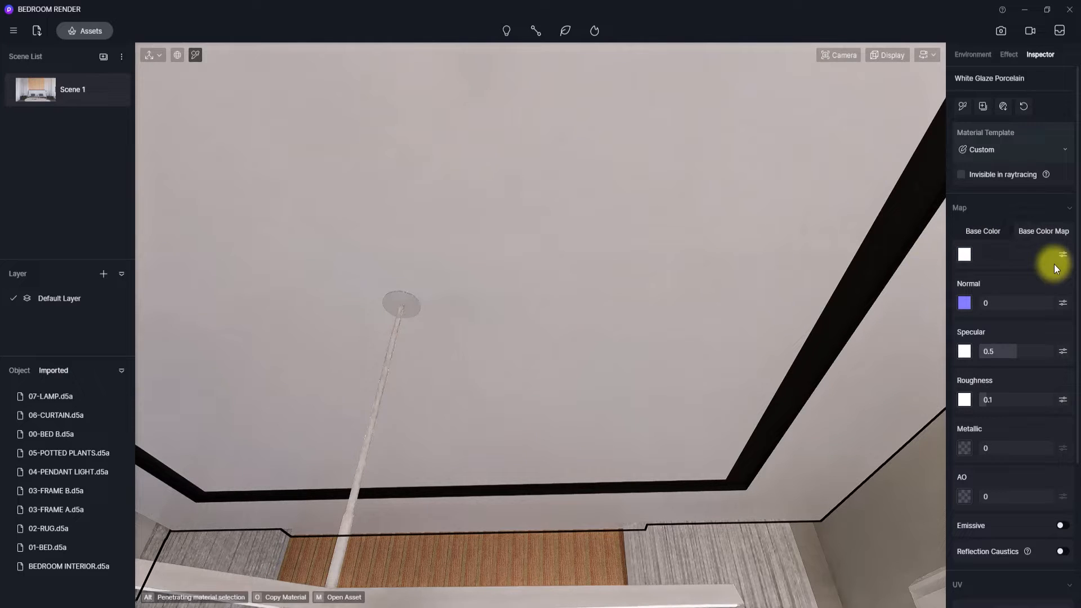
{"action": "left_click", "coordinate": [1062, 254]}
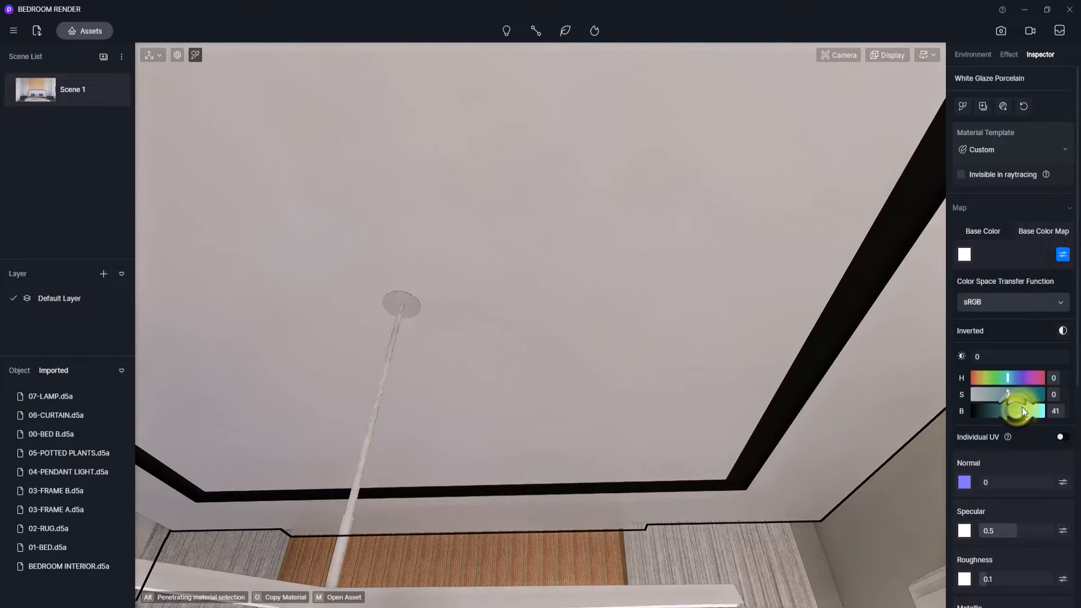
{"action": "left_click", "coordinate": [975, 231]}
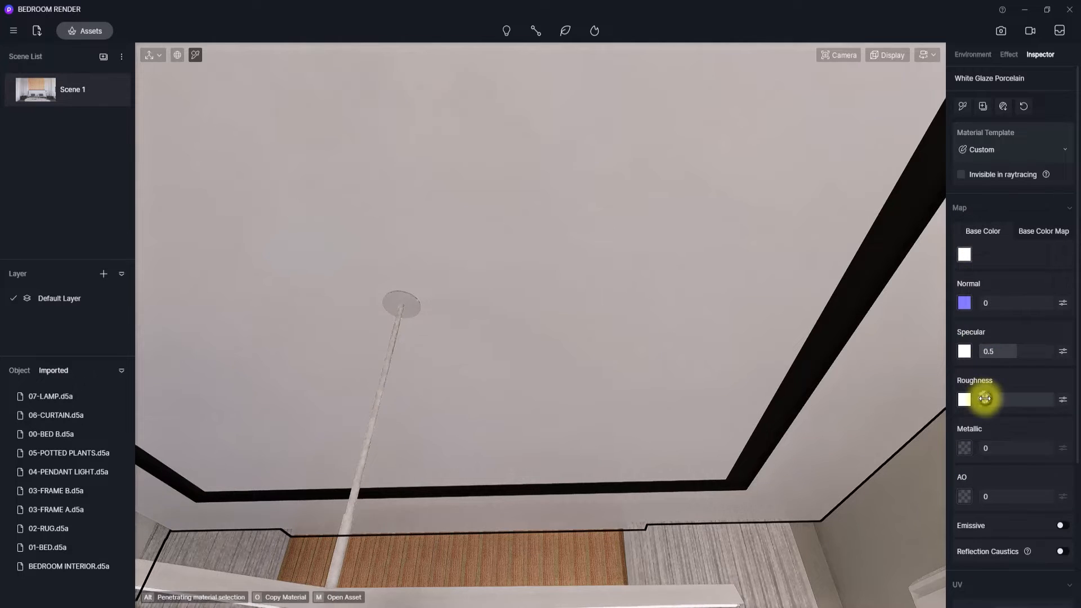
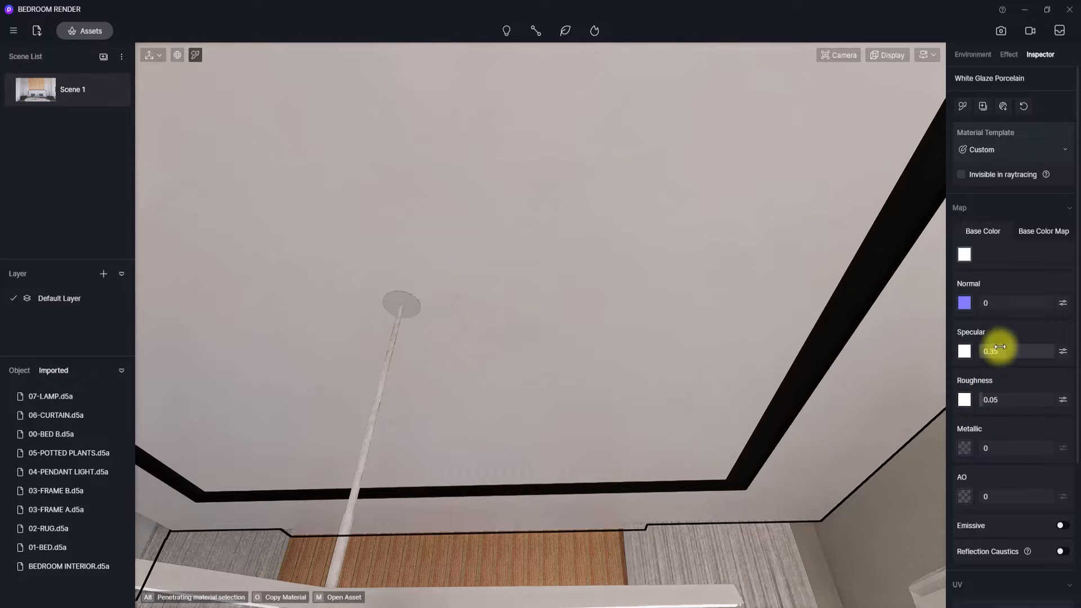
Step: Copy the ceiling's White Glaze Porcelain material onto the black recessed strip around the ceiling
{"action": "right_click_drag", "start_coordinate": [623, 360], "coordinate": [854, 190]}
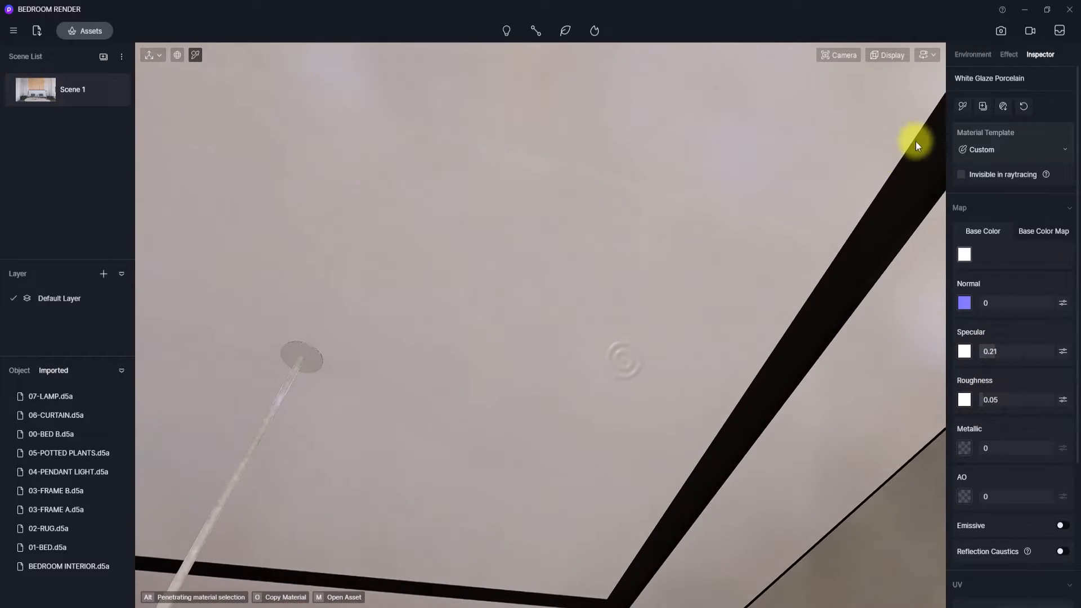
{"action": "left_click", "coordinate": [959, 105]}
{"action": "right_click_drag", "start_coordinate": [743, 343], "coordinate": [665, 445]}
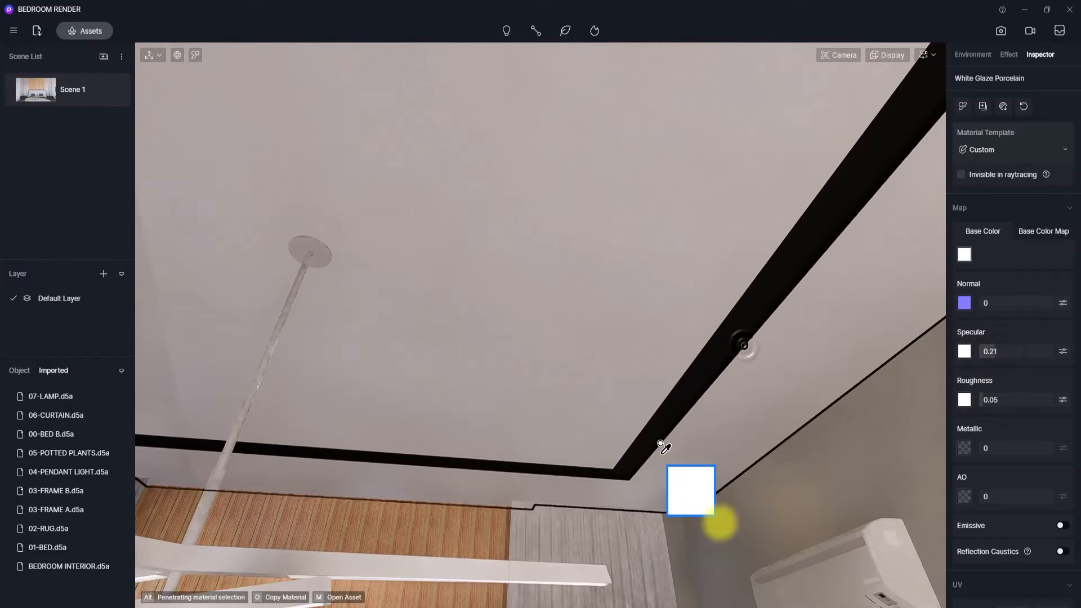
{"action": "left_click", "coordinate": [715, 338]}
{"action": "key", "text": "Escape"}
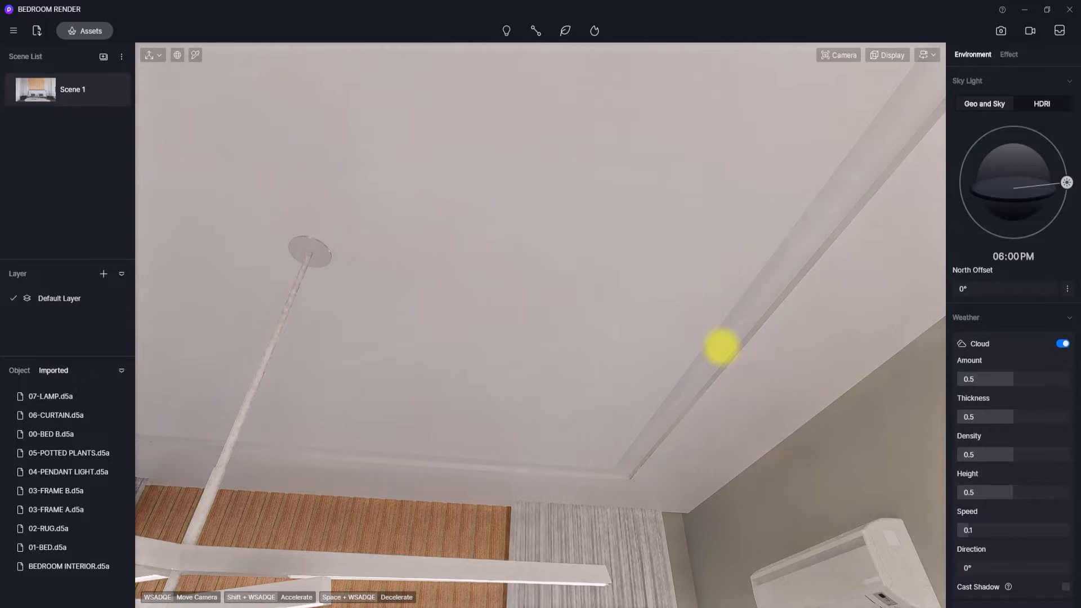
Step: Pick the recessed ceiling strip's material and darken its base color to hue 0, saturation 0 and value 25
{"action": "key", "text": "i"}
{"action": "left_click", "coordinate": [774, 276]}
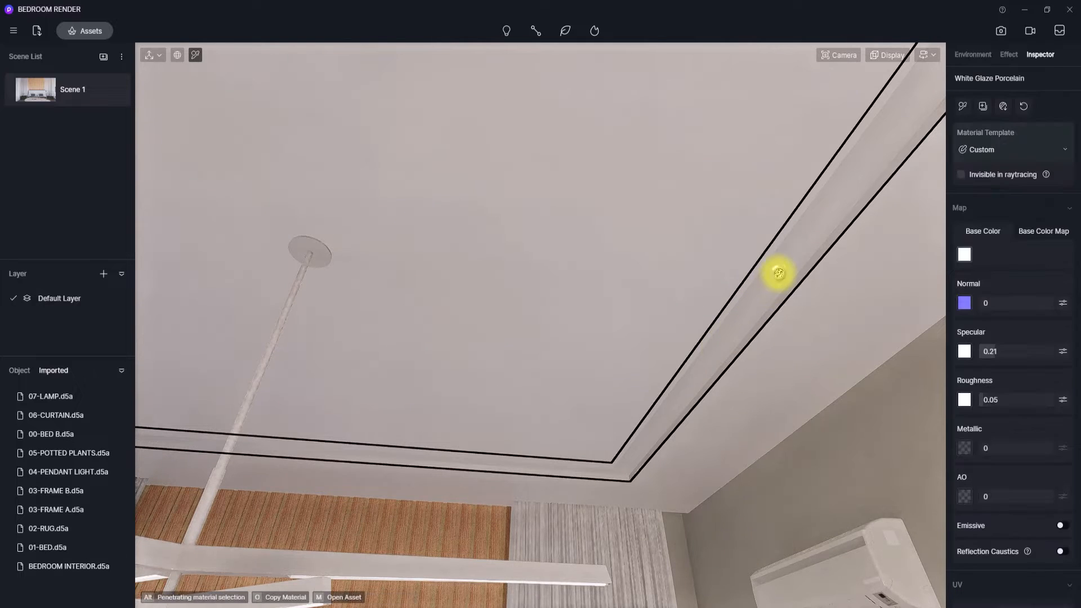
{"action": "left_click", "coordinate": [964, 255]}
{"action": "left_click_drag", "start_coordinate": [953, 311], "coordinate": [948, 334]}
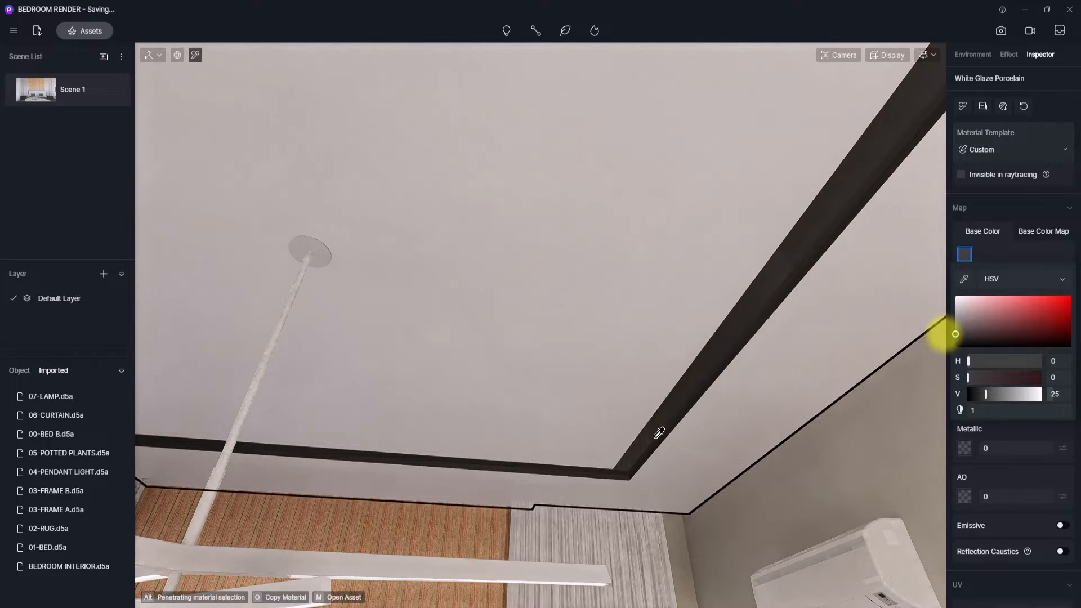
{"action": "scroll", "coordinate": [946, 334], "scroll_direction": "down", "scroll_amount": 3}
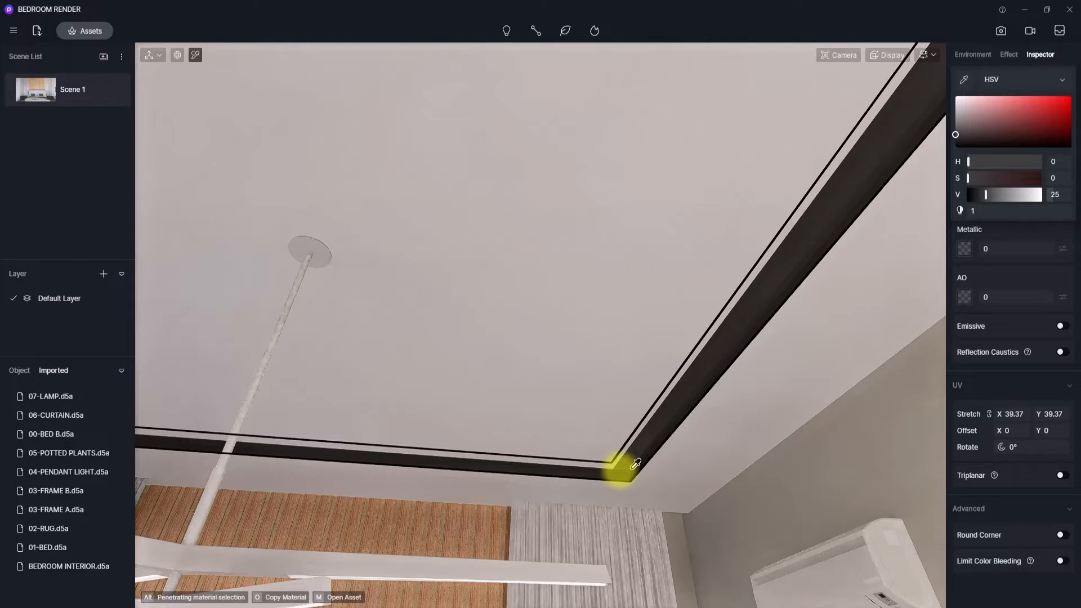
Step: Toggle Round Corner on the dark ceiling strip's material to compare its edges
{"action": "right_click_drag", "start_coordinate": [651, 343], "coordinate": [489, 322]}
{"action": "key", "text": "w"}
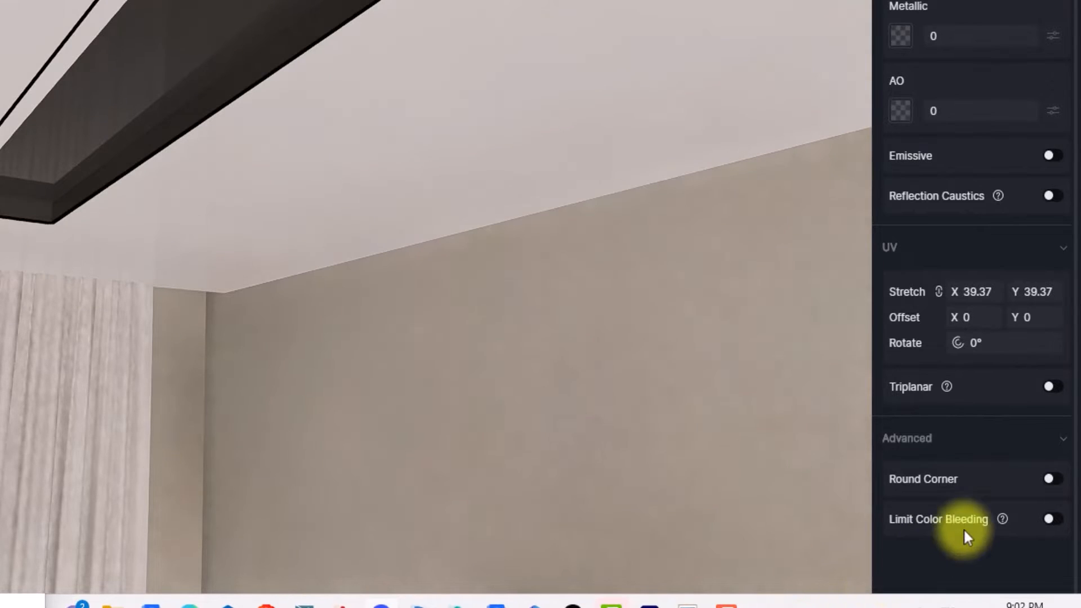
{"action": "left_click", "coordinate": [1049, 479]}
{"action": "right_click_drag", "start_coordinate": [553, 288], "coordinate": [159, 69]}
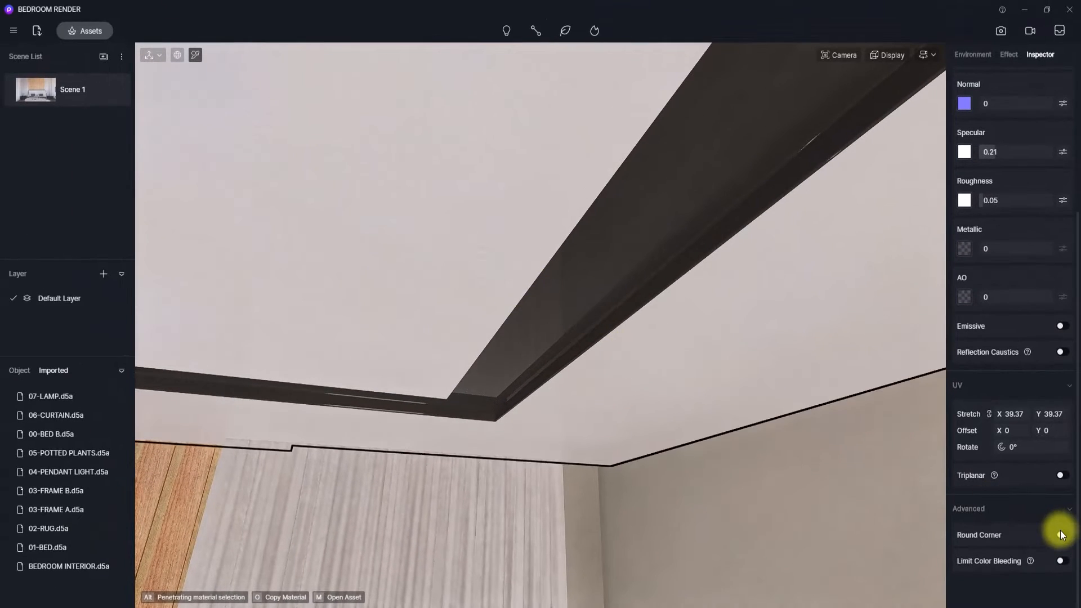
{"action": "left_click", "coordinate": [1059, 533]}
{"action": "left_click", "coordinate": [1059, 533]}
{"action": "left_click", "coordinate": [1059, 536]}
Step: Pick the White Wall Paint material on the air conditioner's wall and enable Round Corner for it
{"action": "left_click", "coordinate": [784, 494]}
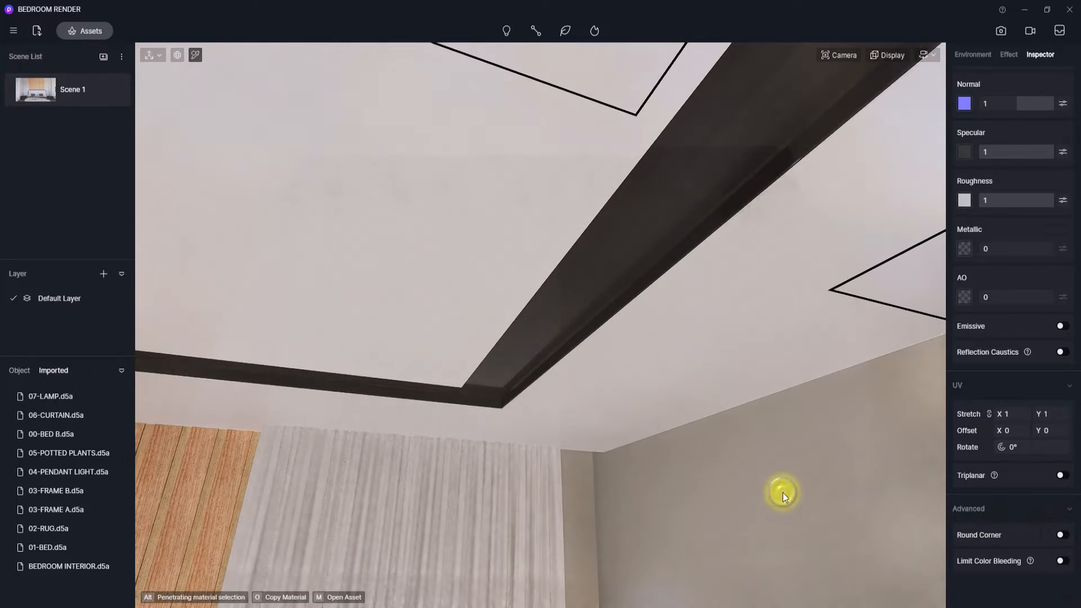
{"action": "left_click", "coordinate": [1057, 534]}
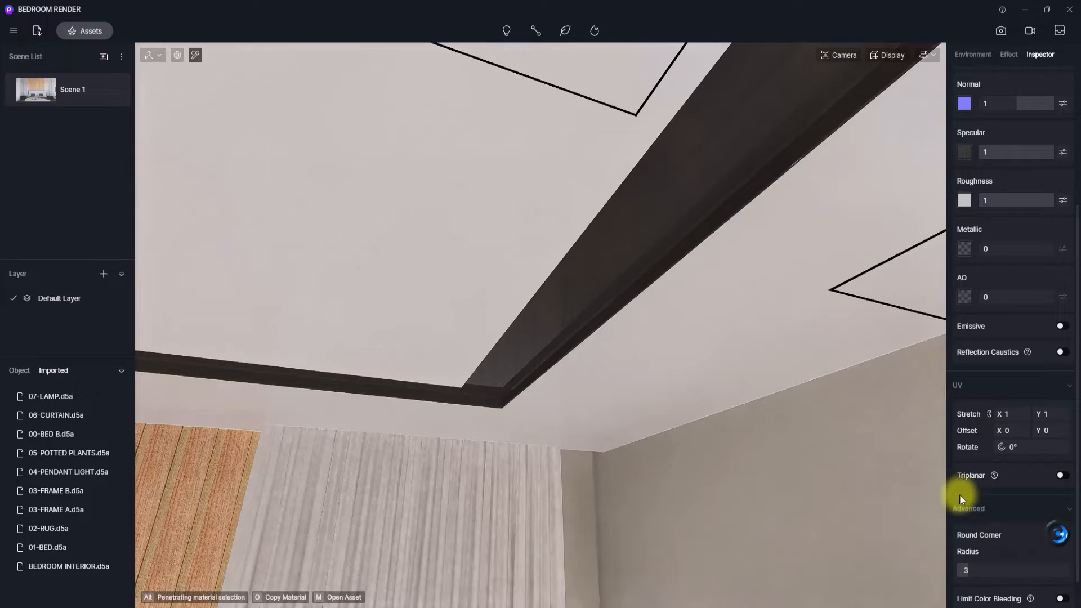
{"action": "right_click_drag", "start_coordinate": [530, 325], "coordinate": [880, 517]}
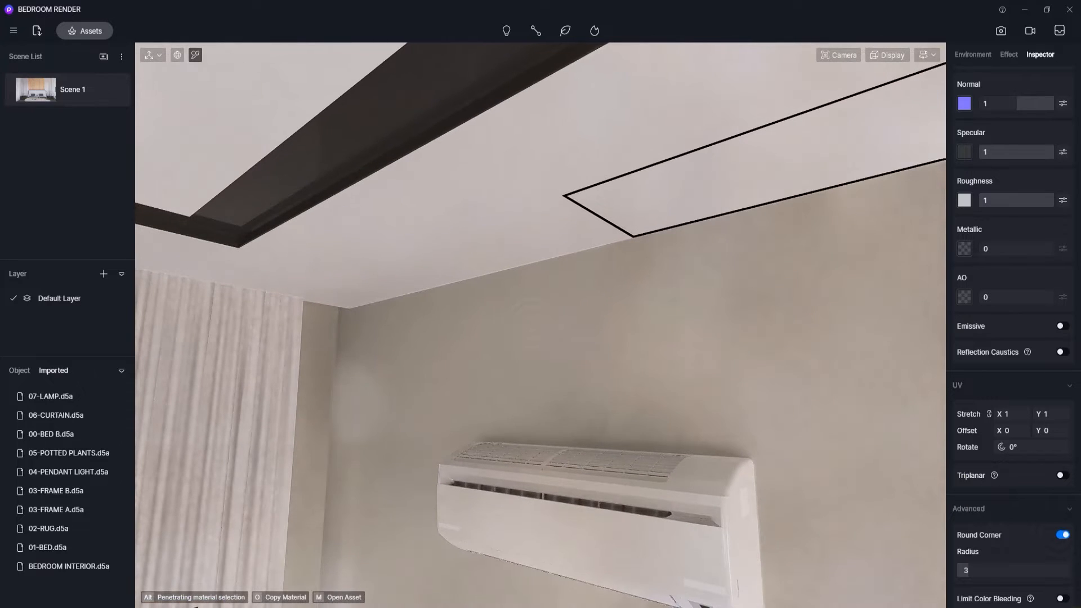
Step: Make the White Wall Paint's base color neutral white and set its base color map brightness to 33
{"action": "scroll", "coordinate": [1054, 537], "scroll_direction": "up", "scroll_amount": 4}
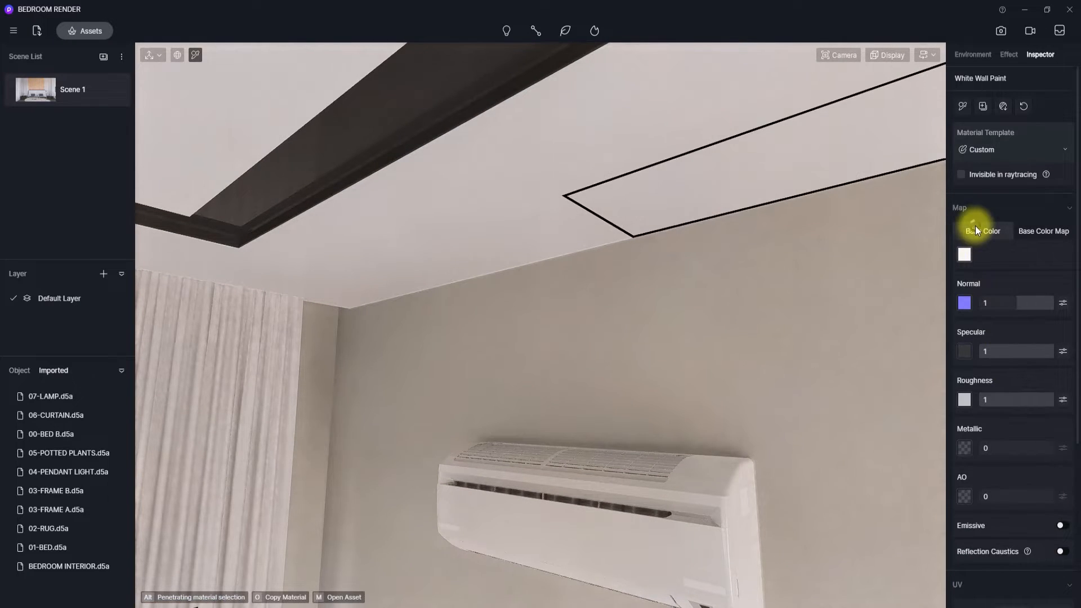
{"action": "left_click", "coordinate": [964, 252]}
{"action": "left_click_drag", "start_coordinate": [944, 297], "coordinate": [943, 296]}
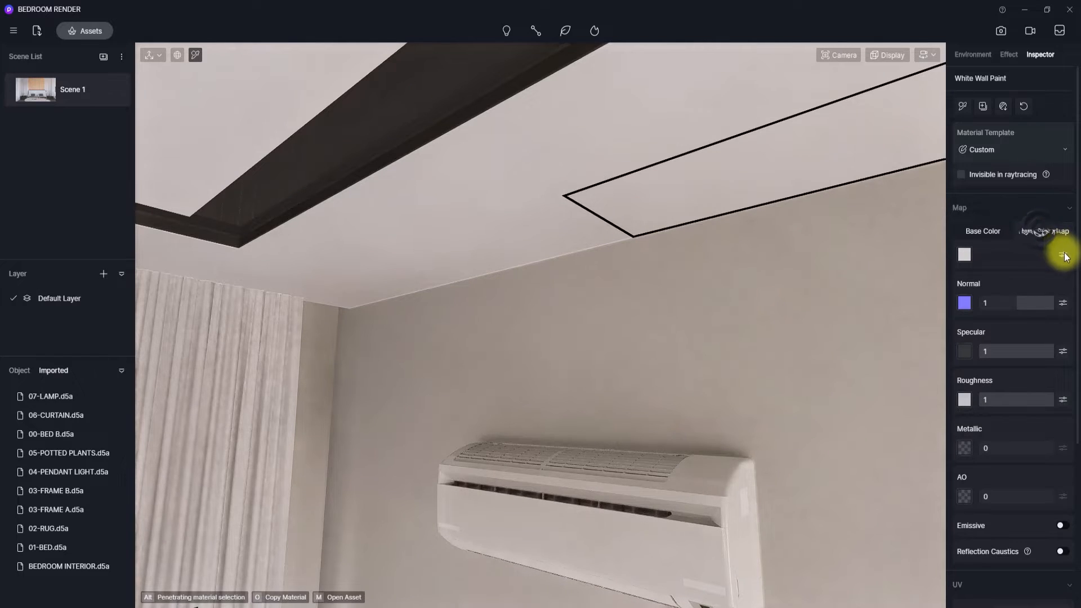
{"action": "left_click", "coordinate": [1062, 254]}
{"action": "left_click_drag", "start_coordinate": [1008, 411], "coordinate": [1019, 411]}
Step: Inspect the ceiling trim, walls, curtains, bed and slatted panel from closer and farther views
{"action": "right_click_drag", "start_coordinate": [811, 387], "coordinate": [753, 292]}
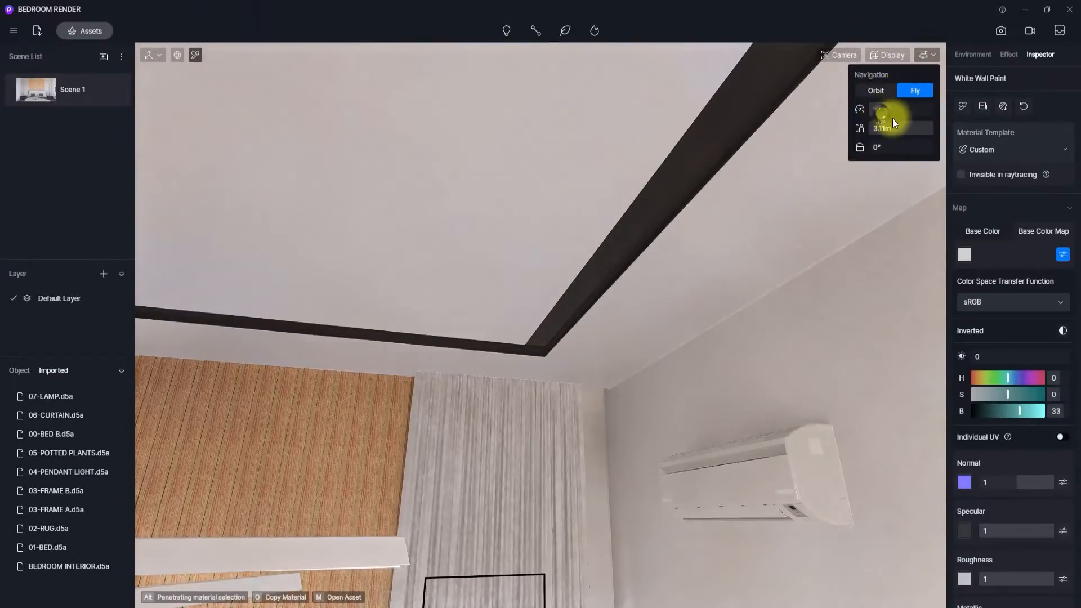
{"action": "right_click_drag", "start_coordinate": [810, 191], "coordinate": [204, 423]}
{"action": "key", "text": "s"}
{"action": "key", "text": "w"}
{"action": "scroll", "coordinate": [591, 415], "scroll_direction": "down", "scroll_amount": 10}
{"action": "right_click_drag", "start_coordinate": [601, 302], "coordinate": [668, 550]}
{"action": "right_click_drag", "start_coordinate": [137, 401], "coordinate": [499, 399]}
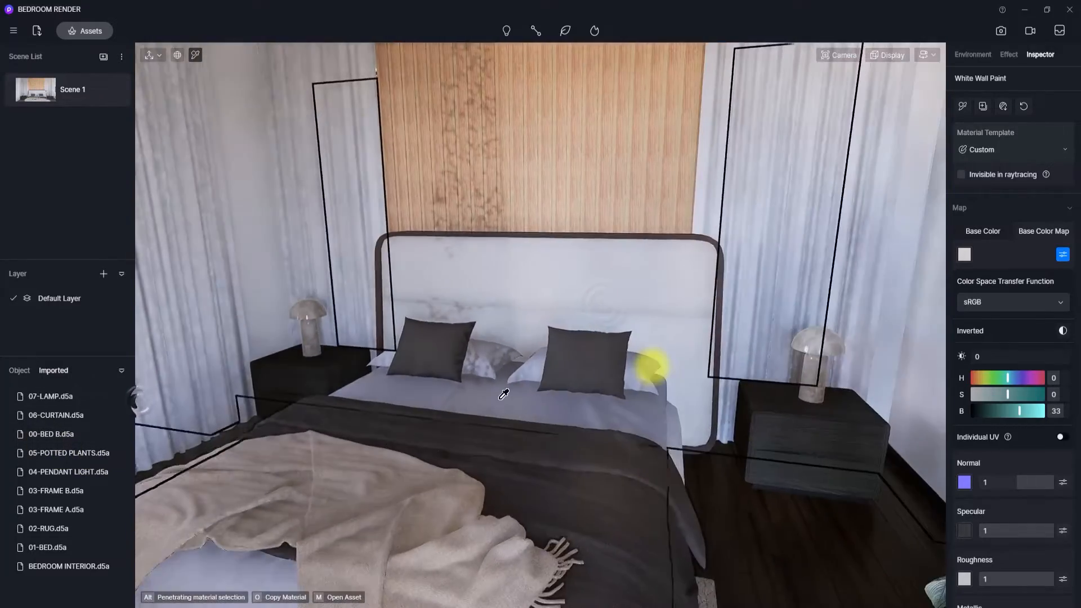
{"action": "right_click_drag", "start_coordinate": [652, 366], "coordinate": [323, 379]}
{"action": "right_click_drag", "start_coordinate": [405, 343], "coordinate": [819, 191]}
{"action": "scroll", "coordinate": [819, 191], "scroll_direction": "up", "scroll_amount": 5}
{"action": "scroll", "coordinate": [819, 192], "scroll_direction": "down", "scroll_amount": 5}
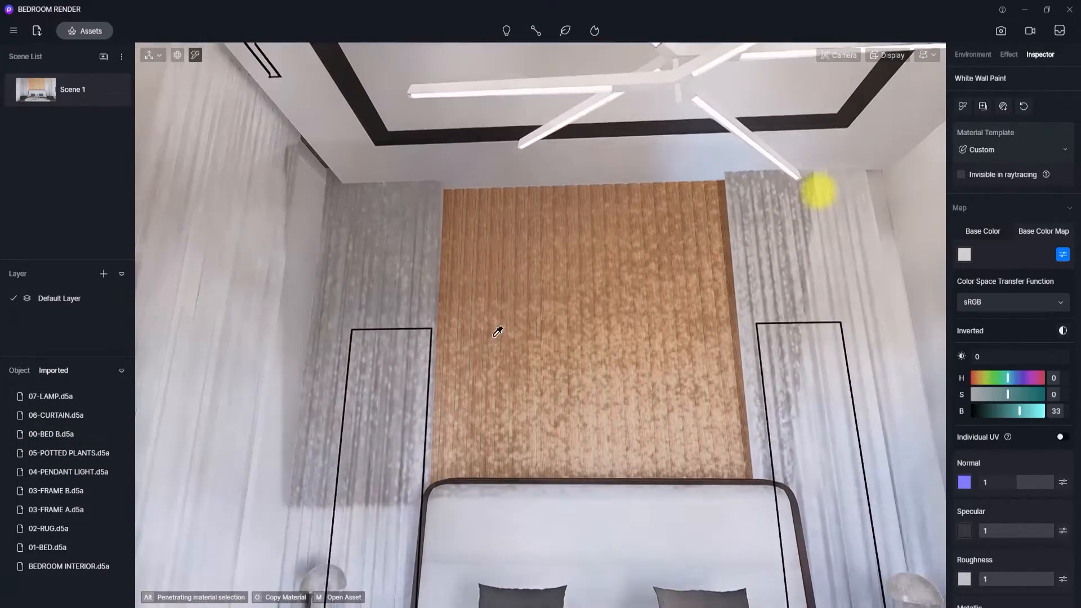
{"action": "scroll", "coordinate": [547, 272], "scroll_direction": "up", "scroll_amount": 2}
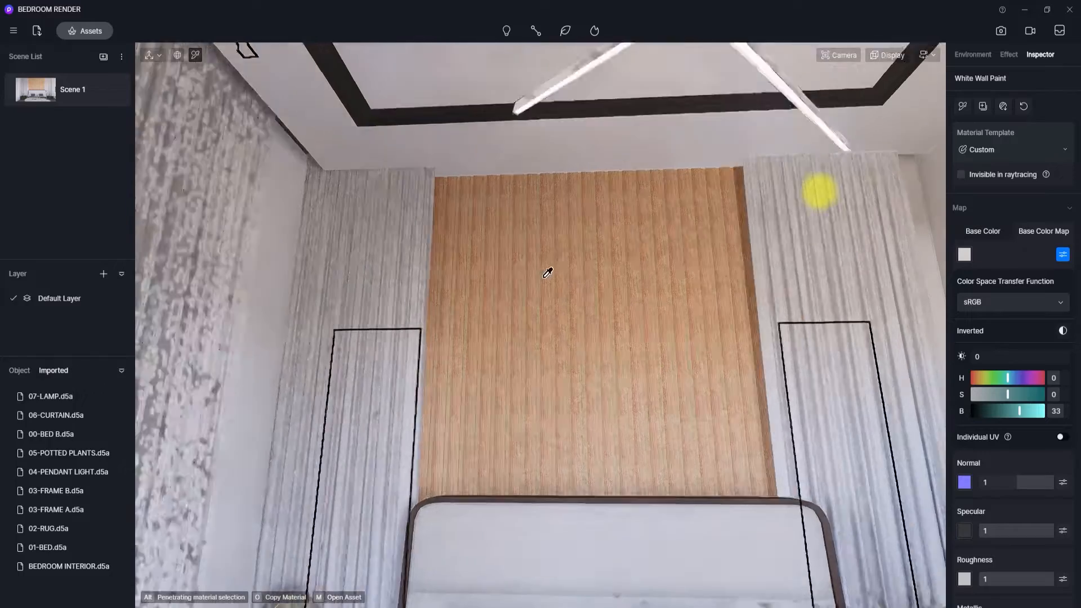
{"action": "scroll", "coordinate": [547, 272], "scroll_direction": "up", "scroll_amount": 2}
{"action": "scroll", "coordinate": [605, 372], "scroll_direction": "down", "scroll_amount": 4}
{"action": "scroll", "coordinate": [574, 336], "scroll_direction": "up", "scroll_amount": 4}
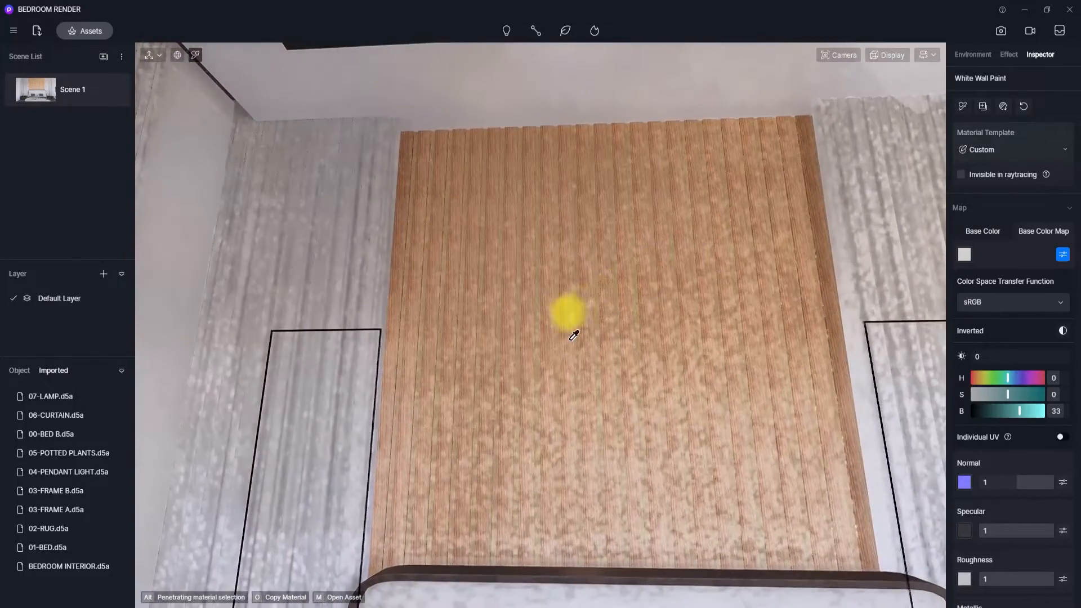
{"action": "scroll", "coordinate": [574, 335], "scroll_direction": "down", "scroll_amount": 3}
{"action": "scroll", "coordinate": [424, 362], "scroll_direction": "down", "scroll_amount": 3}
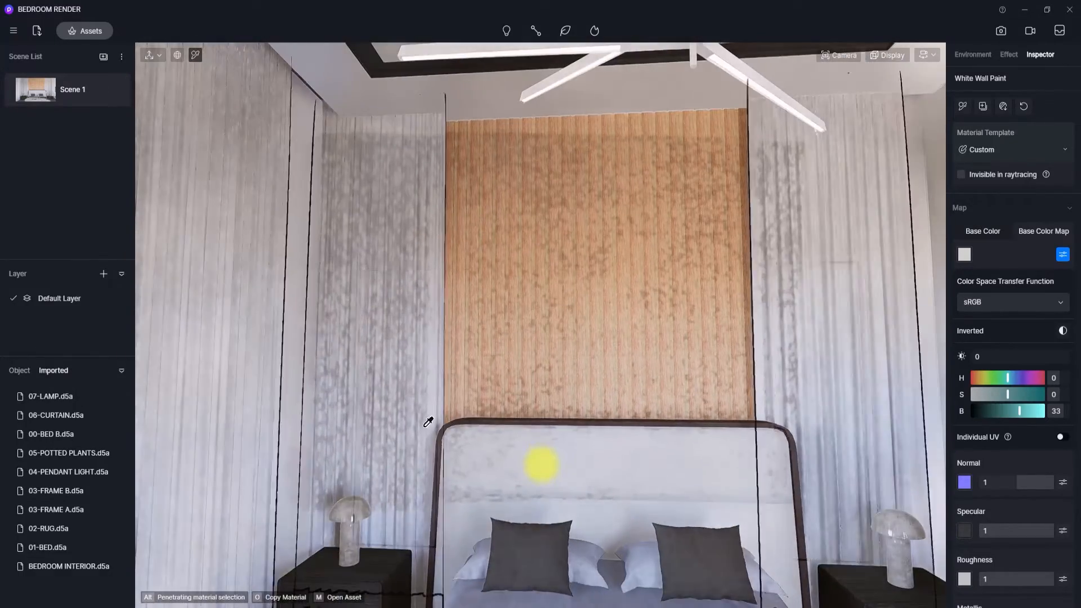
{"action": "scroll", "coordinate": [487, 333], "scroll_direction": "down", "scroll_amount": 3}
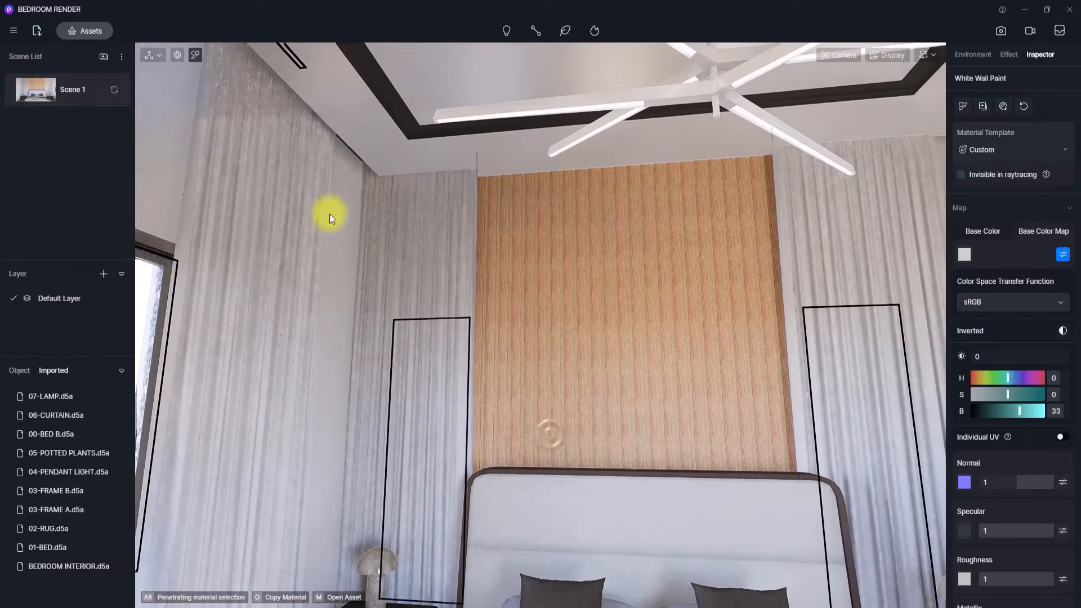
Step: Browse the online Wood materials in the asset library and choose Light Brown Maple
{"action": "left_click", "coordinate": [93, 32]}
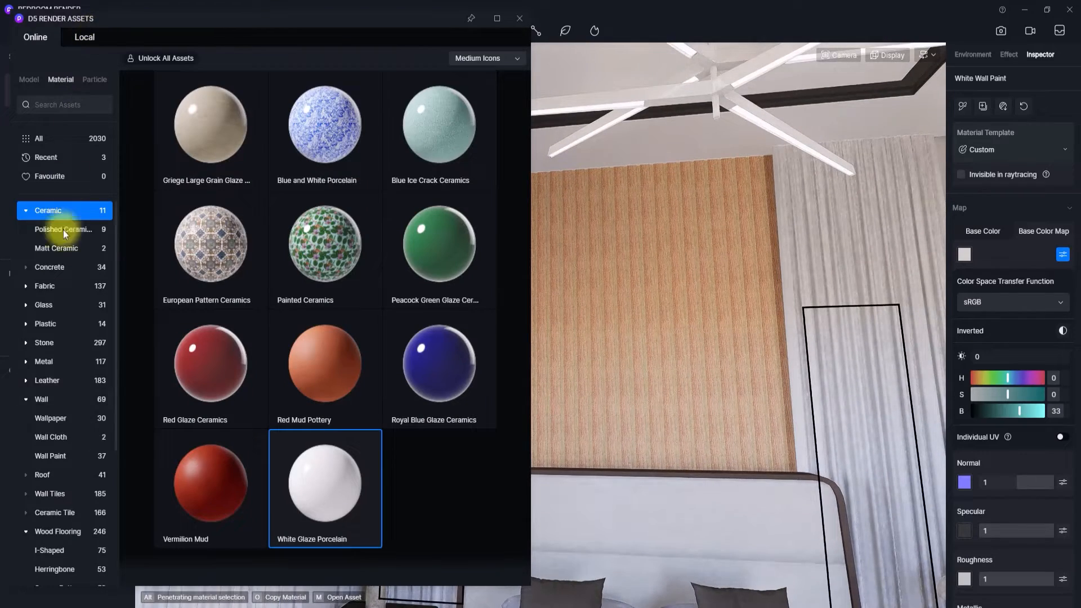
{"action": "scroll", "coordinate": [28, 446], "scroll_direction": "down", "scroll_amount": 3}
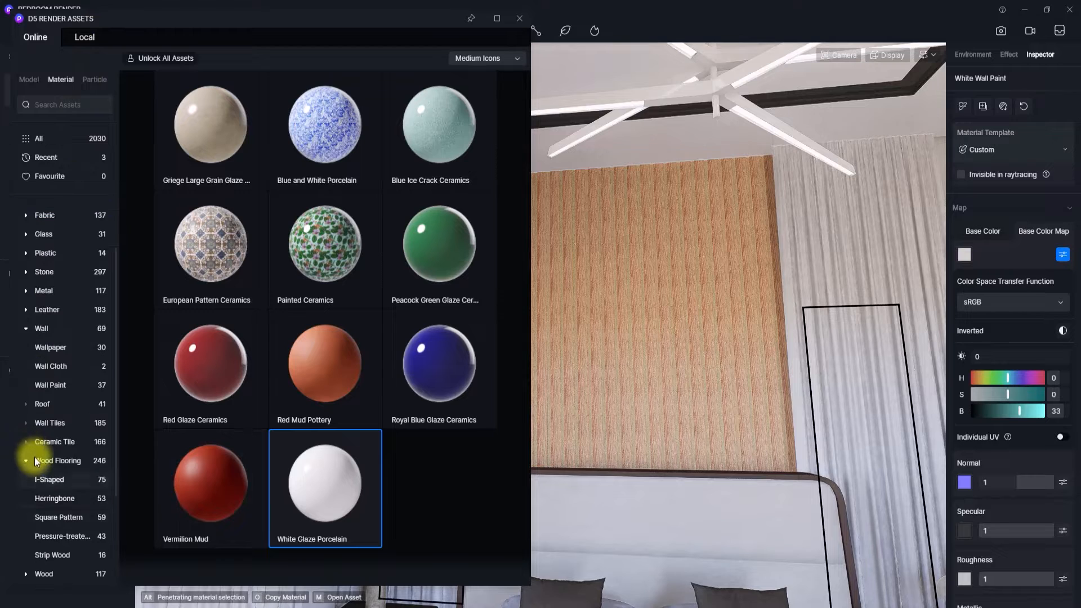
{"action": "left_click", "coordinate": [65, 502]}
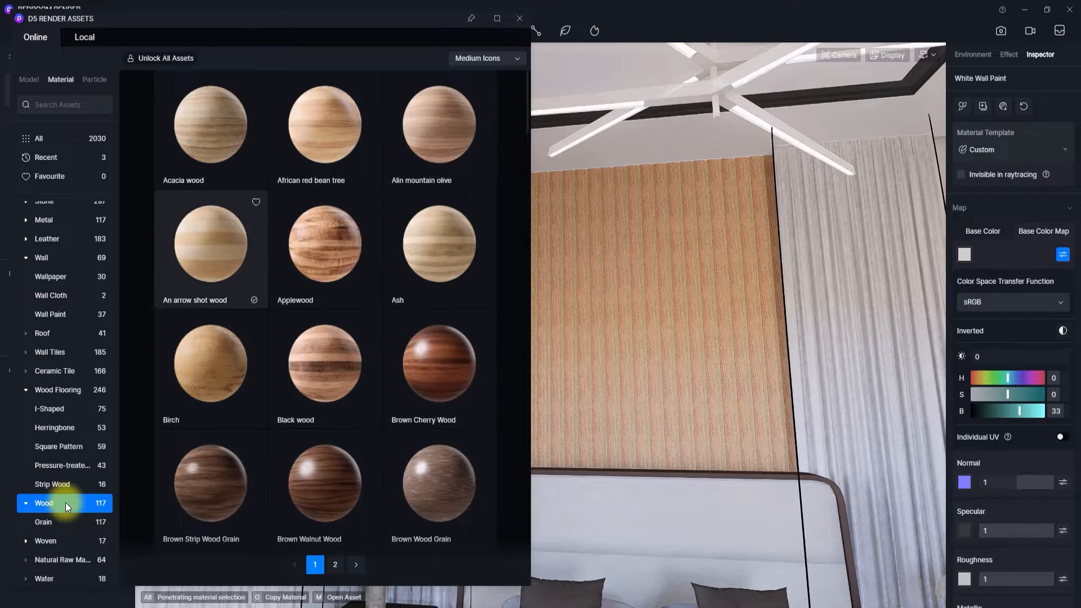
{"action": "scroll", "coordinate": [251, 288], "scroll_direction": "down", "scroll_amount": 10}
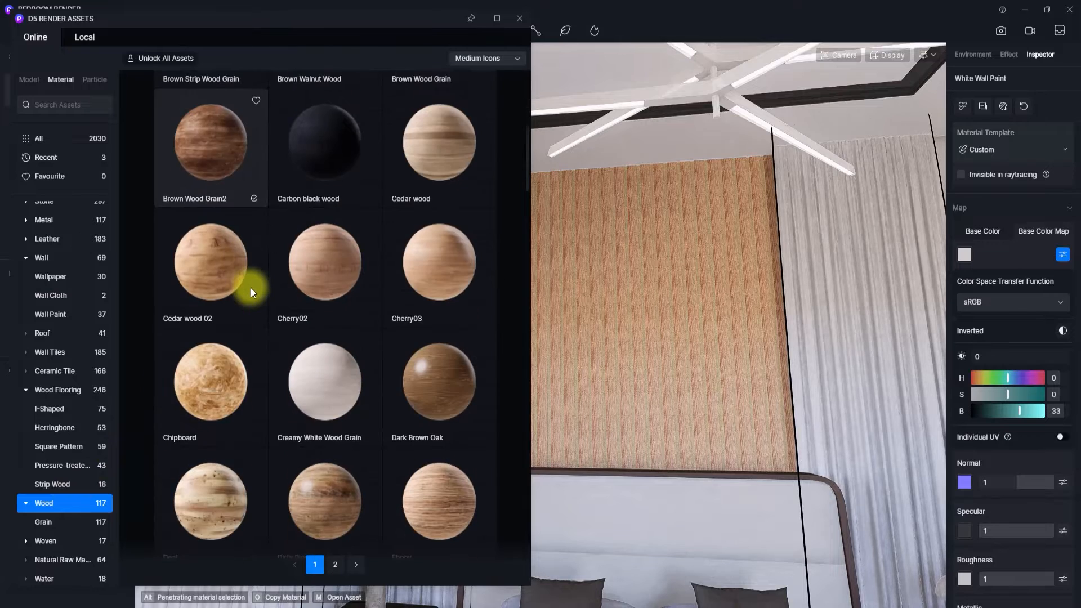
{"action": "scroll", "coordinate": [251, 289], "scroll_direction": "down", "scroll_amount": 3}
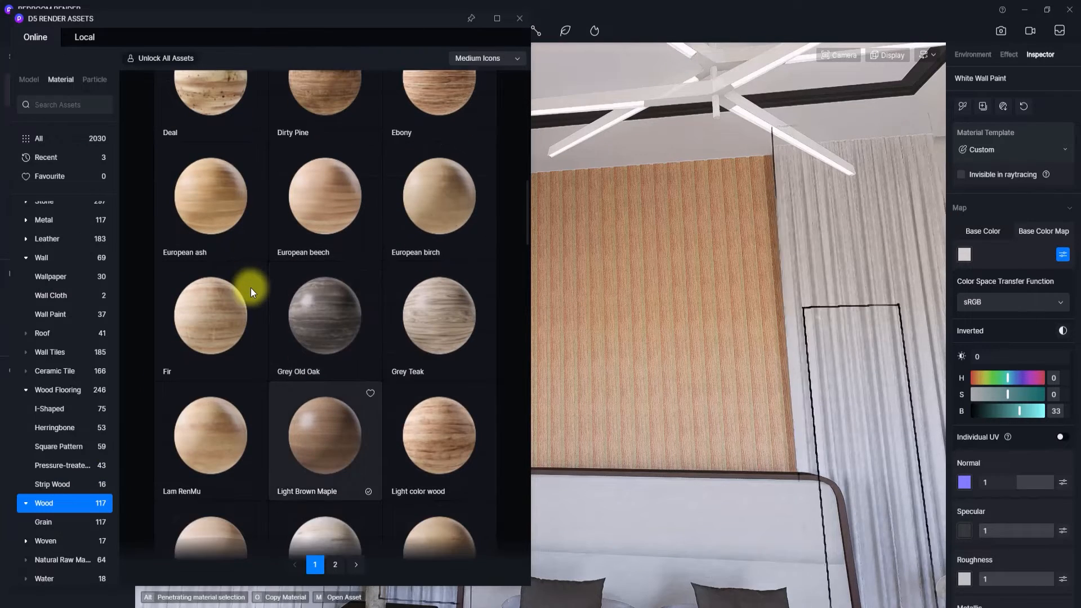
{"action": "left_click", "coordinate": [313, 447]}
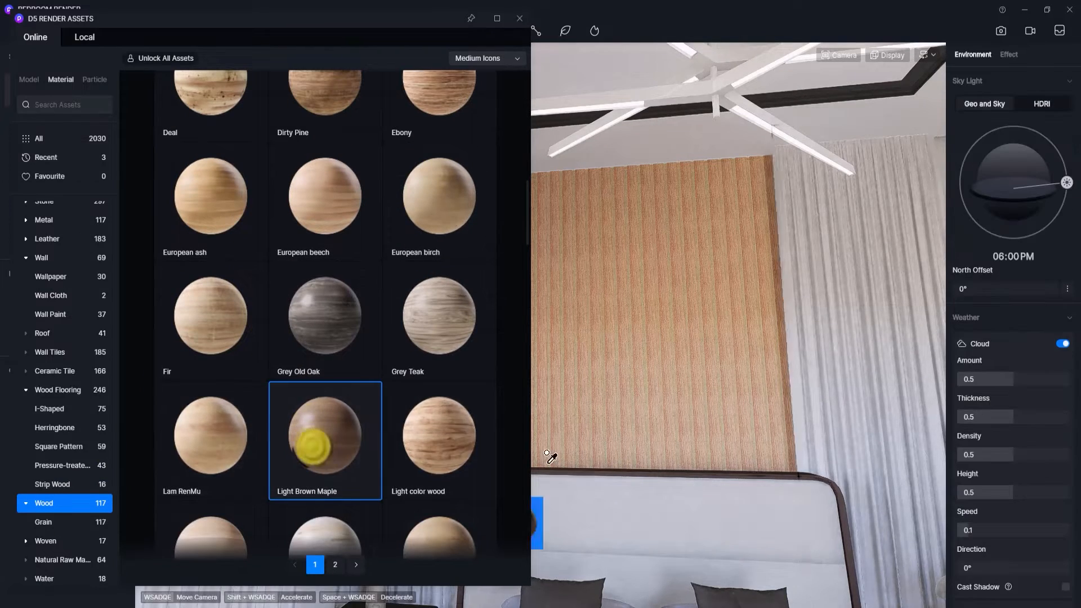
Step: Apply Light Brown Maple to the slatted panel behind the bed, check the slats up close and close the asset library
{"action": "scroll", "coordinate": [609, 351], "scroll_direction": "up", "scroll_amount": 5}
{"action": "scroll", "coordinate": [690, 400], "scroll_direction": "up", "scroll_amount": 5}
{"action": "left_click", "coordinate": [688, 399]}
{"action": "right_click_drag", "start_coordinate": [689, 394], "coordinate": [833, 544]}
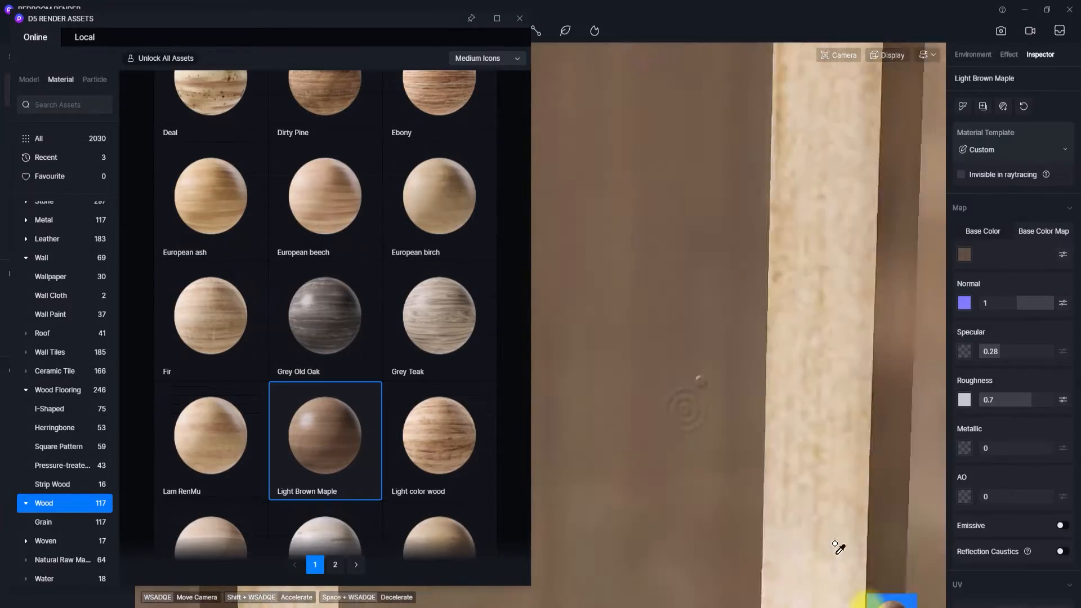
{"action": "scroll", "coordinate": [569, 418], "scroll_direction": "down", "scroll_amount": 8}
{"action": "scroll", "coordinate": [570, 422], "scroll_direction": "up", "scroll_amount": 5}
{"action": "right_click_drag", "start_coordinate": [576, 444], "coordinate": [490, 450]}
{"action": "right_click_drag", "start_coordinate": [675, 459], "coordinate": [743, 343]}
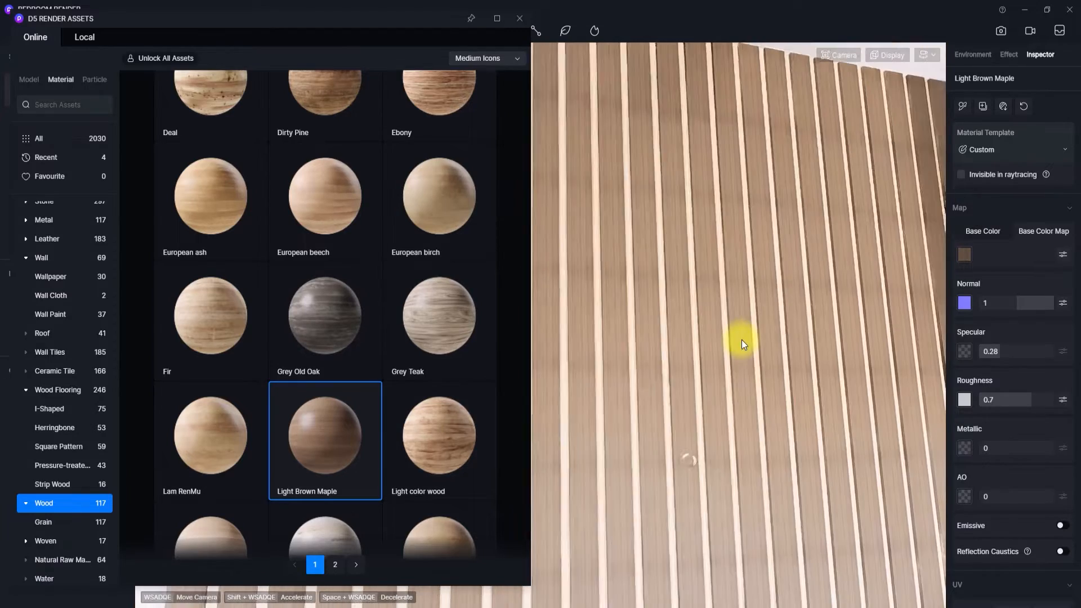
{"action": "key", "text": "Escape"}
{"action": "left_click", "coordinate": [520, 18]}
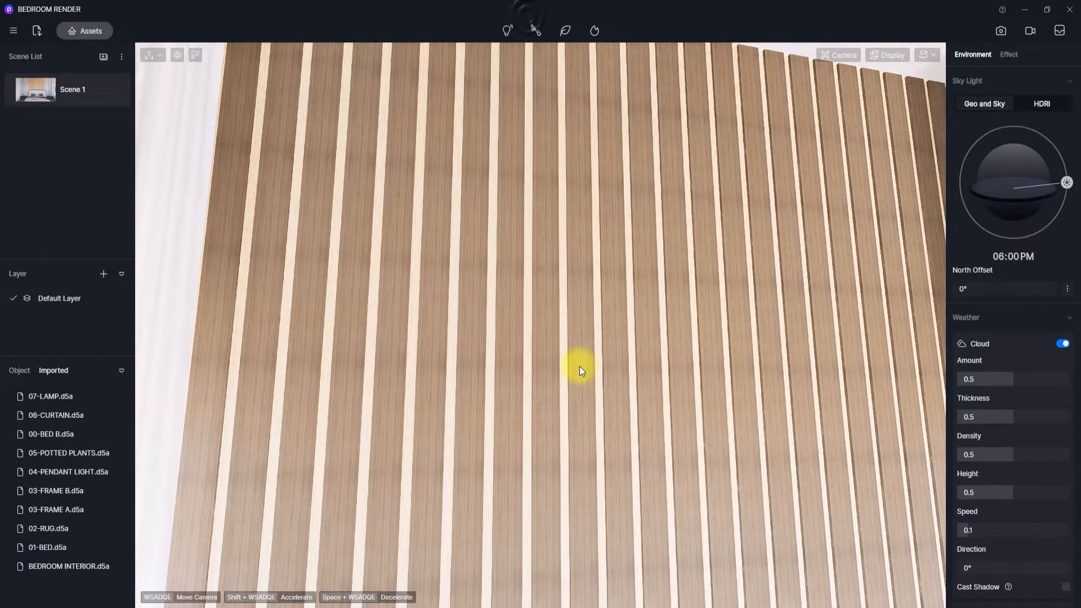
Step: Enable Triplanar mapping and Round Corner on the wood material of the slats behind the bed, then check the slats from several distances
{"action": "left_click", "coordinate": [662, 392]}
{"action": "scroll", "coordinate": [955, 471], "scroll_direction": "down", "scroll_amount": 5}
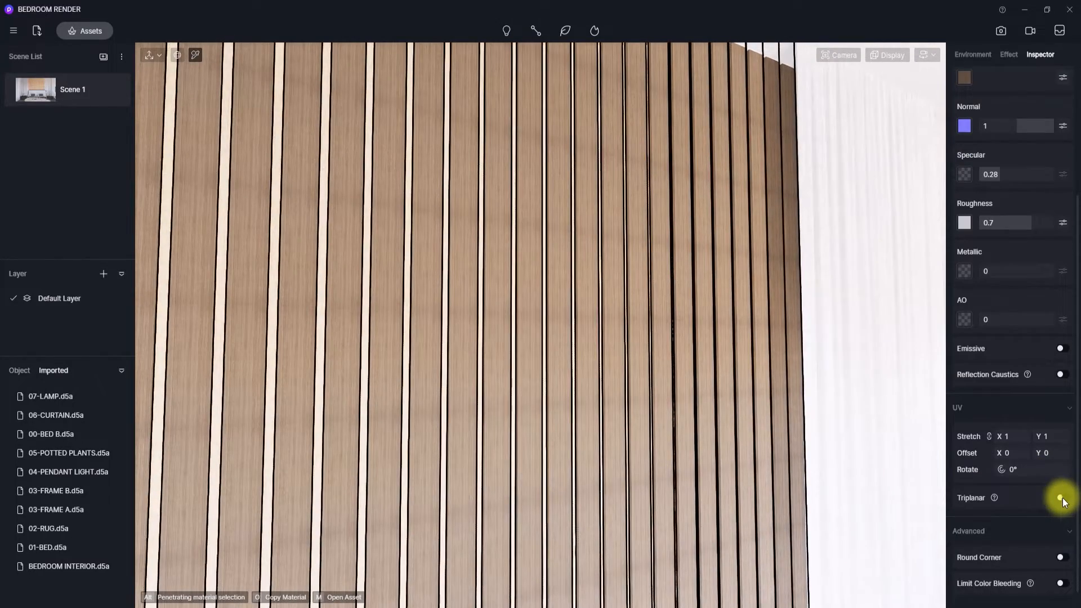
{"action": "left_click", "coordinate": [1062, 498]}
{"action": "scroll", "coordinate": [1062, 498], "scroll_direction": "down", "scroll_amount": 2}
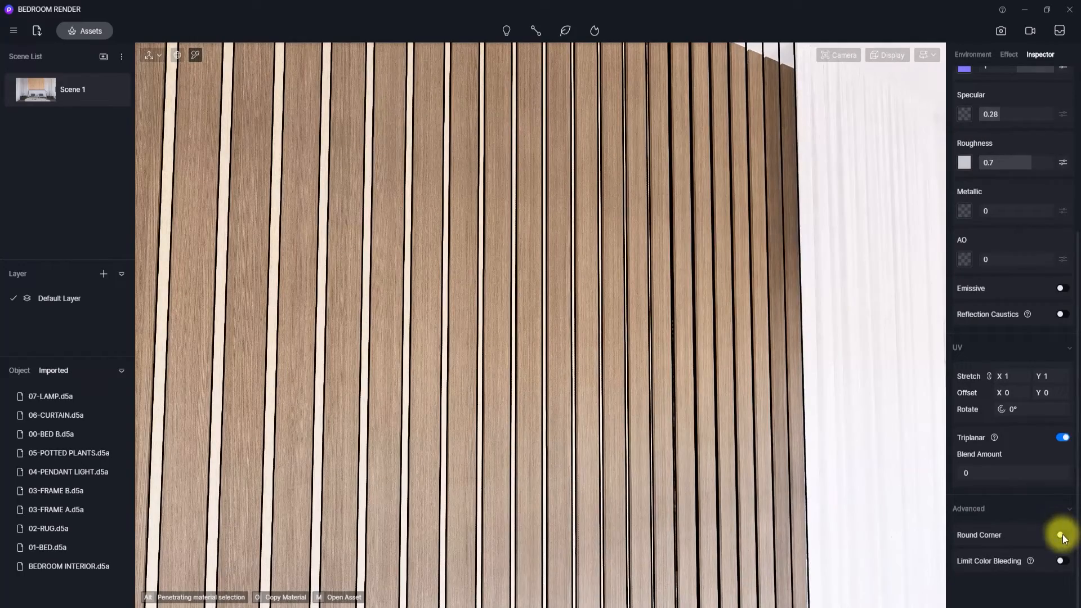
{"action": "left_click", "coordinate": [1063, 535]}
{"action": "right_click_drag", "start_coordinate": [626, 222], "coordinate": [79, 318]}
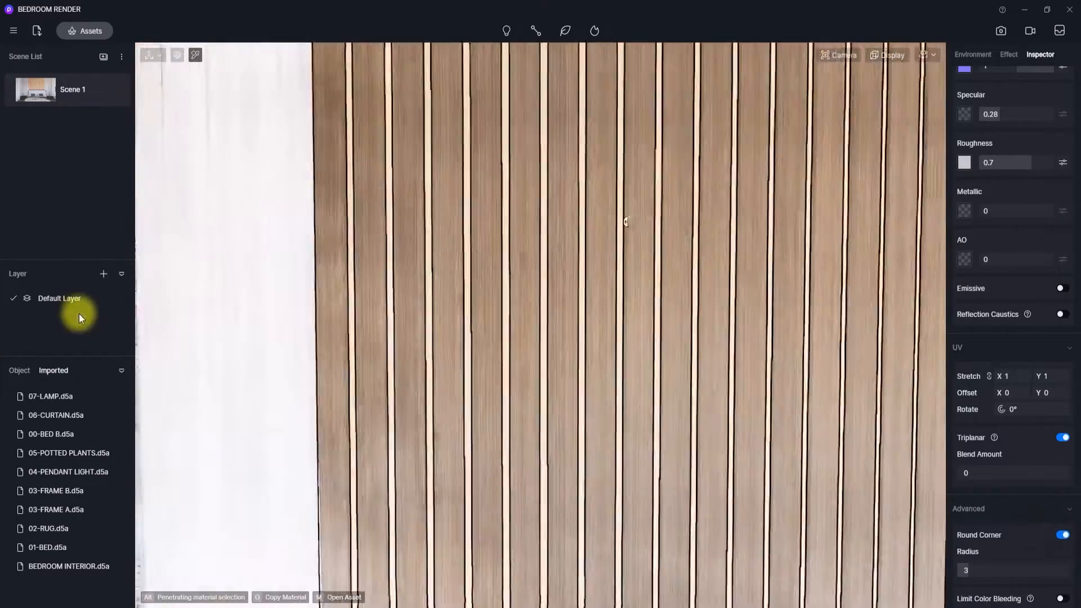
{"action": "scroll", "coordinate": [559, 339], "scroll_direction": "down", "scroll_amount": 5}
{"action": "right_click_drag", "start_coordinate": [559, 339], "coordinate": [223, 340]}
{"action": "scroll", "coordinate": [559, 340], "scroll_direction": "up", "scroll_amount": 5}
{"action": "right_click_drag", "start_coordinate": [565, 399], "coordinate": [508, 248]}
{"action": "scroll", "coordinate": [644, 313], "scroll_direction": "down", "scroll_amount": 4}
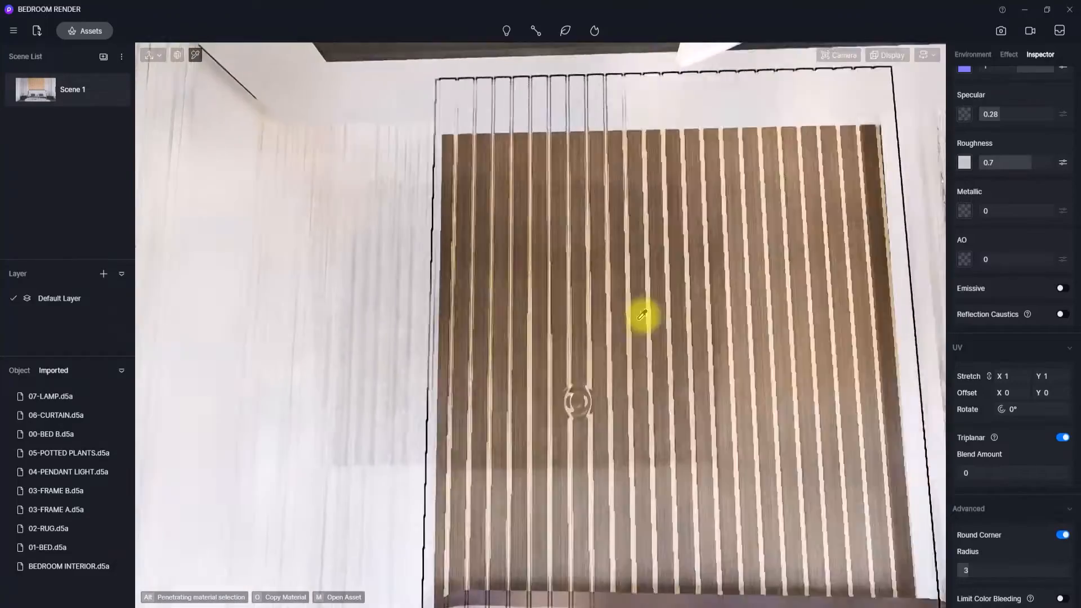
{"action": "scroll", "coordinate": [644, 314], "scroll_direction": "up", "scroll_amount": 4}
Step: Tint the base color of the slats' wood material a warm light beige with hue 37
{"action": "left_click", "coordinate": [640, 315]}
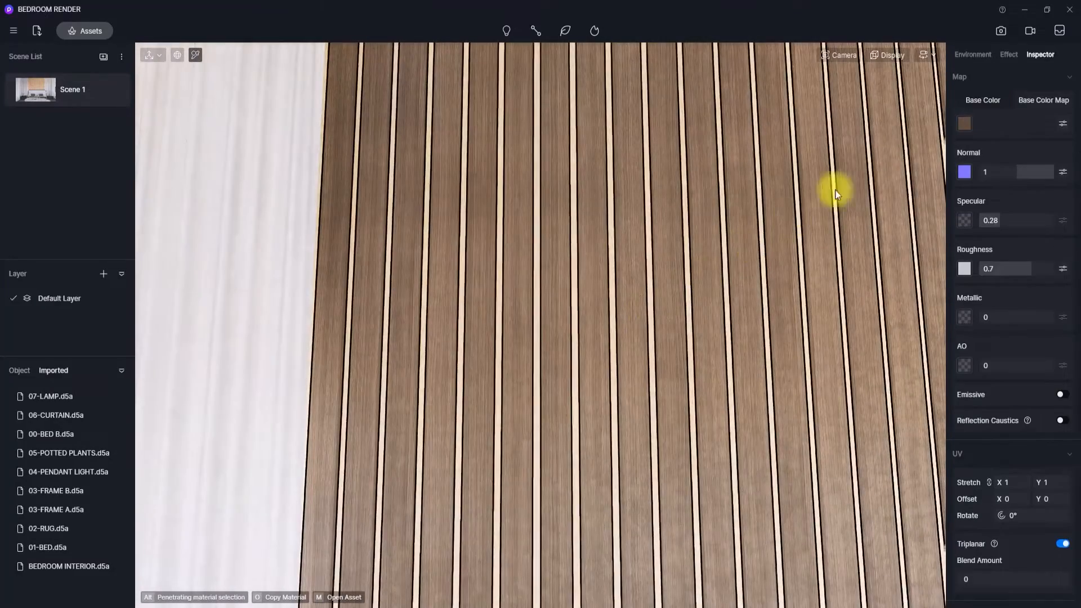
{"action": "left_click", "coordinate": [969, 104]}
{"action": "left_click", "coordinate": [964, 123]}
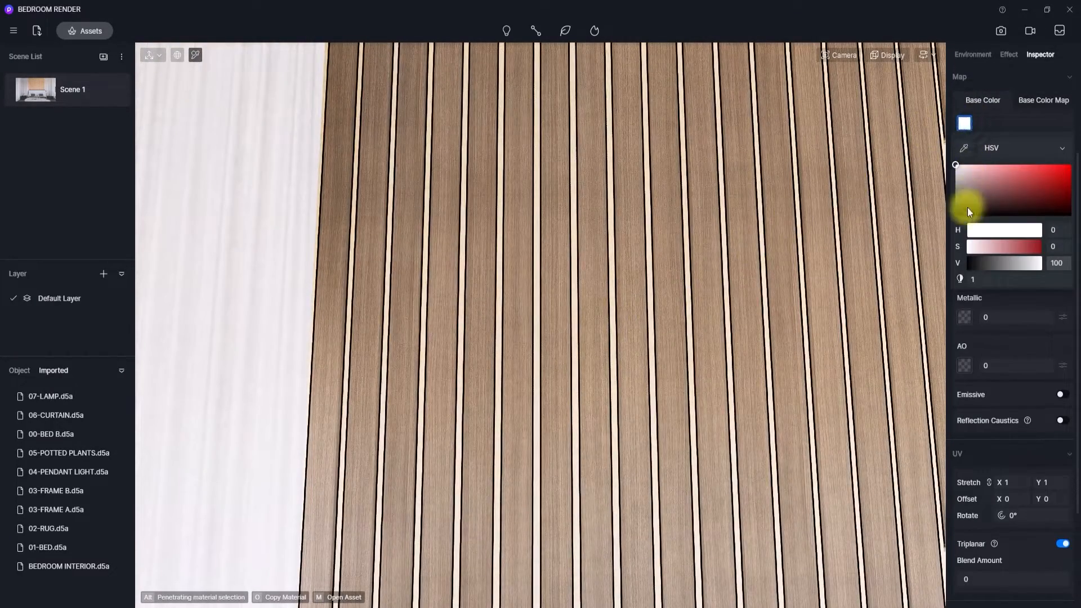
{"action": "left_click_drag", "start_coordinate": [966, 229], "coordinate": [976, 229]}
{"action": "left_click", "coordinate": [966, 170]}
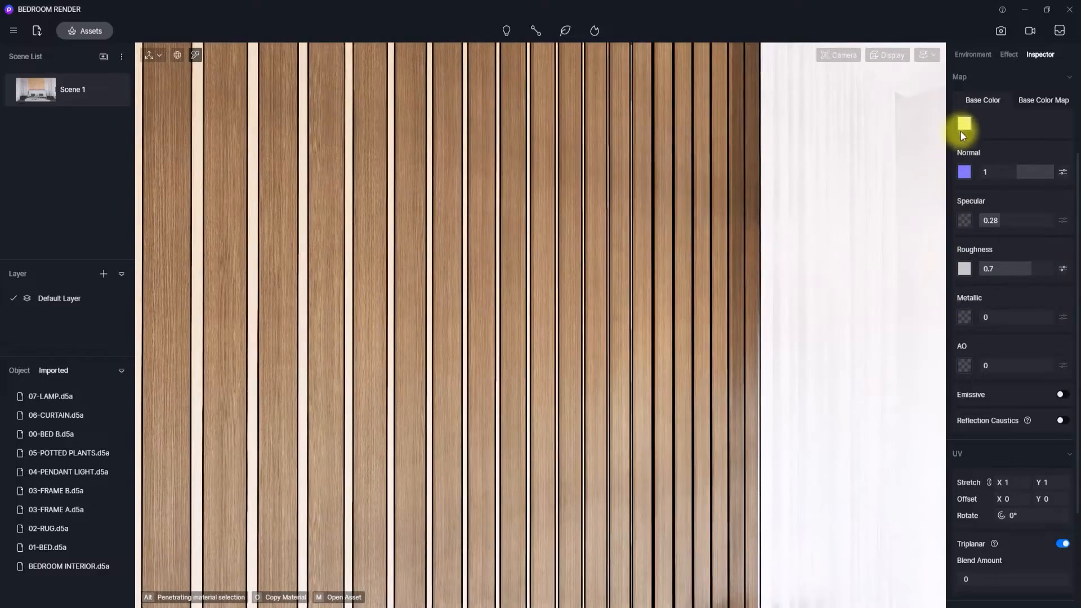
{"action": "left_click", "coordinate": [964, 127]}
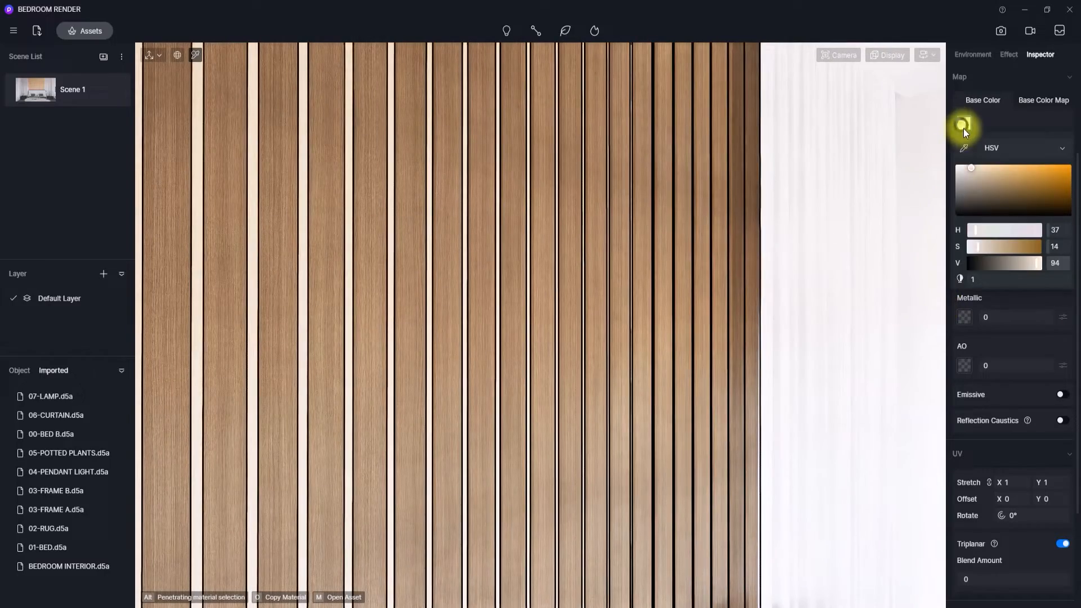
{"action": "left_click", "coordinate": [980, 174]}
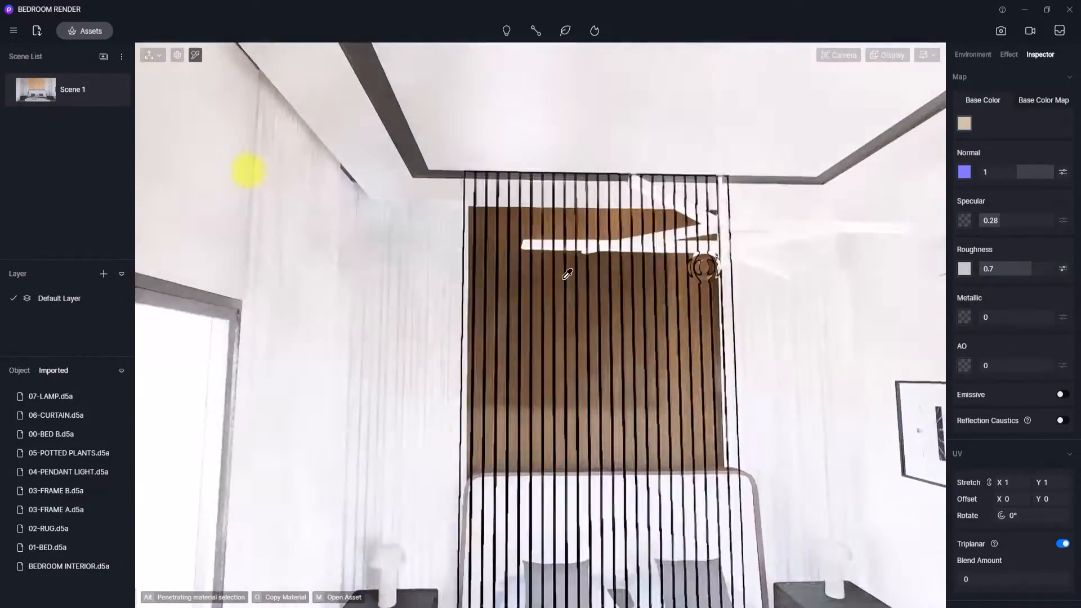
Step: Apply the European beech material from the online assets to the pale strips between the slats and close the asset library
{"action": "scroll", "coordinate": [248, 168], "scroll_direction": "up", "scroll_amount": 5}
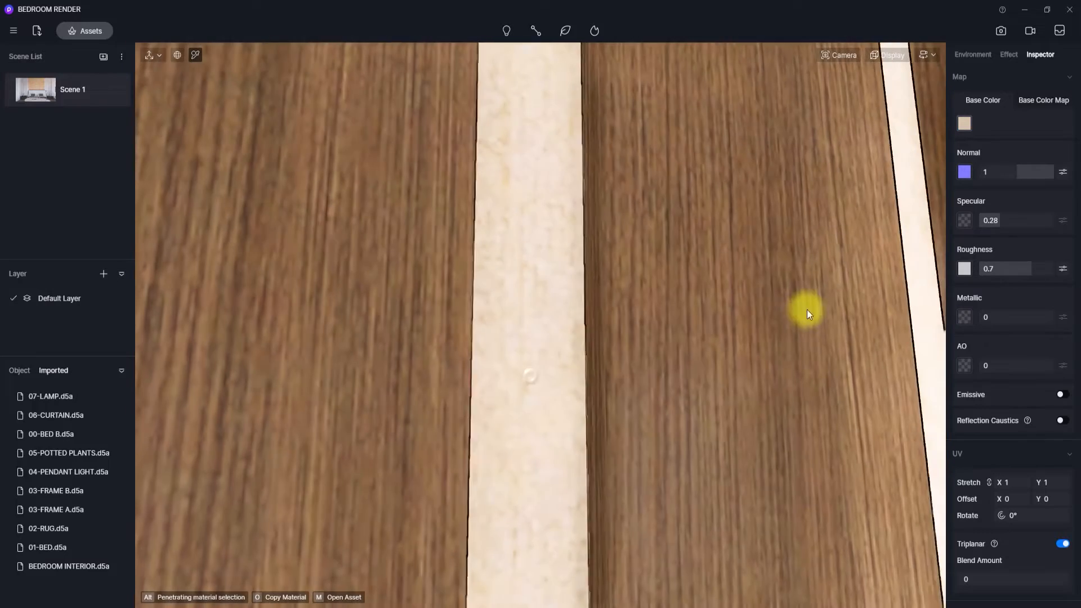
{"action": "left_click", "coordinate": [80, 30]}
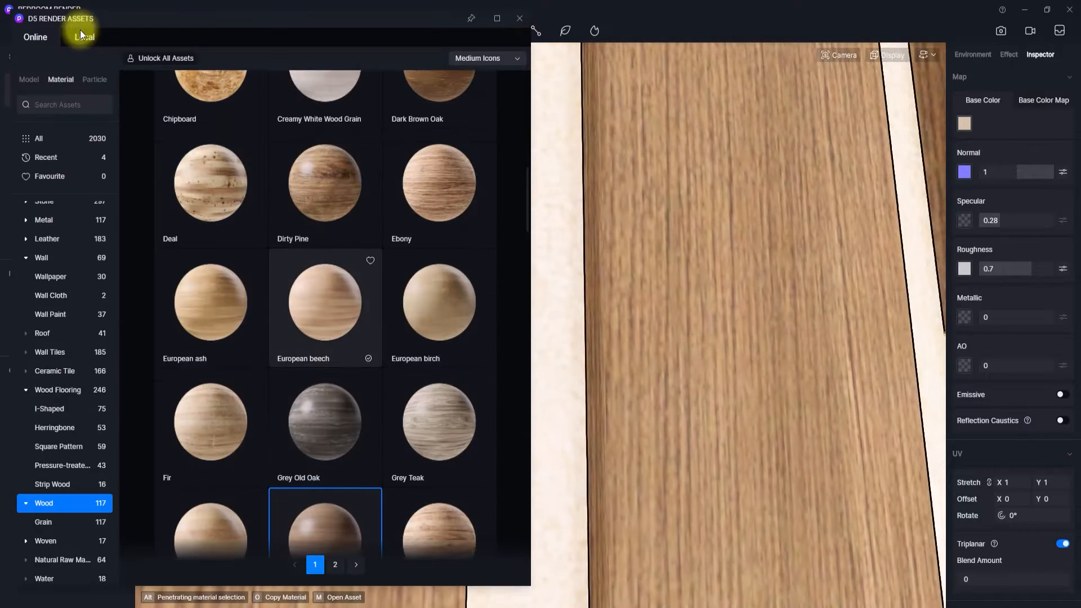
{"action": "left_click", "coordinate": [322, 319]}
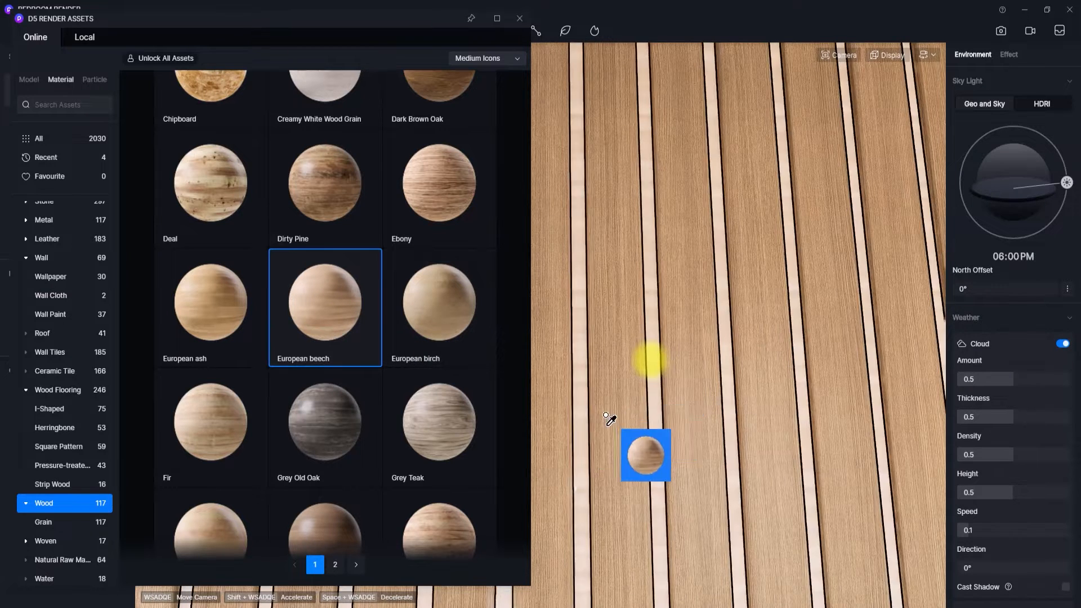
{"action": "left_click", "coordinate": [649, 361]}
{"action": "key", "text": "Escape"}
{"action": "key", "text": "Escape"}
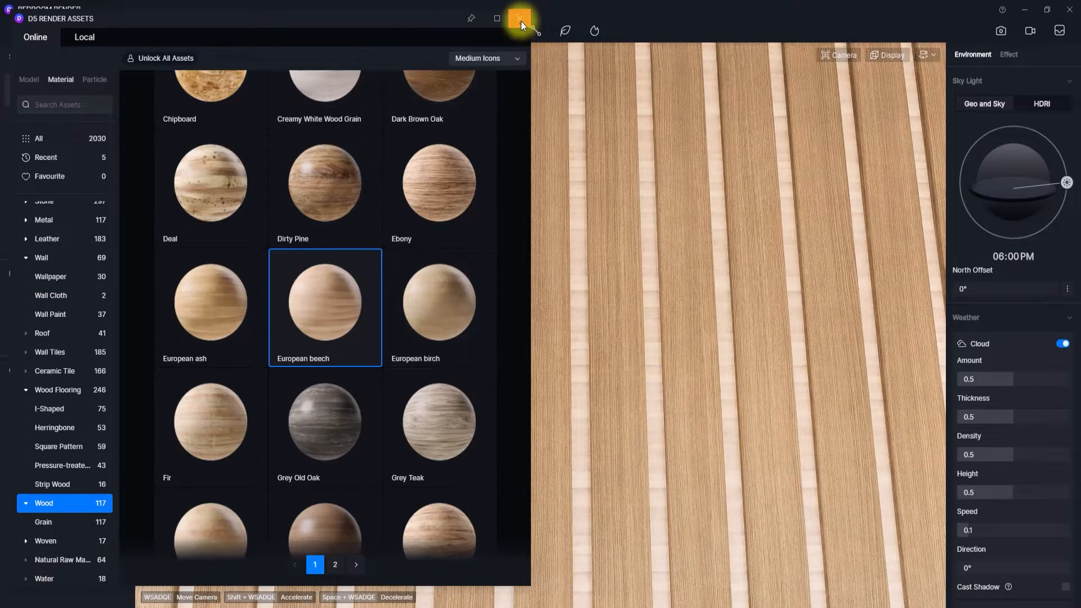
{"action": "left_click", "coordinate": [520, 20]}
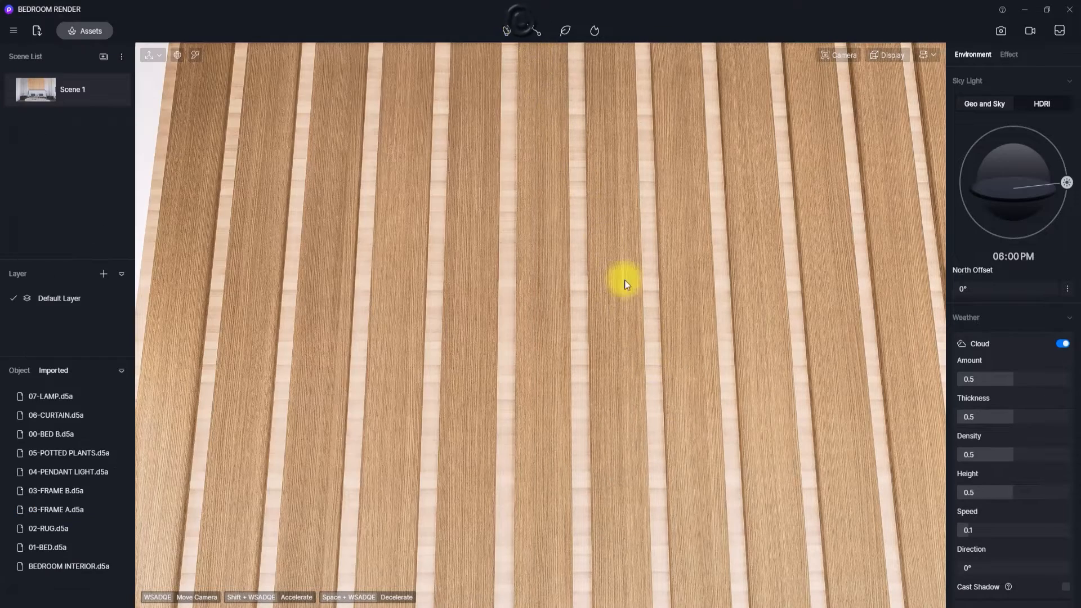
Step: Enable Triplanar mapping on the European beech strips between the slats and rotate their texture 90°
{"action": "left_click", "coordinate": [657, 360]}
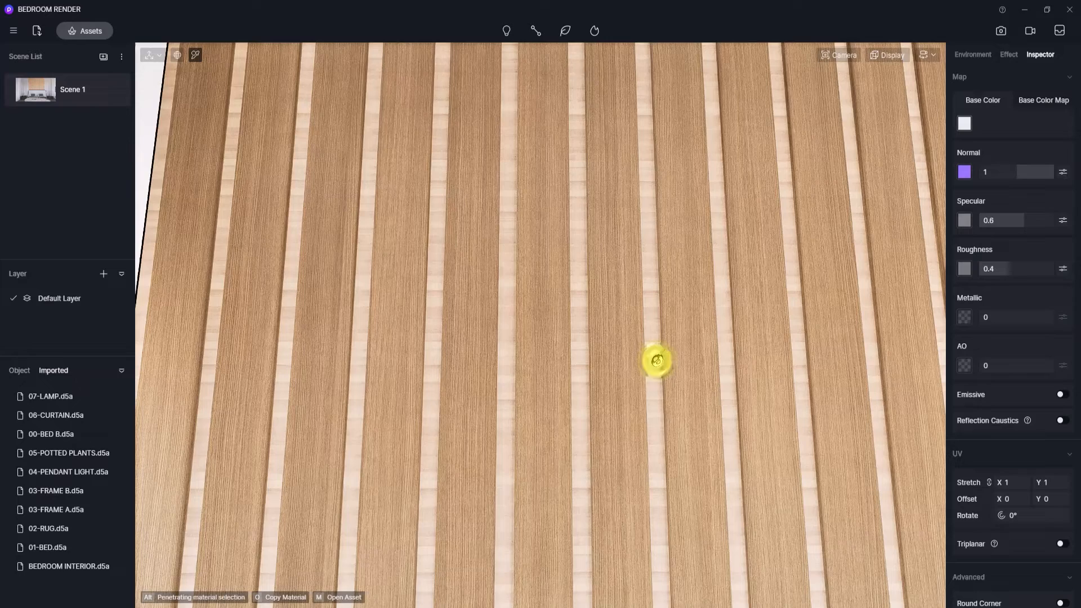
{"action": "left_click", "coordinate": [1061, 544]}
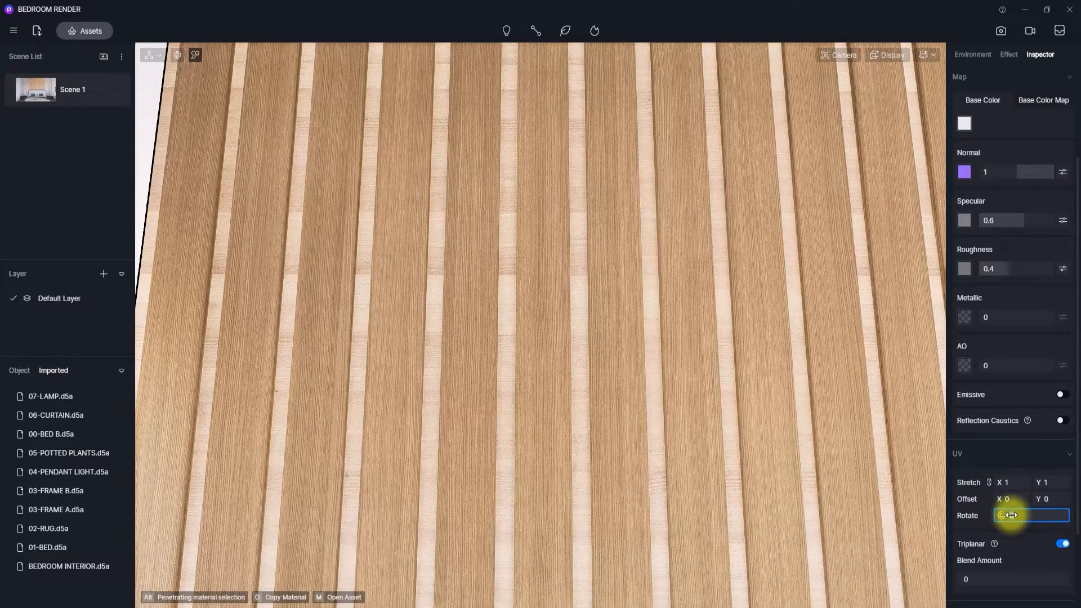
{"action": "key", "text": "Return"}
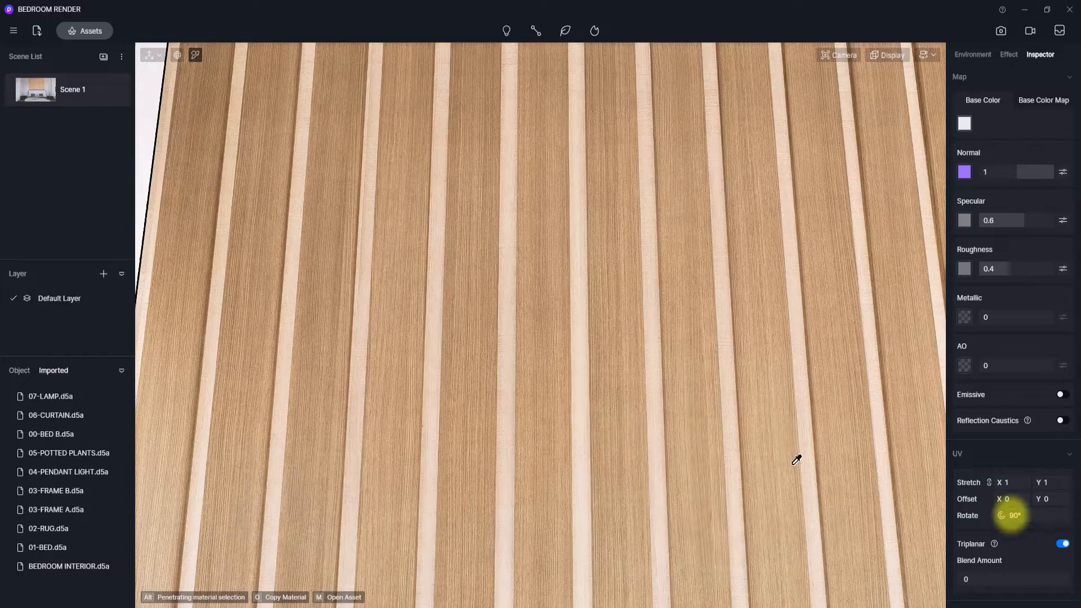
{"action": "scroll", "coordinate": [696, 419], "scroll_direction": "down", "scroll_amount": 5}
{"action": "scroll", "coordinate": [531, 427], "scroll_direction": "up", "scroll_amount": 4}
{"action": "mouse_move", "coordinate": [568, 427]}
{"action": "right_mouse_down"}
{"action": "mouse_move", "coordinate": [740, 400]}
{"action": "mouse_move", "coordinate": [562, 444]}
{"action": "right_mouse_up"}
{"action": "scroll", "coordinate": [980, 208], "scroll_direction": "up", "scroll_amount": 2}
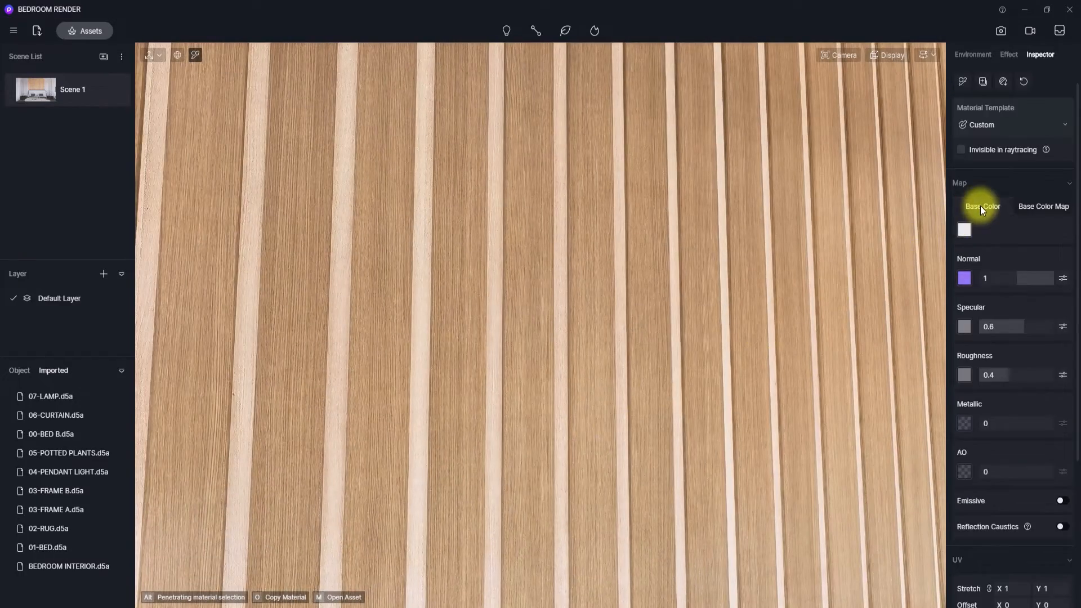
Step: Brighten the European beech strips' base color to pure white and check the whole slatted panel from farther away
{"action": "left_click", "coordinate": [964, 229]}
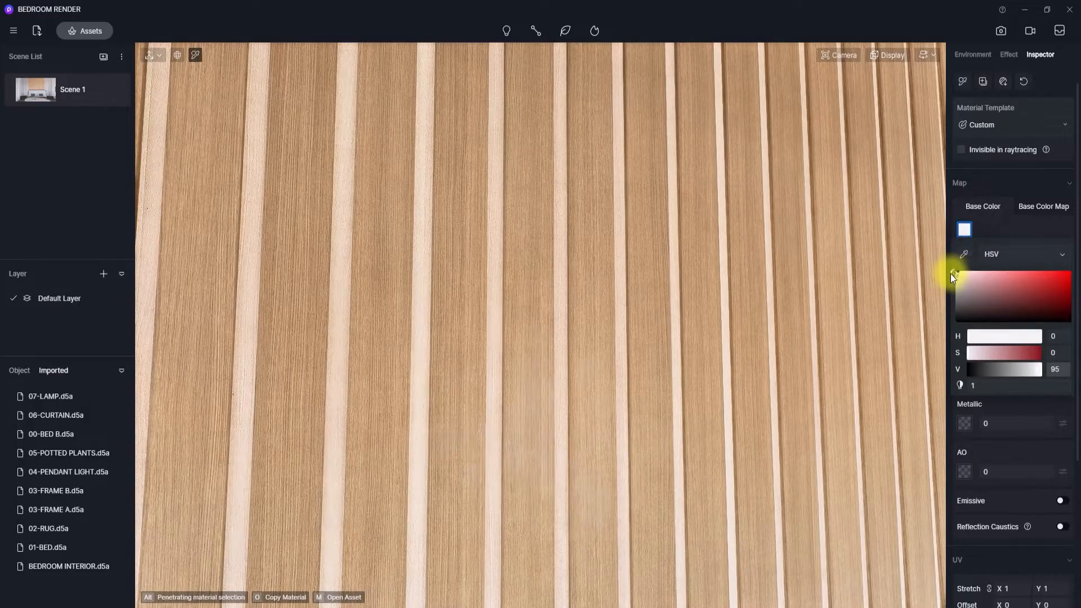
{"action": "left_click_drag", "start_coordinate": [950, 274], "coordinate": [951, 272]}
{"action": "right_click_drag", "start_coordinate": [779, 342], "coordinate": [888, 424]}
{"action": "scroll", "coordinate": [598, 430], "scroll_direction": "down", "scroll_amount": 5}
{"action": "scroll", "coordinate": [599, 417], "scroll_direction": "down", "scroll_amount": 5}
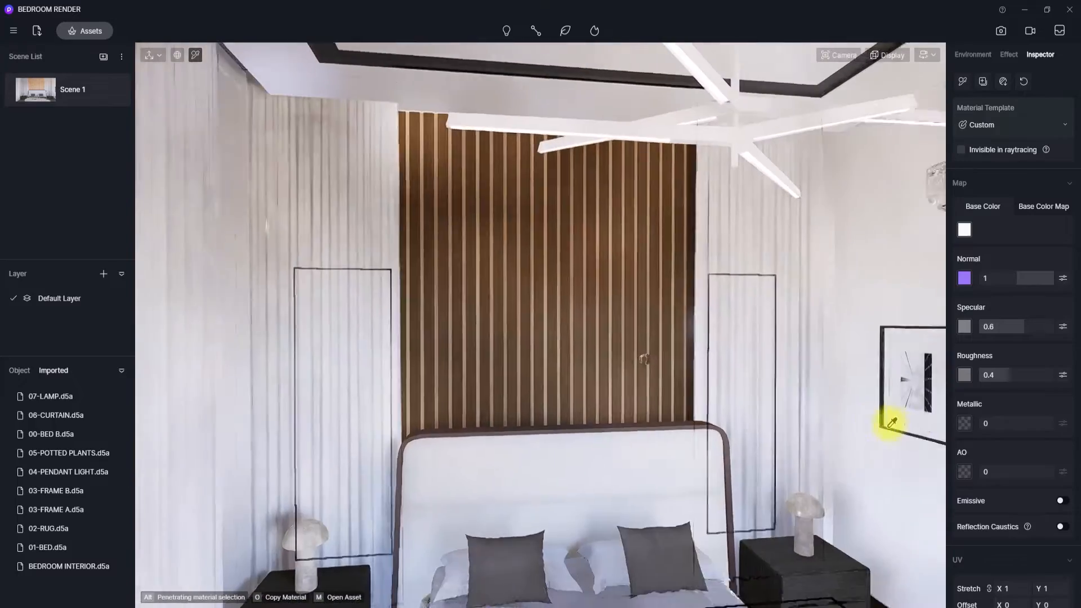
Step: Give the pendant light's rod and ceiling mount a neutral mid-grey base color with value 50, roughness 0 and metallic 1
{"action": "right_click_drag", "start_coordinate": [650, 370], "coordinate": [427, 362]}
{"action": "right_click_drag", "start_coordinate": [507, 332], "coordinate": [496, 256]}
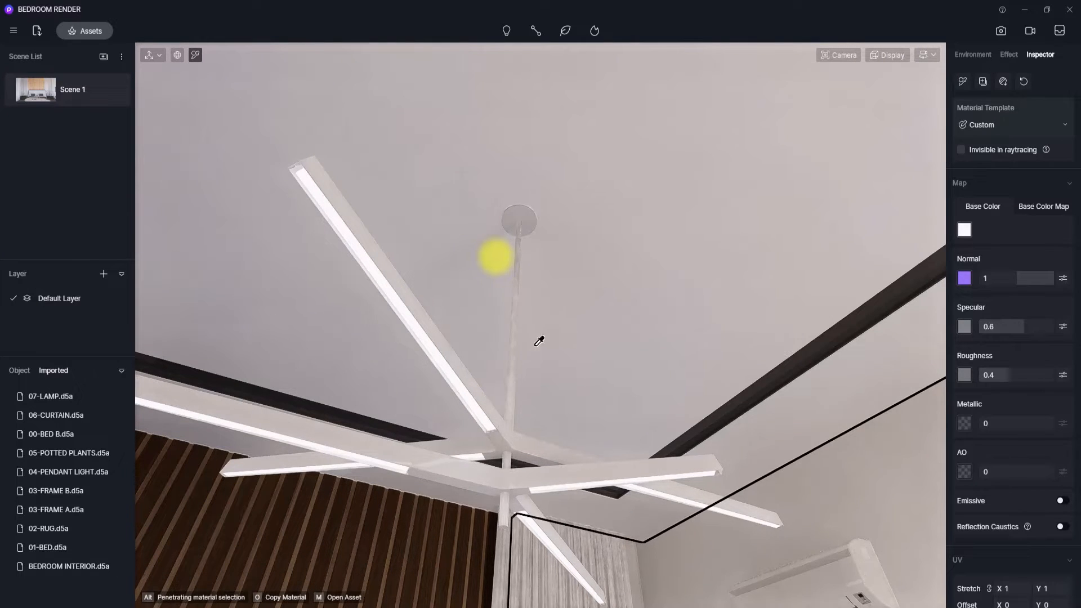
{"action": "left_click", "coordinate": [519, 223]}
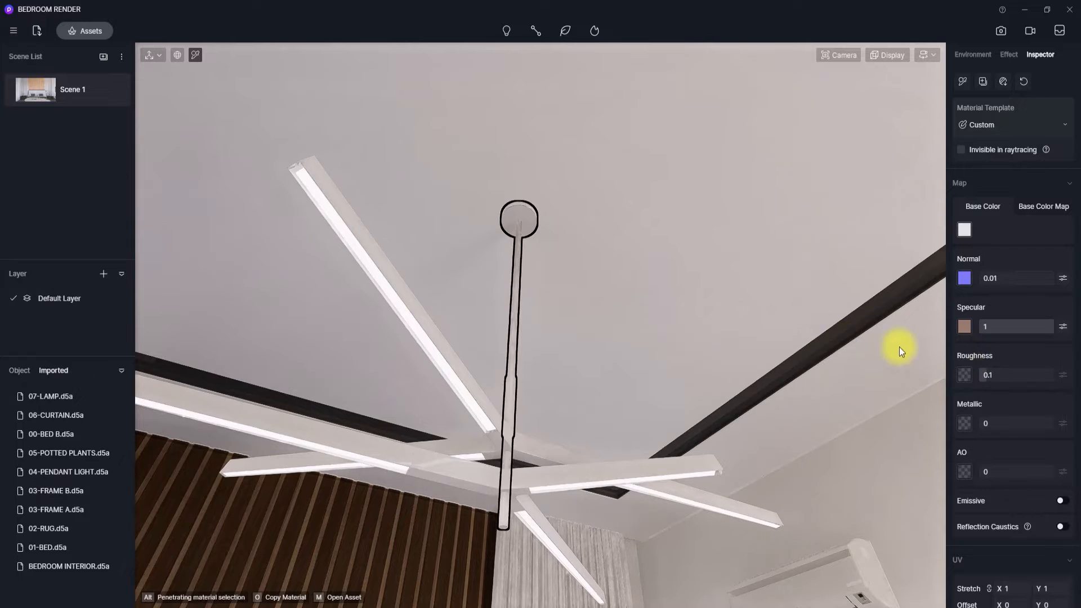
{"action": "left_click", "coordinate": [513, 223]}
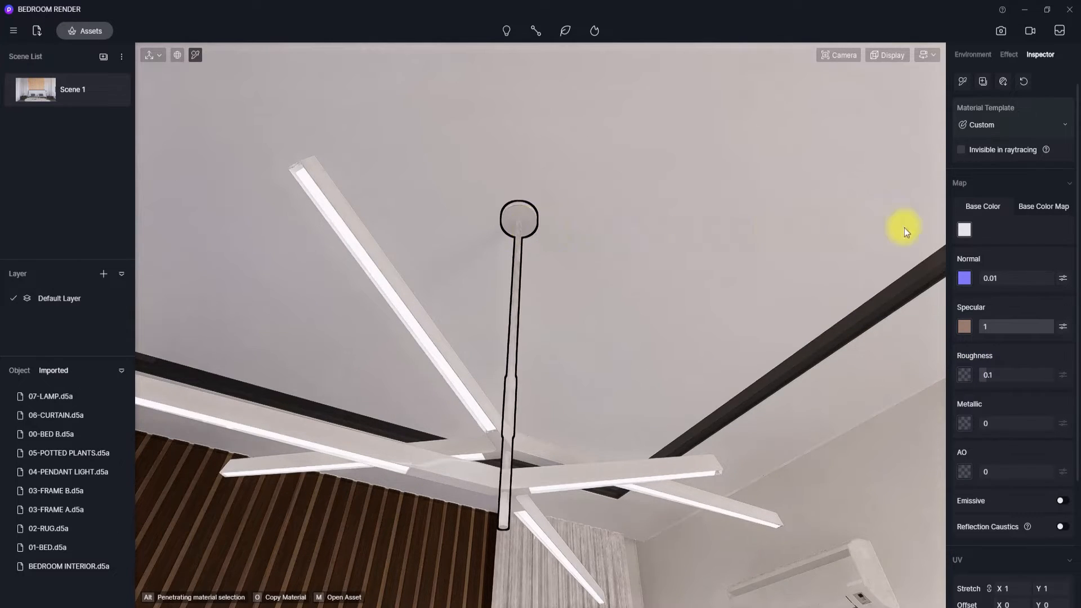
{"action": "left_click", "coordinate": [965, 228]}
{"action": "left_click", "coordinate": [956, 296]}
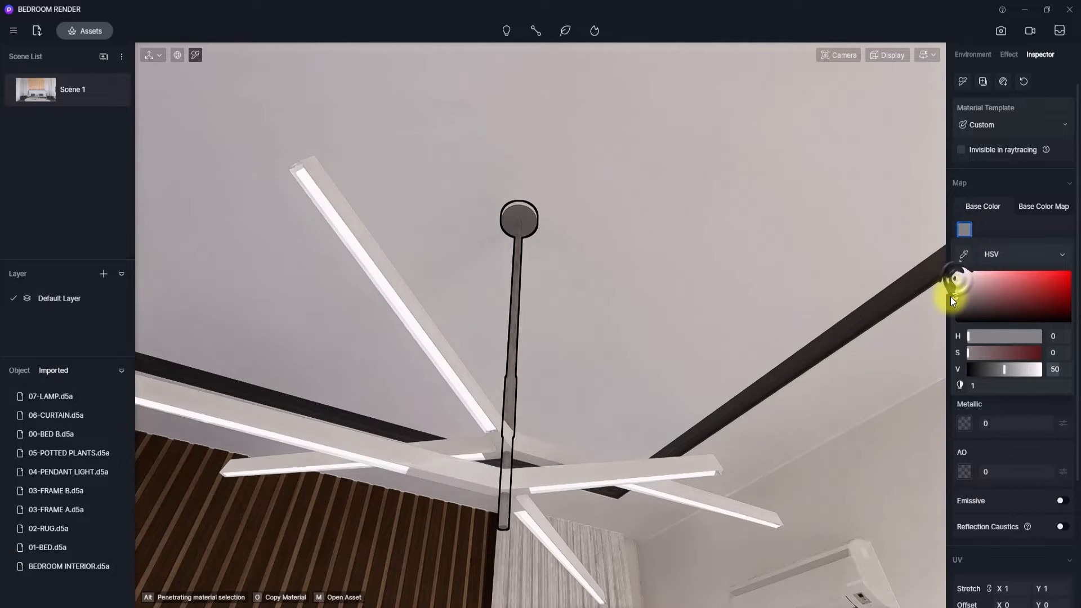
{"action": "left_click", "coordinate": [997, 235]}
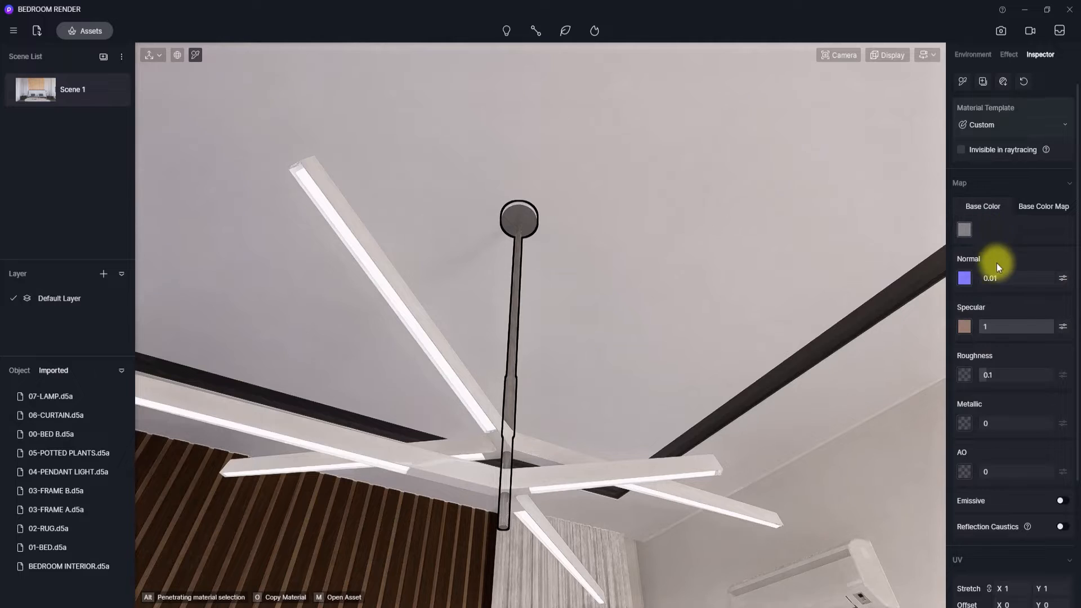
{"action": "left_click_drag", "start_coordinate": [973, 374], "coordinate": [965, 373]}
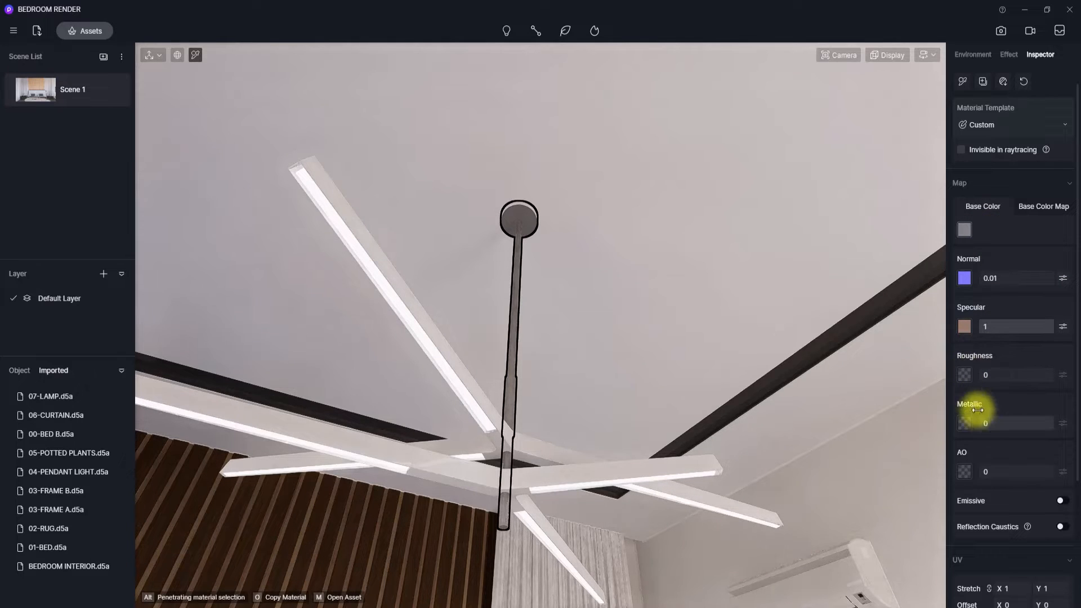
{"action": "left_click_drag", "start_coordinate": [978, 423], "coordinate": [1068, 431]}
{"action": "scroll", "coordinate": [656, 410], "scroll_direction": "up", "scroll_amount": 5}
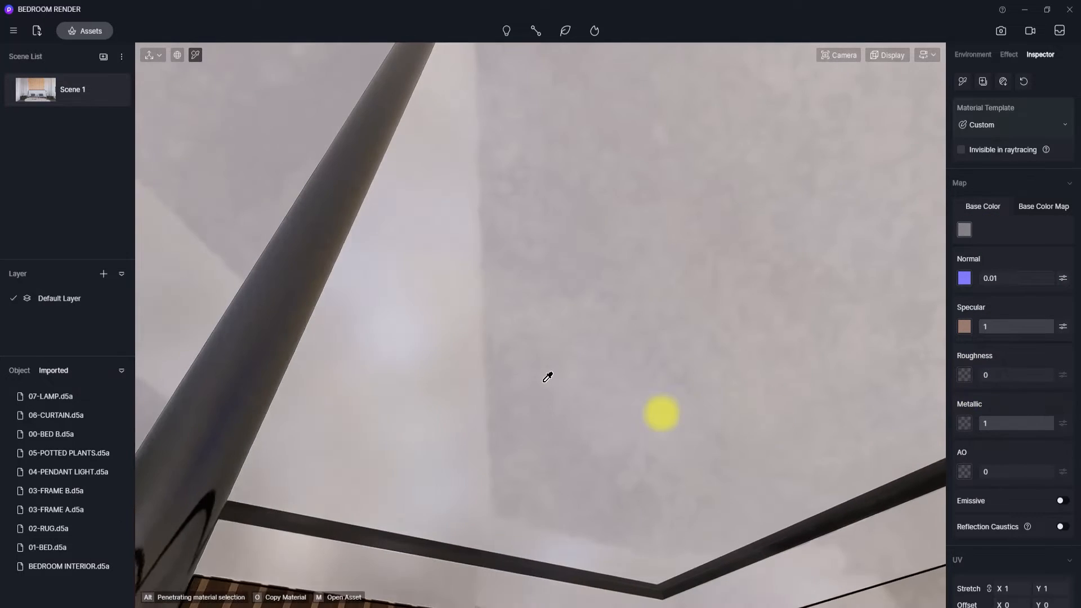
{"action": "mouse_move", "coordinate": [548, 410]}
{"action": "right_mouse_down"}
{"action": "mouse_move", "coordinate": [296, 413]}
{"action": "mouse_move", "coordinate": [338, 390]}
{"action": "mouse_move", "coordinate": [511, 410]}
{"action": "mouse_move", "coordinate": [854, 397]}
{"action": "right_mouse_up"}
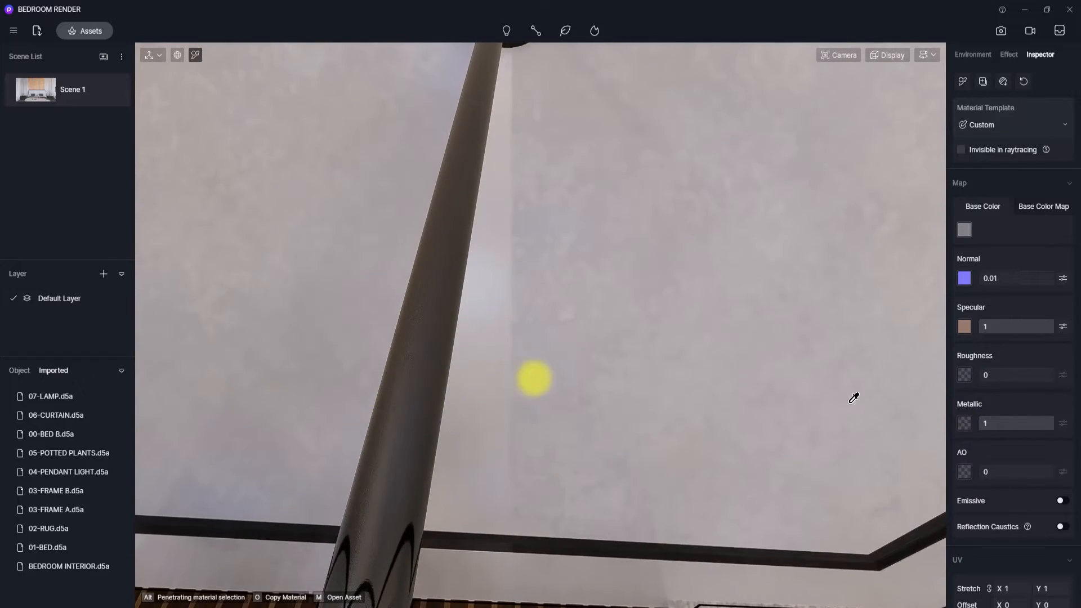
{"action": "right_click_drag", "start_coordinate": [659, 366], "coordinate": [563, 460]}
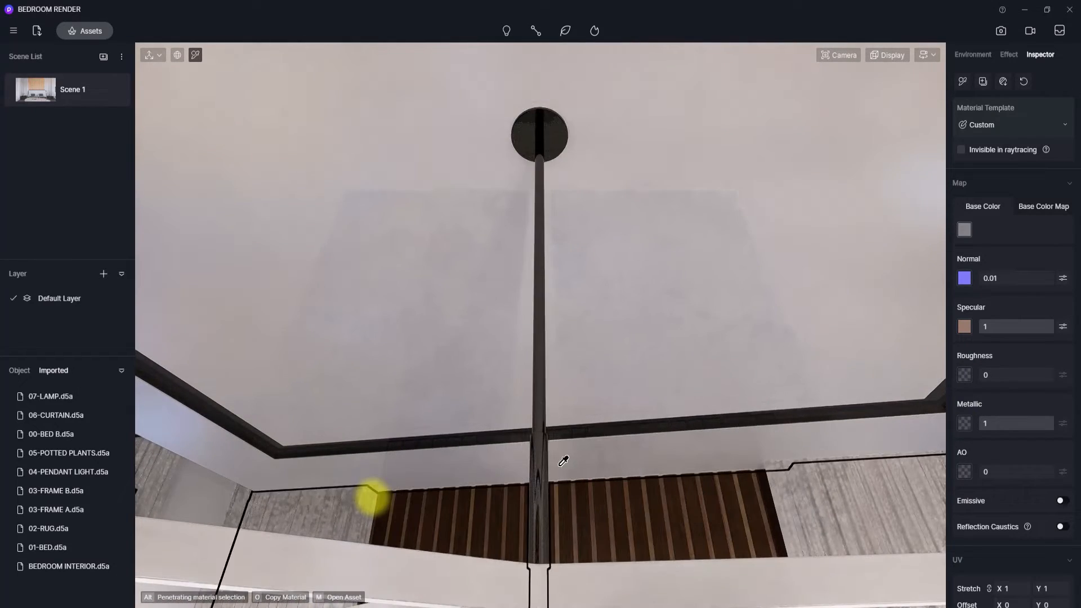
Step: Lighten the base color of the pendant light's rod and ceiling mount to a light neutral grey with value about 79
{"action": "left_click", "coordinate": [963, 229]}
{"action": "left_click", "coordinate": [956, 294]}
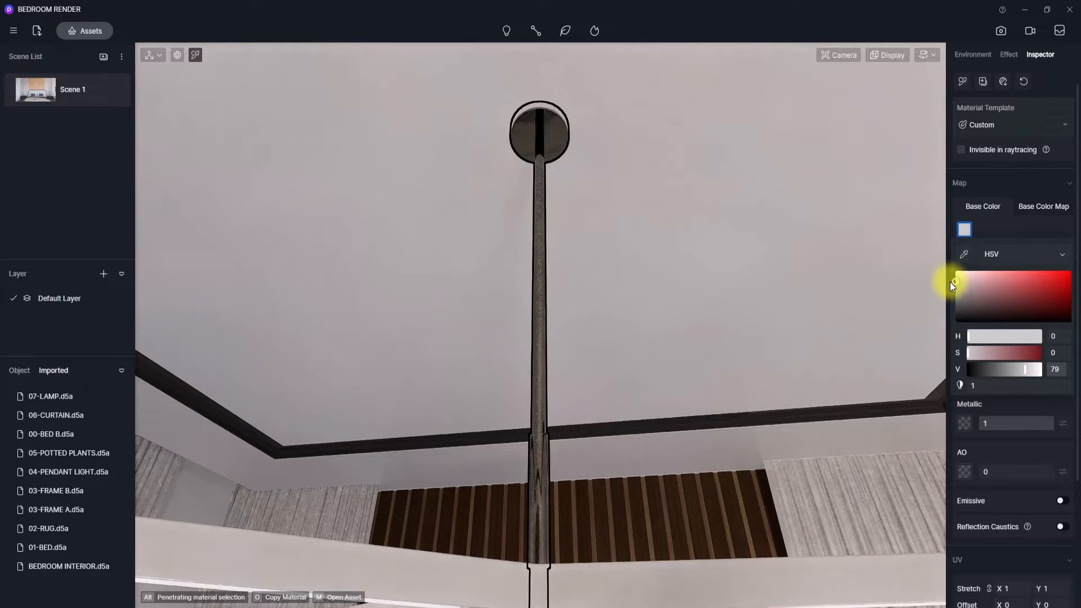
{"action": "left_click", "coordinate": [1008, 228]}
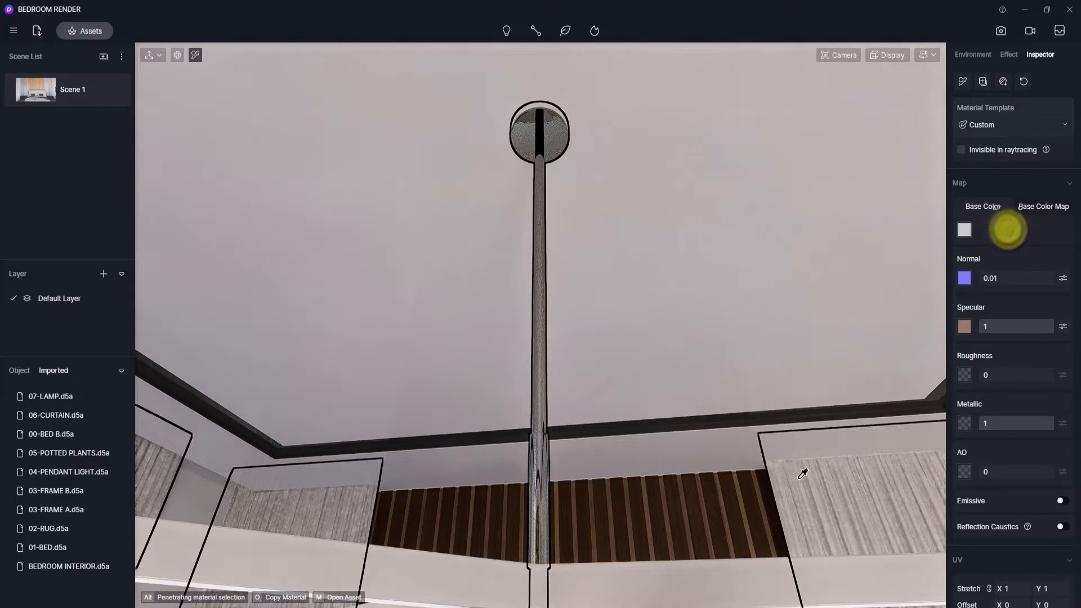
Step: Enable Triplanar mapping and Round Corner on the pendant rod's metal material and check the fixture from near and far
{"action": "scroll", "coordinate": [1014, 272], "scroll_direction": "down", "scroll_amount": 1}
{"action": "scroll", "coordinate": [1056, 551], "scroll_direction": "down", "scroll_amount": 4}
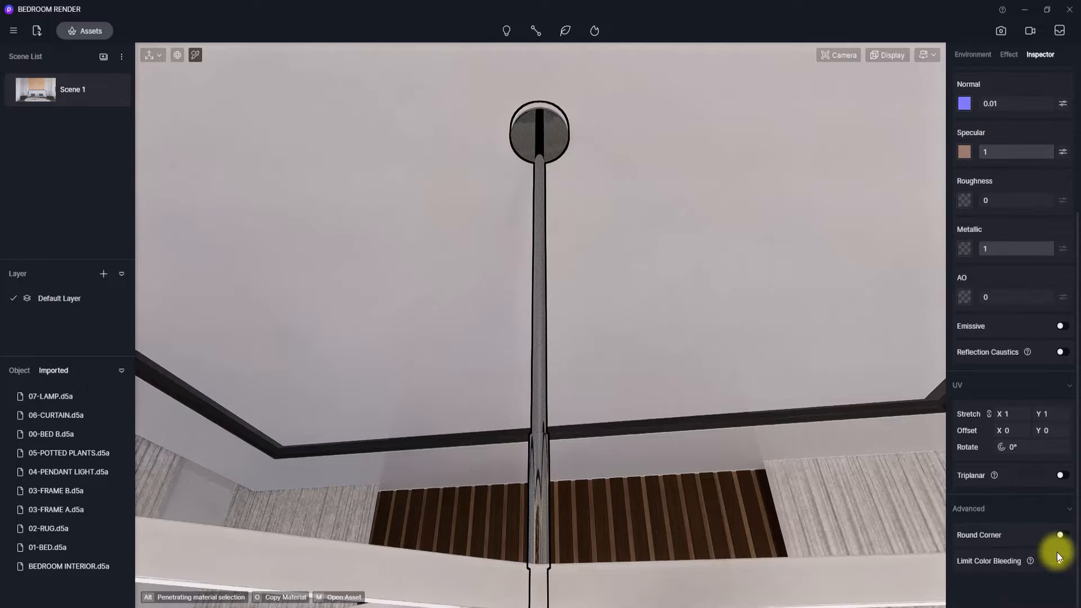
{"action": "left_click", "coordinate": [1060, 475]}
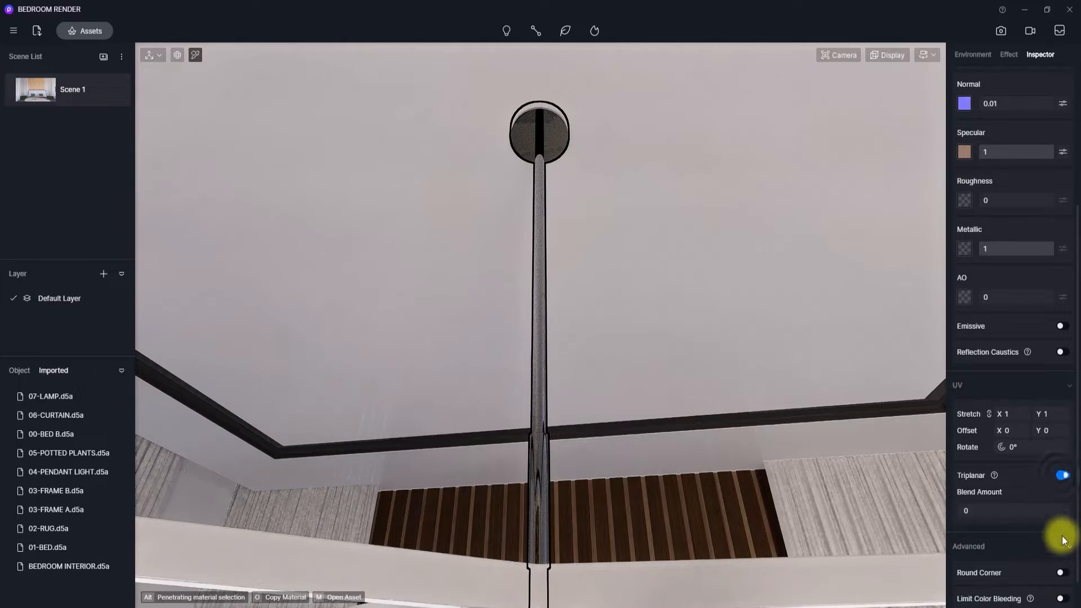
{"action": "left_click", "coordinate": [1062, 572]}
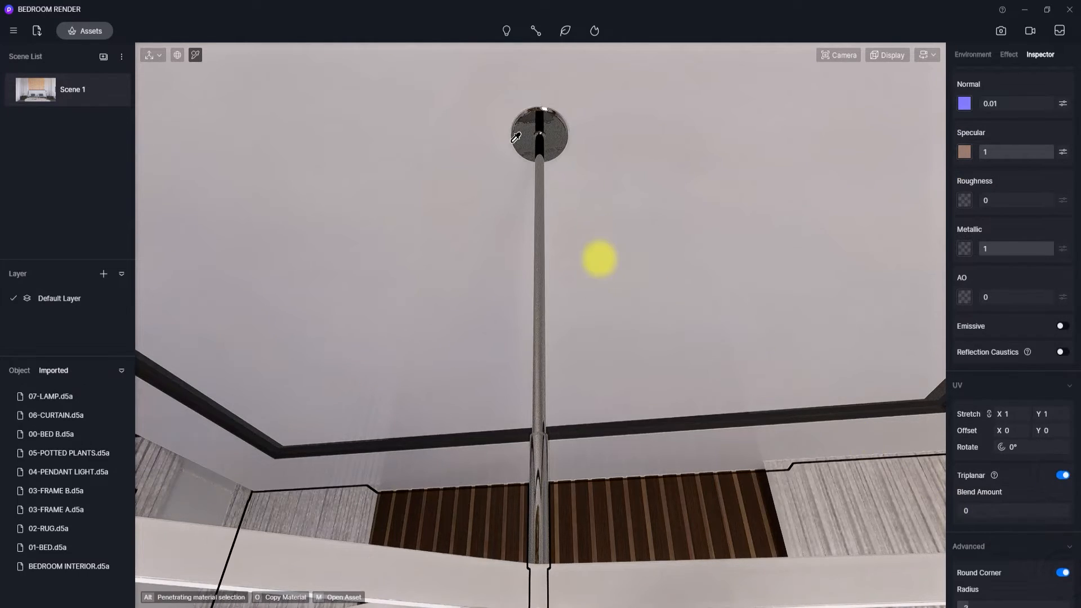
{"action": "right_click_drag", "start_coordinate": [600, 259], "coordinate": [487, 426]}
{"action": "scroll", "coordinate": [487, 427], "scroll_direction": "down", "scroll_amount": 5}
{"action": "scroll", "coordinate": [531, 383], "scroll_direction": "up", "scroll_amount": 5}
{"action": "right_click_drag", "start_coordinate": [531, 383], "coordinate": [741, 239]}
{"action": "scroll", "coordinate": [516, 377], "scroll_direction": "down", "scroll_amount": 4}
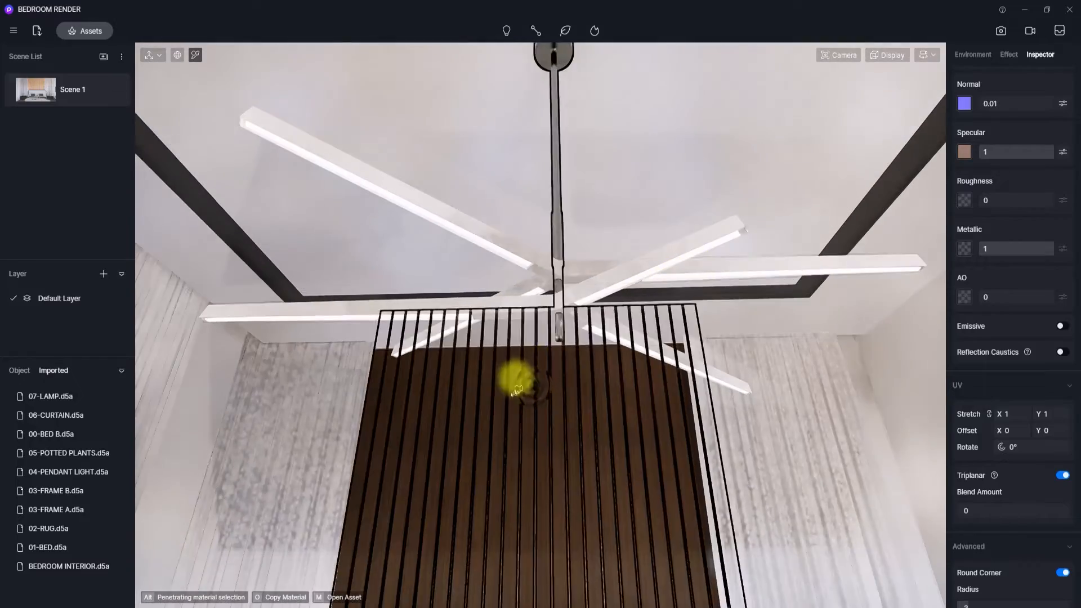
Step: Examine the pendant light's arms and compare them with the fixture's reference photo
{"action": "right_click_drag", "start_coordinate": [517, 377], "coordinate": [579, 241]}
{"action": "scroll", "coordinate": [579, 241], "scroll_direction": "up", "scroll_amount": 4}
{"action": "right_click_drag", "start_coordinate": [654, 340], "coordinate": [504, 280]}
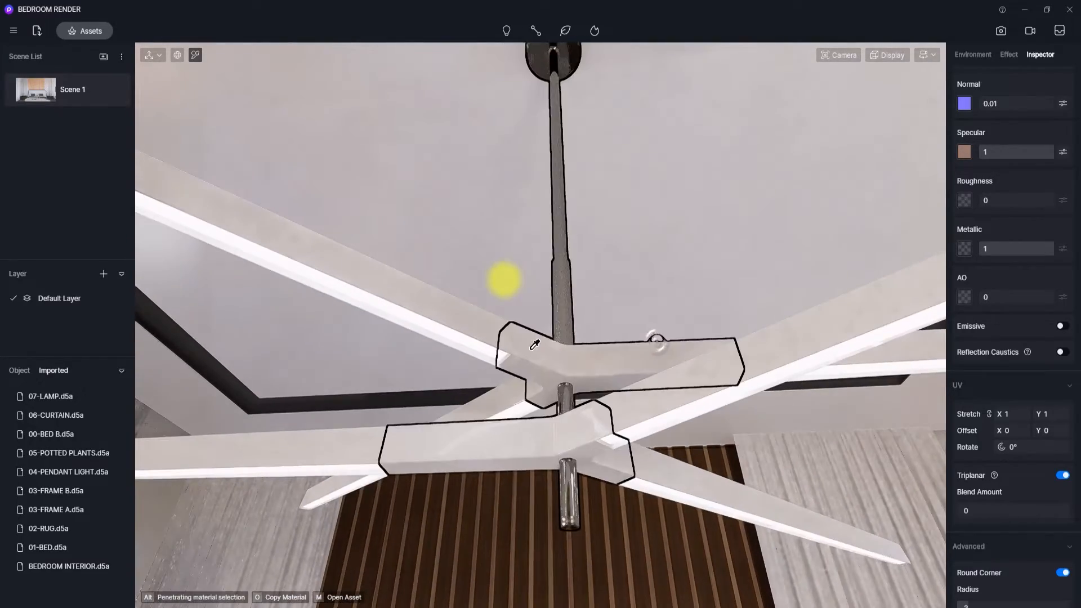
{"action": "left_click", "coordinate": [79, 32]}
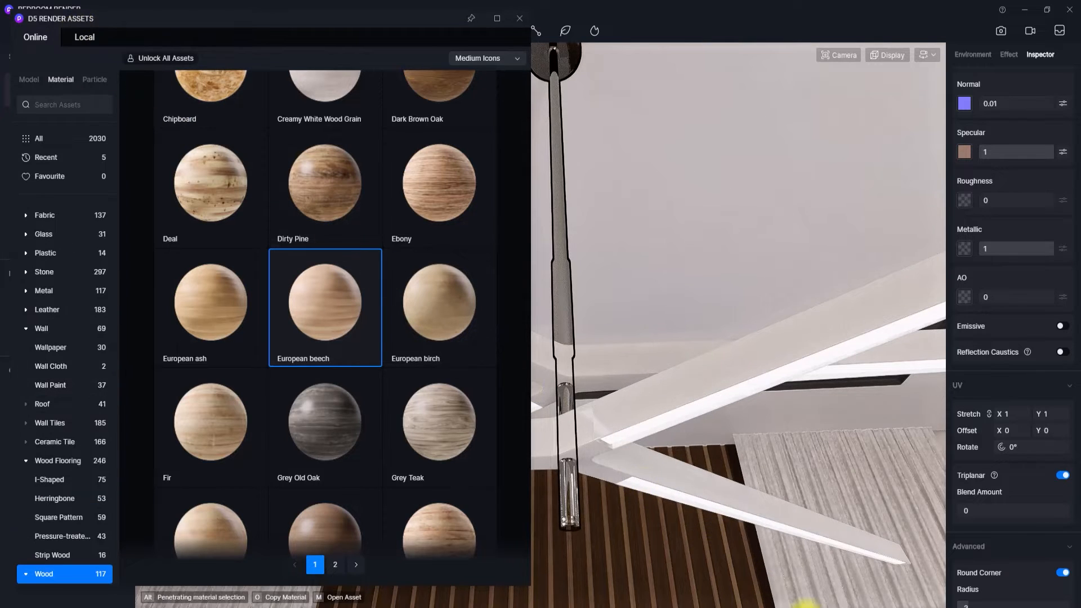
{"action": "left_click", "coordinate": [689, 607]}
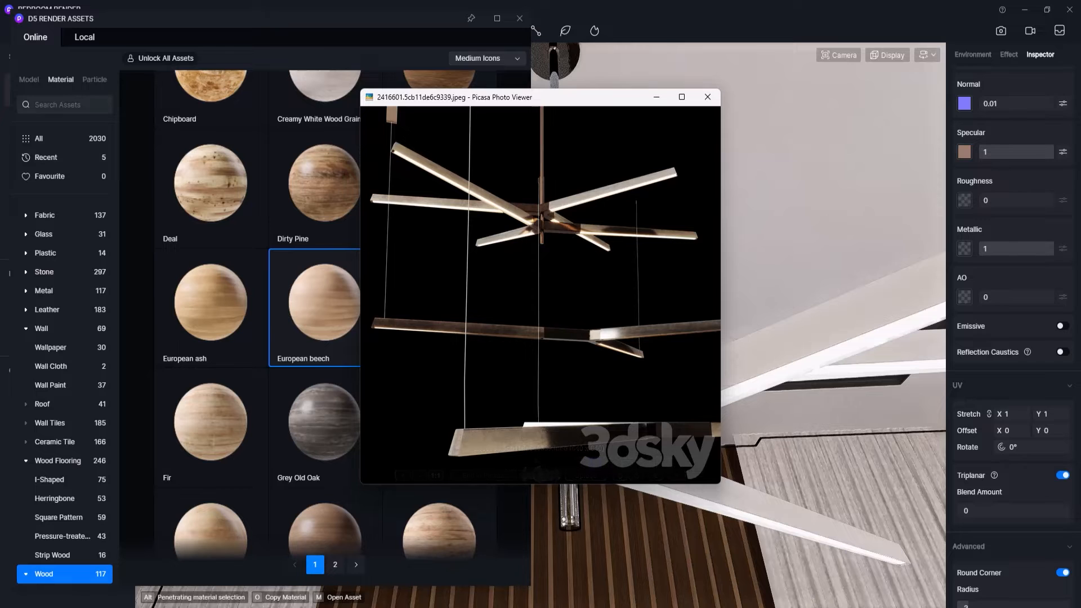
{"action": "left_click", "coordinate": [656, 98]}
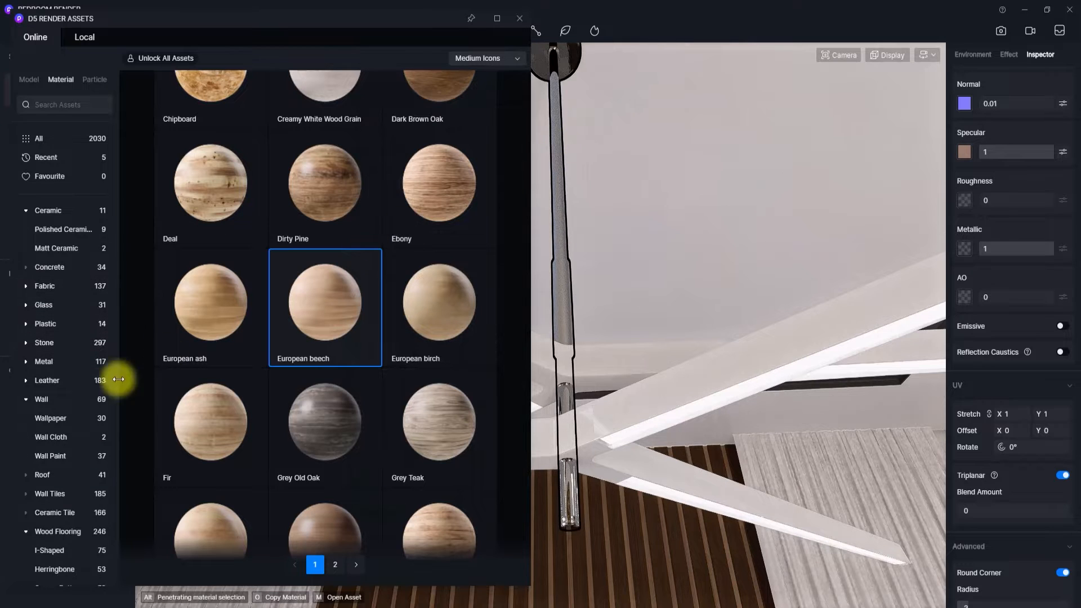
Step: Browse the Metal category of the material library for a finish for the pendant light's arms
{"action": "left_click", "coordinate": [52, 361]}
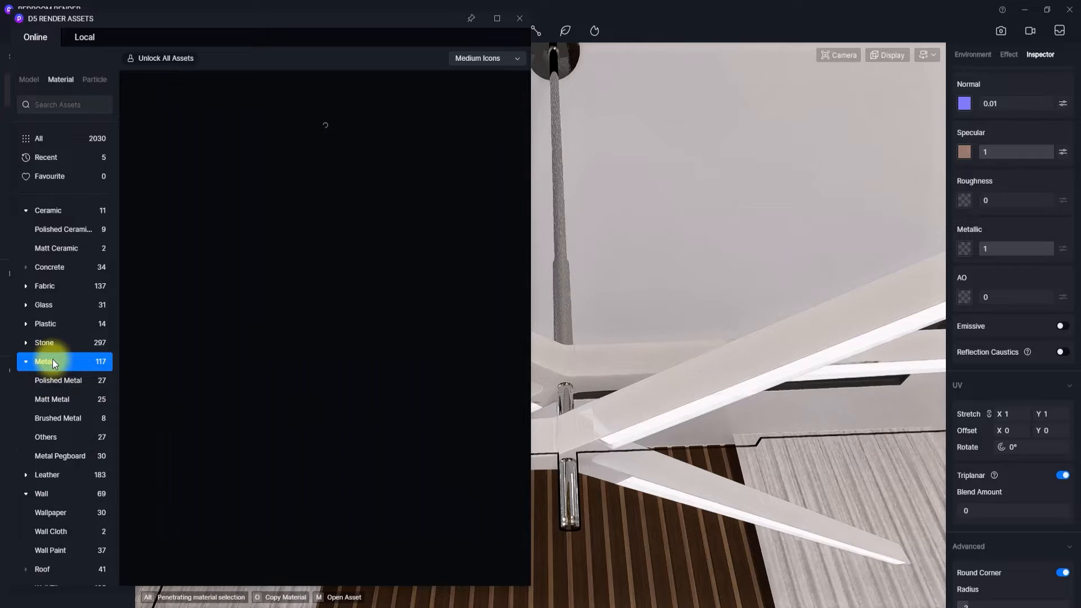
{"action": "right_click_drag", "start_coordinate": [792, 352], "coordinate": [604, 354]}
{"action": "scroll", "coordinate": [361, 368], "scroll_direction": "down", "scroll_amount": 3}
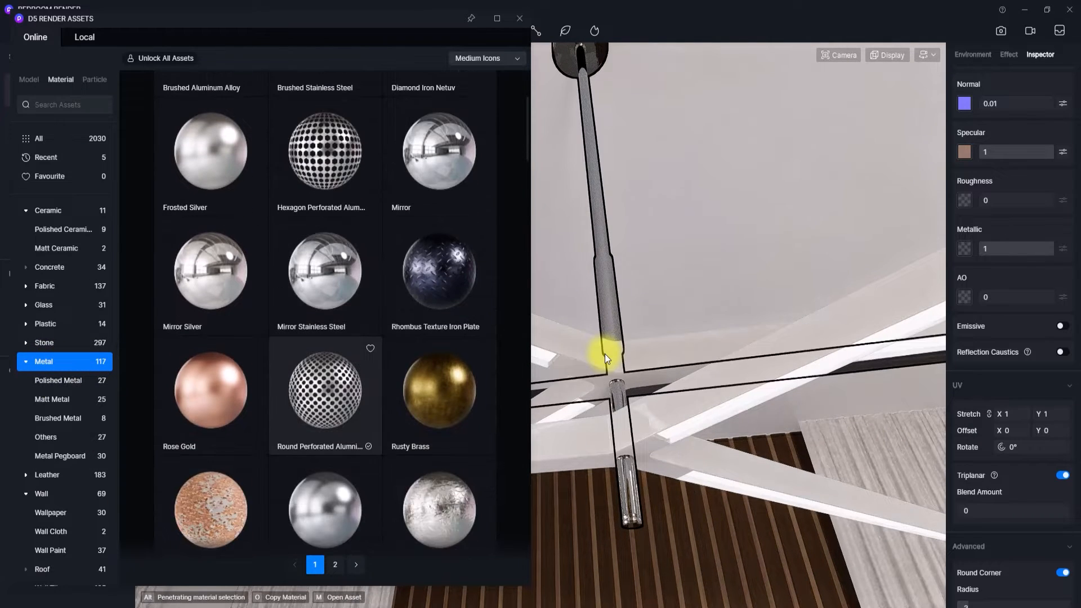
{"action": "scroll", "coordinate": [325, 360], "scroll_direction": "down", "scroll_amount": 1}
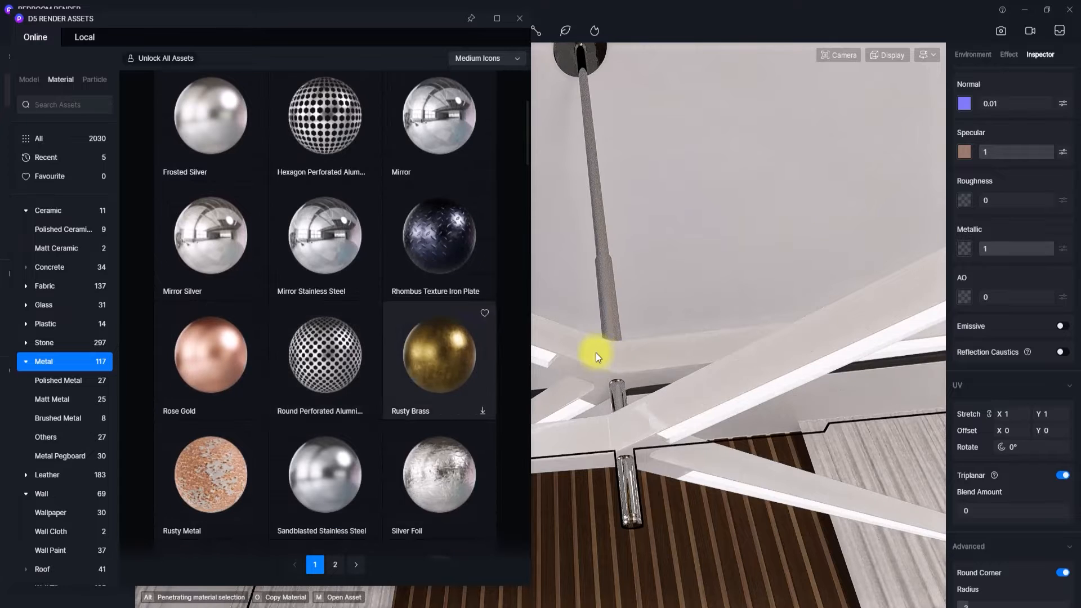
{"action": "scroll", "coordinate": [425, 329], "scroll_direction": "down", "scroll_amount": 4}
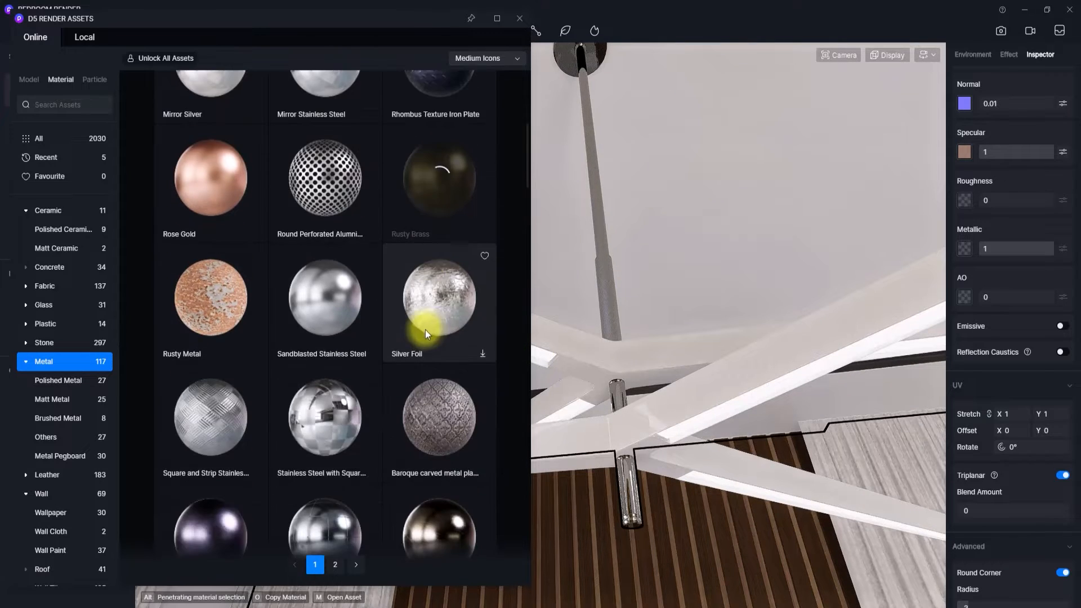
{"action": "scroll", "coordinate": [356, 372], "scroll_direction": "down", "scroll_amount": 10}
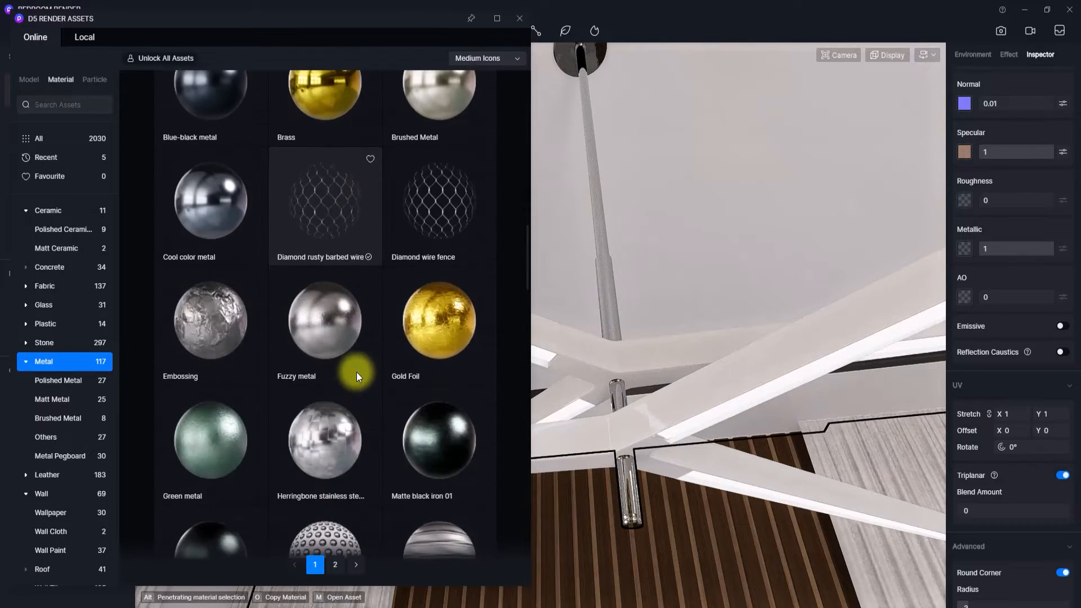
{"action": "scroll", "coordinate": [356, 372], "scroll_direction": "up", "scroll_amount": 7}
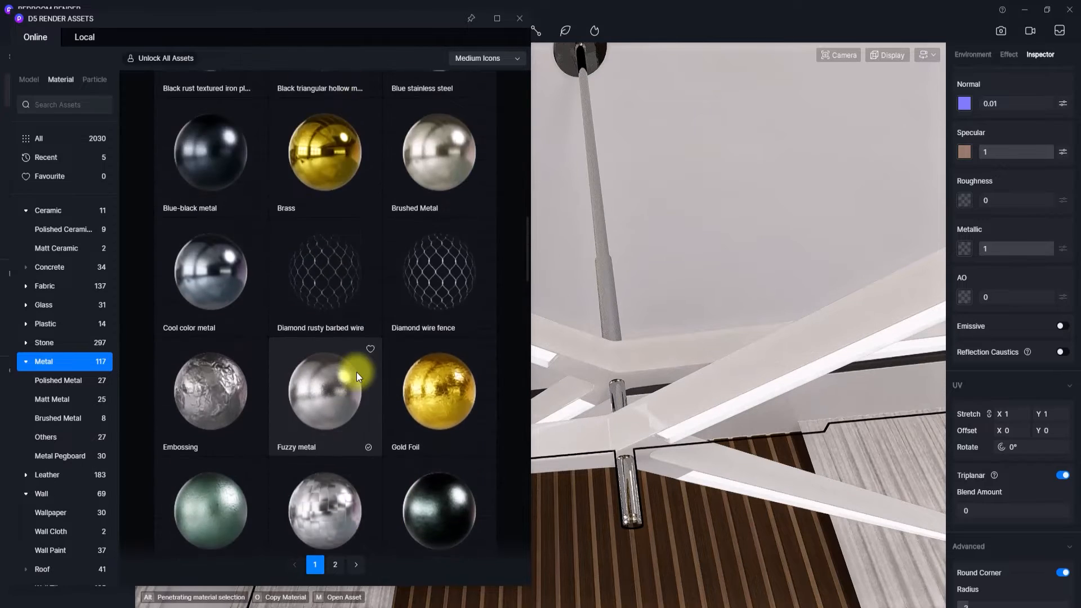
{"action": "scroll", "coordinate": [357, 372], "scroll_direction": "up", "scroll_amount": 6}
Step: Apply the Rusty Brass material to the pendant light's arm and look over the fixture
{"action": "left_click", "coordinate": [421, 282]}
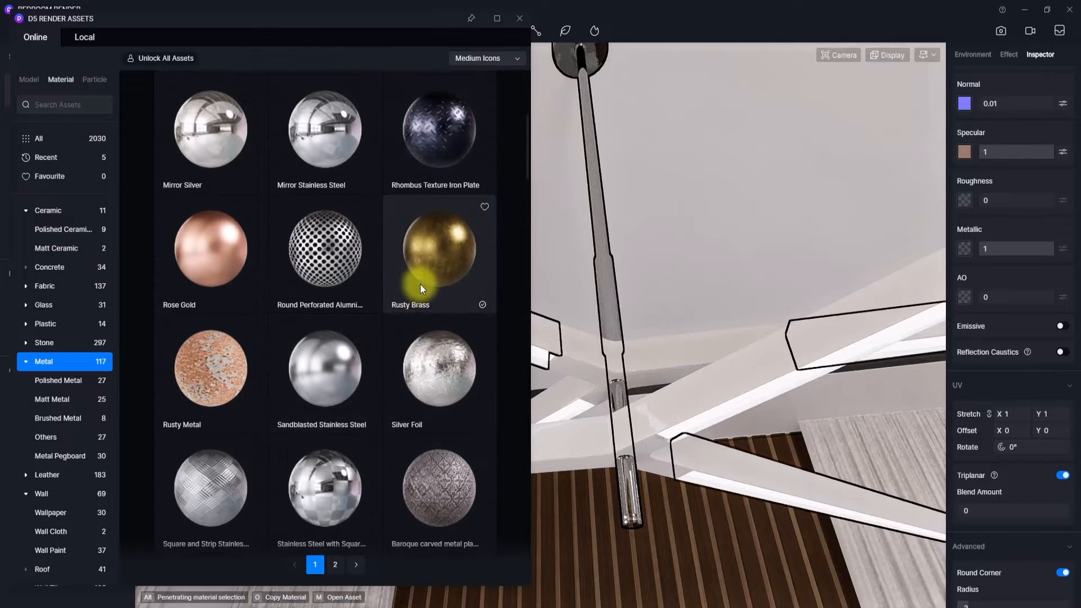
{"action": "left_click_drag", "start_coordinate": [437, 271], "coordinate": [664, 388]}
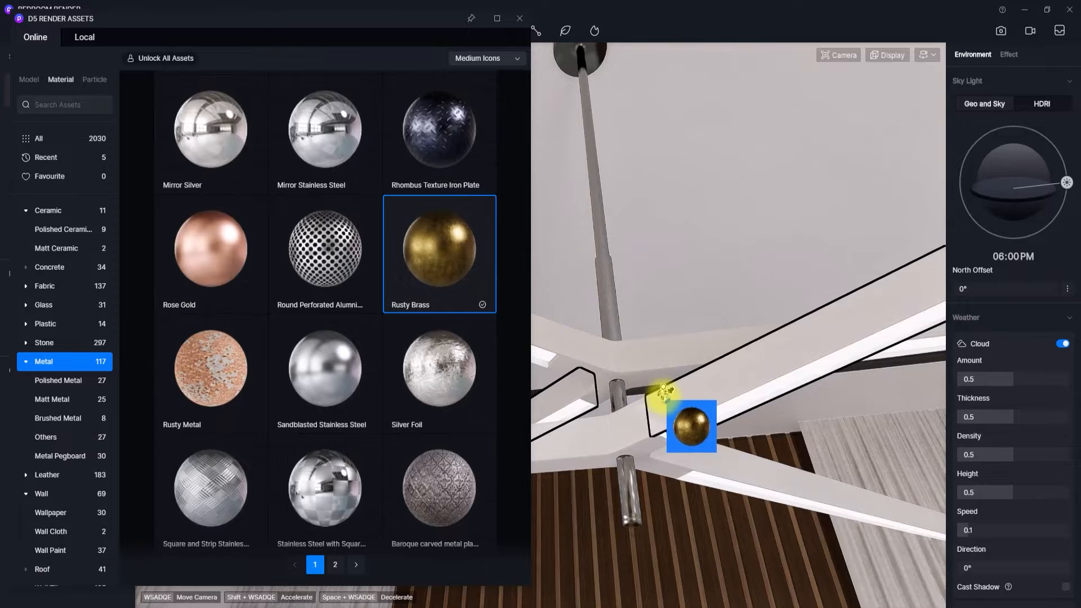
{"action": "left_click", "coordinate": [663, 388]}
{"action": "right_click_drag", "start_coordinate": [600, 381], "coordinate": [721, 402]}
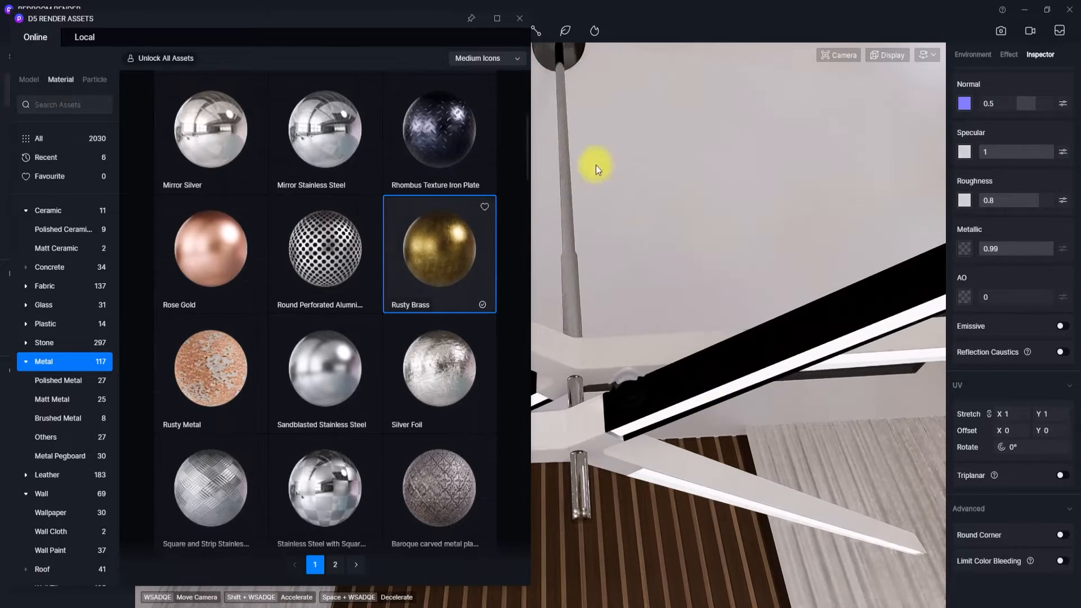
{"action": "left_click", "coordinate": [519, 18]}
{"action": "right_click_drag", "start_coordinate": [526, 297], "coordinate": [473, 374]}
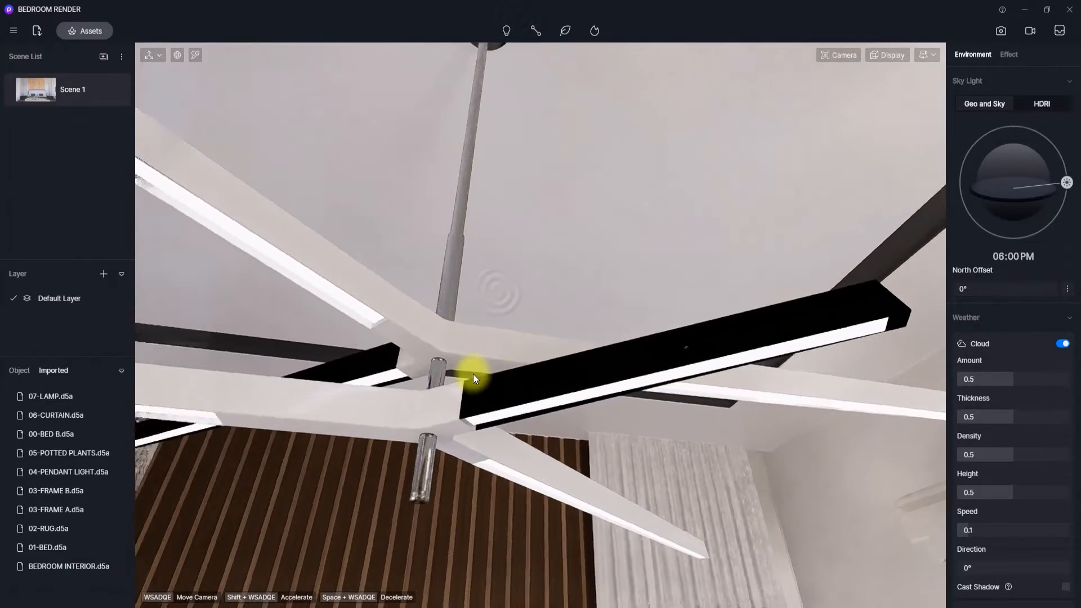
{"action": "scroll", "coordinate": [472, 376], "scroll_direction": "up", "scroll_amount": 3}
{"action": "scroll", "coordinate": [472, 411], "scroll_direction": "down", "scroll_amount": 4}
{"action": "scroll", "coordinate": [472, 414], "scroll_direction": "up", "scroll_amount": 1}
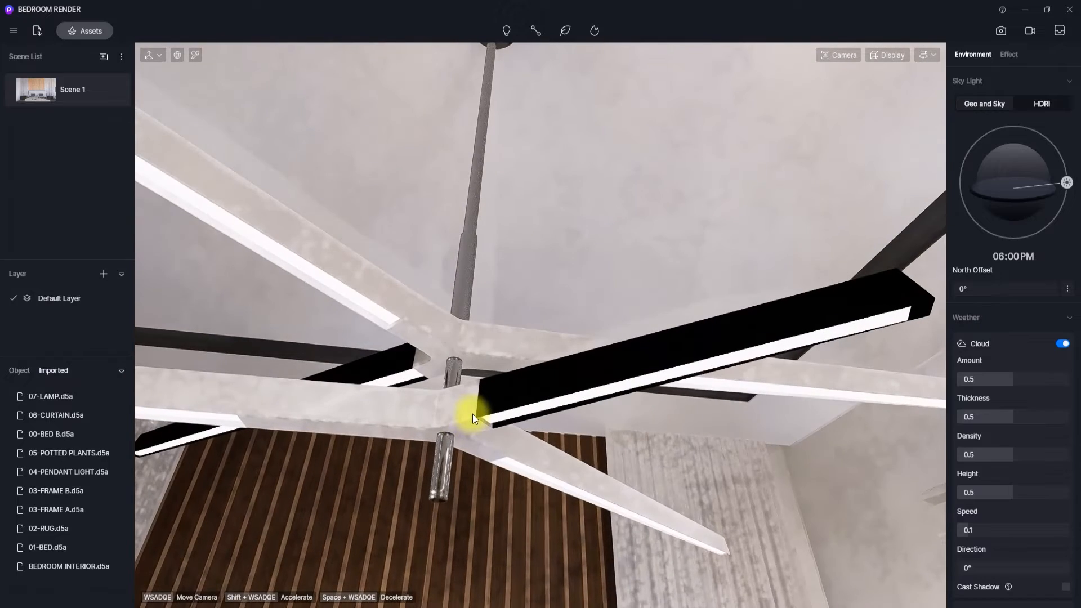
Step: Enable Triplanar on the arm's Rusty Brass material, with metallic 0.67 and UV stretch 3.09 in X and Y
{"action": "left_click", "coordinate": [546, 375]}
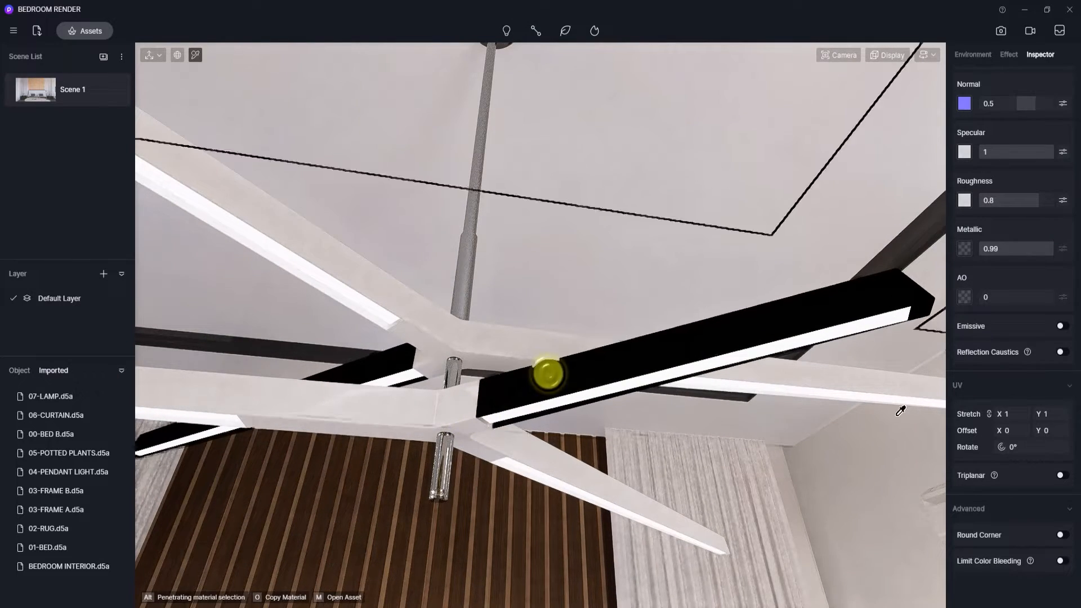
{"action": "left_click", "coordinate": [1064, 475]}
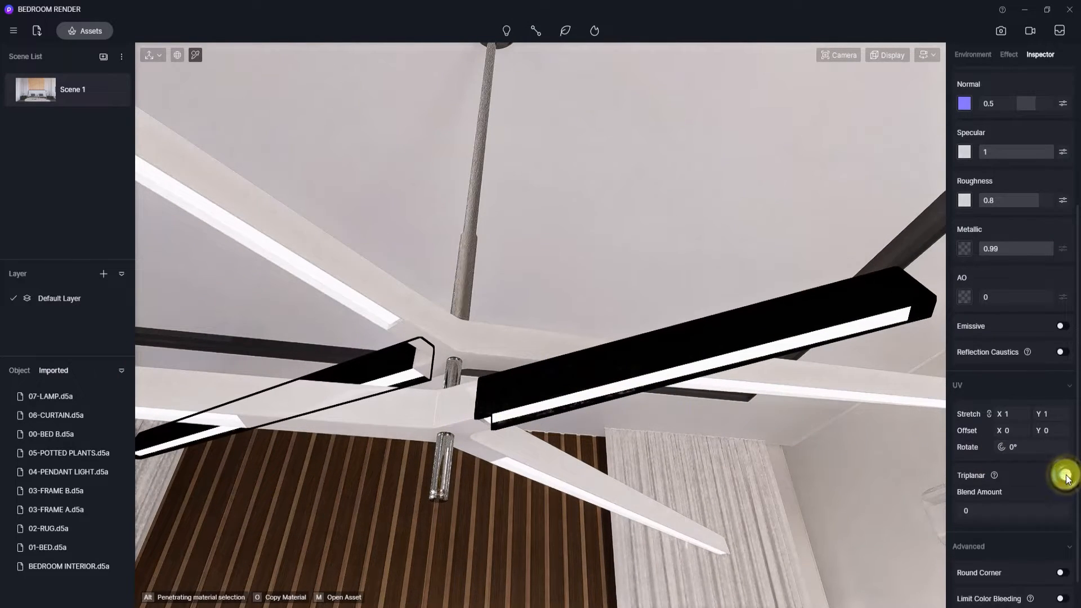
{"action": "left_click_drag", "start_coordinate": [1043, 251], "coordinate": [1029, 250]}
{"action": "right_click_drag", "start_coordinate": [856, 362], "coordinate": [857, 297]}
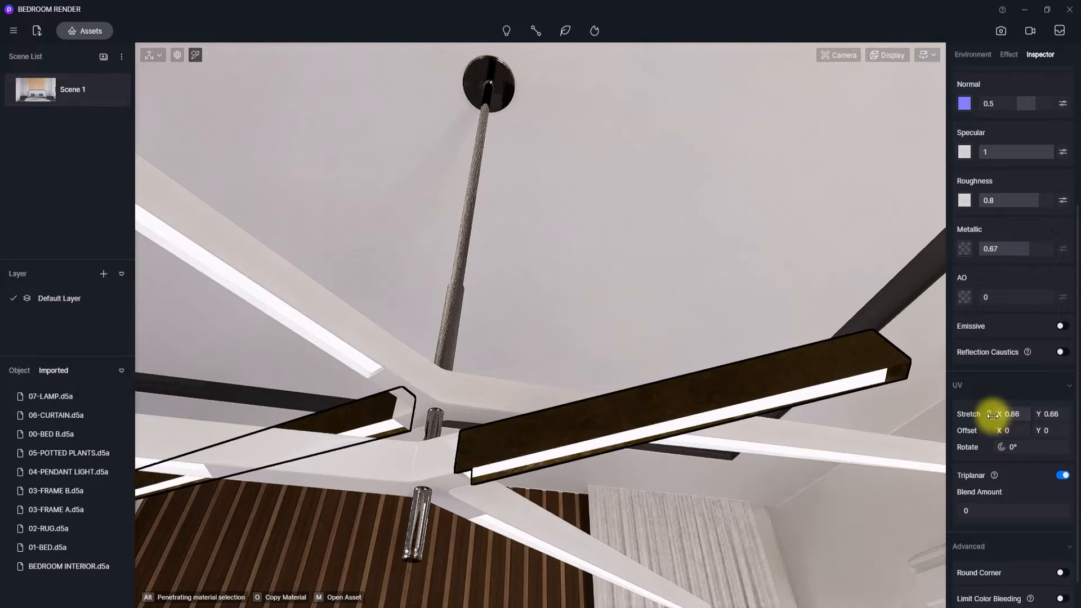
{"action": "left_click_drag", "start_coordinate": [982, 416], "coordinate": [1046, 417]}
Step: Inspect the brass arm's texture from near and far and compare it with the fixture's reference photo
{"action": "scroll", "coordinate": [632, 391], "scroll_direction": "down", "scroll_amount": 5}
{"action": "scroll", "coordinate": [737, 294], "scroll_direction": "up", "scroll_amount": 8}
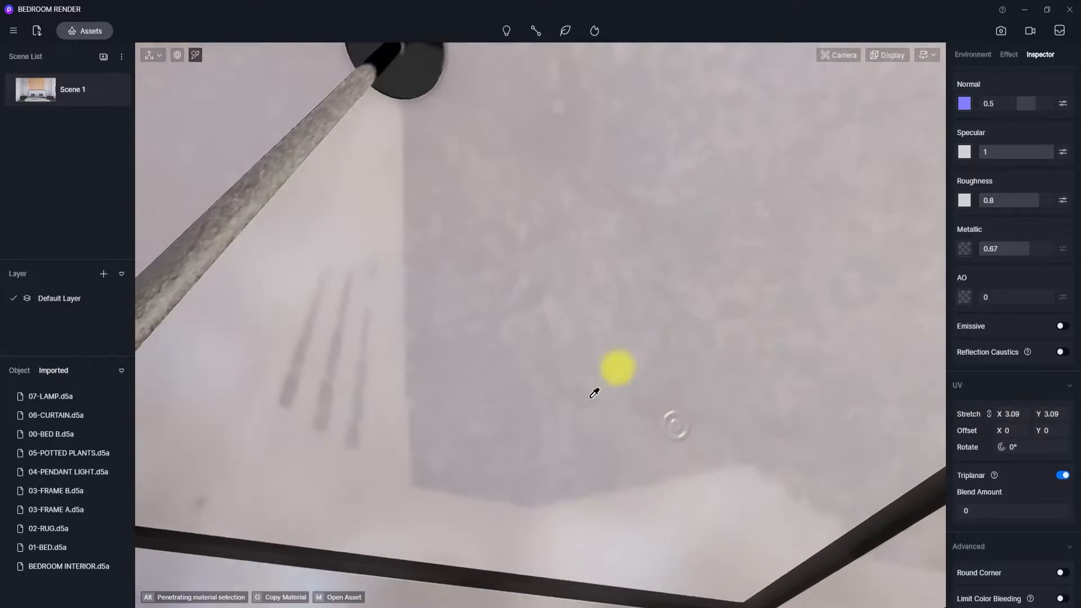
{"action": "right_click_drag", "start_coordinate": [594, 393], "coordinate": [275, 581]}
{"action": "scroll", "coordinate": [563, 431], "scroll_direction": "down", "scroll_amount": 5}
{"action": "scroll", "coordinate": [563, 439], "scroll_direction": "up", "scroll_amount": 5}
{"action": "right_click_drag", "start_coordinate": [425, 514], "coordinate": [550, 521]}
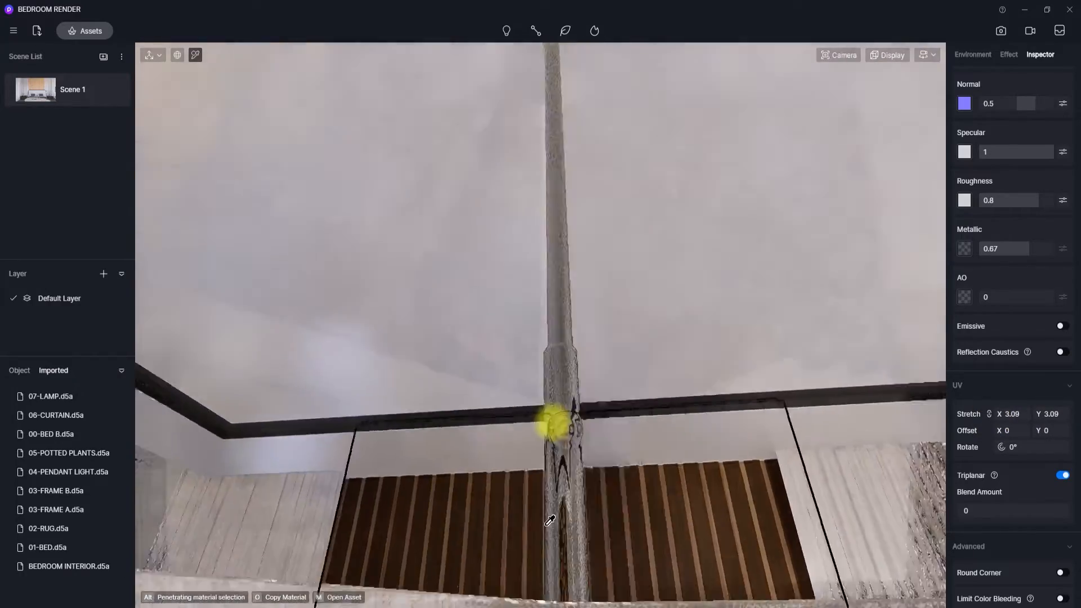
{"action": "scroll", "coordinate": [589, 396], "scroll_direction": "down", "scroll_amount": 5}
{"action": "scroll", "coordinate": [589, 396], "scroll_direction": "up", "scroll_amount": 6}
{"action": "right_click_drag", "start_coordinate": [632, 441], "coordinate": [573, 316]}
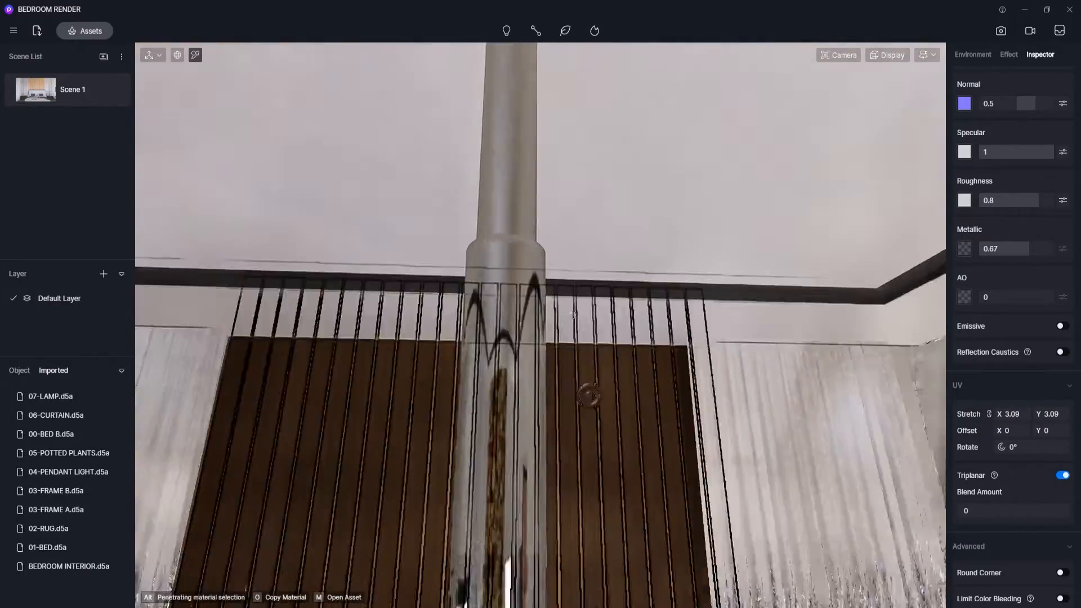
{"action": "scroll", "coordinate": [573, 316], "scroll_direction": "down", "scroll_amount": 6}
{"action": "scroll", "coordinate": [489, 384], "scroll_direction": "up", "scroll_amount": 6}
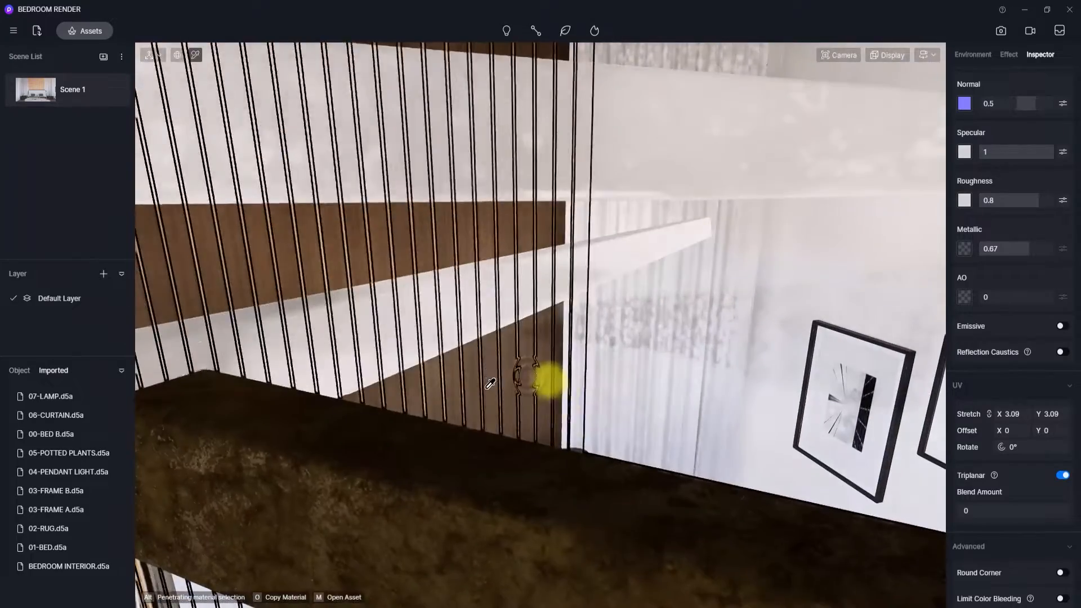
{"action": "scroll", "coordinate": [490, 384], "scroll_direction": "down", "scroll_amount": 6}
{"action": "scroll", "coordinate": [507, 444], "scroll_direction": "up", "scroll_amount": 6}
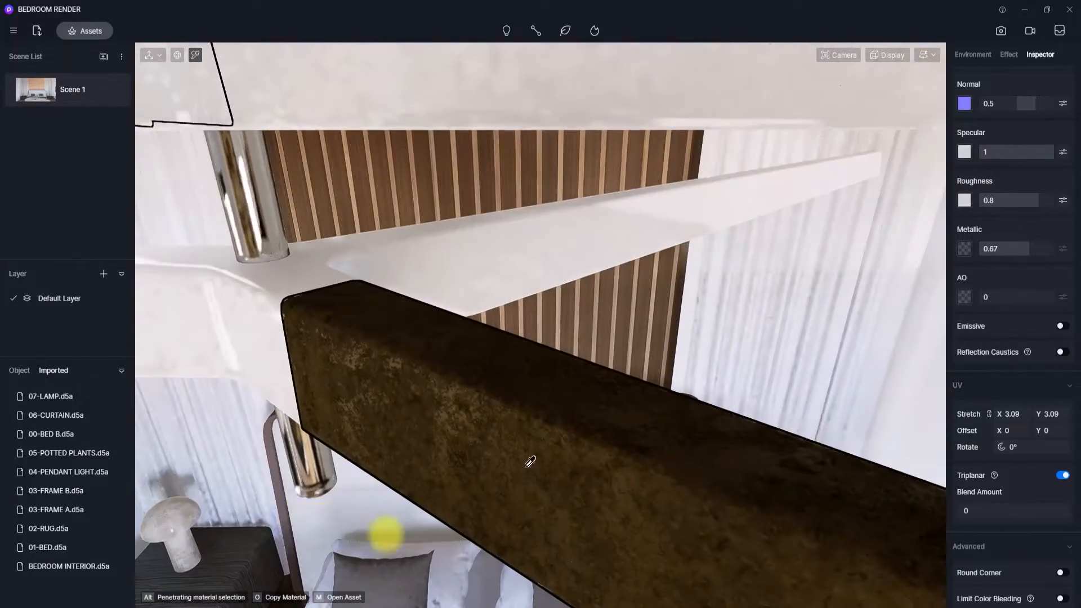
{"action": "key", "text": "alt+Tab"}
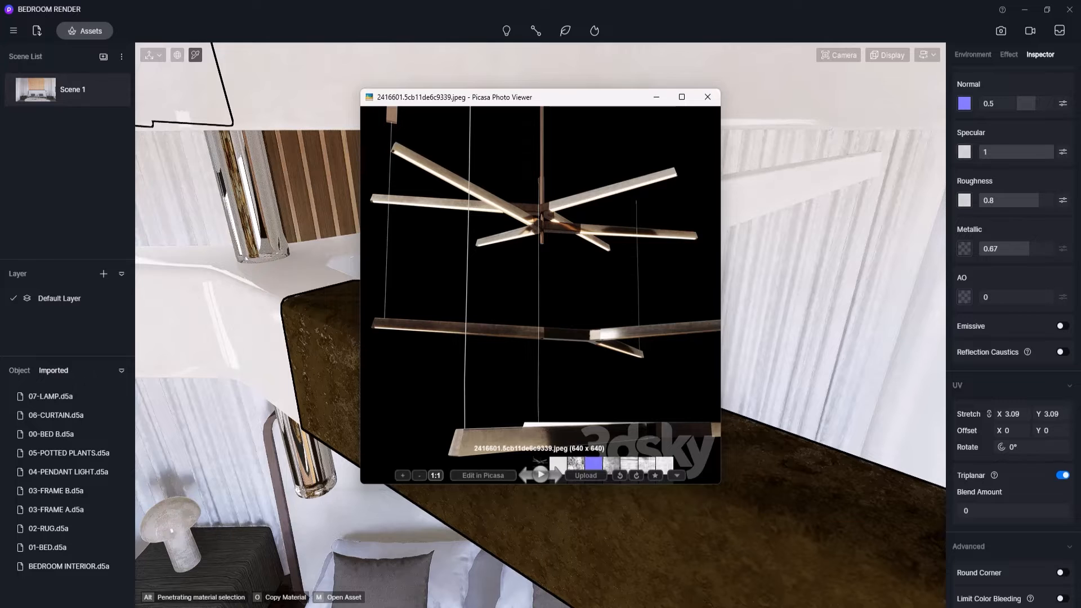
{"action": "left_click", "coordinate": [707, 97]}
Step: Replace the pendant arm's material with Brushed Metal from the Metal library and check it from near and far
{"action": "left_click", "coordinate": [95, 28]}
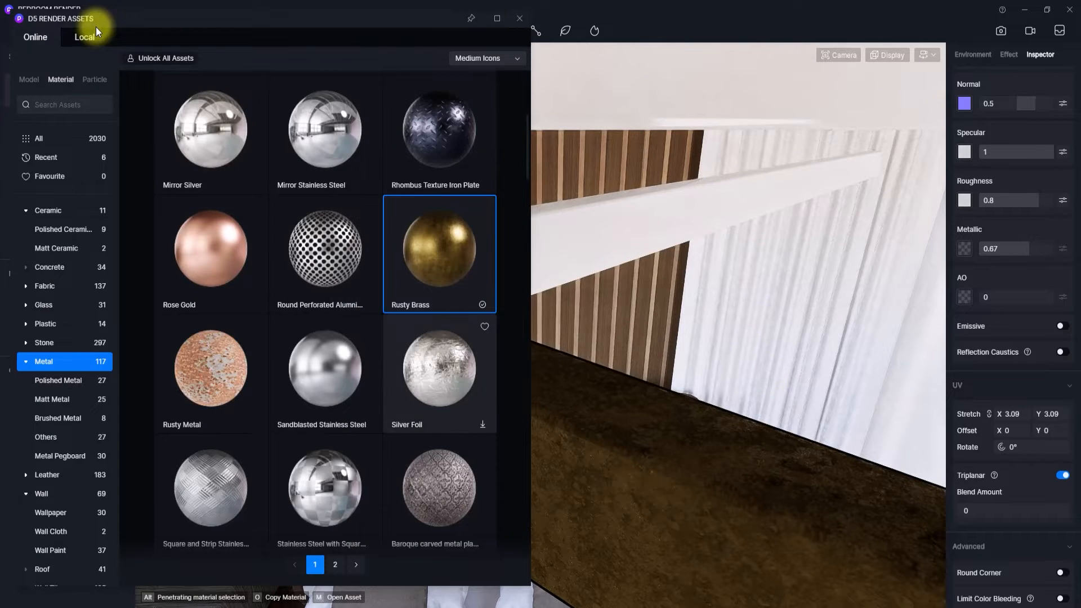
{"action": "scroll", "coordinate": [390, 376], "scroll_direction": "down", "scroll_amount": 6}
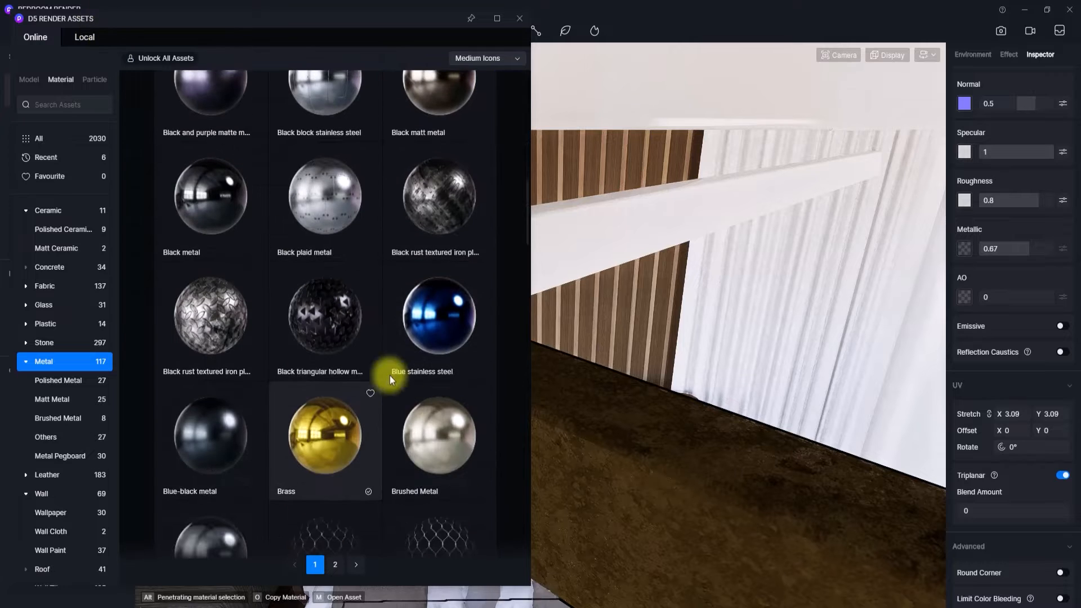
{"action": "left_click", "coordinate": [451, 448]}
{"action": "mouse_move", "coordinate": [433, 275]}
{"action": "left_mouse_down"}
{"action": "mouse_move", "coordinate": [584, 389]}
{"action": "mouse_move", "coordinate": [613, 459]}
{"action": "mouse_move", "coordinate": [611, 448]}
{"action": "left_mouse_up"}
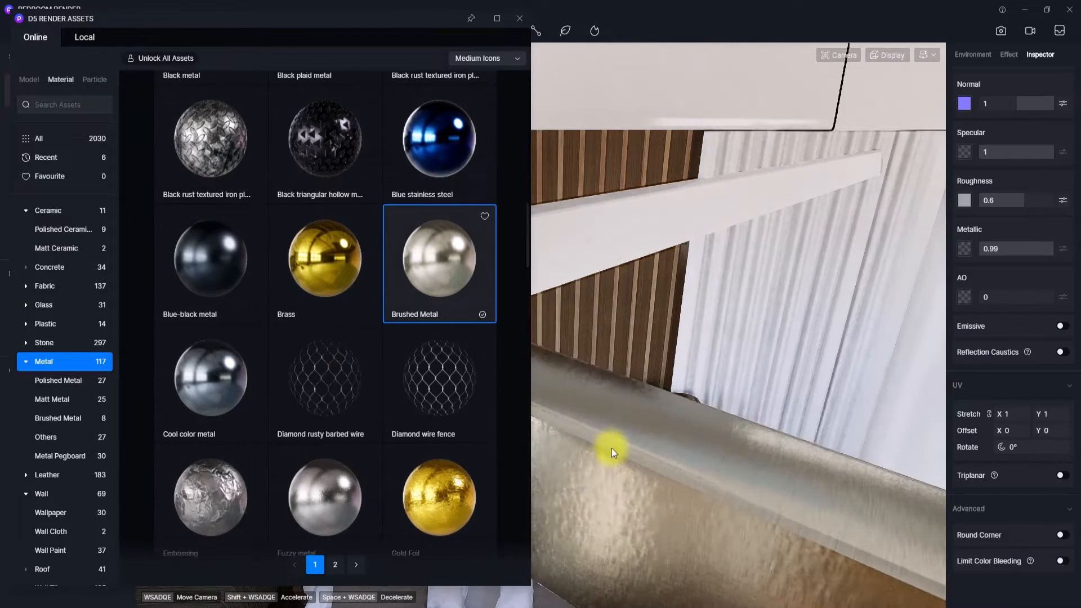
{"action": "left_click", "coordinate": [517, 19]}
{"action": "scroll", "coordinate": [607, 416], "scroll_direction": "down", "scroll_amount": 5}
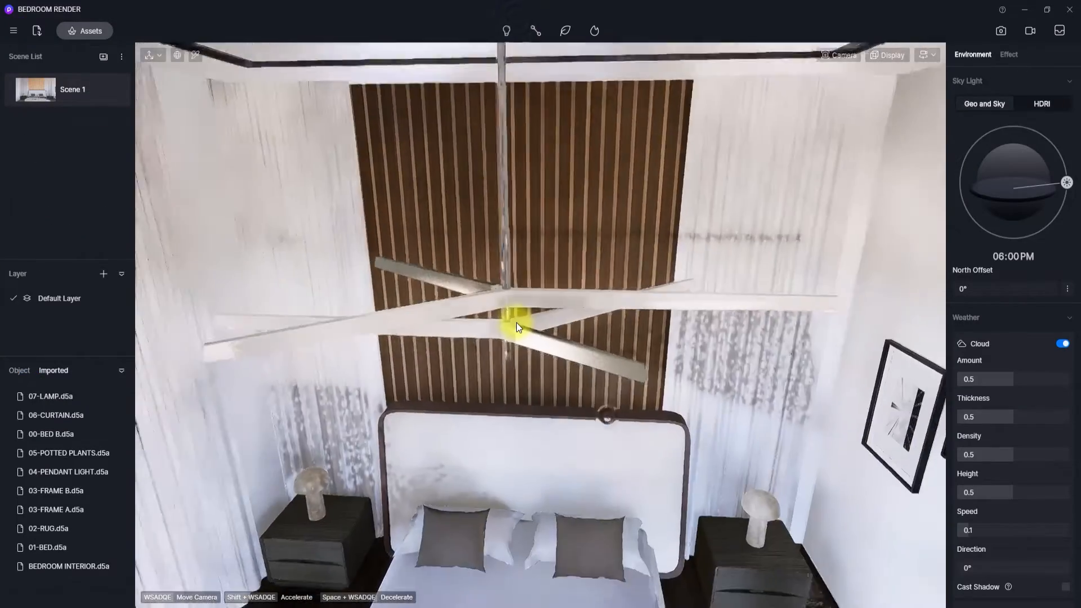
{"action": "scroll", "coordinate": [516, 326], "scroll_direction": "up", "scroll_amount": 5}
{"action": "scroll", "coordinate": [532, 396], "scroll_direction": "up", "scroll_amount": 1}
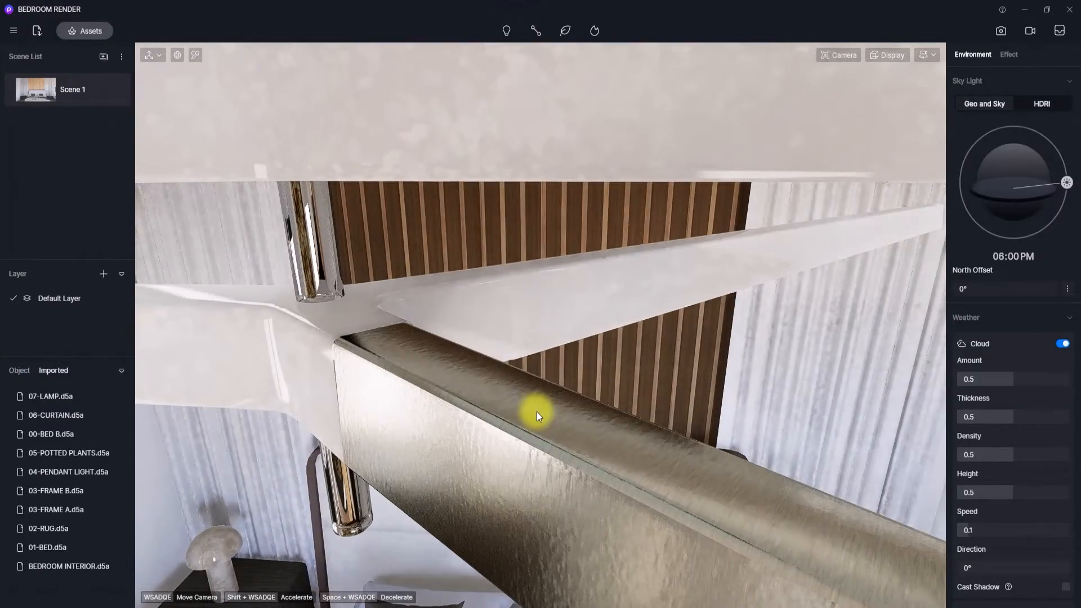
Step: Set the metallic value of the pendant arm's Brushed Metal material to 0.77
{"action": "key", "text": "i"}
{"action": "left_click", "coordinate": [573, 451]}
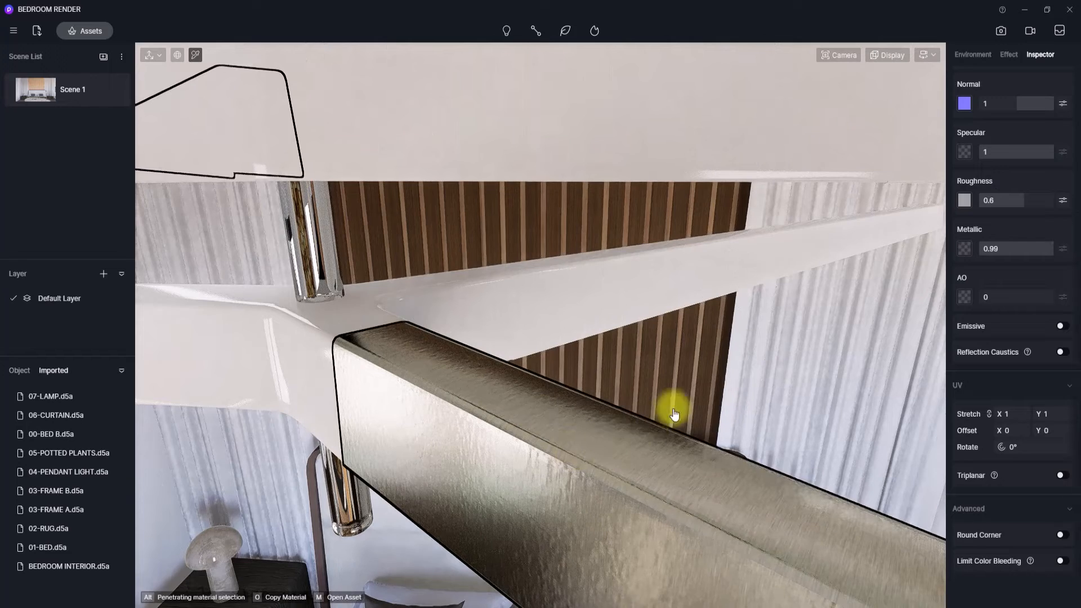
{"action": "left_click_drag", "start_coordinate": [1049, 246], "coordinate": [1036, 245]}
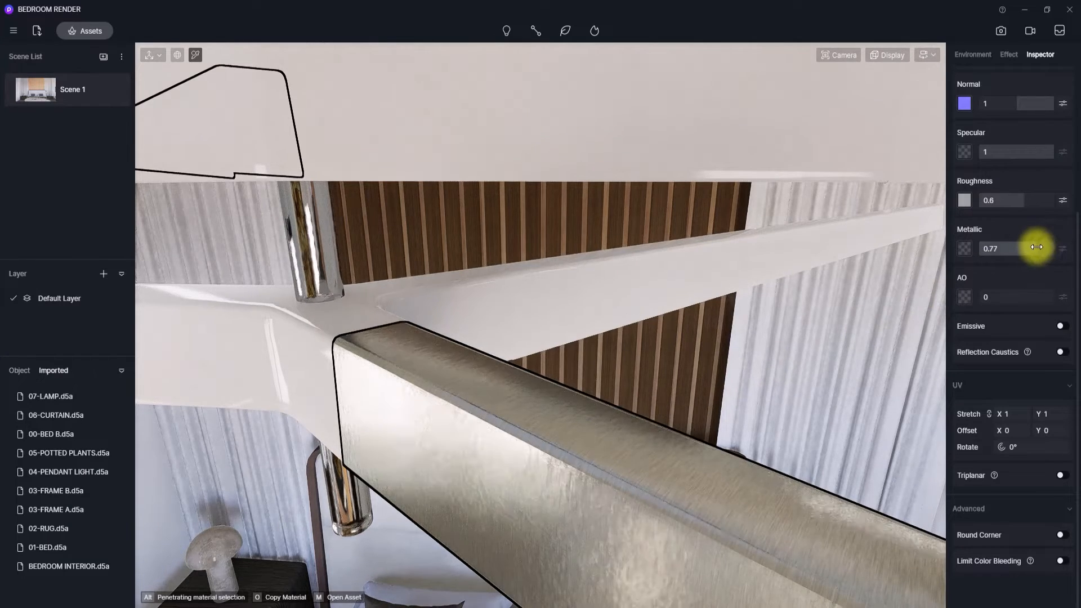
Step: Give the pendant arm's Brushed Metal a soft gold base color of about H 43, S 37, V 79
{"action": "scroll", "coordinate": [1028, 230], "scroll_direction": "up", "scroll_amount": 1}
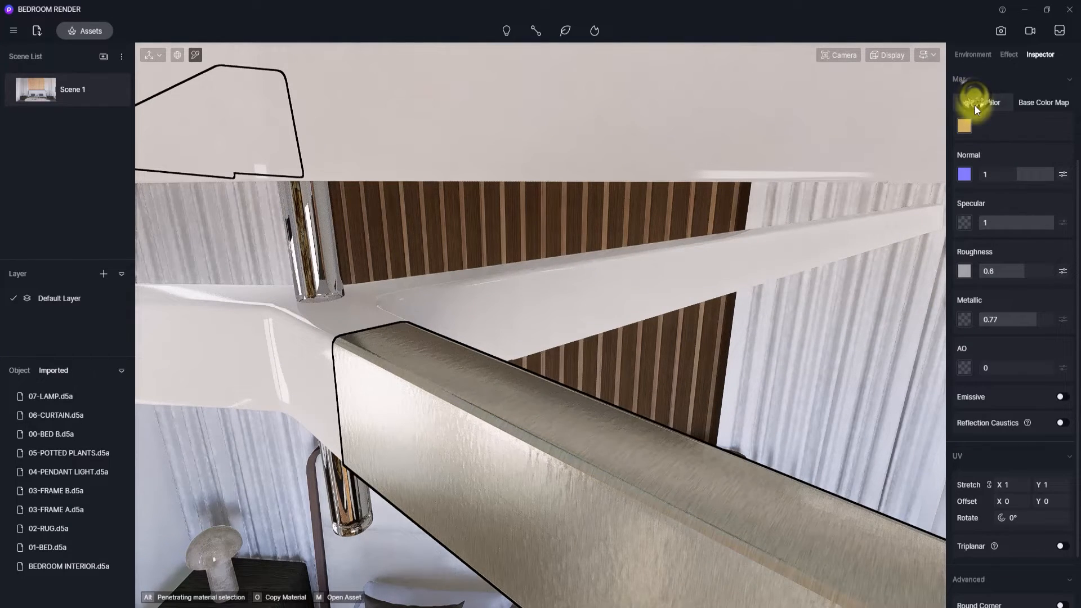
{"action": "left_click", "coordinate": [964, 126]}
{"action": "left_click", "coordinate": [1022, 175]}
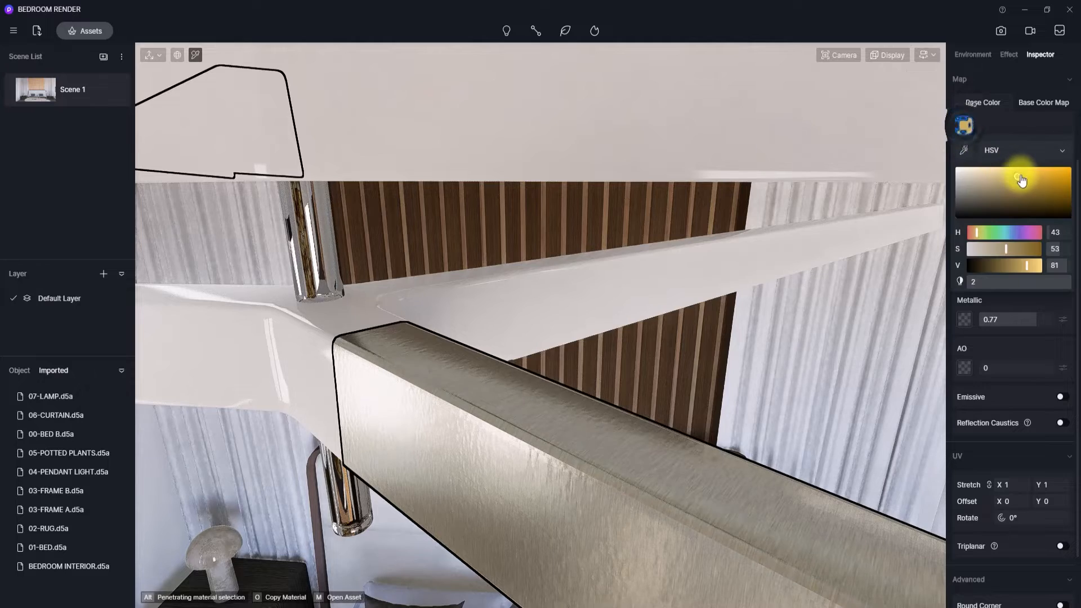
{"action": "left_click_drag", "start_coordinate": [1016, 181], "coordinate": [1002, 181]}
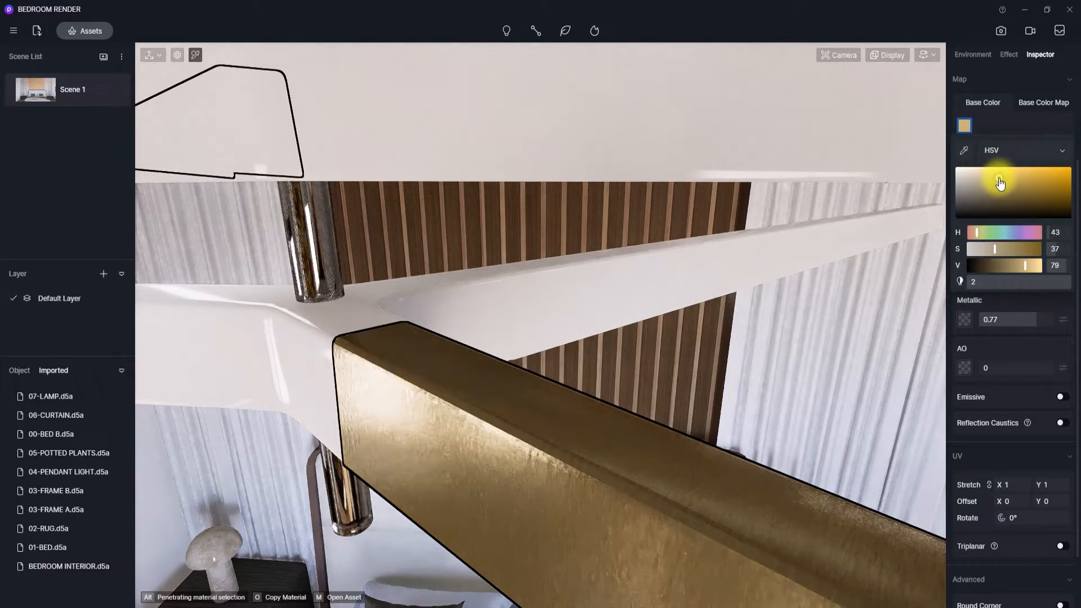
{"action": "left_click", "coordinate": [1030, 133]}
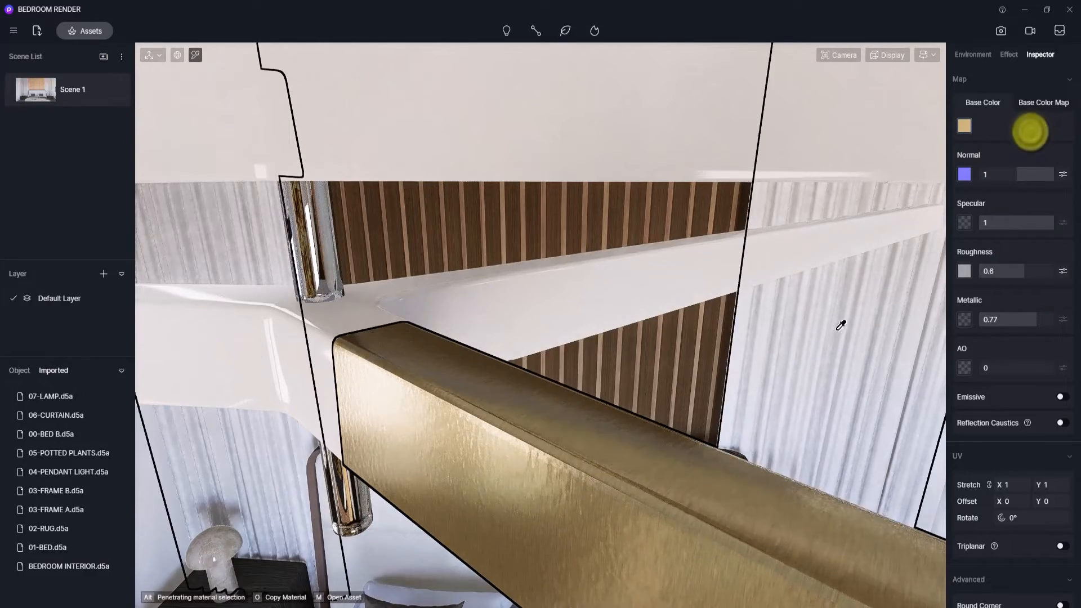
Step: Enable Round Corner for the pendant arm's Brushed Metal material and check the arm's edges up close
{"action": "scroll", "coordinate": [640, 393], "scroll_direction": "down", "scroll_amount": 5}
{"action": "scroll", "coordinate": [1033, 160], "scroll_direction": "down", "scroll_amount": 2}
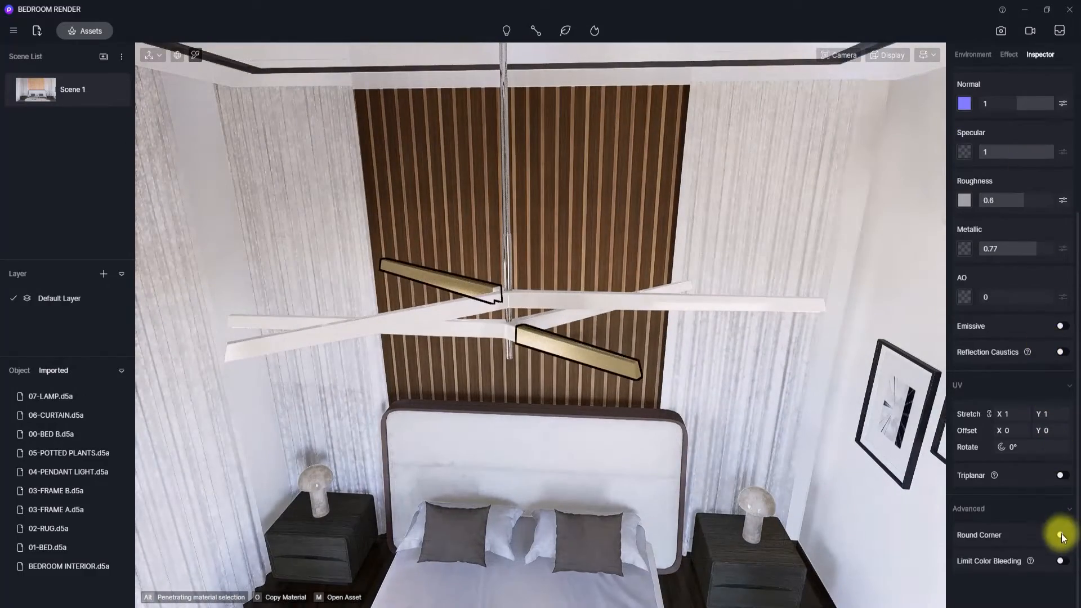
{"action": "scroll", "coordinate": [525, 369], "scroll_direction": "up", "scroll_amount": 5}
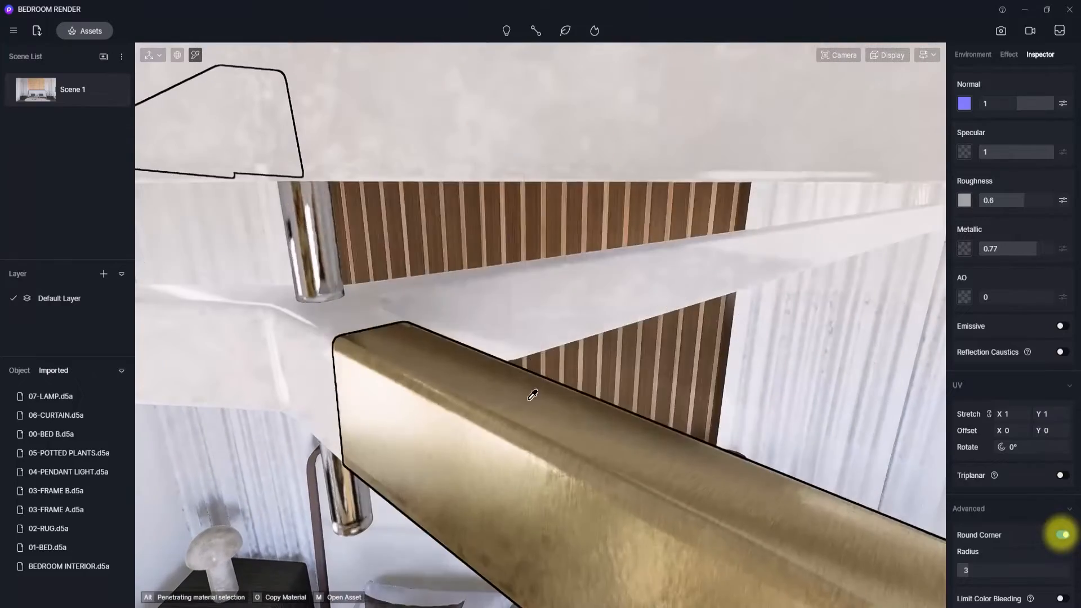
Step: Mute the pendant arm's Brushed Metal base color to about H 43, S 21, V 62, checking it from near and far
{"action": "scroll", "coordinate": [1037, 462], "scroll_direction": "up", "scroll_amount": 3}
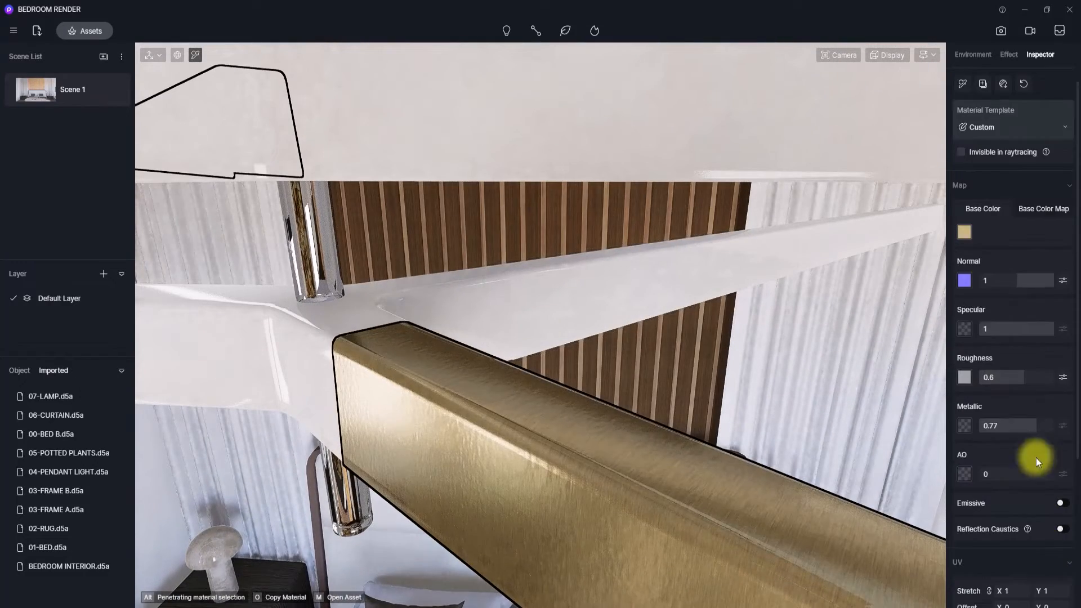
{"action": "left_click", "coordinate": [962, 237]}
{"action": "left_click", "coordinate": [989, 295]}
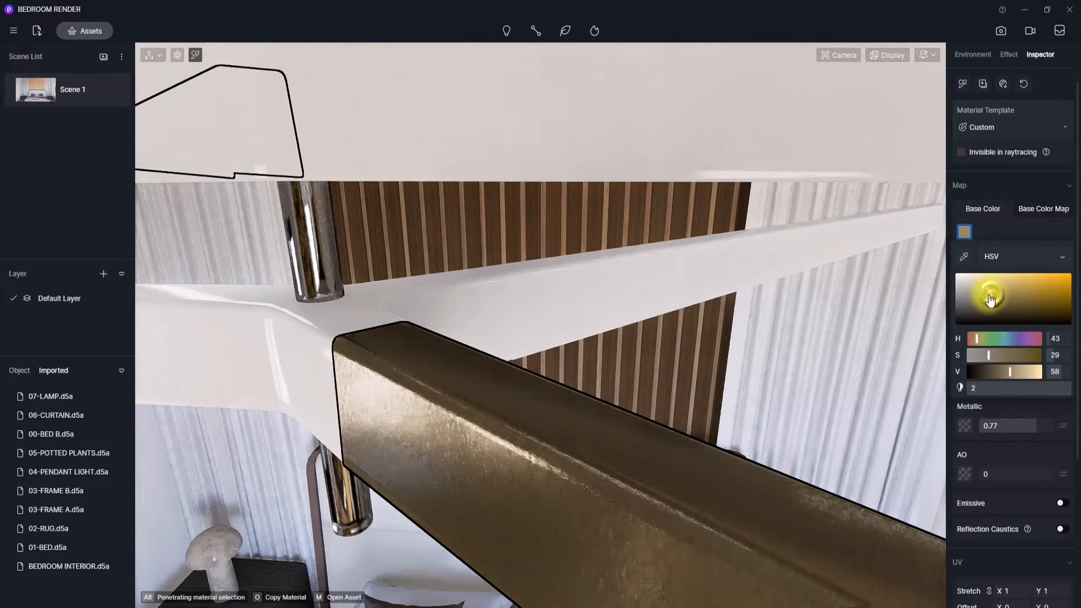
{"action": "left_click", "coordinate": [982, 293]}
{"action": "scroll", "coordinate": [563, 355], "scroll_direction": "down", "scroll_amount": 5}
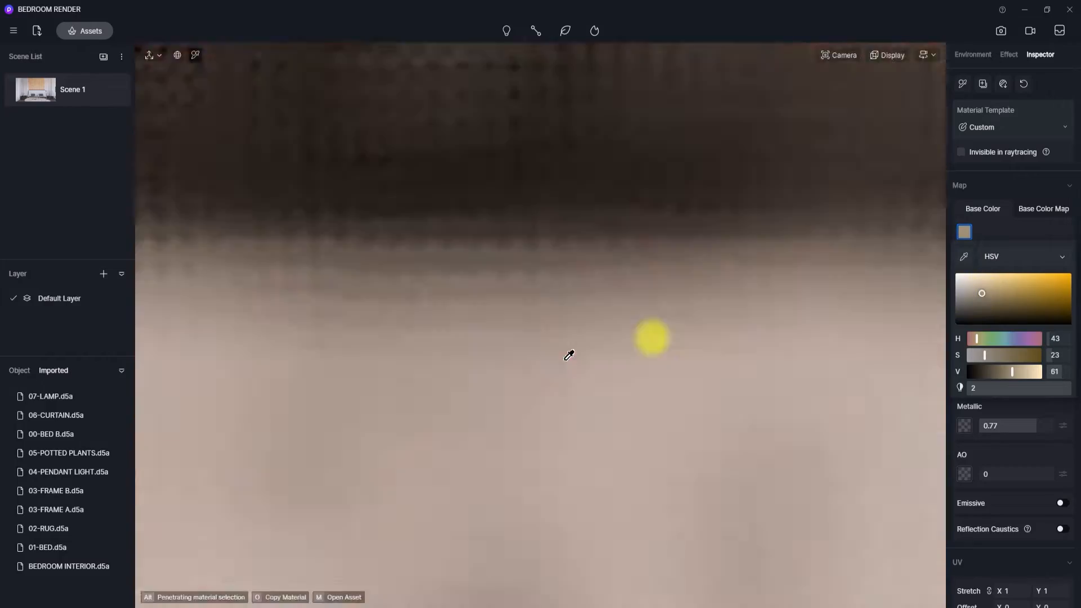
{"action": "scroll", "coordinate": [524, 360], "scroll_direction": "up", "scroll_amount": 8}
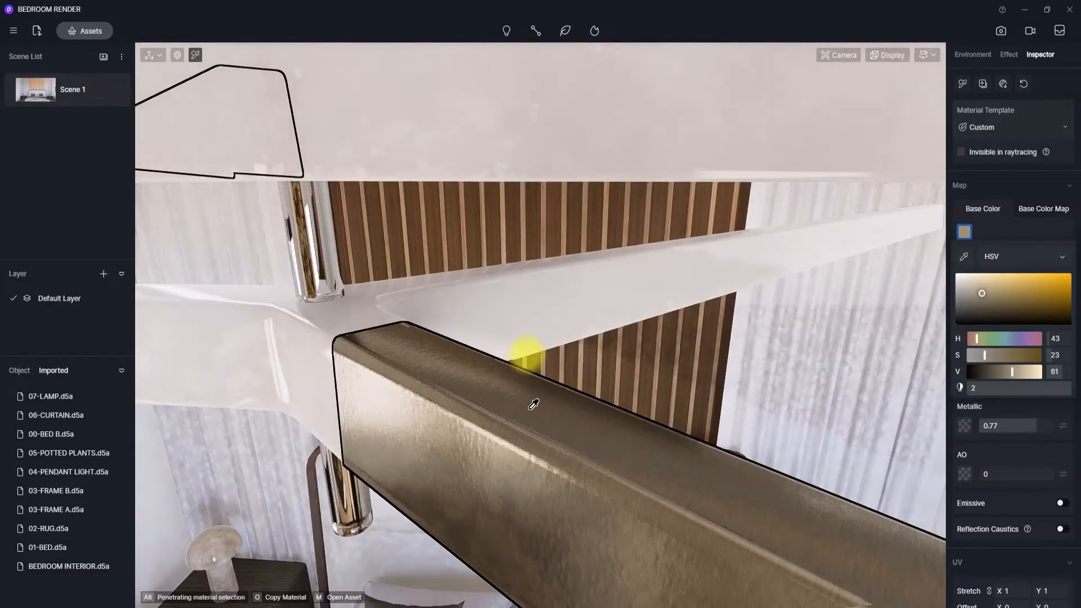
{"action": "scroll", "coordinate": [531, 403], "scroll_direction": "down", "scroll_amount": 5}
{"action": "scroll", "coordinate": [528, 353], "scroll_direction": "up", "scroll_amount": 4}
{"action": "left_click", "coordinate": [536, 343]}
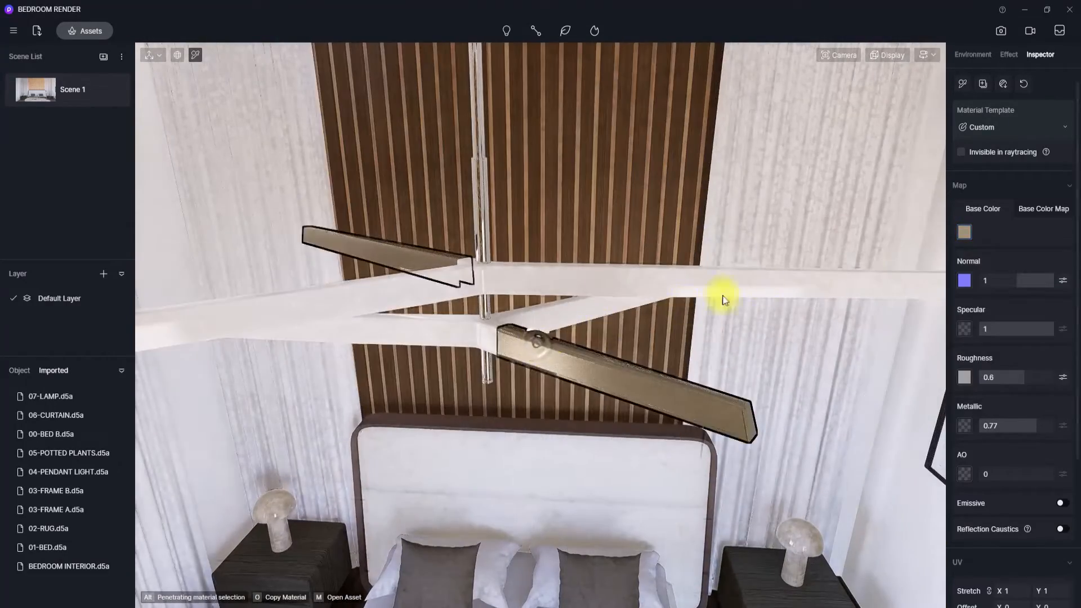
{"action": "left_click", "coordinate": [960, 232]}
{"action": "left_click", "coordinate": [975, 297]}
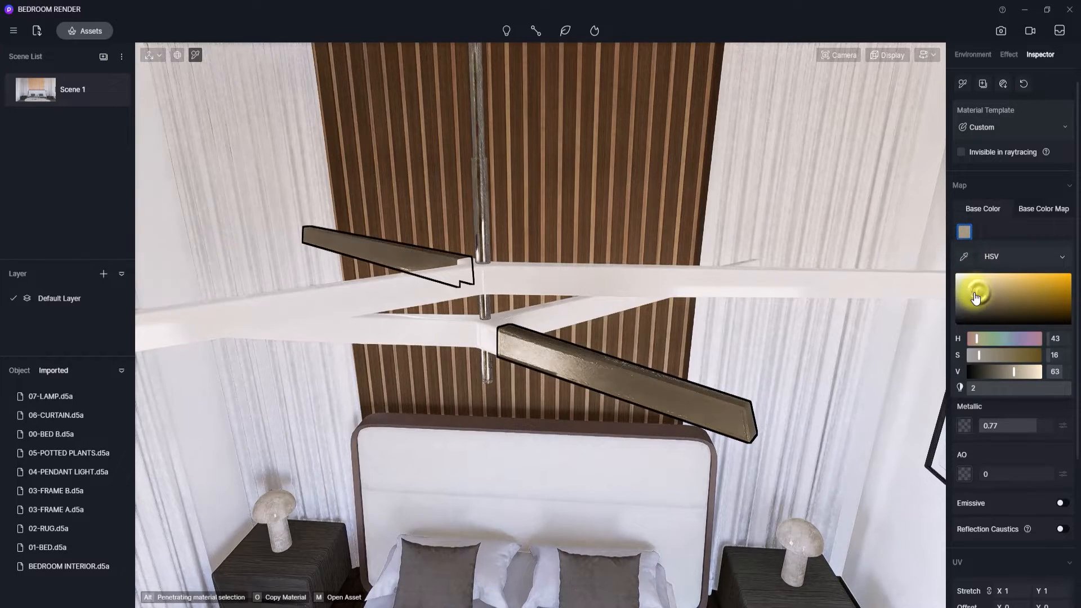
{"action": "left_click_drag", "start_coordinate": [975, 296], "coordinate": [981, 297]}
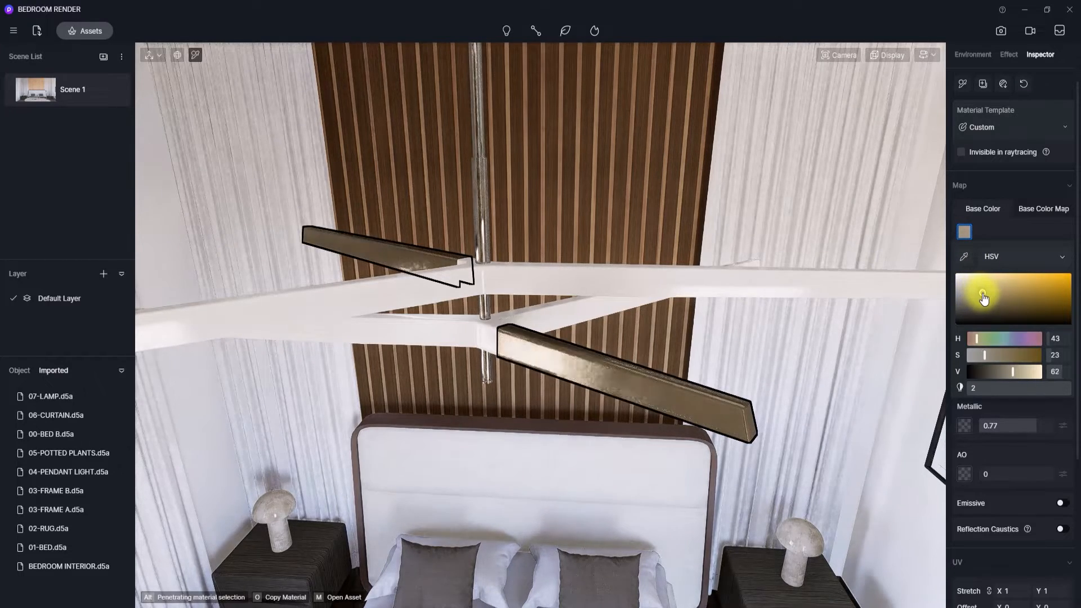
{"action": "scroll", "coordinate": [495, 339], "scroll_direction": "up", "scroll_amount": 5}
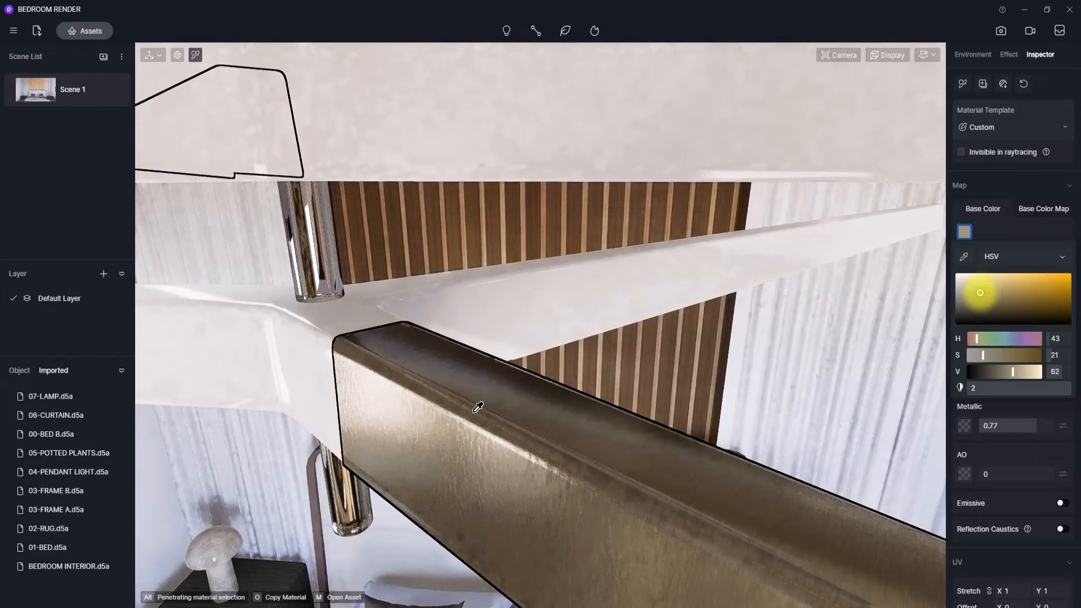
{"action": "scroll", "coordinate": [476, 409], "scroll_direction": "down", "scroll_amount": 5}
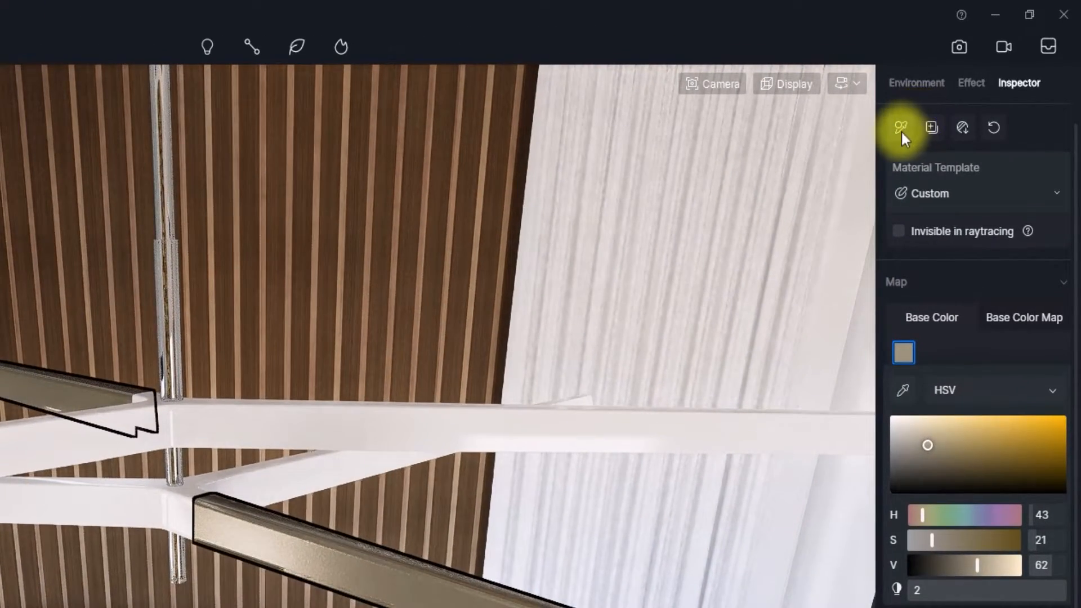
Step: Copy the finished Brushed Metal material onto the remaining white arms of the pendant light
{"action": "left_click", "coordinate": [901, 132]}
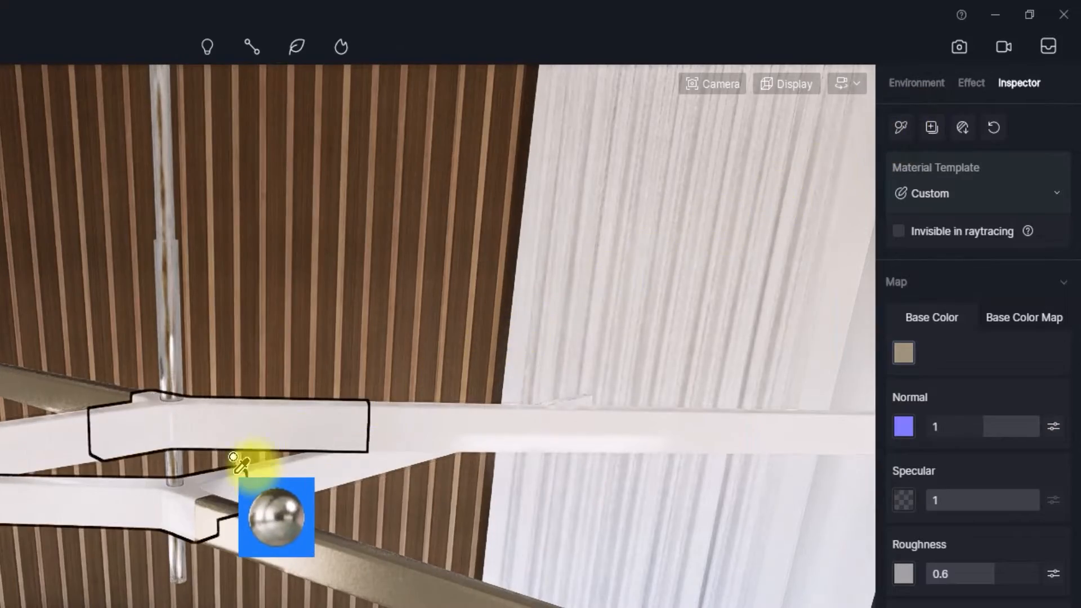
{"action": "left_click", "coordinate": [306, 472]}
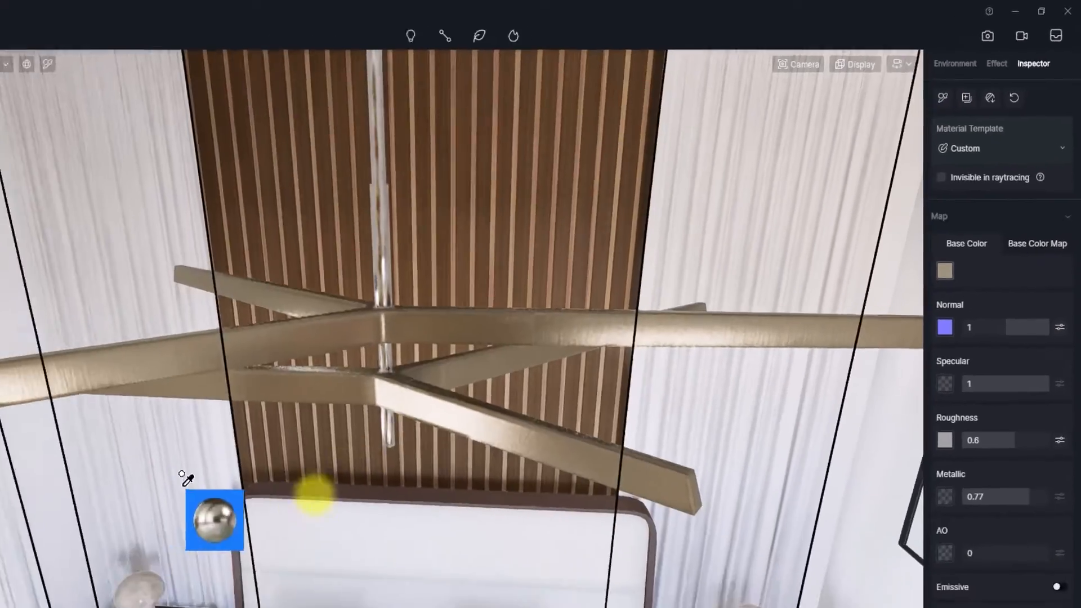
{"action": "key", "text": "Escape"}
Step: Examine the pendant light from below, closing in on the light strips along its arms
{"action": "right_click_drag", "start_coordinate": [315, 496], "coordinate": [289, 4]}
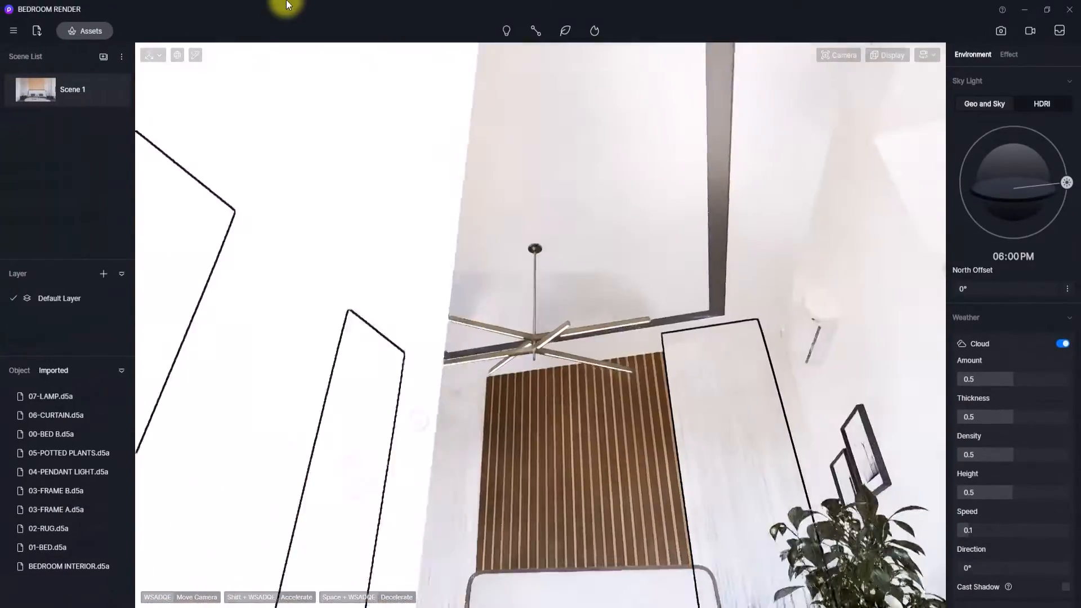
{"action": "key", "text": "w"}
{"action": "scroll", "coordinate": [434, 256], "scroll_direction": "up", "scroll_amount": 3}
{"action": "scroll", "coordinate": [512, 391], "scroll_direction": "down", "scroll_amount": 5}
{"action": "scroll", "coordinate": [512, 391], "scroll_direction": "up", "scroll_amount": 4}
{"action": "right_click_drag", "start_coordinate": [512, 391], "coordinate": [488, 125]}
{"action": "scroll", "coordinate": [494, 297], "scroll_direction": "up", "scroll_amount": 4}
{"action": "scroll", "coordinate": [495, 297], "scroll_direction": "down", "scroll_amount": 4}
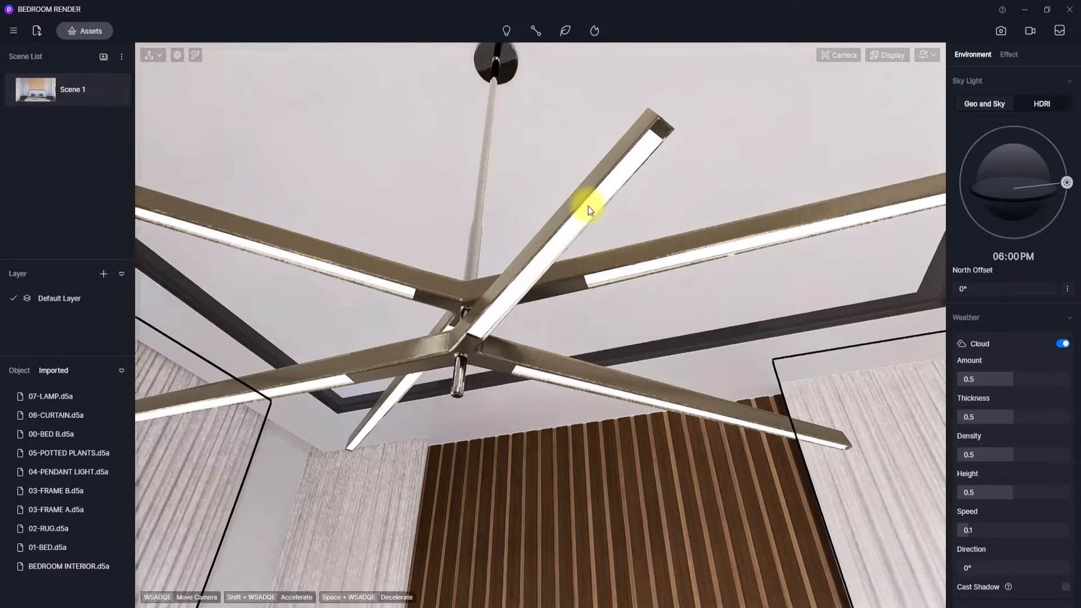
{"action": "right_click_drag", "start_coordinate": [587, 205], "coordinate": [633, 264]}
{"action": "left_click", "coordinate": [934, 55]}
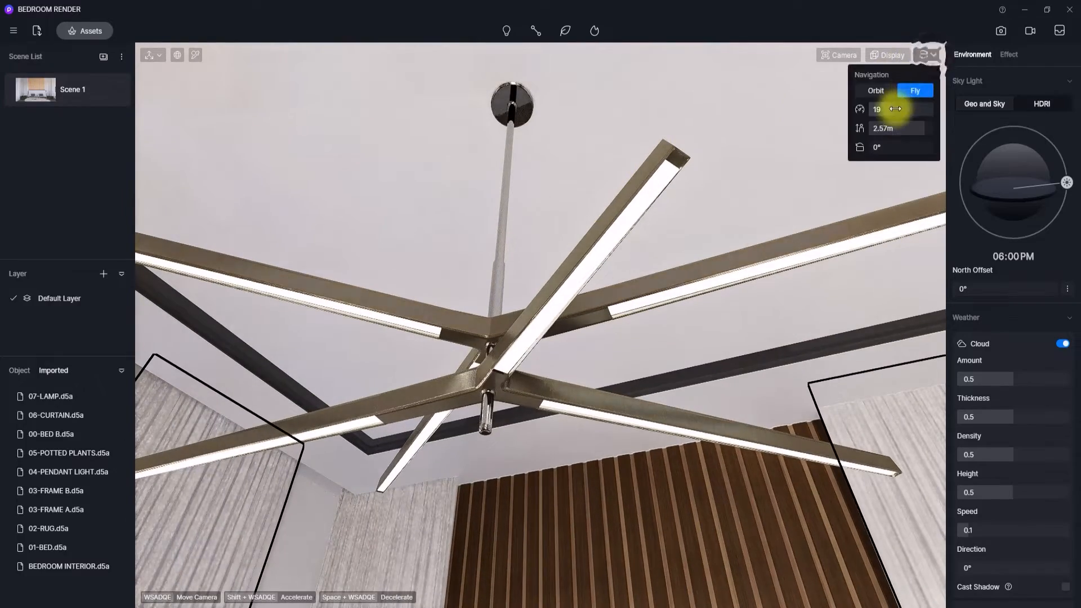
{"action": "key", "text": "s"}
{"action": "right_click_drag", "start_coordinate": [796, 292], "coordinate": [704, 169]}
{"action": "key", "text": "w"}
{"action": "right_click_drag", "start_coordinate": [633, 367], "coordinate": [813, 554]}
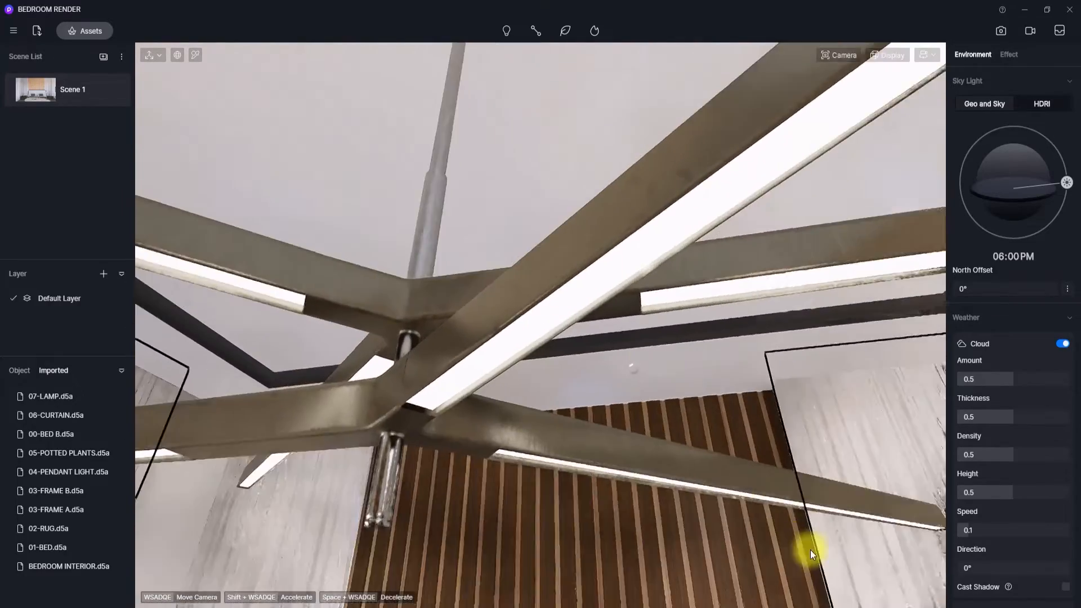
{"action": "right_click_drag", "start_coordinate": [552, 326], "coordinate": [415, 343]}
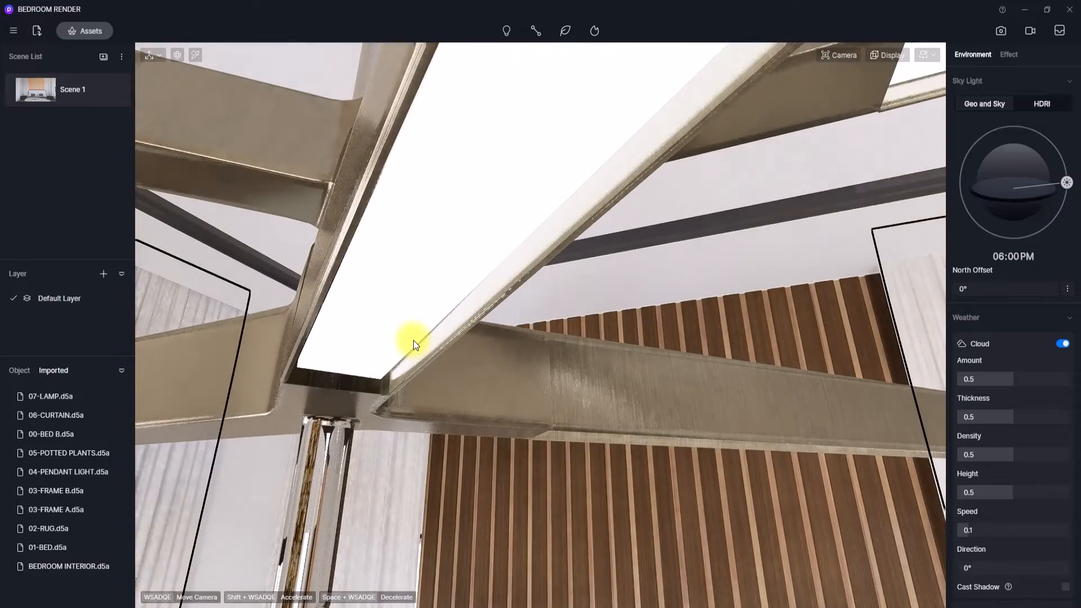
Step: Set the emissive intensity of the pendant's white light strip material to 30
{"action": "left_click", "coordinate": [413, 340]}
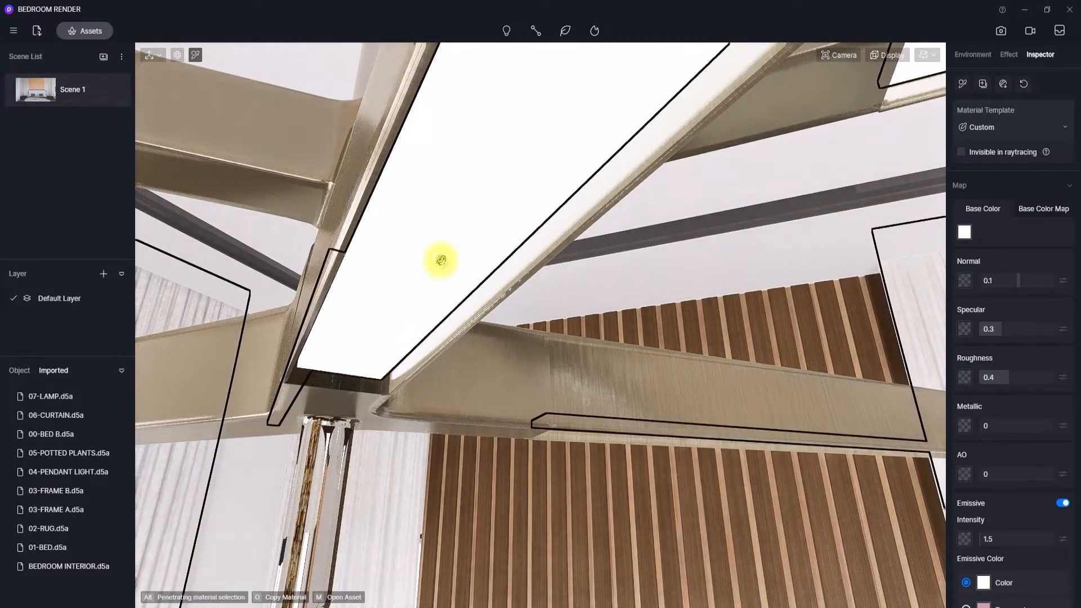
{"action": "left_click", "coordinate": [440, 260]}
{"action": "scroll", "coordinate": [931, 481], "scroll_direction": "down", "scroll_amount": 2}
{"action": "scroll", "coordinate": [974, 480], "scroll_direction": "down", "scroll_amount": 2}
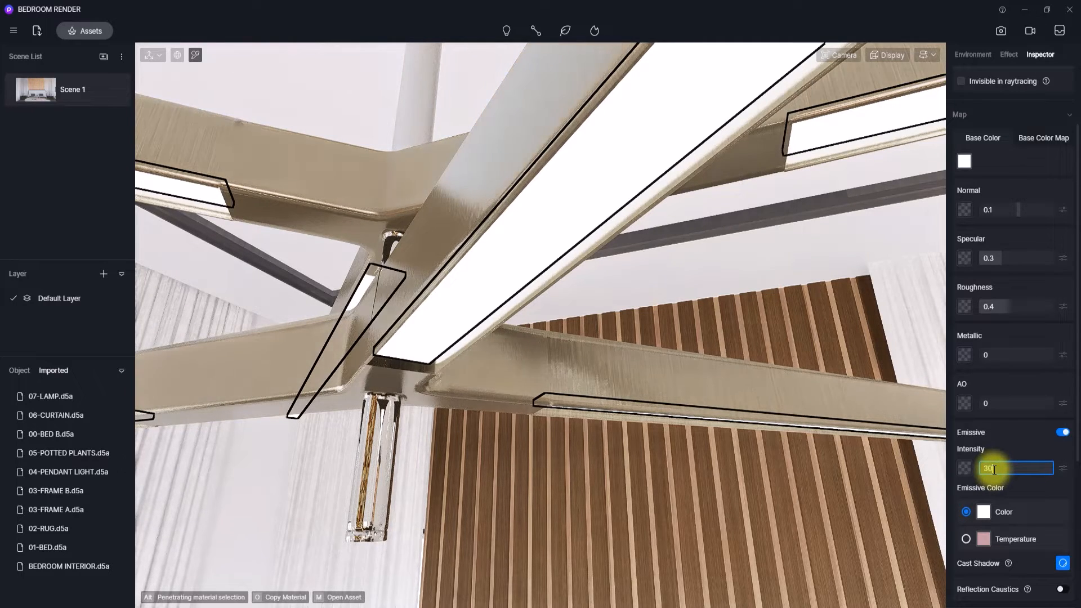
{"action": "key", "text": "Return"}
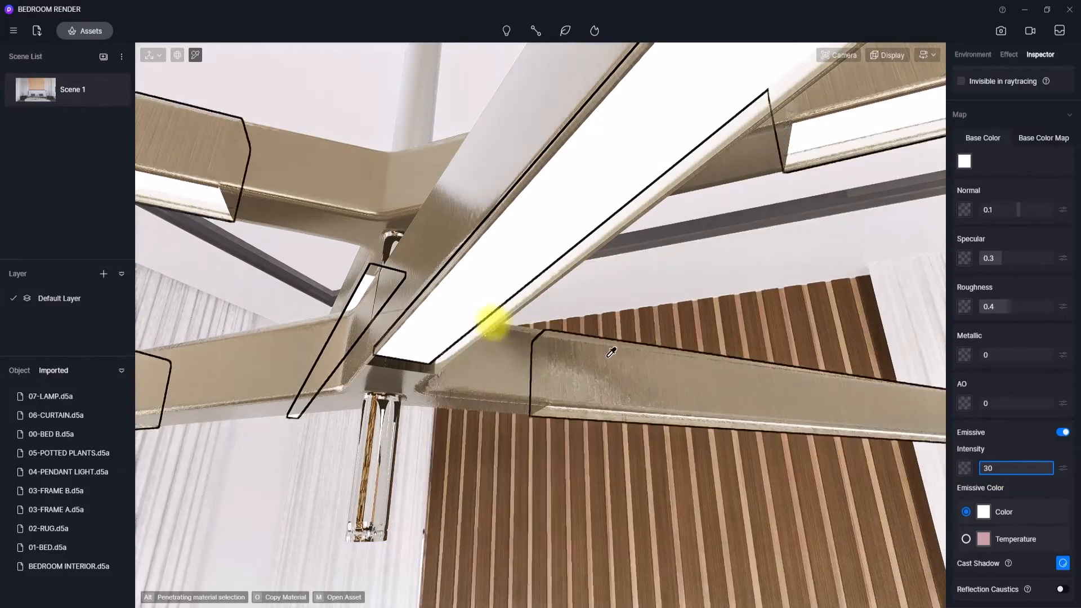
{"action": "scroll", "coordinate": [478, 318], "scroll_direction": "down", "scroll_amount": 10}
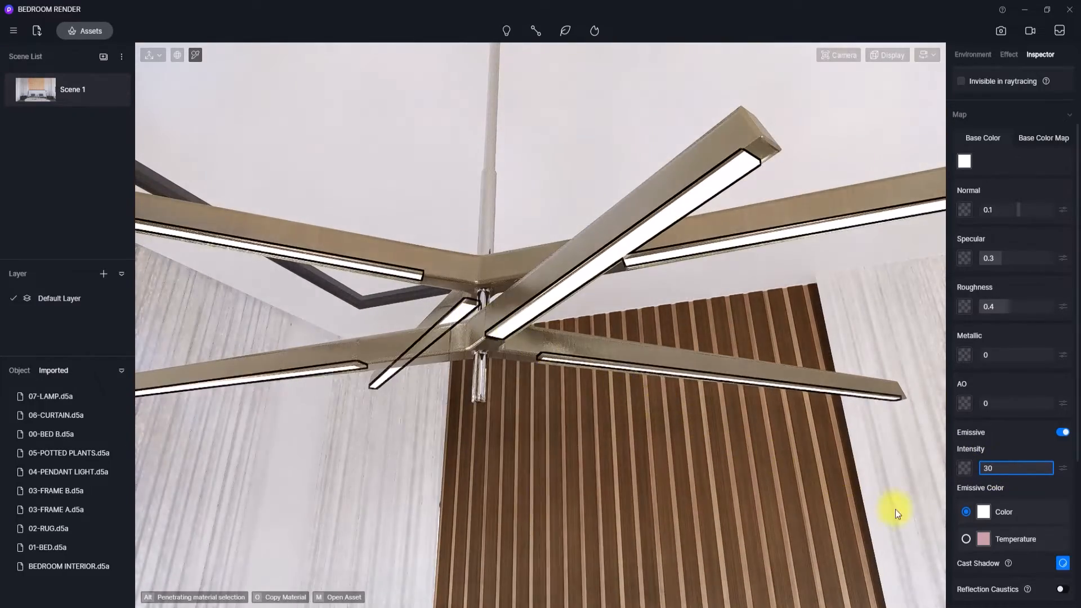
Step: Switch the light strips' emissive color to Temperature and set it to 4400
{"action": "left_click", "coordinate": [966, 538]}
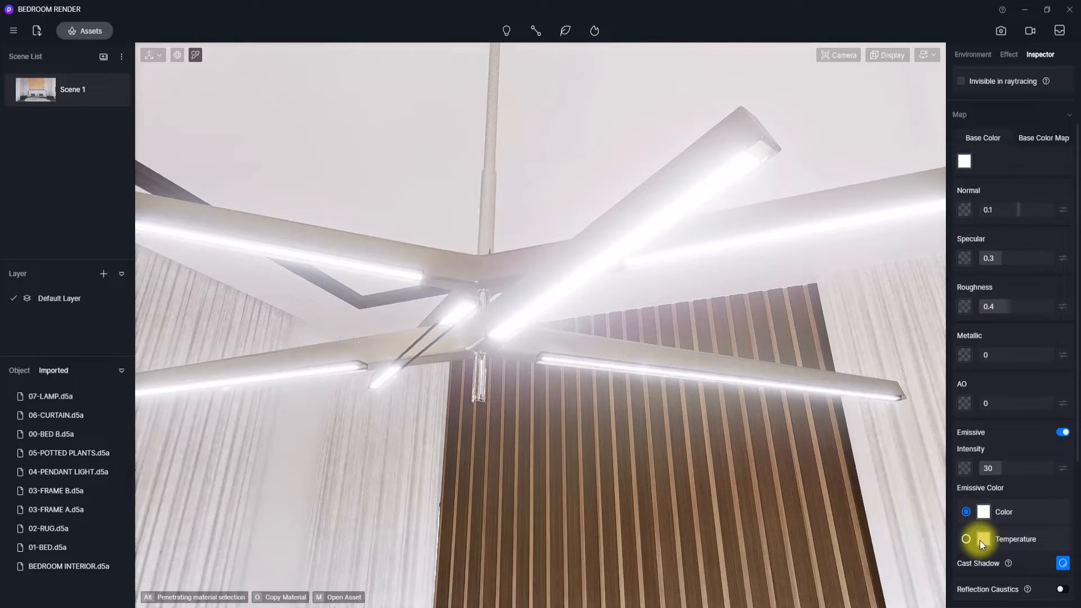
{"action": "left_click", "coordinate": [967, 539]}
{"action": "left_click", "coordinate": [981, 559]}
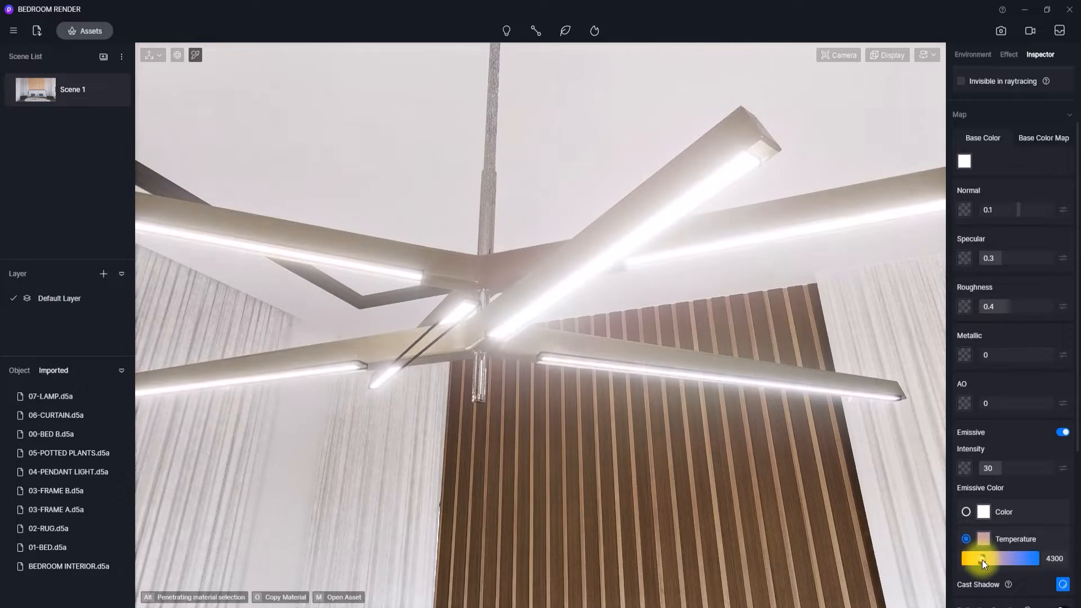
{"action": "left_click_drag", "start_coordinate": [981, 559], "coordinate": [983, 559]}
Step: Return to the saved Scene 1 view and save the project
{"action": "left_click", "coordinate": [31, 94]}
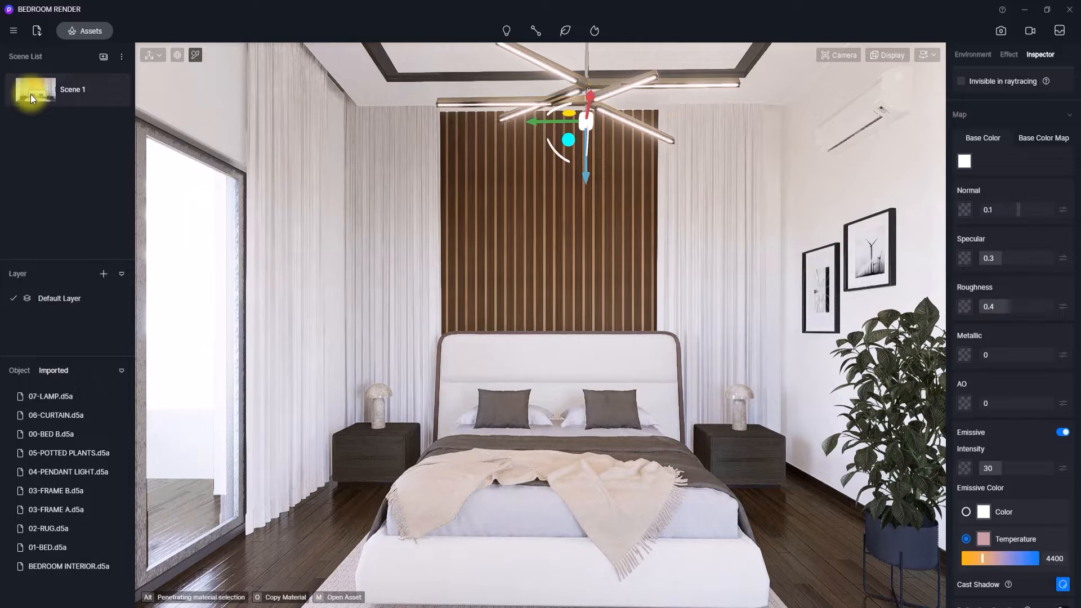
{"action": "key", "text": "ctrl+s"}
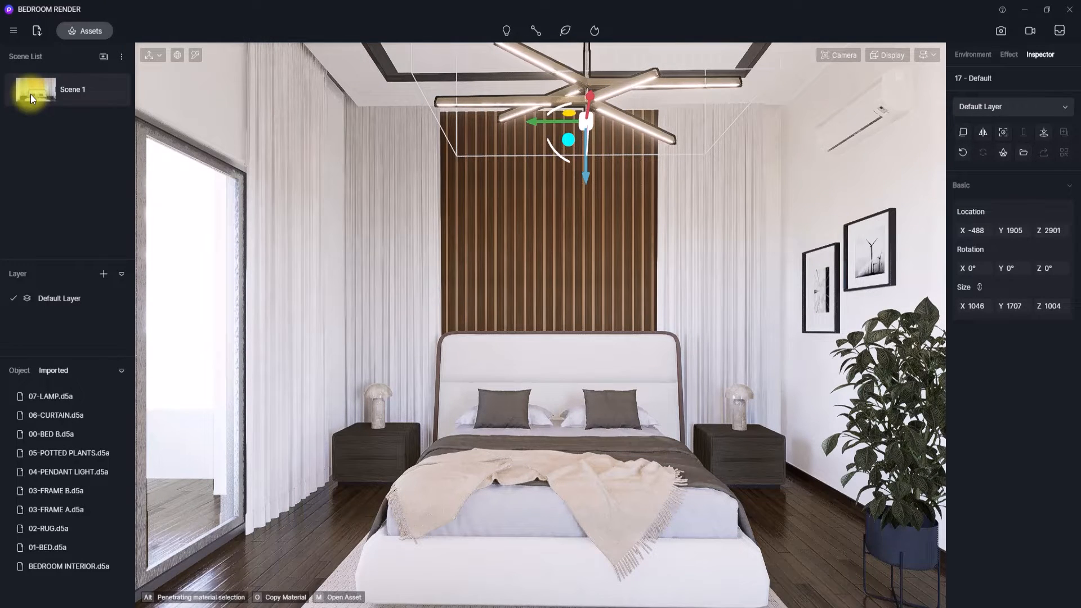
{"action": "left_click", "coordinate": [30, 94]}
Step: Examine the curtains beside the window and next to the slatted panel for their current fabric look
{"action": "right_click_drag", "start_coordinate": [139, 52], "coordinate": [227, 381]}
{"action": "scroll", "coordinate": [256, 299], "scroll_direction": "up", "scroll_amount": 8}
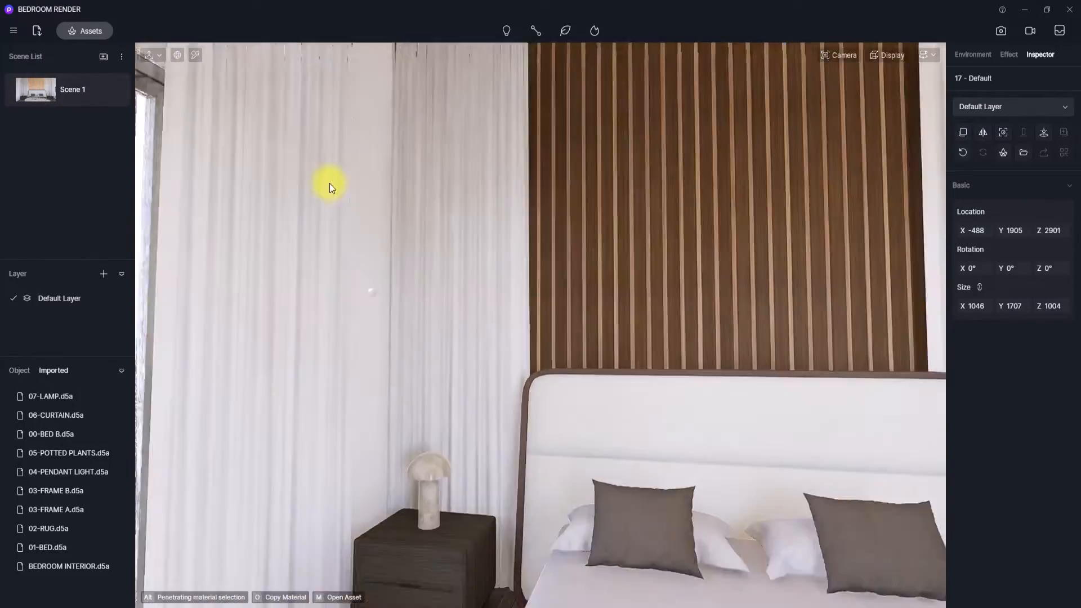
{"action": "right_click_drag", "start_coordinate": [371, 293], "coordinate": [359, 215]}
{"action": "scroll", "coordinate": [475, 357], "scroll_direction": "up", "scroll_amount": 5}
{"action": "right_click_drag", "start_coordinate": [475, 358], "coordinate": [201, 201]}
{"action": "scroll", "coordinate": [200, 200], "scroll_direction": "down", "scroll_amount": 5}
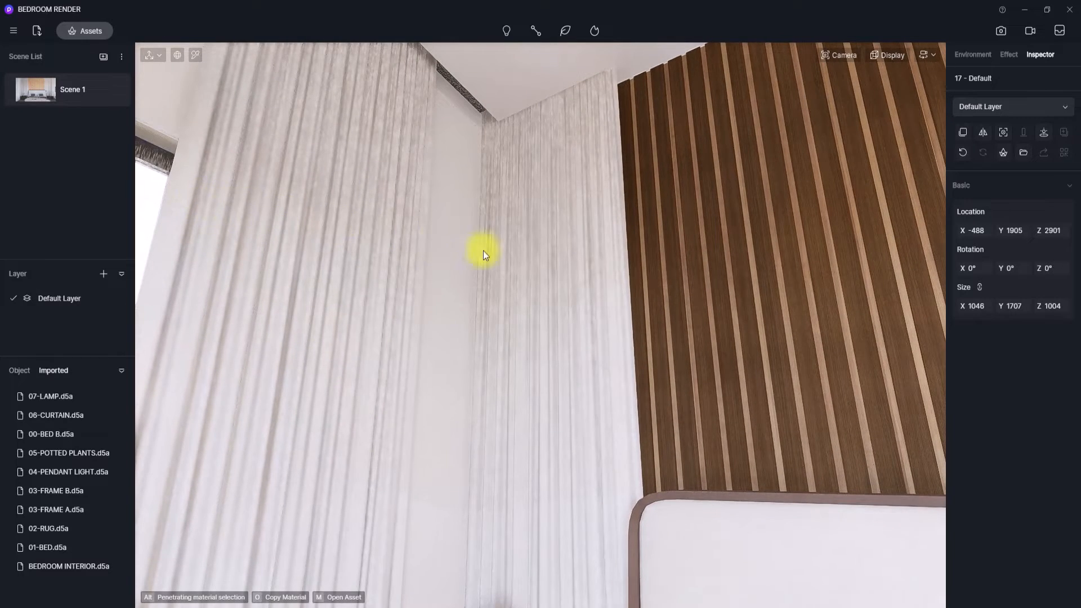
{"action": "right_click_drag", "start_coordinate": [613, 268], "coordinate": [433, 248]}
{"action": "right_click_drag", "start_coordinate": [545, 311], "coordinate": [495, 459]}
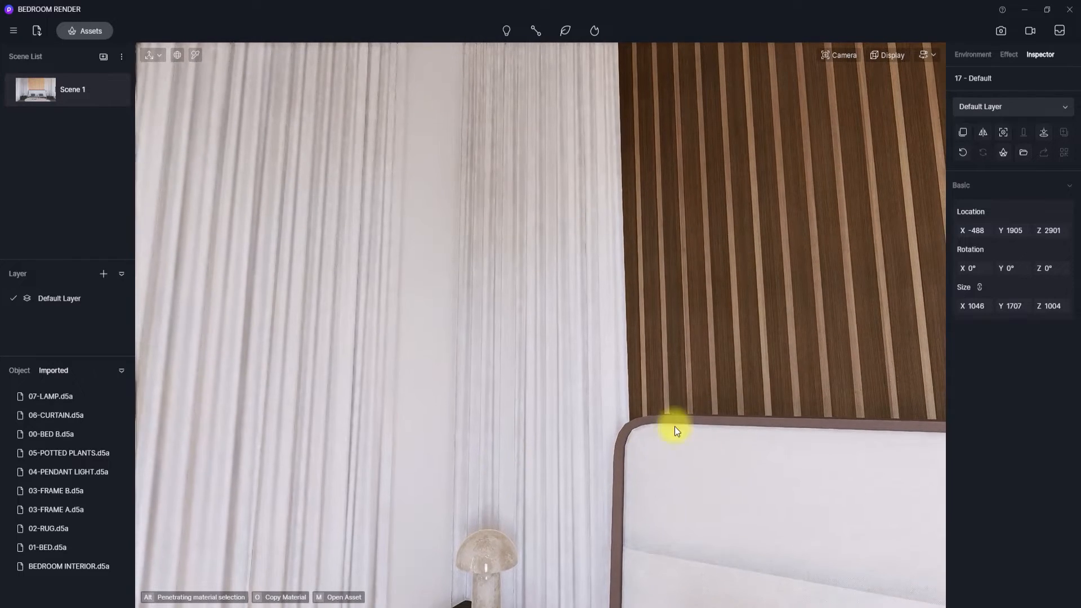
{"action": "right_click_drag", "start_coordinate": [673, 427], "coordinate": [603, 353]}
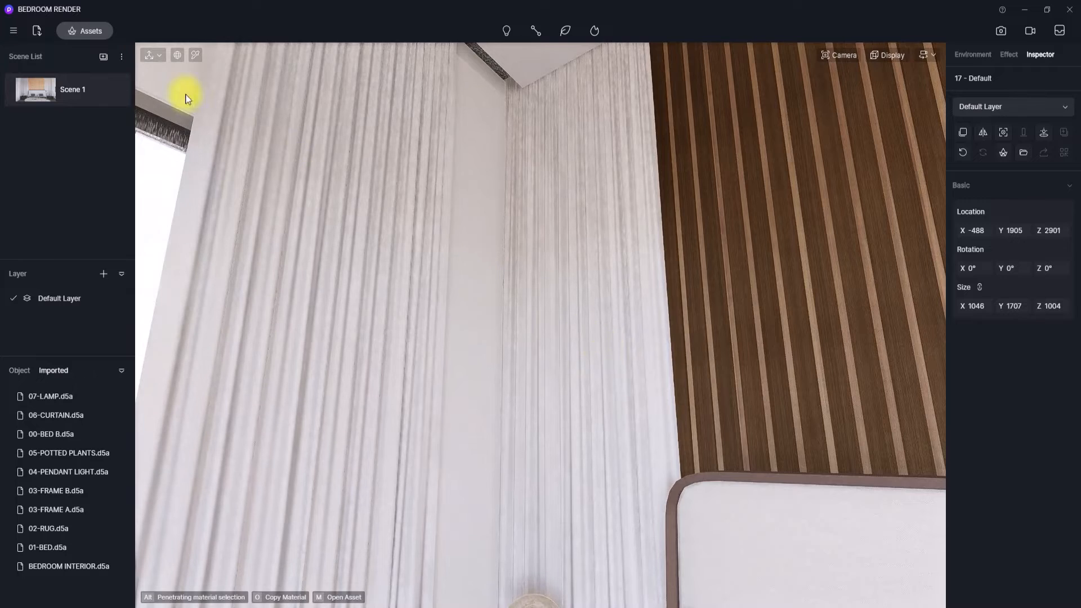
Step: Apply the Beige Linen material from the Fabric library to the curtain beside the slatted panel
{"action": "left_click", "coordinate": [79, 29]}
{"action": "left_click", "coordinate": [51, 287]}
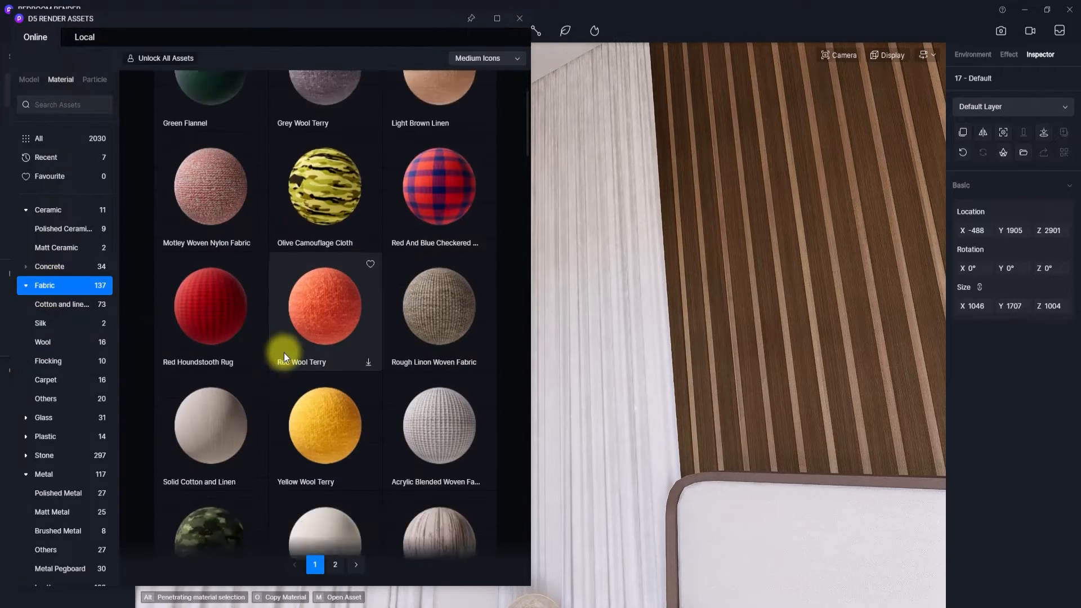
{"action": "scroll", "coordinate": [340, 349], "scroll_direction": "down", "scroll_amount": 5}
{"action": "scroll", "coordinate": [340, 349], "scroll_direction": "up", "scroll_amount": 7}
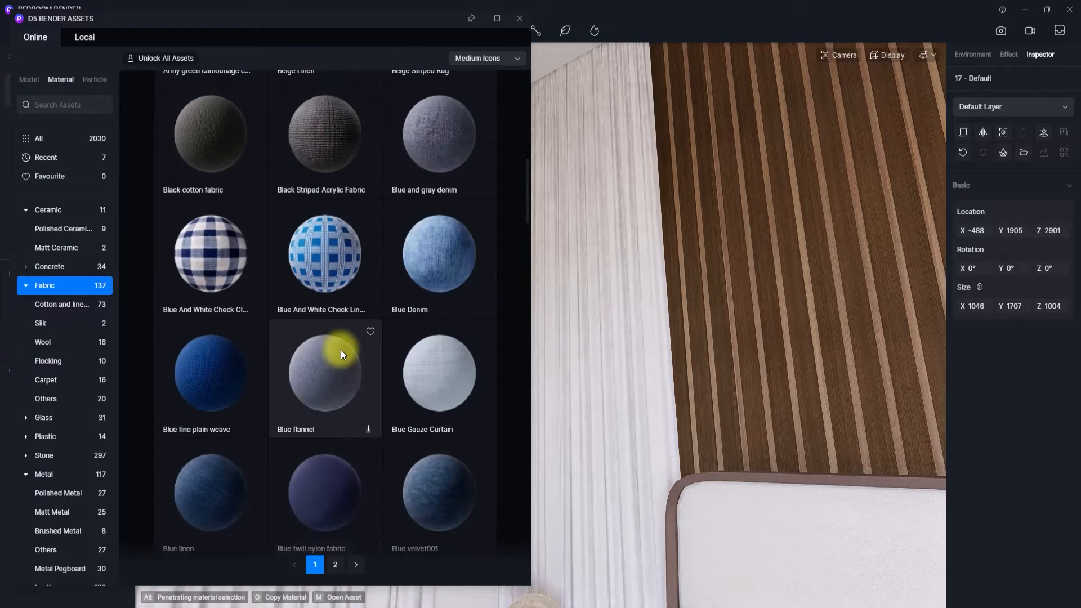
{"action": "scroll", "coordinate": [340, 350], "scroll_direction": "up", "scroll_amount": 3}
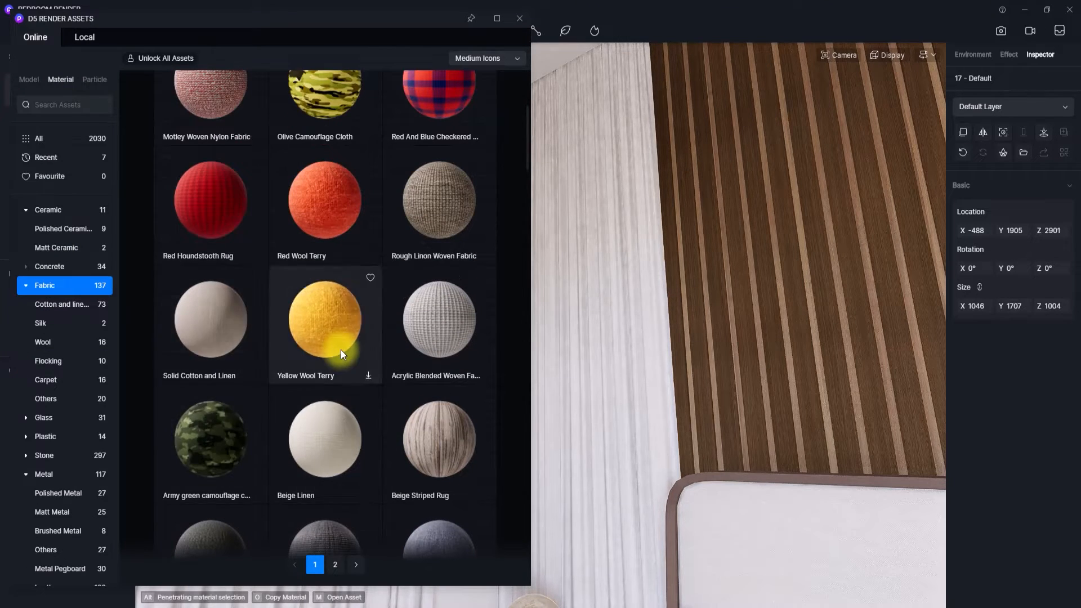
{"action": "scroll", "coordinate": [340, 350], "scroll_direction": "down", "scroll_amount": 2}
{"action": "scroll", "coordinate": [340, 349], "scroll_direction": "up", "scroll_amount": 4}
{"action": "scroll", "coordinate": [340, 349], "scroll_direction": "down", "scroll_amount": 4}
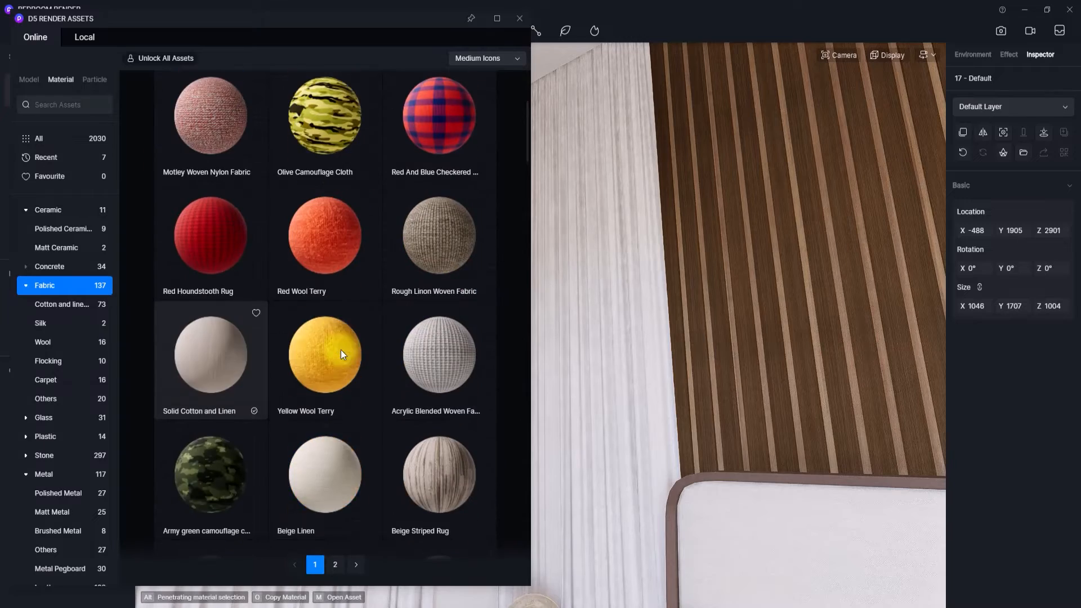
{"action": "scroll", "coordinate": [331, 336], "scroll_direction": "down", "scroll_amount": 2}
{"action": "left_click_drag", "start_coordinate": [292, 267], "coordinate": [651, 389]}
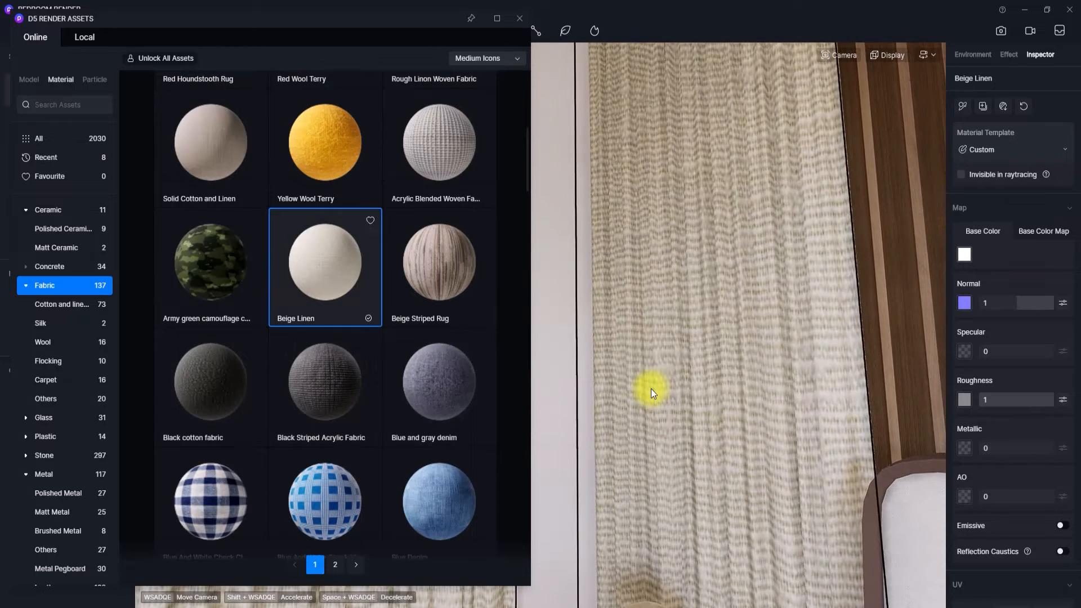
Step: Undo the Beige Linen material and apply Grey Gauze Curtain from the Fabric library to the curtain beside the slatted panel
{"action": "key", "text": "ctrl+z"}
{"action": "scroll", "coordinate": [313, 351], "scroll_direction": "down", "scroll_amount": 5}
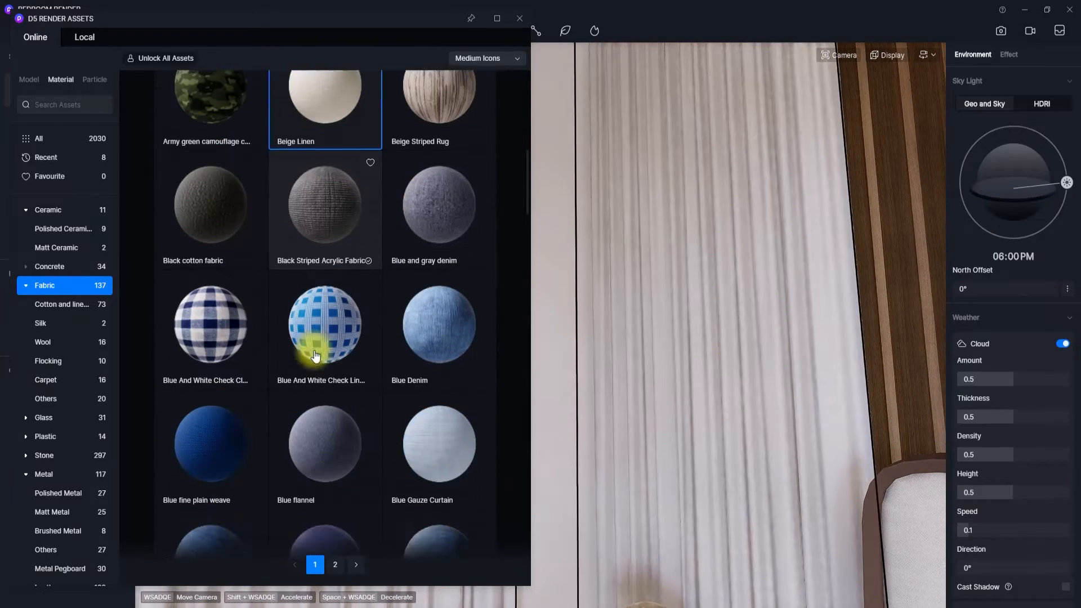
{"action": "scroll", "coordinate": [313, 350], "scroll_direction": "down", "scroll_amount": 15}
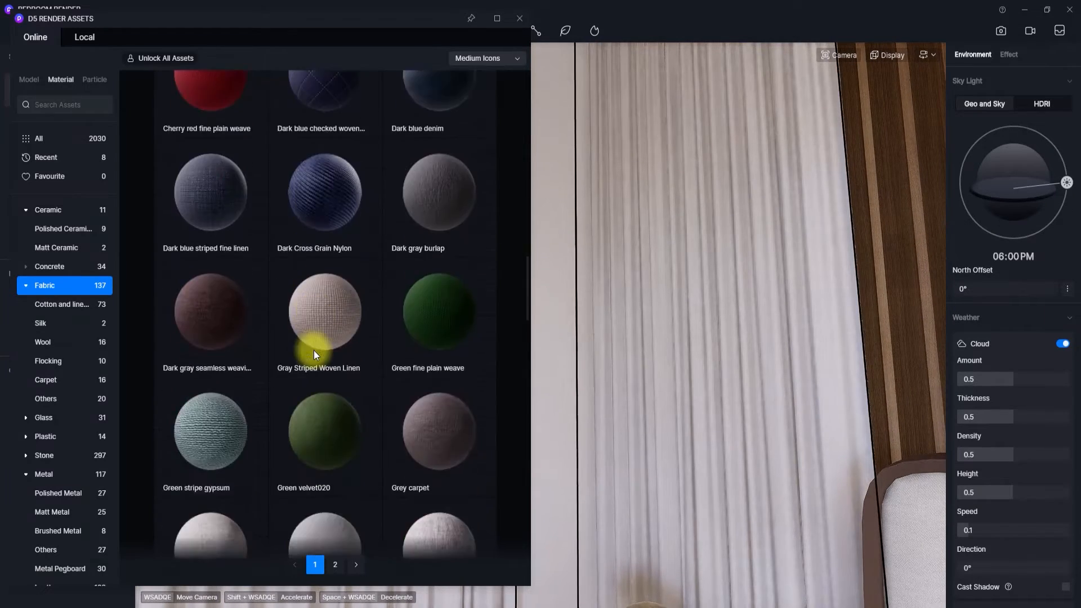
{"action": "scroll", "coordinate": [313, 350], "scroll_direction": "down", "scroll_amount": 5}
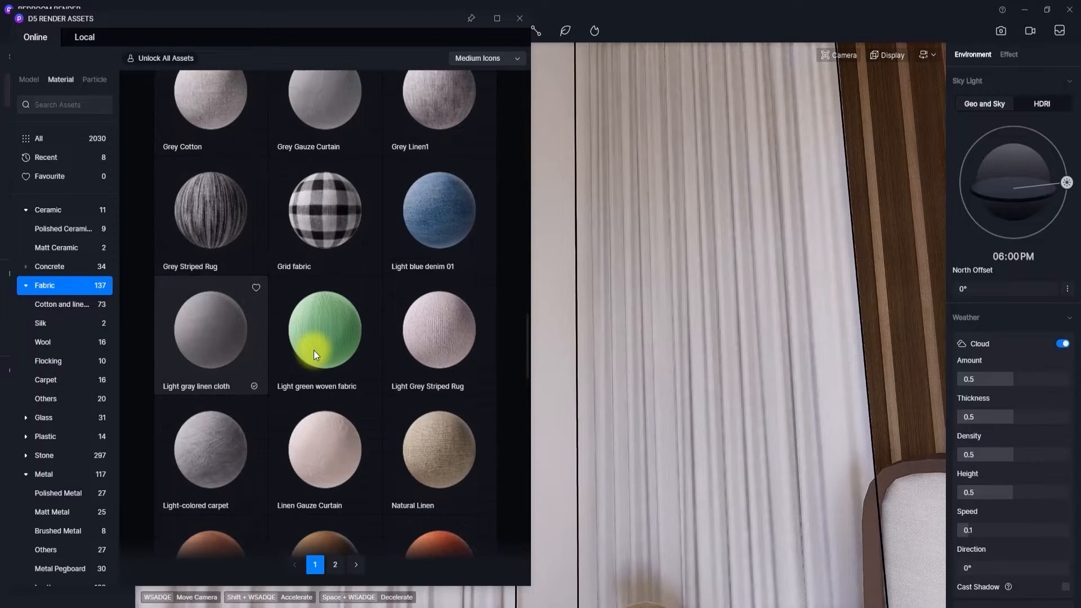
{"action": "scroll", "coordinate": [299, 333], "scroll_direction": "down", "scroll_amount": 3}
{"action": "scroll", "coordinate": [270, 214], "scroll_direction": "up", "scroll_amount": 5}
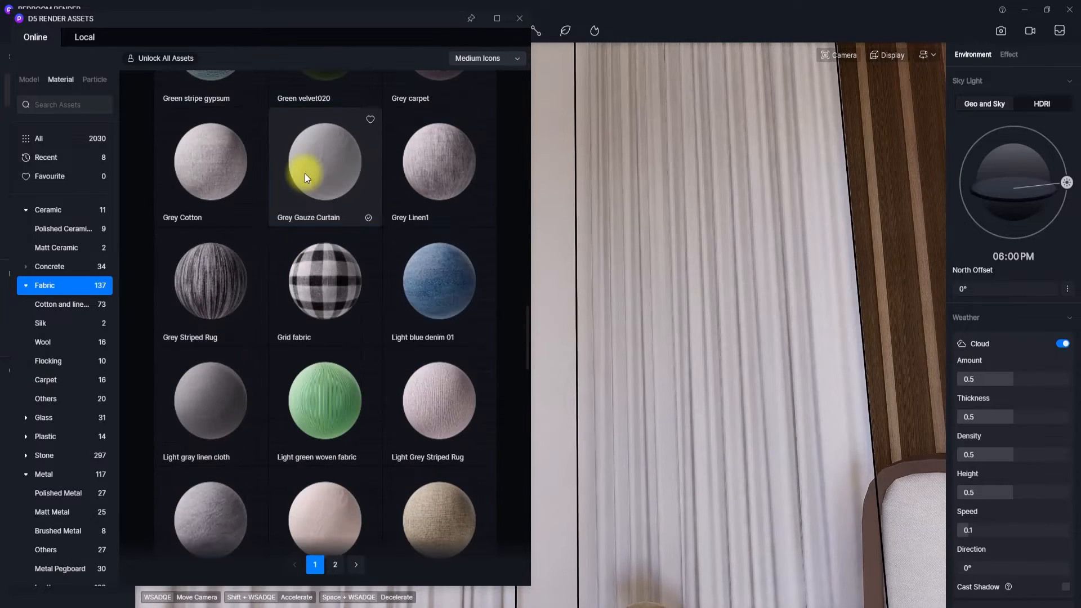
{"action": "left_click", "coordinate": [342, 193]}
{"action": "left_click", "coordinate": [679, 375]}
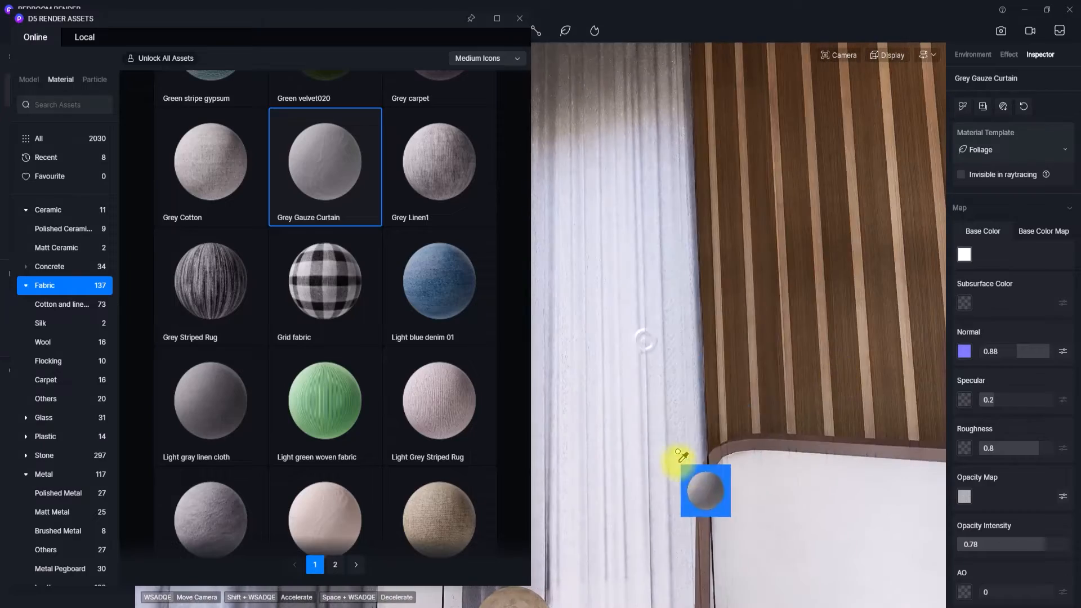
{"action": "right_click_drag", "start_coordinate": [678, 459], "coordinate": [605, 248]}
{"action": "key", "text": "Escape"}
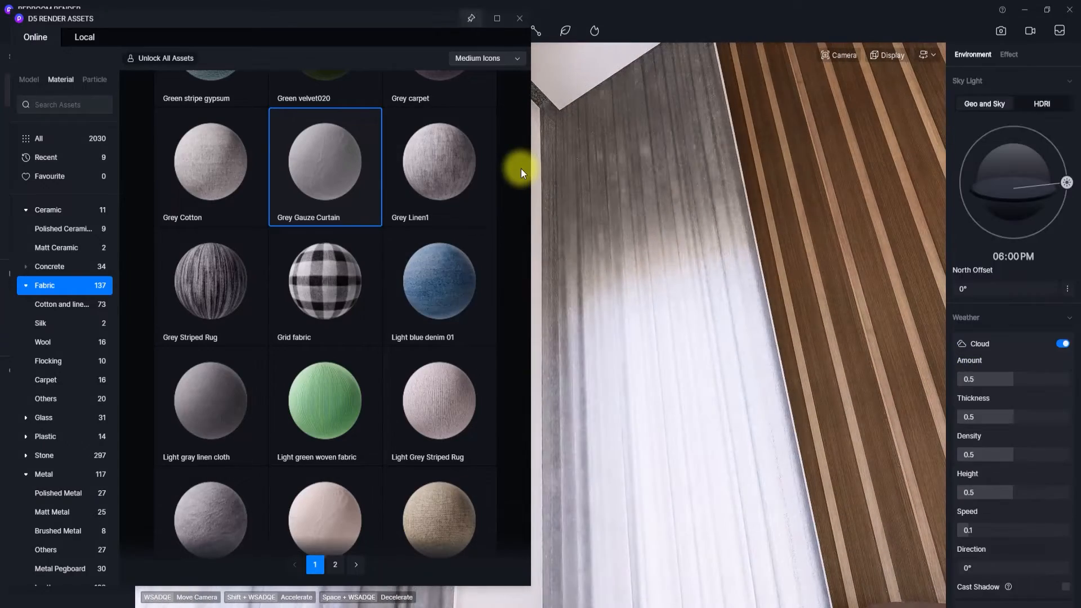
{"action": "left_click", "coordinate": [519, 18]}
Step: Pick the curtain's Grey Gauze Curtain material and raise its Opacity Intensity to 0.81
{"action": "right_click_drag", "start_coordinate": [659, 343], "coordinate": [62, 338]}
{"action": "right_click_drag", "start_coordinate": [564, 256], "coordinate": [431, 350]}
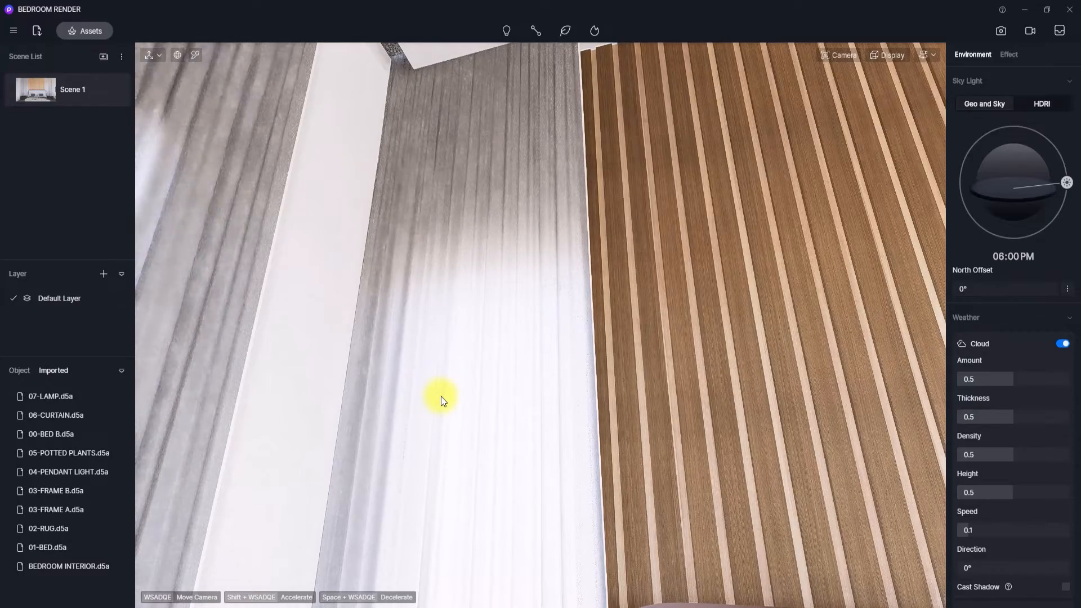
{"action": "key", "text": "i"}
{"action": "right_click_drag", "start_coordinate": [579, 482], "coordinate": [559, 282]}
{"action": "left_click", "coordinate": [500, 336]}
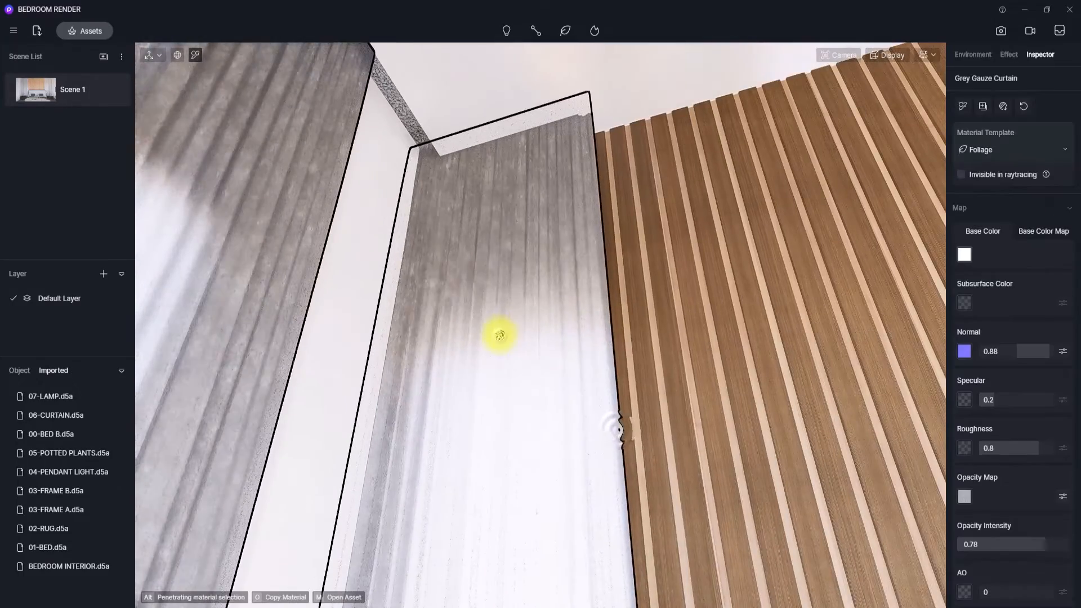
{"action": "left_click", "coordinate": [964, 254]}
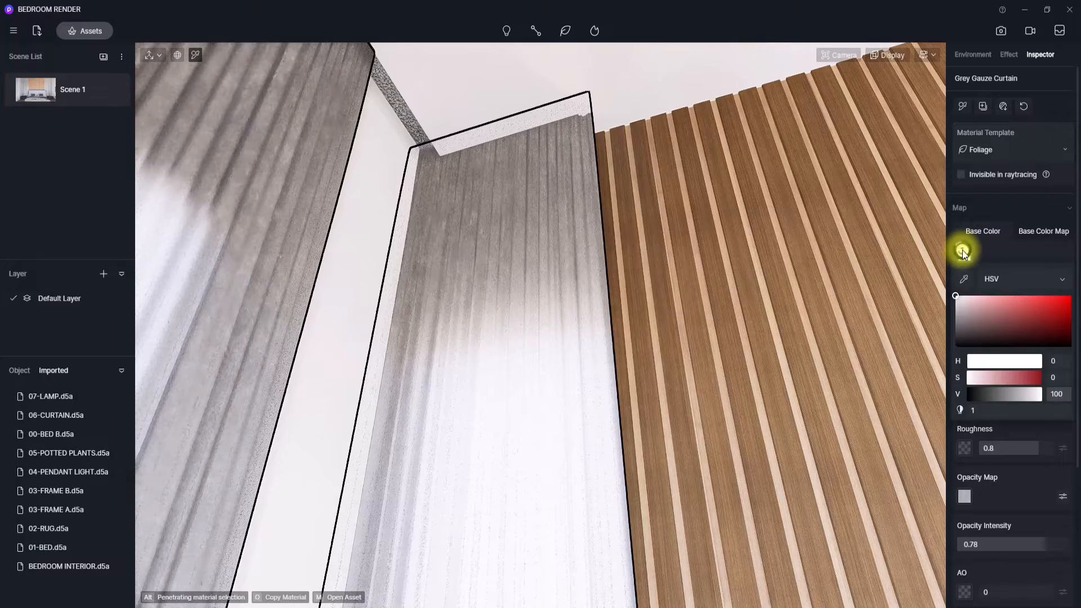
{"action": "left_click", "coordinate": [963, 252]}
{"action": "scroll", "coordinate": [1000, 259], "scroll_direction": "down", "scroll_amount": 1}
{"action": "mouse_move", "coordinate": [1043, 511]}
{"action": "left_mouse_down"}
{"action": "mouse_move", "coordinate": [1060, 511]}
{"action": "mouse_move", "coordinate": [1048, 514]}
{"action": "left_mouse_up"}
Step: Try to adjust the brightness of the Grey Gauze Curtain material's base color map
{"action": "scroll", "coordinate": [569, 315], "scroll_direction": "up", "scroll_amount": 6}
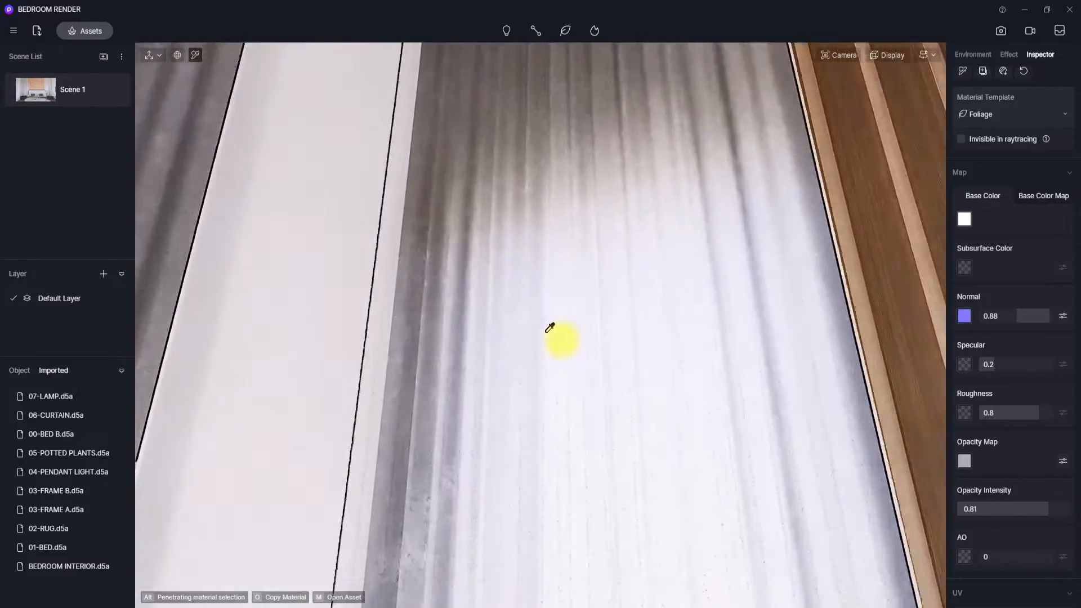
{"action": "scroll", "coordinate": [562, 340], "scroll_direction": "up", "scroll_amount": 5}
{"action": "right_click_drag", "start_coordinate": [640, 330], "coordinate": [349, 434]}
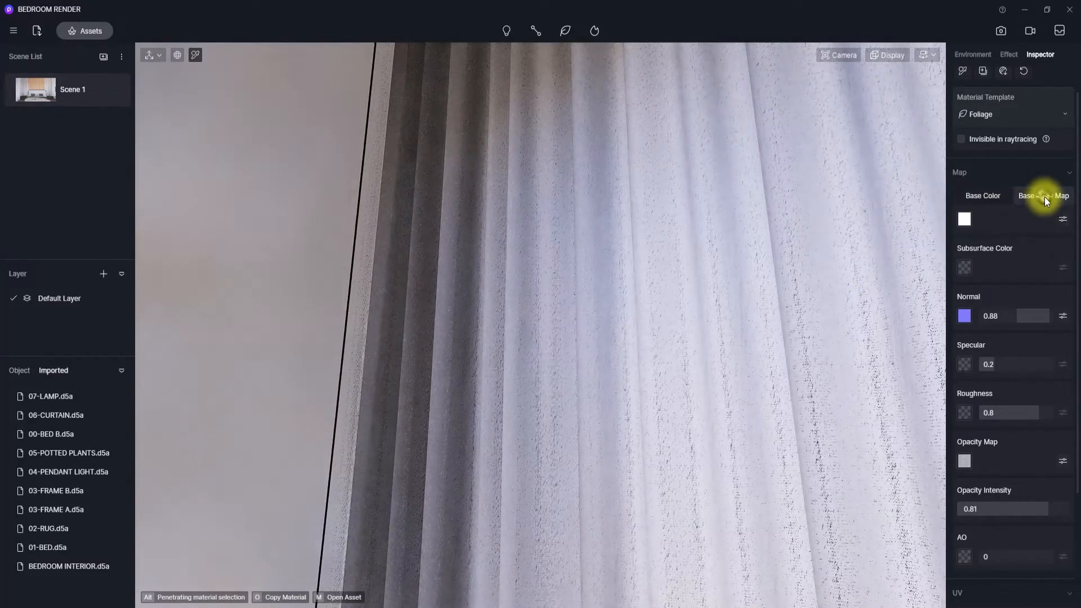
{"action": "left_click", "coordinate": [1062, 220]}
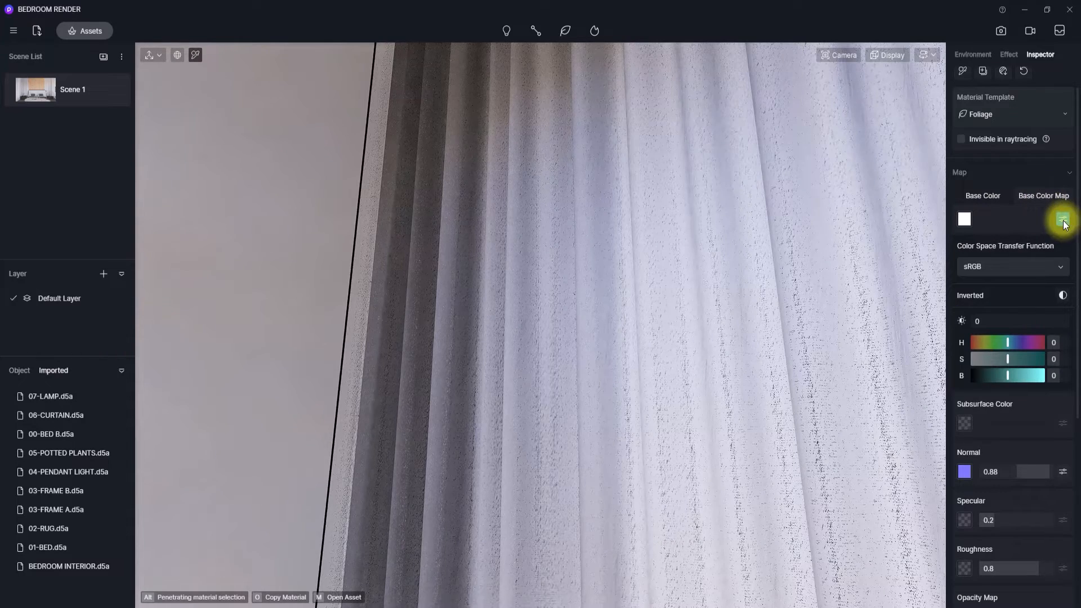
{"action": "left_click", "coordinate": [1013, 376]}
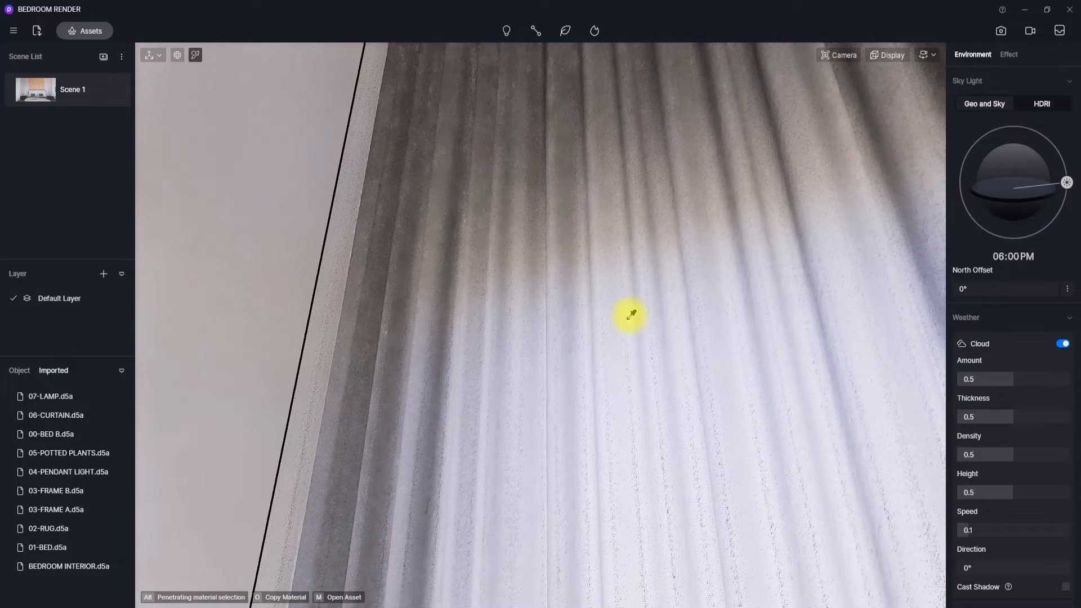
Step: Set the curtain material's base color to pure white, with HSV values 0, 0, 100
{"action": "left_click", "coordinate": [628, 315]}
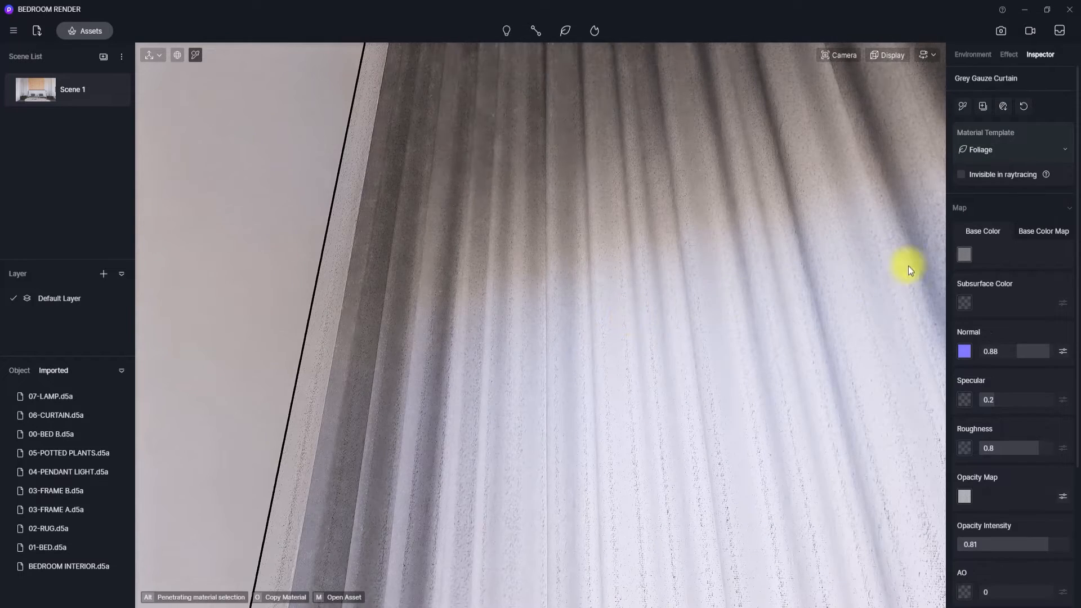
{"action": "left_click", "coordinate": [965, 255]}
{"action": "left_click_drag", "start_coordinate": [957, 321], "coordinate": [938, 289]}
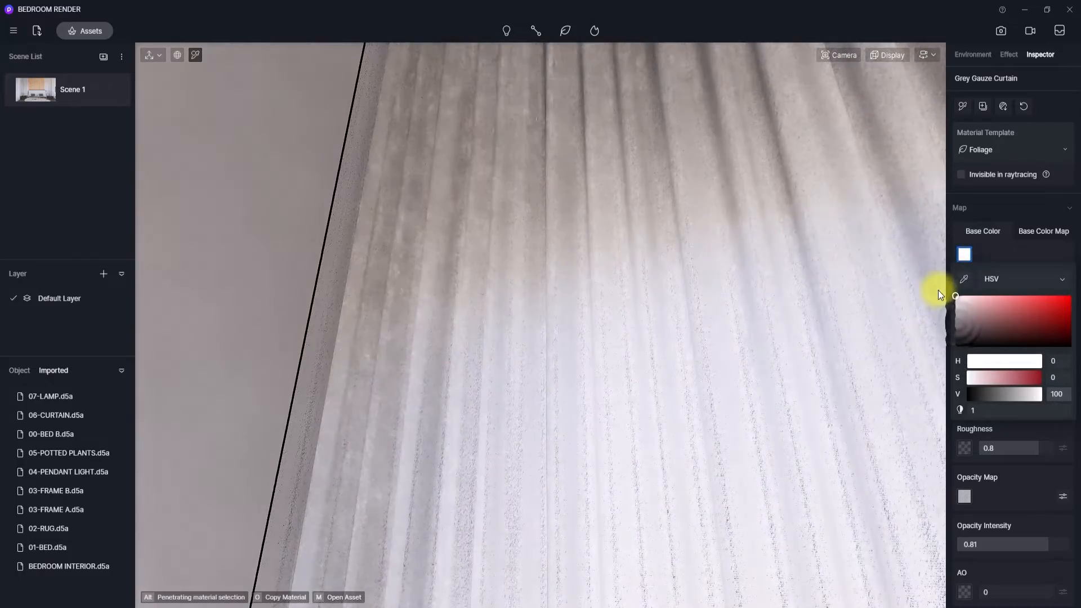
{"action": "scroll", "coordinate": [416, 262], "scroll_direction": "down", "scroll_amount": 4}
{"action": "right_click_drag", "start_coordinate": [454, 271], "coordinate": [437, 366]}
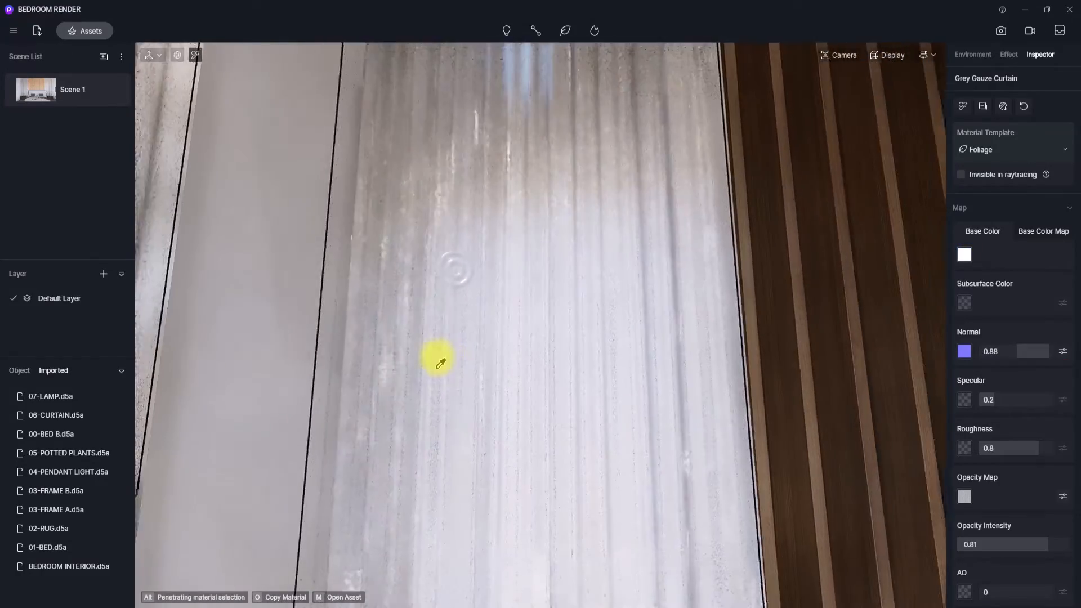
{"action": "scroll", "coordinate": [441, 360], "scroll_direction": "down", "scroll_amount": 10}
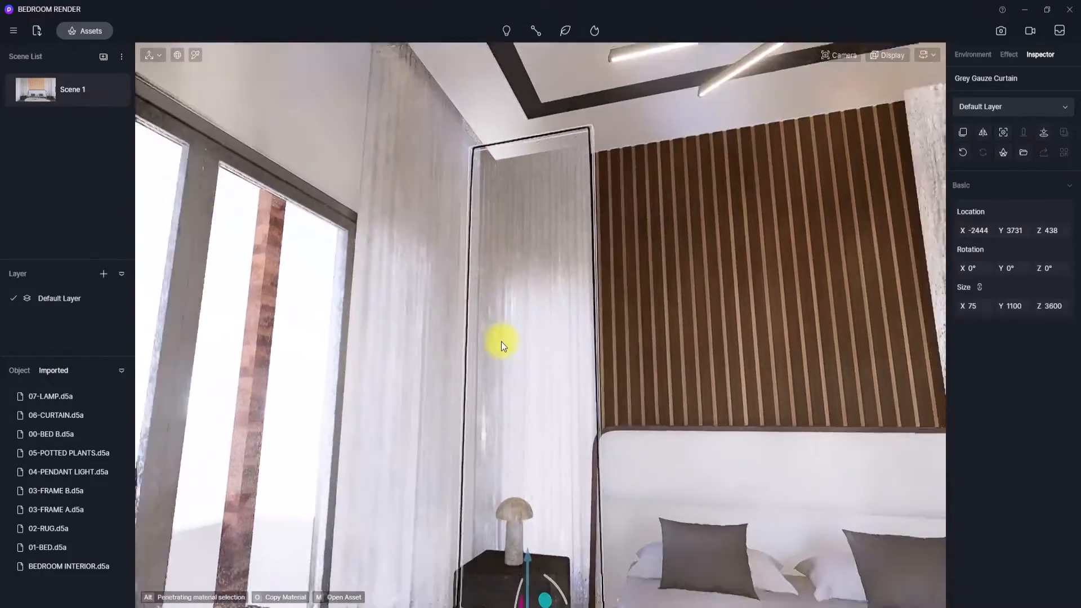
Step: Sample the material of the curtain beside the slatted panel and lower its Opacity Intensity to 0.68
{"action": "right_click_drag", "start_coordinate": [501, 341], "coordinate": [994, 395]}
{"action": "right_click_drag", "start_coordinate": [693, 345], "coordinate": [253, 366]}
{"action": "right_click_drag", "start_coordinate": [606, 315], "coordinate": [583, 411]}
{"action": "right_click_drag", "start_coordinate": [234, 353], "coordinate": [424, 353]}
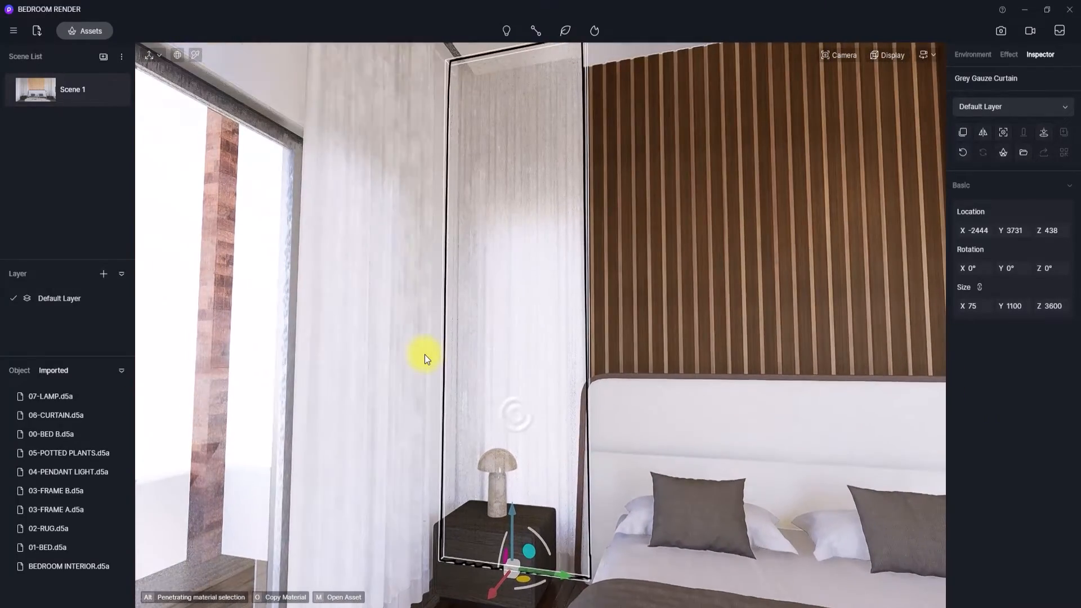
{"action": "key", "text": "i"}
{"action": "left_click", "coordinate": [519, 277]}
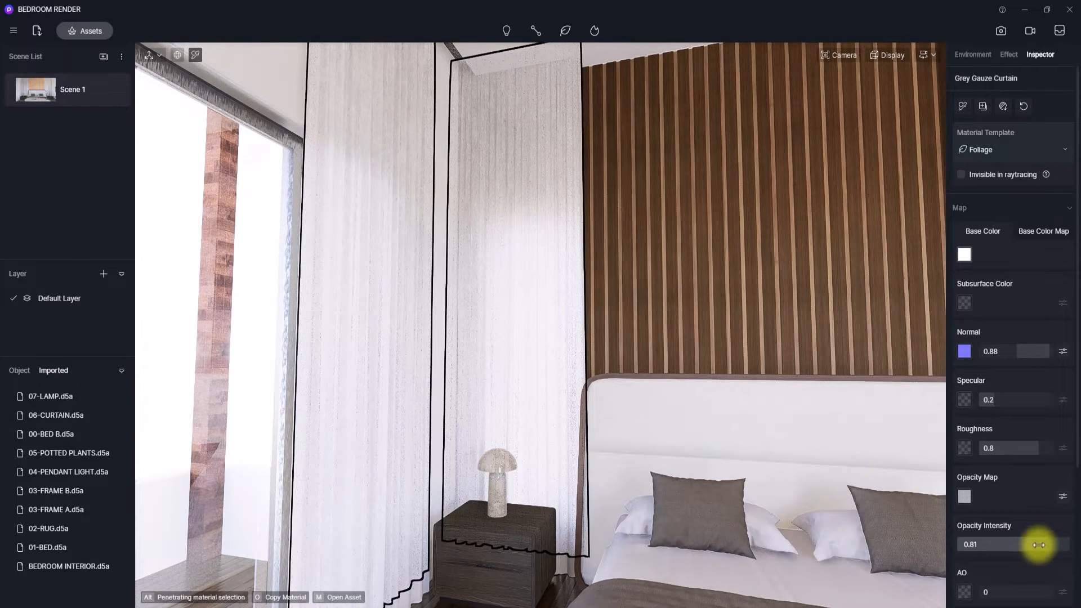
{"action": "left_click_drag", "start_coordinate": [1038, 545], "coordinate": [1026, 546]}
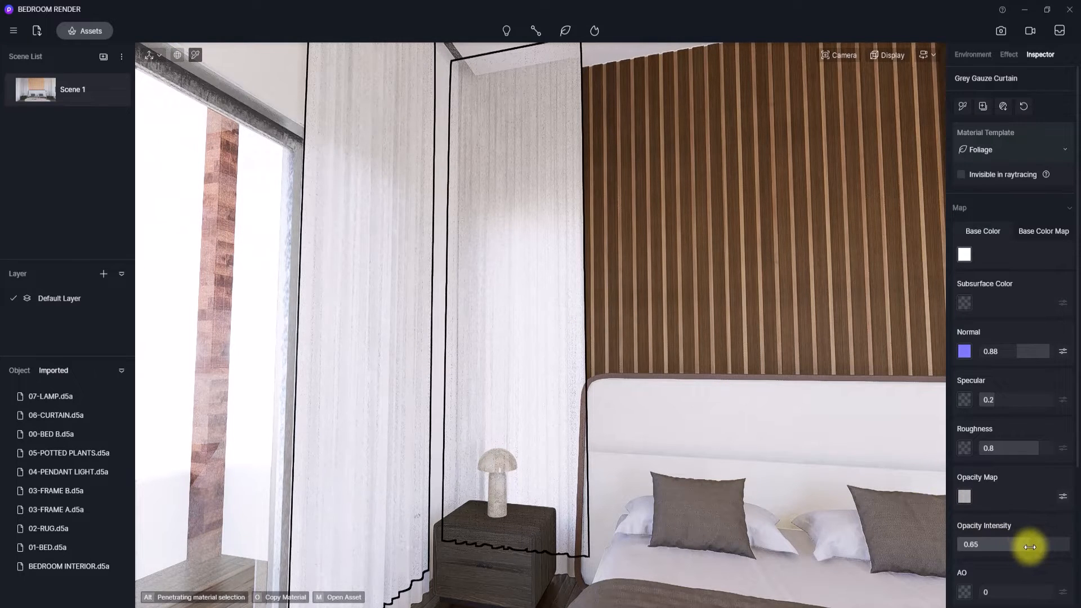
{"action": "right_click_drag", "start_coordinate": [568, 317], "coordinate": [839, 380]}
{"action": "scroll", "coordinate": [567, 401], "scroll_direction": "down", "scroll_amount": 5}
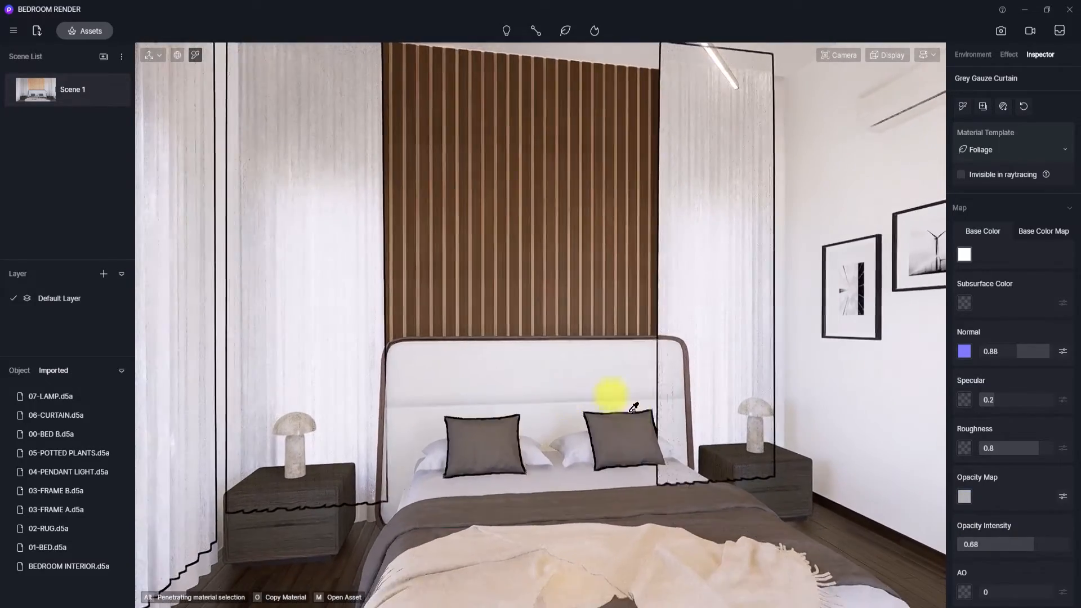
Step: Return to the saved Scene 1 view and examine the sheer curtains together with the slatted panel, pendant light and bed area
{"action": "right_click_drag", "start_coordinate": [634, 408], "coordinate": [391, 289]}
{"action": "left_click", "coordinate": [43, 93]}
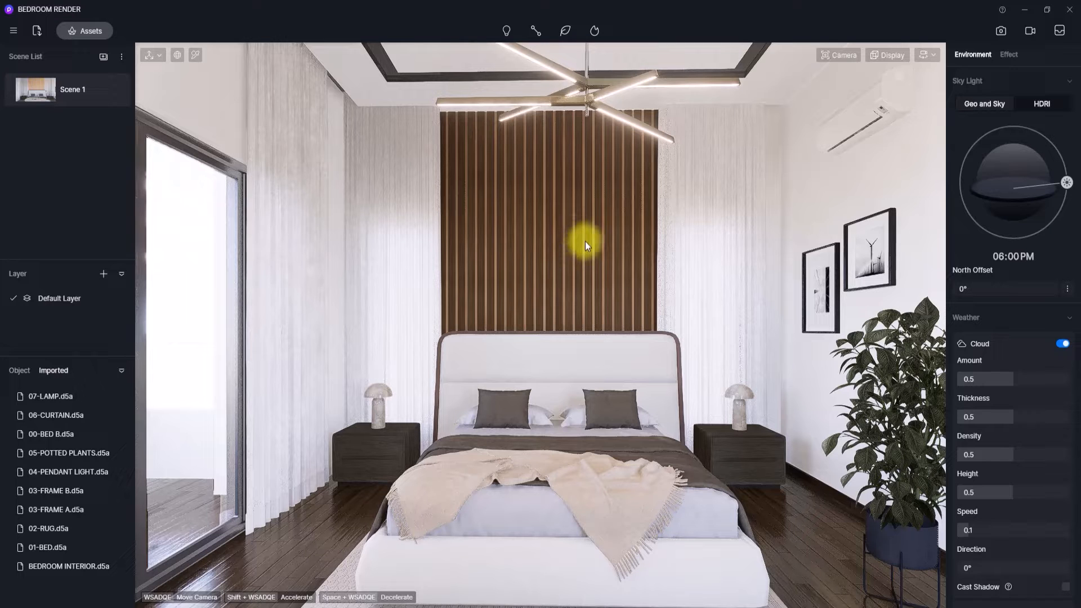
{"action": "right_click_drag", "start_coordinate": [695, 319], "coordinate": [680, 299]}
{"action": "scroll", "coordinate": [629, 350], "scroll_direction": "up", "scroll_amount": 2}
{"action": "scroll", "coordinate": [625, 362], "scroll_direction": "up", "scroll_amount": 2}
{"action": "right_click_drag", "start_coordinate": [625, 362], "coordinate": [1056, 205]}
{"action": "scroll", "coordinate": [449, 299], "scroll_direction": "up", "scroll_amount": 4}
{"action": "scroll", "coordinate": [551, 251], "scroll_direction": "down", "scroll_amount": 3}
{"action": "right_click_drag", "start_coordinate": [552, 252], "coordinate": [397, 549]}
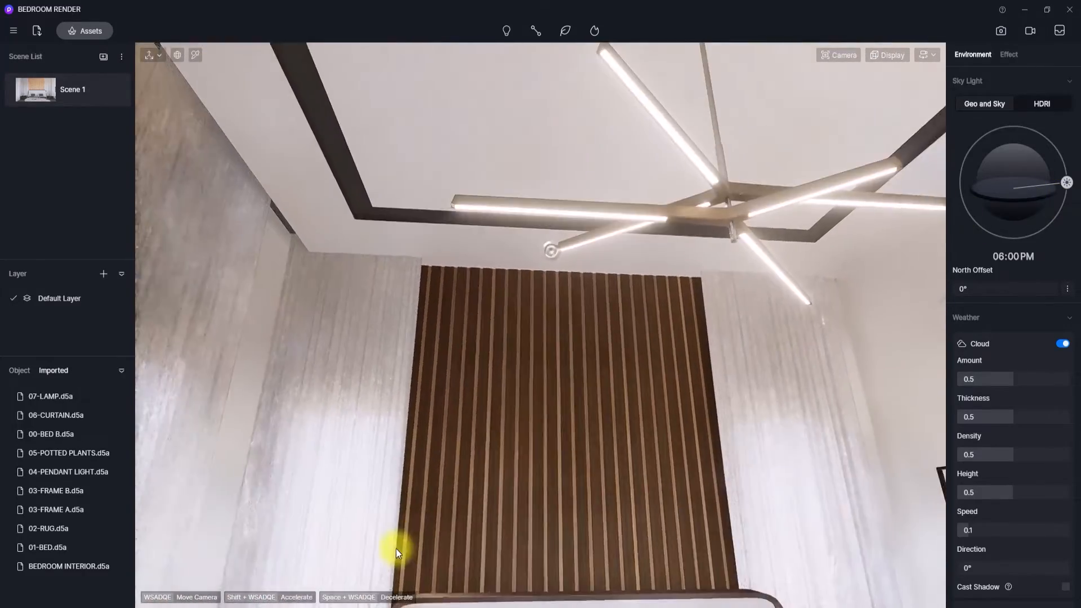
{"action": "right_click_drag", "start_coordinate": [543, 360], "coordinate": [485, 553]}
{"action": "scroll", "coordinate": [519, 468], "scroll_direction": "down", "scroll_amount": 6}
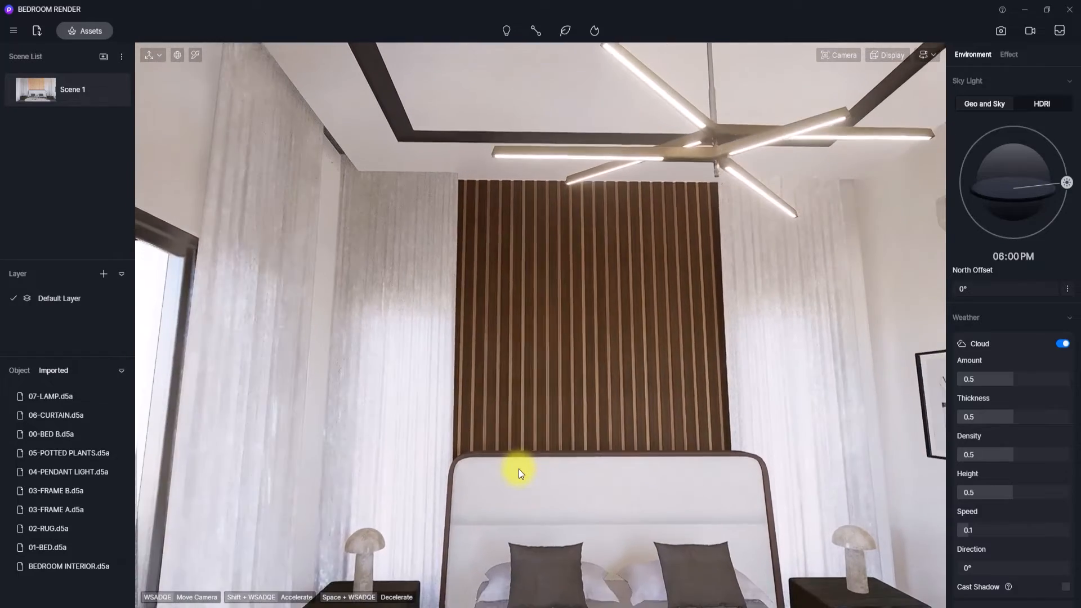
{"action": "scroll", "coordinate": [518, 468], "scroll_direction": "down", "scroll_amount": 4}
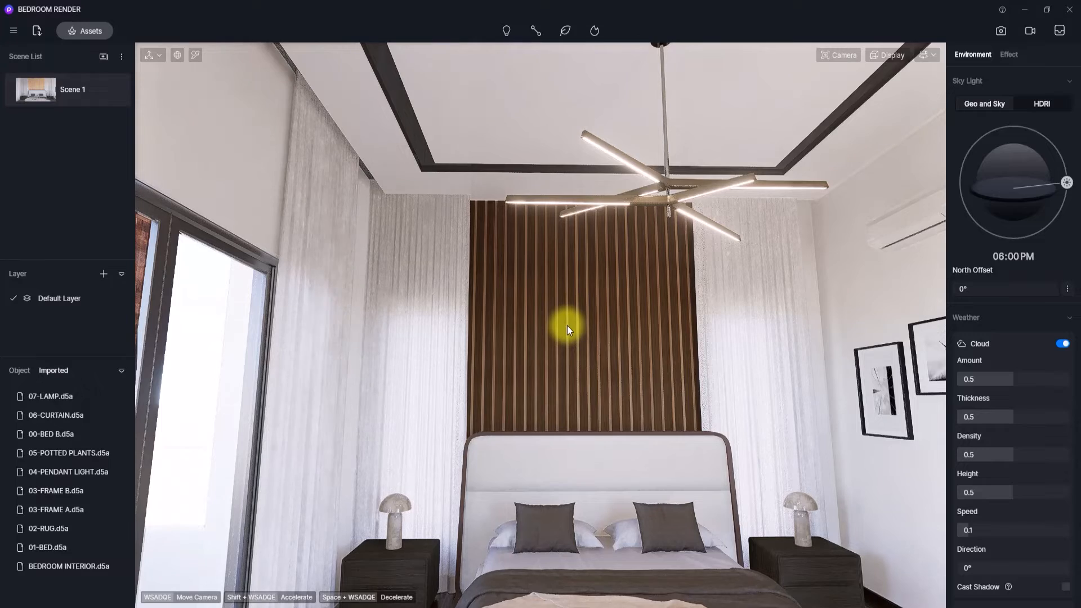
{"action": "right_click_drag", "start_coordinate": [406, 399], "coordinate": [372, 555]}
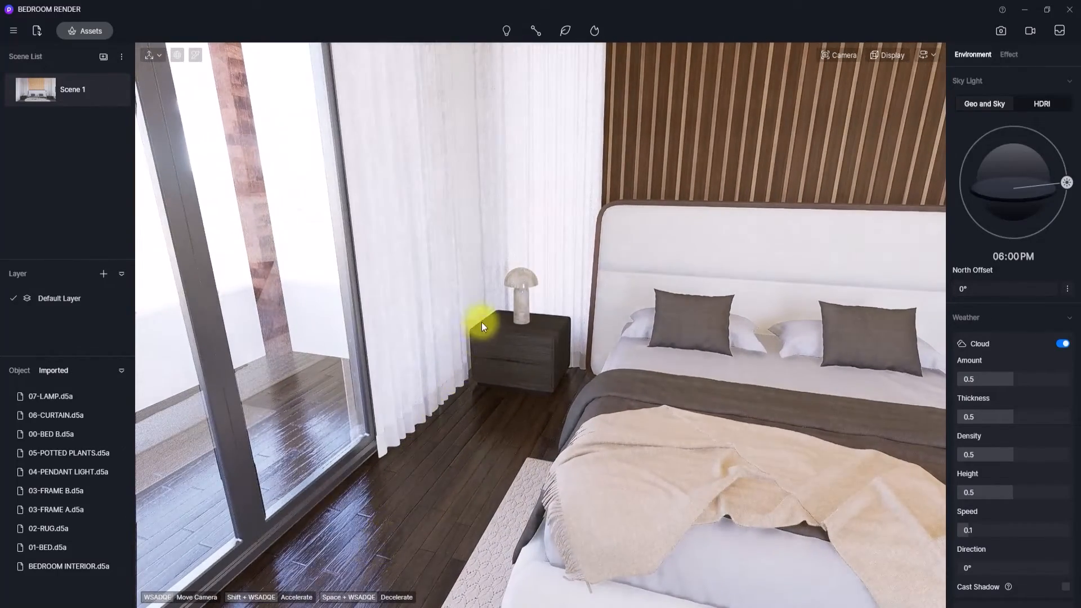
Step: Place the local model D5 SPOT LIGHT.d5a in the dark ceiling groove near the window-side corner by the slatted wall
{"action": "right_click_drag", "start_coordinate": [481, 321], "coordinate": [701, 542]}
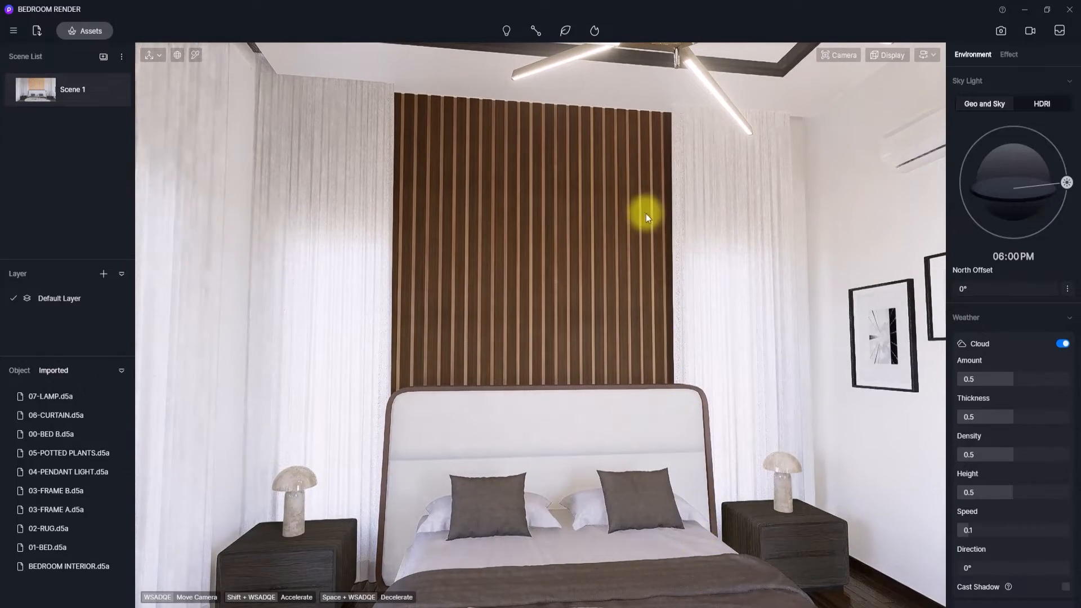
{"action": "right_click_drag", "start_coordinate": [646, 214], "coordinate": [161, 286]}
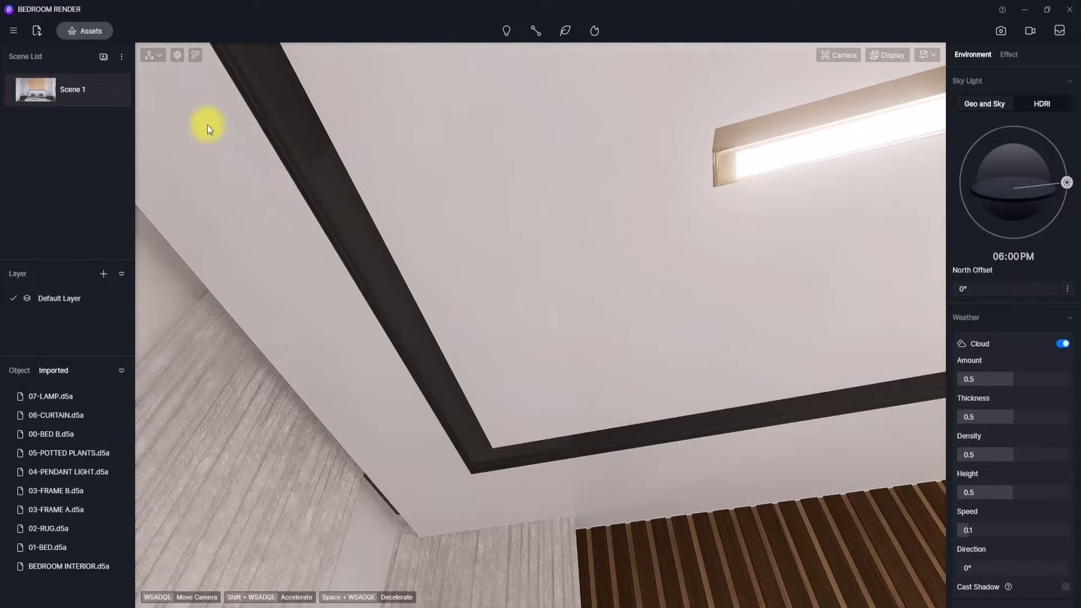
{"action": "left_click", "coordinate": [94, 30]}
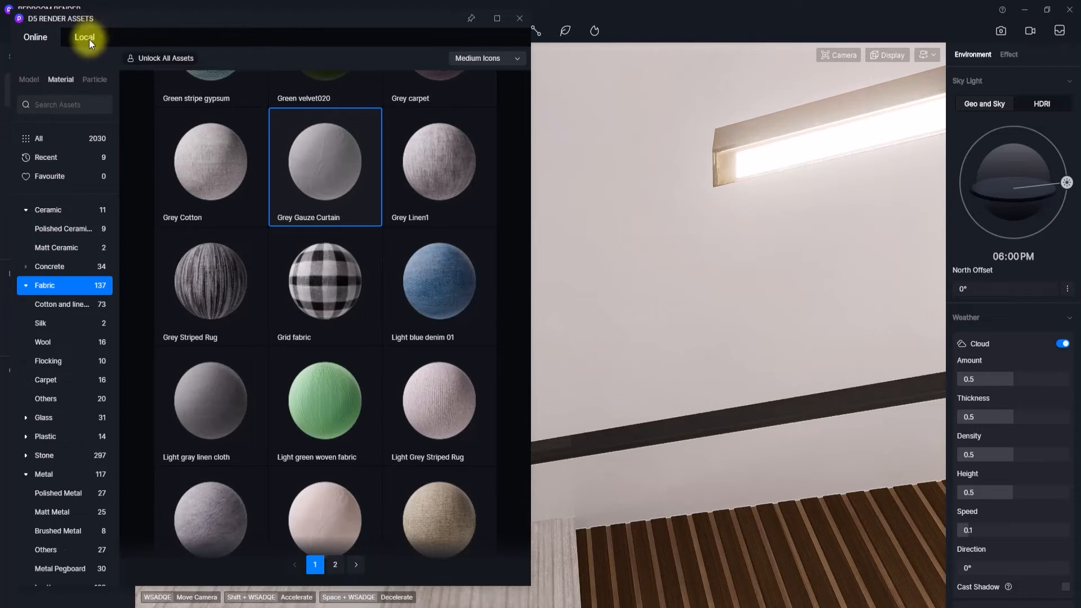
{"action": "left_click", "coordinate": [85, 37]}
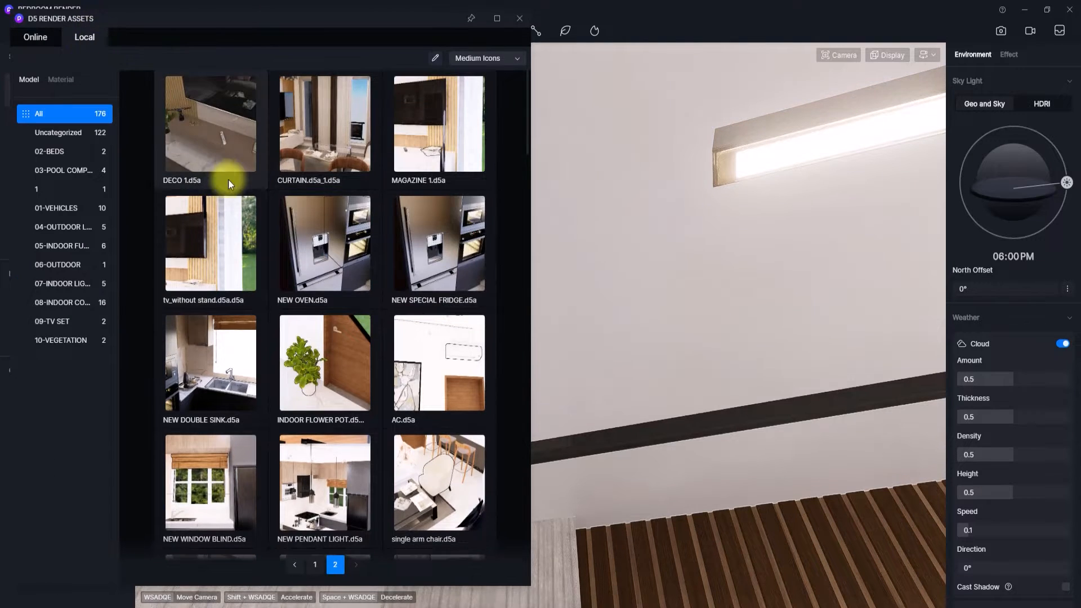
{"action": "scroll", "coordinate": [248, 200], "scroll_direction": "down", "scroll_amount": 5}
{"action": "scroll", "coordinate": [249, 200], "scroll_direction": "down", "scroll_amount": 3}
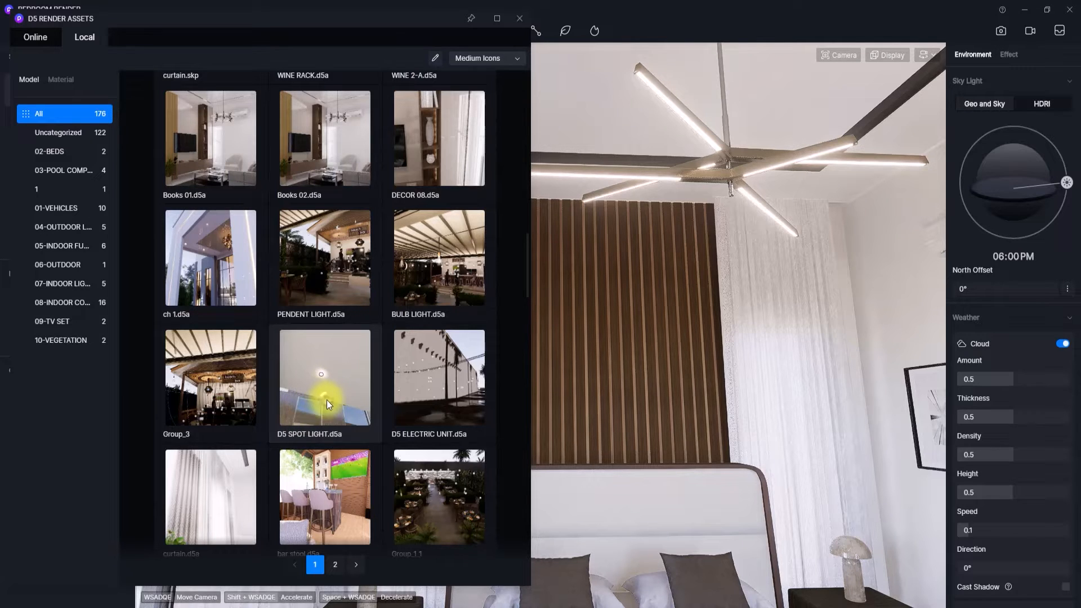
{"action": "left_click", "coordinate": [307, 384]}
{"action": "right_click_drag", "start_coordinate": [762, 359], "coordinate": [695, 261]}
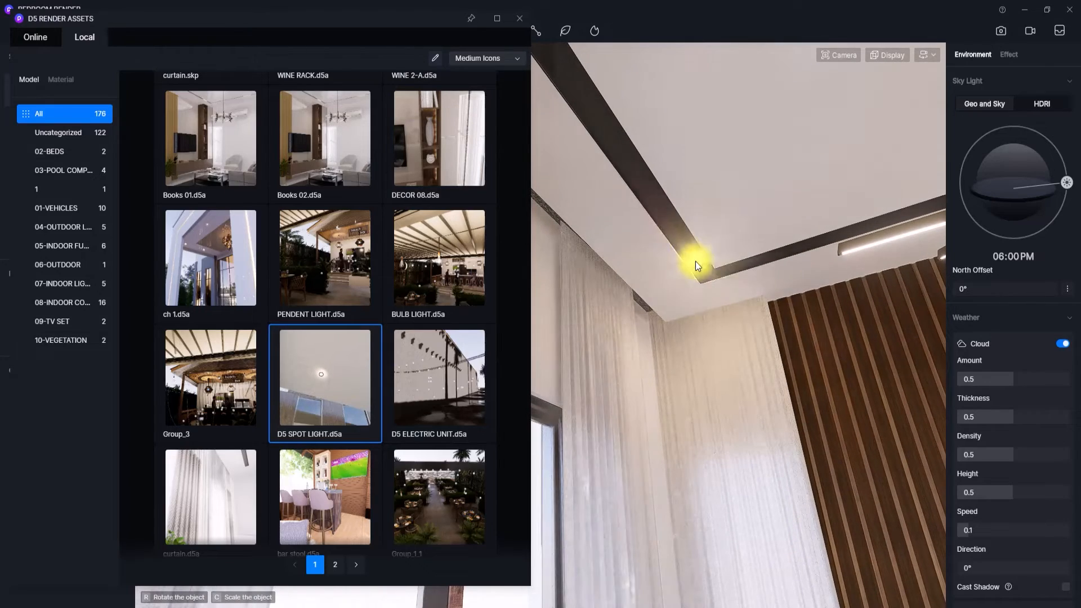
{"action": "left_click", "coordinate": [694, 261]}
{"action": "left_click", "coordinate": [520, 18]}
Step: Lower the spot light out of the ceiling groove surface to a Z location of 3907
{"action": "right_click_drag", "start_coordinate": [574, 217], "coordinate": [470, 243]}
{"action": "scroll", "coordinate": [590, 258], "scroll_direction": "up", "scroll_amount": 3}
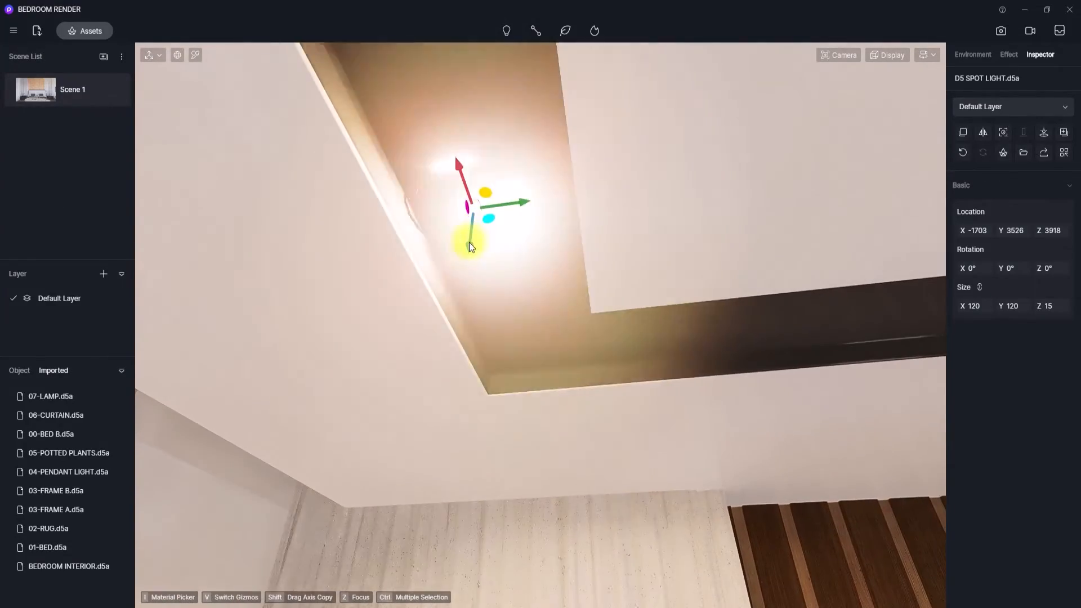
{"action": "left_click_drag", "start_coordinate": [470, 246], "coordinate": [467, 255]}
{"action": "right_click_drag", "start_coordinate": [466, 255], "coordinate": [419, 100]}
{"action": "scroll", "coordinate": [419, 100], "scroll_direction": "up", "scroll_amount": 3}
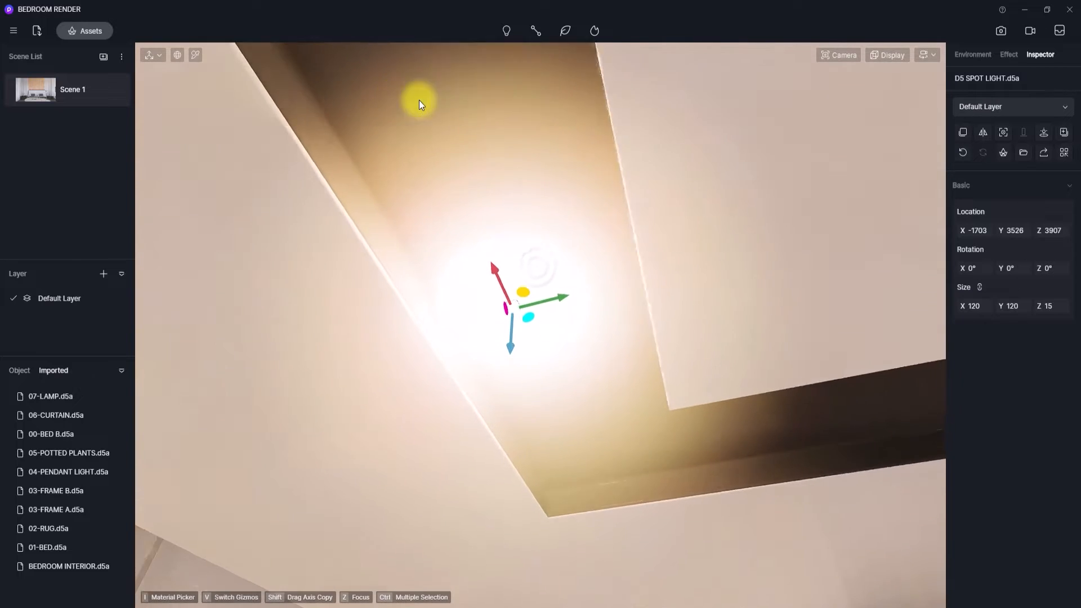
Step: Set the post-processing Bloom to 0 and center the spot light across the groove at Y 3504
{"action": "scroll", "coordinate": [419, 101], "scroll_direction": "down", "scroll_amount": 1}
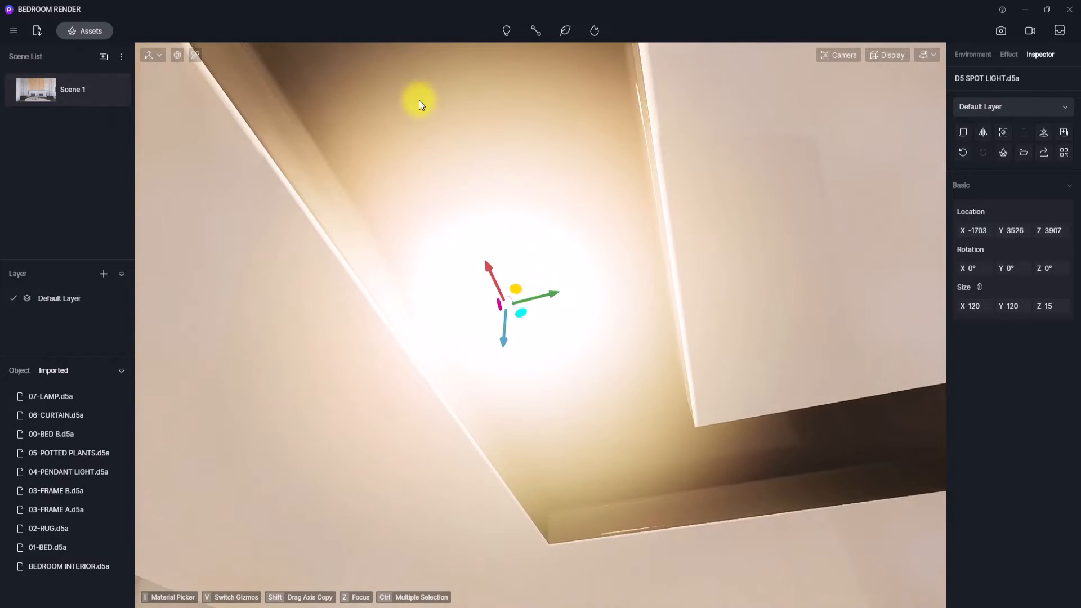
{"action": "left_click", "coordinate": [1008, 57]}
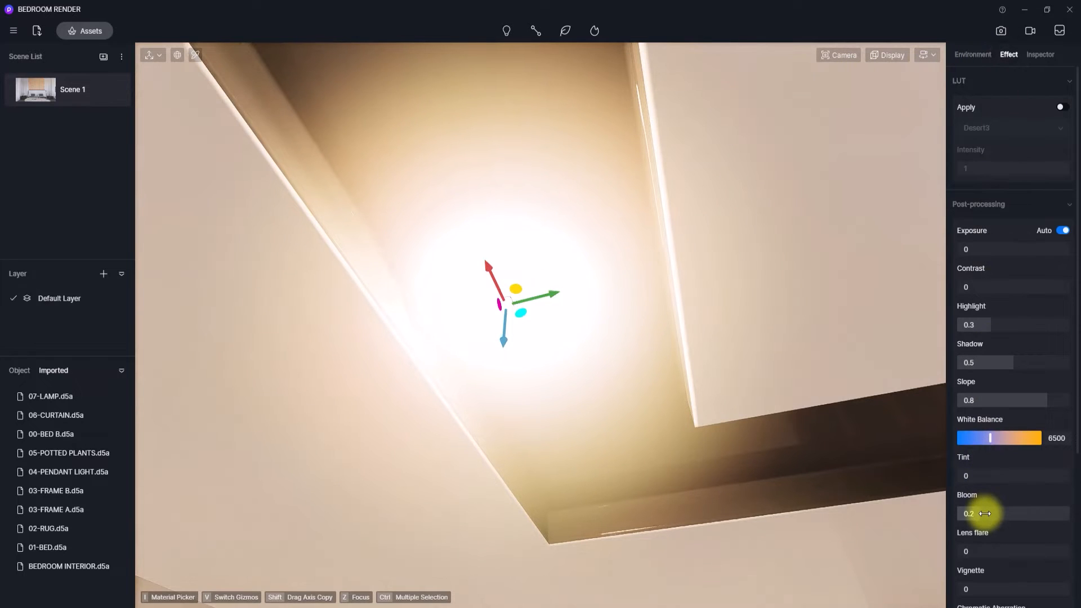
{"action": "left_click_drag", "start_coordinate": [986, 513], "coordinate": [883, 504]}
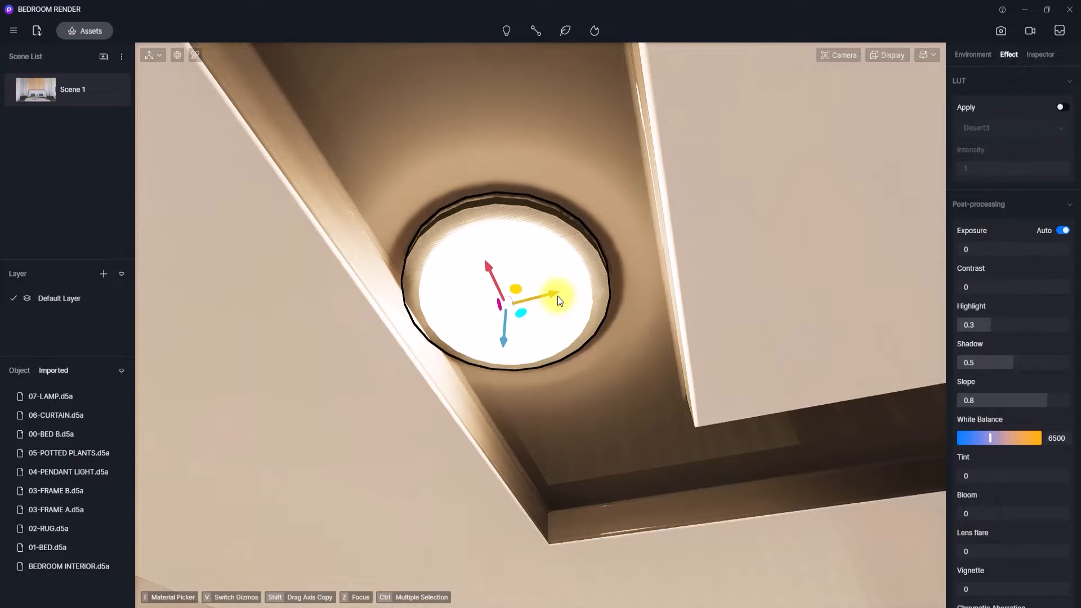
{"action": "left_click_drag", "start_coordinate": [559, 300], "coordinate": [556, 294]}
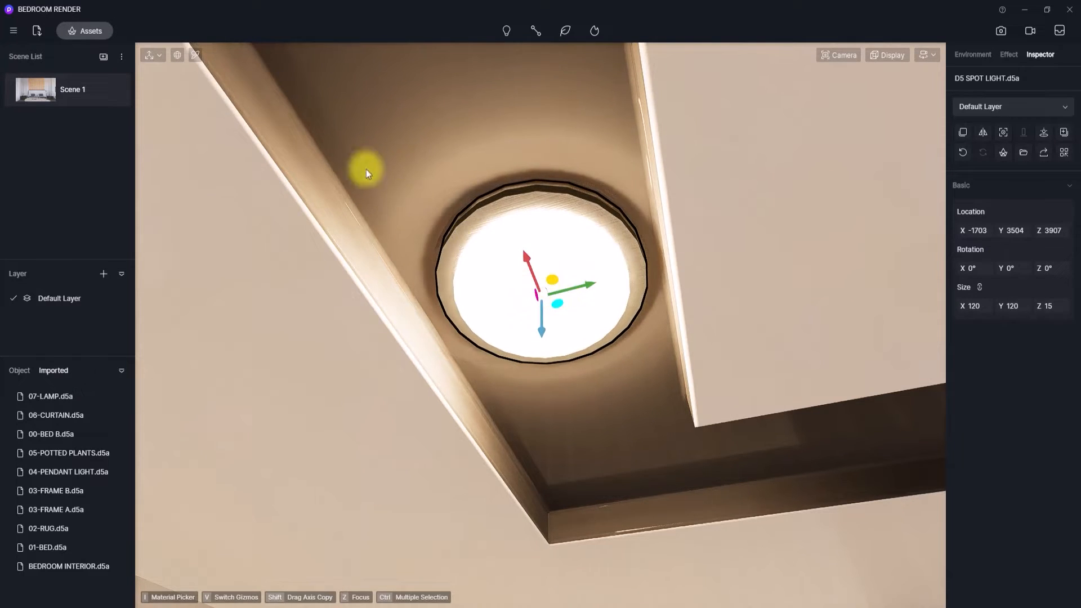
Step: Enable Round Corner on the Brushed Aluminum Alloy material of the spot light's ring
{"action": "left_click", "coordinate": [195, 54]}
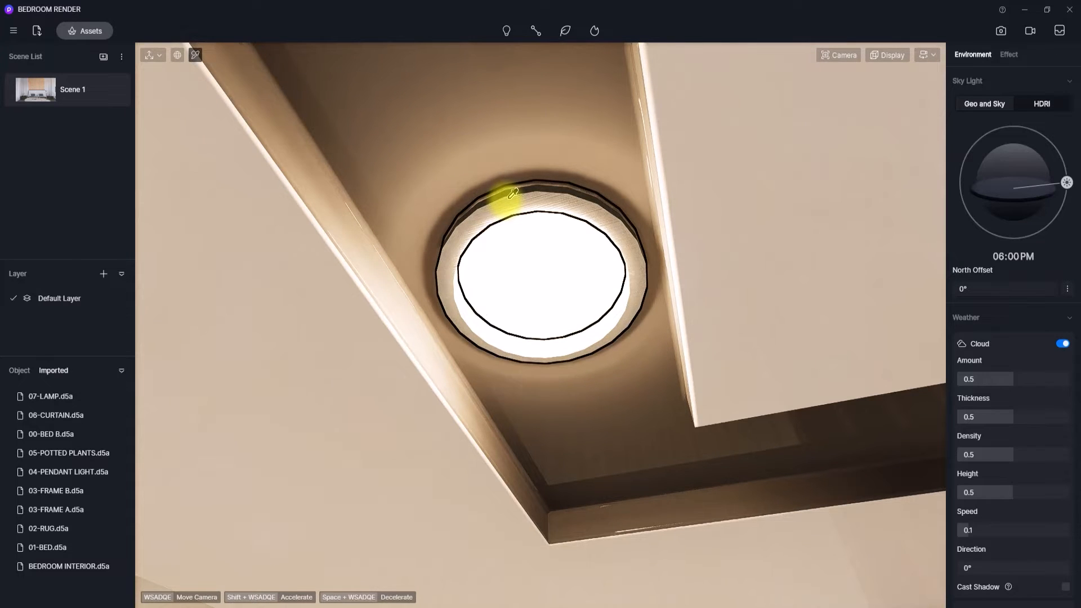
{"action": "left_click", "coordinate": [506, 202]}
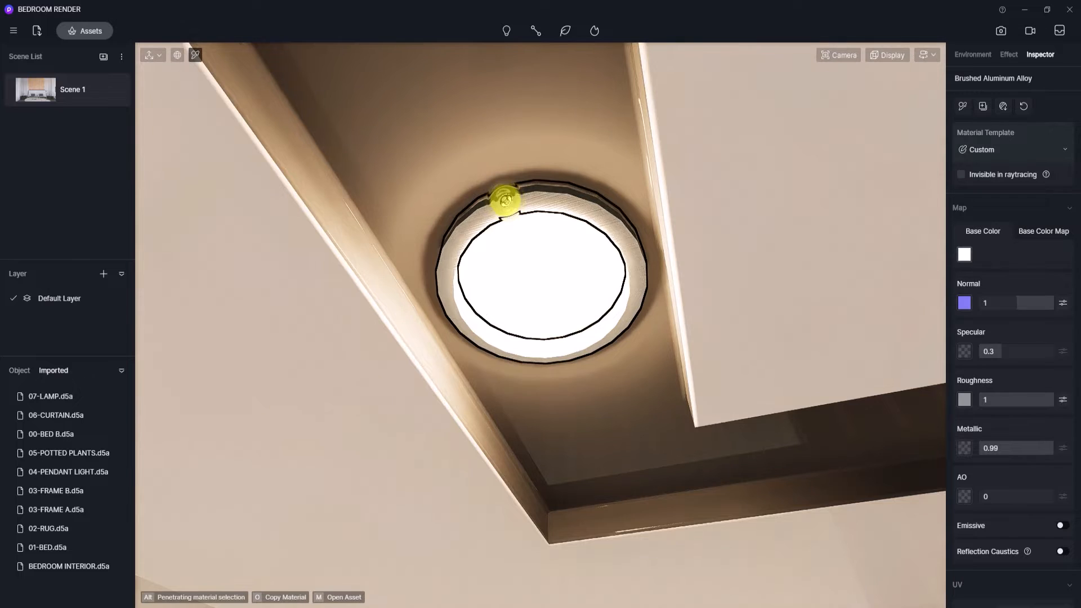
{"action": "scroll", "coordinate": [983, 495], "scroll_direction": "down", "scroll_amount": 4}
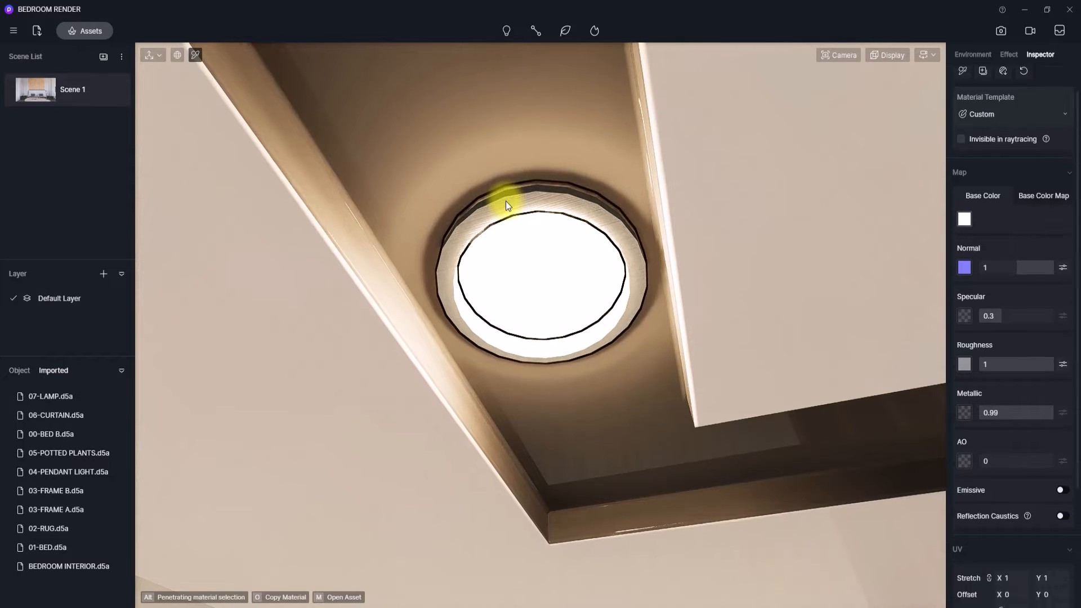
{"action": "left_click", "coordinate": [1061, 557]}
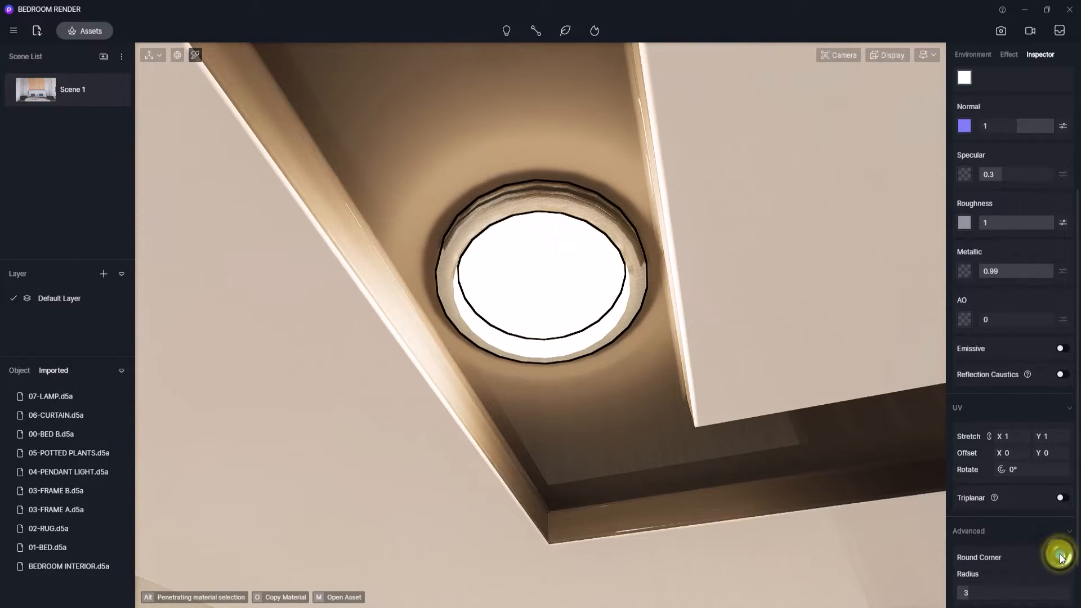
{"action": "key", "text": "Escape"}
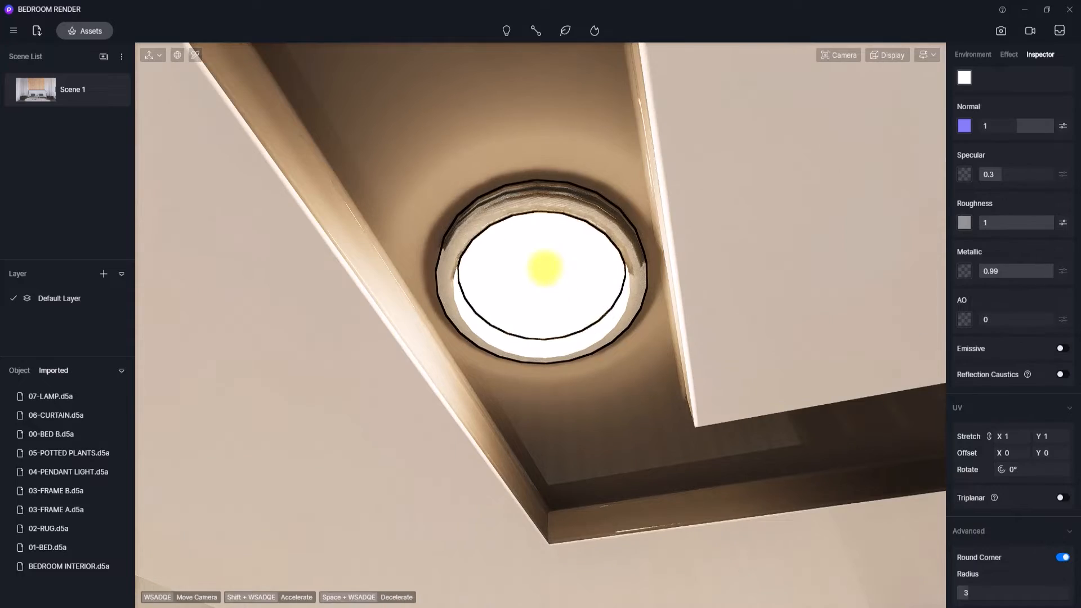
Step: Scale the spot light proportionally by setting its X size to 50
{"action": "left_click", "coordinate": [545, 268]}
{"action": "scroll", "coordinate": [545, 271], "scroll_direction": "down", "scroll_amount": 2}
{"action": "scroll", "coordinate": [545, 268], "scroll_direction": "down", "scroll_amount": 5}
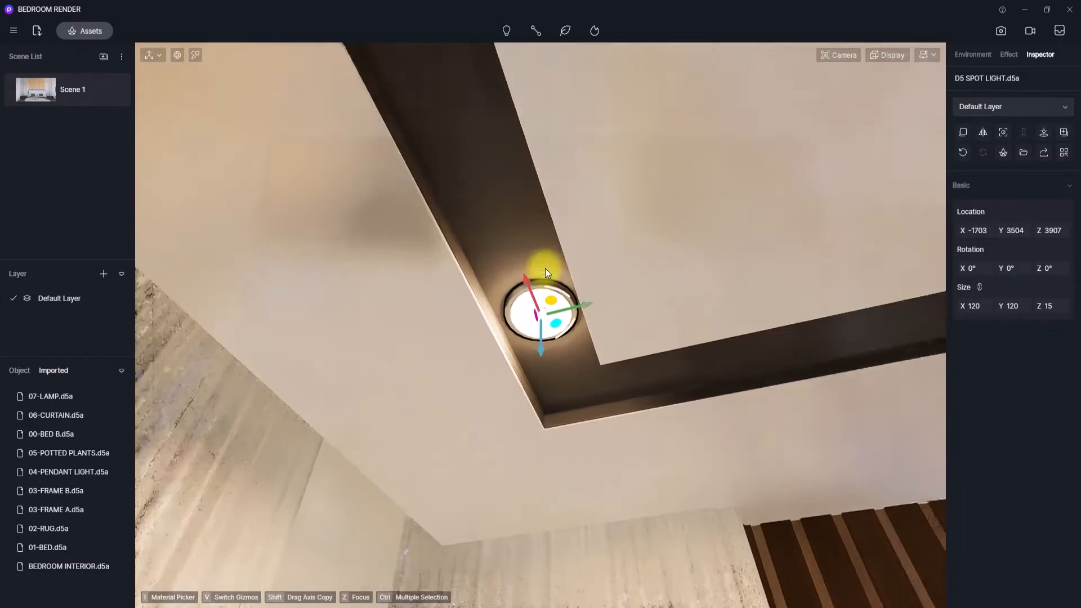
{"action": "scroll", "coordinate": [535, 226], "scroll_direction": "down", "scroll_amount": 2}
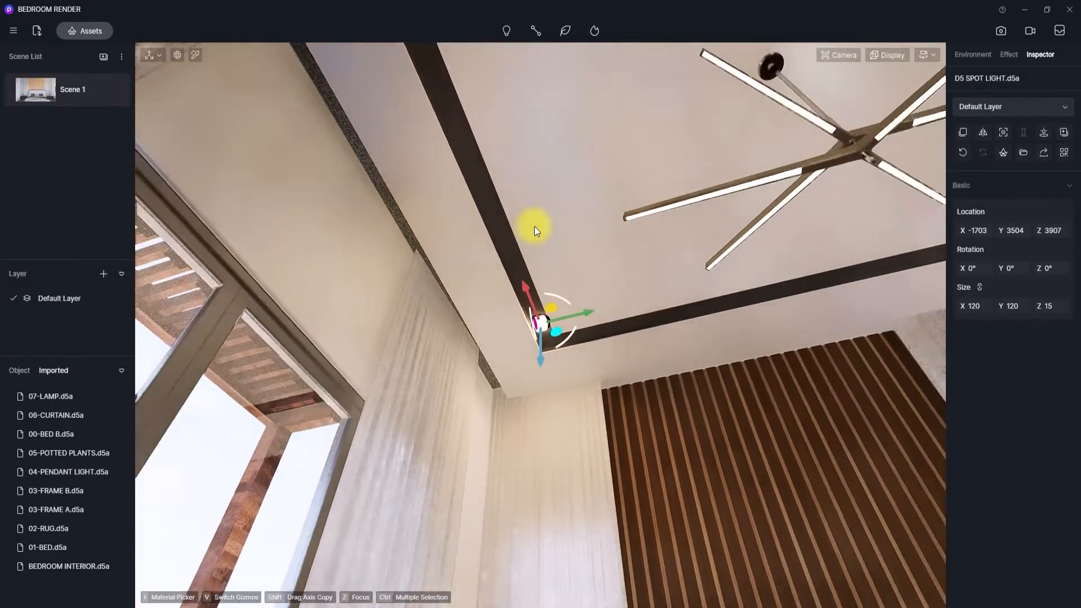
{"action": "scroll", "coordinate": [534, 226], "scroll_direction": "down", "scroll_amount": 2}
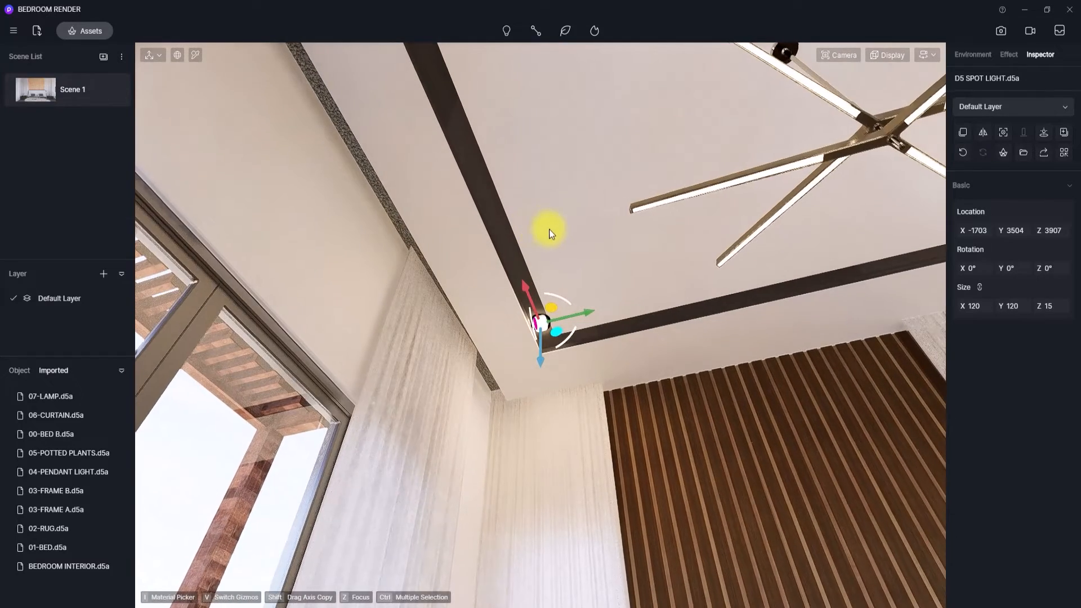
{"action": "left_click", "coordinate": [978, 307]}
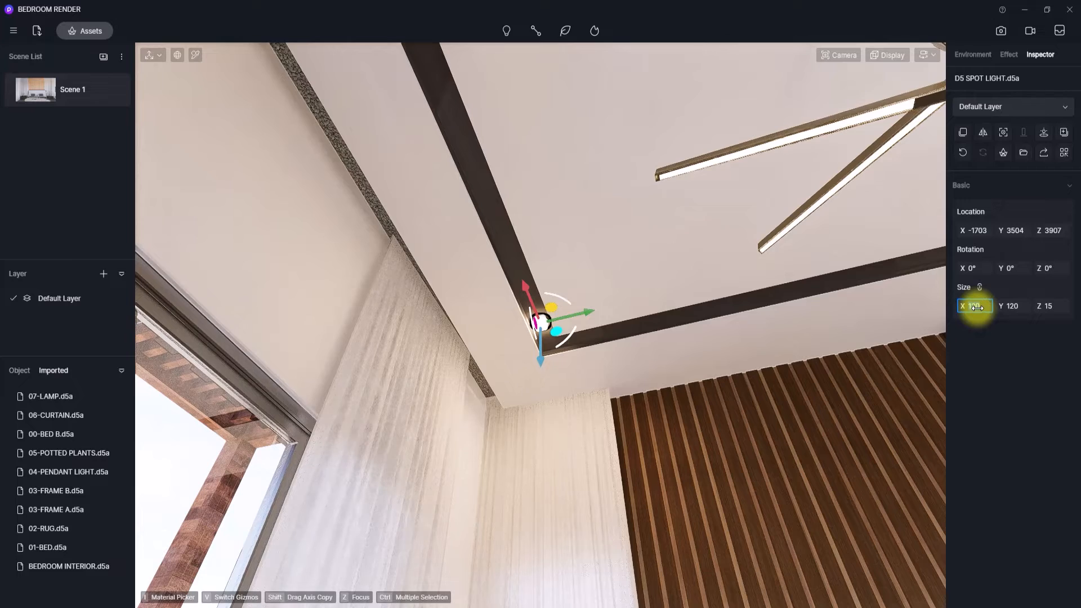
{"action": "type", "text": "50"}
{"action": "key", "text": "Return"}
Step: Raise the spot light to Z 3914 and shift it along the groove away from the corner to X -1396
{"action": "scroll", "coordinate": [602, 357], "scroll_direction": "up", "scroll_amount": 3}
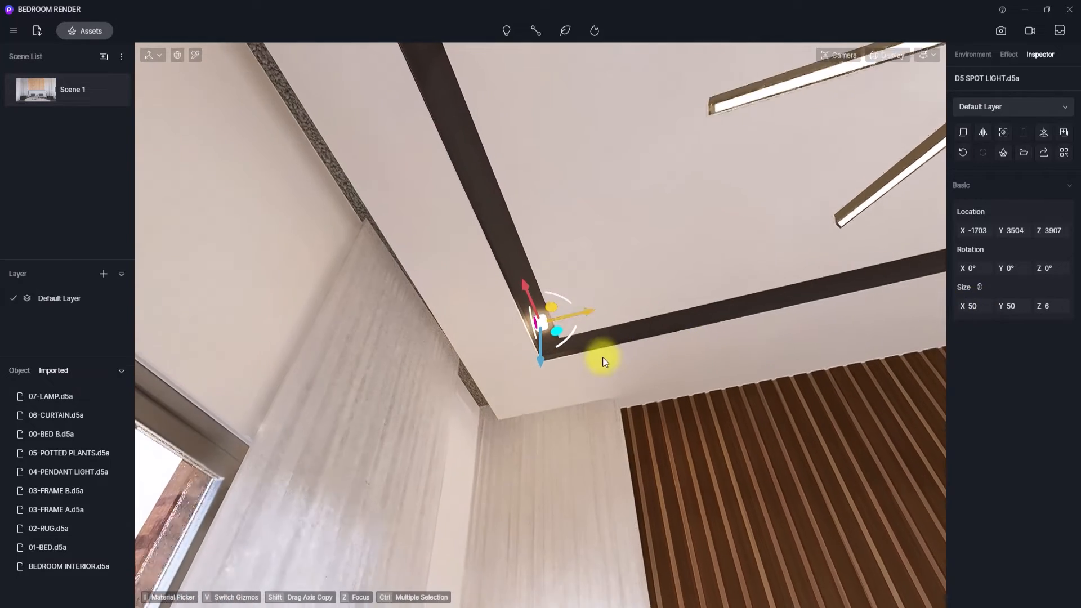
{"action": "scroll", "coordinate": [597, 302], "scroll_direction": "up", "scroll_amount": 5}
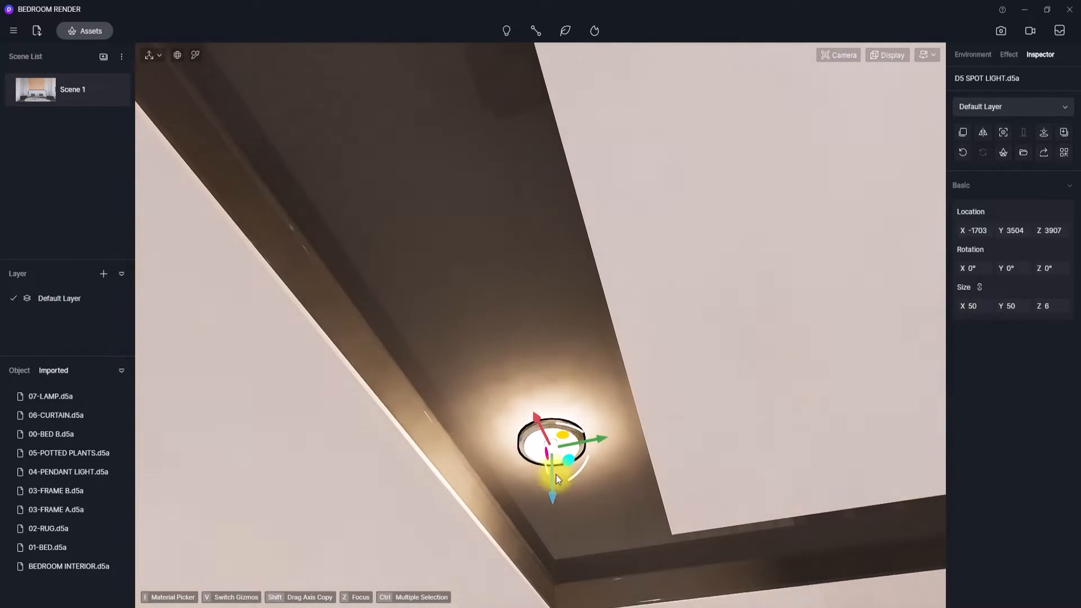
{"action": "left_click_drag", "start_coordinate": [551, 496], "coordinate": [549, 485]}
{"action": "scroll", "coordinate": [548, 479], "scroll_direction": "down", "scroll_amount": 5}
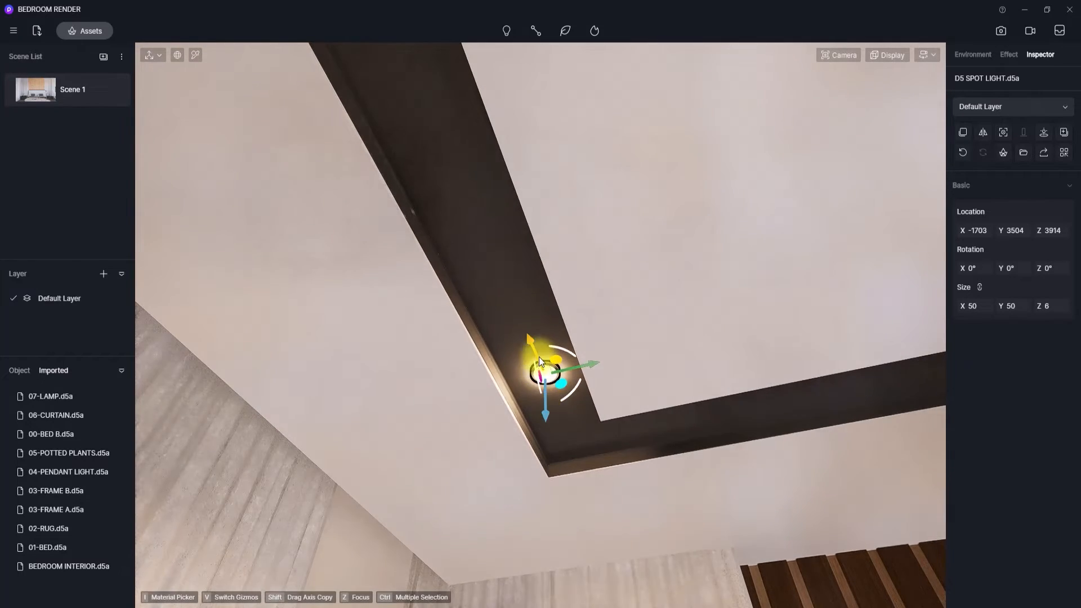
{"action": "left_click_drag", "start_coordinate": [538, 356], "coordinate": [454, 196]}
Step: Switch the viewport to the top view and show the scene in wireframe display mode
{"action": "right_click_drag", "start_coordinate": [509, 164], "coordinate": [640, 406]}
{"action": "scroll", "coordinate": [563, 341], "scroll_direction": "down", "scroll_amount": 3}
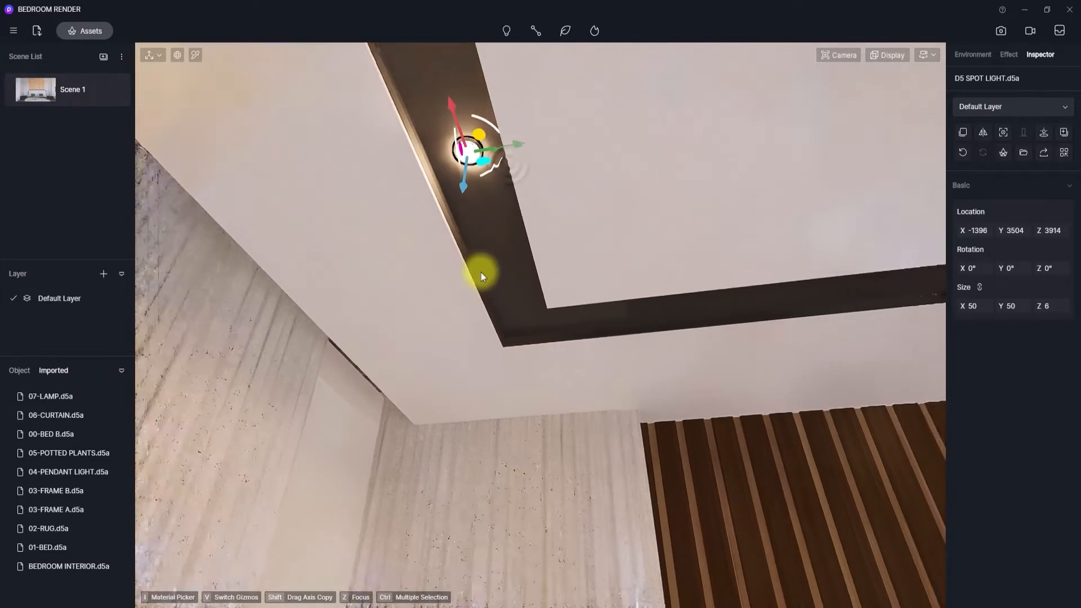
{"action": "right_click_drag", "start_coordinate": [451, 247], "coordinate": [626, 373]}
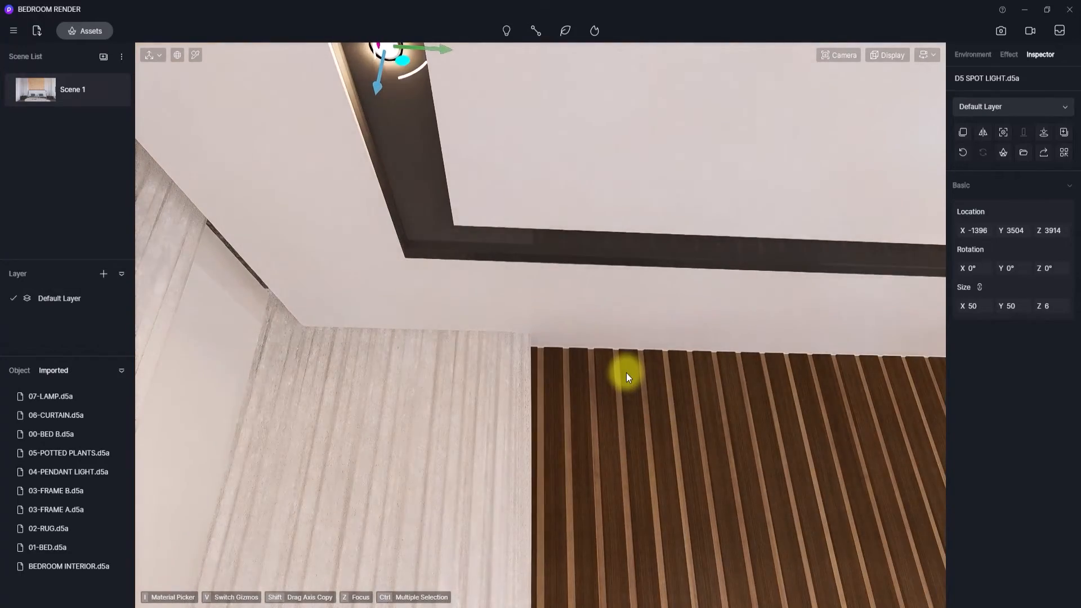
{"action": "key", "text": "t"}
{"action": "scroll", "coordinate": [626, 373], "scroll_direction": "down", "scroll_amount": 3}
{"action": "middle_click_drag", "start_coordinate": [626, 373], "coordinate": [722, 276]}
{"action": "scroll", "coordinate": [626, 373], "scroll_direction": "up", "scroll_amount": 3}
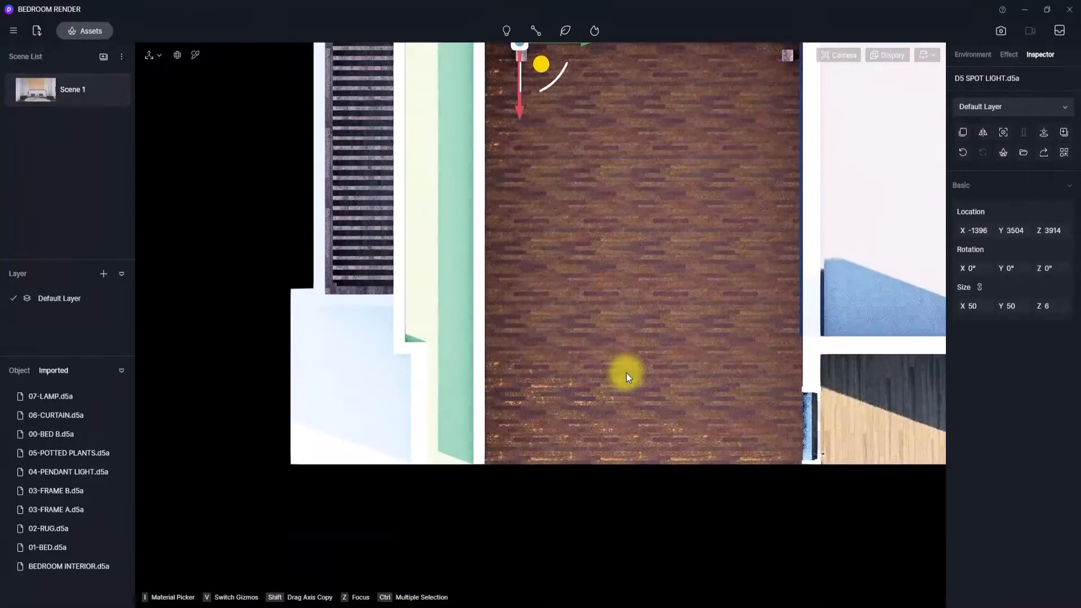
{"action": "middle_click_drag", "start_coordinate": [626, 373], "coordinate": [572, 490]}
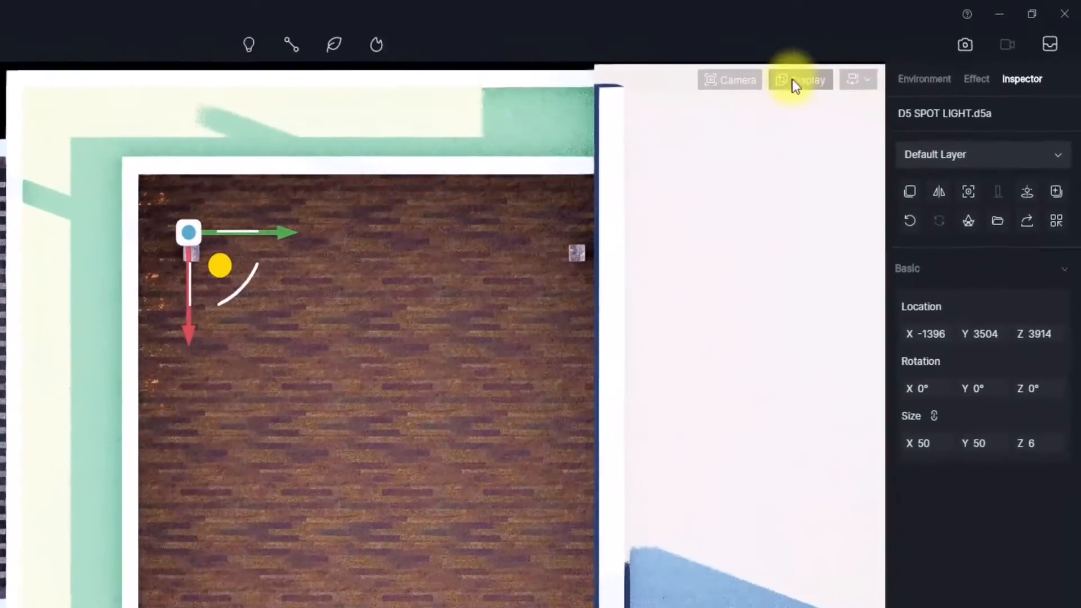
{"action": "left_click", "coordinate": [881, 55]}
{"action": "left_click", "coordinate": [766, 211]}
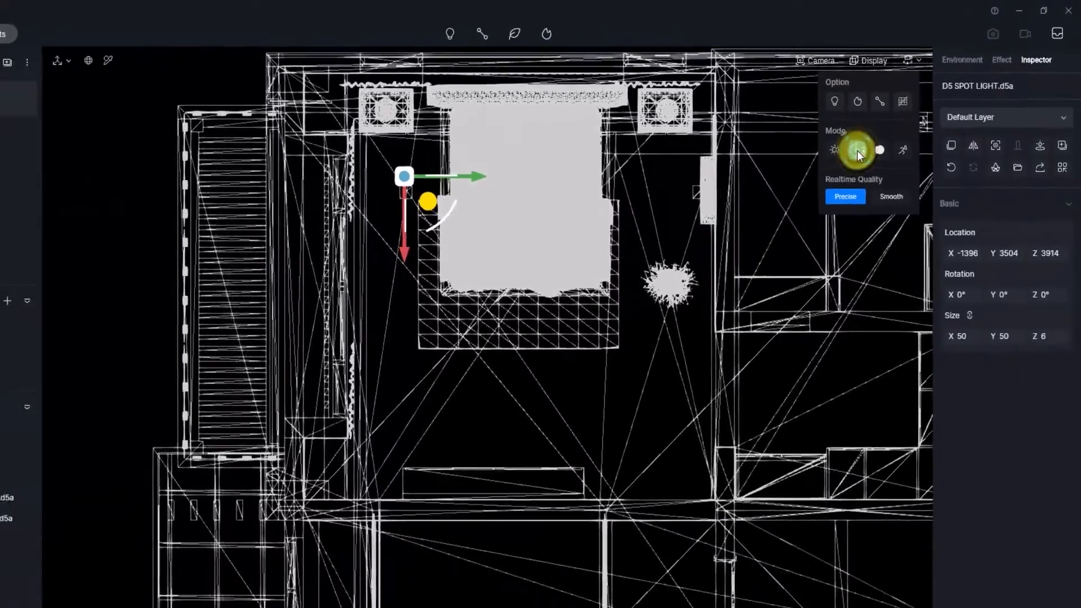
Step: Reposition the spot light in the plan beside the bed to X -1700 and Y 3496
{"action": "scroll", "coordinate": [775, 207], "scroll_direction": "up", "scroll_amount": 5}
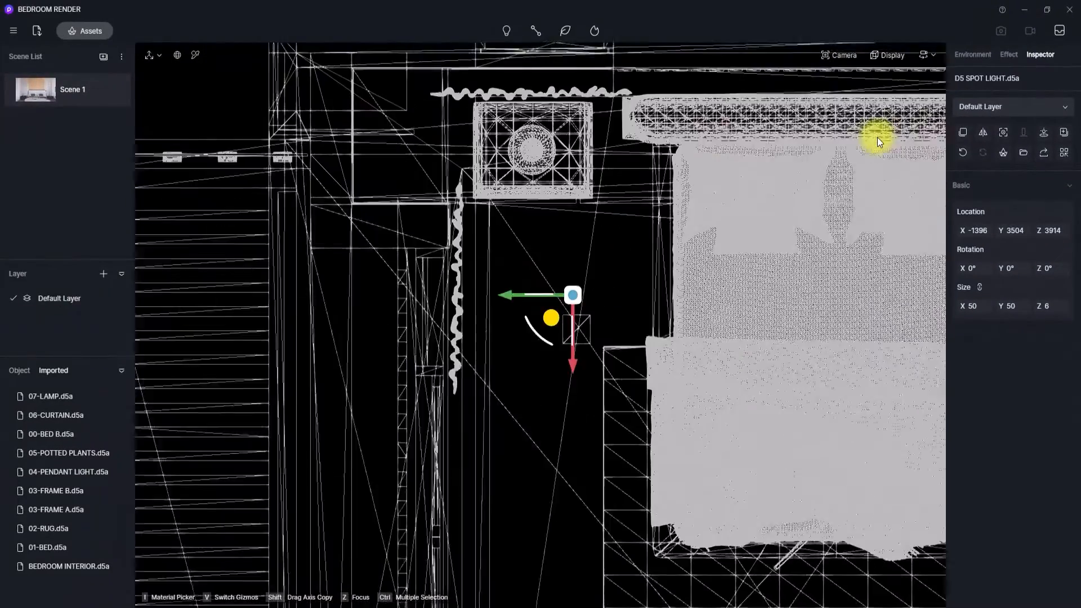
{"action": "middle_click_drag", "start_coordinate": [877, 137], "coordinate": [822, 135]}
{"action": "scroll", "coordinate": [877, 137], "scroll_direction": "up", "scroll_amount": 1}
{"action": "scroll", "coordinate": [771, 185], "scroll_direction": "up", "scroll_amount": 1}
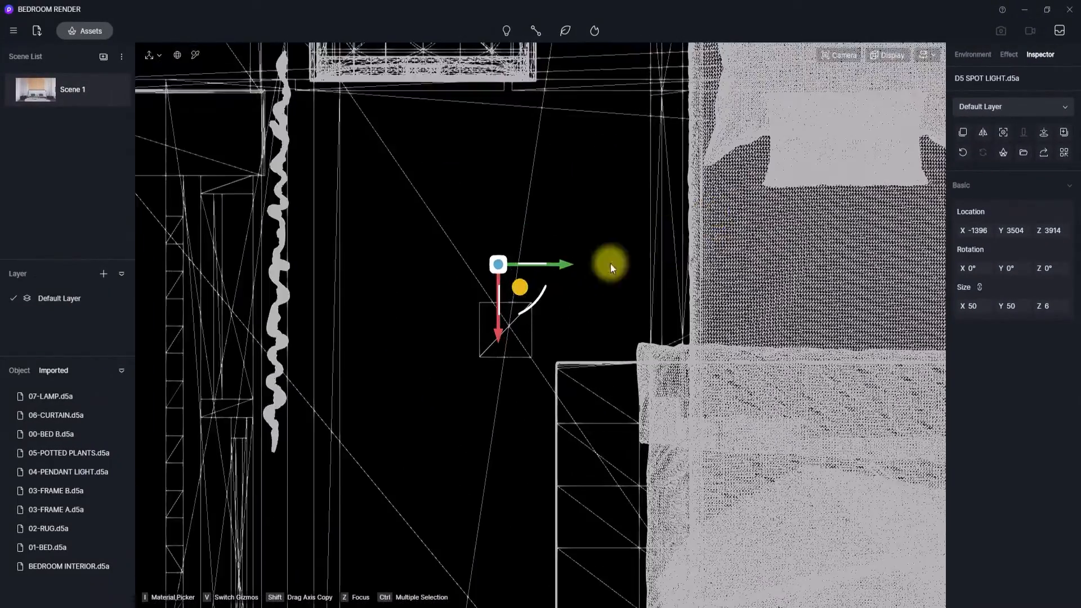
{"action": "scroll", "coordinate": [532, 298], "scroll_direction": "down", "scroll_amount": 1}
{"action": "left_click_drag", "start_coordinate": [529, 304], "coordinate": [531, 204]}
{"action": "scroll", "coordinate": [532, 202], "scroll_direction": "down", "scroll_amount": 5}
{"action": "middle_click_drag", "start_coordinate": [532, 202], "coordinate": [476, 137]}
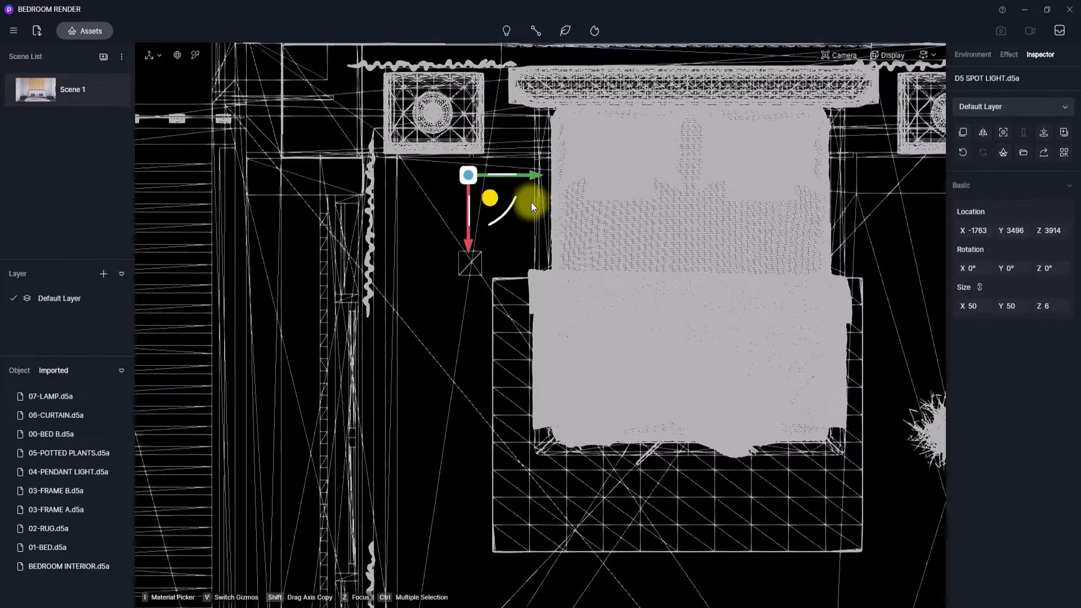
{"action": "scroll", "coordinate": [532, 203], "scroll_direction": "down", "scroll_amount": 2}
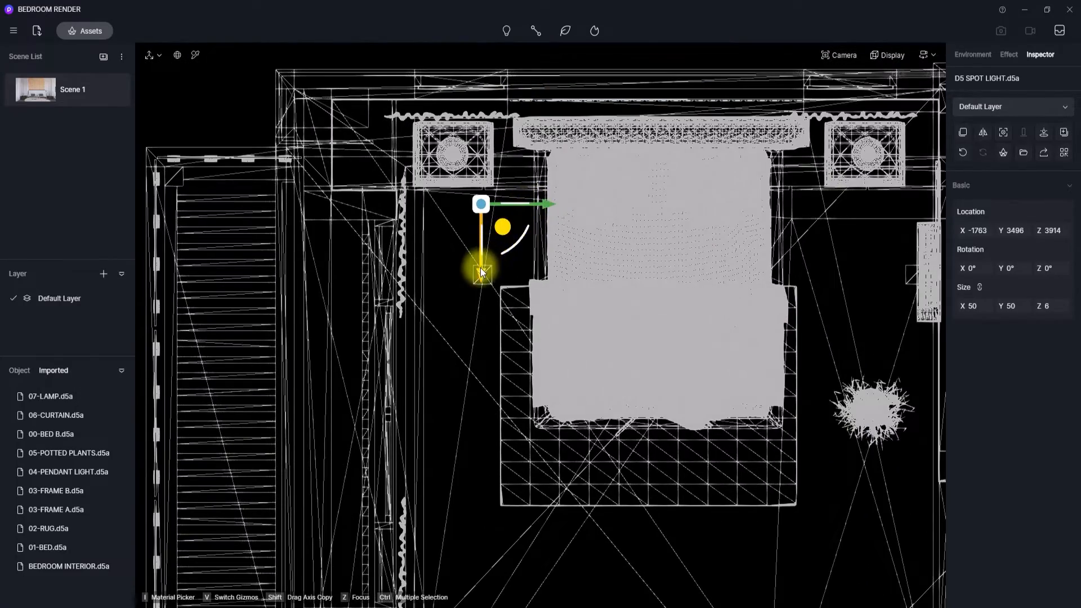
{"action": "mouse_move", "coordinate": [484, 264]}
{"action": "left_mouse_down"}
{"action": "mouse_move", "coordinate": [480, 309]}
{"action": "mouse_move", "coordinate": [479, 275]}
{"action": "left_mouse_up"}
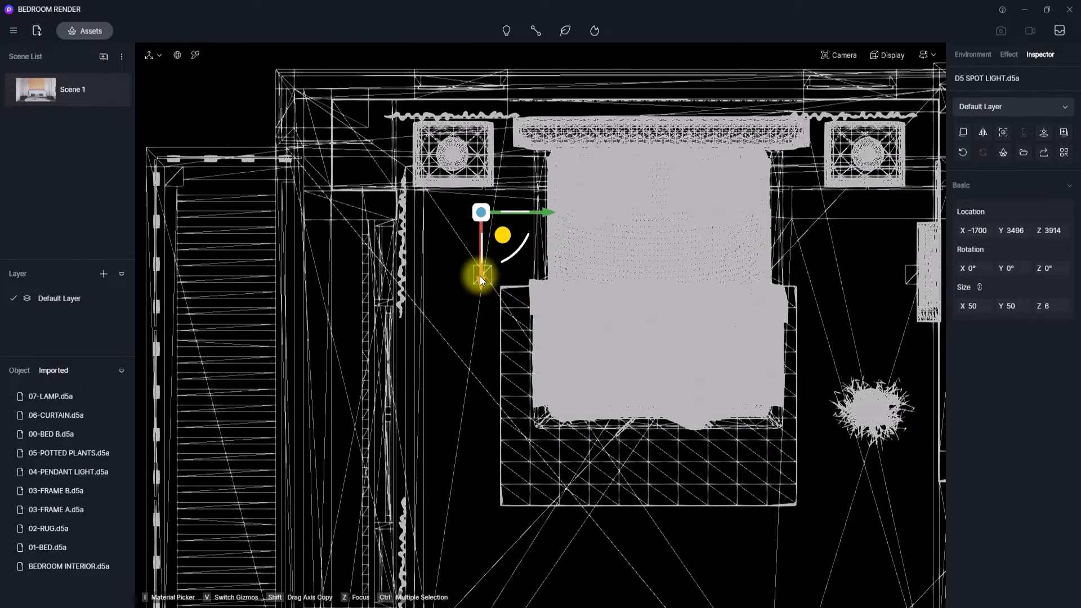
Step: Return the viewport to the shaded real-time display mode and to a perspective view facing the ceiling groove
{"action": "left_click", "coordinate": [883, 57]}
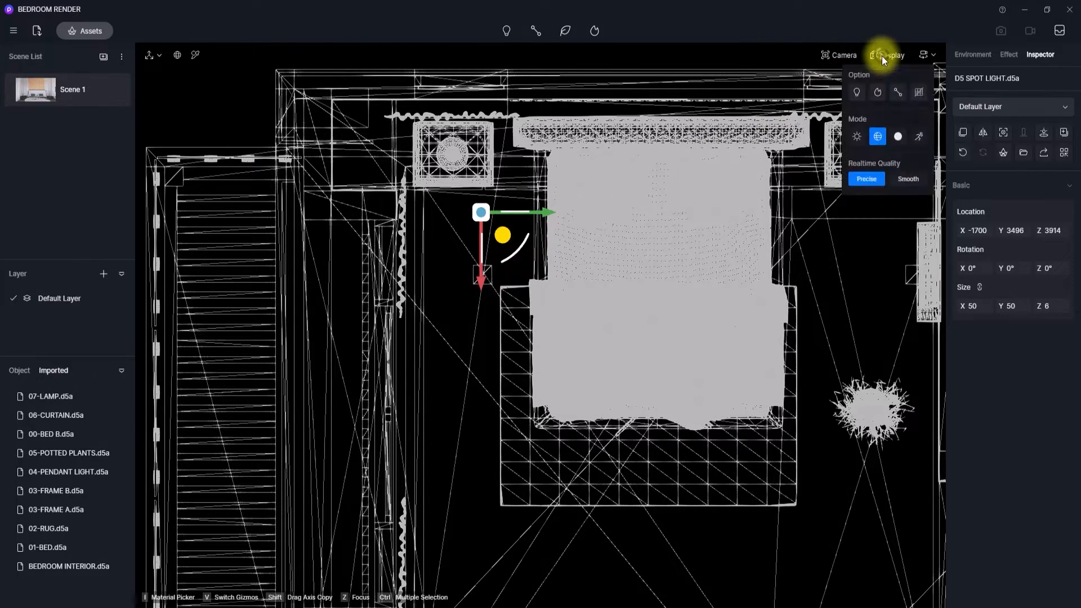
{"action": "left_click", "coordinate": [856, 136]}
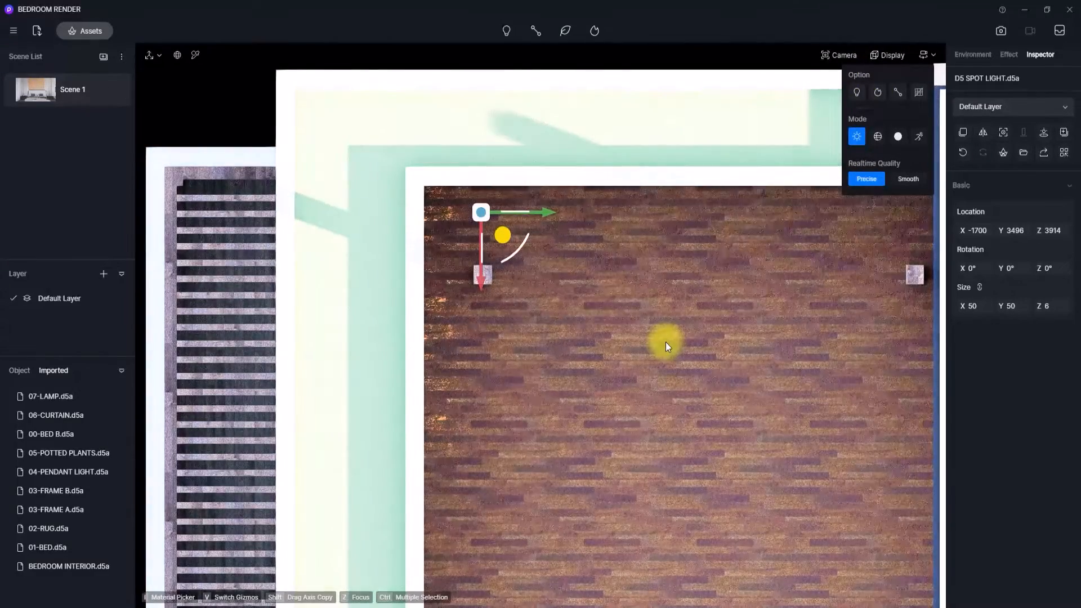
{"action": "key", "text": "p"}
{"action": "right_click_drag", "start_coordinate": [521, 370], "coordinate": [398, 2]}
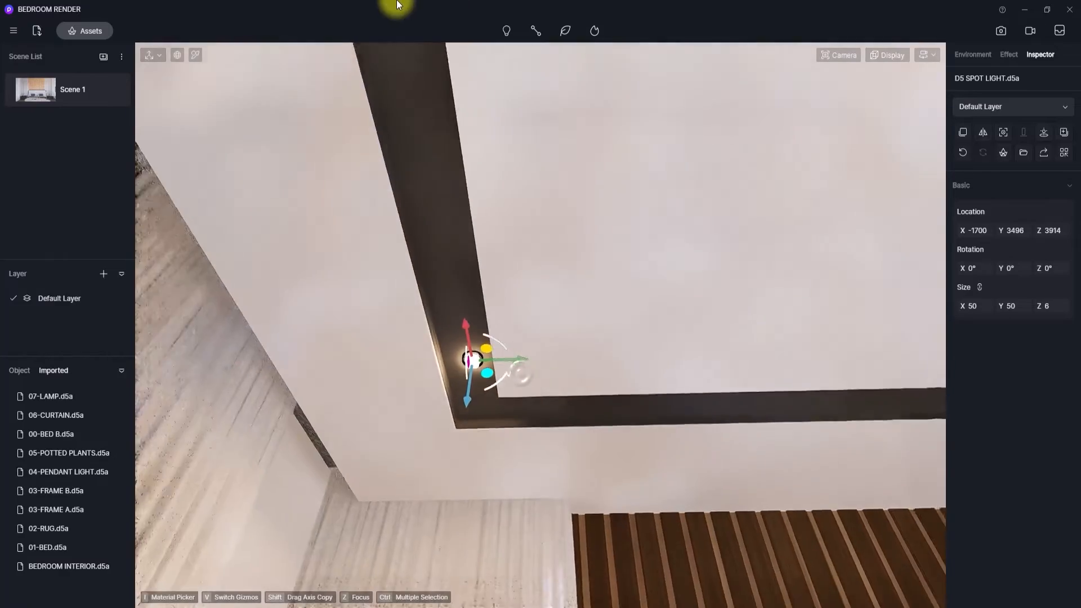
Step: Move the spot light fixture along the window-side ceiling groove to X -939
{"action": "key", "text": "s"}
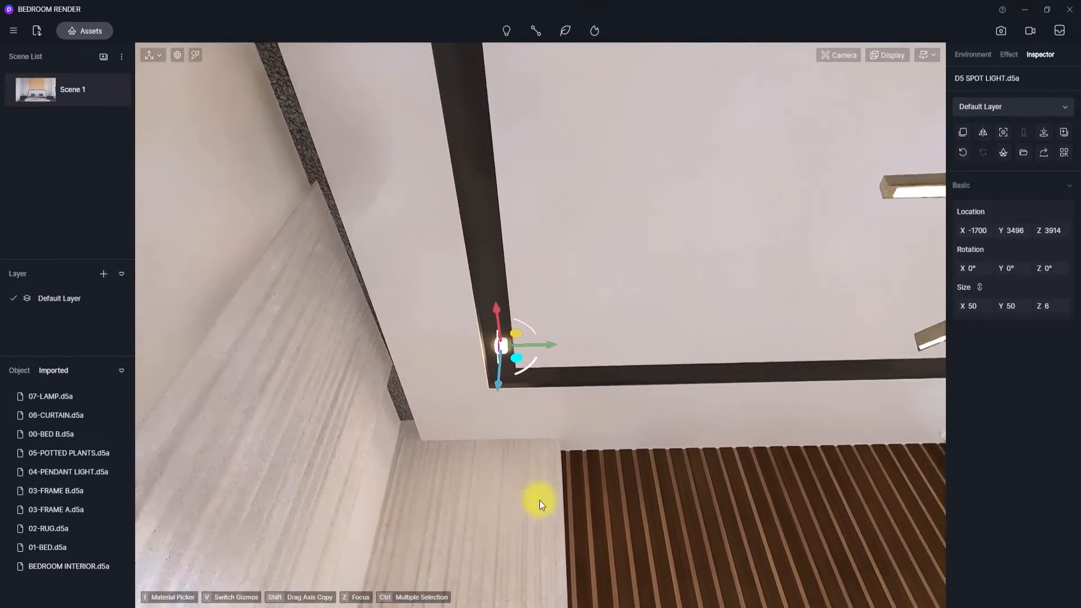
{"action": "right_click_drag", "start_coordinate": [540, 500], "coordinate": [553, 135]}
{"action": "key", "text": "s"}
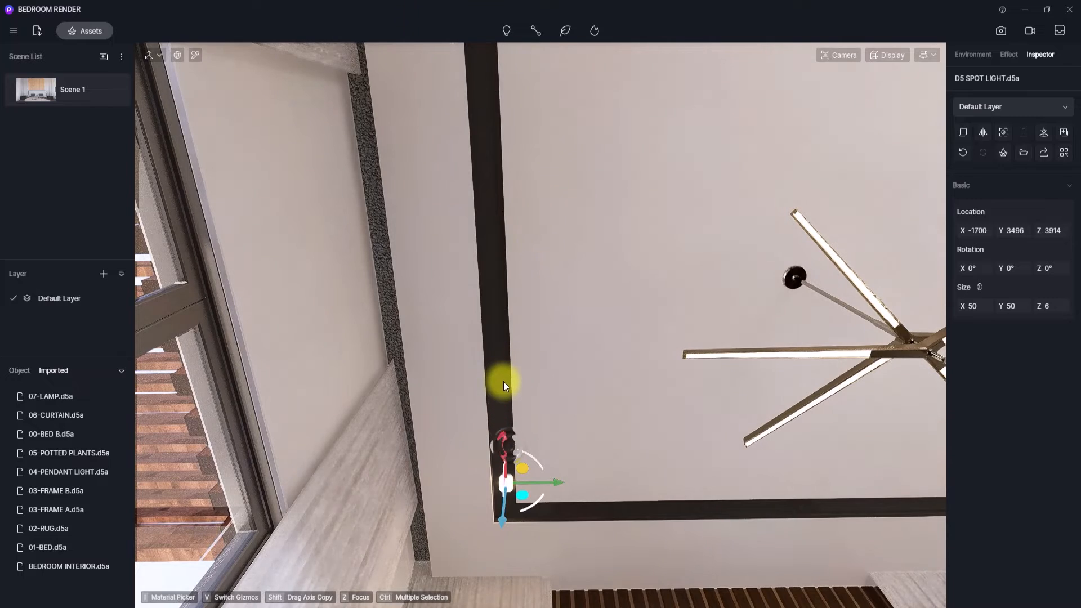
{"action": "left_click_drag", "start_coordinate": [504, 444], "coordinate": [497, 323]}
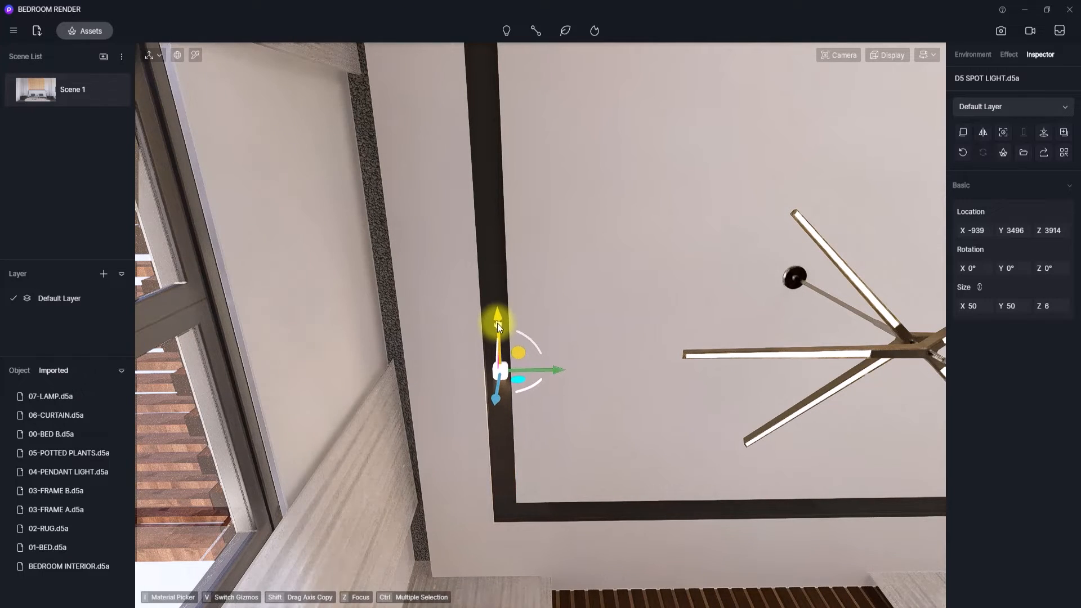
Step: Copy the spot light fixture twice into the headboard-side groove, at X -1902 with Y 2883 and Y 1193
{"action": "left_click_drag", "start_coordinate": [519, 360], "coordinate": [620, 497]}
{"action": "right_click_drag", "start_coordinate": [626, 499], "coordinate": [820, 552]}
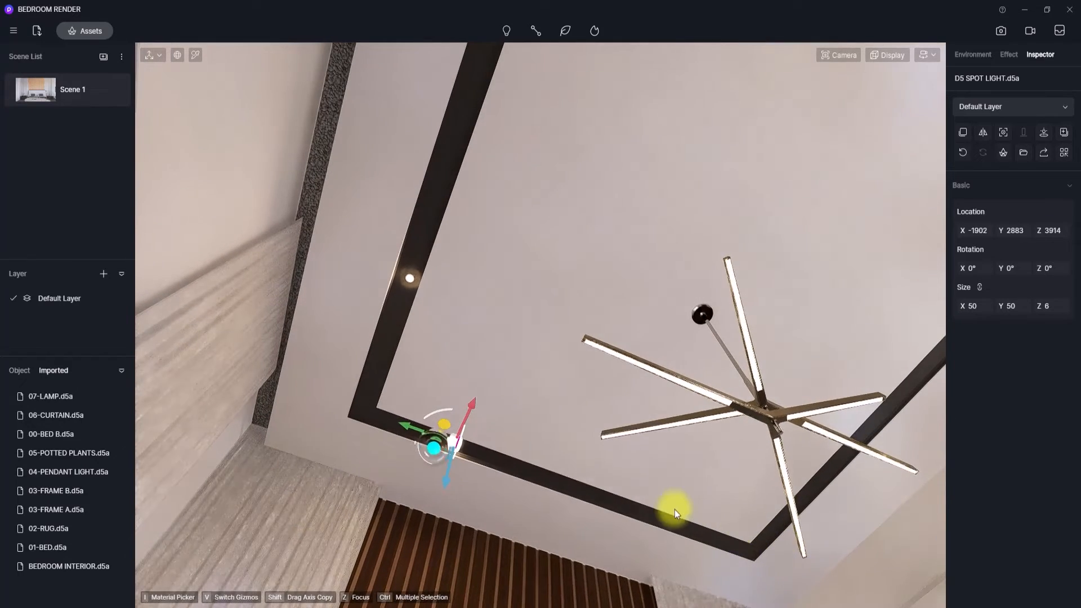
{"action": "left_click_drag", "start_coordinate": [412, 429], "coordinate": [654, 510]}
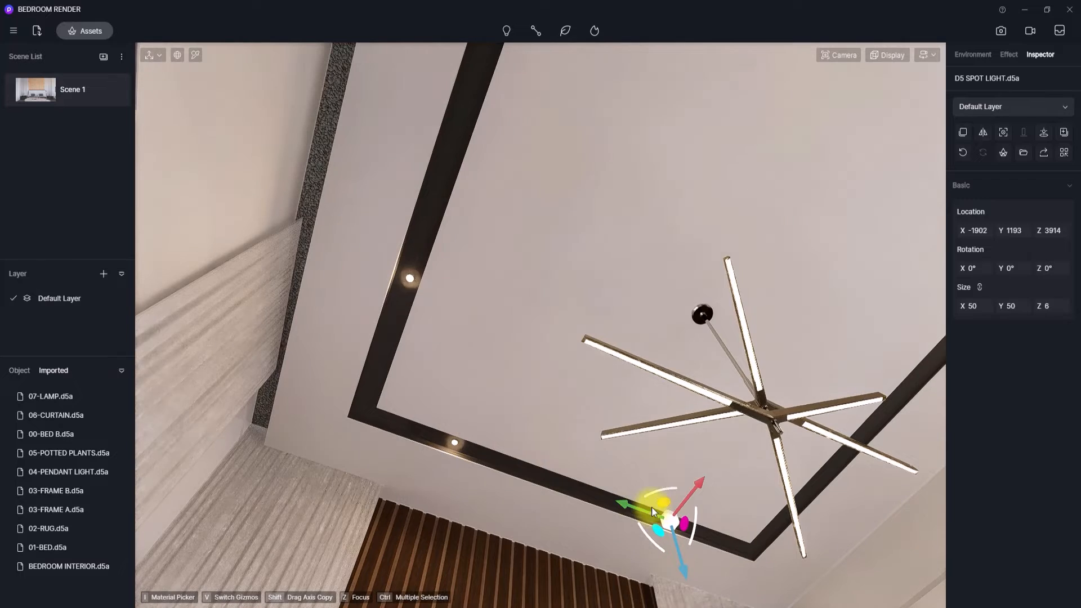
Step: Copy the window-side fixture across to the opposite groove and along its own groove to X 38
{"action": "left_click", "coordinate": [411, 276]}
{"action": "left_click", "coordinate": [411, 278]}
{"action": "left_click_drag", "start_coordinate": [434, 288], "coordinate": [1008, 288], "text": "shift"}
{"action": "right_click_drag", "start_coordinate": [517, 363], "coordinate": [745, 239]}
{"action": "left_click", "coordinate": [356, 288]}
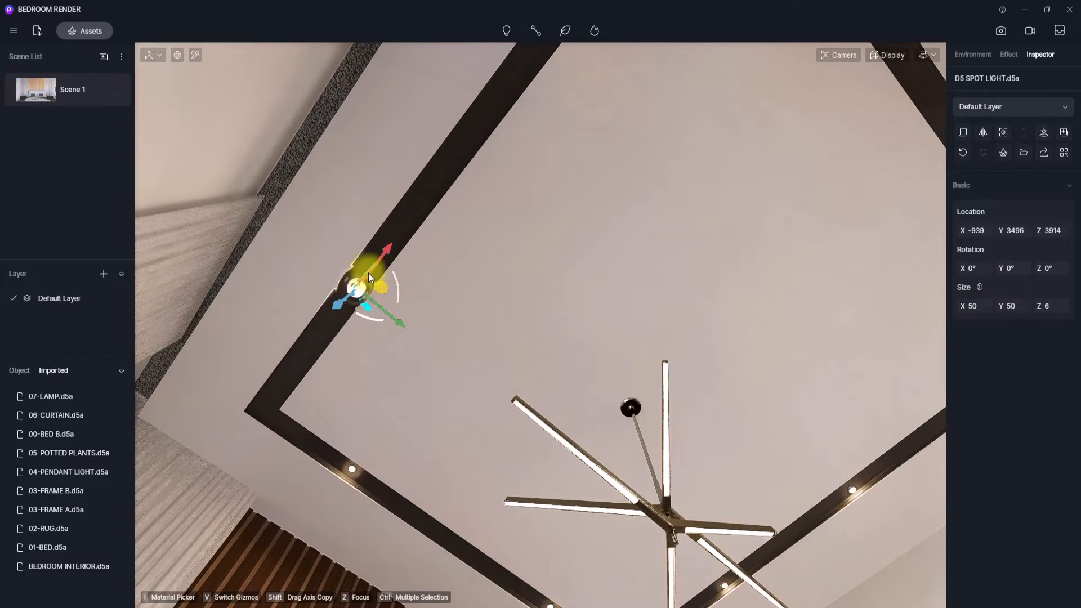
{"action": "left_click_drag", "start_coordinate": [385, 248], "coordinate": [504, 96], "text": "shift"}
Step: Add a Spotlight light source at the headboard-side groove fixture nearest the window corner
{"action": "right_click_drag", "start_coordinate": [502, 99], "coordinate": [438, 142]}
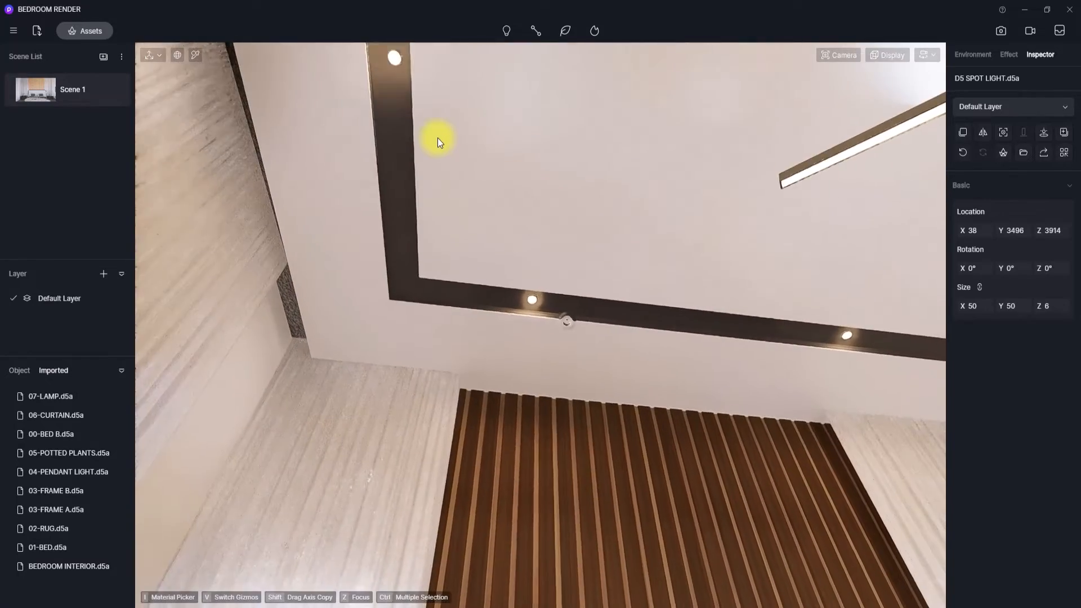
{"action": "scroll", "coordinate": [438, 142], "scroll_direction": "up", "scroll_amount": 4}
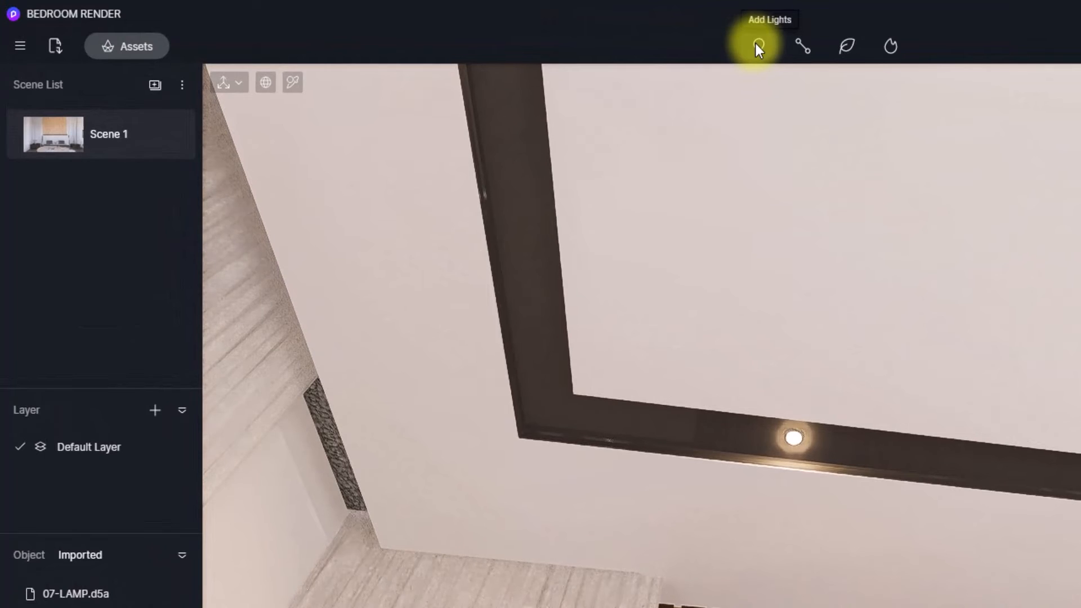
{"action": "left_click", "coordinate": [756, 45]}
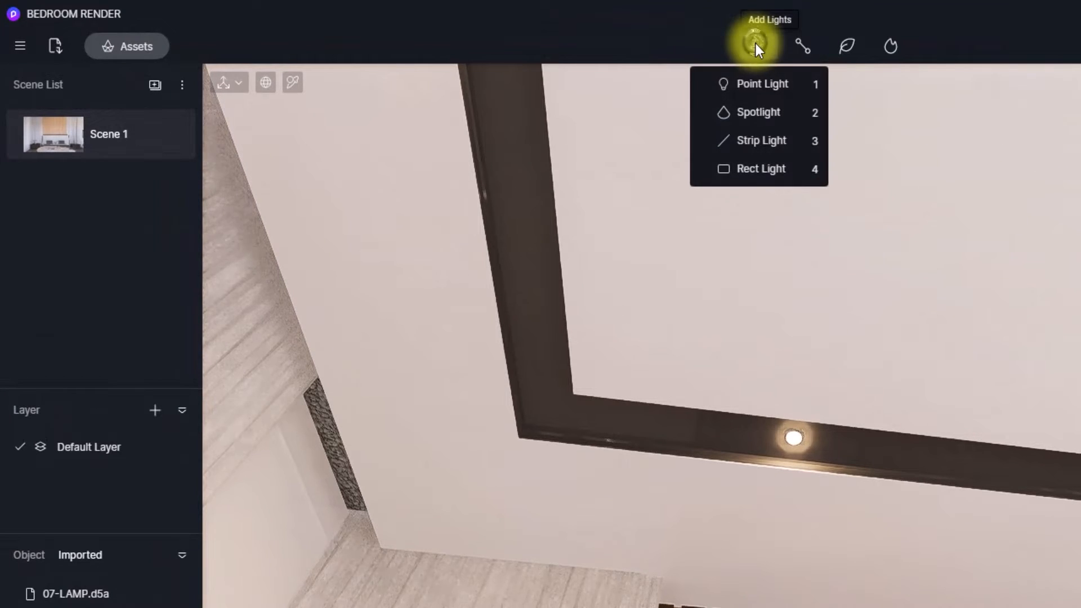
{"action": "left_click", "coordinate": [761, 112]}
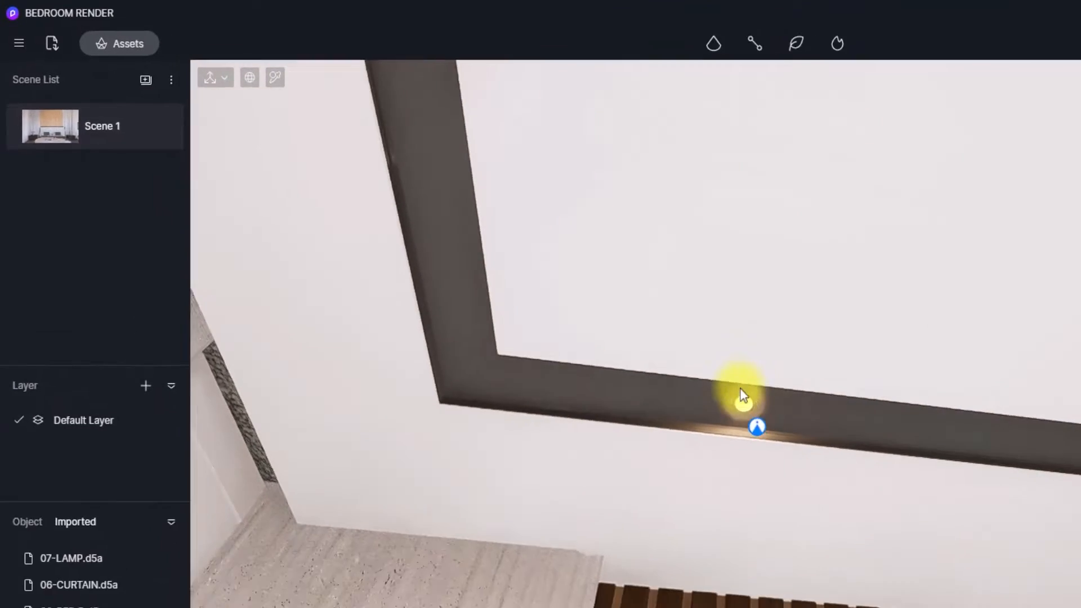
{"action": "left_click", "coordinate": [741, 389]}
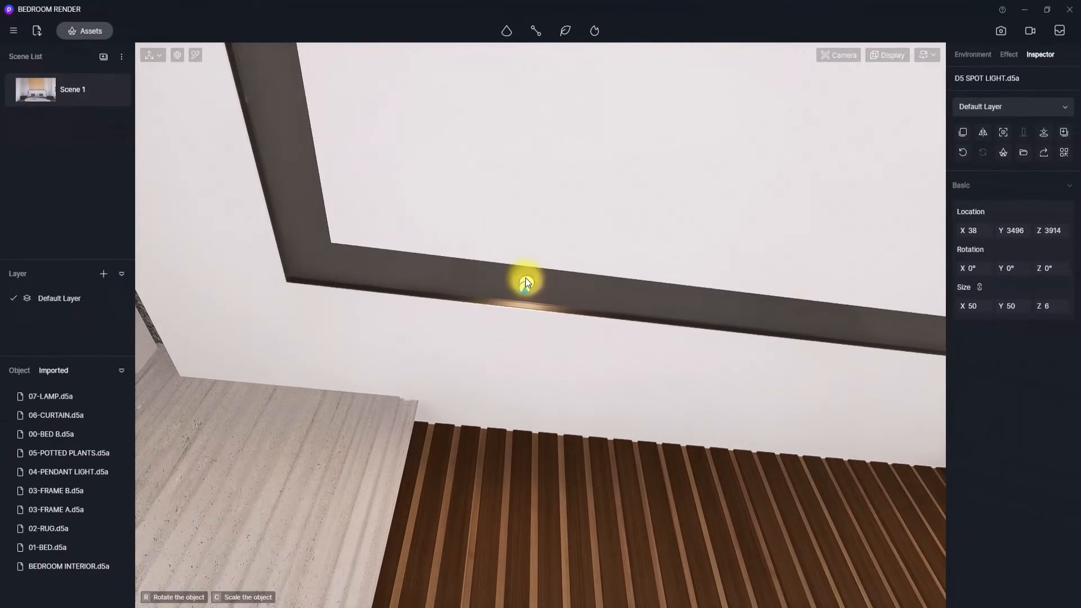
{"action": "key", "text": "Escape"}
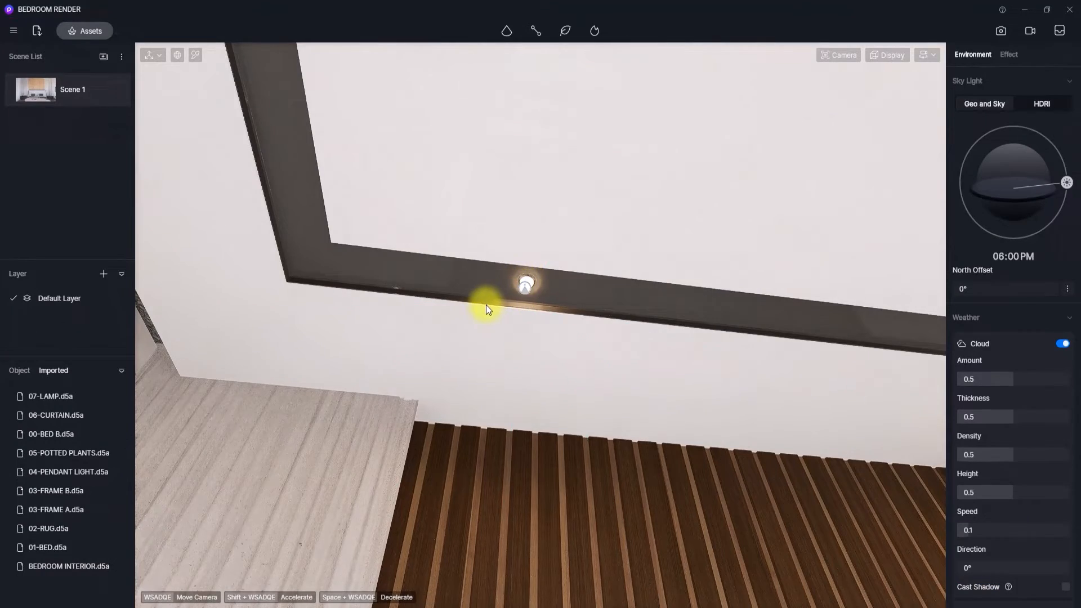
Step: Create a new layer and rename it 01-LIGHTING
{"action": "right_click_drag", "start_coordinate": [485, 306], "coordinate": [403, 290]}
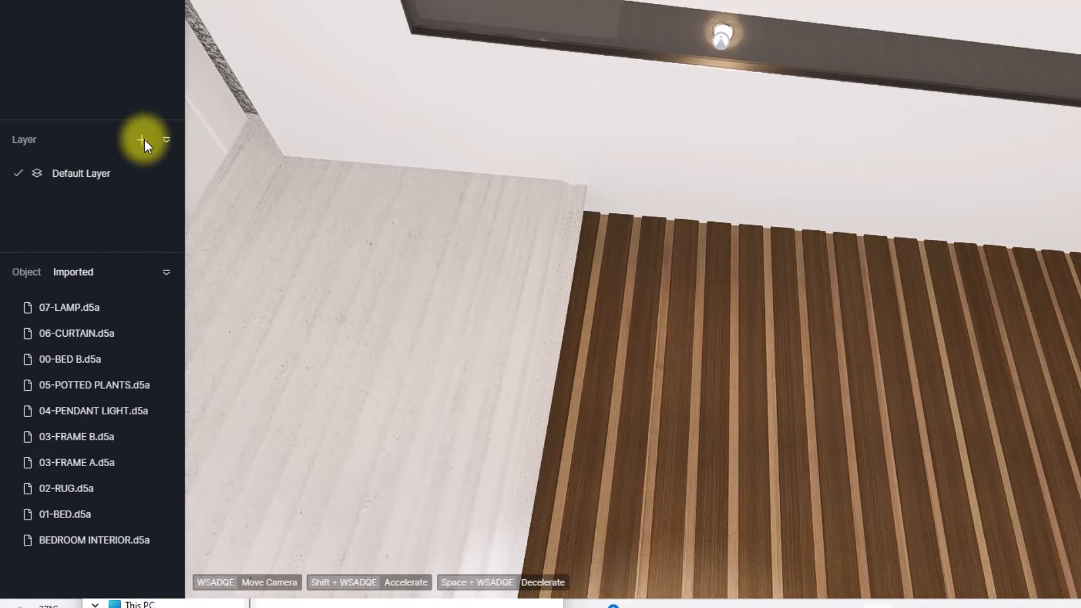
{"action": "left_click", "coordinate": [144, 140]}
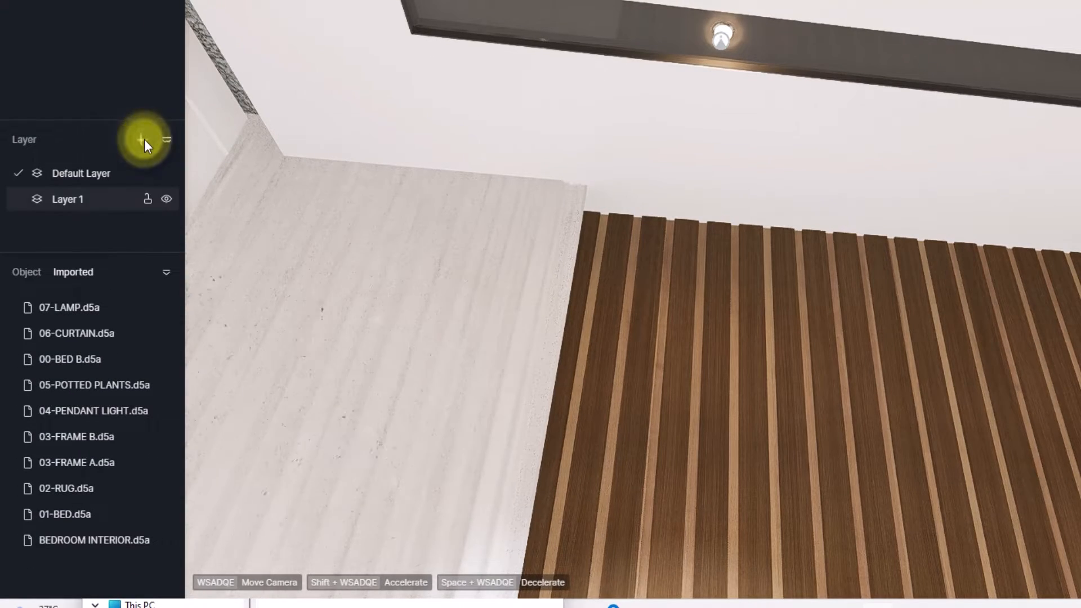
{"action": "right_click", "coordinate": [71, 201]}
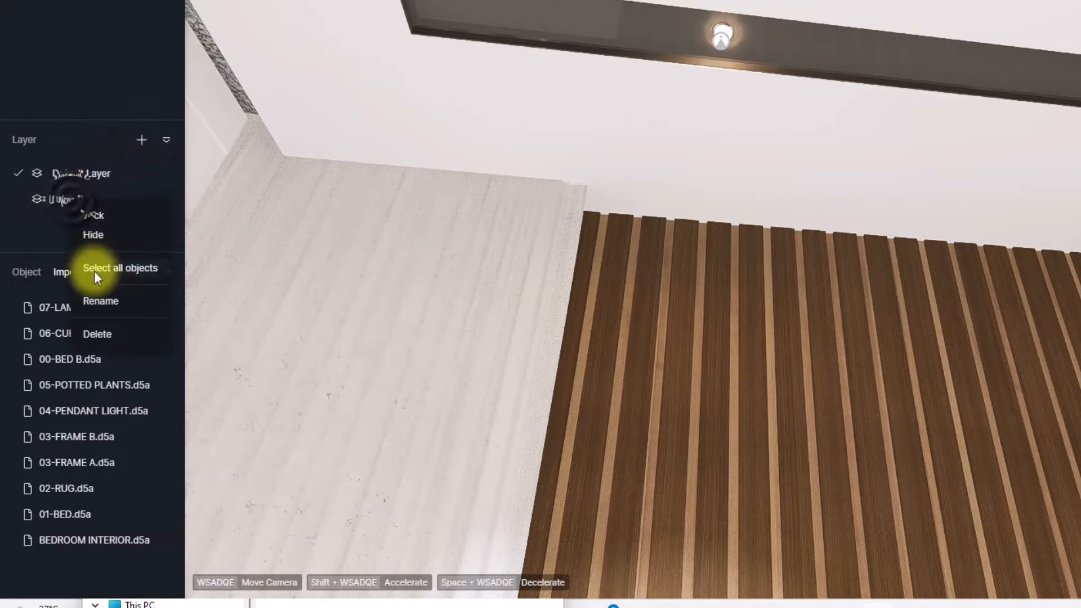
{"action": "left_click", "coordinate": [104, 303]}
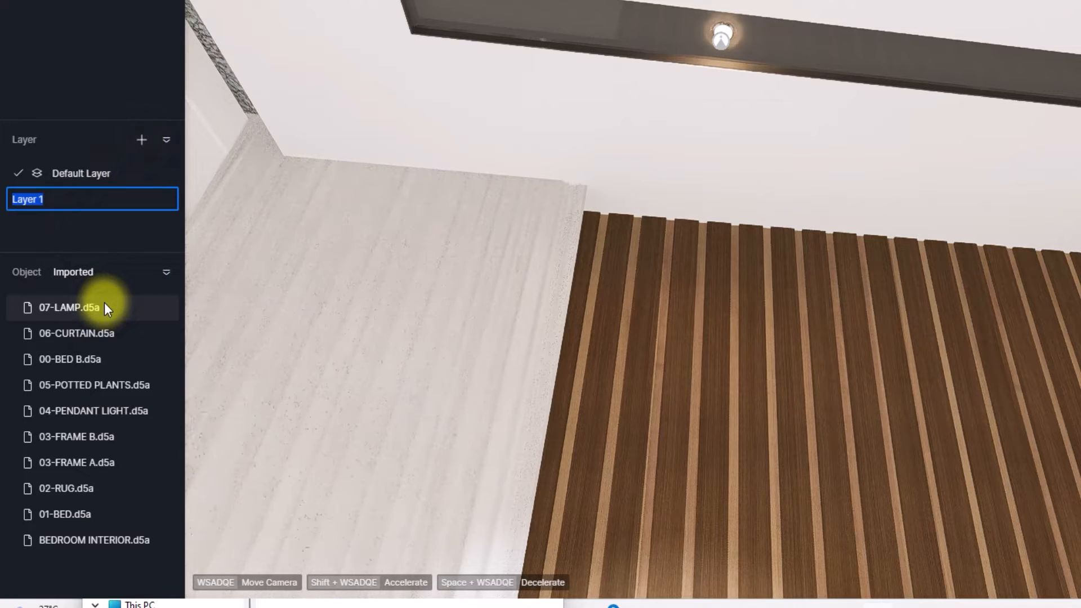
{"action": "type", "text": "01-LIGHTI"}
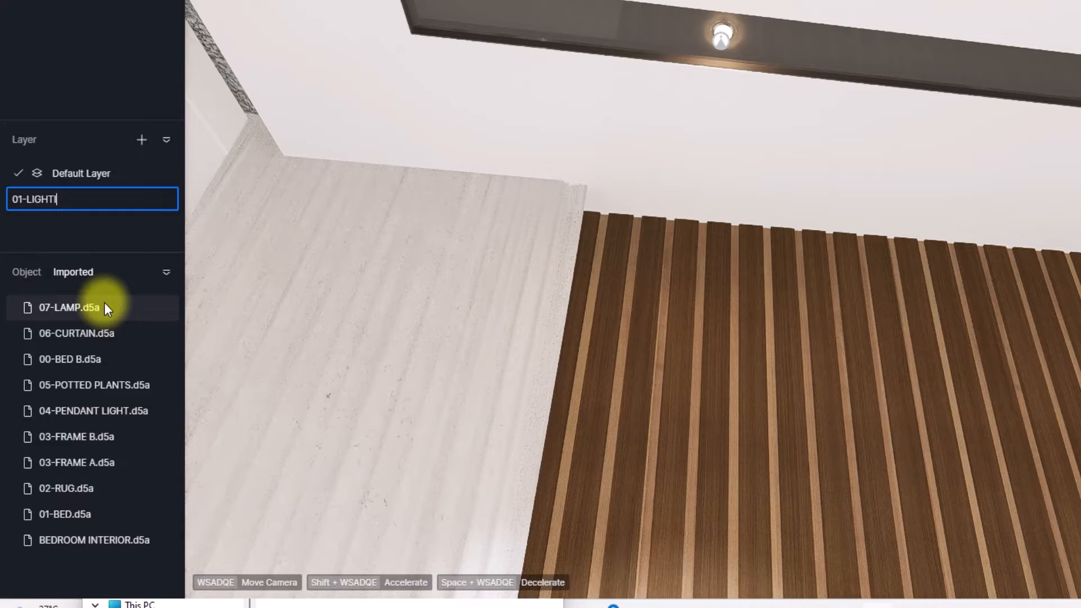
{"action": "type", "text": "NG"}
{"action": "left_click", "coordinate": [296, 237]}
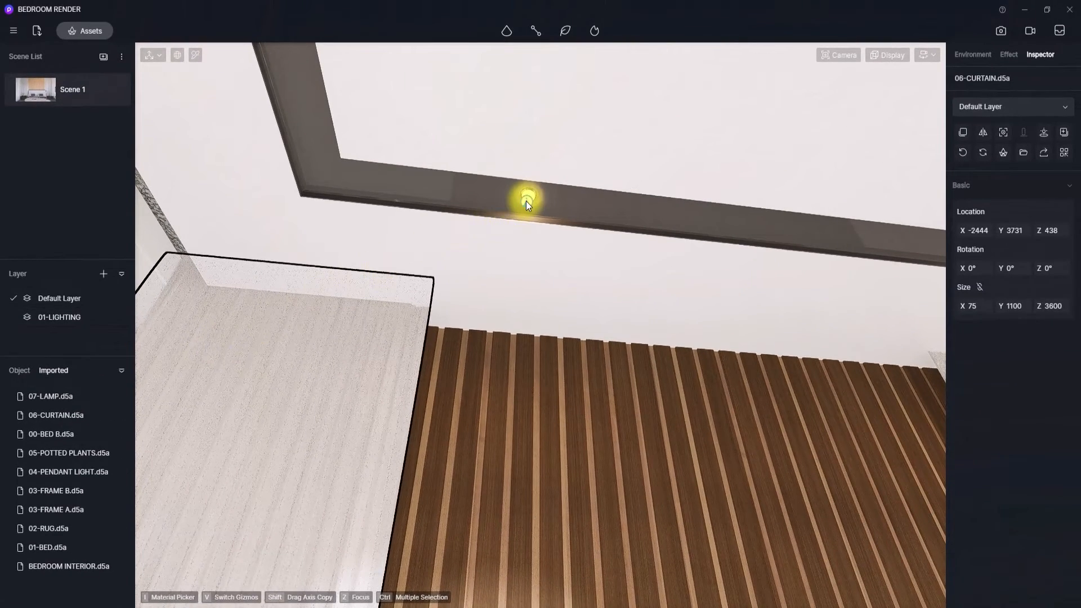
Step: Assign the new spotlight at the headboard-side groove to the 01-LIGHTING layer
{"action": "left_click", "coordinate": [526, 201]}
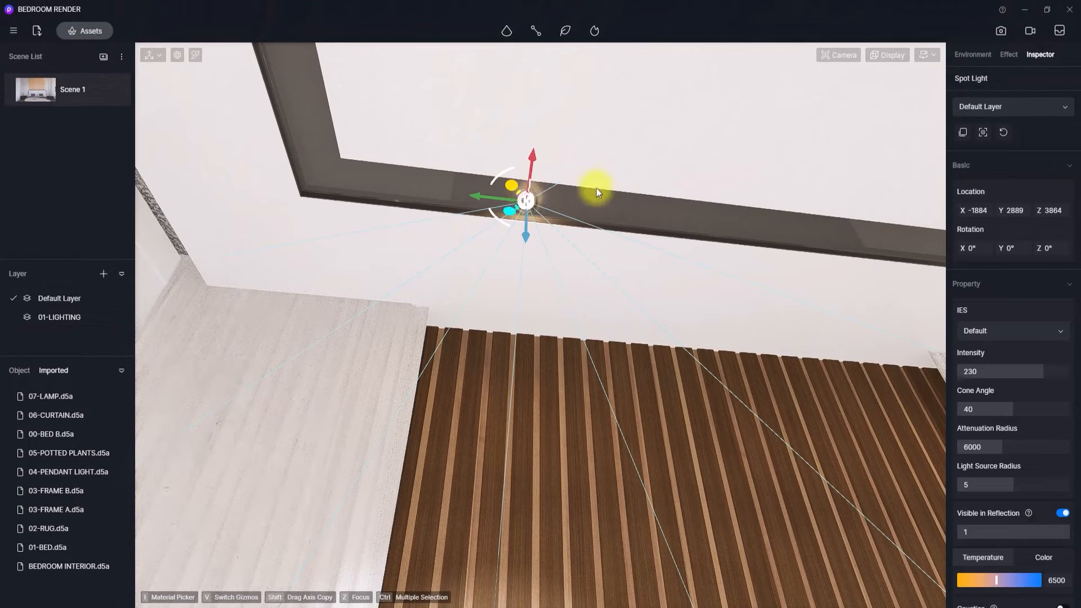
{"action": "left_click", "coordinate": [1012, 109]}
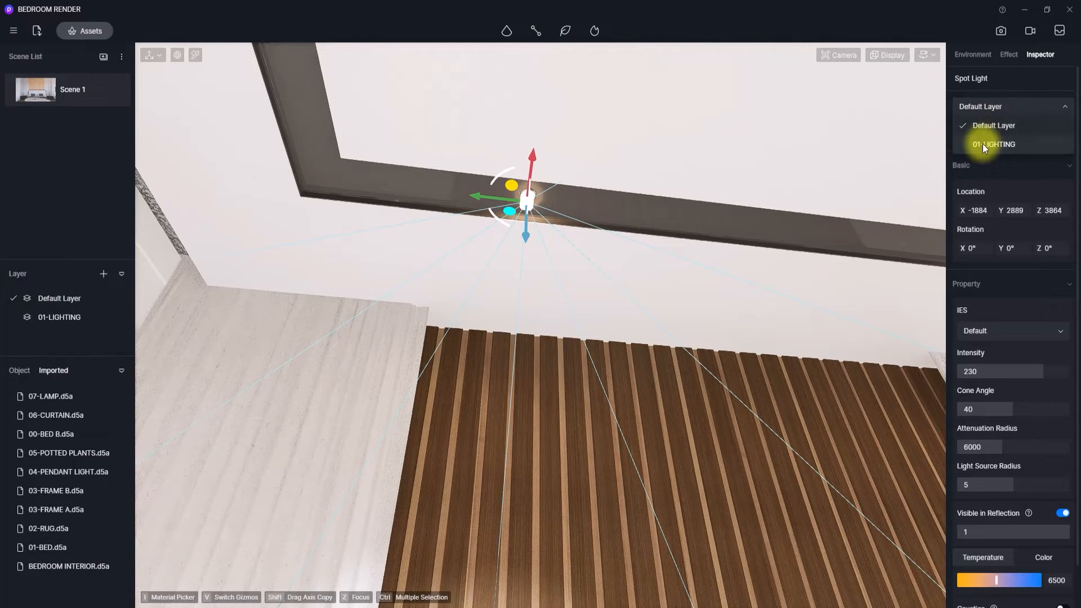
{"action": "left_click", "coordinate": [982, 144]}
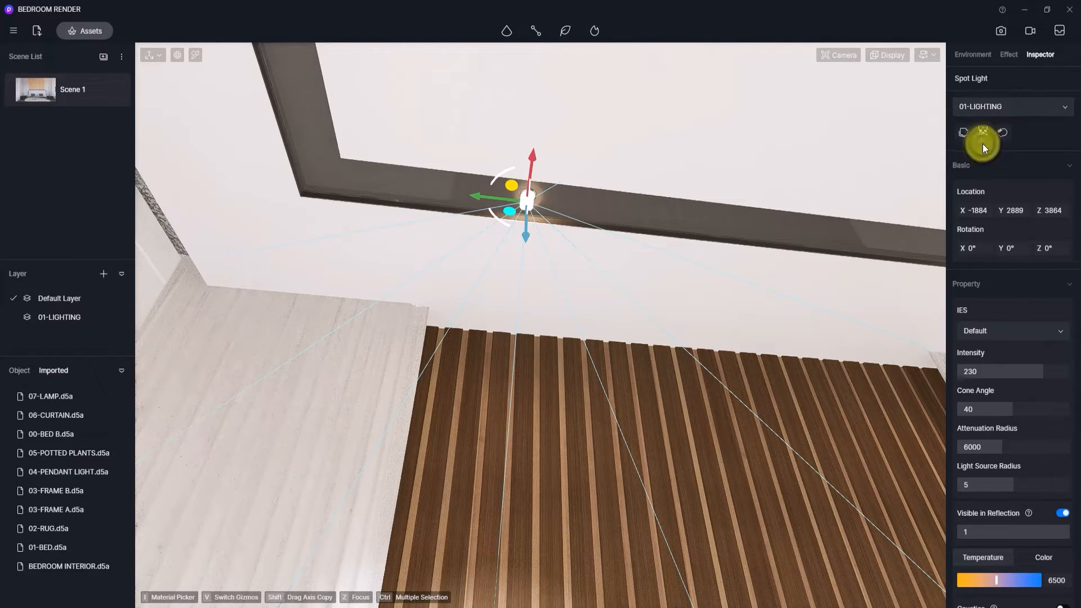
Step: Set the spotlight's intensity to 50, attenuation radius to 7055, temperature to 7500 and cone angle to 48.8
{"action": "key", "text": "s"}
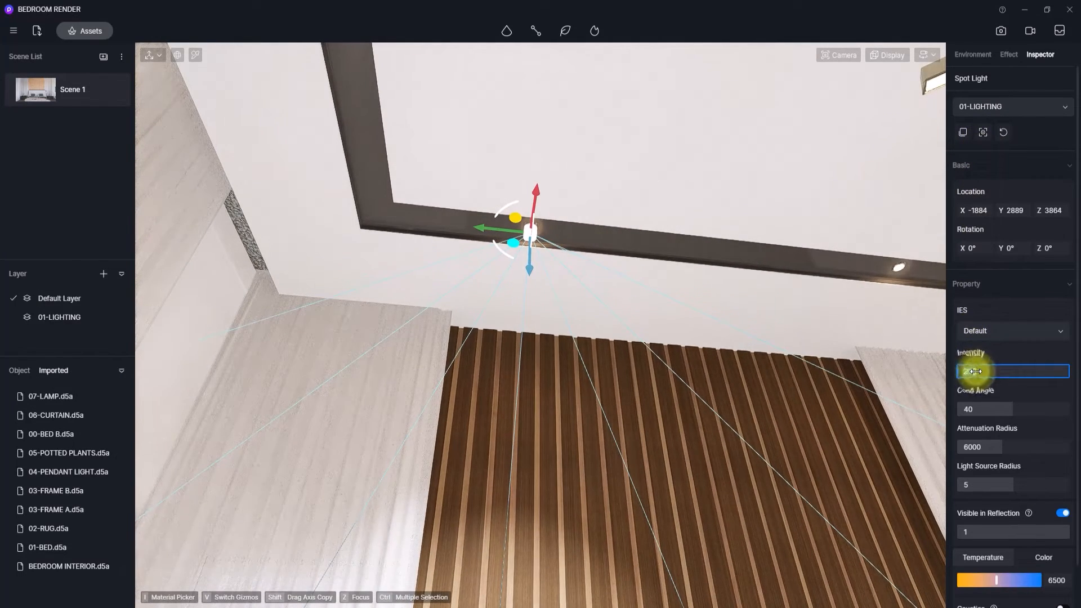
{"action": "middle_click_drag", "start_coordinate": [653, 434], "coordinate": [580, 518]}
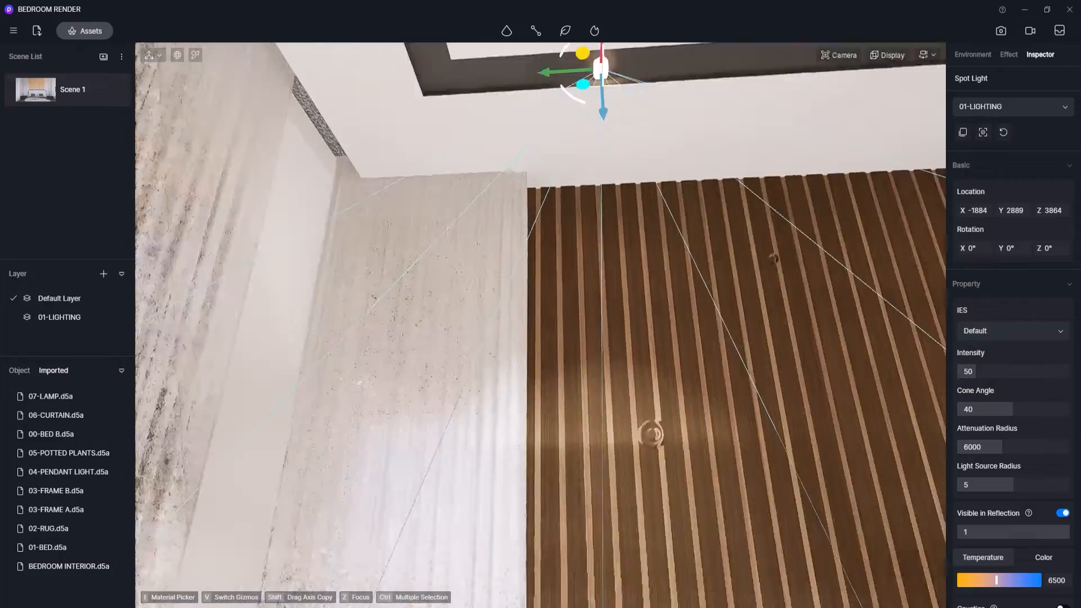
{"action": "middle_click_drag", "start_coordinate": [772, 257], "coordinate": [538, 506]}
{"action": "middle_click_drag", "start_coordinate": [617, 422], "coordinate": [771, 446]}
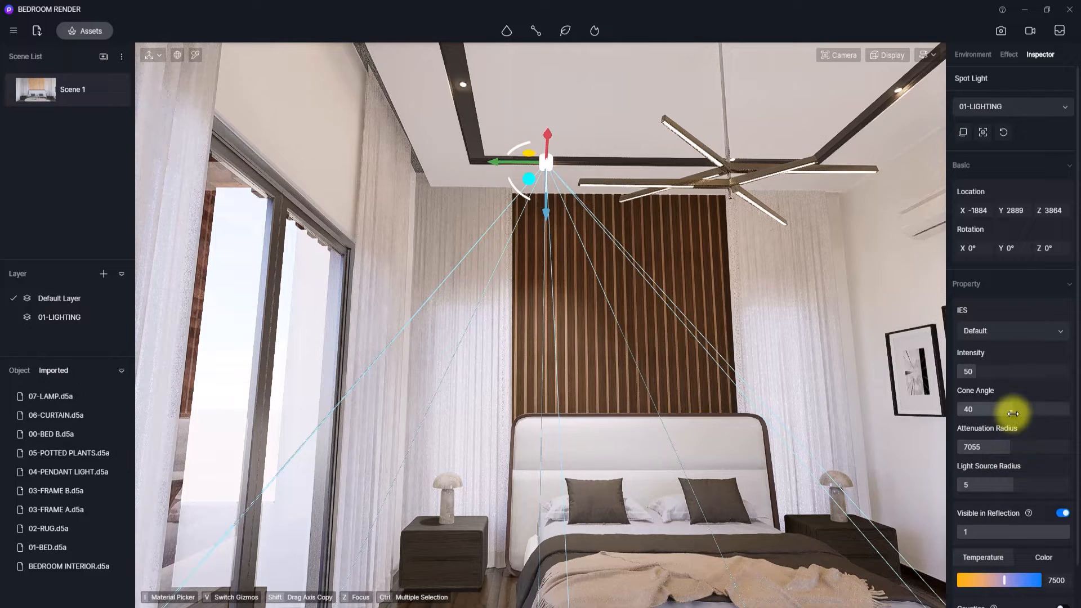
{"action": "left_click_drag", "start_coordinate": [1012, 414], "coordinate": [1031, 415]}
Step: Copy the spotlight along the headboard-side groove to the second fixture there
{"action": "right_click_drag", "start_coordinate": [552, 458], "coordinate": [602, 283]}
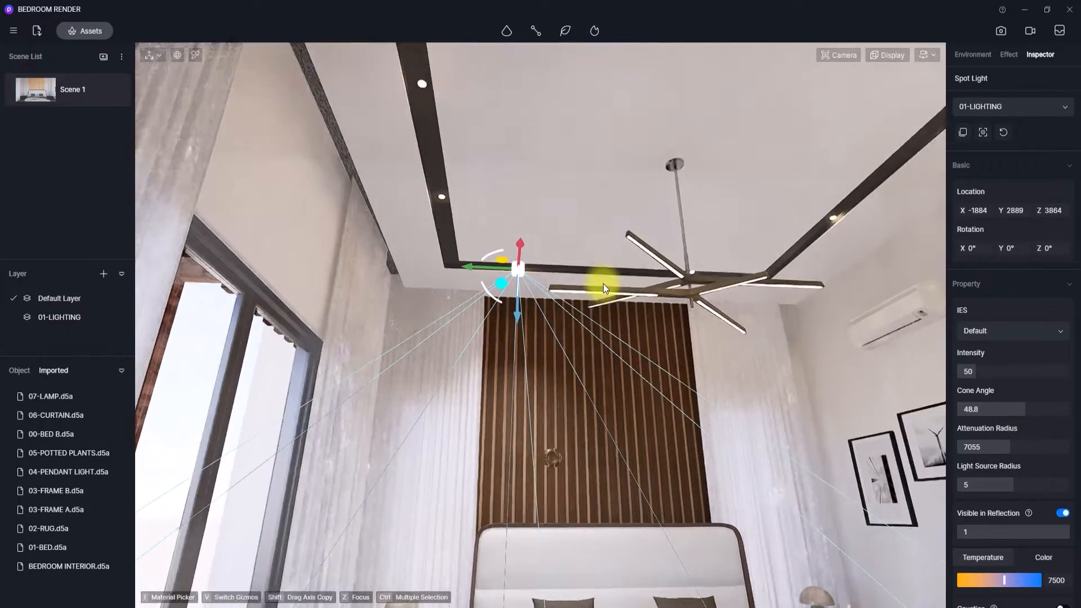
{"action": "scroll", "coordinate": [603, 283], "scroll_direction": "up", "scroll_amount": 5}
{"action": "scroll", "coordinate": [515, 372], "scroll_direction": "up", "scroll_amount": 6}
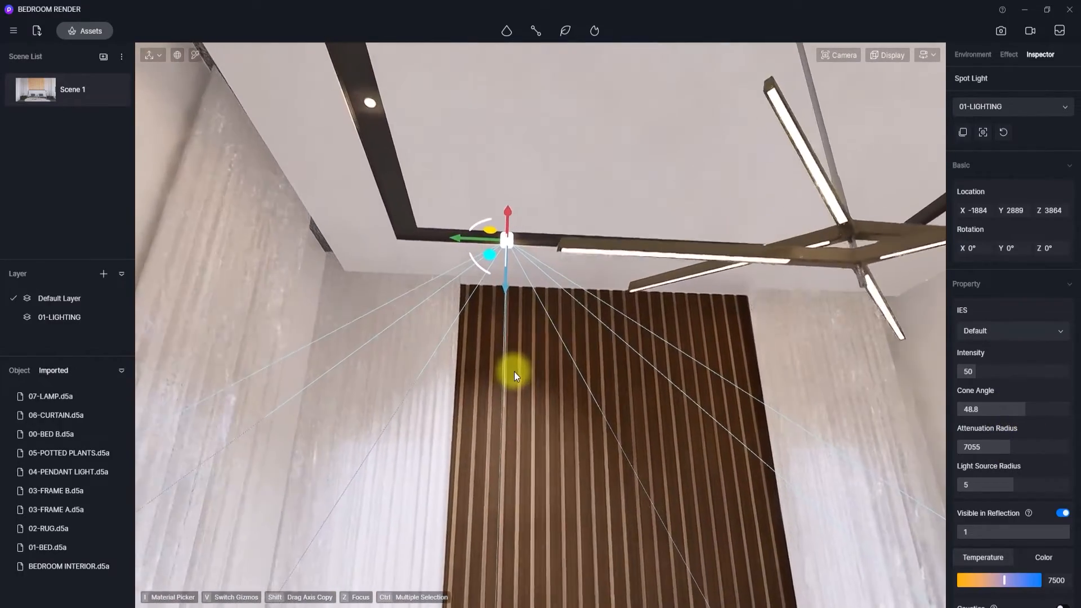
{"action": "scroll", "coordinate": [465, 369], "scroll_direction": "up", "scroll_amount": 4}
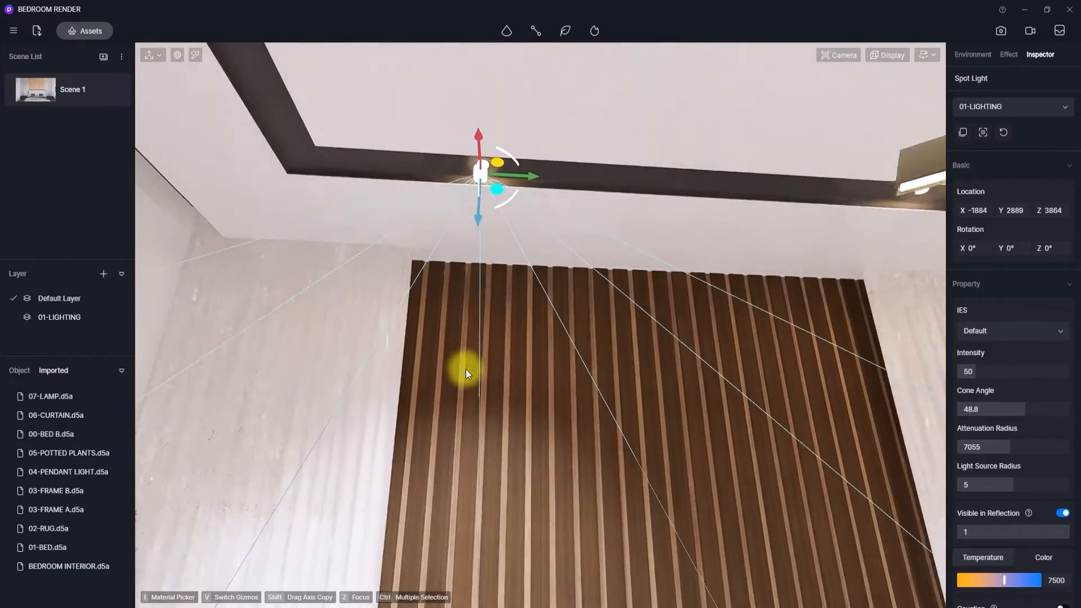
{"action": "right_click_drag", "start_coordinate": [511, 431], "coordinate": [495, 248]}
{"action": "right_click_drag", "start_coordinate": [523, 474], "coordinate": [395, 93]}
{"action": "scroll", "coordinate": [459, 231], "scroll_direction": "down", "scroll_amount": 5}
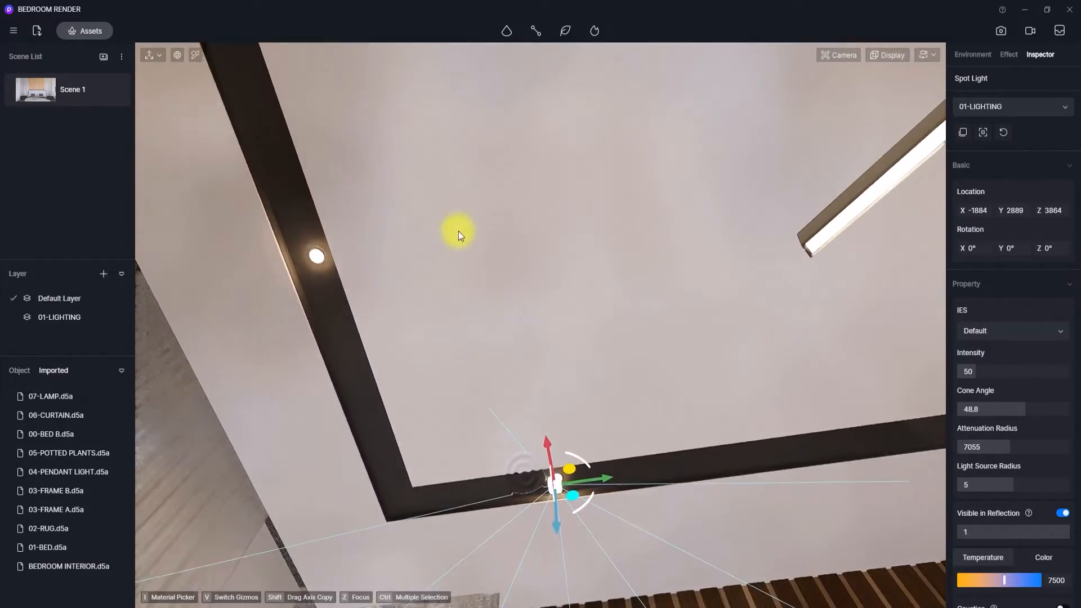
{"action": "right_click_drag", "start_coordinate": [488, 299], "coordinate": [1001, 325]}
{"action": "scroll", "coordinate": [405, 421], "scroll_direction": "down", "scroll_amount": 1}
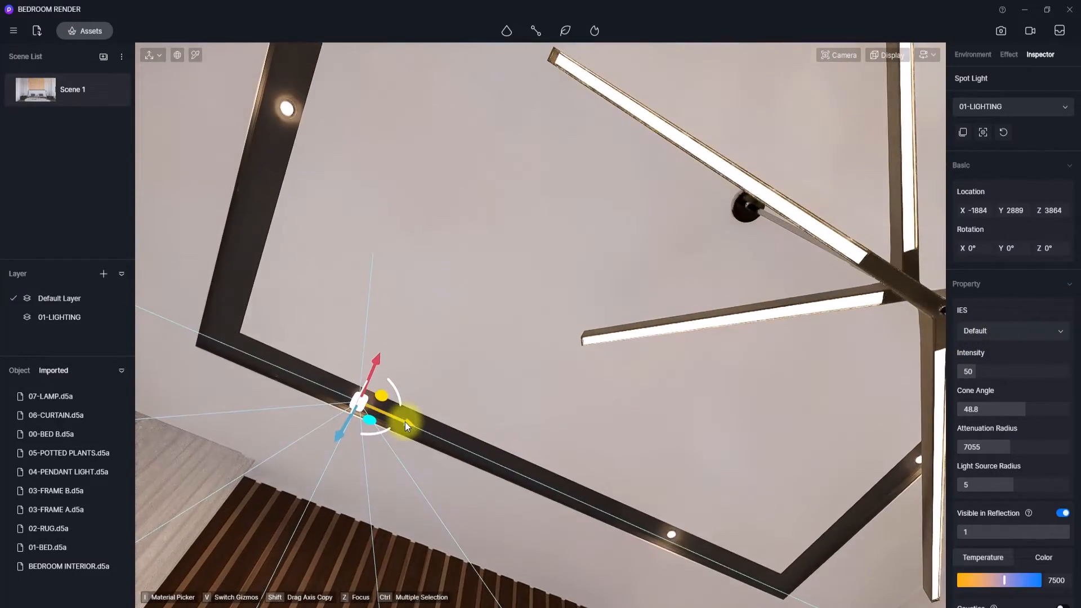
{"action": "left_click_drag", "start_coordinate": [404, 421], "coordinate": [723, 563]}
Step: Copy the spotlight to the fixture in the groove on the air-conditioner side, at X -933, Y 459
{"action": "right_click_drag", "start_coordinate": [466, 372], "coordinate": [699, 508]}
{"action": "left_click_drag", "start_coordinate": [466, 348], "coordinate": [674, 374]}
{"action": "right_click_drag", "start_coordinate": [671, 370], "coordinate": [639, 407]}
{"action": "scroll", "coordinate": [638, 406], "scroll_direction": "up", "scroll_amount": 4}
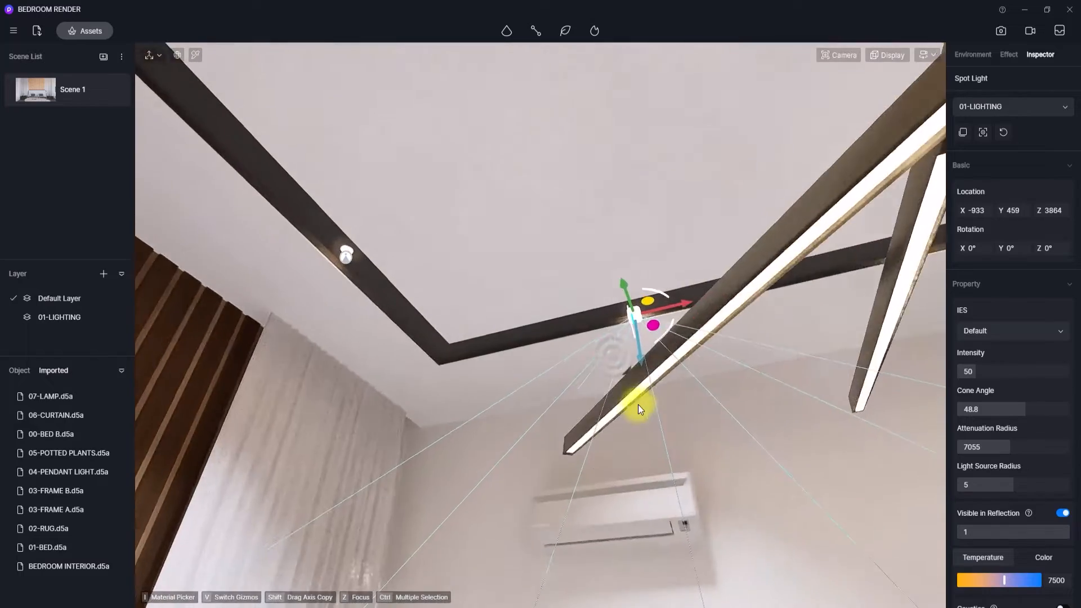
Step: Copy the spotlight across the ceiling to the window-side groove fixture, at X -915, Y 3458
{"action": "right_click_drag", "start_coordinate": [755, 381], "coordinate": [573, 106]}
{"action": "scroll", "coordinate": [585, 258], "scroll_direction": "down", "scroll_amount": 6}
{"action": "scroll", "coordinate": [573, 106], "scroll_direction": "down", "scroll_amount": 3}
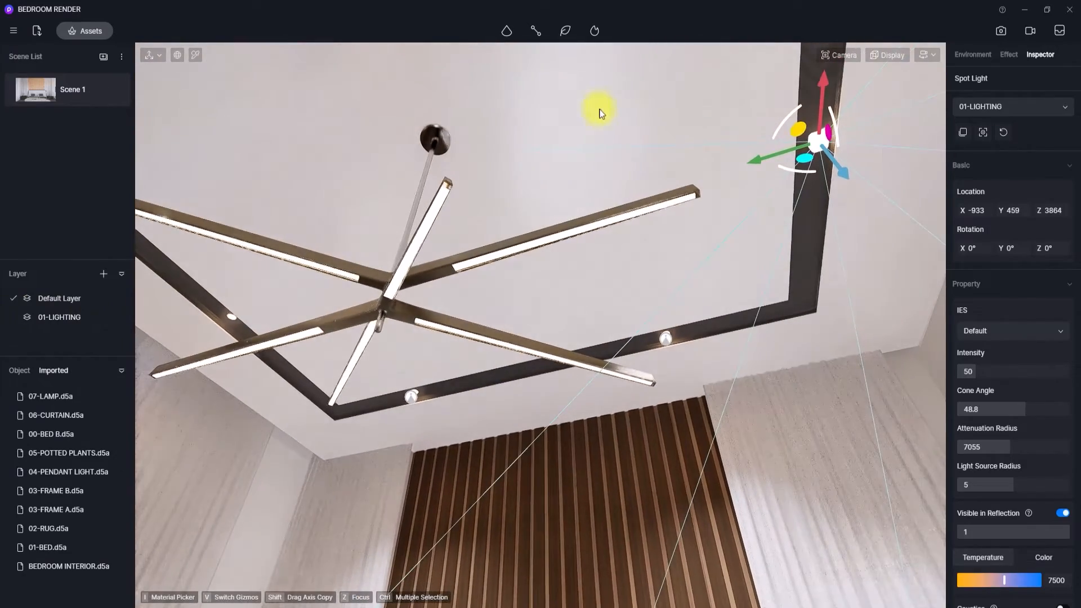
{"action": "left_click_drag", "start_coordinate": [784, 129], "coordinate": [223, 322]}
{"action": "right_click_drag", "start_coordinate": [867, 270], "coordinate": [595, 232]}
{"action": "scroll", "coordinate": [589, 250], "scroll_direction": "up", "scroll_amount": 5}
{"action": "right_click_drag", "start_coordinate": [532, 305], "coordinate": [740, 63]}
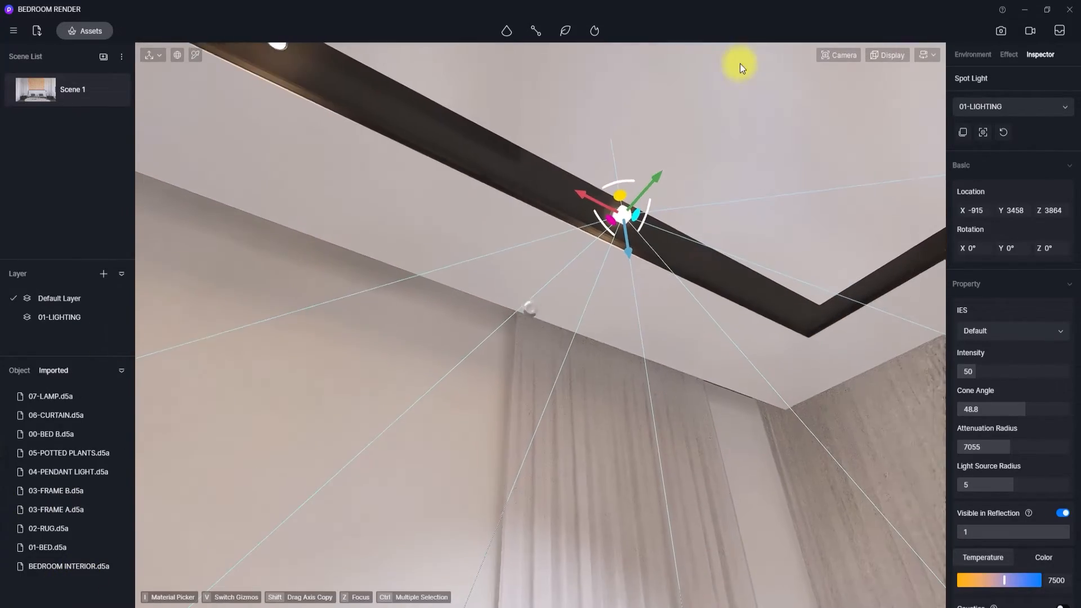
Step: Align the copied spotlight with its window-side groove fixture at X -901, Y 3469 and return to the Scene 1 view
{"action": "left_click_drag", "start_coordinate": [620, 200], "coordinate": [614, 203]}
{"action": "right_click_drag", "start_coordinate": [572, 298], "coordinate": [646, 336]}
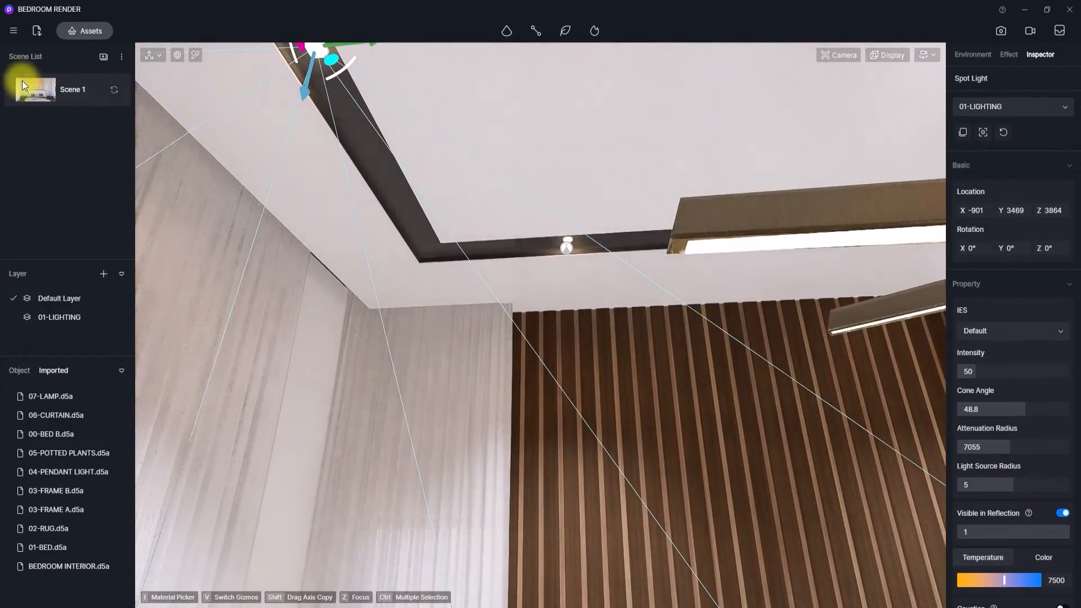
{"action": "left_click", "coordinate": [22, 80]}
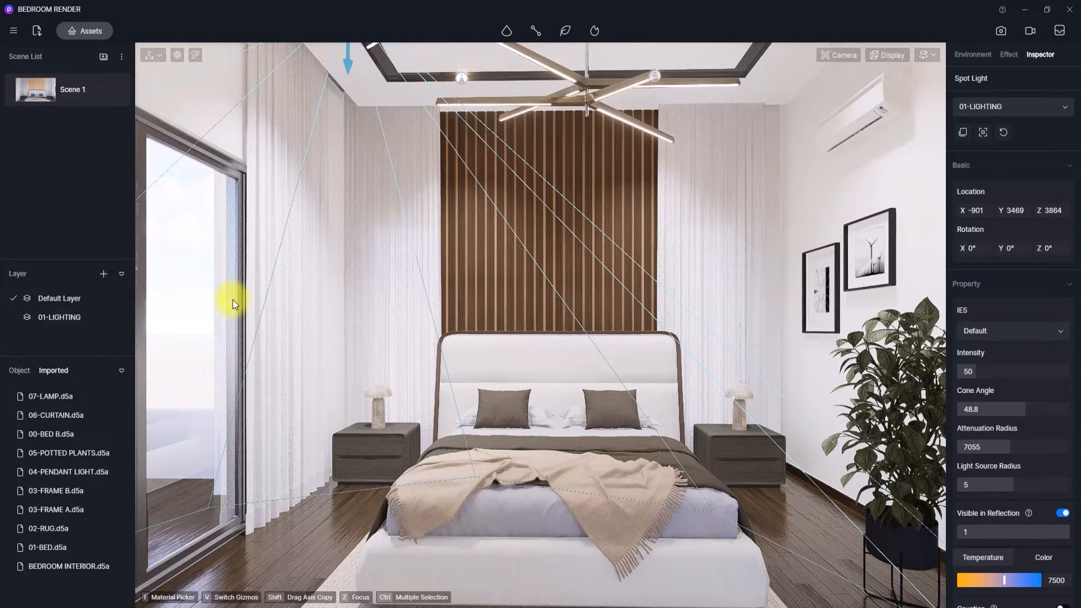
Step: Hide the 01-LIGHTING layer and show it again to compare the room without and with its lights
{"action": "mouse_move", "coordinate": [120, 315]}
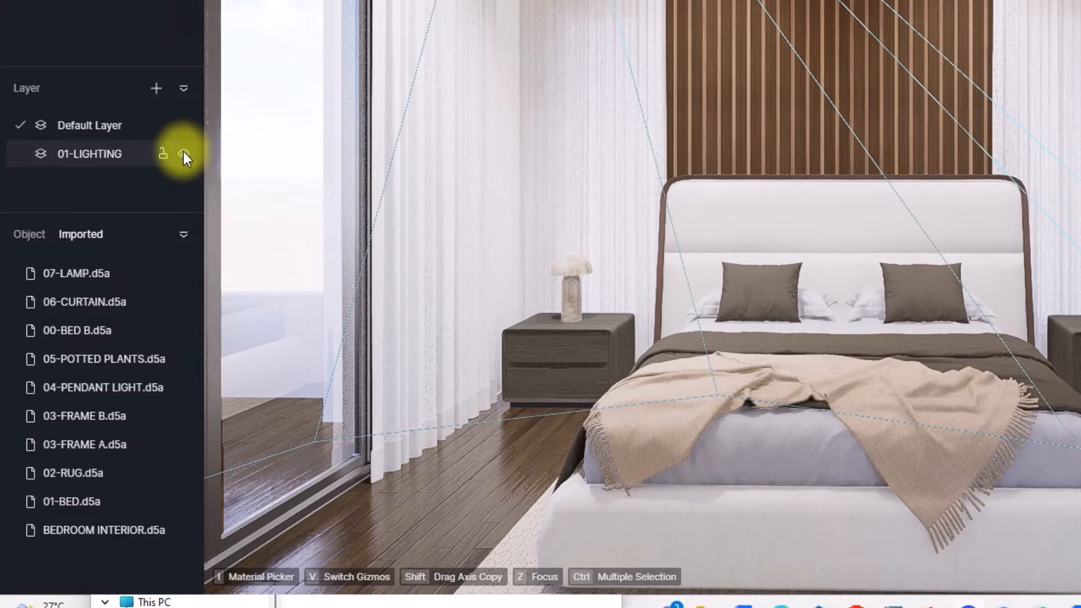
{"action": "left_click", "coordinate": [183, 153]}
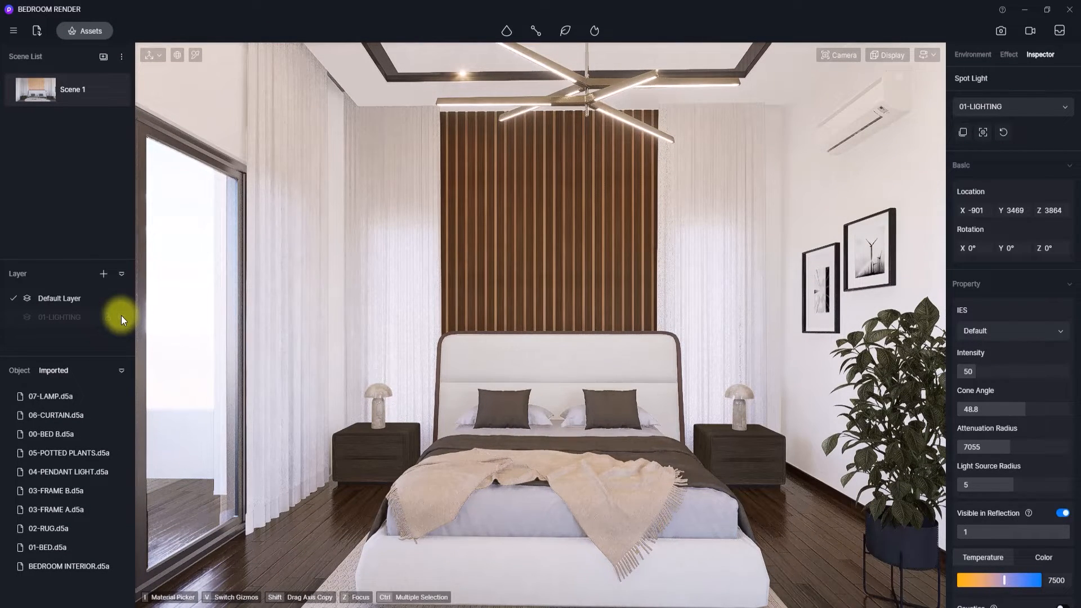
{"action": "left_click", "coordinate": [121, 316]}
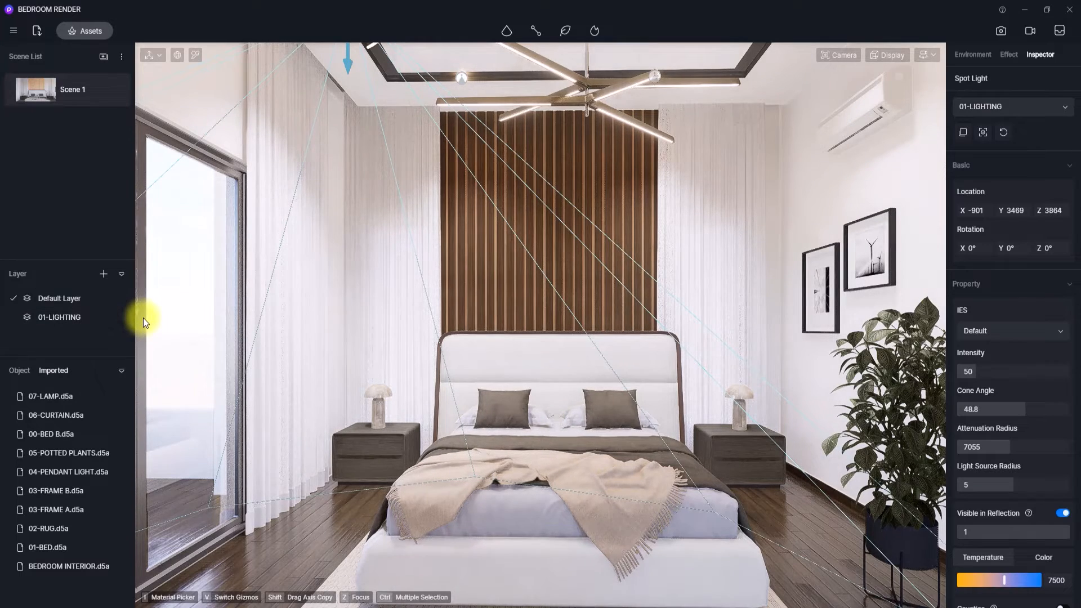
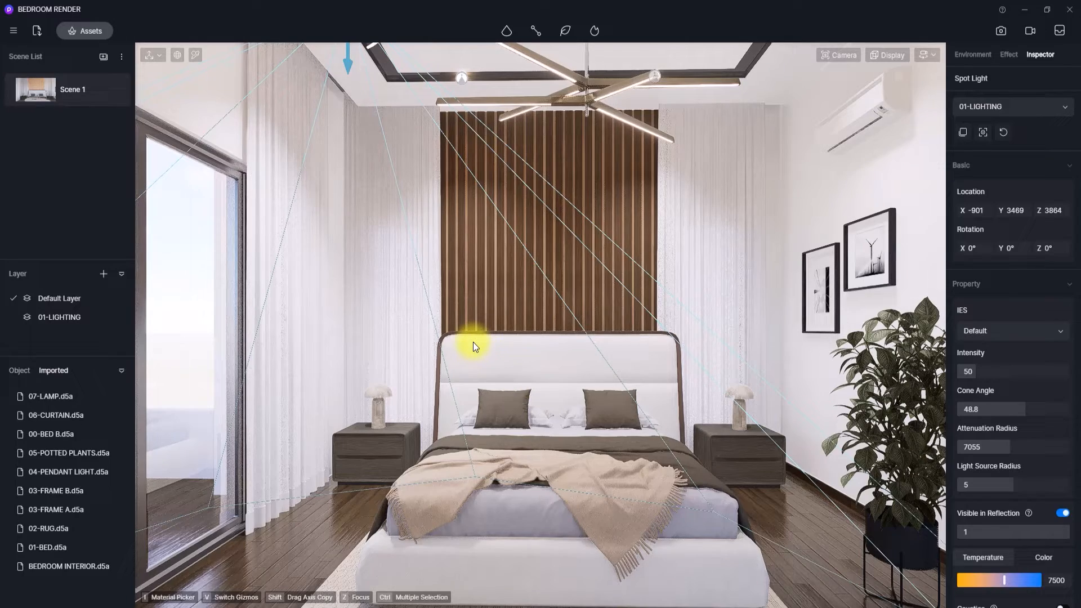
Step: Switch the white bed base's material to its base color map and set that map's individual UV stretch to 0.97
{"action": "right_click_drag", "start_coordinate": [591, 232], "coordinate": [271, 356]}
{"action": "scroll", "coordinate": [471, 461], "scroll_direction": "up", "scroll_amount": 3}
{"action": "scroll", "coordinate": [472, 461], "scroll_direction": "up", "scroll_amount": 4}
{"action": "scroll", "coordinate": [686, 180], "scroll_direction": "down", "scroll_amount": 4}
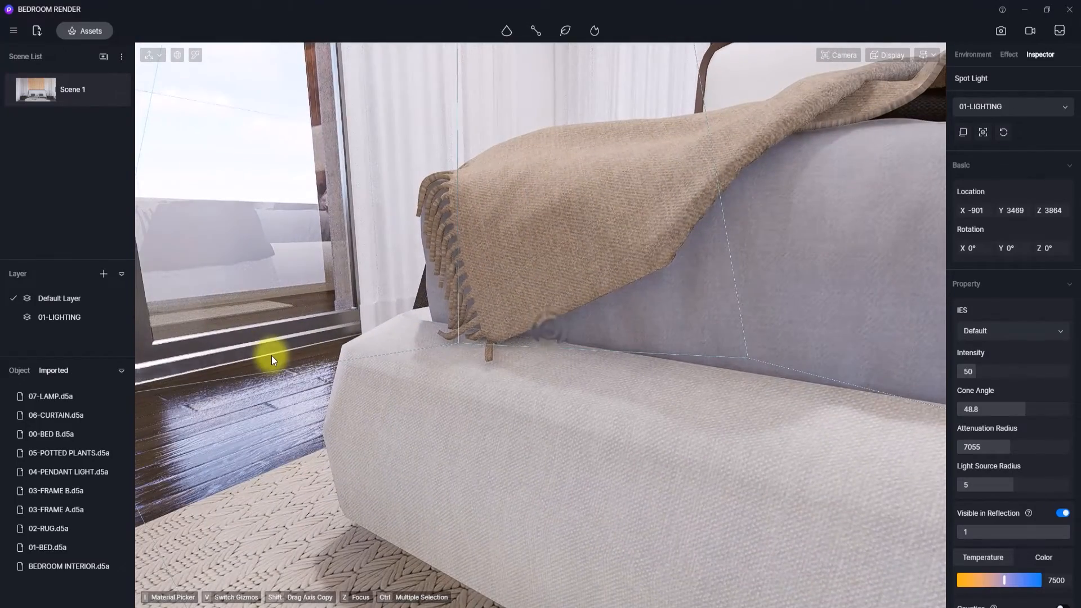
{"action": "key", "text": "i"}
{"action": "left_click", "coordinate": [468, 381]}
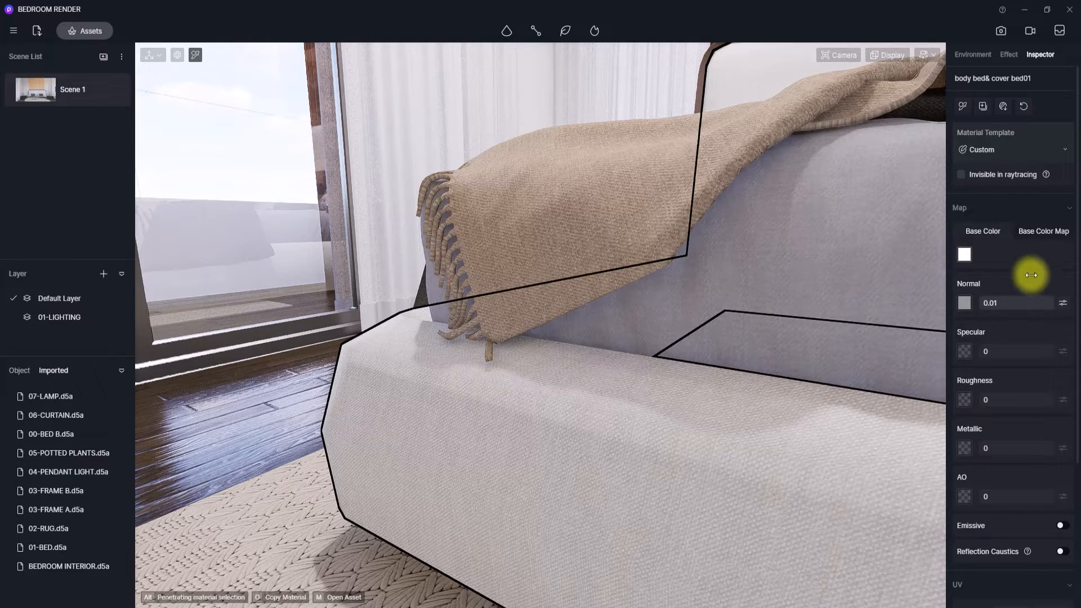
{"action": "left_click", "coordinate": [1063, 303]}
{"action": "left_click", "coordinate": [1063, 304]}
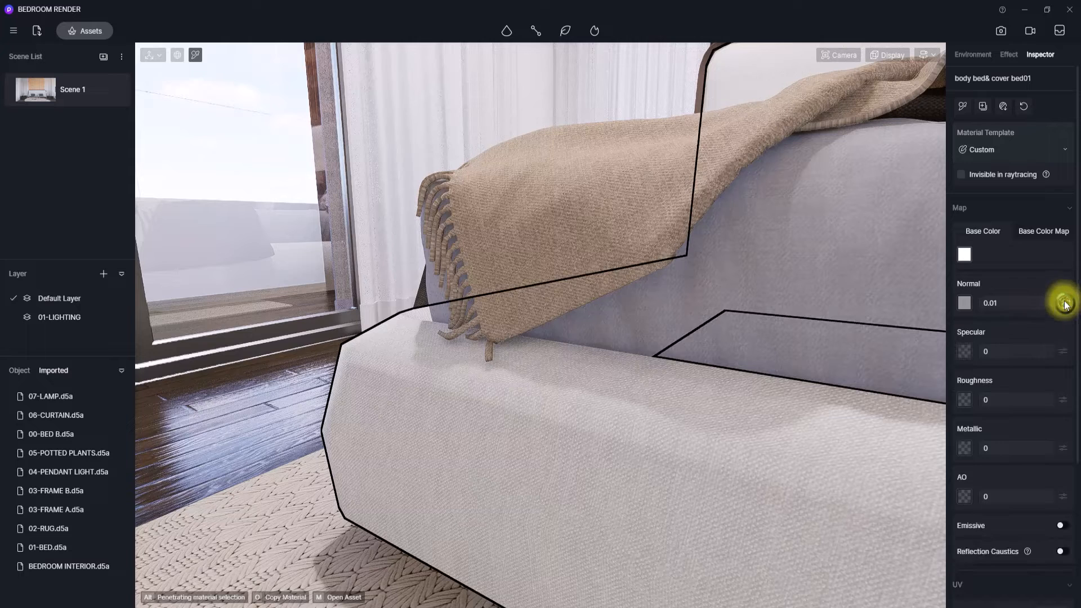
{"action": "left_click", "coordinate": [1039, 234]}
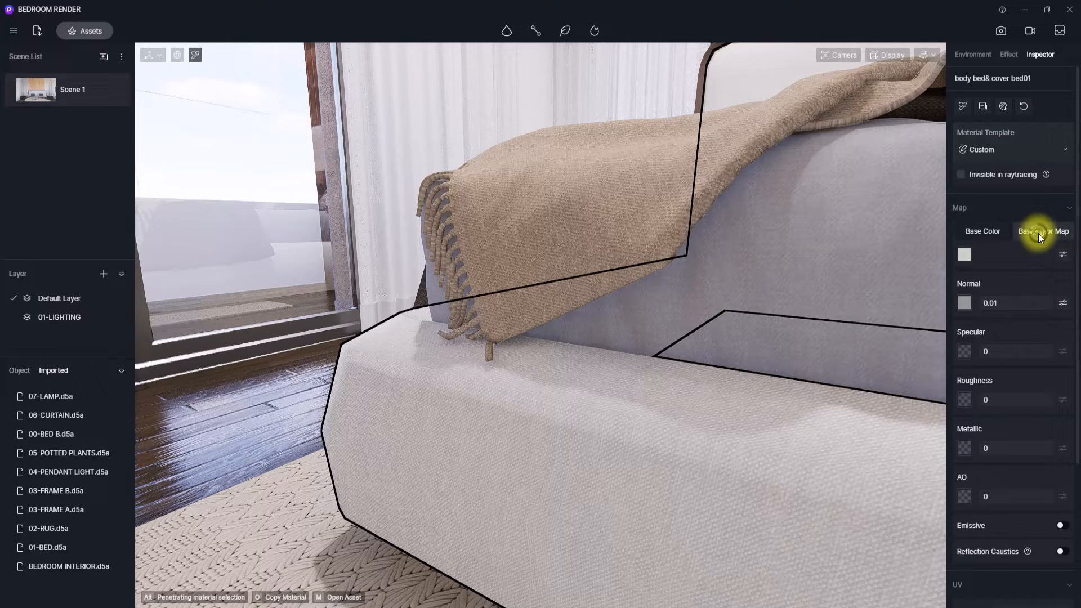
{"action": "left_click", "coordinate": [1062, 255]}
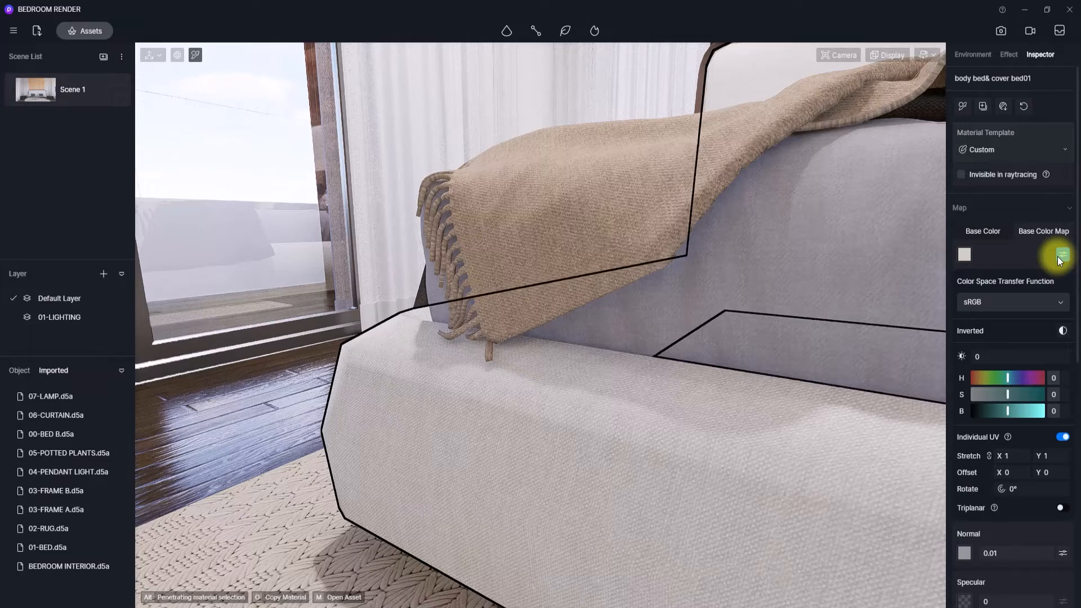
{"action": "left_click_drag", "start_coordinate": [1005, 457], "coordinate": [1006, 465]}
{"action": "scroll", "coordinate": [1003, 460], "scroll_direction": "down", "scroll_amount": 6}
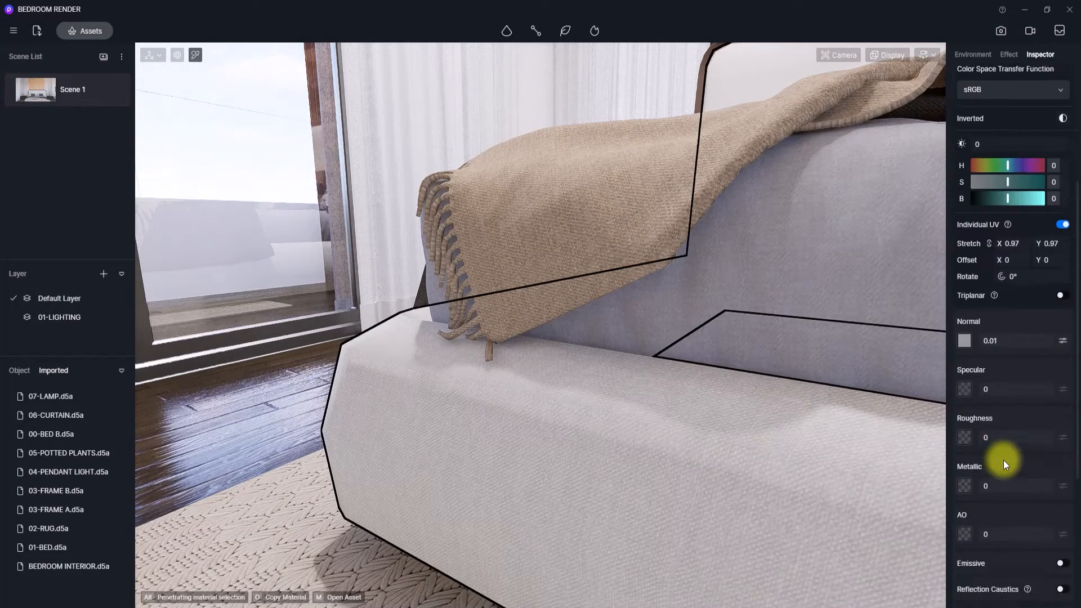
Step: Enable Triplanar mapping and Round Corner for the bed base material and check the bed from farther away
{"action": "scroll", "coordinate": [1024, 475], "scroll_direction": "down", "scroll_amount": 2}
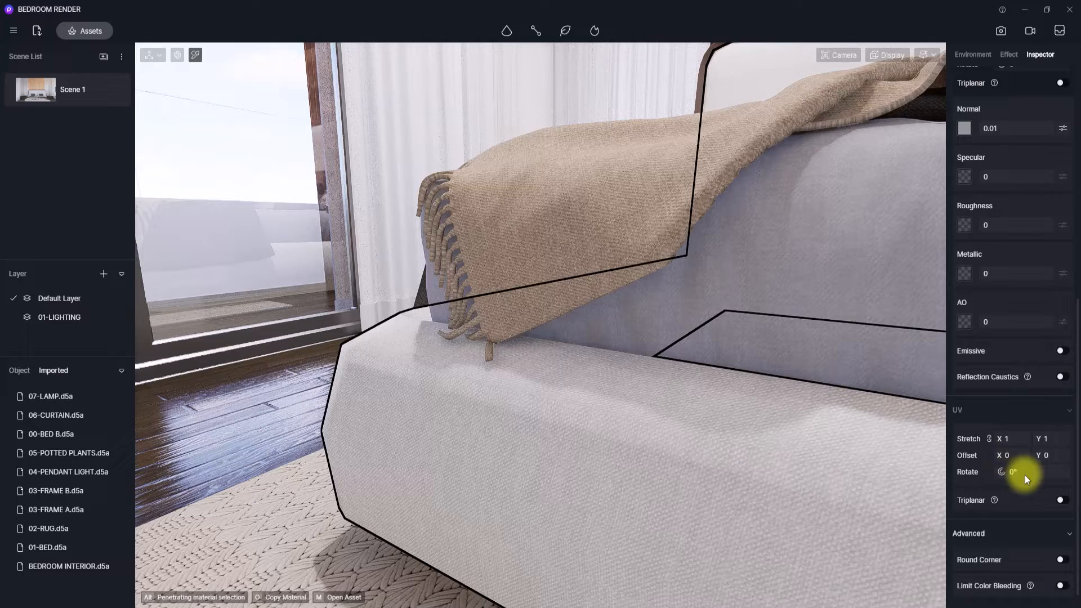
{"action": "left_click", "coordinate": [1062, 501]}
{"action": "scroll", "coordinate": [1065, 509], "scroll_direction": "down", "scroll_amount": 2}
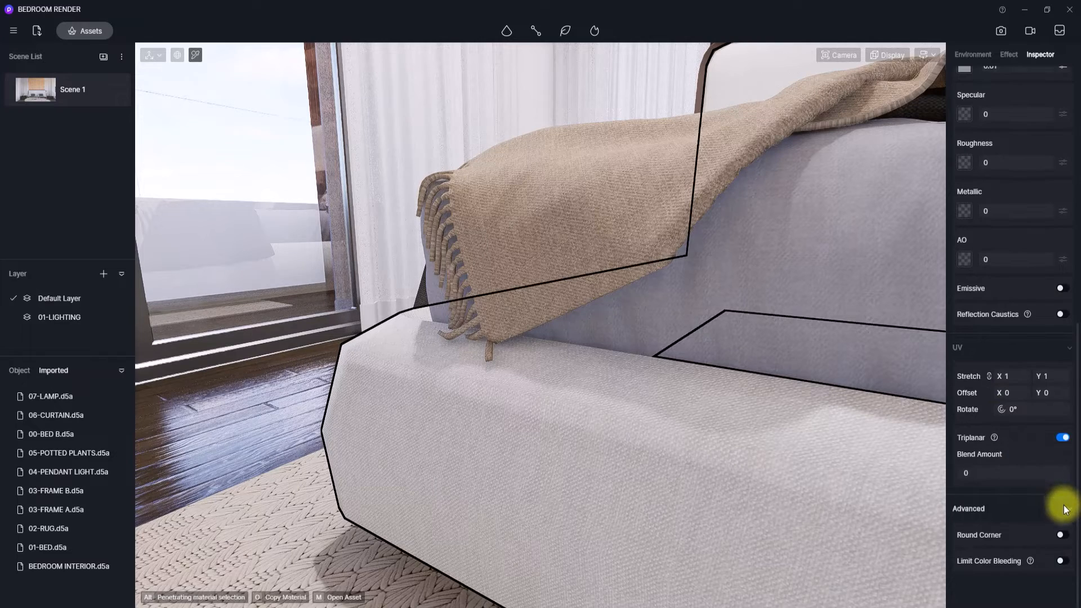
{"action": "left_click", "coordinate": [1061, 534]}
{"action": "scroll", "coordinate": [1062, 535], "scroll_direction": "up", "scroll_amount": 10}
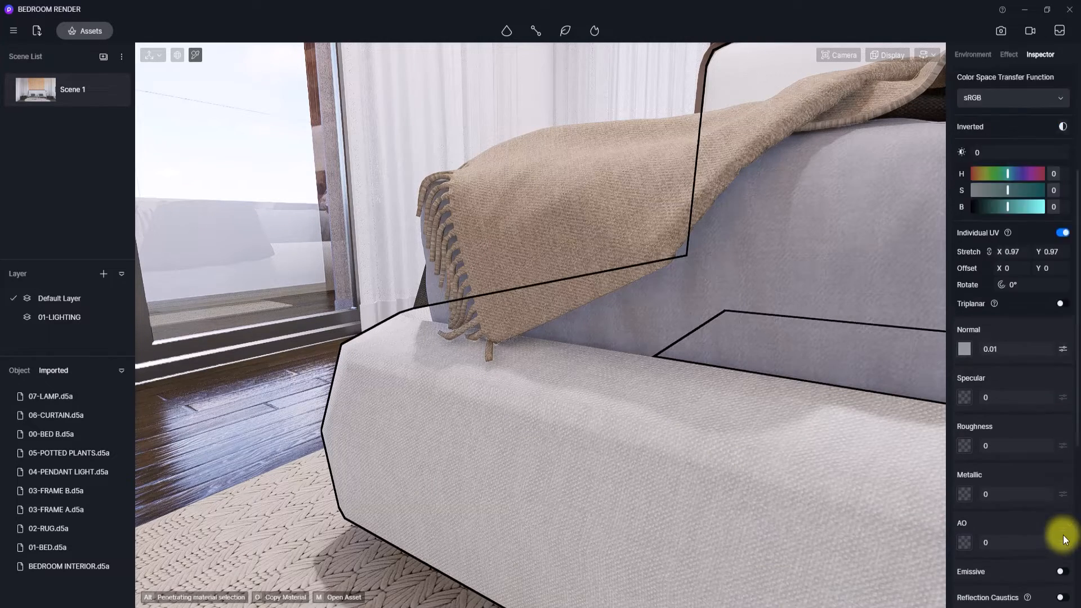
{"action": "scroll", "coordinate": [1033, 444], "scroll_direction": "up", "scroll_amount": 2}
{"action": "scroll", "coordinate": [1013, 381], "scroll_direction": "down", "scroll_amount": 8}
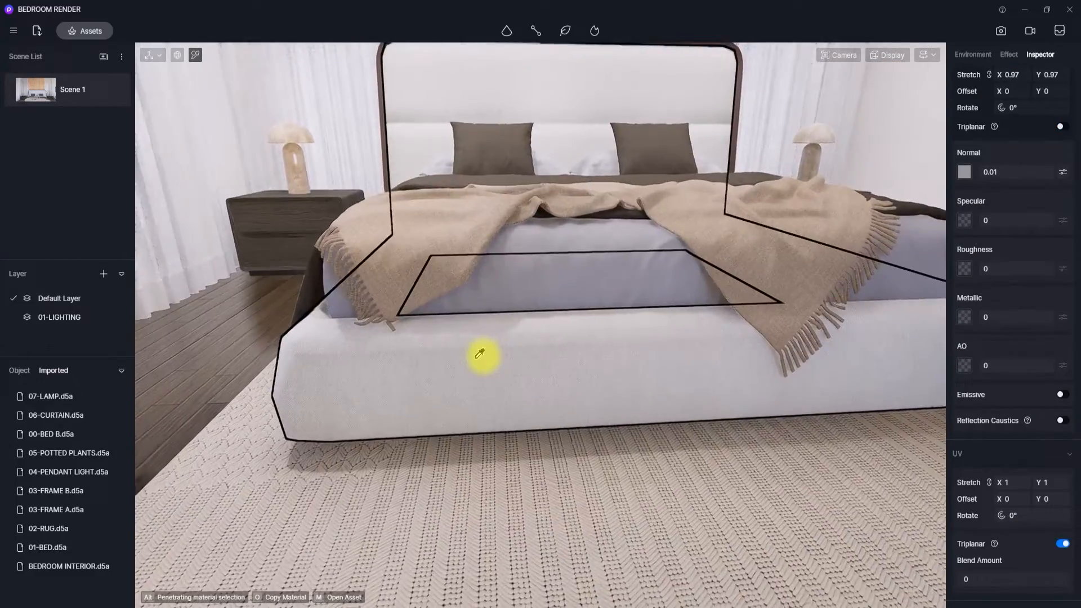
{"action": "scroll", "coordinate": [480, 355], "scroll_direction": "down", "scroll_amount": 3}
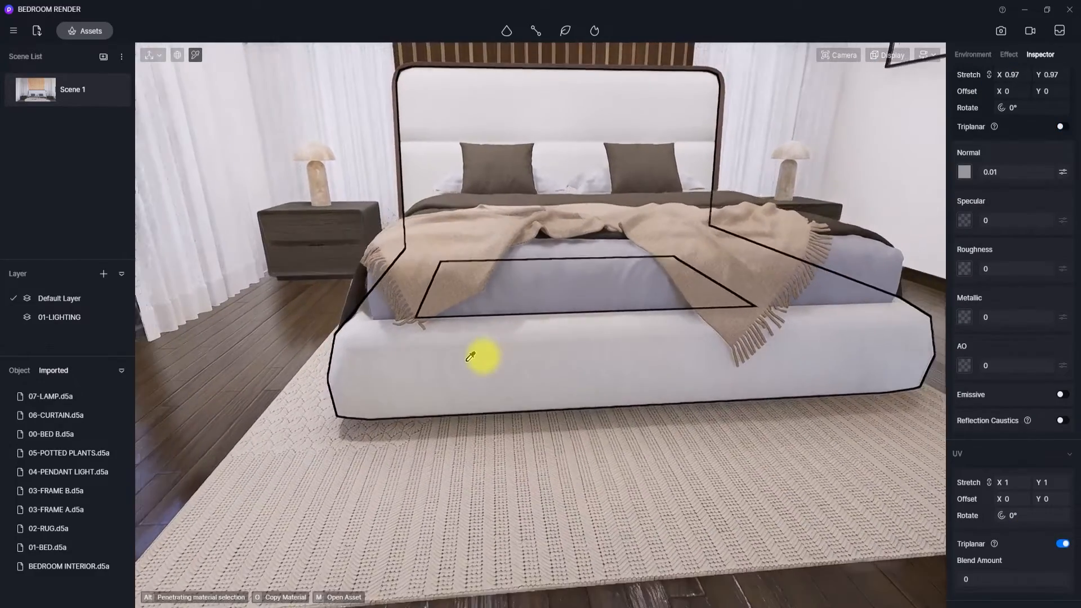
Step: Copy the ceiling's White Glaze Porcelain material onto the dark stone-textured strip of the curtain recess
{"action": "right_click_drag", "start_coordinate": [472, 357], "coordinate": [426, 301]}
{"action": "scroll", "coordinate": [449, 356], "scroll_direction": "down", "scroll_amount": 2}
{"action": "right_click_drag", "start_coordinate": [448, 356], "coordinate": [494, 253]}
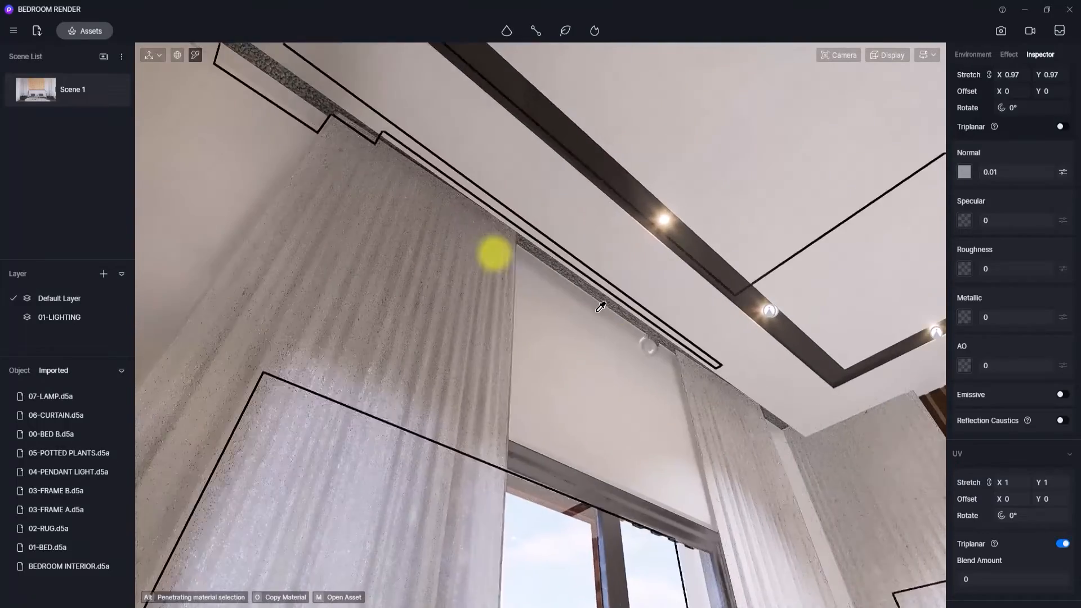
{"action": "scroll", "coordinate": [572, 284], "scroll_direction": "up", "scroll_amount": 6}
{"action": "right_click_drag", "start_coordinate": [572, 283], "coordinate": [616, 278]}
{"action": "left_click", "coordinate": [610, 278]}
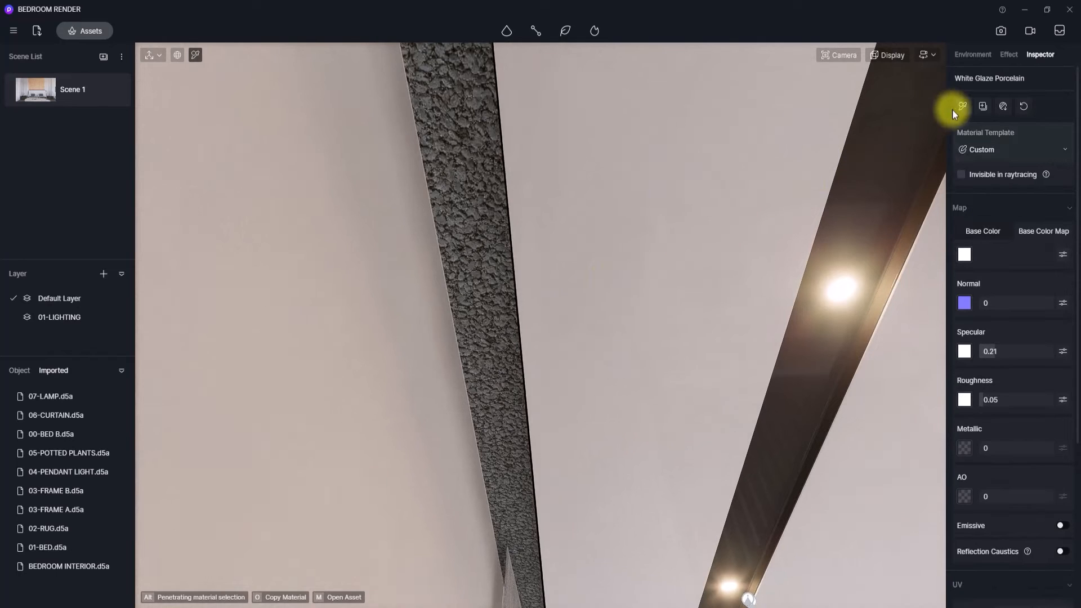
{"action": "left_click_drag", "start_coordinate": [953, 112], "coordinate": [469, 277]}
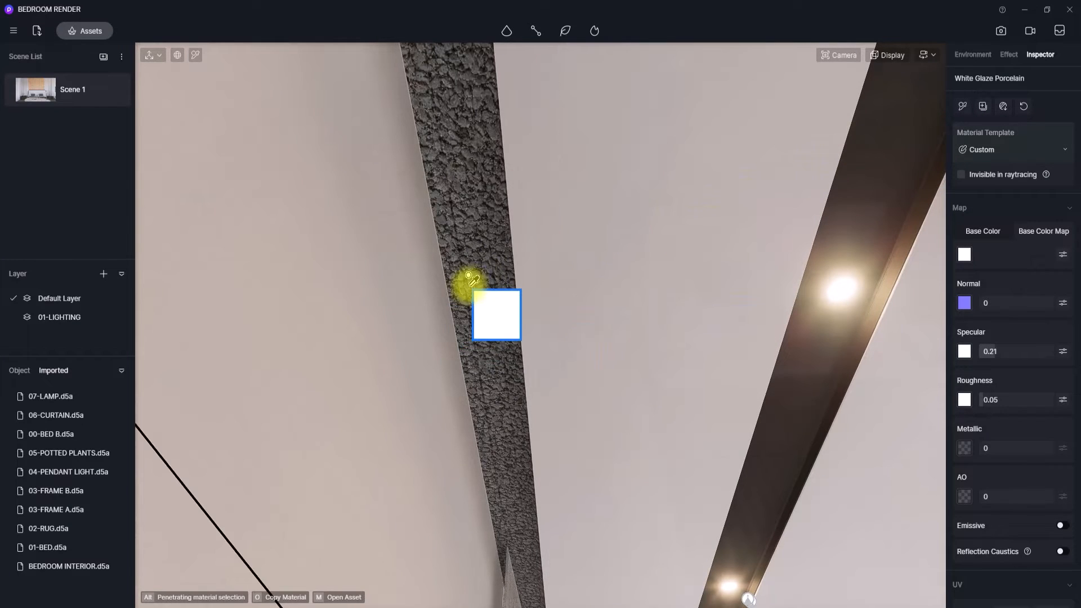
{"action": "left_click", "coordinate": [469, 281]}
{"action": "right_click_drag", "start_coordinate": [535, 217], "coordinate": [550, 234]}
{"action": "key", "text": "Escape"}
Step: Examine the wood slat wall behind the bed and where it meets the ceiling and the curtains
{"action": "right_click_drag", "start_coordinate": [750, 187], "coordinate": [448, 274]}
{"action": "right_click_drag", "start_coordinate": [564, 434], "coordinate": [253, 49]}
{"action": "scroll", "coordinate": [514, 241], "scroll_direction": "up", "scroll_amount": 5}
{"action": "scroll", "coordinate": [520, 207], "scroll_direction": "up", "scroll_amount": 2}
{"action": "scroll", "coordinate": [468, 173], "scroll_direction": "up", "scroll_amount": 4}
{"action": "right_click_drag", "start_coordinate": [468, 173], "coordinate": [935, 89]}
{"action": "scroll", "coordinate": [372, 260], "scroll_direction": "up", "scroll_amount": 6}
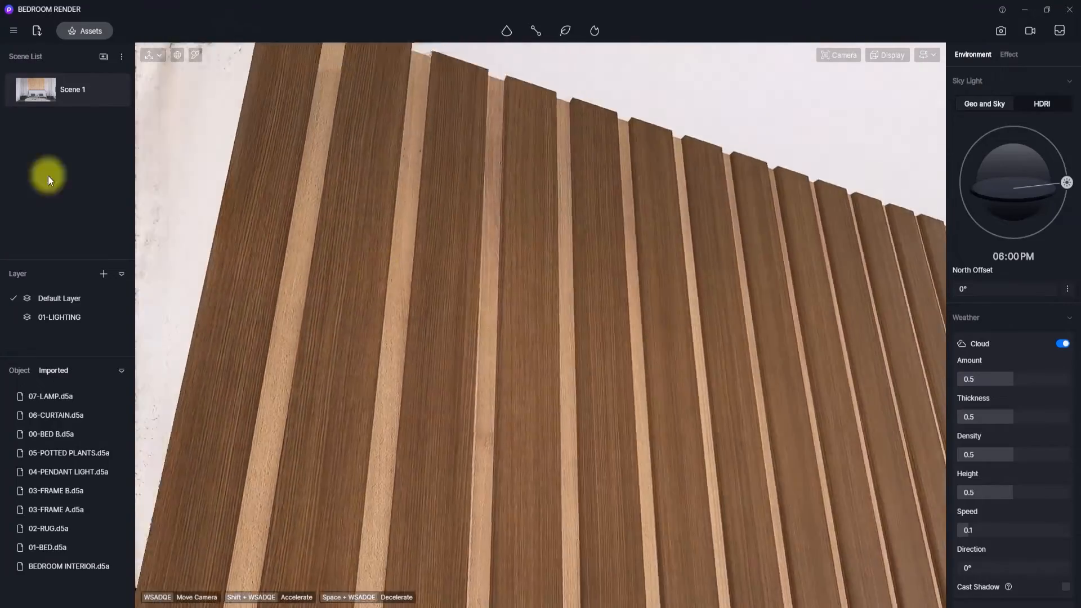
{"action": "right_click_drag", "start_coordinate": [48, 176], "coordinate": [12, 166]}
{"action": "right_click_drag", "start_coordinate": [535, 332], "coordinate": [270, 251]}
{"action": "scroll", "coordinate": [567, 350], "scroll_direction": "up", "scroll_amount": 2}
{"action": "right_click_drag", "start_coordinate": [567, 349], "coordinate": [127, 266]}
{"action": "right_click_drag", "start_coordinate": [511, 217], "coordinate": [629, 256]}
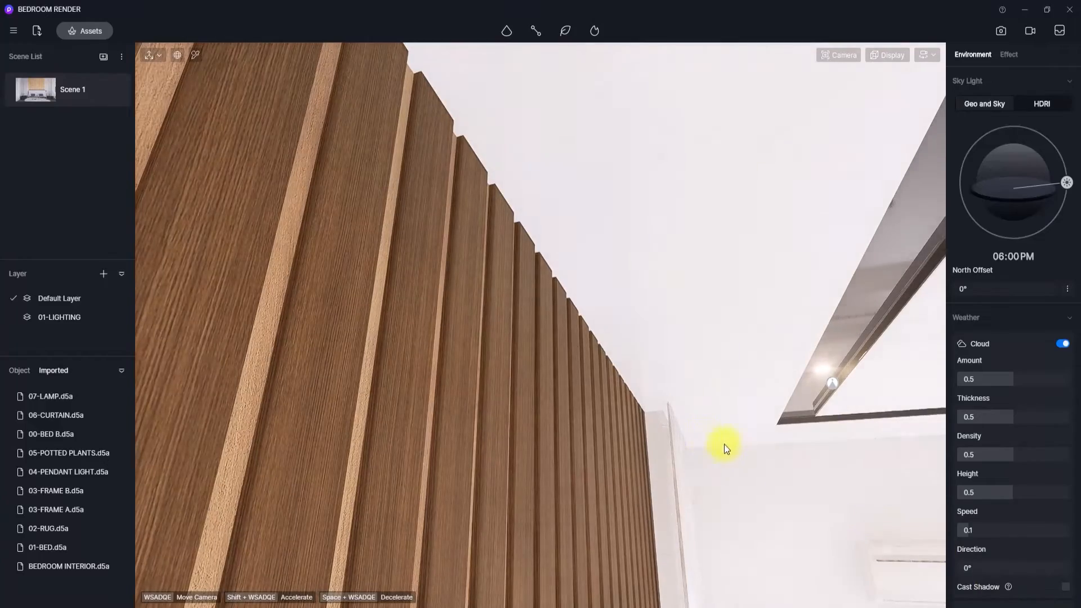
{"action": "right_click_drag", "start_coordinate": [724, 444], "coordinate": [349, 360]}
{"action": "right_click_drag", "start_coordinate": [567, 270], "coordinate": [189, 227]}
{"action": "right_click_drag", "start_coordinate": [612, 239], "coordinate": [89, 220]}
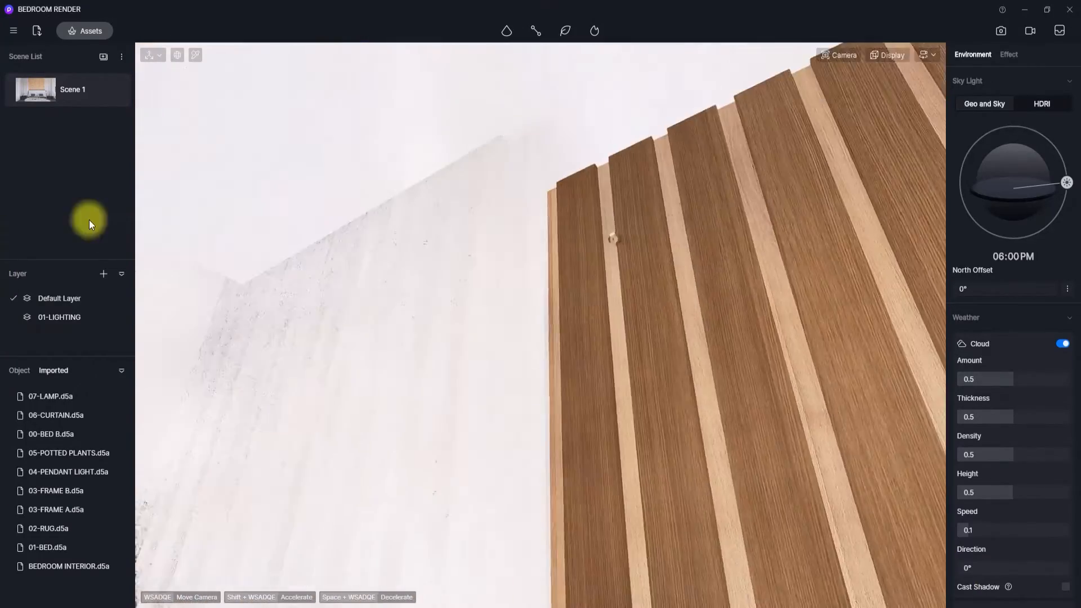
{"action": "right_click_drag", "start_coordinate": [612, 188], "coordinate": [389, 339]}
Step: Move the window-side curtain beside the slat wall slightly back along X toward the headboard wall
{"action": "left_click", "coordinate": [457, 256]}
{"action": "right_click_drag", "start_coordinate": [552, 114], "coordinate": [512, 602]}
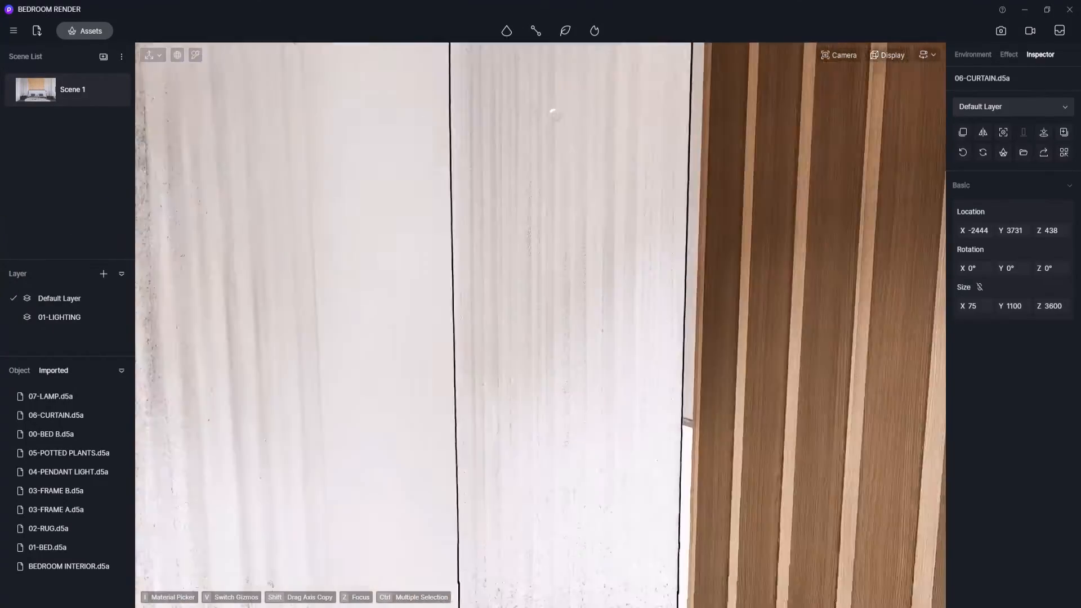
{"action": "right_click_drag", "start_coordinate": [547, 158], "coordinate": [743, 536]}
{"action": "right_click_drag", "start_coordinate": [621, 316], "coordinate": [477, 557]}
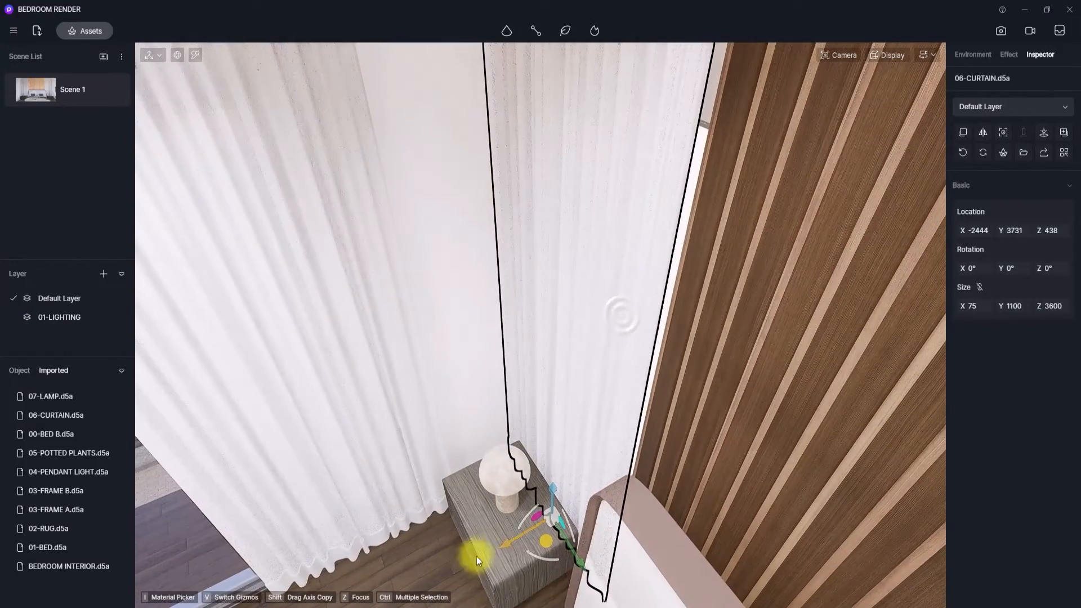
{"action": "mouse_move", "coordinate": [505, 542]}
{"action": "left_mouse_down"}
{"action": "mouse_move", "coordinate": [541, 519]}
{"action": "mouse_move", "coordinate": [523, 538]}
{"action": "left_mouse_up"}
Step: Move the headboard-wall curtain on the picture-frame side to X -2536, Y 359
{"action": "right_click_drag", "start_coordinate": [524, 537], "coordinate": [511, 374]}
{"action": "scroll", "coordinate": [514, 383], "scroll_direction": "up", "scroll_amount": 4}
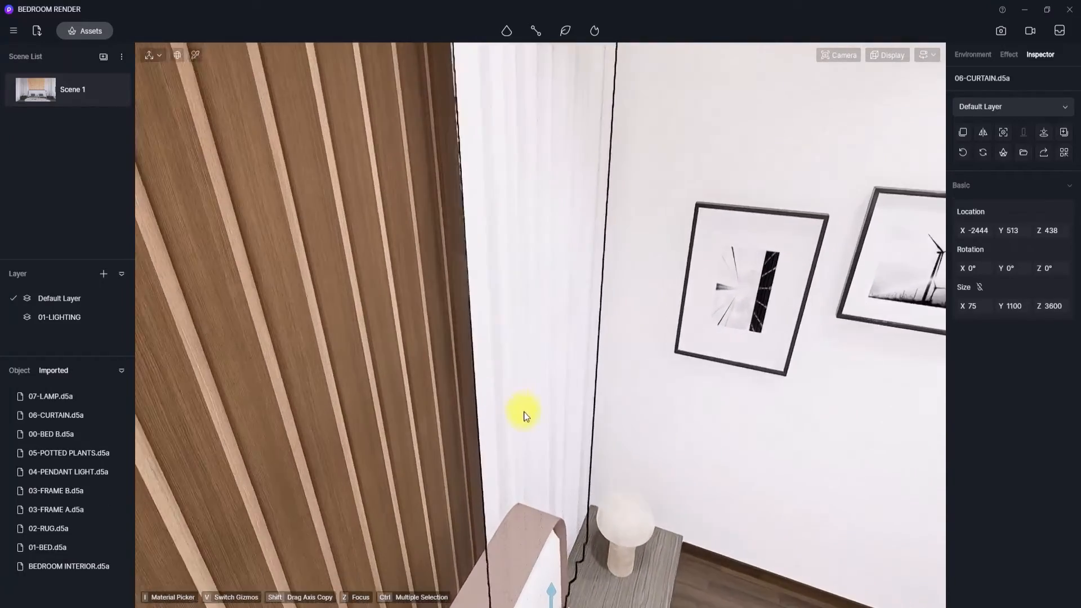
{"action": "right_click_drag", "start_coordinate": [544, 552], "coordinate": [572, 597]}
{"action": "left_click_drag", "start_coordinate": [592, 549], "coordinate": [514, 545]}
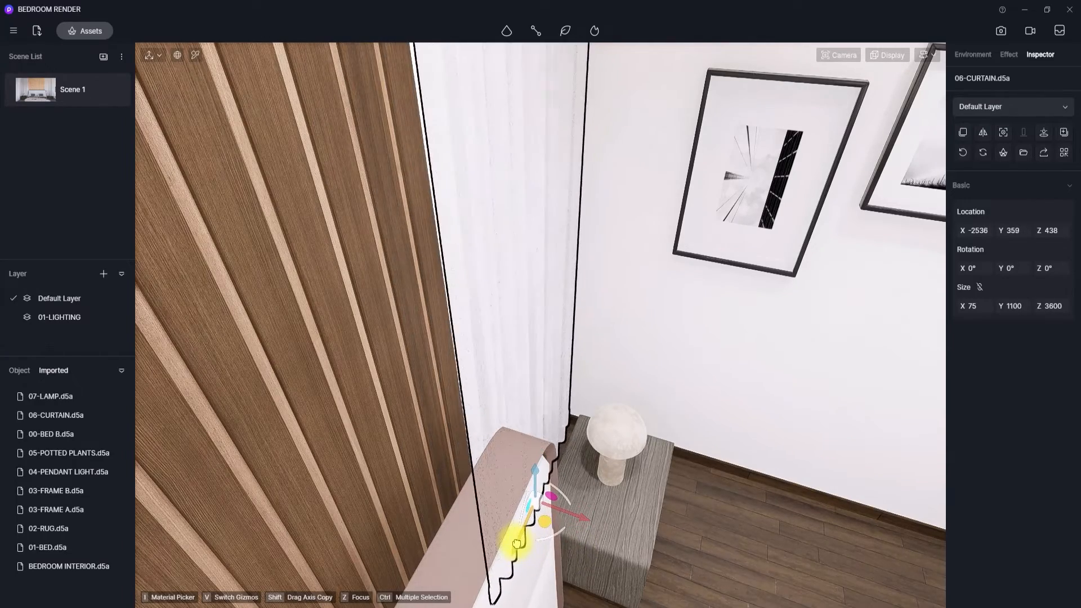
Step: Try shifting the picture-side curtain forward to X -2509 while checking its hem behind the nightstand
{"action": "right_click_drag", "start_coordinate": [501, 484], "coordinate": [405, 197]}
{"action": "scroll", "coordinate": [558, 419], "scroll_direction": "up", "scroll_amount": 2}
{"action": "right_click_drag", "start_coordinate": [558, 419], "coordinate": [619, 545]}
{"action": "scroll", "coordinate": [618, 537], "scroll_direction": "up", "scroll_amount": 2}
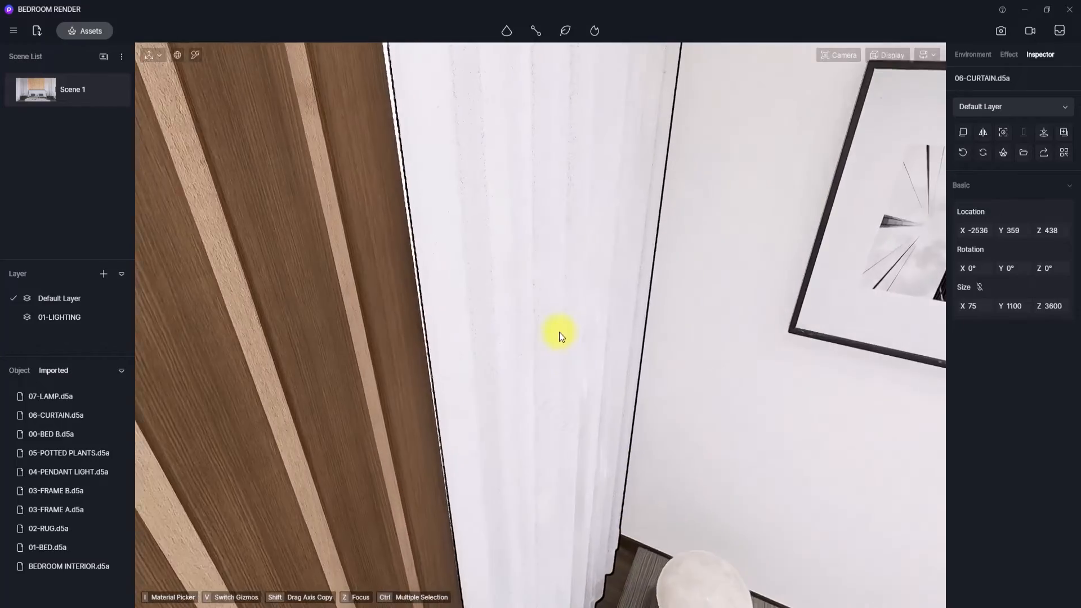
{"action": "right_click_drag", "start_coordinate": [557, 331], "coordinate": [554, 461]}
{"action": "right_click_drag", "start_coordinate": [557, 253], "coordinate": [535, 505]}
{"action": "scroll", "coordinate": [585, 461], "scroll_direction": "up", "scroll_amount": 3}
{"action": "scroll", "coordinate": [598, 454], "scroll_direction": "up", "scroll_amount": 2}
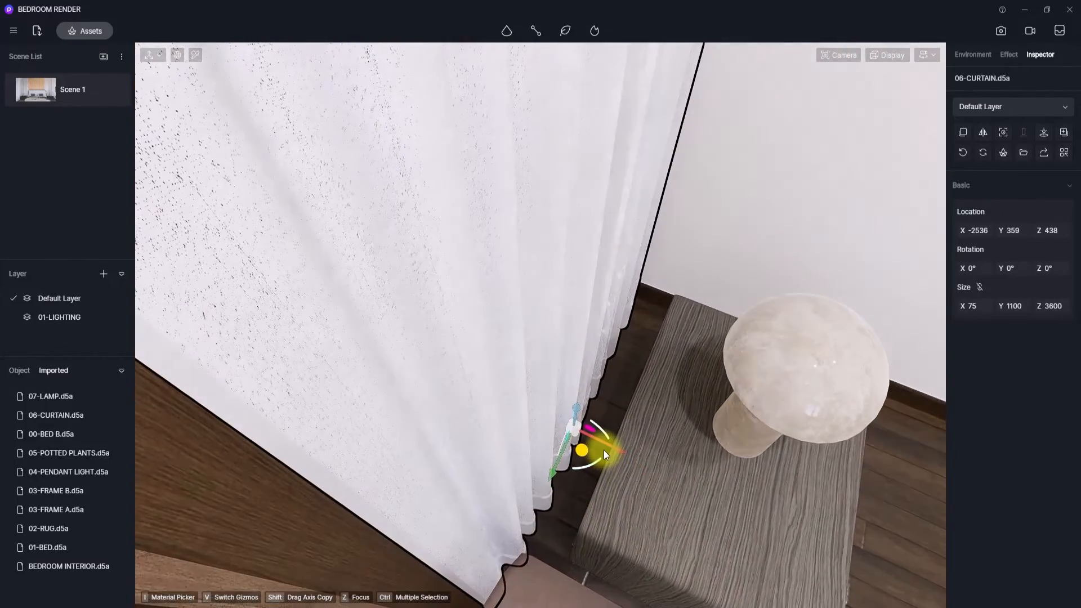
{"action": "mouse_move", "coordinate": [614, 451]}
{"action": "left_mouse_down"}
{"action": "mouse_move", "coordinate": [588, 441]}
{"action": "mouse_move", "coordinate": [623, 451]}
{"action": "left_mouse_up"}
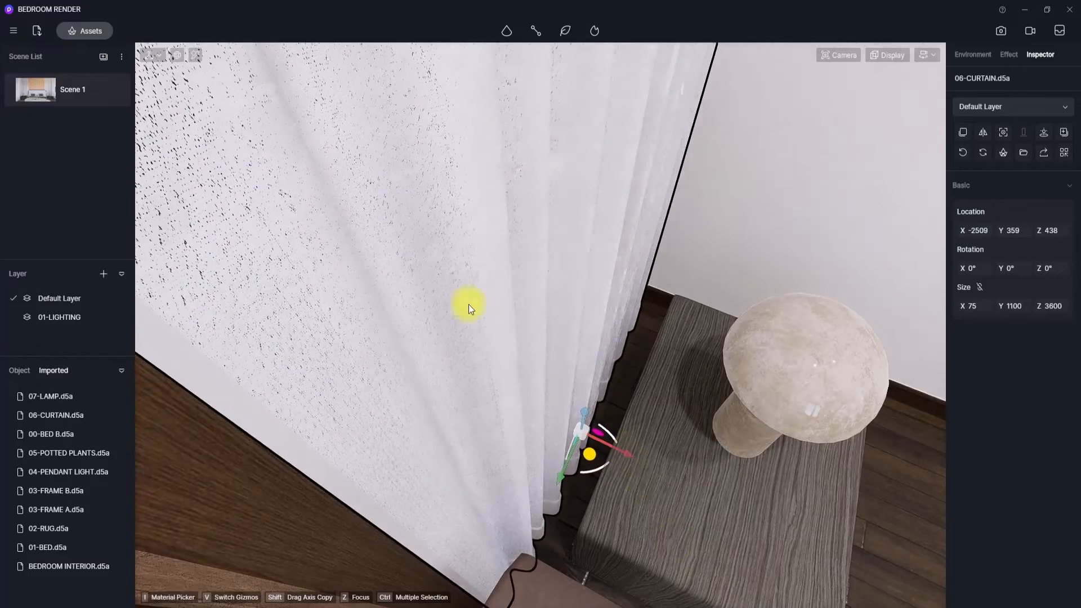
Step: Move the picture-side curtain back toward the headboard wall to X -2536
{"action": "key", "text": "z"}
{"action": "middle_click_drag", "start_coordinate": [241, 11], "coordinate": [497, 570]}
{"action": "scroll", "coordinate": [498, 570], "scroll_direction": "down", "scroll_amount": 3}
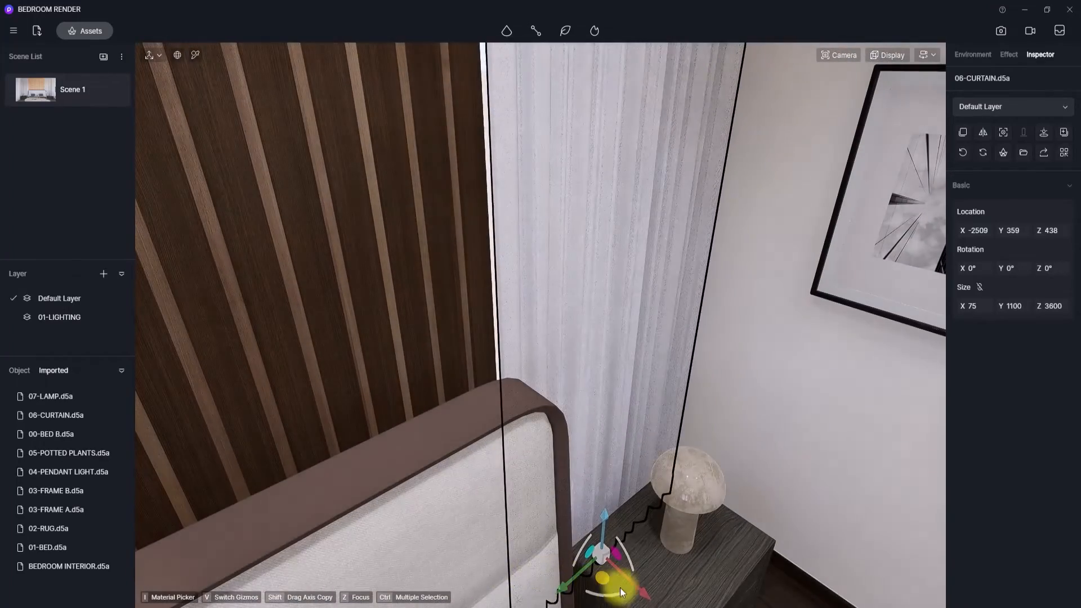
{"action": "mouse_move", "coordinate": [640, 589]}
{"action": "left_mouse_down"}
{"action": "mouse_move", "coordinate": [616, 572]}
{"action": "mouse_move", "coordinate": [637, 589]}
{"action": "left_mouse_up"}
Step: Place a strip light in the ceiling recess above the window wall
{"action": "middle_click_drag", "start_coordinate": [697, 548], "coordinate": [597, 59]}
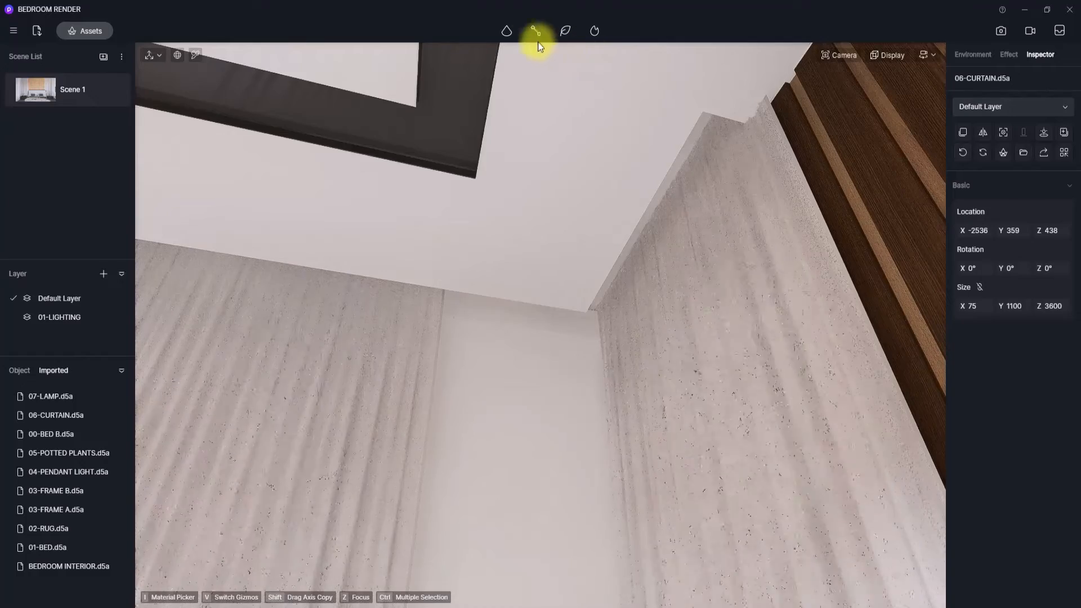
{"action": "mouse_move", "coordinate": [504, 32]}
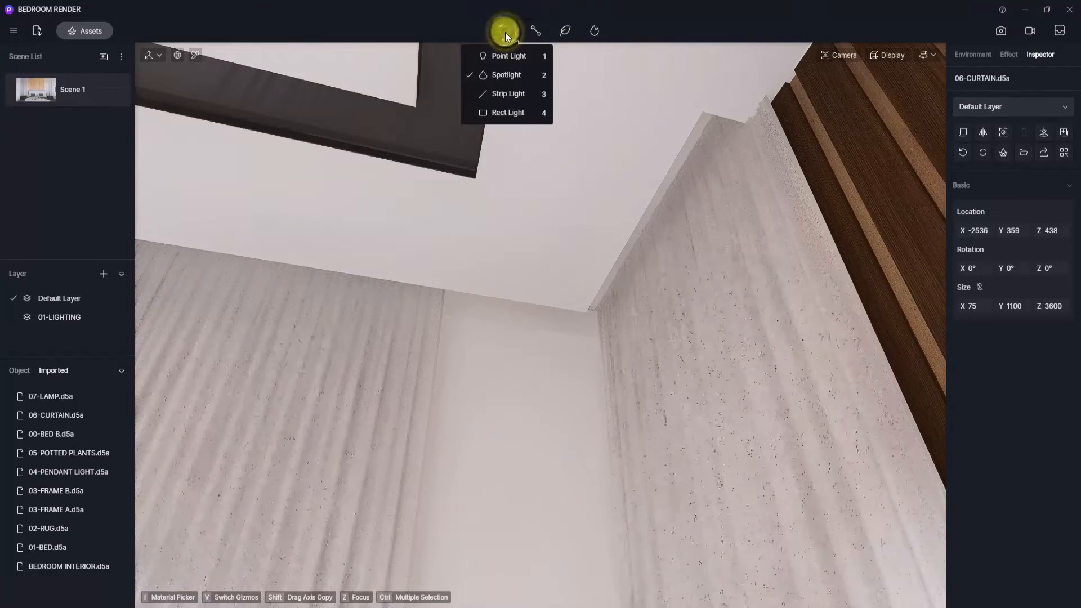
{"action": "left_click", "coordinate": [492, 93]}
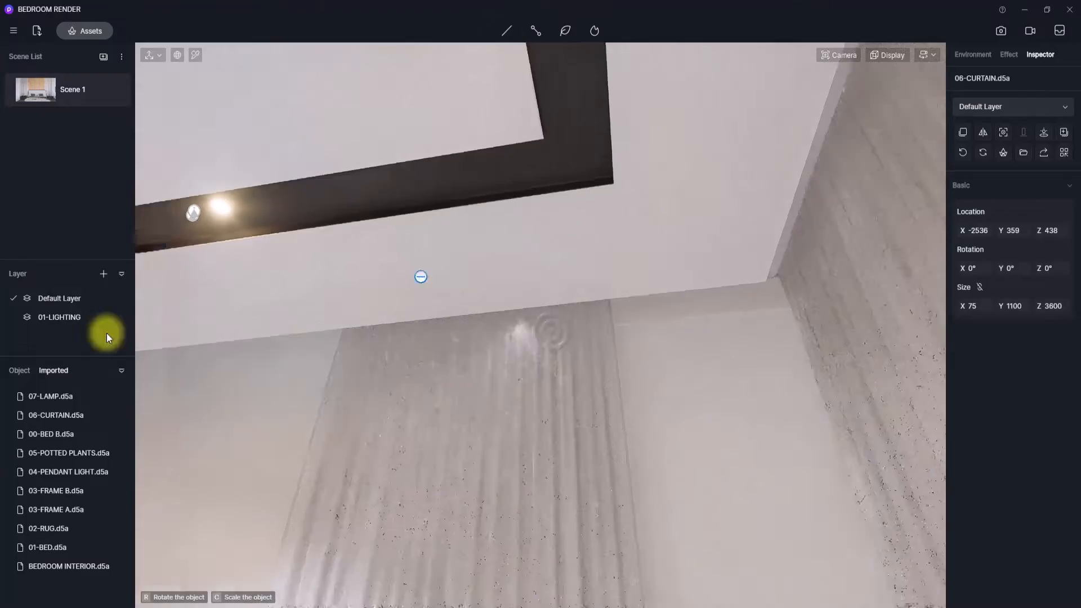
{"action": "right_click_drag", "start_coordinate": [107, 338], "coordinate": [441, 599]}
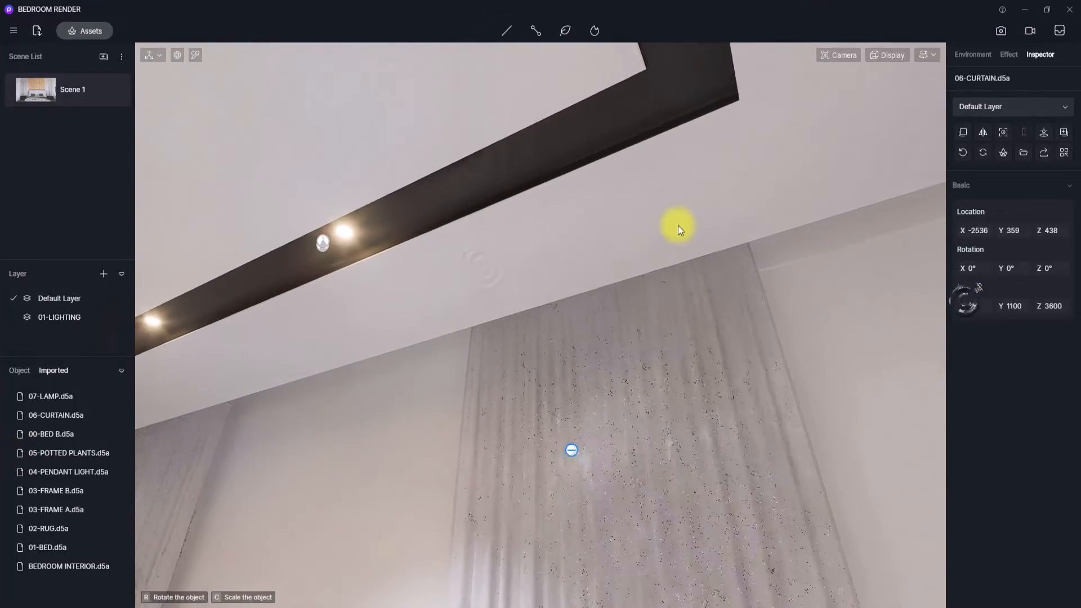
{"action": "right_click_drag", "start_coordinate": [677, 225], "coordinate": [417, 184]}
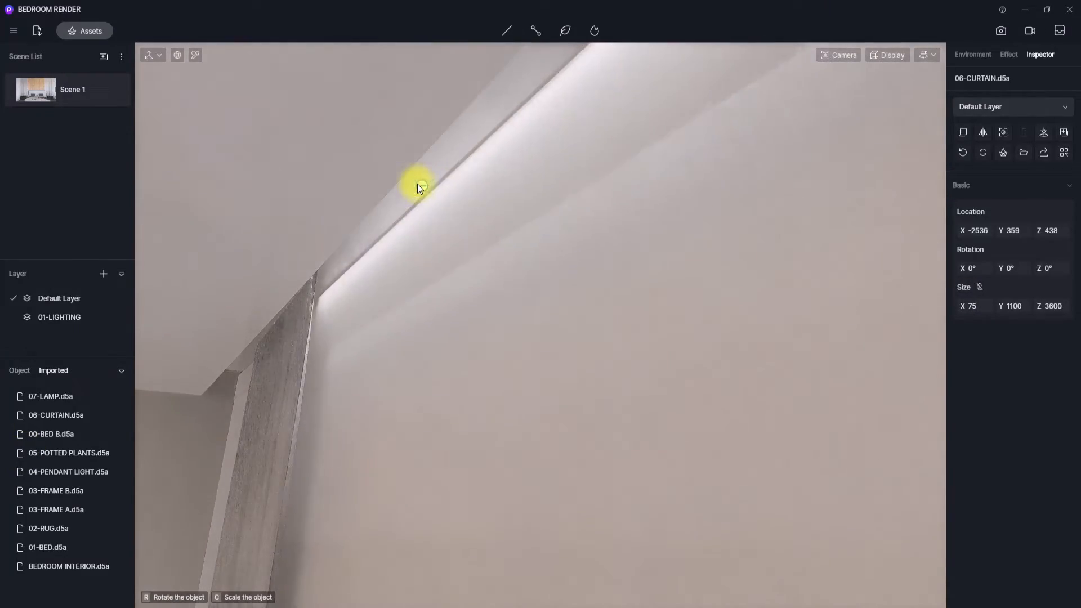
{"action": "left_click", "coordinate": [417, 183]}
Step: Assign the window strip light to the 01-LIGHTING layer and set its intensity to 50
{"action": "right_click_drag", "start_coordinate": [414, 297], "coordinate": [624, 357]}
{"action": "scroll", "coordinate": [624, 357], "scroll_direction": "down", "scroll_amount": 5}
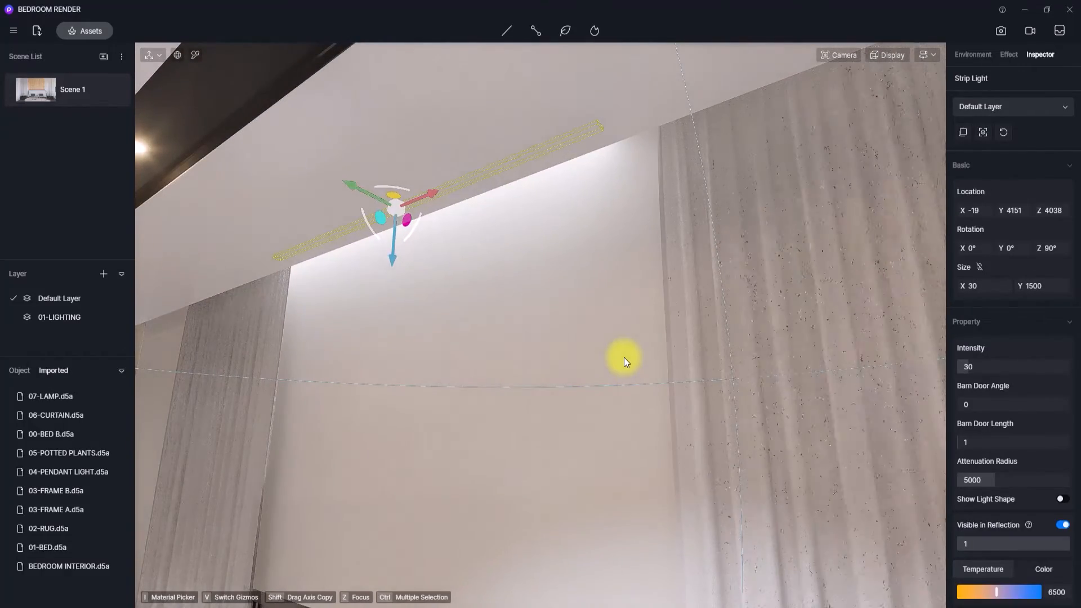
{"action": "right_click_drag", "start_coordinate": [473, 294], "coordinate": [354, 195]}
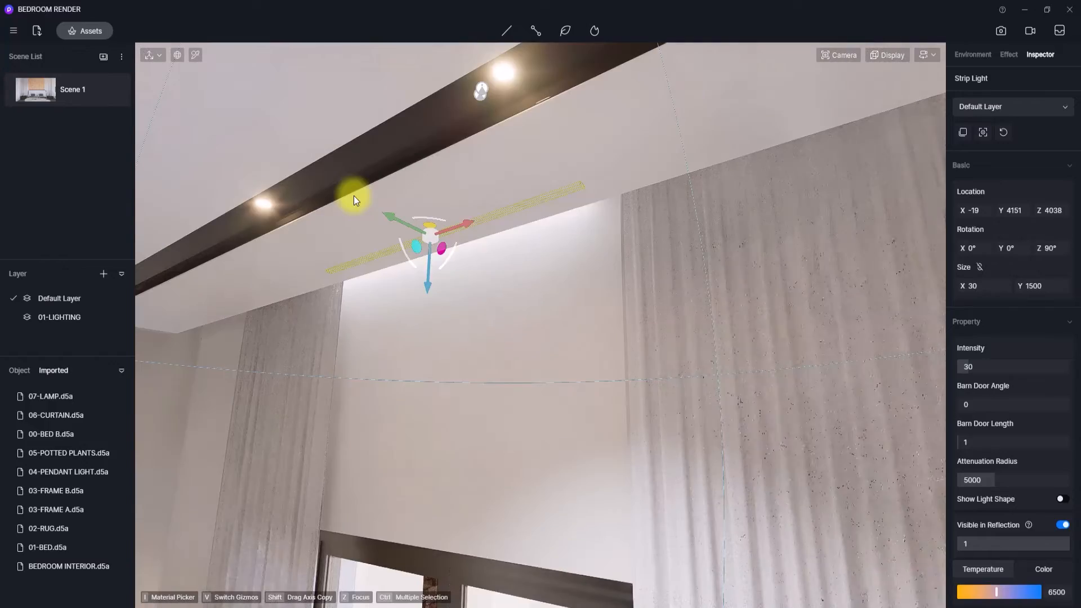
{"action": "scroll", "coordinate": [353, 195], "scroll_direction": "down", "scroll_amount": 2}
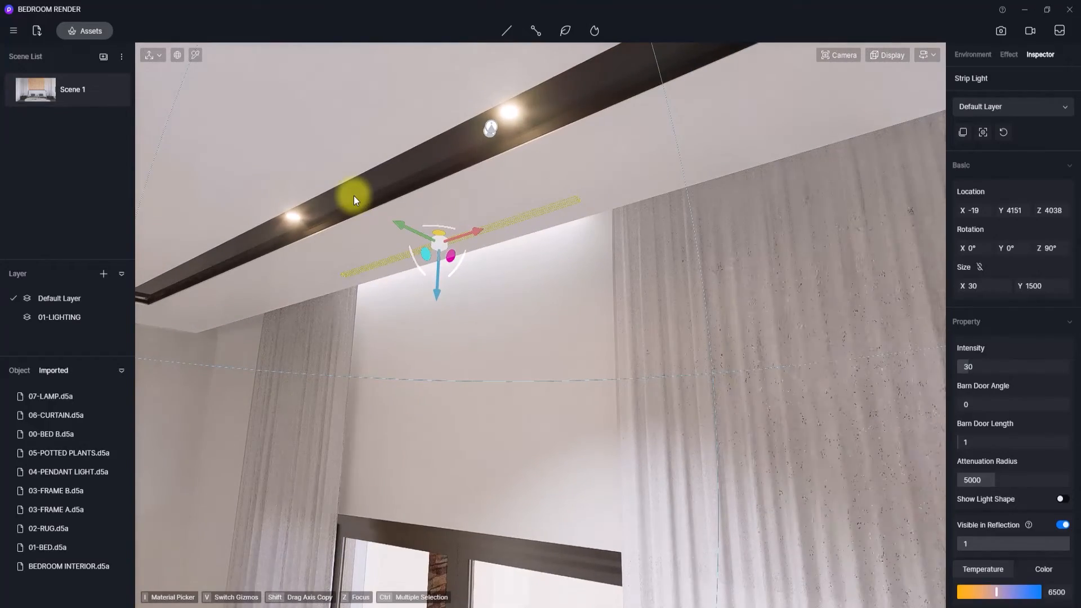
{"action": "scroll", "coordinate": [354, 195], "scroll_direction": "down", "scroll_amount": 1}
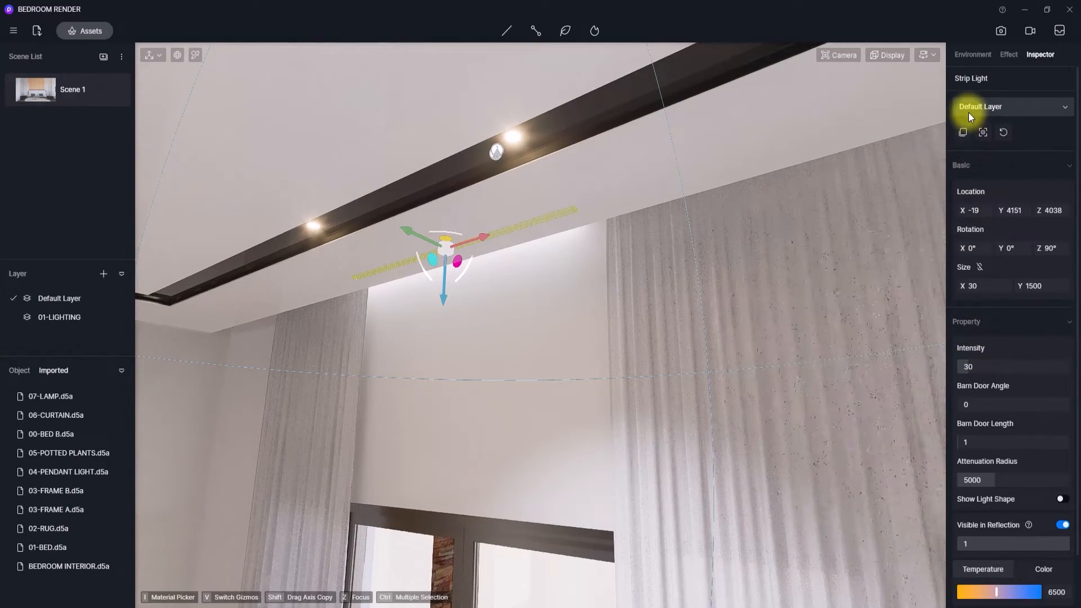
{"action": "left_click", "coordinate": [1033, 105]}
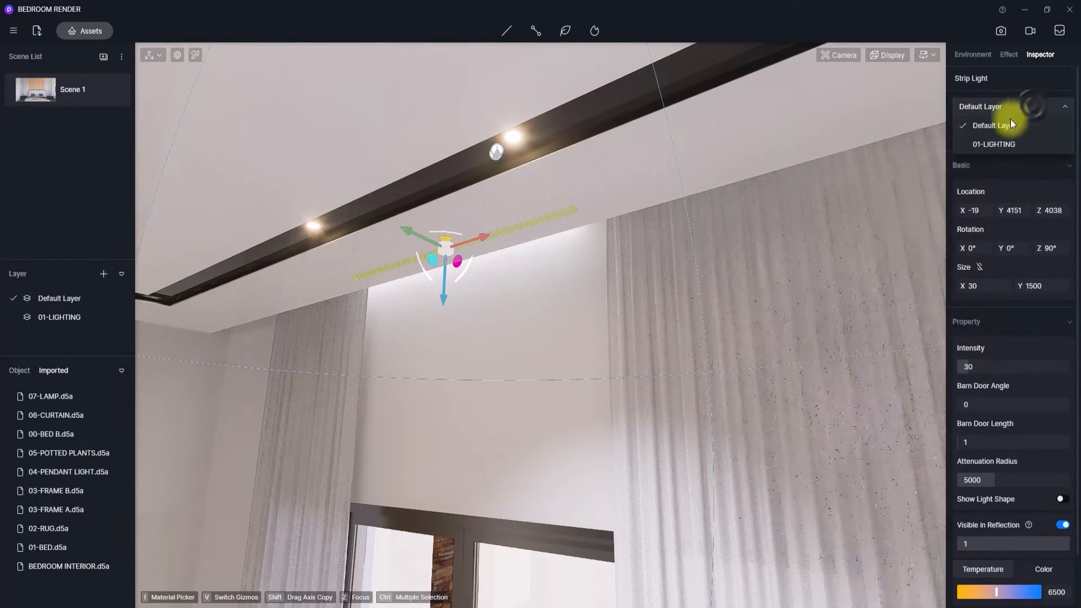
{"action": "left_click", "coordinate": [977, 139]}
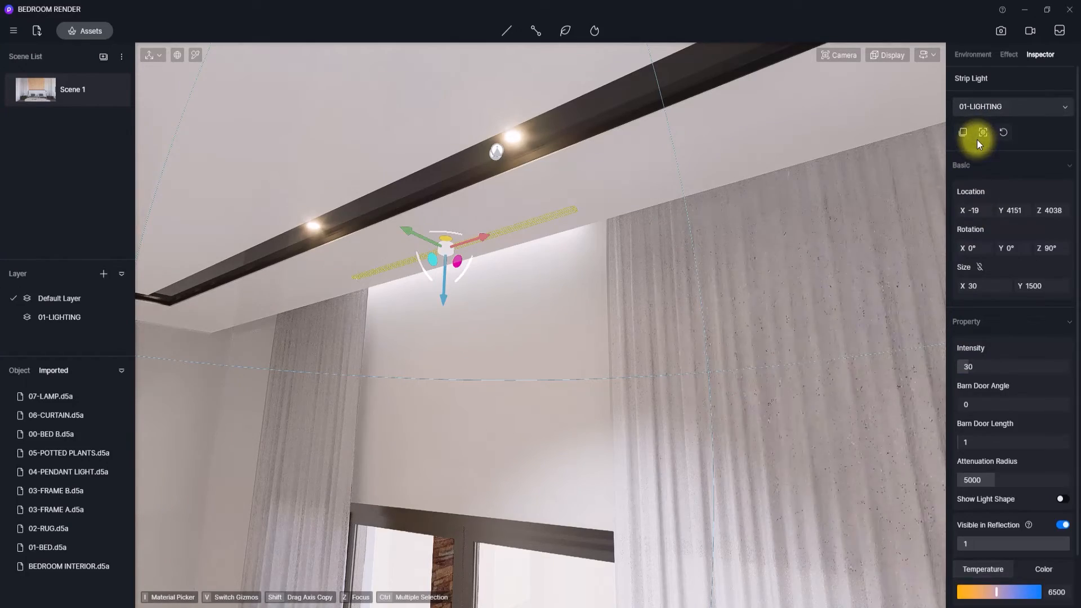
{"action": "left_click_drag", "start_coordinate": [966, 350], "coordinate": [972, 369]}
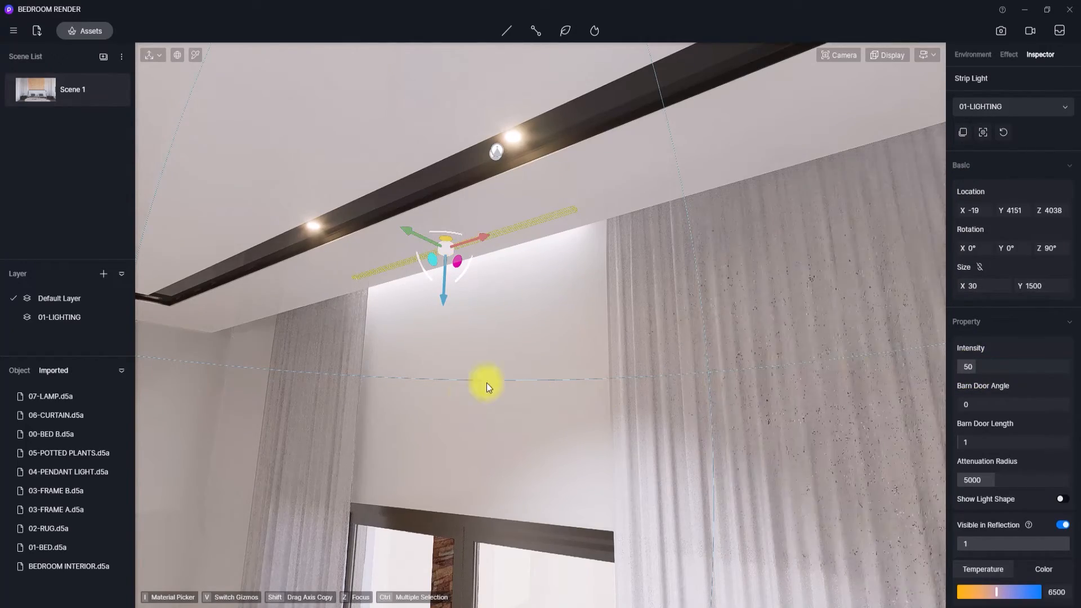
Step: Set the window strip light's Y size to 4500 and its color temperature to 3050
{"action": "right_click_drag", "start_coordinate": [486, 383], "coordinate": [250, 367]}
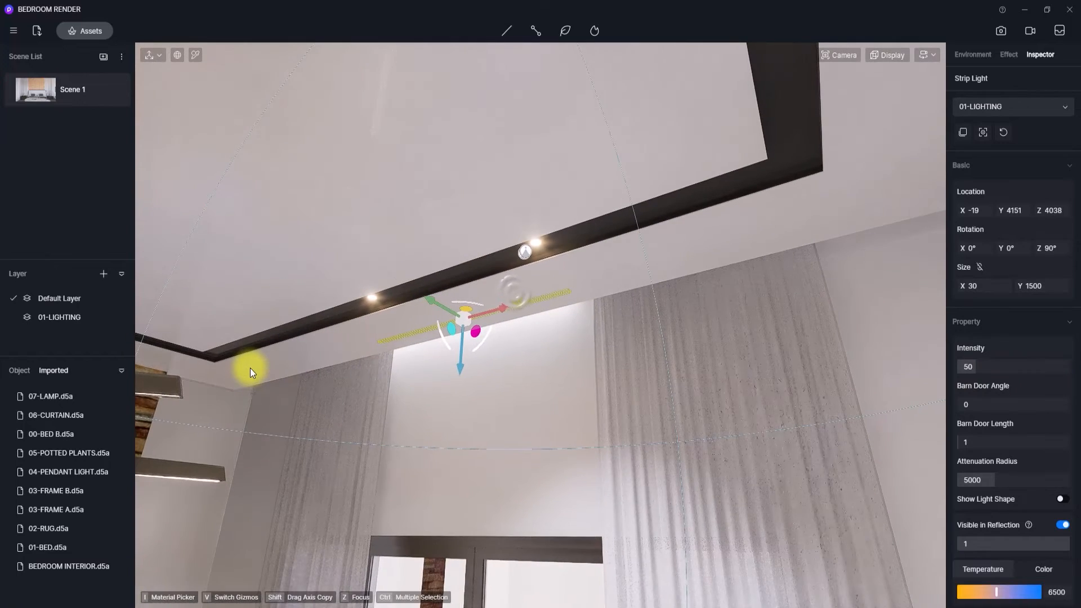
{"action": "left_click", "coordinate": [1032, 286]}
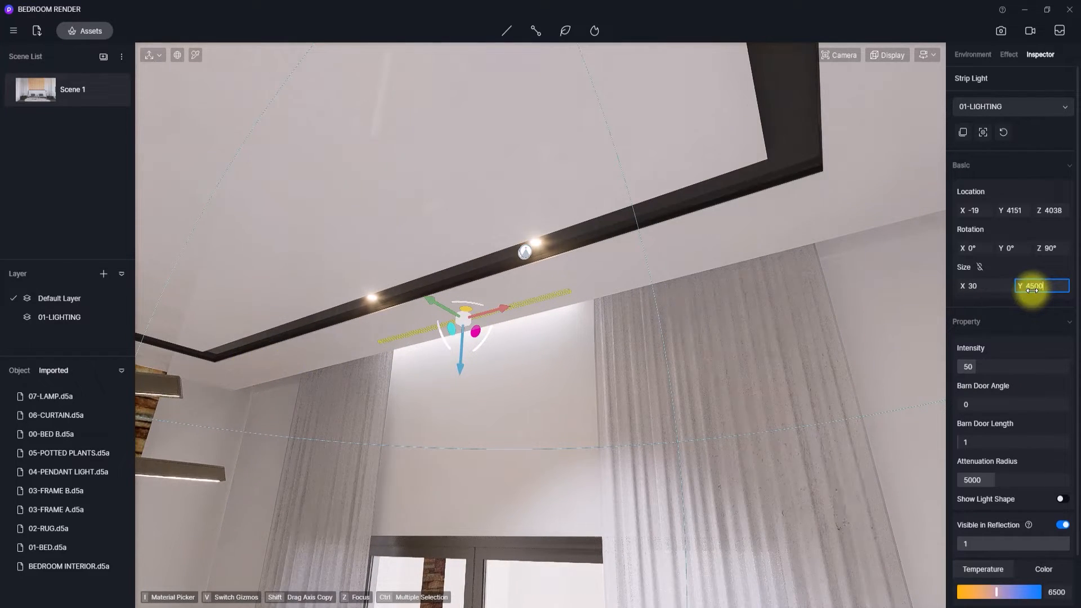
{"action": "type", "text": "4500"}
{"action": "key", "text": "Return"}
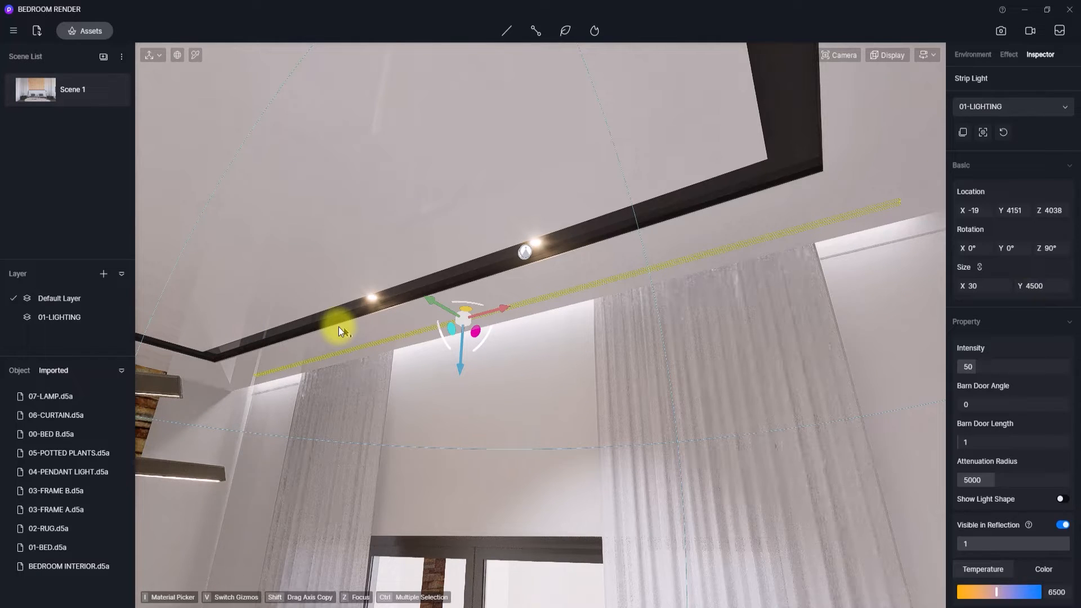
{"action": "key", "text": "ctrl+s"}
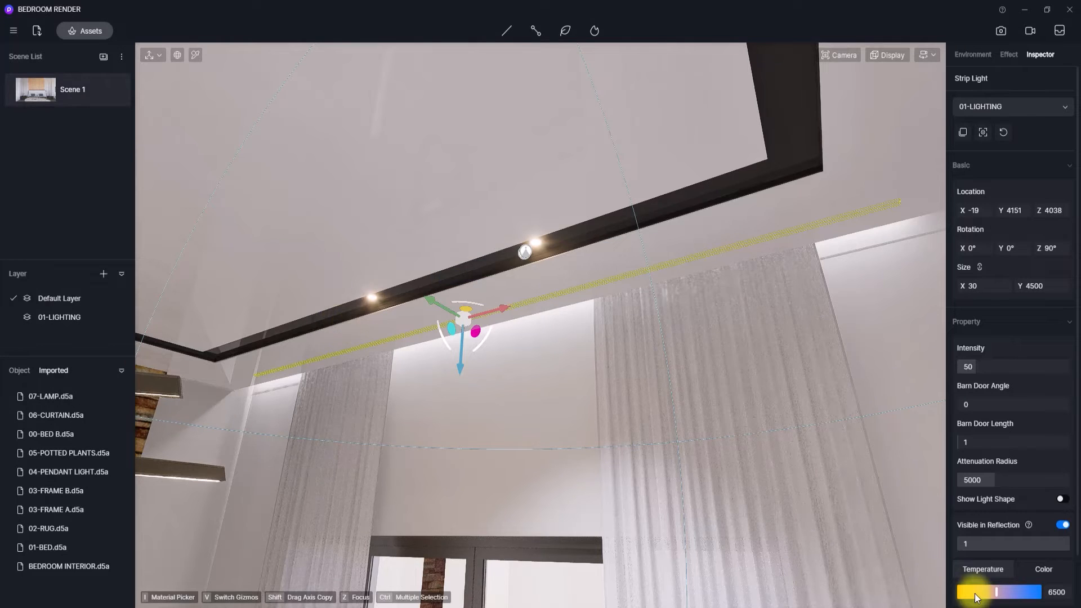
{"action": "left_click_drag", "start_coordinate": [974, 594], "coordinate": [969, 594]}
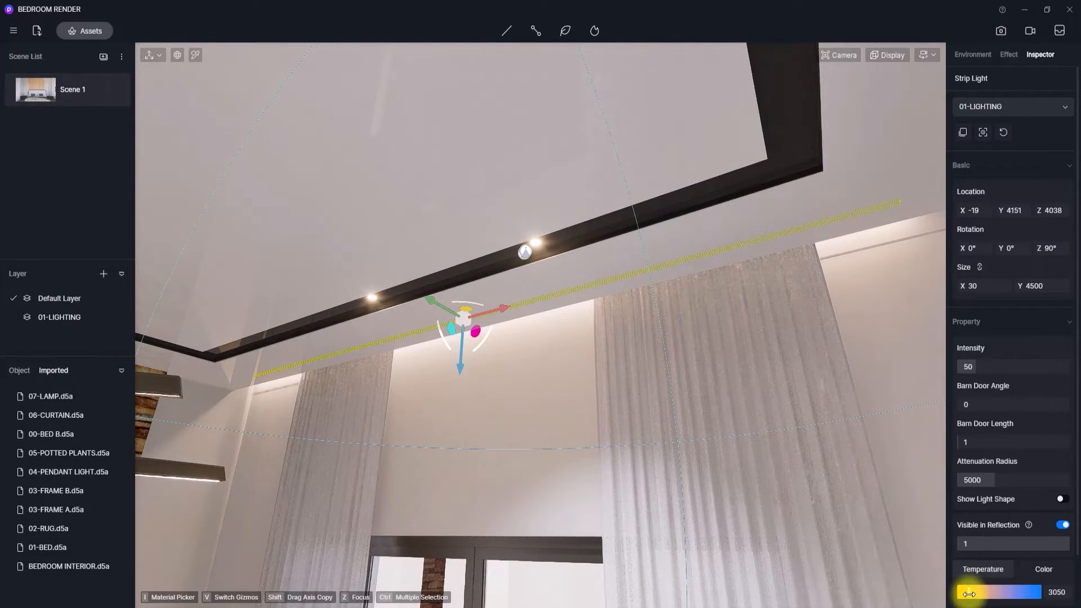
Step: Lengthen the window strip light to a Y size of 4800 and shift it along X to -174
{"action": "right_click_drag", "start_coordinate": [629, 383], "coordinate": [870, 307]}
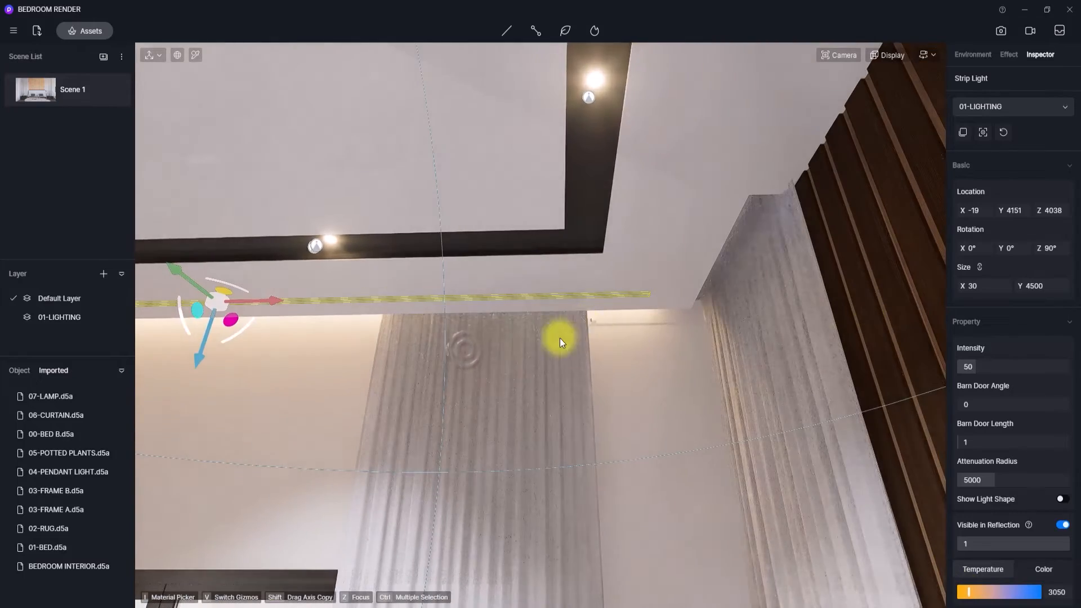
{"action": "right_click_drag", "start_coordinate": [559, 338], "coordinate": [468, 361]}
{"action": "right_click_drag", "start_coordinate": [682, 326], "coordinate": [290, 369]}
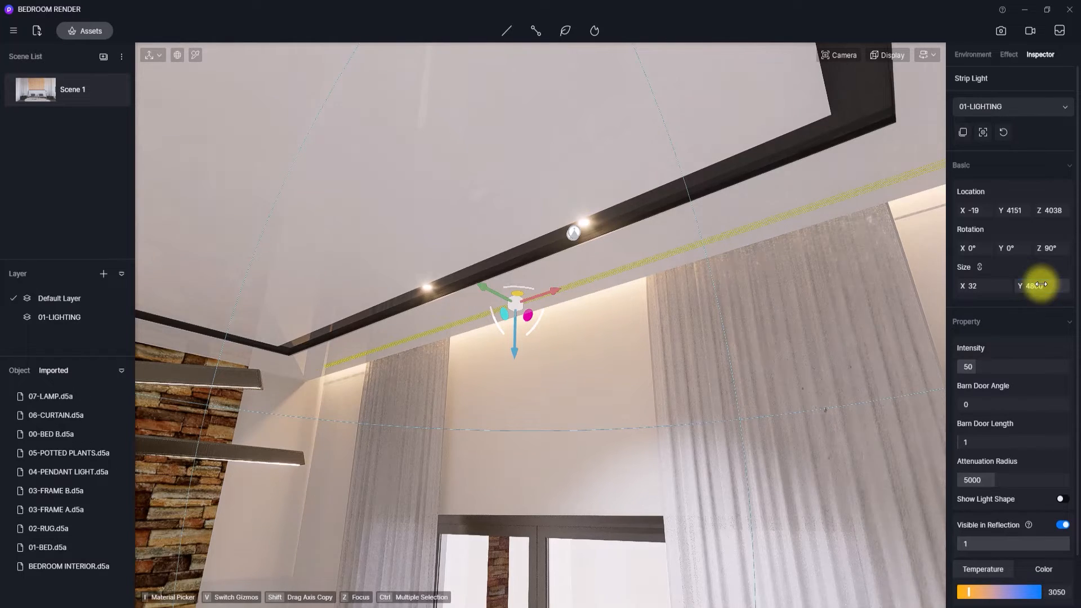
{"action": "right_click_drag", "start_coordinate": [490, 354], "coordinate": [674, 283]}
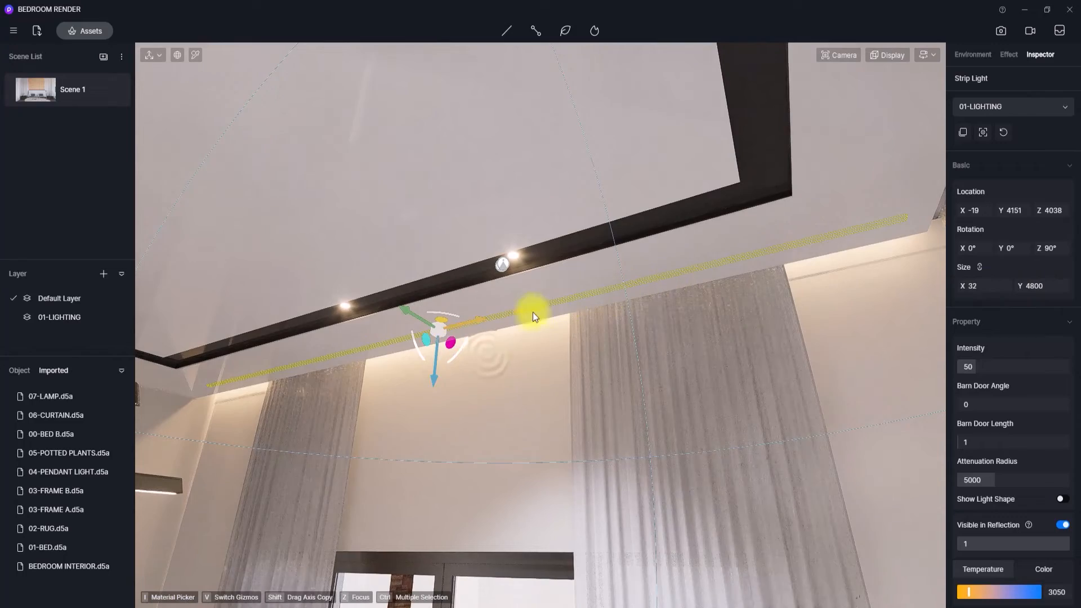
{"action": "left_click_drag", "start_coordinate": [476, 328], "coordinate": [498, 324]}
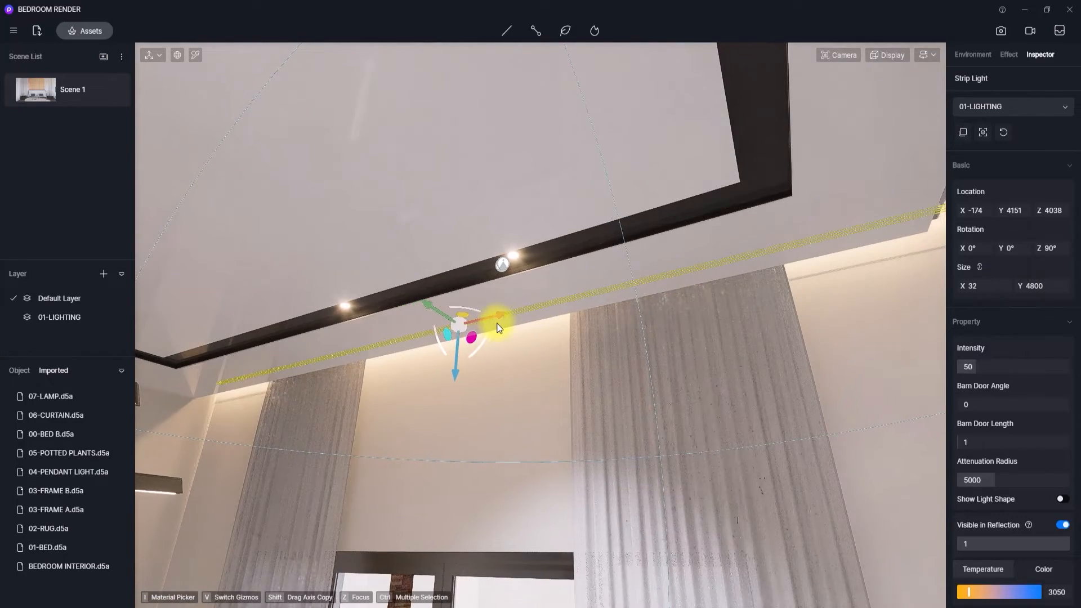
Step: Copy the window strip light across the ceiling along Y to about 2021, near the pendant light's mount
{"action": "right_click_drag", "start_coordinate": [459, 321], "coordinate": [96, 186]}
{"action": "right_click_drag", "start_coordinate": [426, 329], "coordinate": [799, 319]}
{"action": "left_click_drag", "start_coordinate": [798, 319], "coordinate": [565, 288]}
{"action": "right_click_drag", "start_coordinate": [564, 288], "coordinate": [96, 251]}
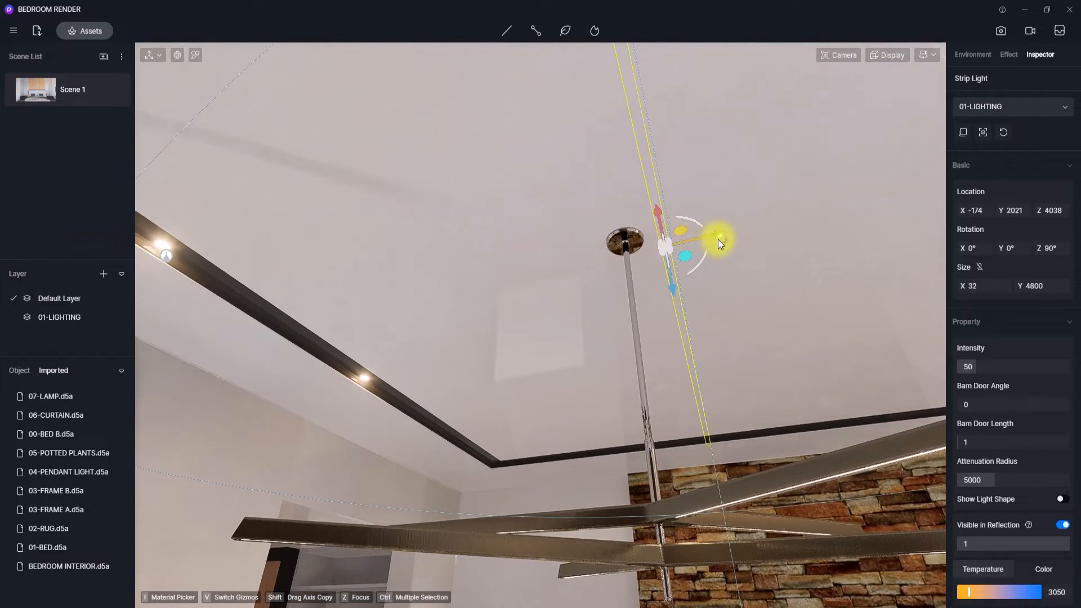
Step: Rotate the copied strip light to Z 360° and move it to the headboard wall at about X -2831, Y -69
{"action": "left_click_drag", "start_coordinate": [717, 231], "coordinate": [242, 371]}
{"action": "right_click_drag", "start_coordinate": [676, 248], "coordinate": [181, 305]}
{"action": "right_click_drag", "start_coordinate": [528, 169], "coordinate": [1017, 53]}
{"action": "left_click_drag", "start_coordinate": [815, 277], "coordinate": [281, 278]}
{"action": "right_click_drag", "start_coordinate": [452, 236], "coordinate": [32, 277]}
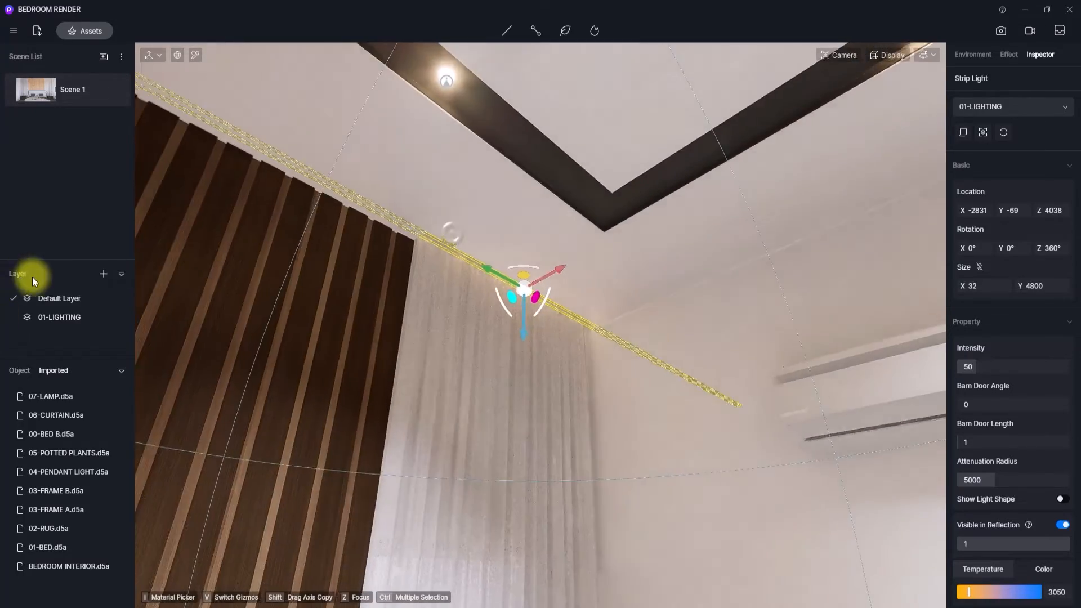
Step: Position the copied strip light above the picture-side curtain at X -2520, Y 304, Z 4018 and set its Y size to 1200
{"action": "right_click_drag", "start_coordinate": [601, 272], "coordinate": [828, 145]}
{"action": "left_click_drag", "start_coordinate": [762, 346], "coordinate": [745, 295]}
{"action": "right_click_drag", "start_coordinate": [658, 227], "coordinate": [464, 377]}
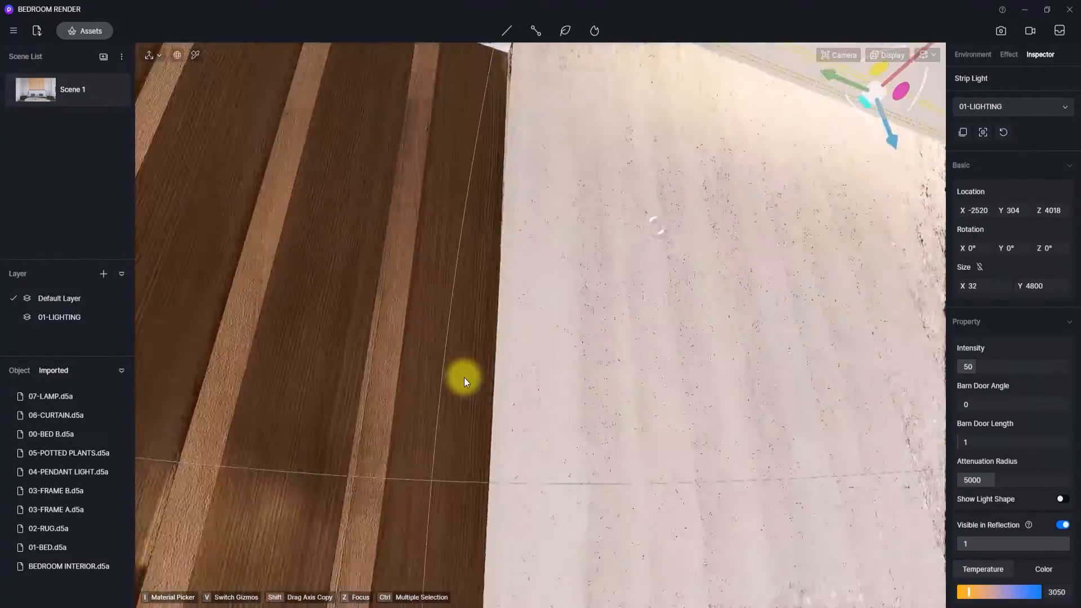
{"action": "key", "text": "s"}
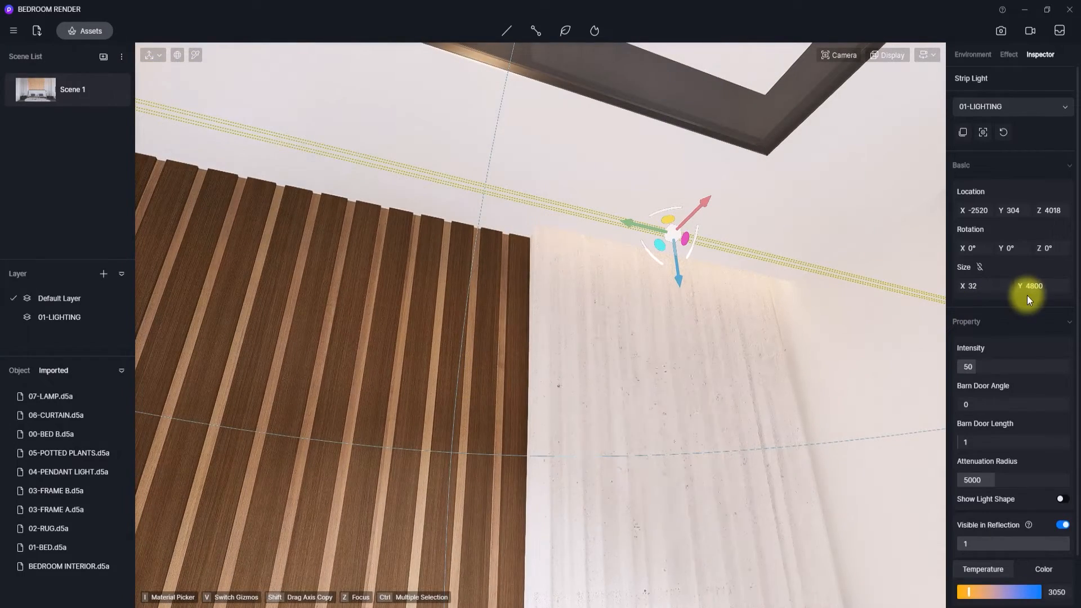
{"action": "left_click", "coordinate": [1042, 287]}
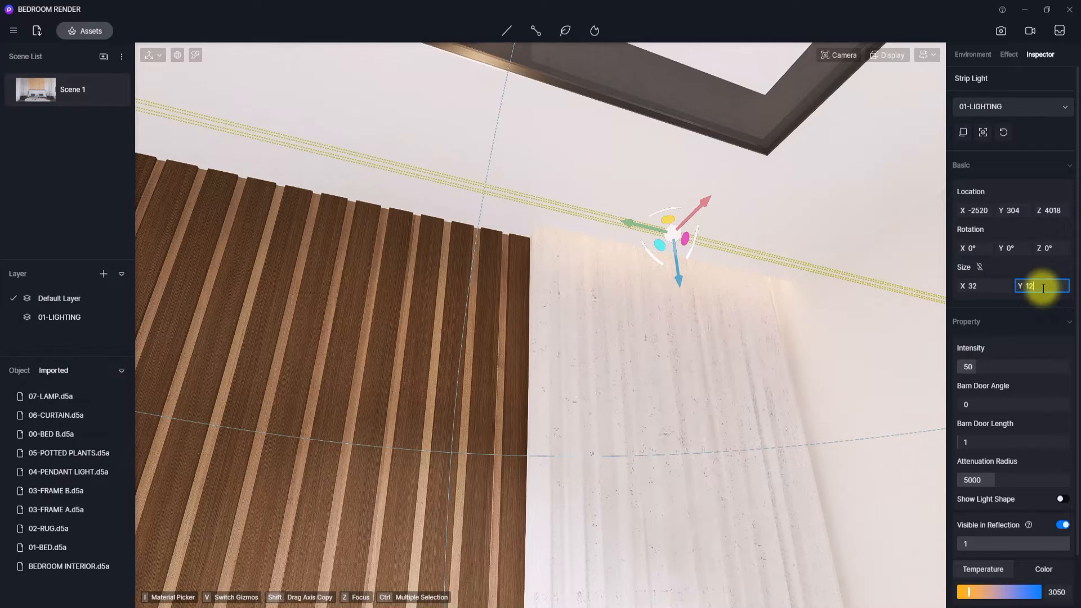
{"action": "key", "text": "Return"}
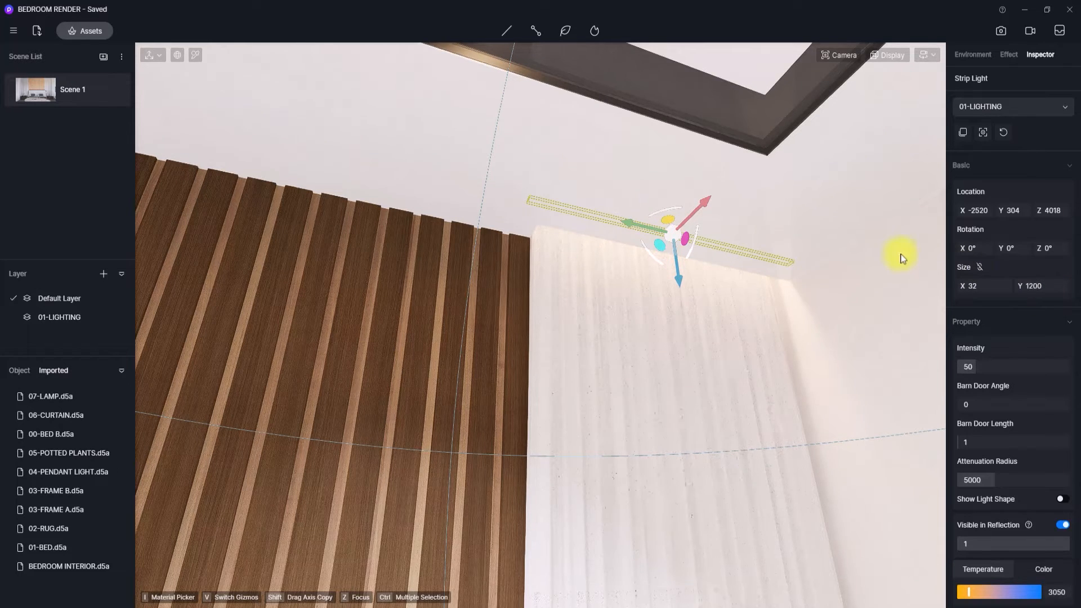
Step: Shift the picture-side curtain's strip light to X -2505 and set its color temperature to 2850
{"action": "mouse_move", "coordinate": [704, 206]}
{"action": "left_mouse_down"}
{"action": "mouse_move", "coordinate": [687, 205]}
{"action": "mouse_move", "coordinate": [700, 202]}
{"action": "left_mouse_up"}
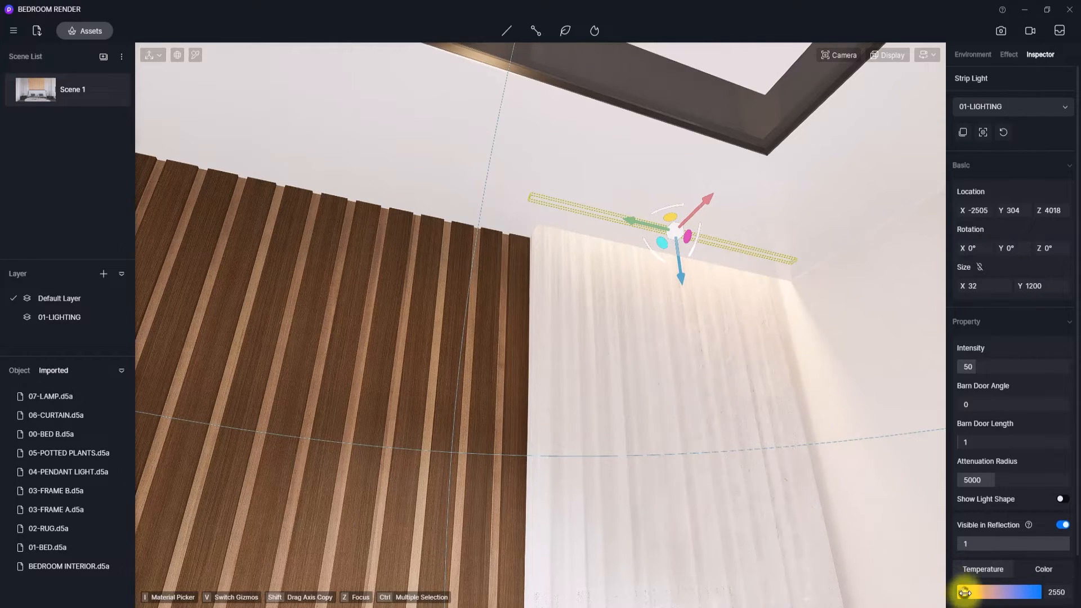
{"action": "left_click_drag", "start_coordinate": [968, 592], "coordinate": [967, 592]}
{"action": "right_click_drag", "start_coordinate": [573, 394], "coordinate": [441, 372]}
{"action": "scroll", "coordinate": [441, 373], "scroll_direction": "down", "scroll_amount": 3}
{"action": "scroll", "coordinate": [590, 344], "scroll_direction": "down", "scroll_amount": 4}
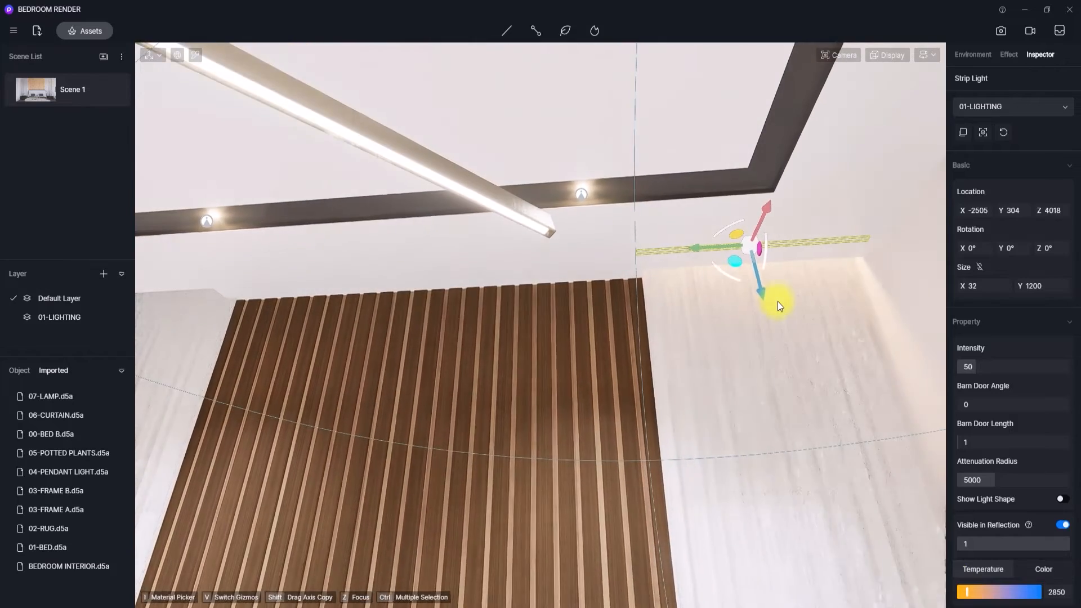
Step: Copy the picture-side strip light along Y to 3823, above the headboard-wall curtain on the window side
{"action": "right_click_drag", "start_coordinate": [778, 303], "coordinate": [619, 241]}
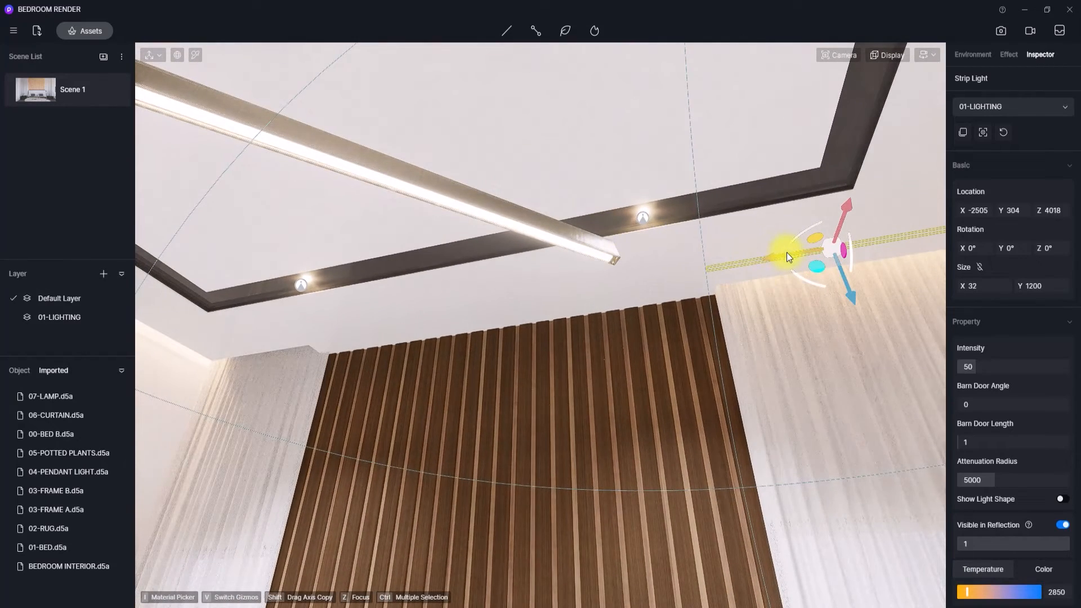
{"action": "left_click_drag", "start_coordinate": [786, 253], "coordinate": [230, 339]}
{"action": "right_click_drag", "start_coordinate": [417, 187], "coordinate": [512, 453]}
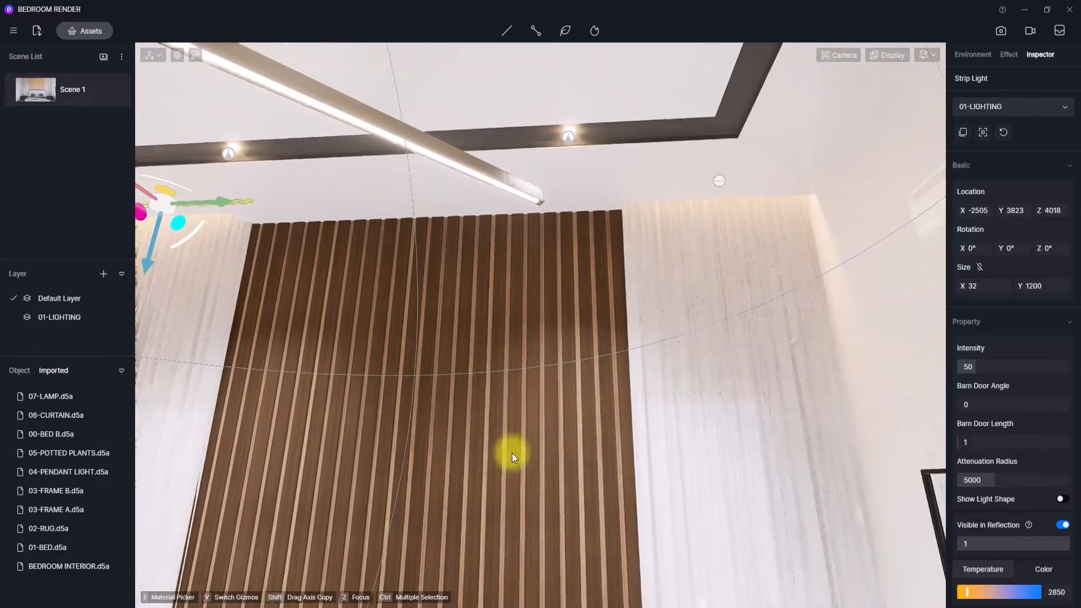
Step: Examine the strip lighting on the curtains, headboard wall and window wall from several viewpoints in the room
{"action": "right_click_drag", "start_coordinate": [794, 345], "coordinate": [320, 456]}
{"action": "right_click_drag", "start_coordinate": [478, 302], "coordinate": [329, 407]}
{"action": "right_click_drag", "start_coordinate": [593, 465], "coordinate": [676, 320]}
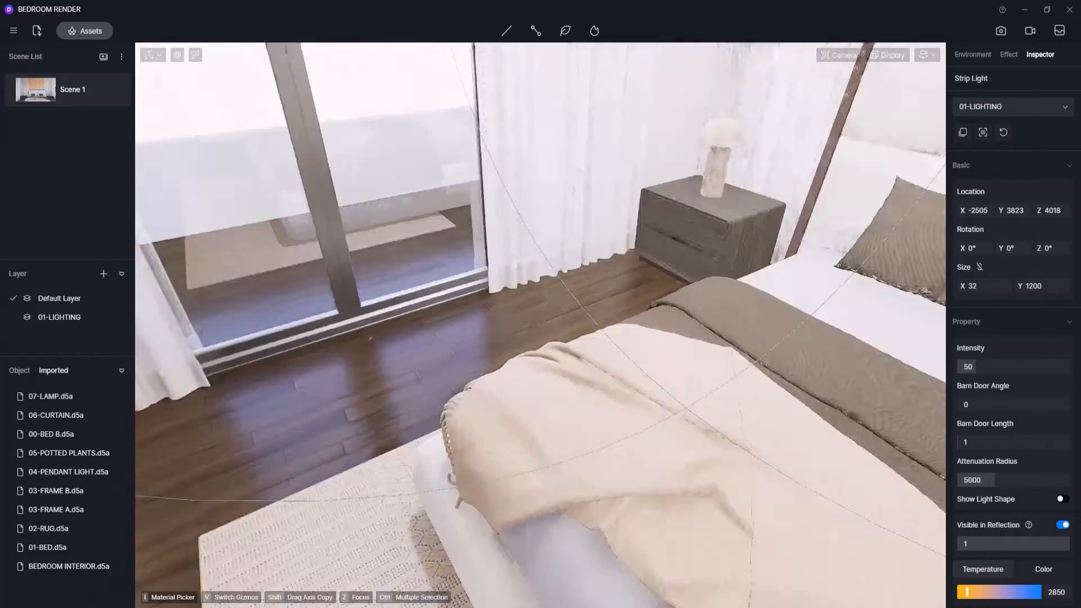
{"action": "right_click_drag", "start_coordinate": [374, 340], "coordinate": [514, 357]}
{"action": "right_click_drag", "start_coordinate": [647, 468], "coordinate": [624, 220]}
{"action": "scroll", "coordinate": [623, 224], "scroll_direction": "down", "scroll_amount": 5}
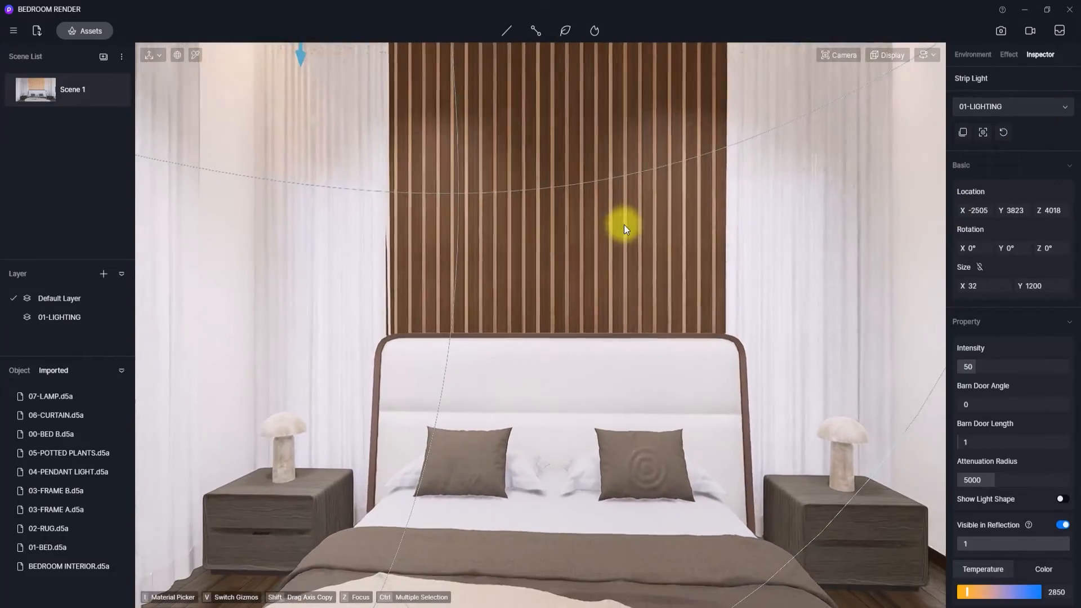
{"action": "right_click_drag", "start_coordinate": [590, 364], "coordinate": [592, 177]}
{"action": "scroll", "coordinate": [592, 178], "scroll_direction": "down", "scroll_amount": 6}
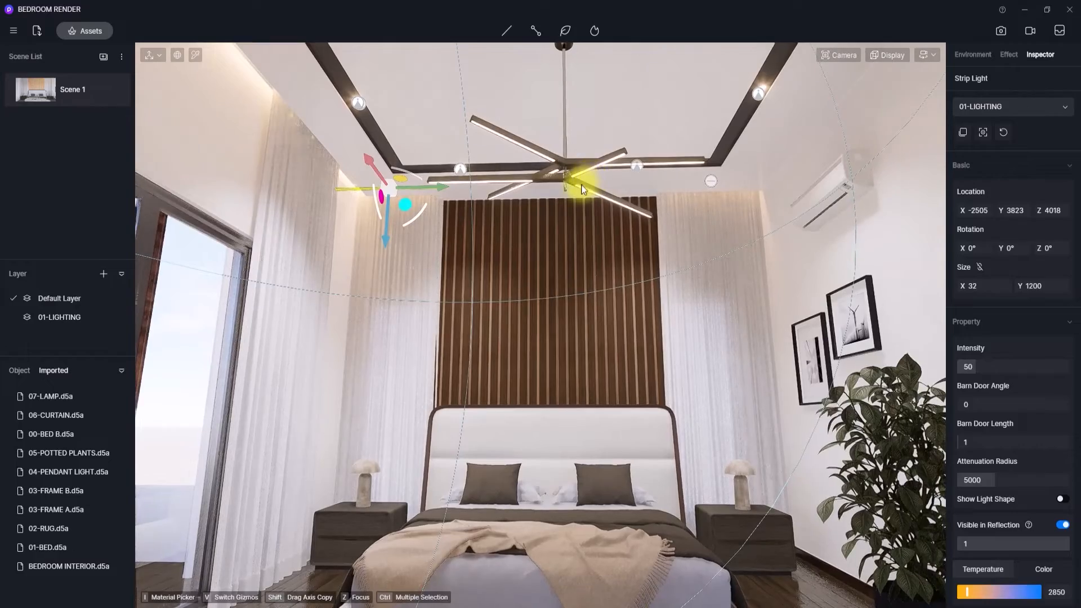
{"action": "right_click_drag", "start_coordinate": [580, 185], "coordinate": [67, 327]}
{"action": "right_click_drag", "start_coordinate": [636, 336], "coordinate": [507, 259]}
{"action": "scroll", "coordinate": [605, 352], "scroll_direction": "up", "scroll_amount": 3}
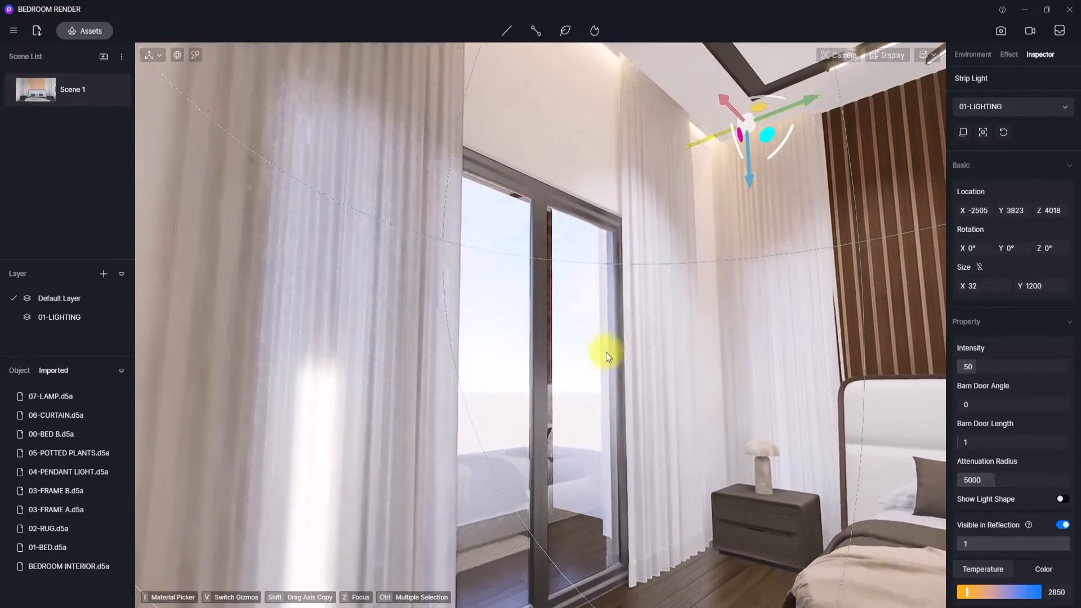
Step: Examine the balcony, its timber frame and the window wall from outside and inside the bedroom
{"action": "right_click_drag", "start_coordinate": [647, 389], "coordinate": [556, 346]}
{"action": "scroll", "coordinate": [556, 346], "scroll_direction": "up", "scroll_amount": 4}
{"action": "scroll", "coordinate": [556, 346], "scroll_direction": "up", "scroll_amount": 5}
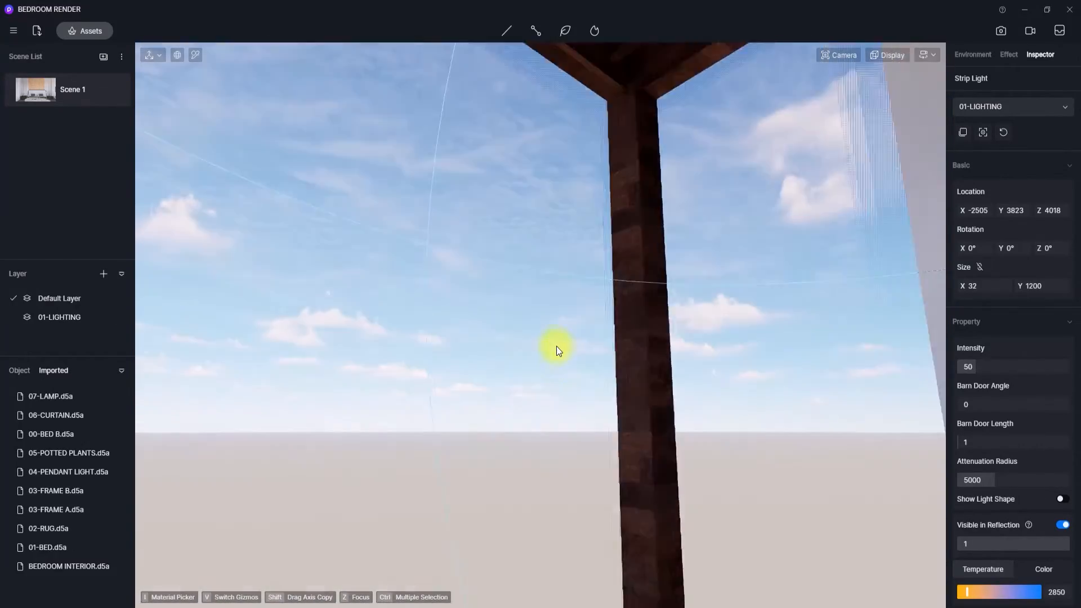
{"action": "right_click_drag", "start_coordinate": [494, 283], "coordinate": [816, 473]}
{"action": "right_click_drag", "start_coordinate": [304, 250], "coordinate": [846, 476]}
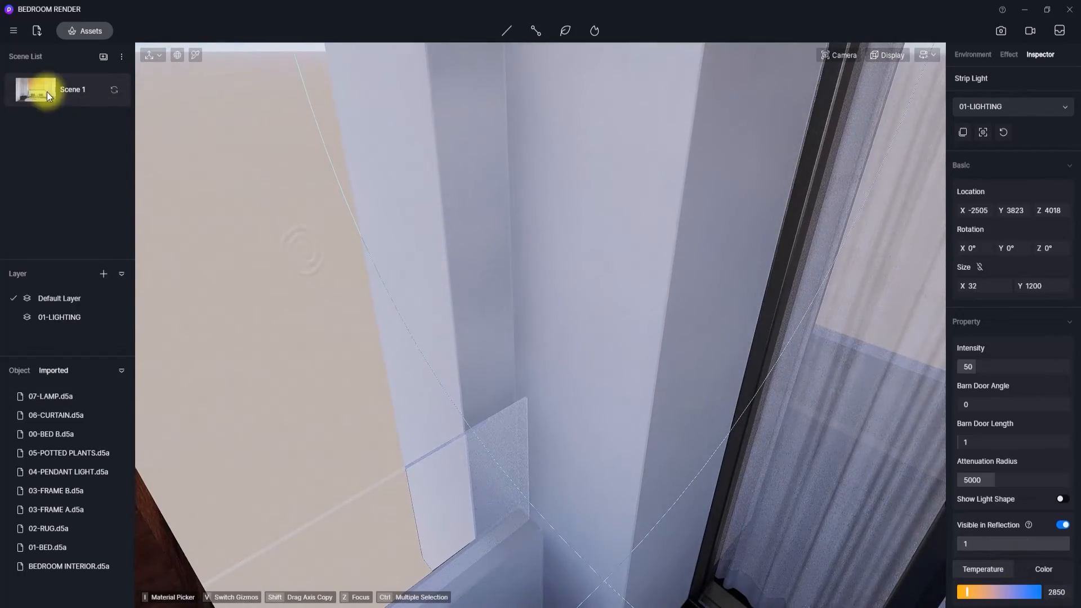
{"action": "left_click", "coordinate": [47, 94]}
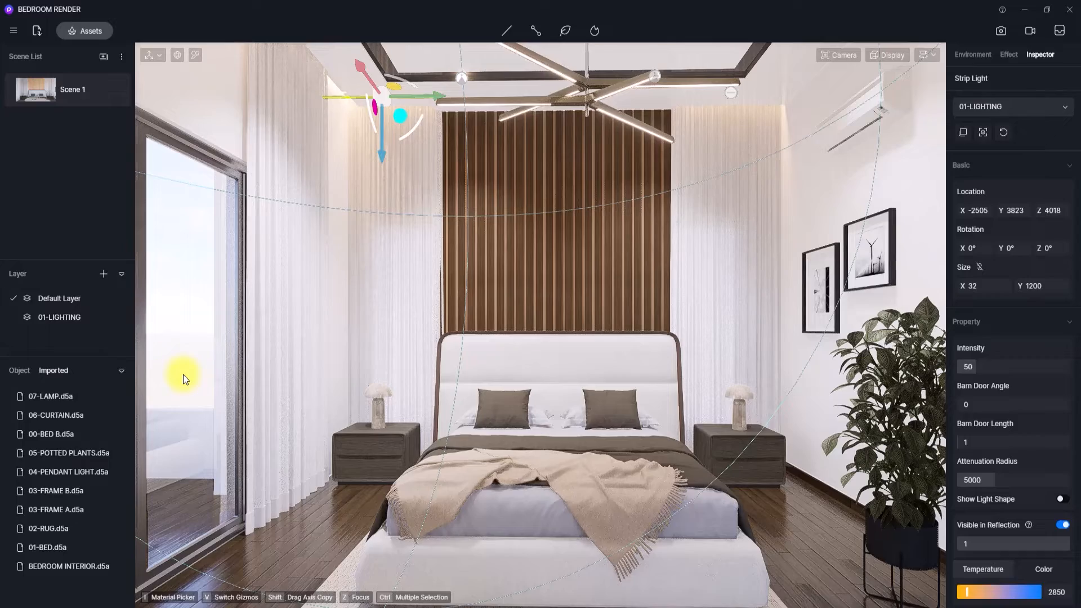
{"action": "right_click_drag", "start_coordinate": [183, 373], "coordinate": [405, 353]}
{"action": "key", "text": "w"}
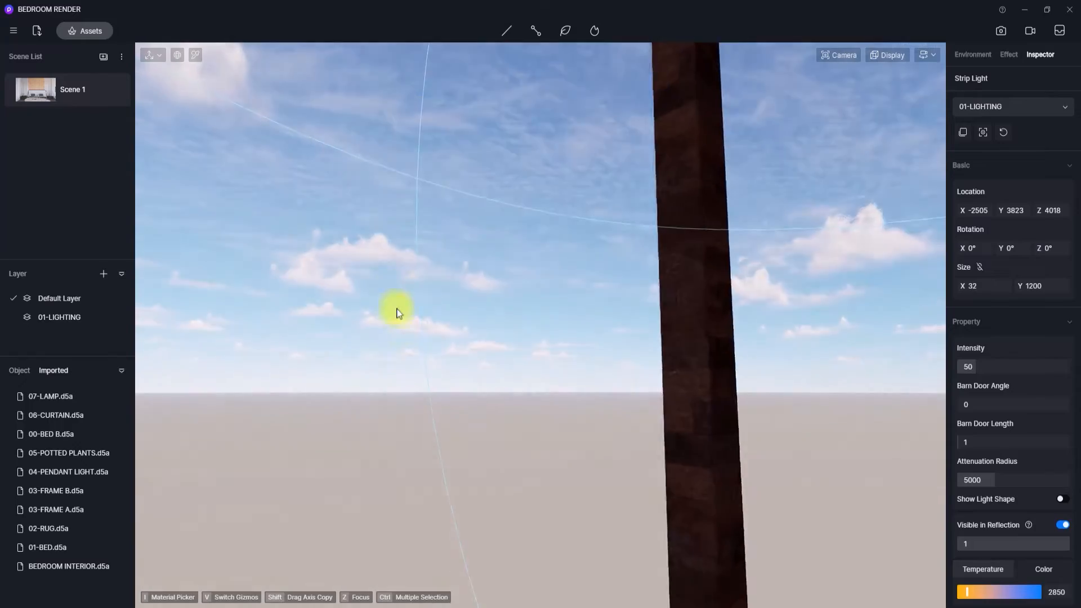
{"action": "right_click_drag", "start_coordinate": [396, 308], "coordinate": [722, 85]}
{"action": "key", "text": "s"}
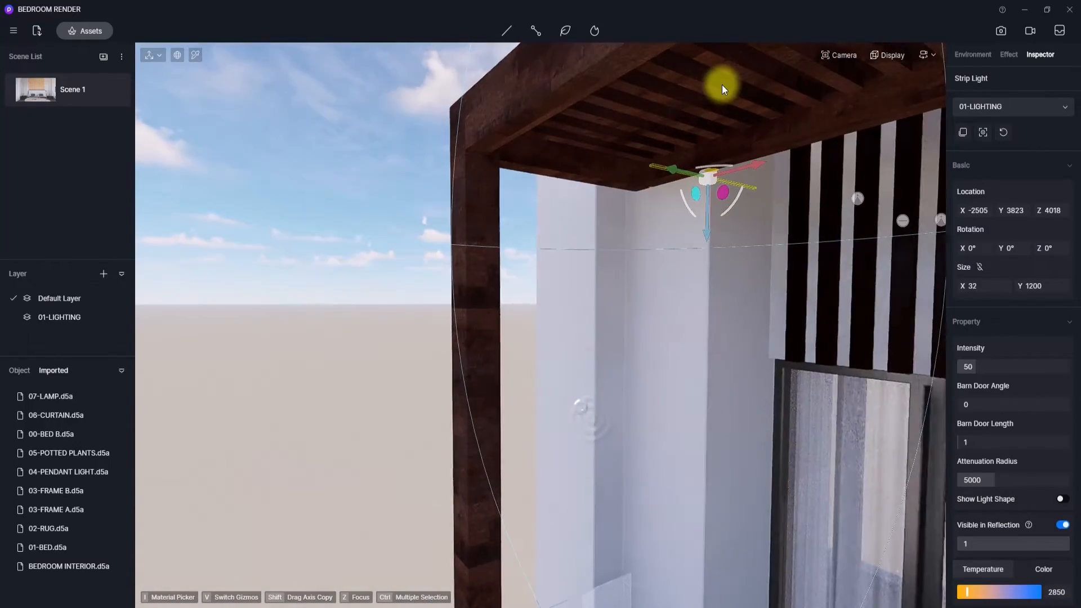
{"action": "right_click_drag", "start_coordinate": [399, 250], "coordinate": [977, 544]}
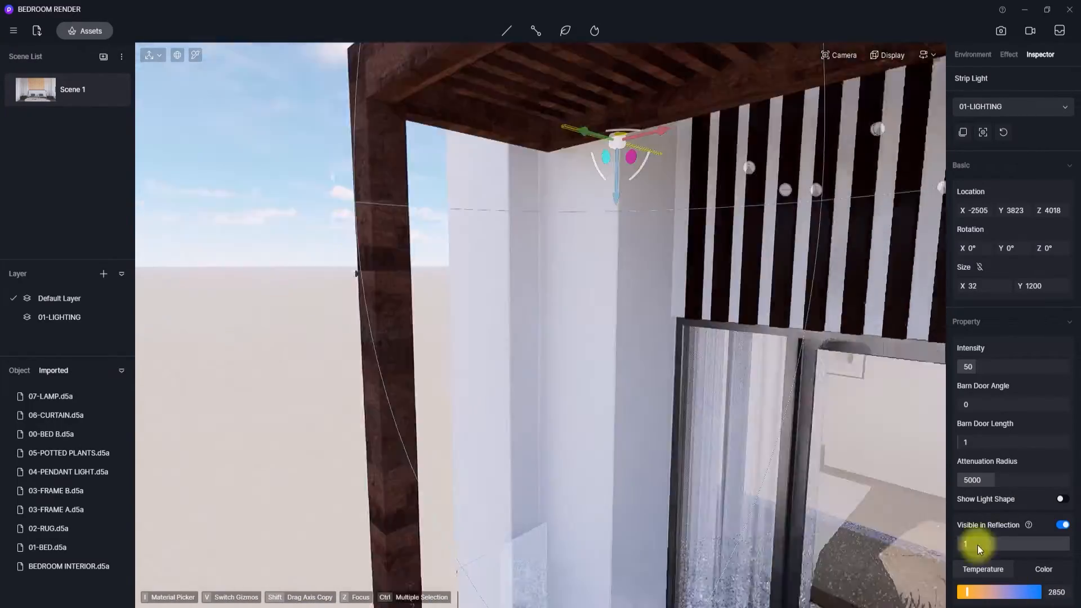
{"action": "right_click_drag", "start_coordinate": [352, 273], "coordinate": [367, 320]}
{"action": "key", "text": "w"}
{"action": "key", "text": "w"}
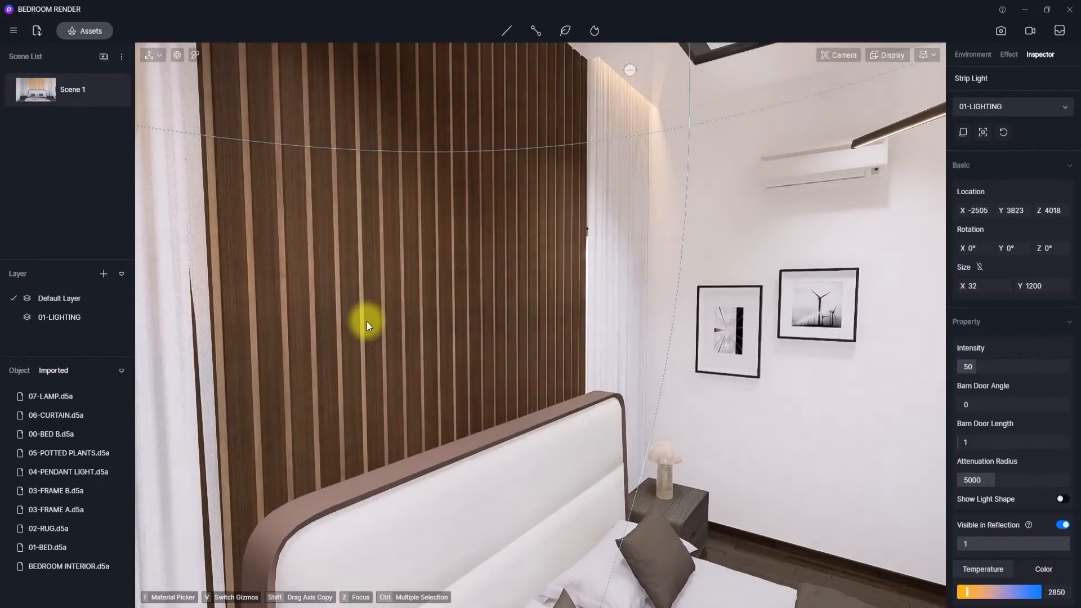
Step: Sample the Light Brown Maple material from the slatted headboard wall and apply it to the balcony's timber frame
{"action": "key", "text": "i"}
{"action": "left_click", "coordinate": [378, 305]}
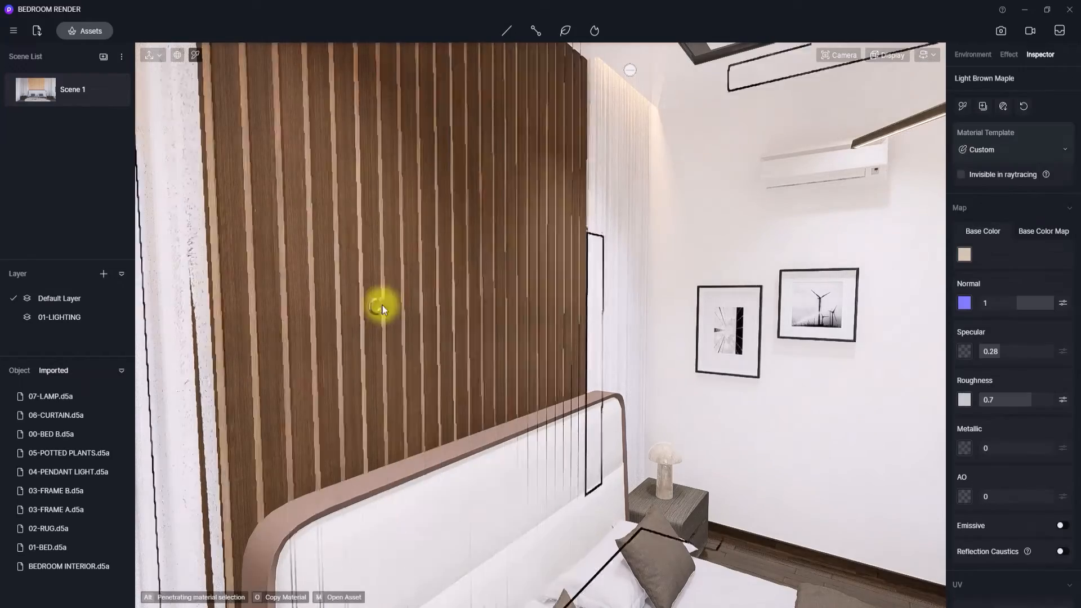
{"action": "left_click_drag", "start_coordinate": [963, 99], "coordinate": [457, 243]}
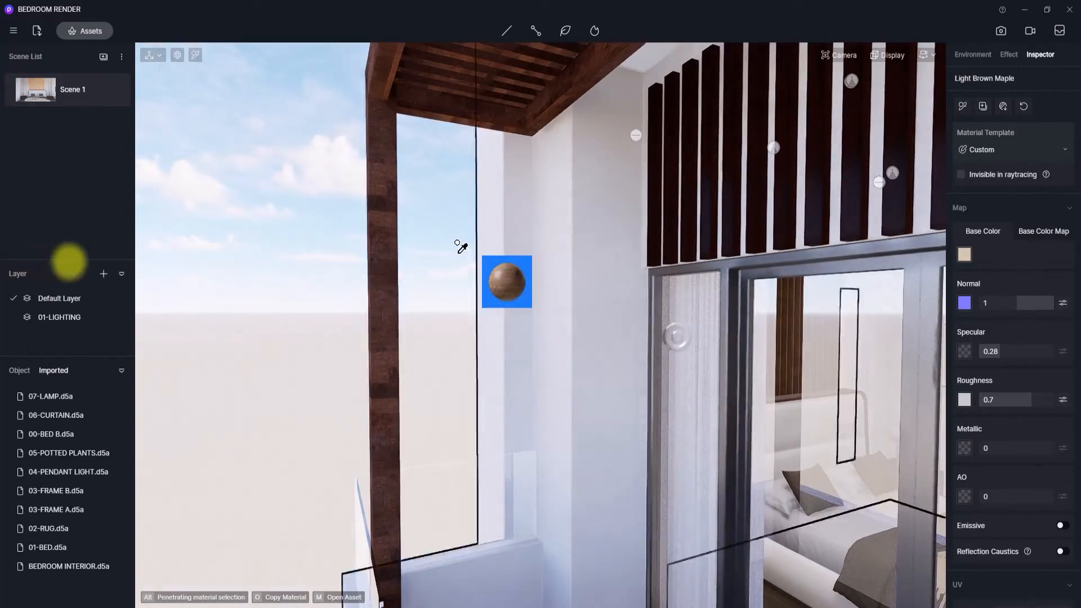
{"action": "left_click", "coordinate": [390, 272]}
{"action": "right_click", "coordinate": [550, 322]}
Step: View the balcony from outside and open the Nature category of the online model library
{"action": "right_click_drag", "start_coordinate": [550, 322], "coordinate": [732, 337]}
{"action": "key", "text": "w"}
{"action": "right_click_drag", "start_coordinate": [520, 304], "coordinate": [1024, 361]}
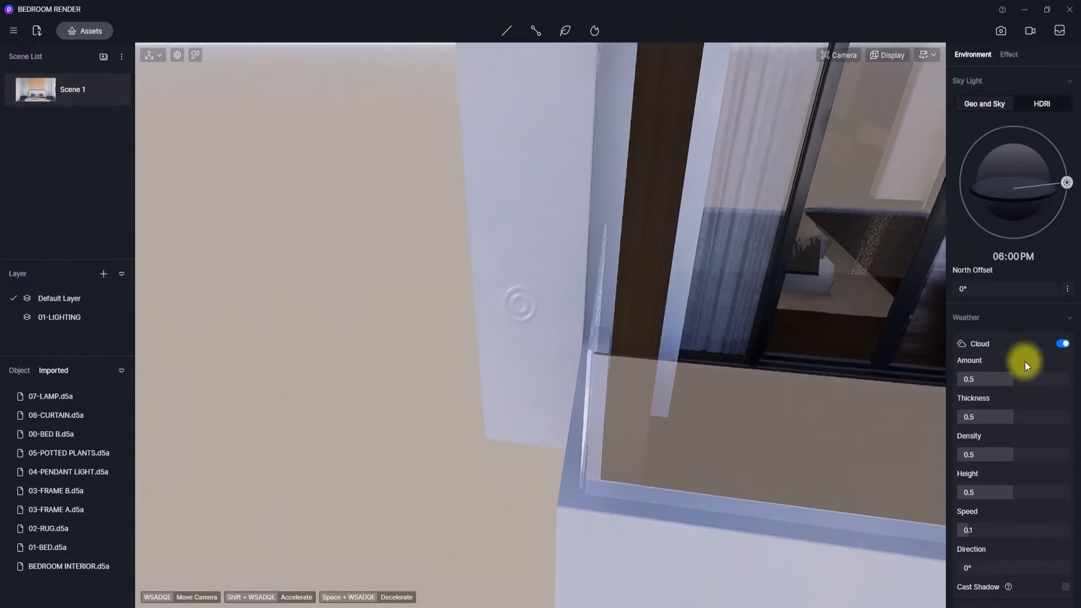
{"action": "left_click", "coordinate": [94, 31]}
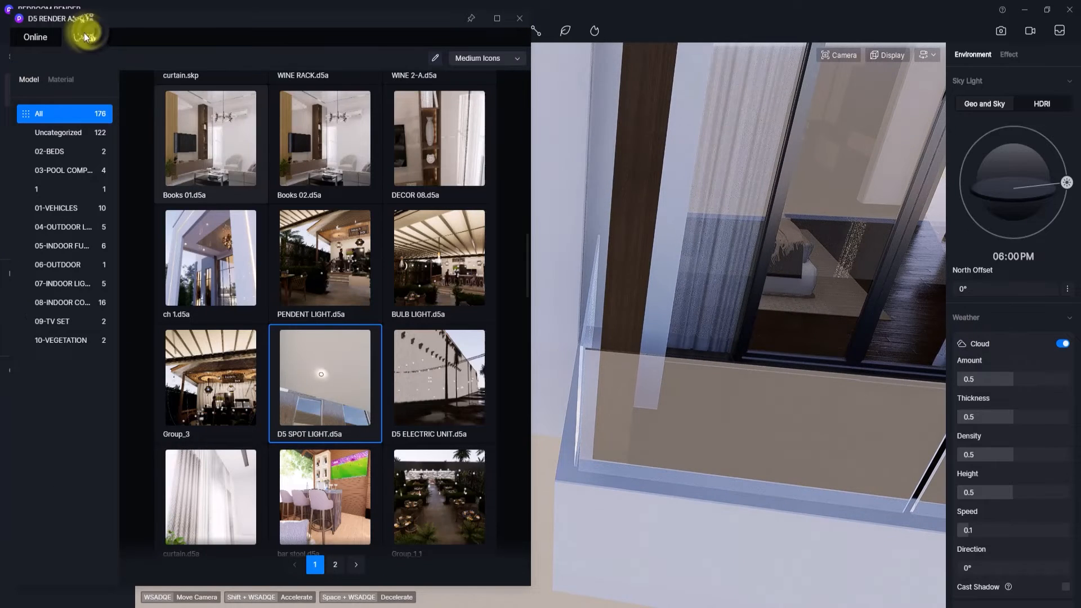
{"action": "left_click", "coordinate": [43, 37]}
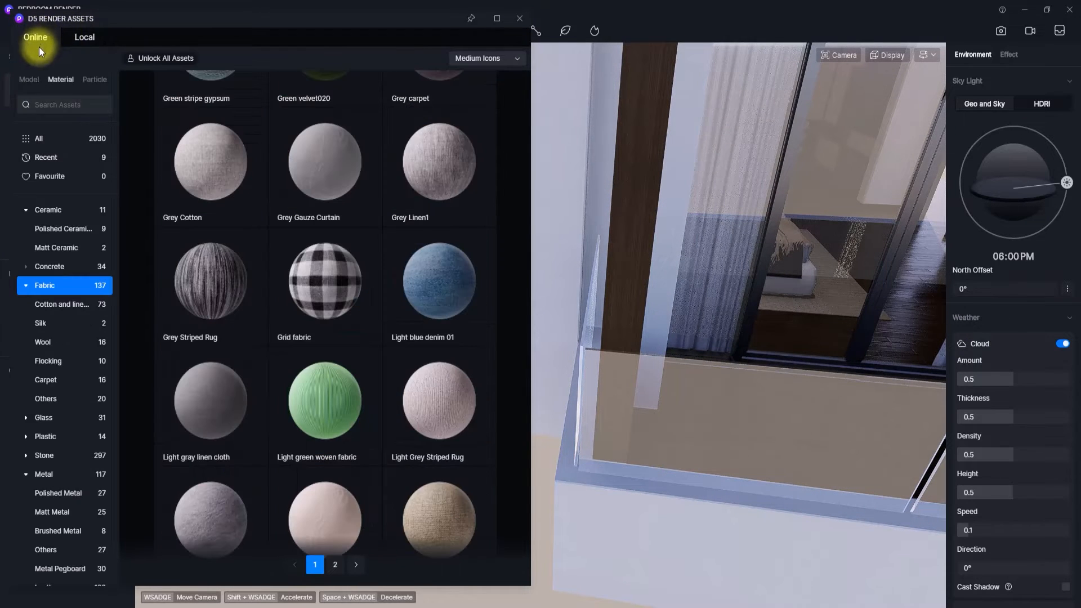
{"action": "left_click", "coordinate": [30, 75]}
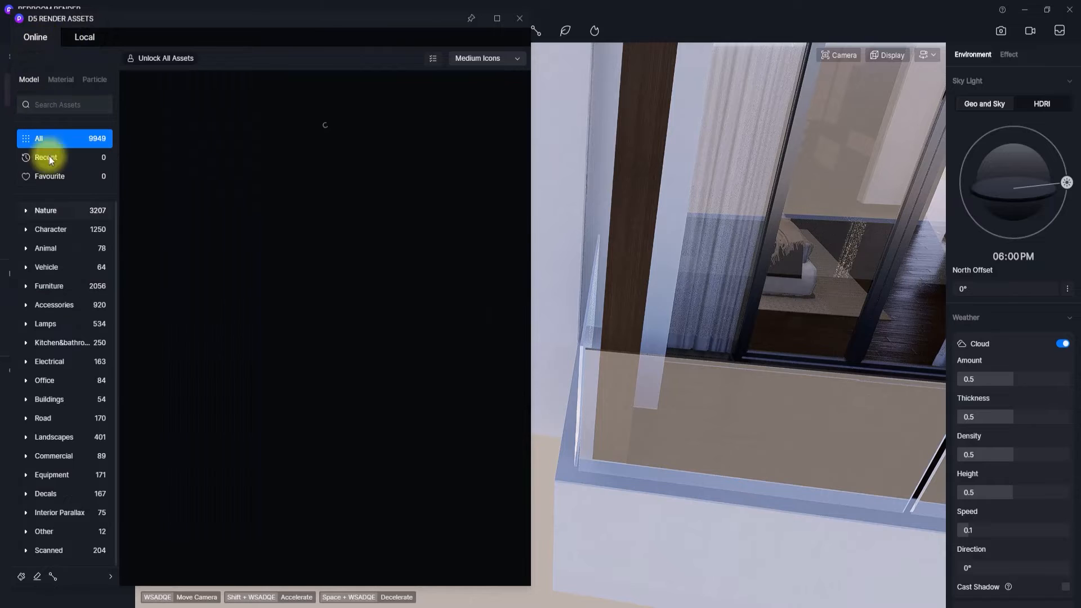
{"action": "left_click", "coordinate": [62, 210]}
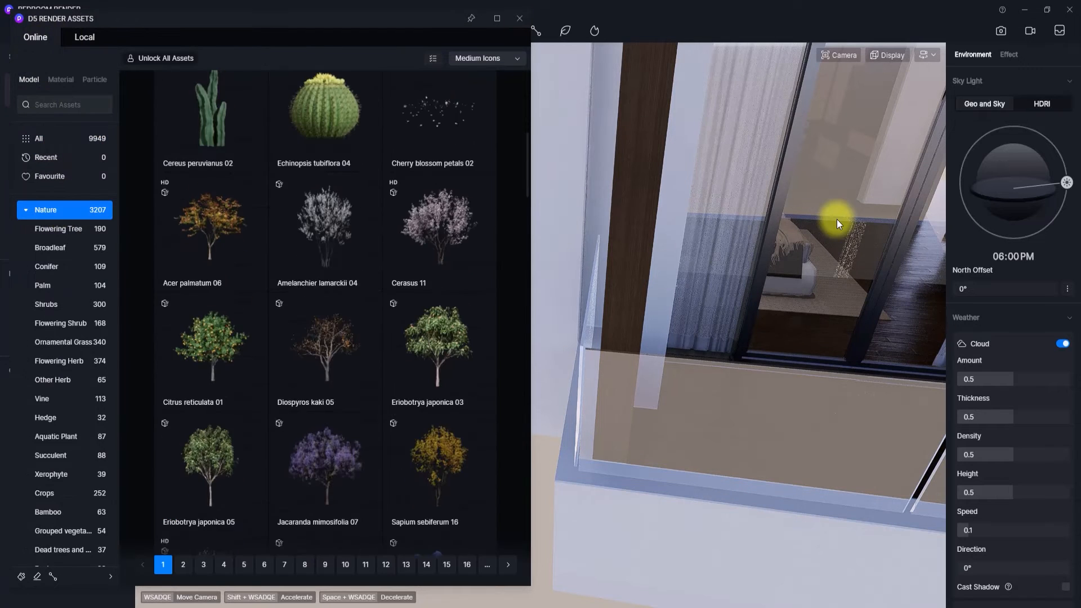
Step: Place a Lagerstroemia indica 09 tree on the ground outside beside the balcony and close the asset library
{"action": "scroll", "coordinate": [325, 315], "scroll_direction": "down", "scroll_amount": 3}
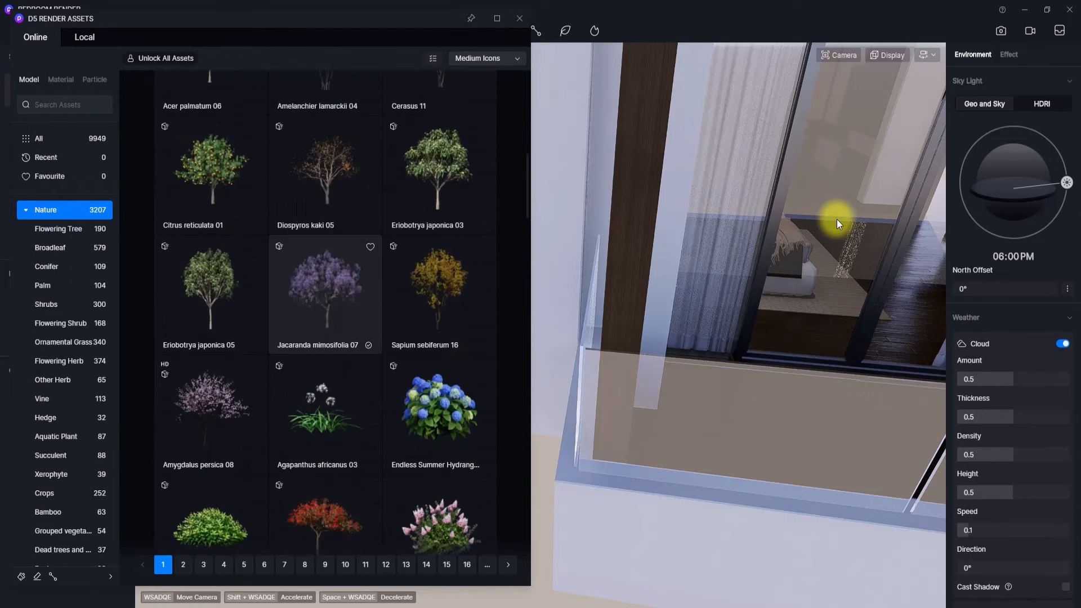
{"action": "scroll", "coordinate": [325, 293], "scroll_direction": "down", "scroll_amount": 7}
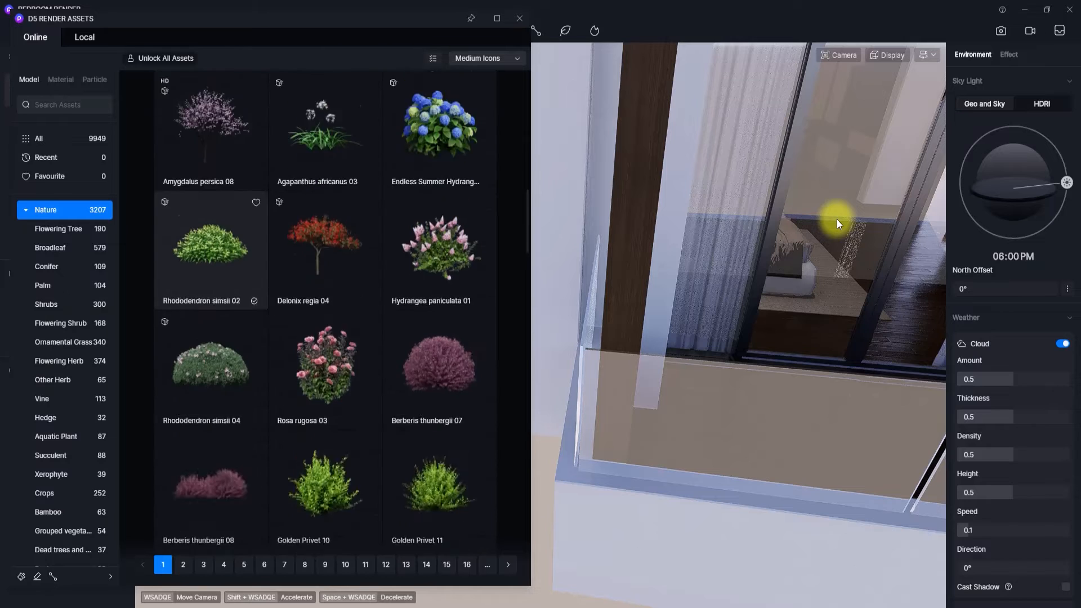
{"action": "scroll", "coordinate": [211, 281], "scroll_direction": "up", "scroll_amount": 8}
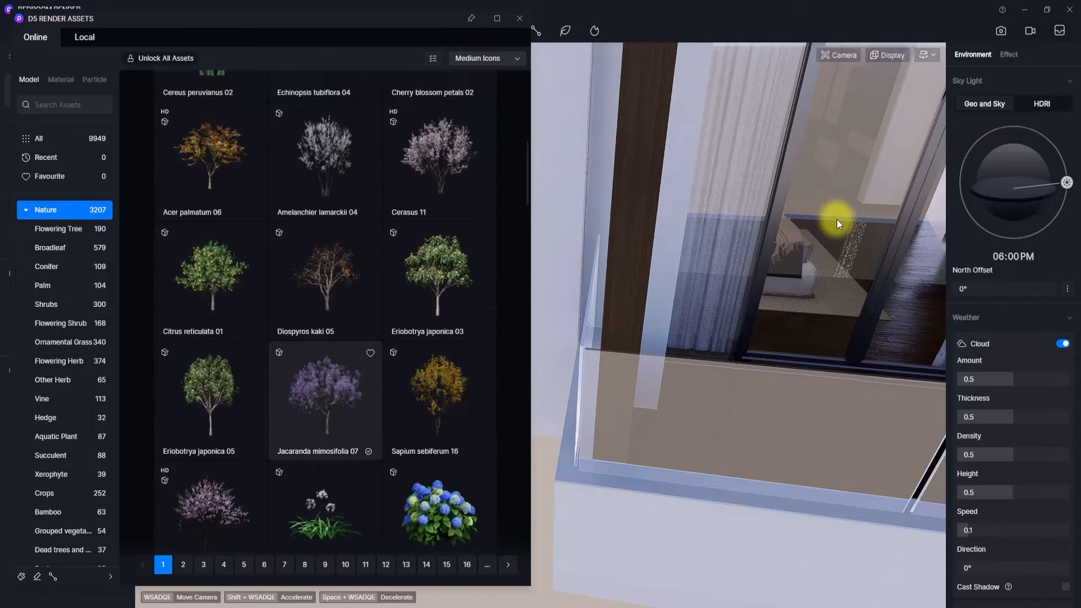
{"action": "scroll", "coordinate": [270, 337], "scroll_direction": "up", "scroll_amount": 1}
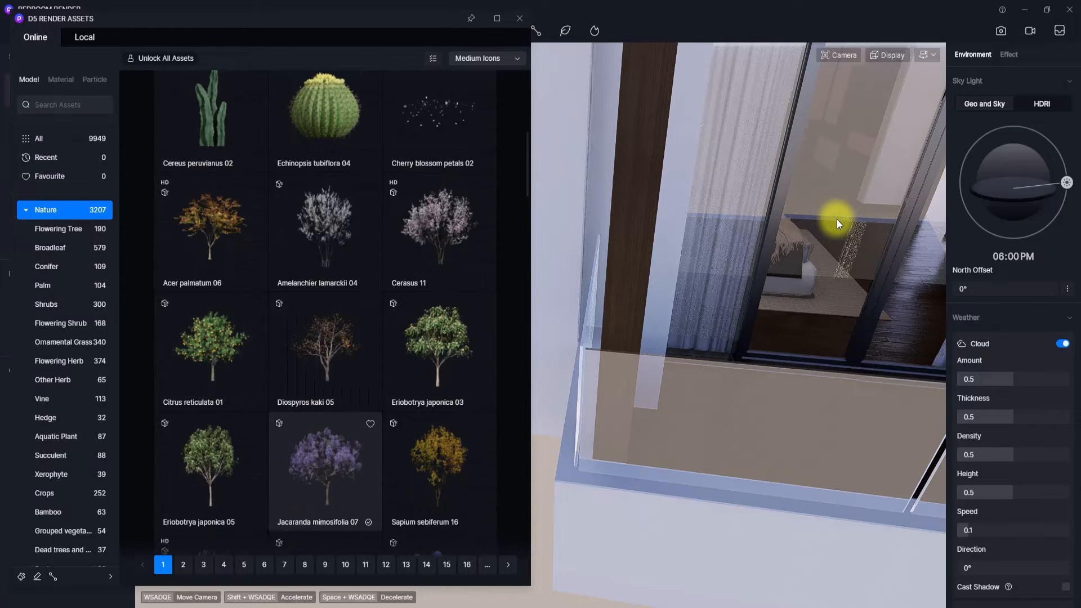
{"action": "scroll", "coordinate": [211, 327], "scroll_direction": "up", "scroll_amount": 3}
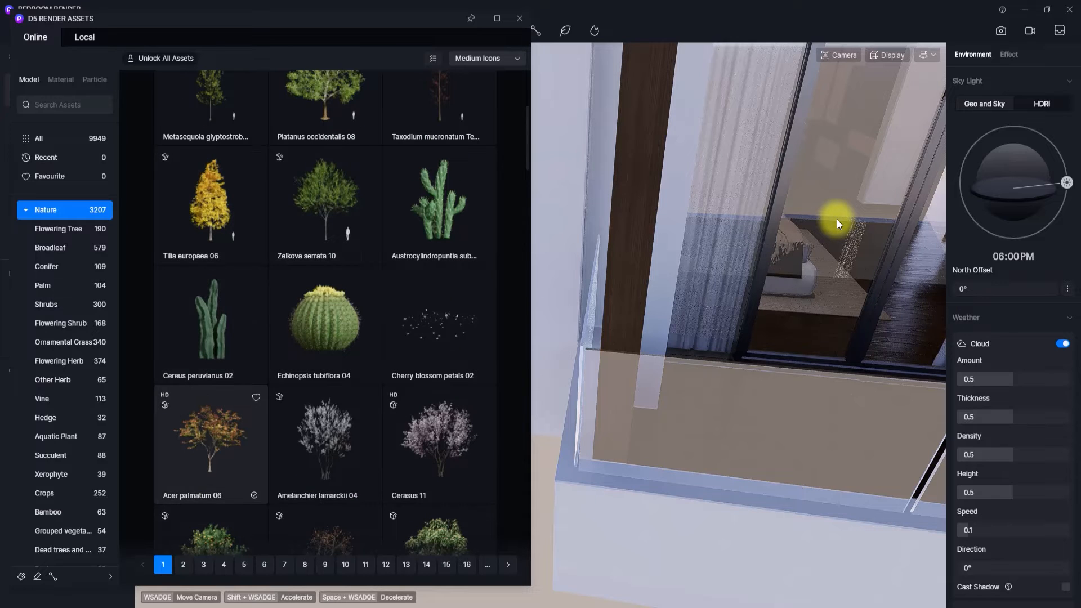
{"action": "scroll", "coordinate": [325, 253], "scroll_direction": "down", "scroll_amount": 3}
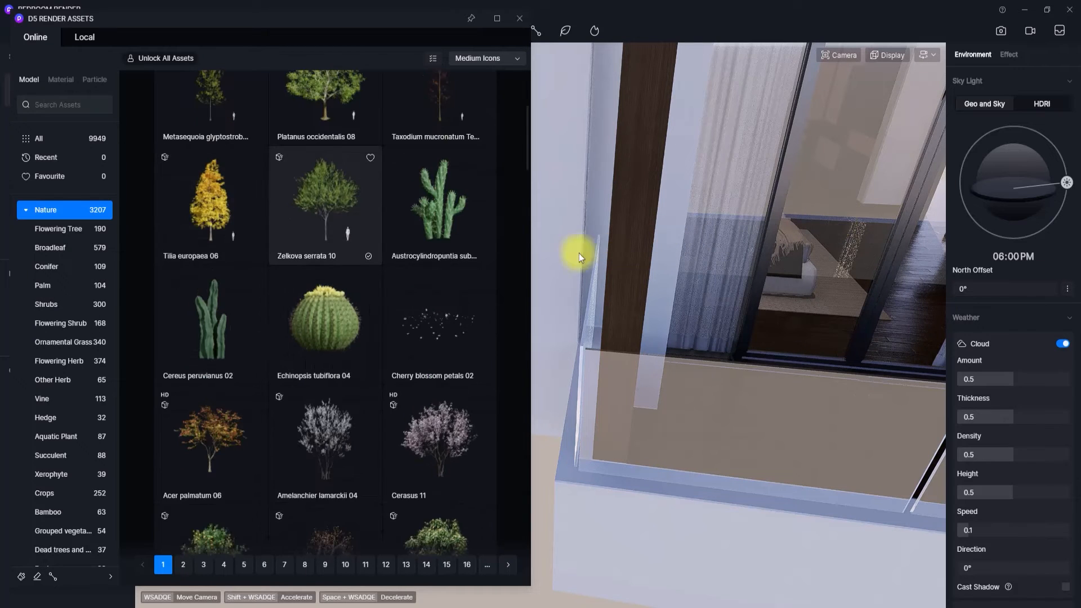
{"action": "scroll", "coordinate": [323, 286], "scroll_direction": "down", "scroll_amount": 5}
{"action": "scroll", "coordinate": [323, 286], "scroll_direction": "down", "scroll_amount": 3}
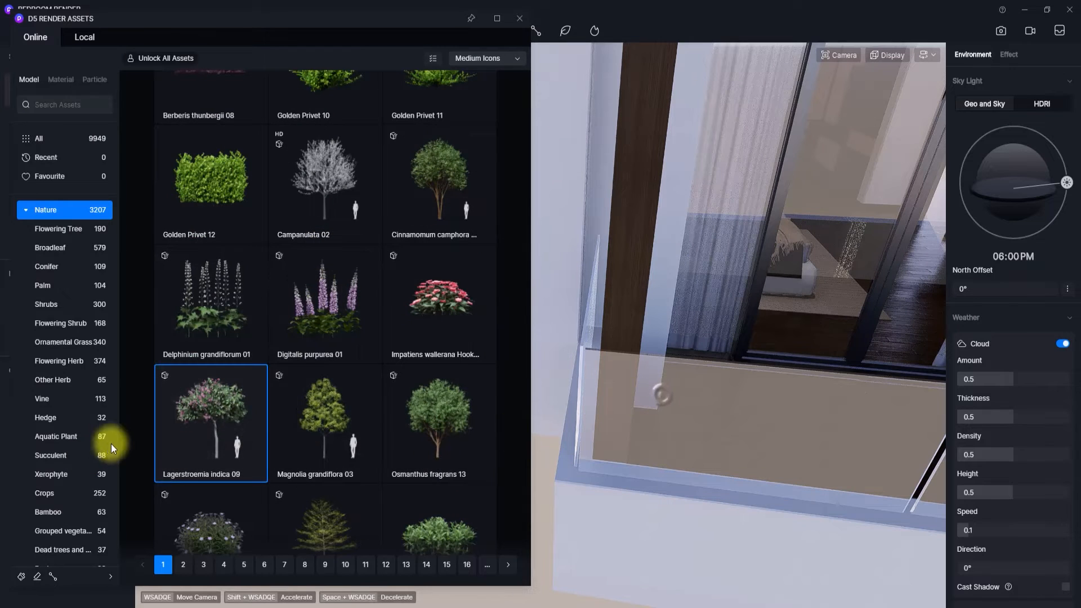
{"action": "left_click", "coordinate": [636, 407]}
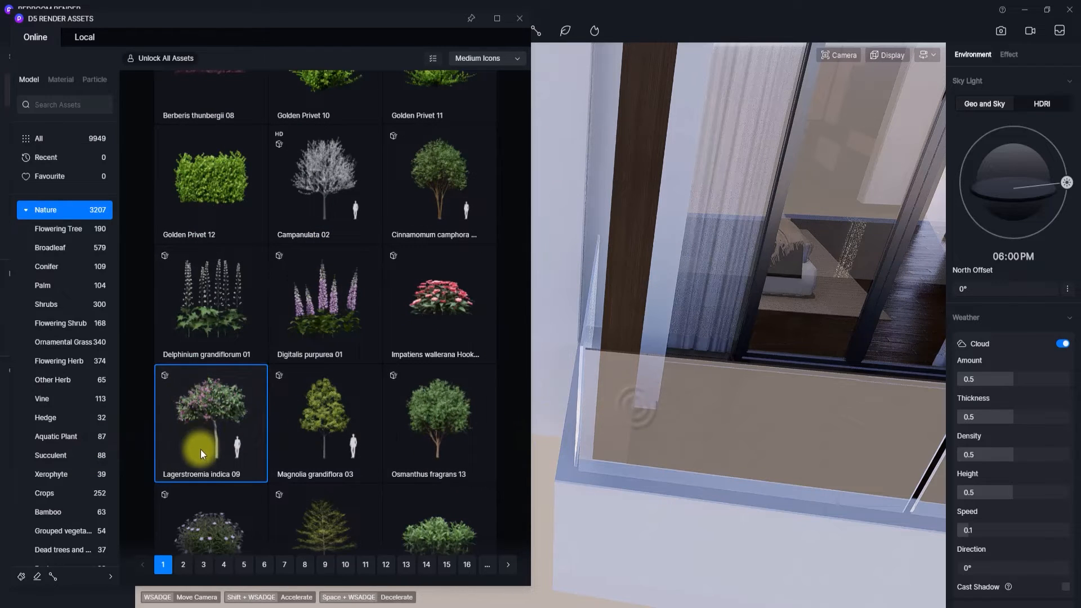
{"action": "left_click_drag", "start_coordinate": [200, 454], "coordinate": [611, 535]}
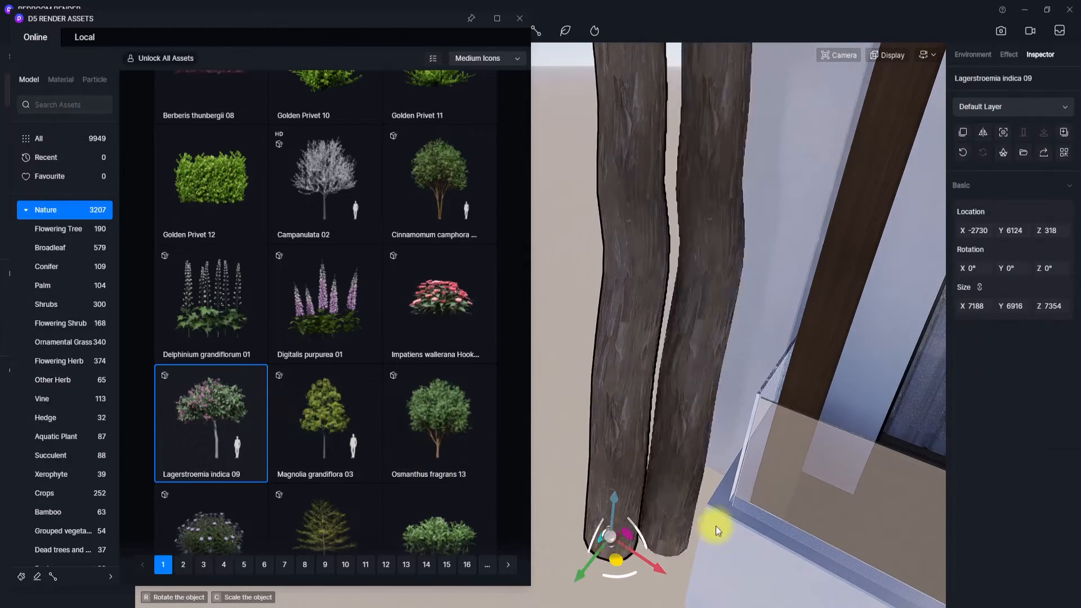
{"action": "right_click_drag", "start_coordinate": [715, 527], "coordinate": [662, 68]}
{"action": "key", "text": "Escape"}
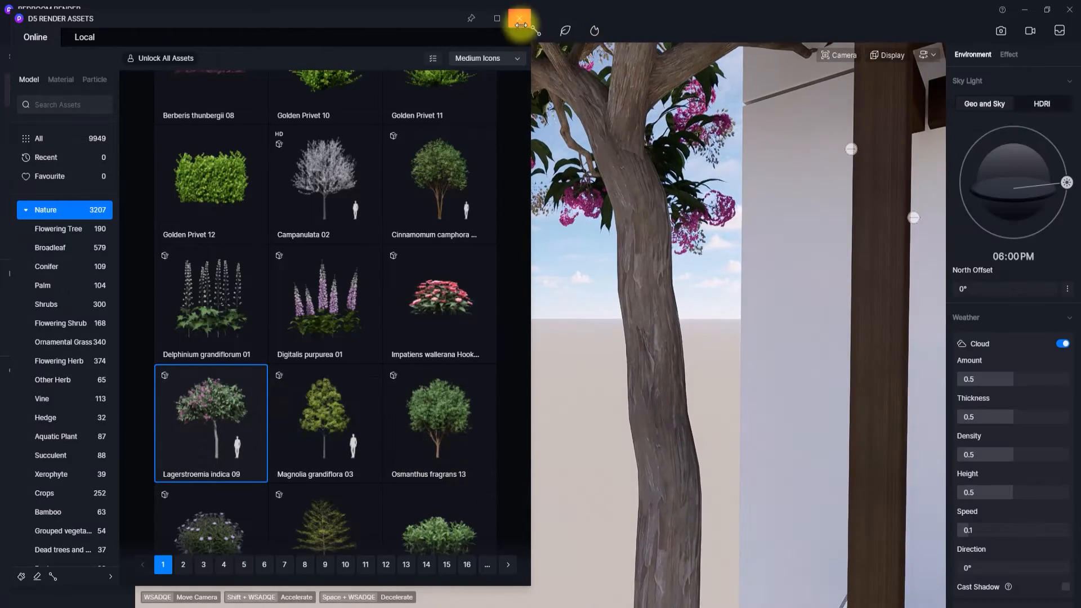
{"action": "left_click", "coordinate": [517, 20]}
Step: Scale the Lagerstroemia tree proportionally by setting its X size to 1800
{"action": "scroll", "coordinate": [589, 310], "scroll_direction": "down", "scroll_amount": 7}
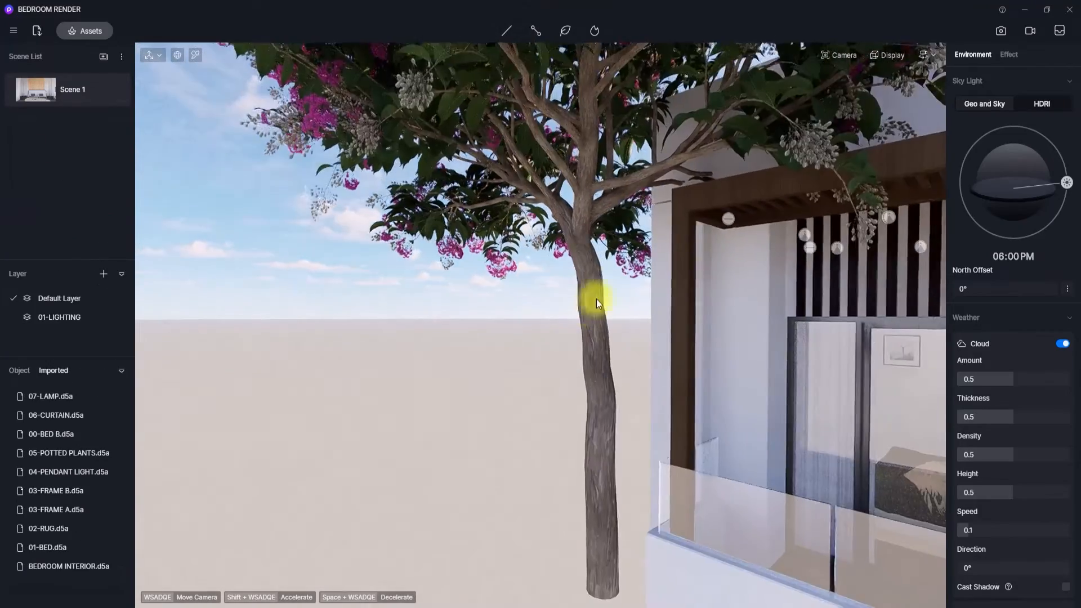
{"action": "scroll", "coordinate": [608, 282], "scroll_direction": "down", "scroll_amount": 5}
{"action": "left_click", "coordinate": [582, 236]}
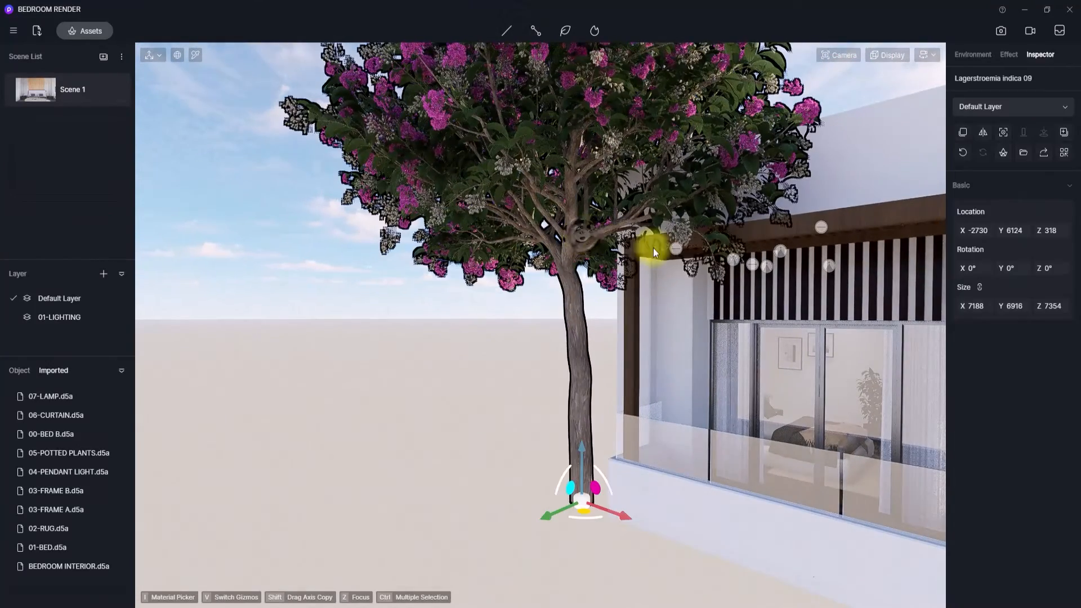
{"action": "left_click_drag", "start_coordinate": [981, 308], "coordinate": [979, 308]}
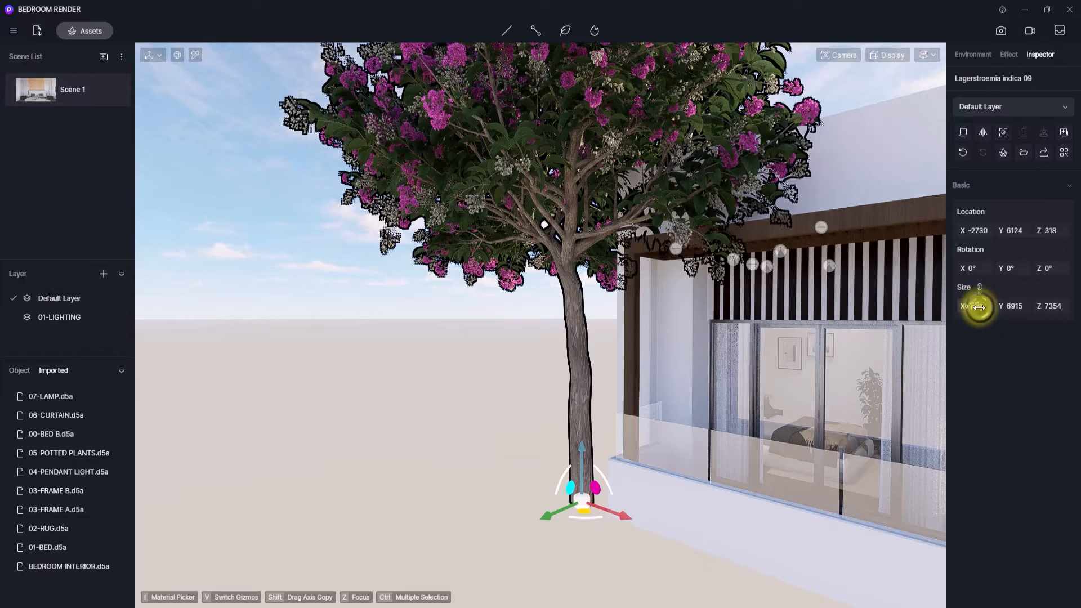
{"action": "double_click", "coordinate": [979, 307]}
{"action": "type", "text": "18"}
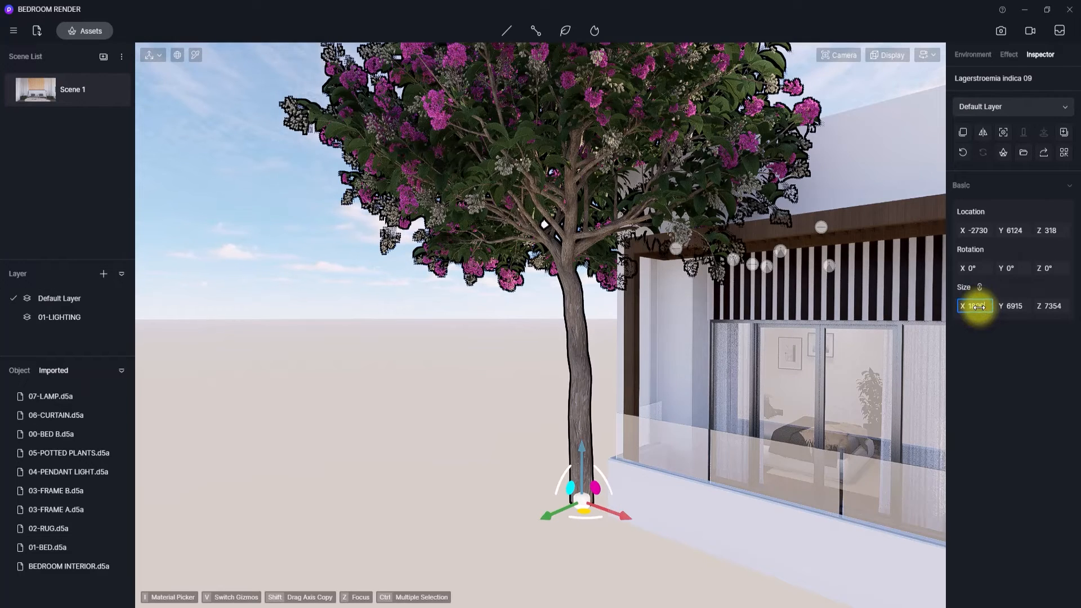
{"action": "type", "text": "00"}
{"action": "key", "text": "Return"}
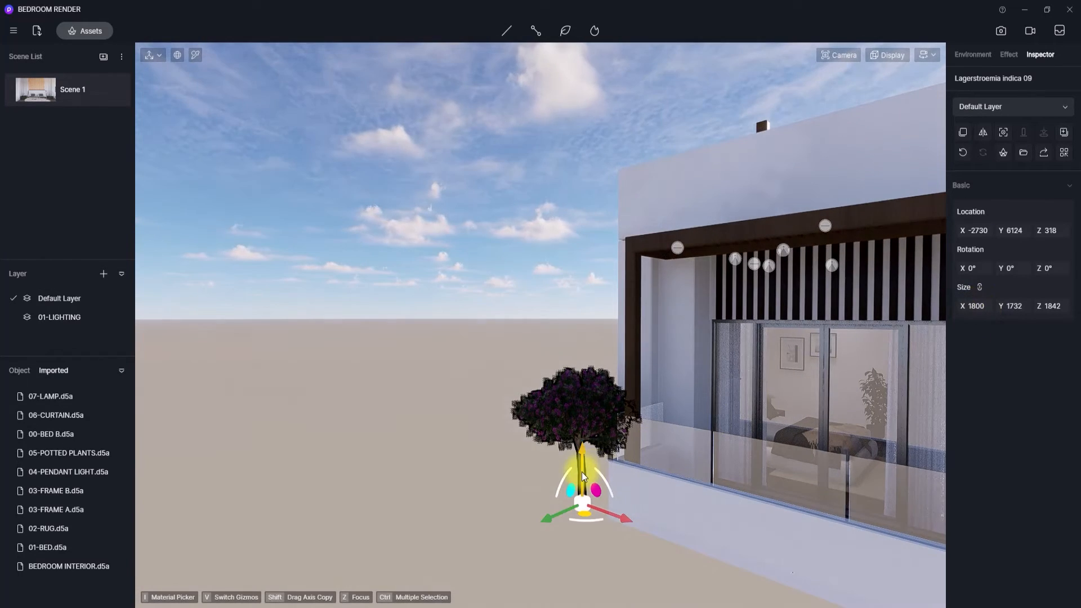
Step: Position the tree behind the window in the Scene 1 view at about Y 5936 and Z 222
{"action": "left_click_drag", "start_coordinate": [582, 476], "coordinate": [581, 444]}
{"action": "left_click_drag", "start_coordinate": [562, 480], "coordinate": [542, 485]}
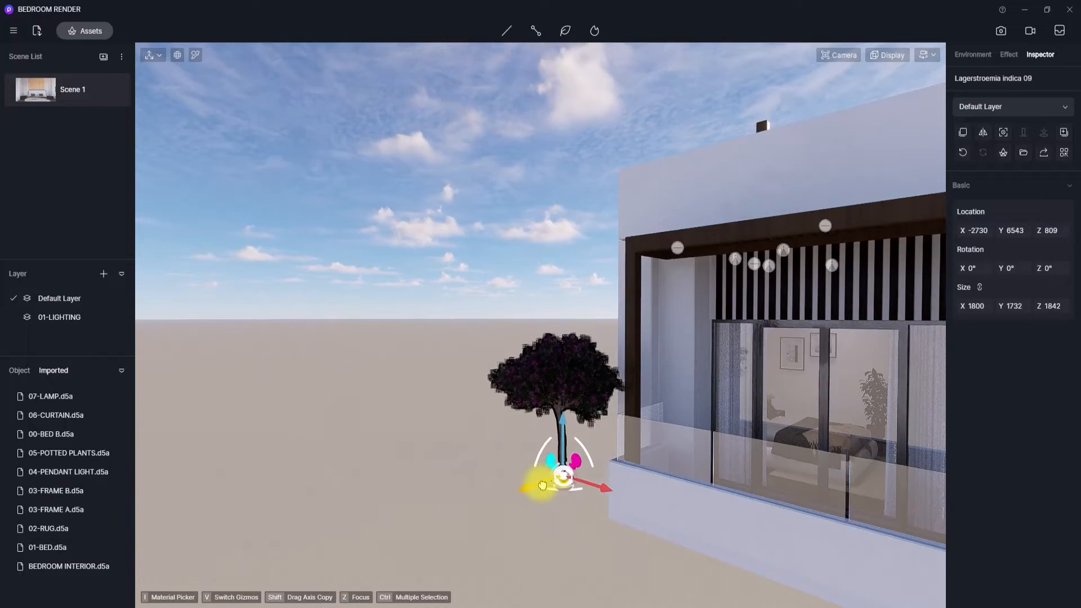
{"action": "left_click", "coordinate": [41, 94]}
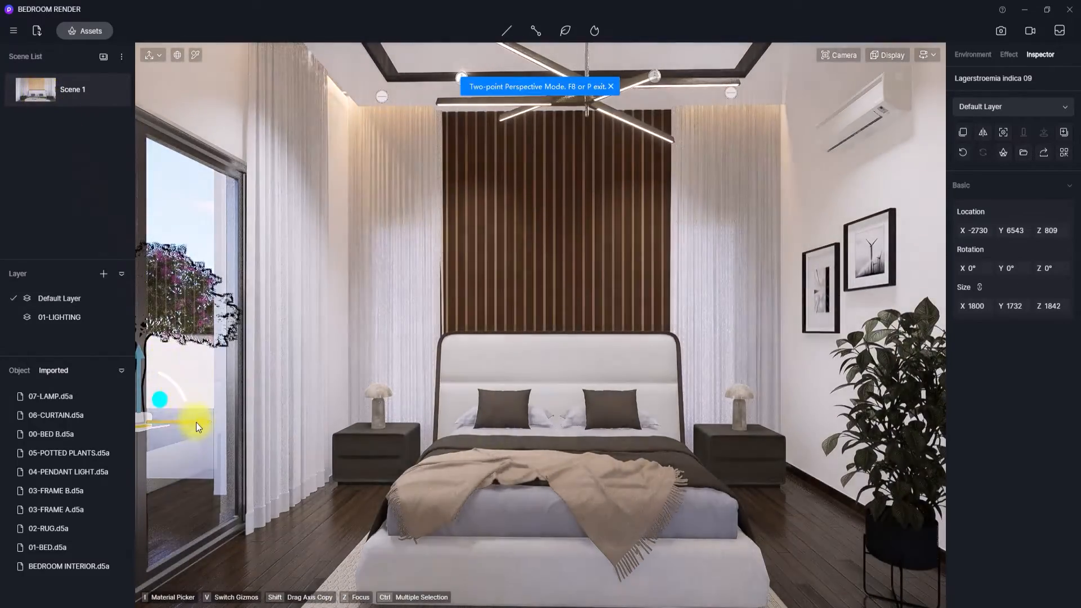
{"action": "left_click_drag", "start_coordinate": [196, 426], "coordinate": [251, 434]}
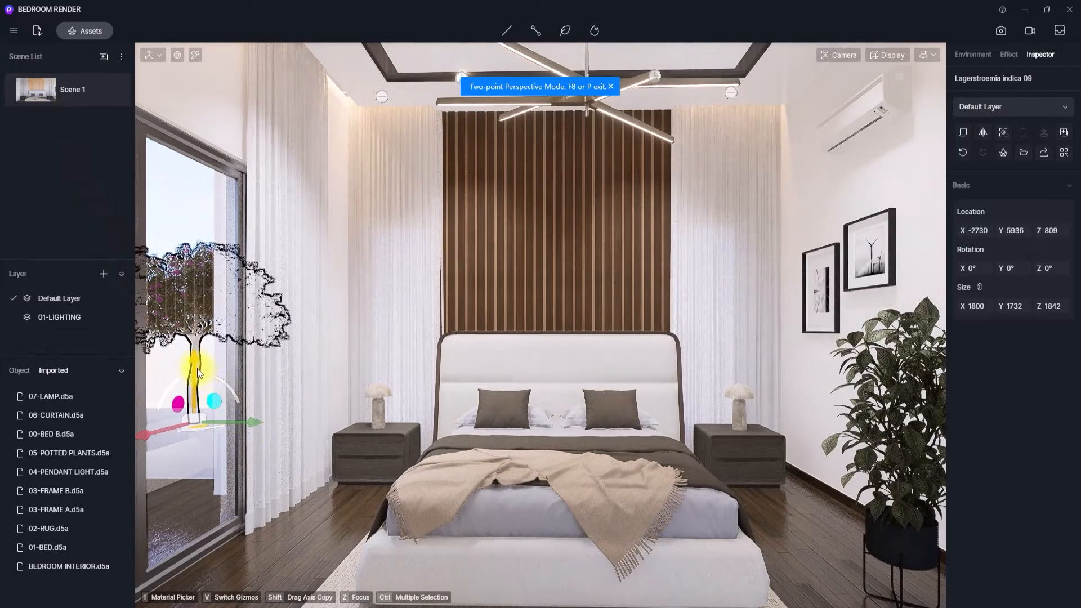
{"action": "left_click_drag", "start_coordinate": [198, 373], "coordinate": [198, 425]}
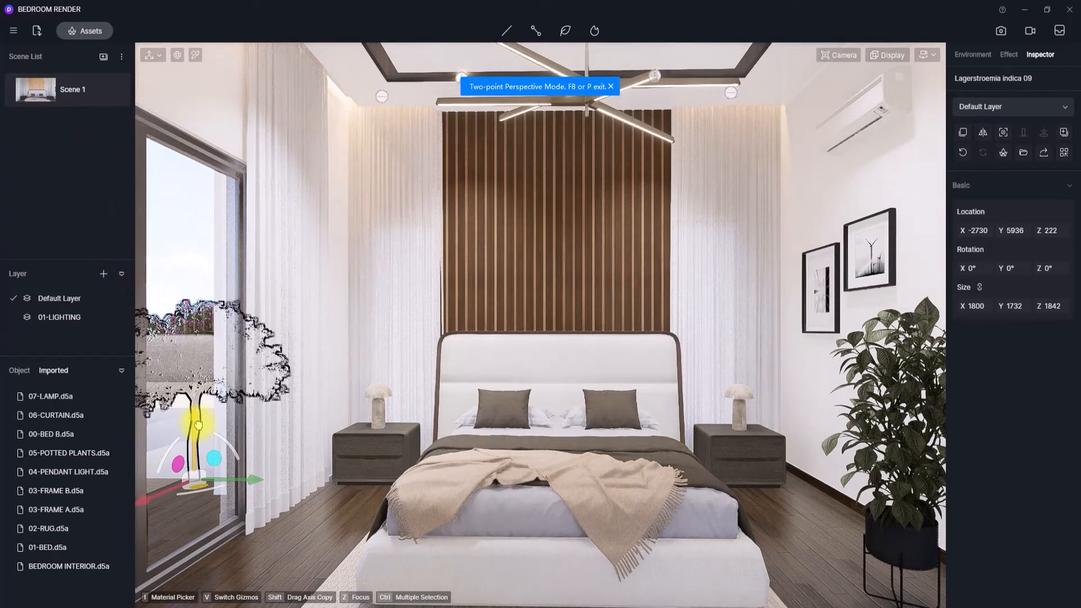
Step: Turn off automatic exposure in the post-processing effects and update Scene 1
{"action": "left_click", "coordinate": [372, 266]}
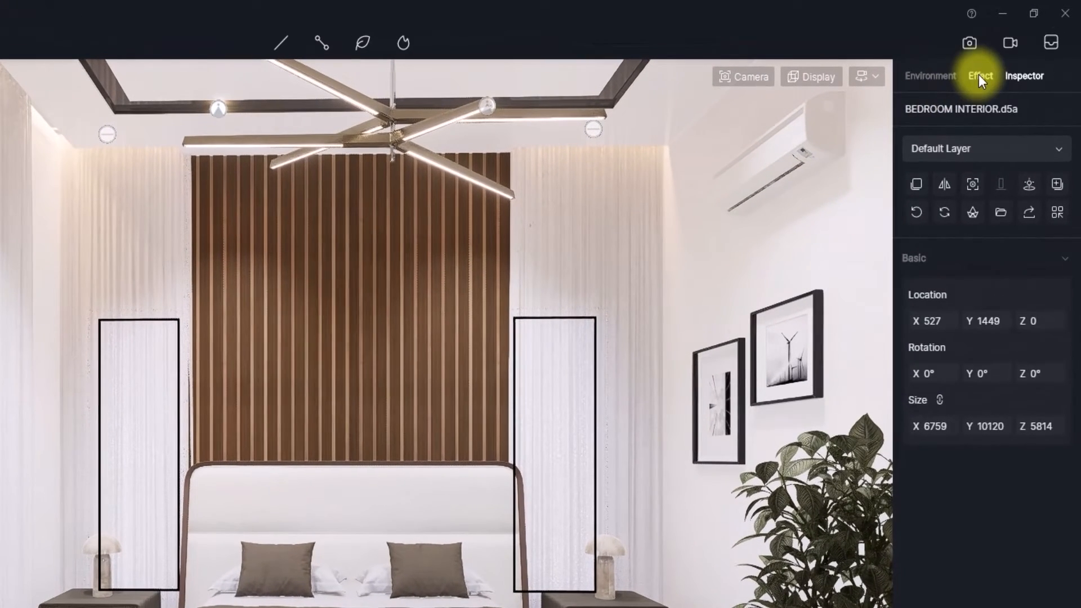
{"action": "left_click", "coordinate": [1008, 55]}
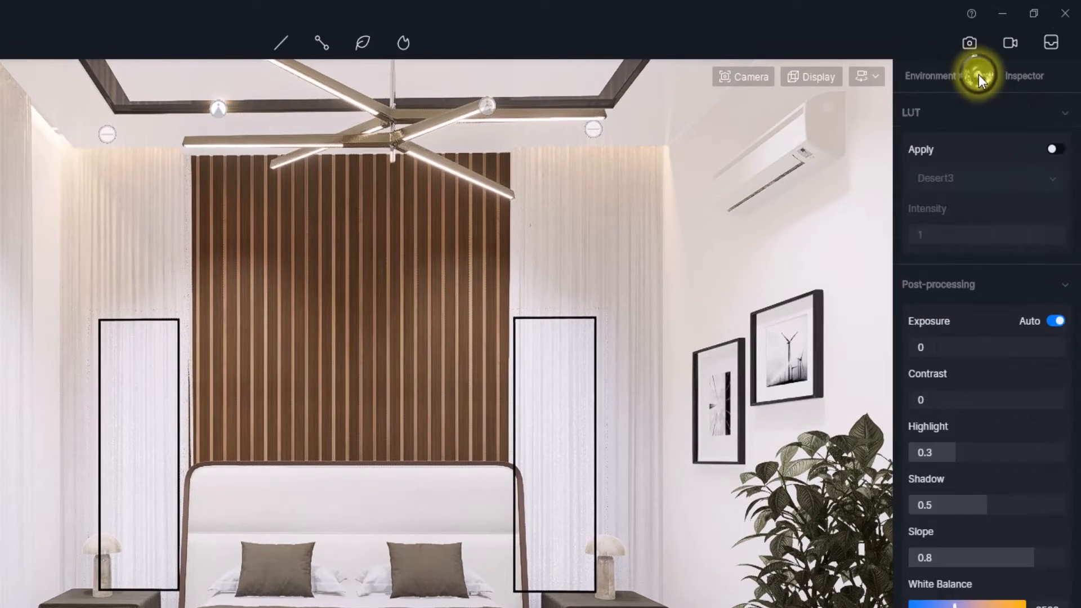
{"action": "left_click", "coordinate": [1054, 321]}
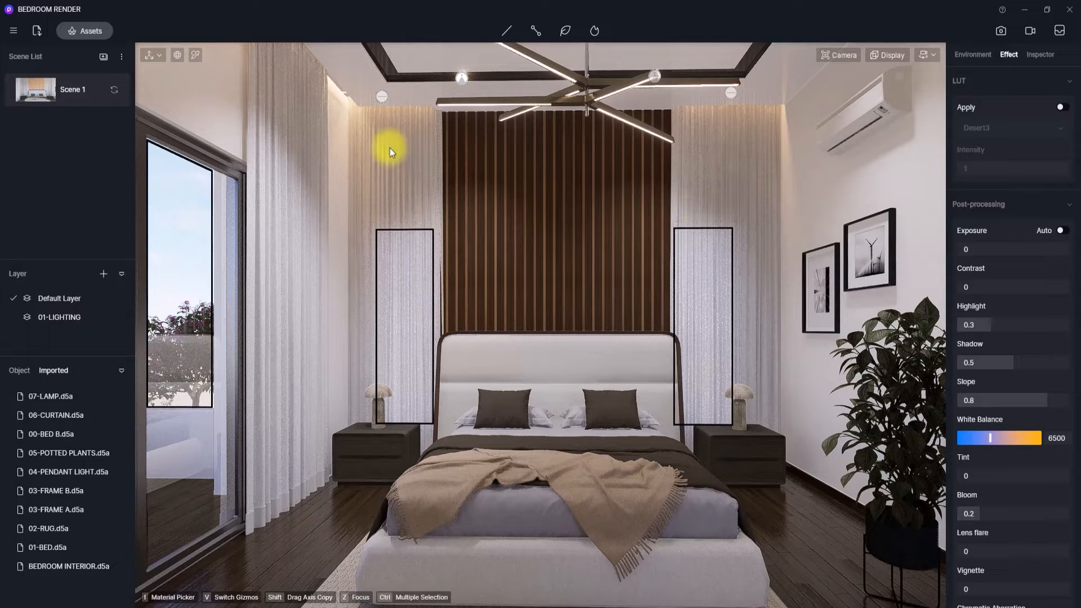
{"action": "left_click", "coordinate": [111, 90]}
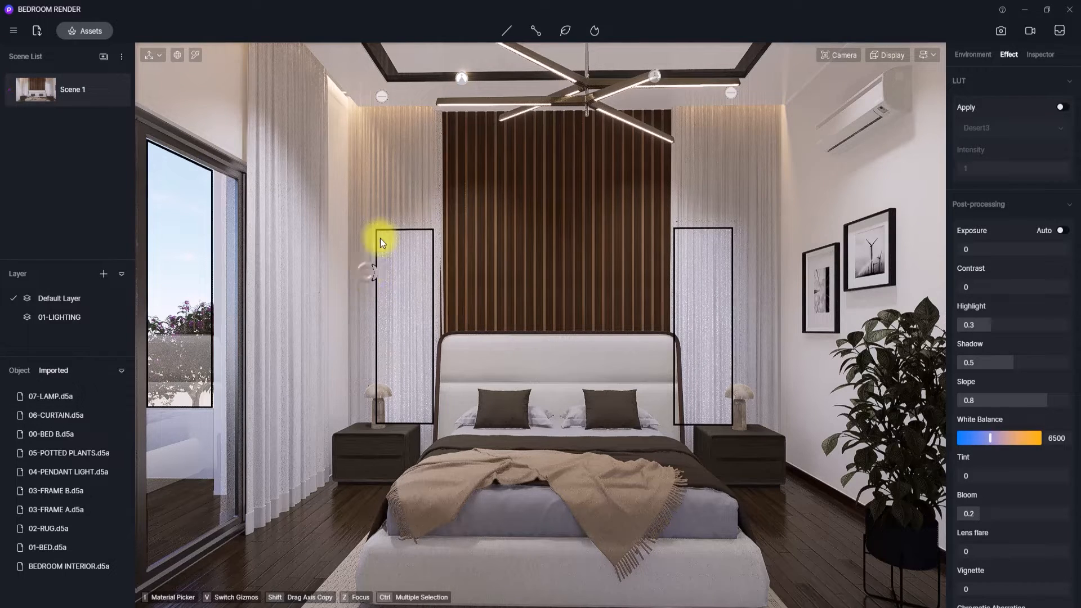
Step: Place a rectangle light outside the room at the narrow window behind the right-hand bedside table
{"action": "left_click", "coordinate": [391, 212]}
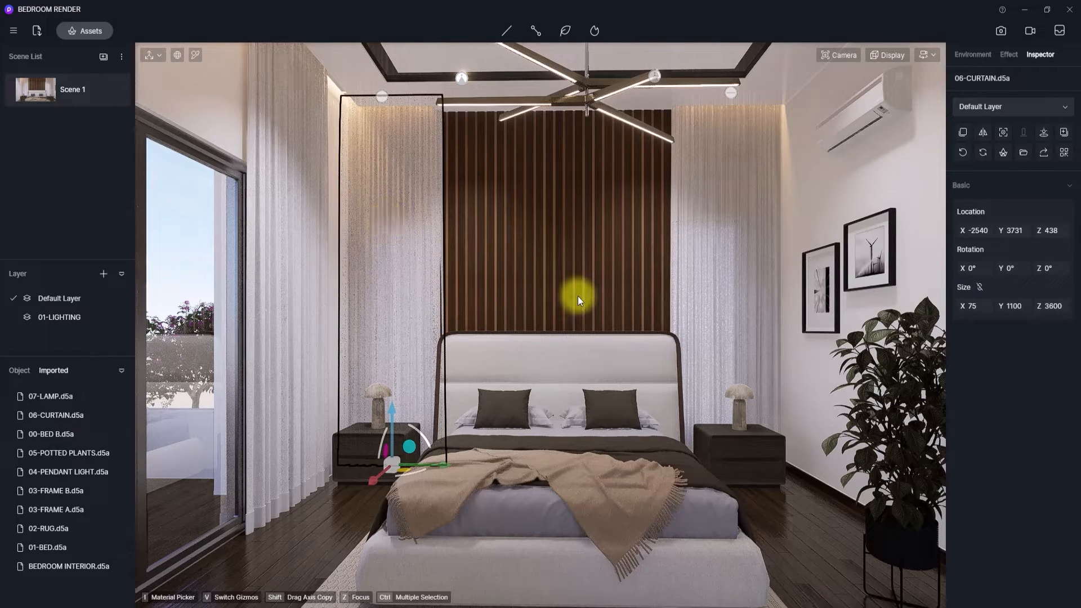
{"action": "right_click_drag", "start_coordinate": [578, 296], "coordinate": [77, 273]}
{"action": "scroll", "coordinate": [582, 410], "scroll_direction": "up", "scroll_amount": 5}
{"action": "right_click_drag", "start_coordinate": [753, 283], "coordinate": [455, 244]}
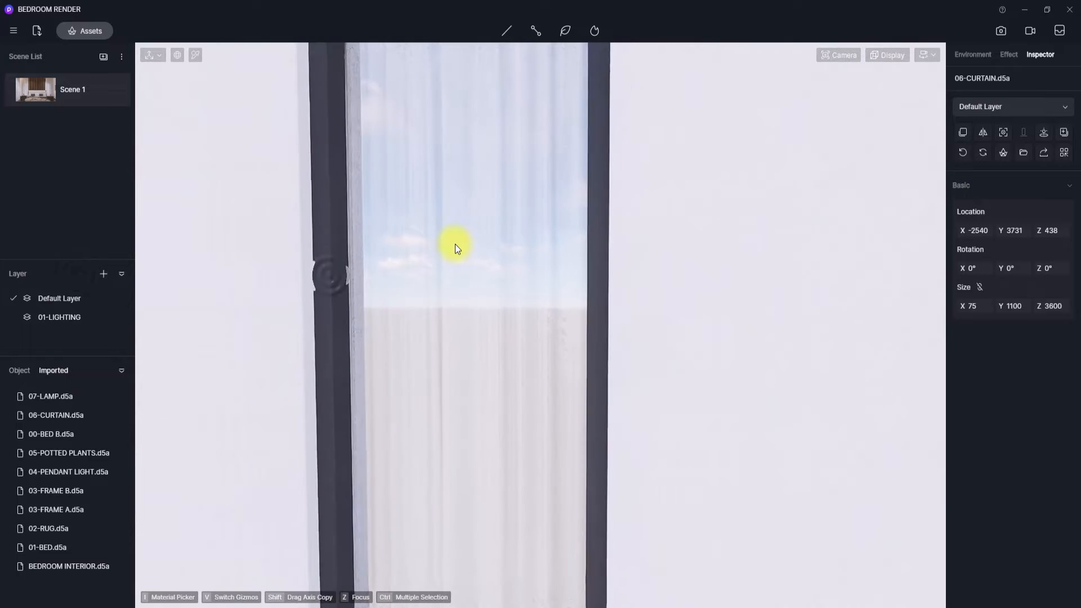
{"action": "scroll", "coordinate": [455, 245], "scroll_direction": "down", "scroll_amount": 5}
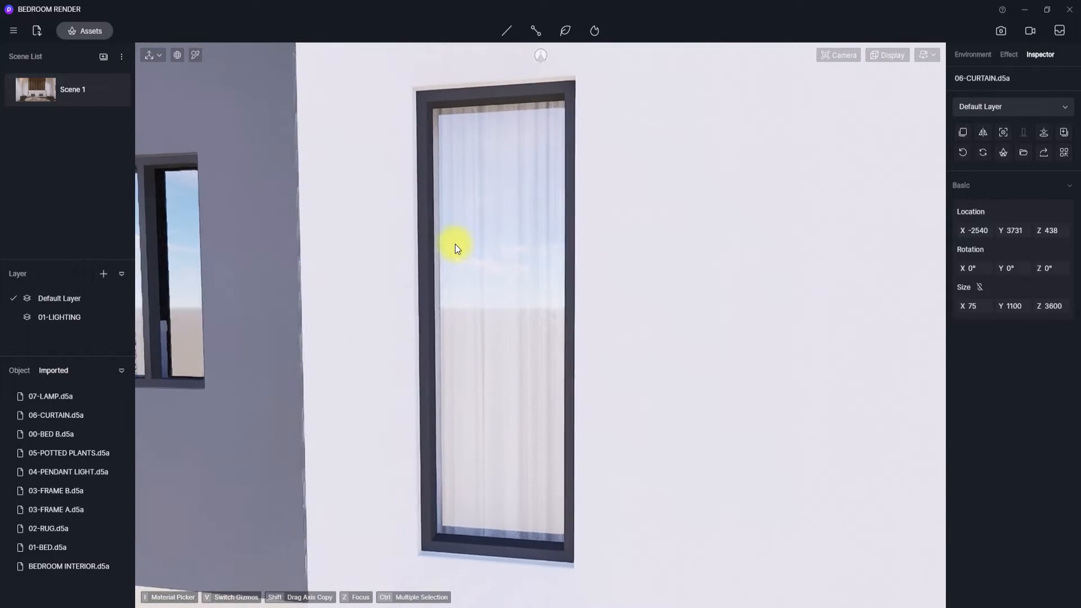
{"action": "left_click", "coordinate": [510, 31]}
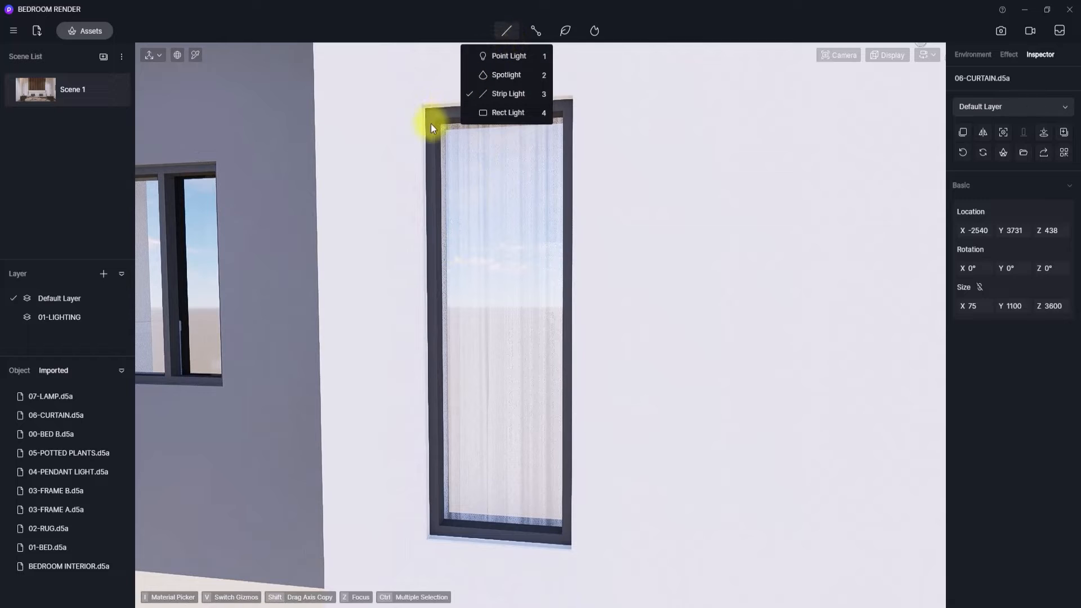
{"action": "left_click", "coordinate": [504, 112]}
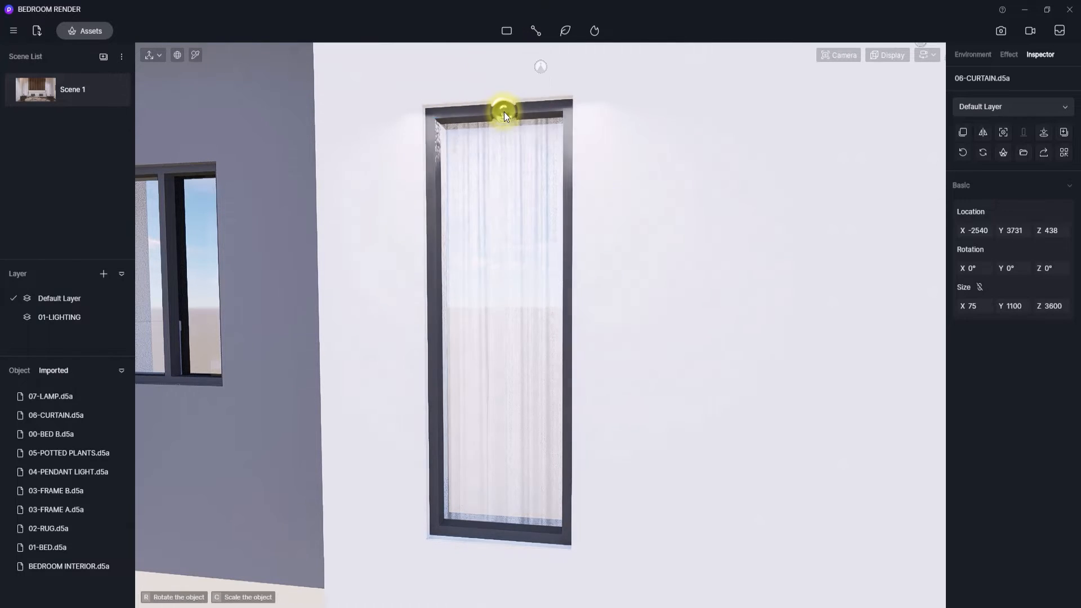
{"action": "left_click", "coordinate": [495, 250]}
{"action": "scroll", "coordinate": [488, 248], "scroll_direction": "up", "scroll_amount": 2}
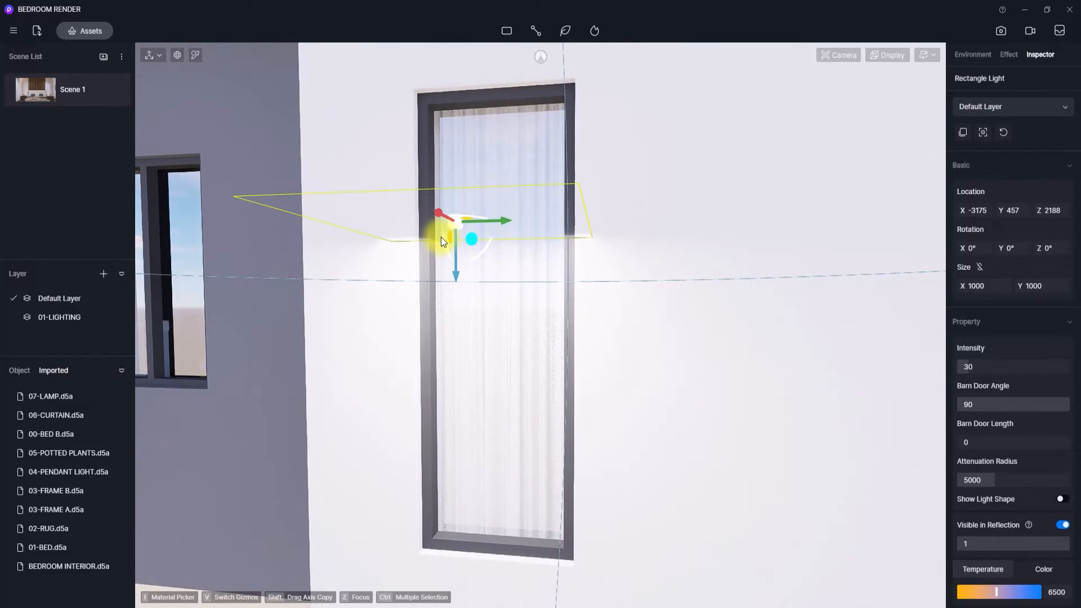
Step: Rotate the rectangle light 90° about the Y axis so it stands upright parallel to the window
{"action": "left_click_drag", "start_coordinate": [441, 237], "coordinate": [464, 294]}
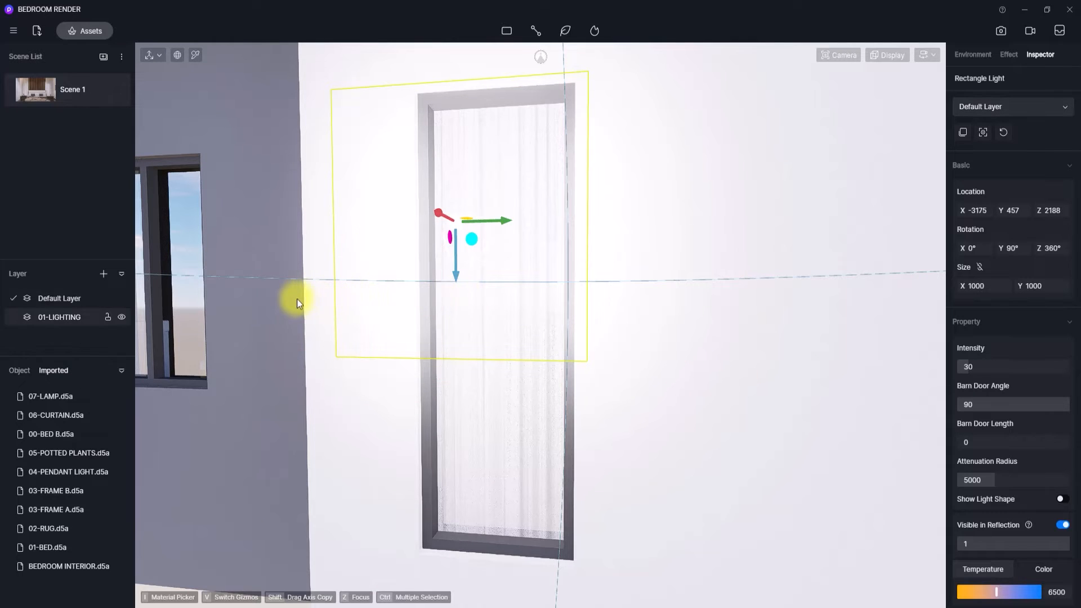
{"action": "mouse_move", "coordinate": [296, 299]}
{"action": "right_mouse_down"}
{"action": "mouse_move", "coordinate": [660, 340]}
{"action": "mouse_move", "coordinate": [570, 299]}
{"action": "mouse_move", "coordinate": [329, 225]}
{"action": "mouse_move", "coordinate": [545, 314]}
{"action": "mouse_move", "coordinate": [419, 188]}
{"action": "right_mouse_up"}
{"action": "scroll", "coordinate": [420, 188], "scroll_direction": "down", "scroll_amount": 3}
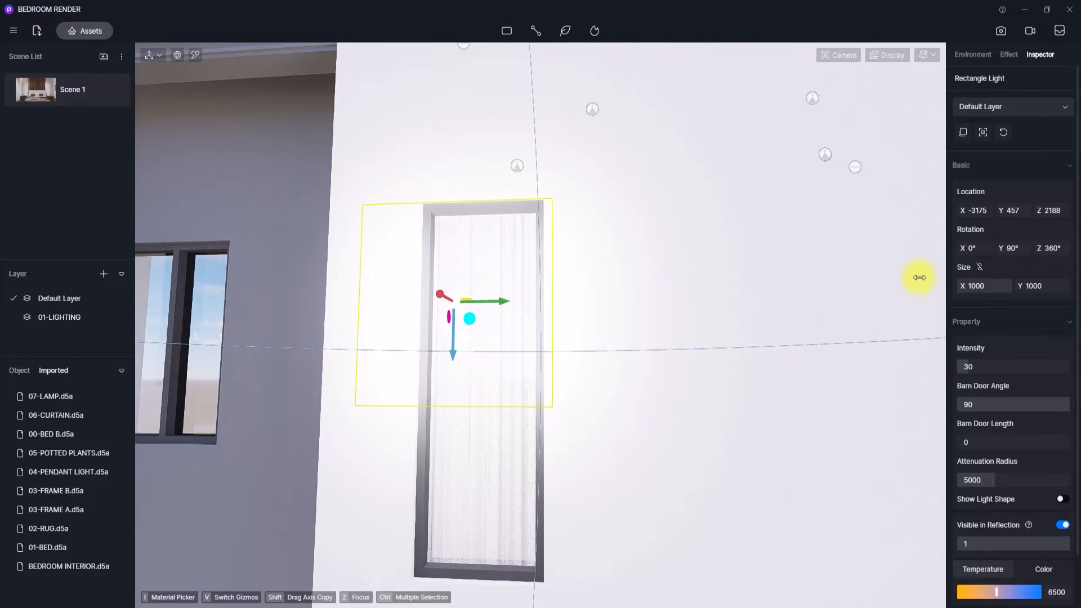
Step: Resize the rectangle light to about X 2359 and Y 718 and fit it over the window at about X -2697, Z 1839
{"action": "left_click_drag", "start_coordinate": [969, 286], "coordinate": [861, 306]}
{"action": "left_click_drag", "start_coordinate": [442, 296], "coordinate": [424, 311]}
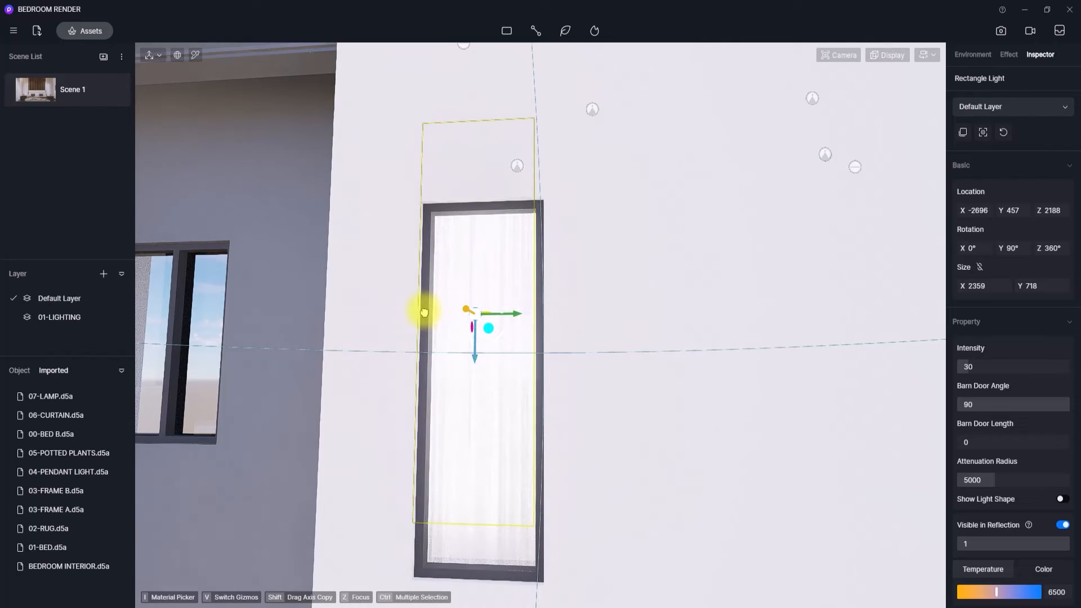
{"action": "left_click_drag", "start_coordinate": [477, 363], "coordinate": [471, 422]}
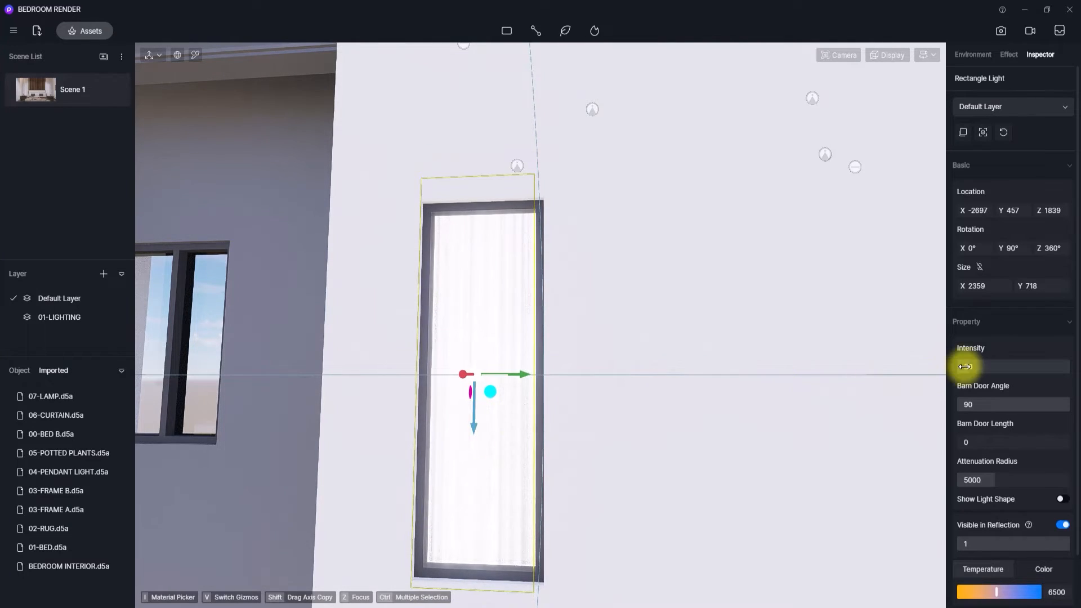
Step: Set the window light's intensity to about 61.5 and its colour temperature to 6500, using the Scene 1 view
{"action": "left_click_drag", "start_coordinate": [965, 365], "coordinate": [981, 378]}
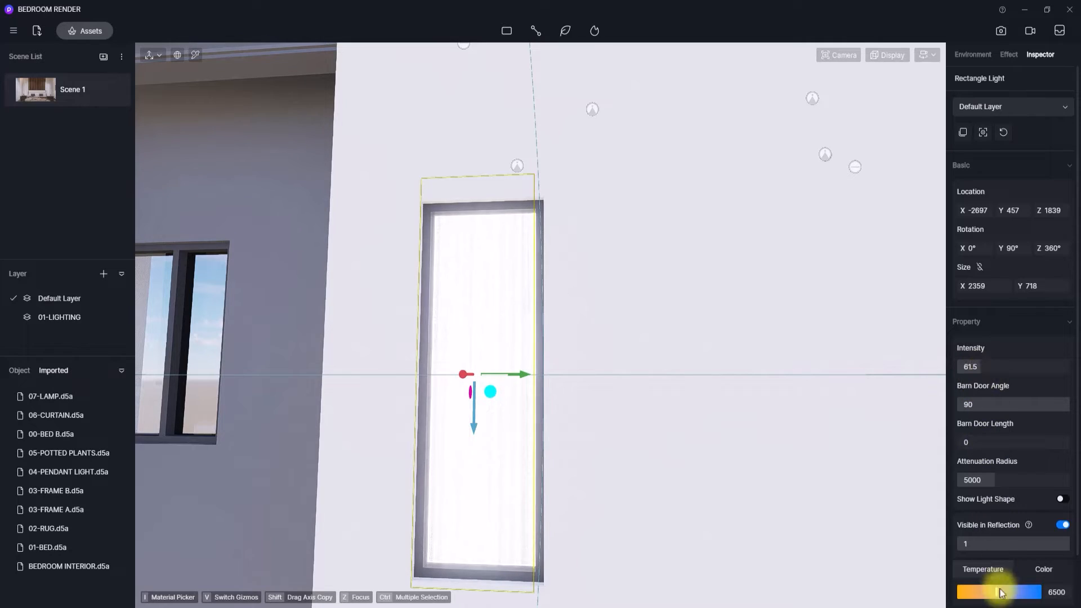
{"action": "left_click", "coordinate": [48, 100]}
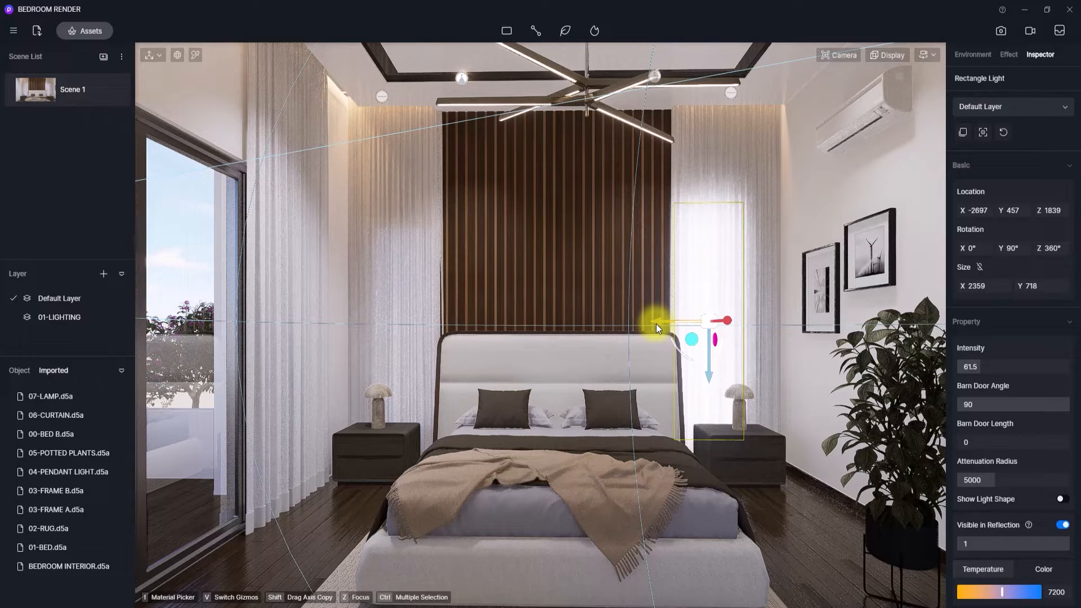
{"action": "left_click_drag", "start_coordinate": [992, 591], "coordinate": [996, 591]}
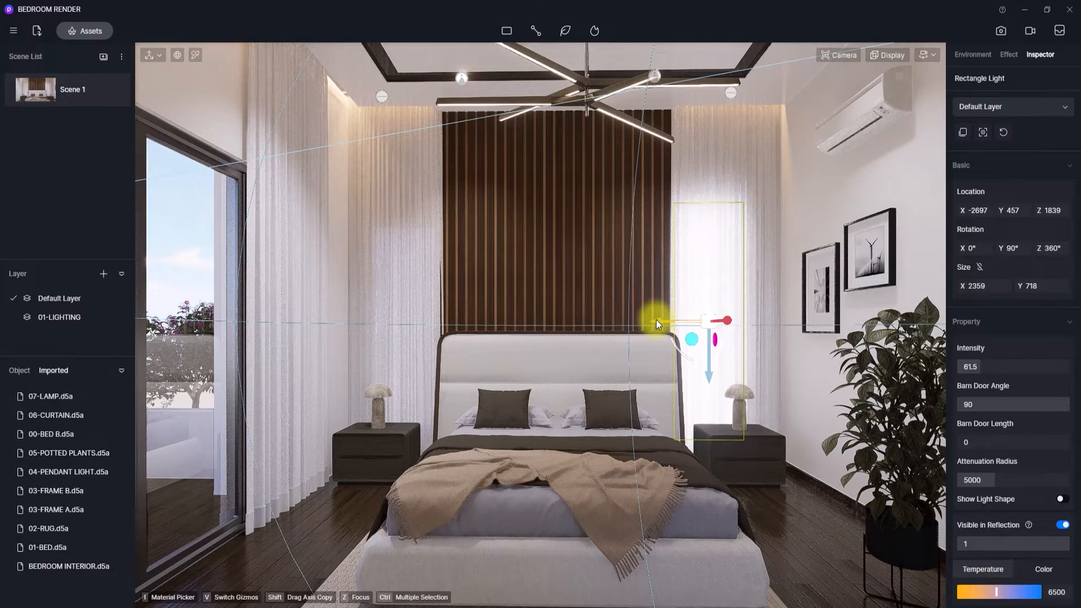
Step: Copy the rectangle light to the window on the bed's other side at about Y 3626 and set both lights' intensity to 30
{"action": "left_click_drag", "start_coordinate": [656, 319], "coordinate": [360, 311]}
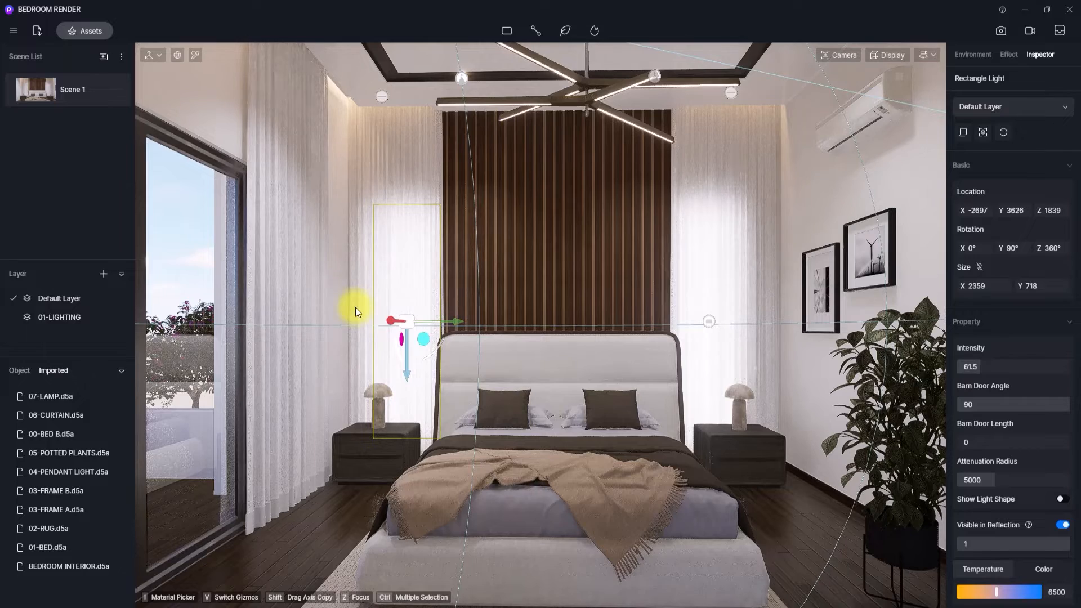
{"action": "left_click", "coordinate": [560, 417]}
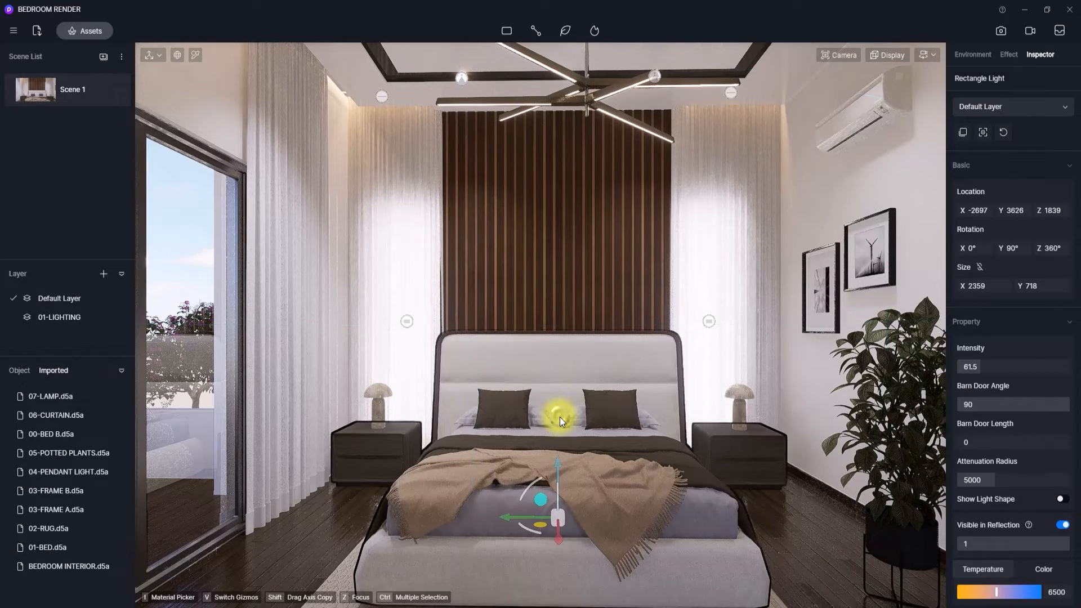
{"action": "left_click", "coordinate": [709, 321]}
{"action": "left_click", "coordinate": [405, 319], "text": "ctrl"}
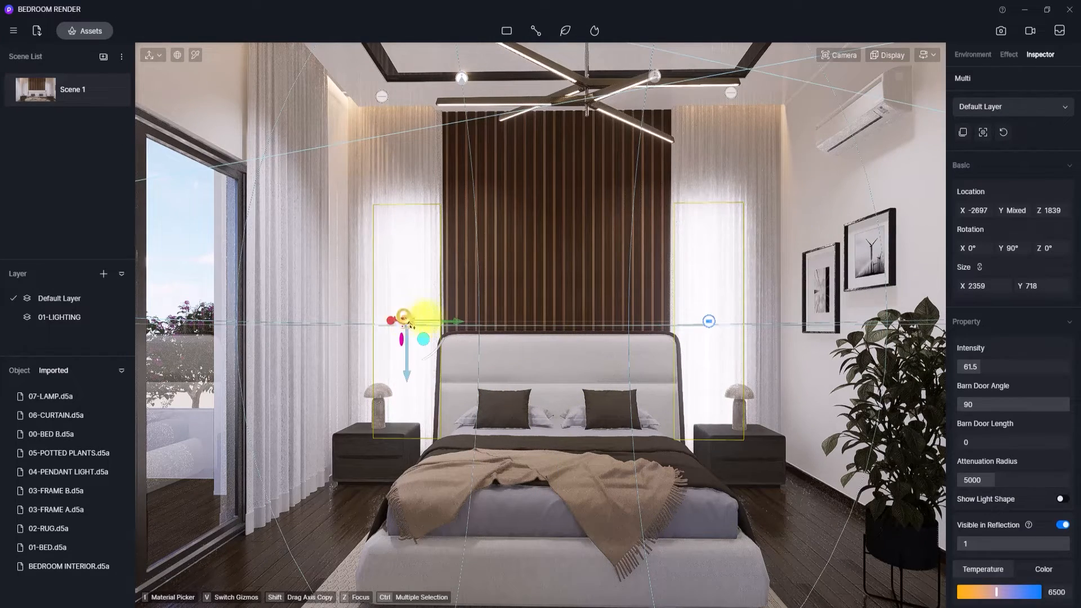
{"action": "left_click", "coordinate": [974, 368]}
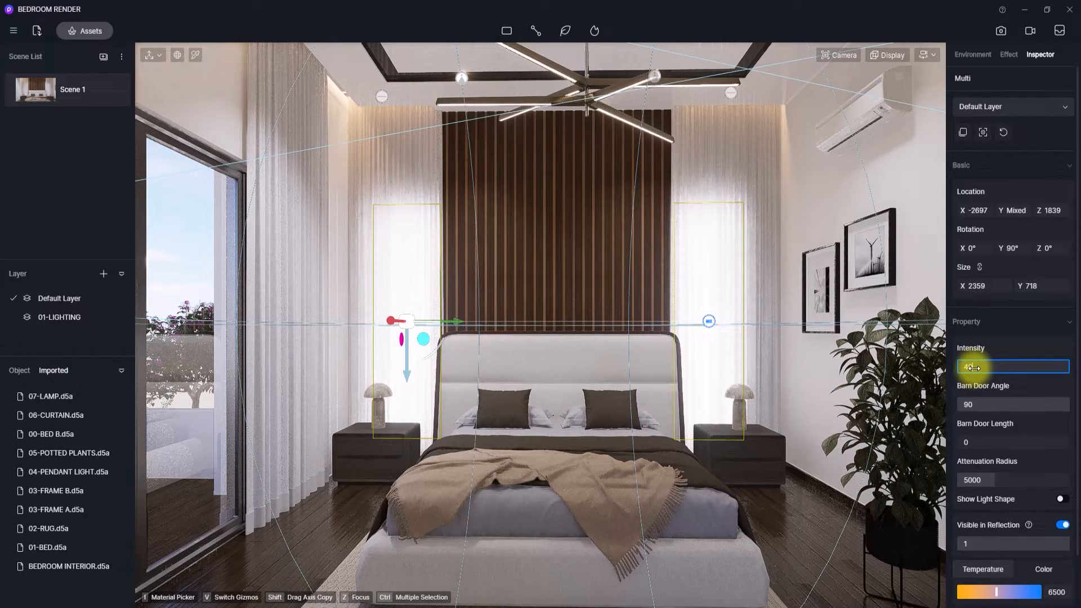
{"action": "left_click", "coordinate": [971, 370]}
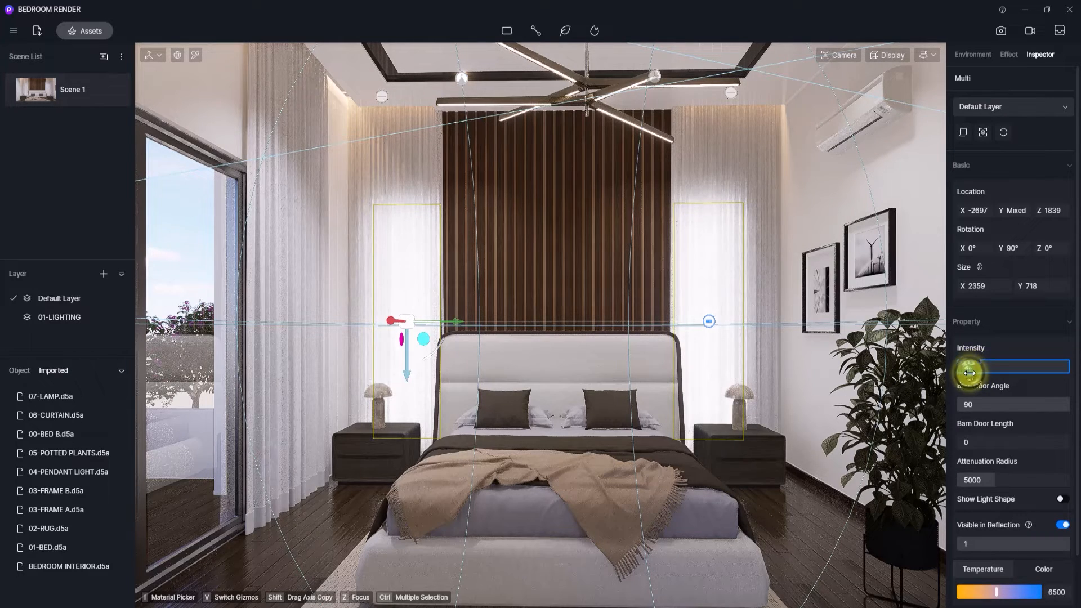
{"action": "type", "text": "30"}
{"action": "key", "text": "Return"}
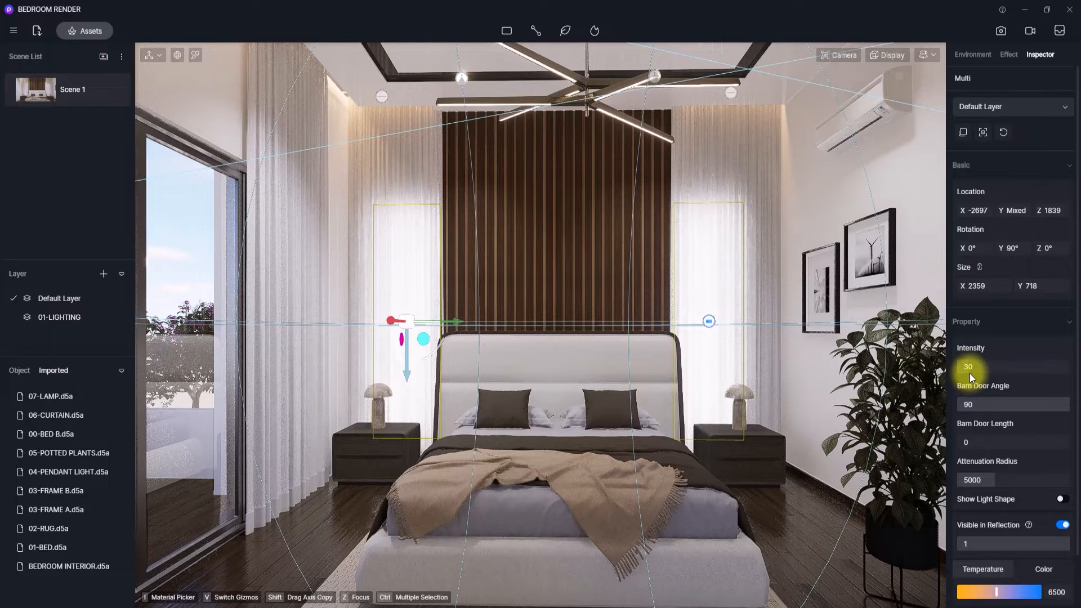
{"action": "left_click", "coordinate": [815, 218]}
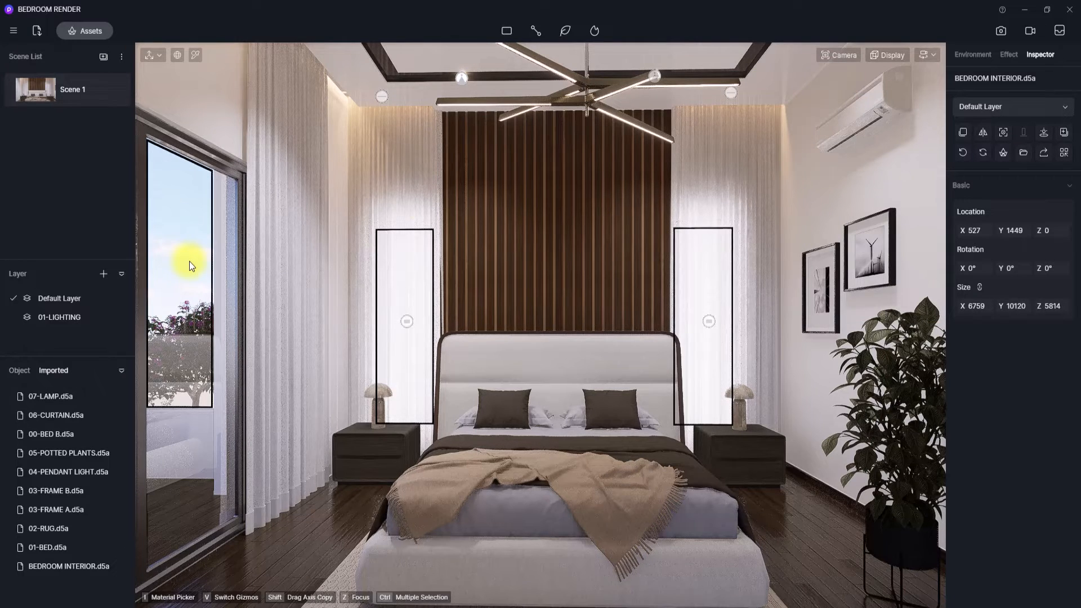
Step: Set the Geo and Sky time to about 07:18 AM and the North Offset to about -7.7° for morning sunlight
{"action": "left_click", "coordinate": [971, 56]}
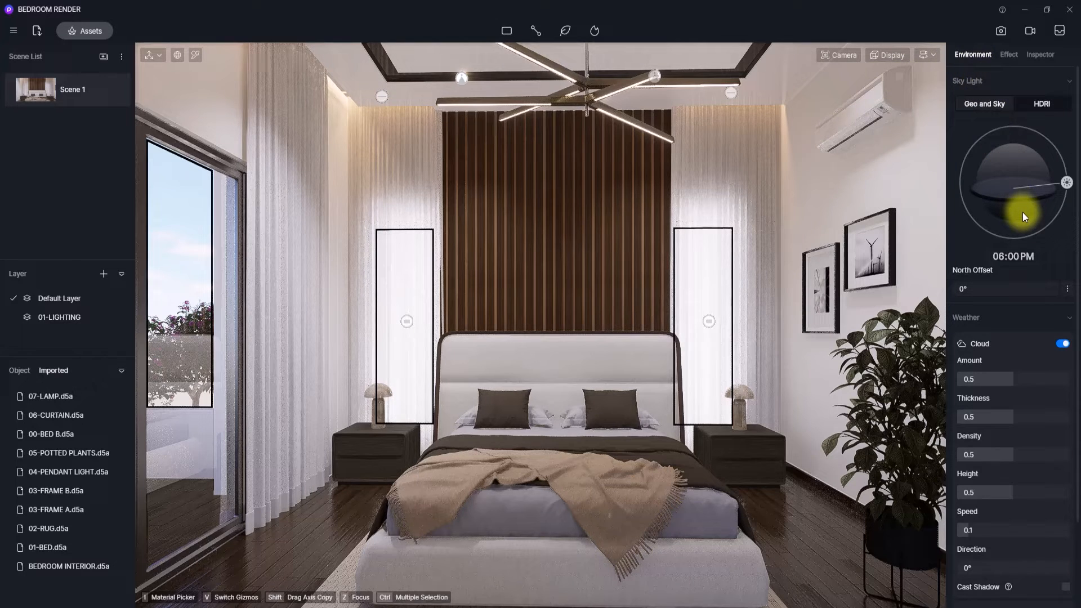
{"action": "left_click_drag", "start_coordinate": [1066, 182], "coordinate": [952, 160]}
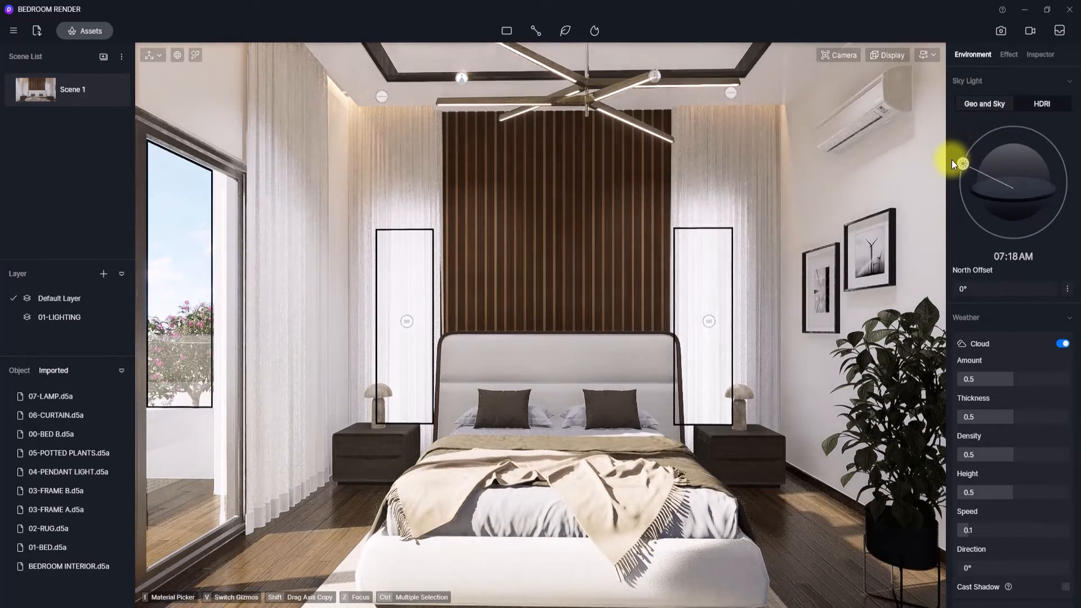
{"action": "left_click_drag", "start_coordinate": [961, 289], "coordinate": [998, 312]}
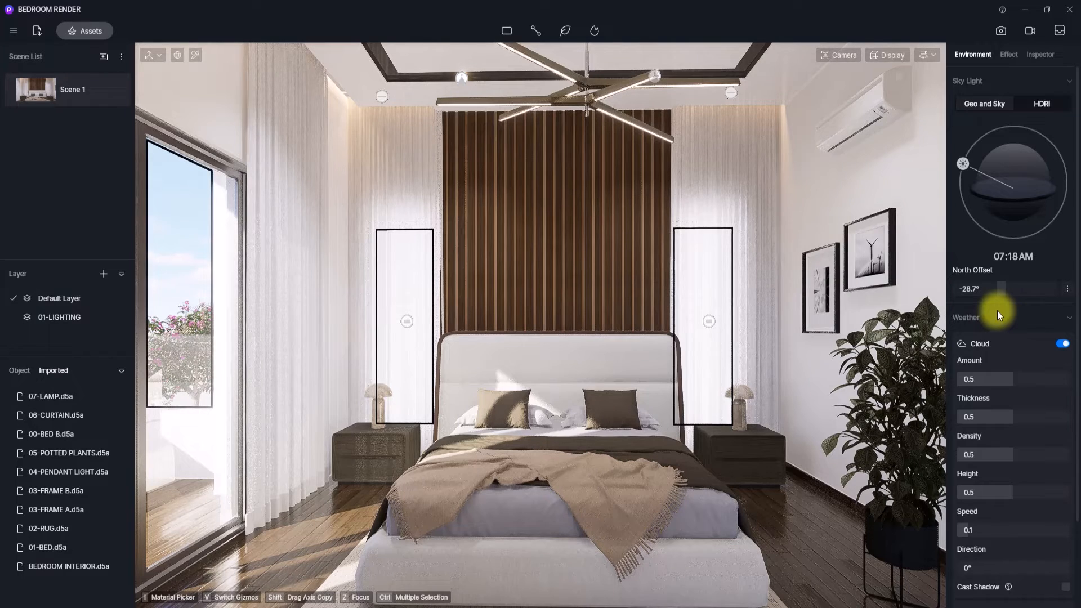
{"action": "left_click_drag", "start_coordinate": [997, 291], "coordinate": [1003, 296]}
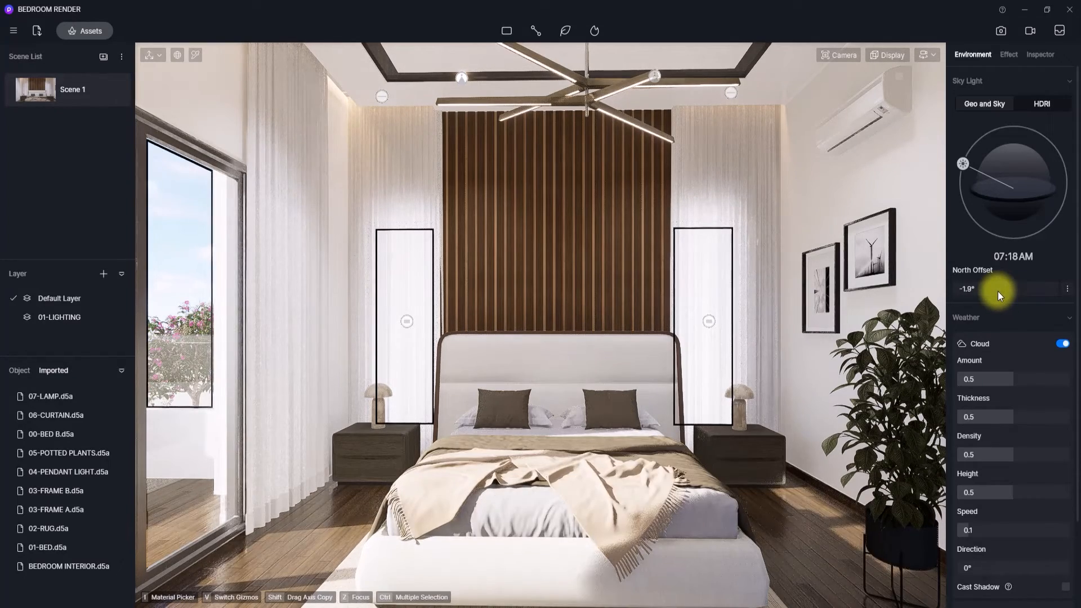
{"action": "left_click_drag", "start_coordinate": [1000, 292], "coordinate": [1003, 294]}
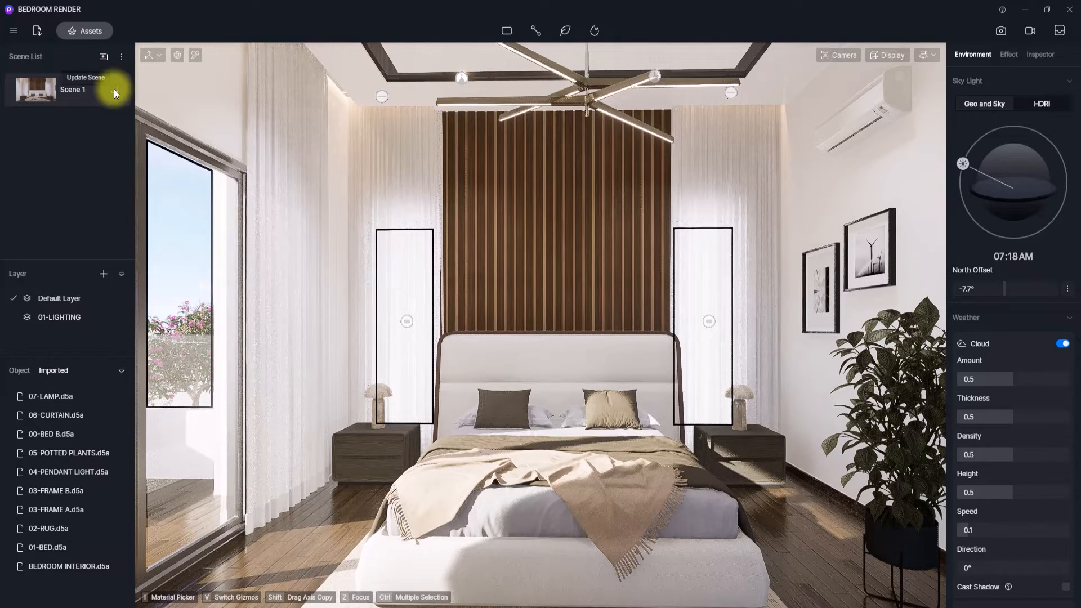
Step: Update Scene 1 with the morning sunlight, and update it again with the 01-LIGHTING layer hidden
{"action": "left_click", "coordinate": [113, 89]}
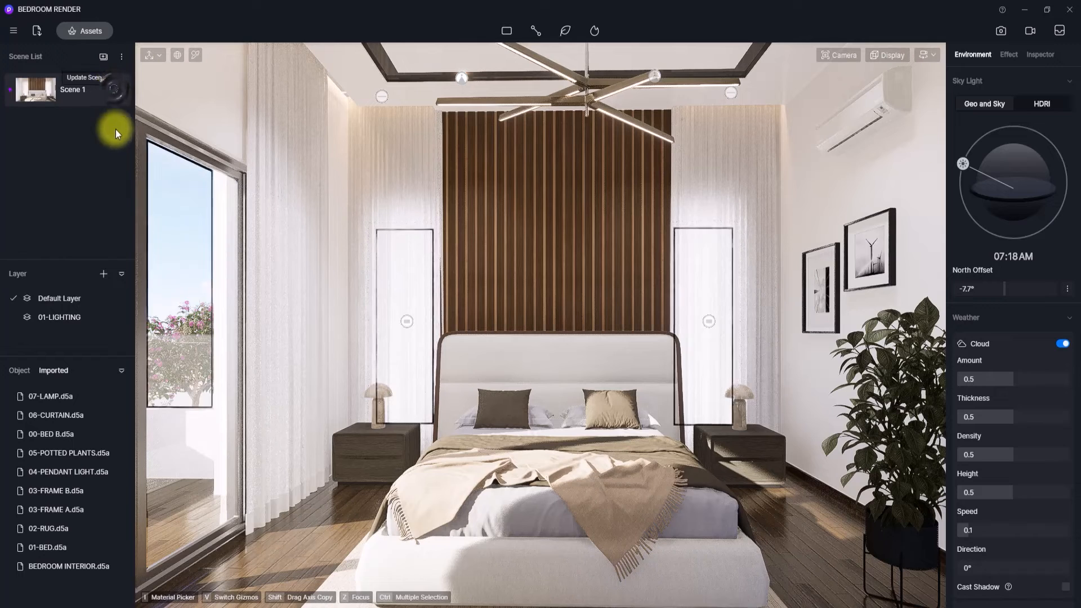
{"action": "left_click", "coordinate": [121, 318]}
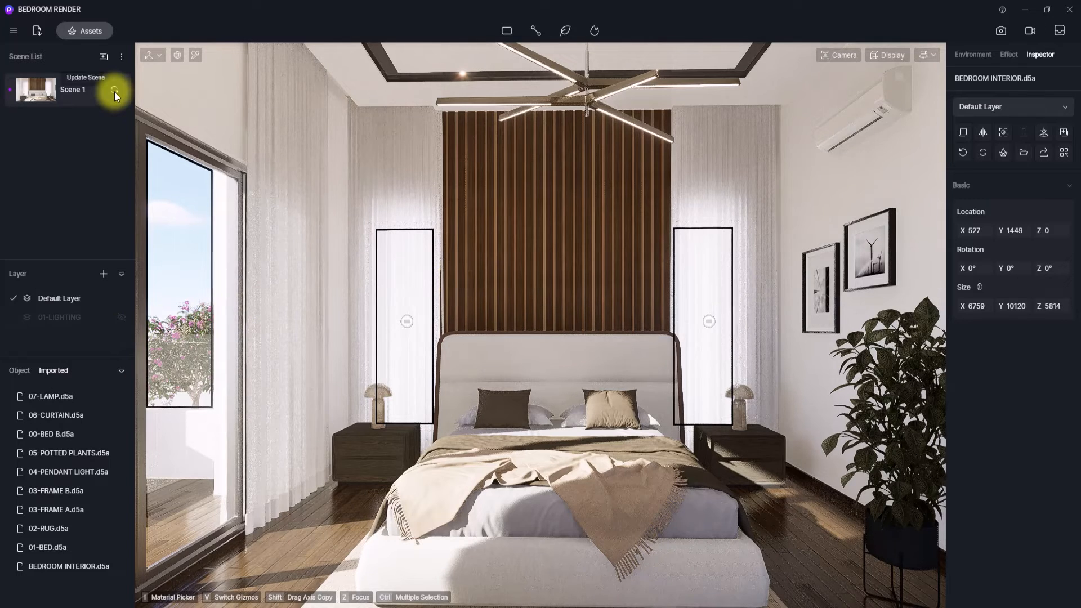
{"action": "left_click", "coordinate": [114, 92]}
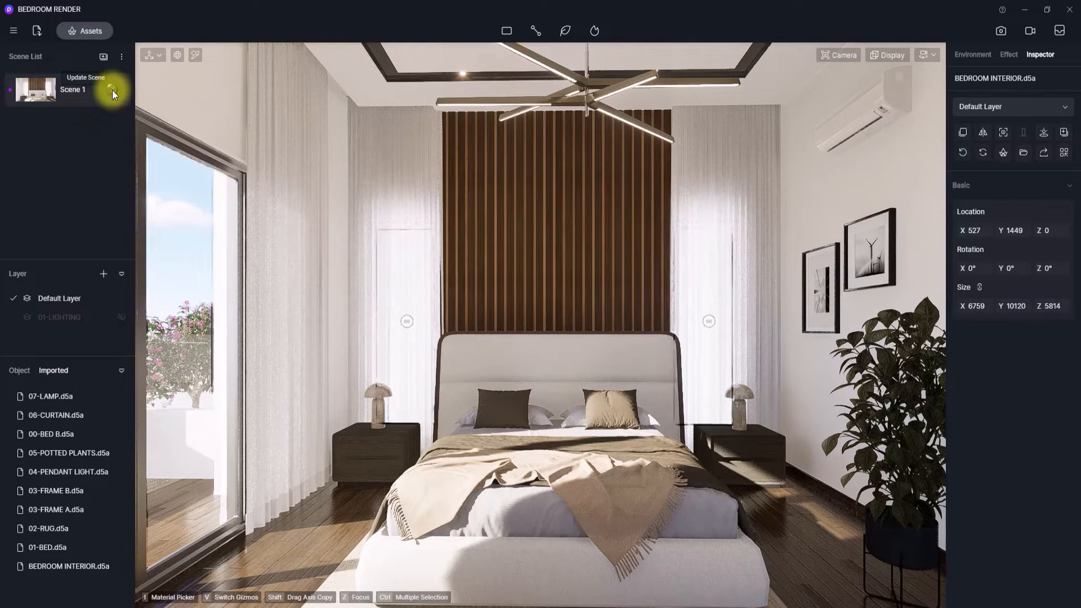
Step: Add Scene 2 from the current view, switch to it and show the 01-LIGHTING layer
{"action": "left_click", "coordinate": [102, 57]}
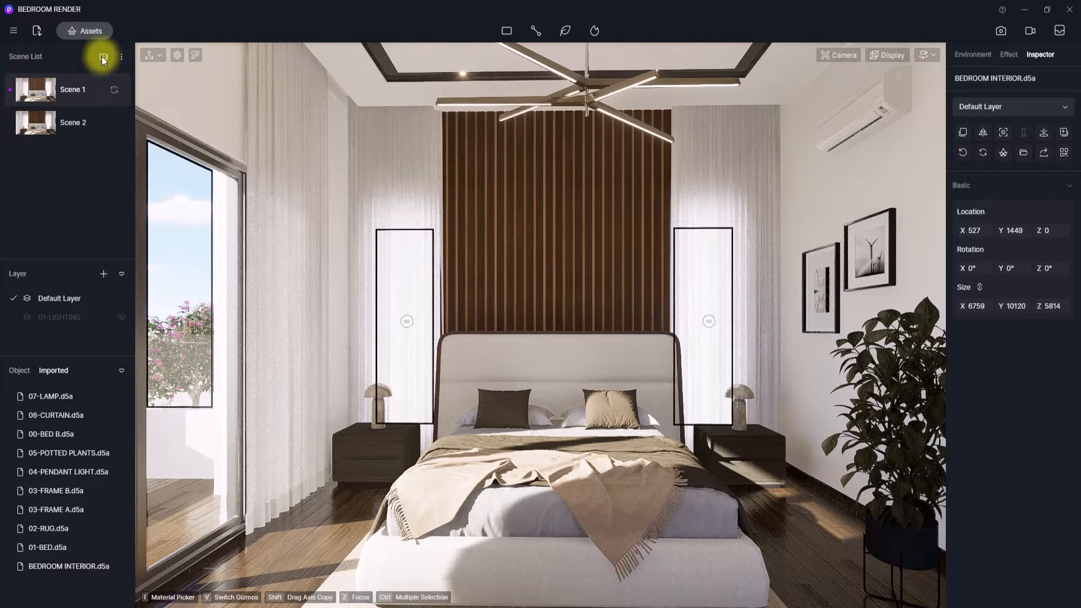
{"action": "left_click", "coordinate": [37, 122]}
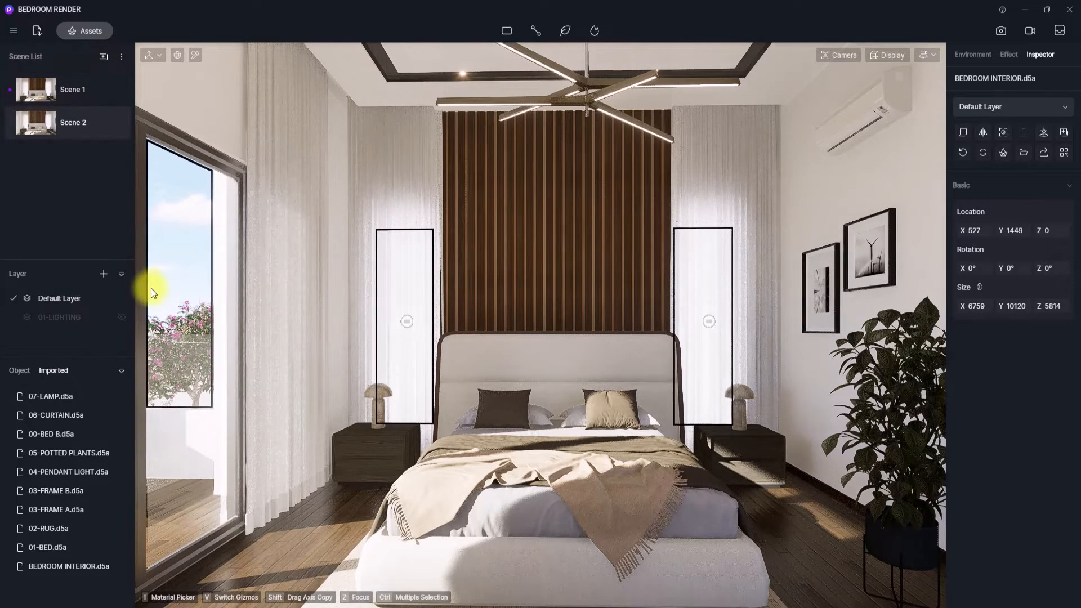
{"action": "left_click", "coordinate": [120, 317]}
{"action": "mouse_move", "coordinate": [123, 299]}
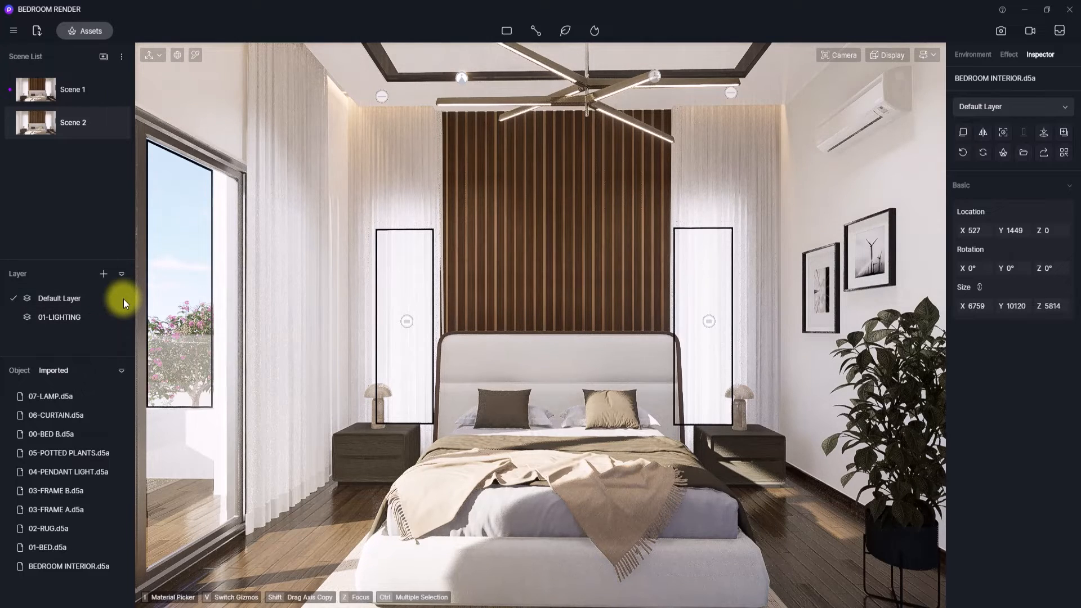
Step: Switch Scene 2's sky light from Geo and Sky to the Early Morning HDRI and update Scene 2
{"action": "left_click", "coordinate": [964, 54]}
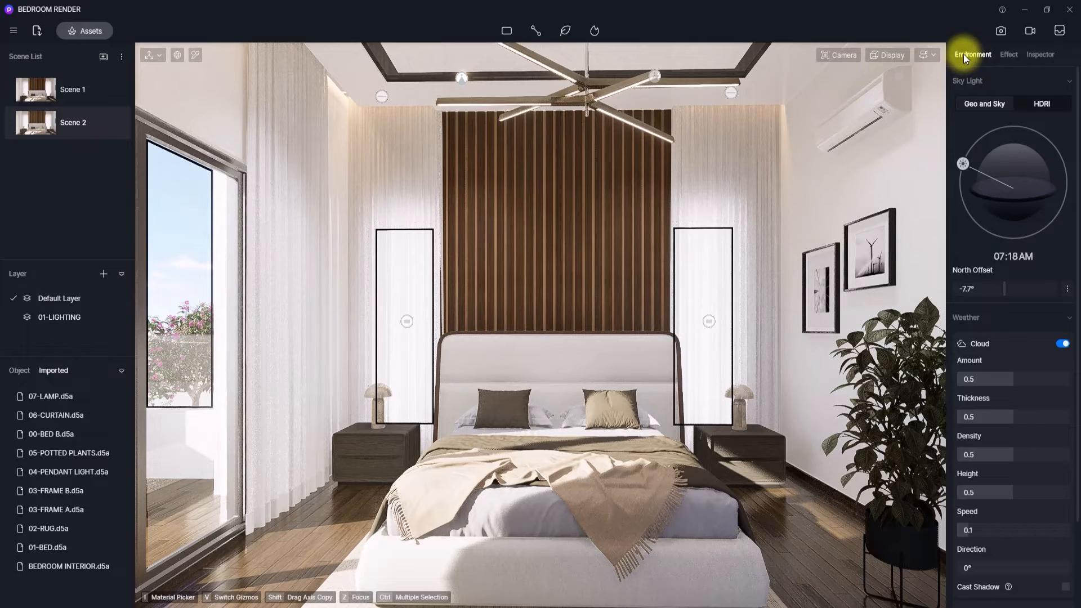
{"action": "left_click", "coordinate": [1030, 101]}
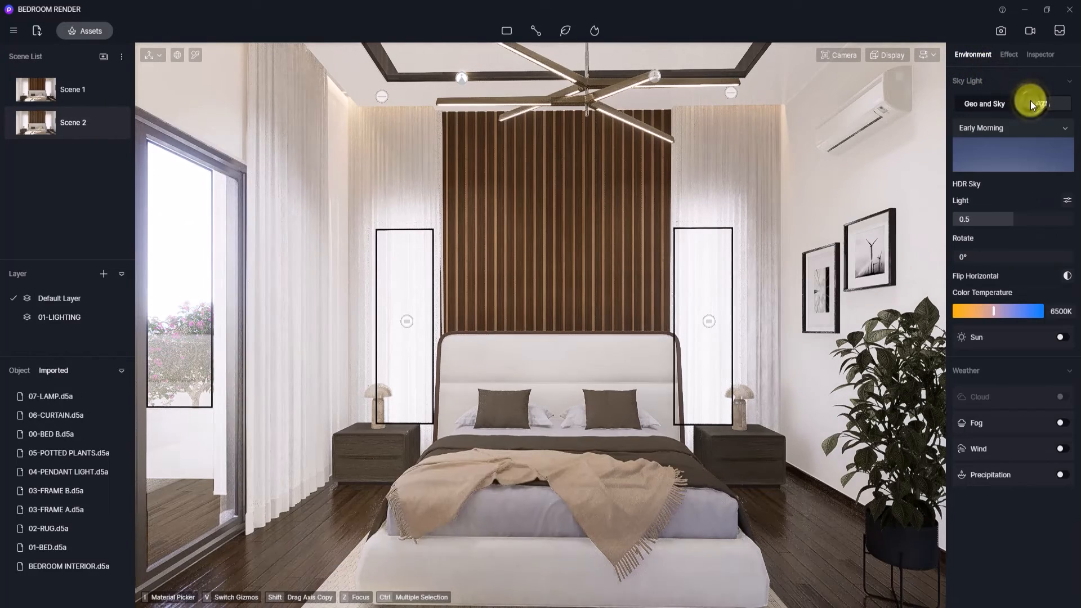
{"action": "left_click", "coordinate": [1005, 145]}
{"action": "left_click", "coordinate": [1007, 144]}
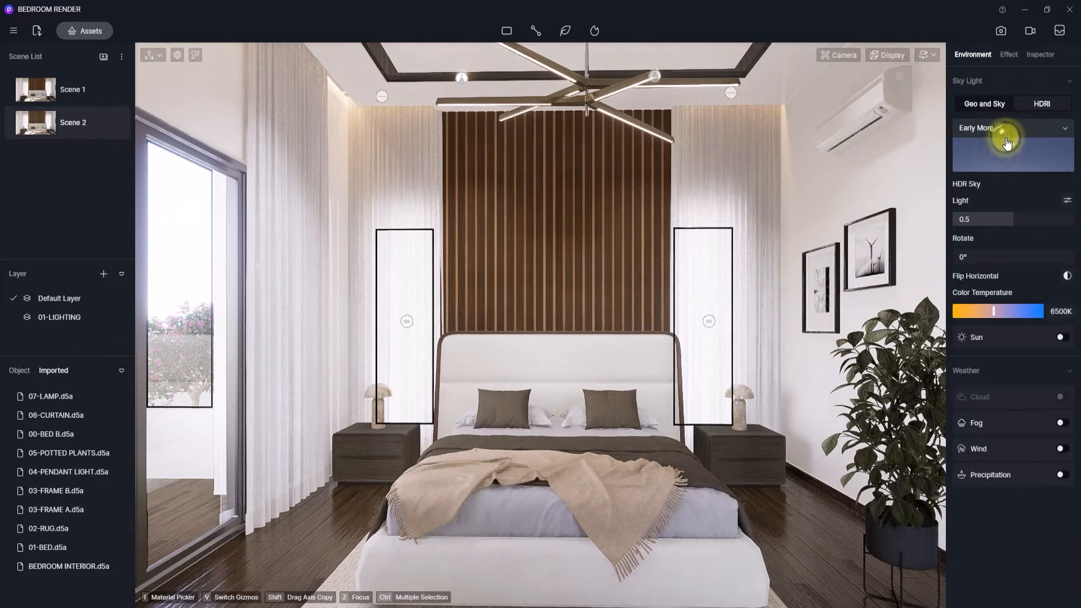
{"action": "left_click", "coordinate": [699, 231]}
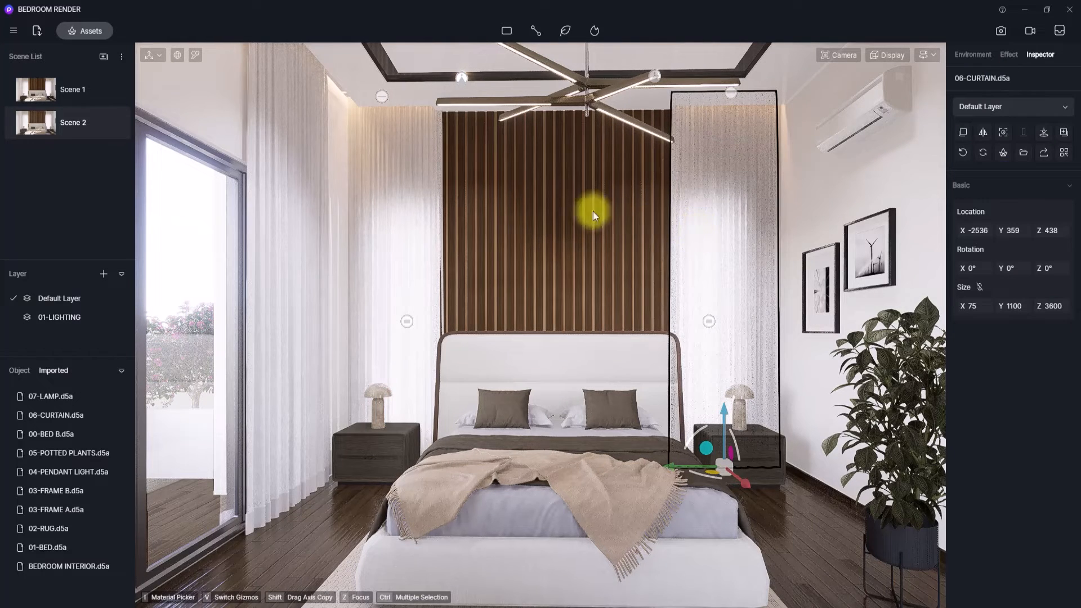
{"action": "left_click", "coordinate": [114, 123]}
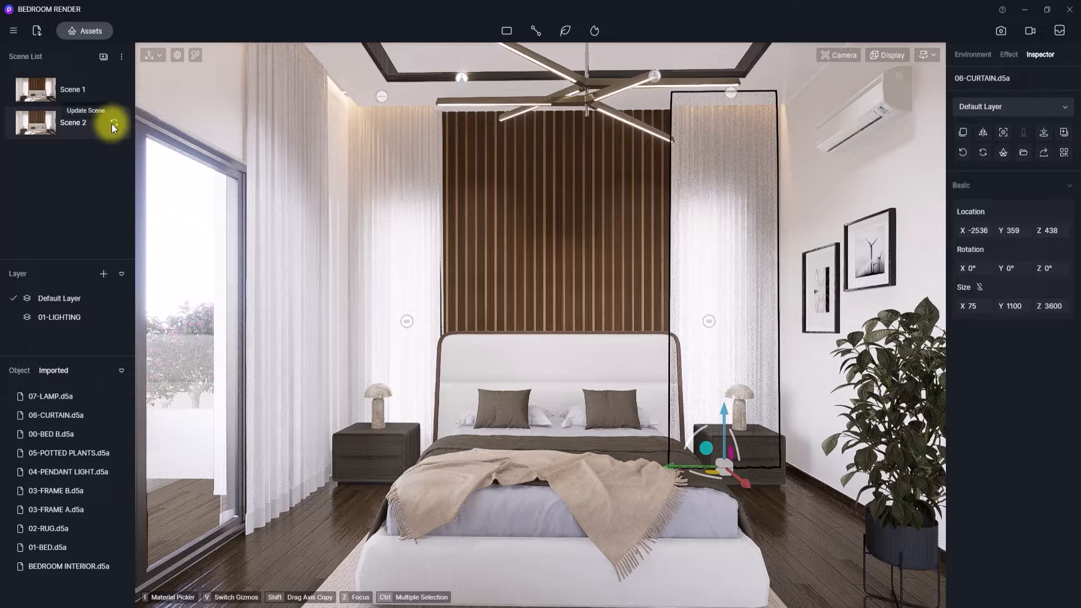
Step: Return to Scene 1, show the 01-LIGHTING layer and look up at the ceiling lights in perspective view
{"action": "left_click", "coordinate": [52, 93]}
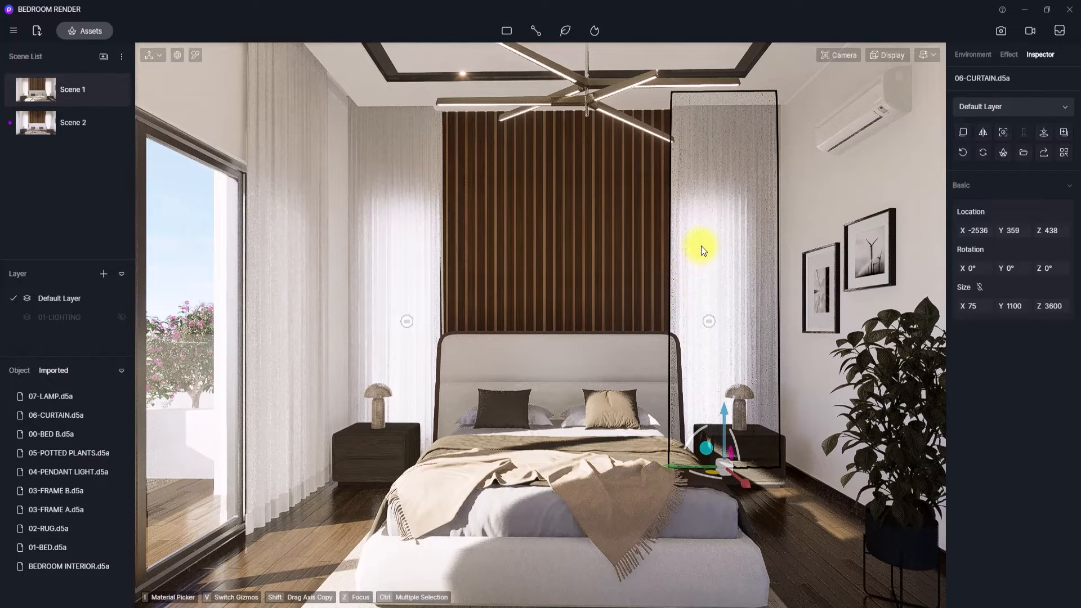
{"action": "left_click", "coordinate": [118, 316]}
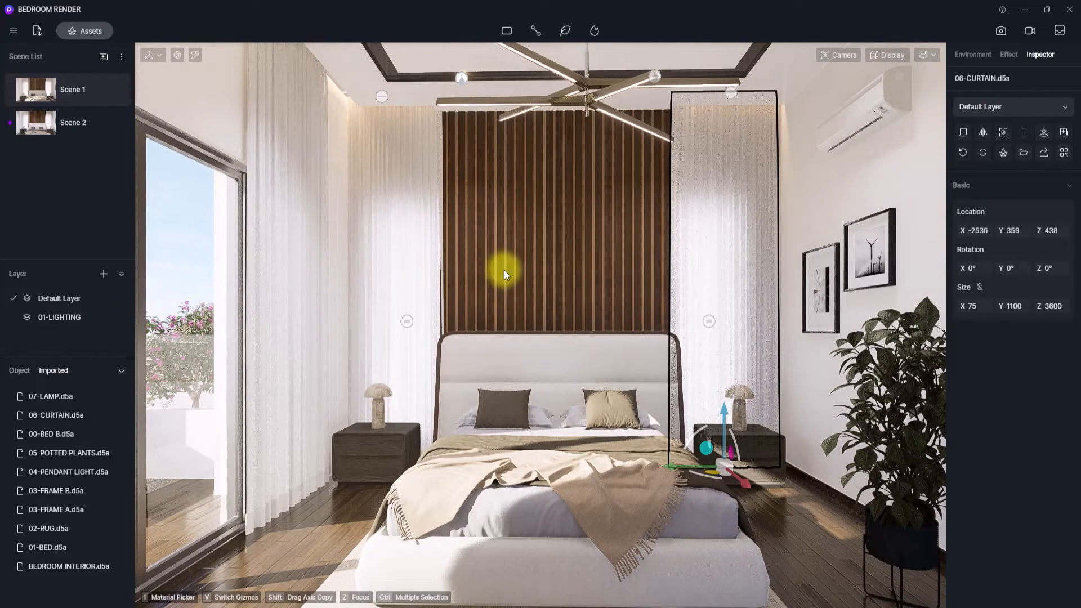
{"action": "right_click_drag", "start_coordinate": [686, 420], "coordinate": [694, 301]}
{"action": "right_click_drag", "start_coordinate": [695, 461], "coordinate": [689, 263]}
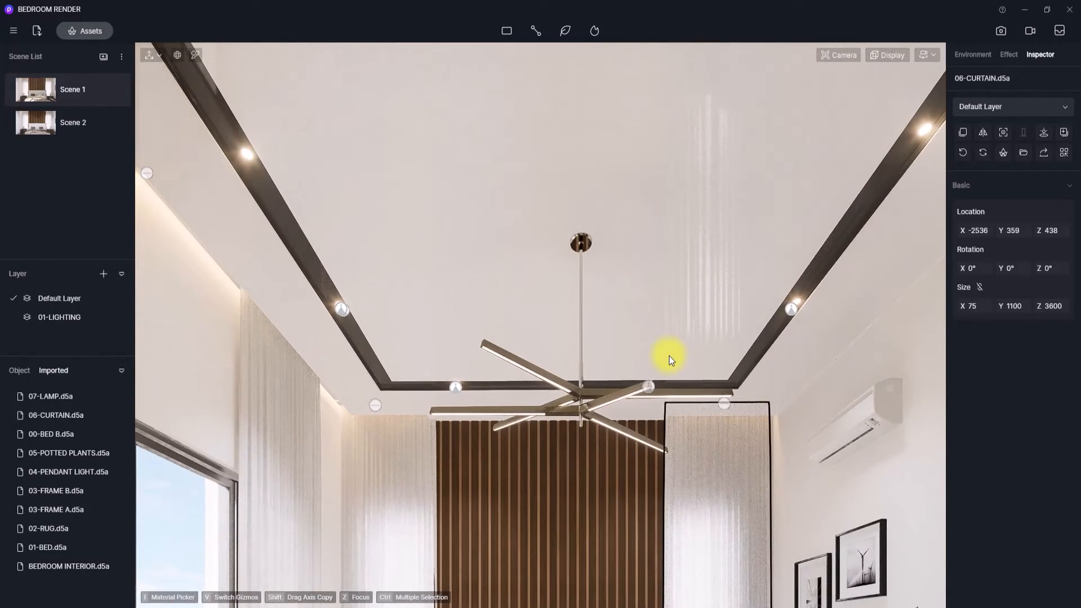
{"action": "key", "text": "1"}
{"action": "right_click_drag", "start_coordinate": [669, 356], "coordinate": [667, 248]}
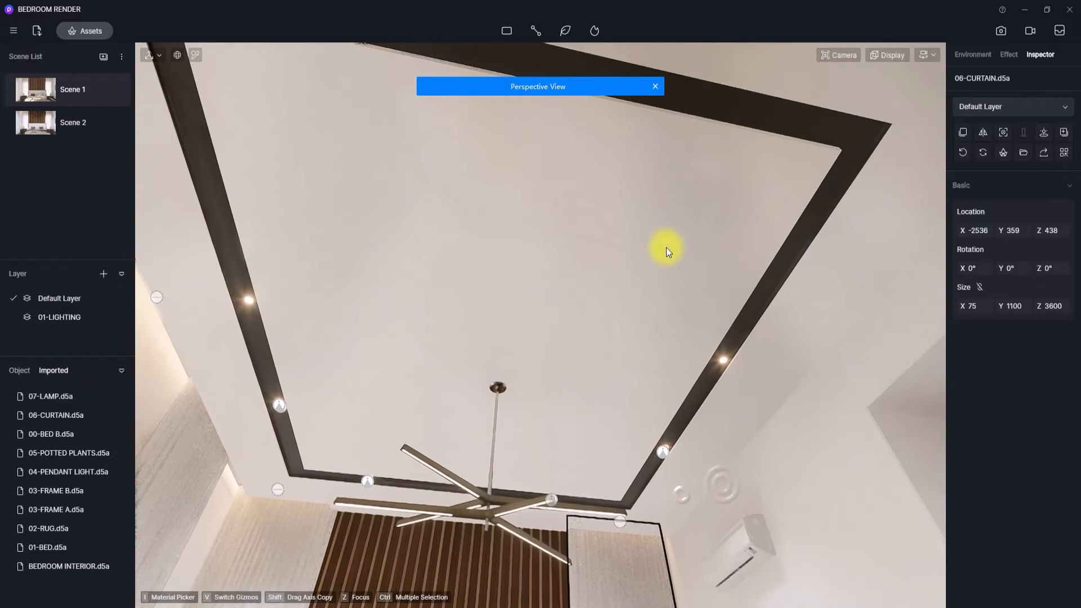
Step: Copy the ceiling spot light nearest the air conditioner along the recessed track to X 172 and assign the copy to Default Layer
{"action": "left_click", "coordinate": [664, 458]}
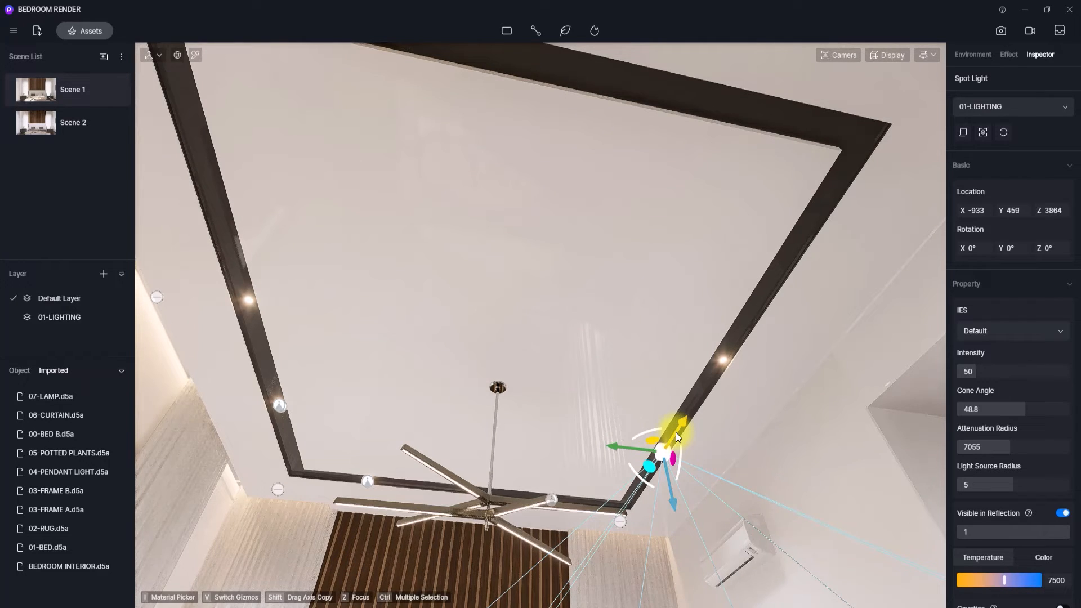
{"action": "left_click_drag", "start_coordinate": [676, 432], "coordinate": [740, 332]}
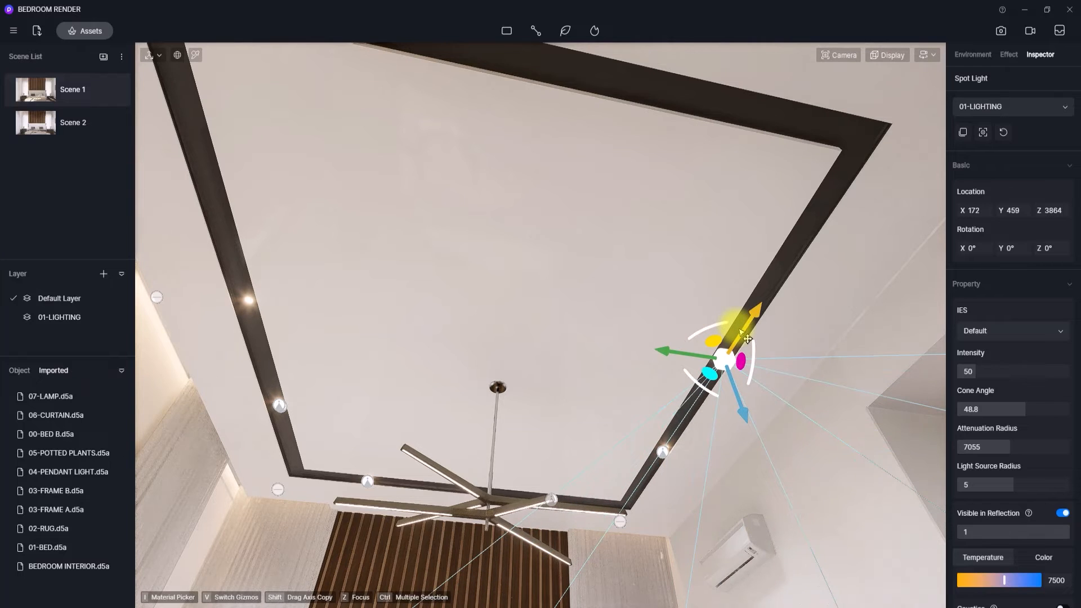
{"action": "left_click", "coordinate": [1024, 109]}
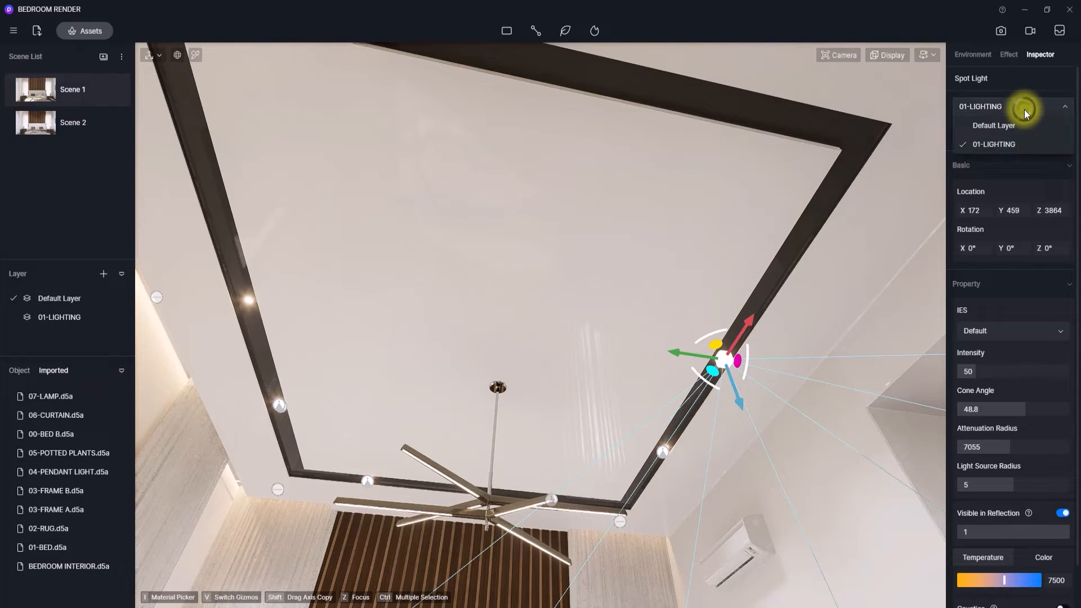
{"action": "left_click", "coordinate": [987, 125]}
Step: Select the three strip lights above the curtains together and assign them to Default Layer
{"action": "right_click_drag", "start_coordinate": [725, 326], "coordinate": [176, 469]}
{"action": "left_click", "coordinate": [519, 514]}
{"action": "left_click", "coordinate": [419, 514], "text": "ctrl"}
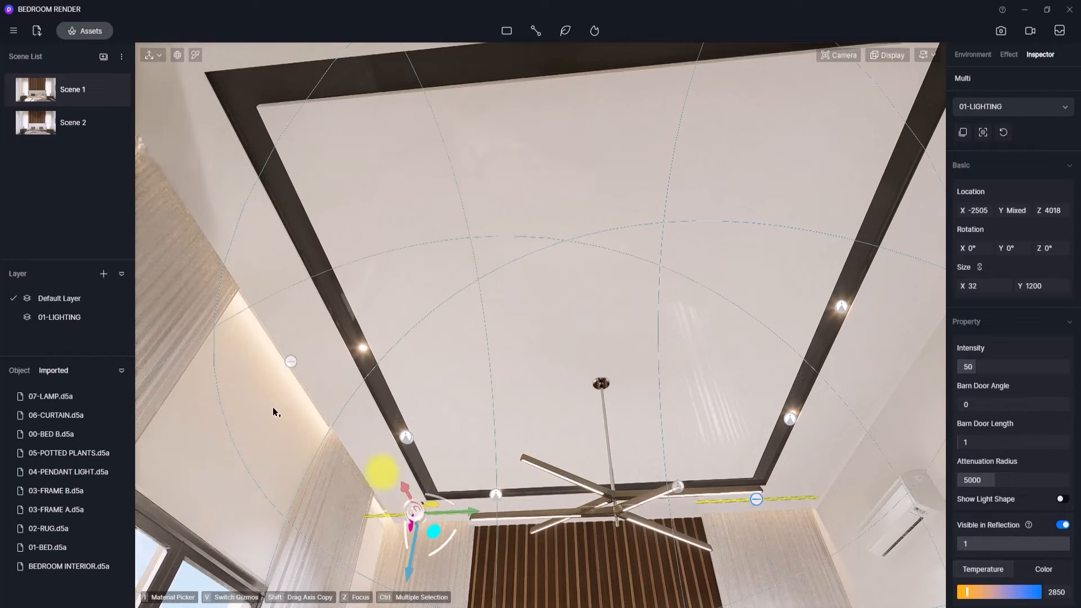
{"action": "left_click", "coordinate": [286, 357], "text": "ctrl"}
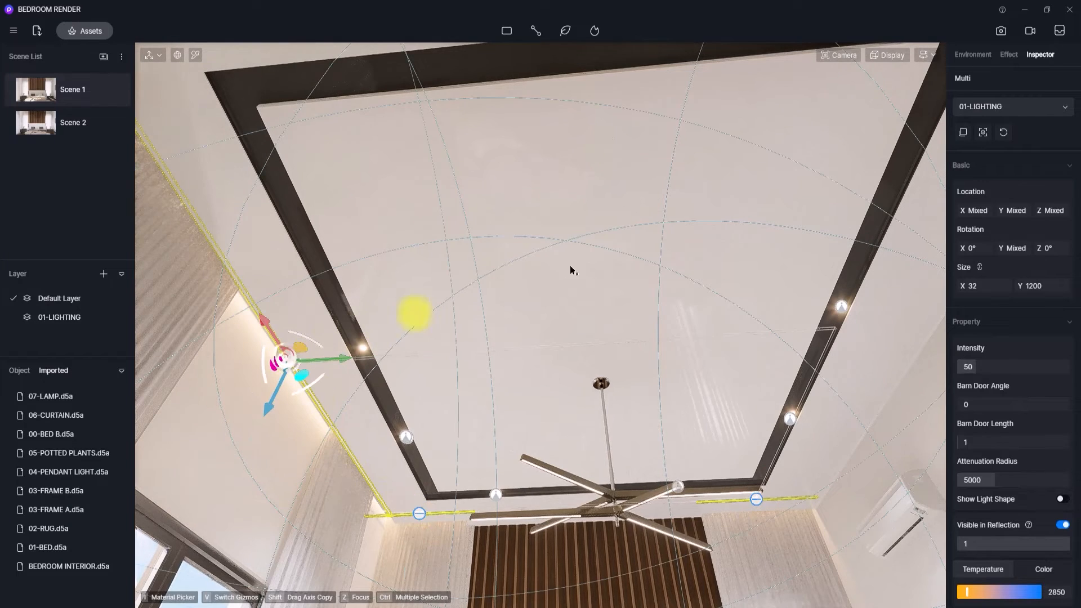
{"action": "left_click", "coordinate": [1011, 113]}
{"action": "left_click", "coordinate": [1011, 121]}
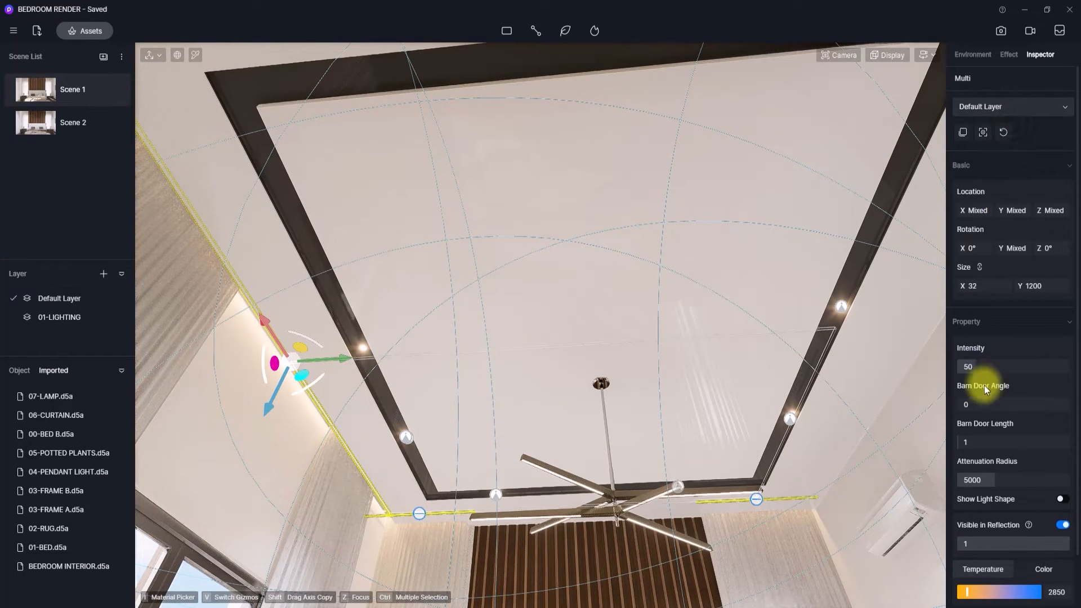
Step: Set the three strip lights' temperature to 2200 and attenuation radius to 3225, and return to the Scene 1 view
{"action": "left_click_drag", "start_coordinate": [967, 592], "coordinate": [961, 593]}
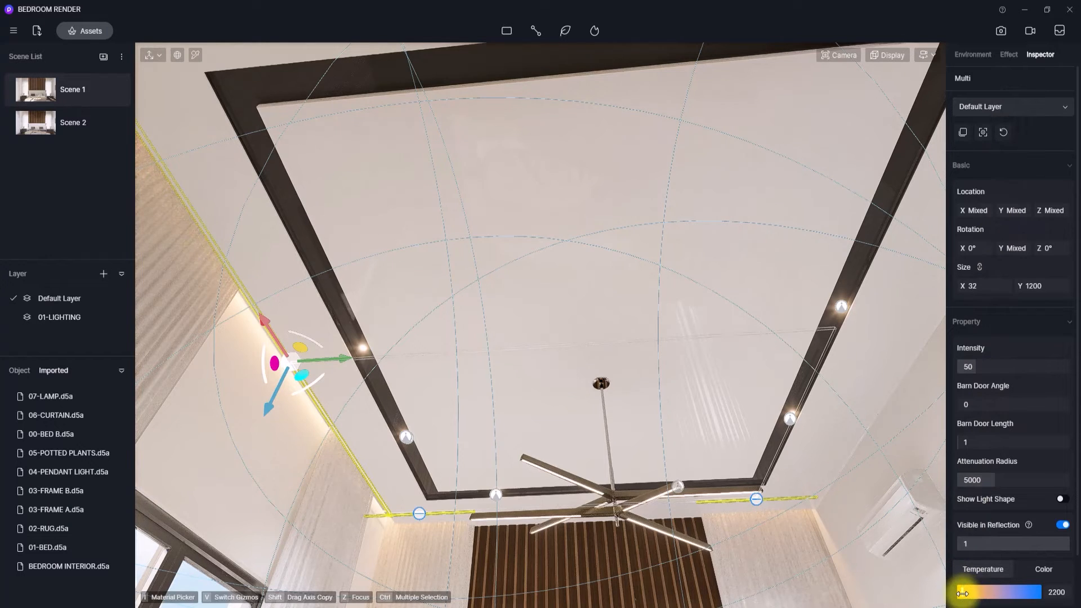
{"action": "left_click_drag", "start_coordinate": [992, 480], "coordinate": [981, 482]}
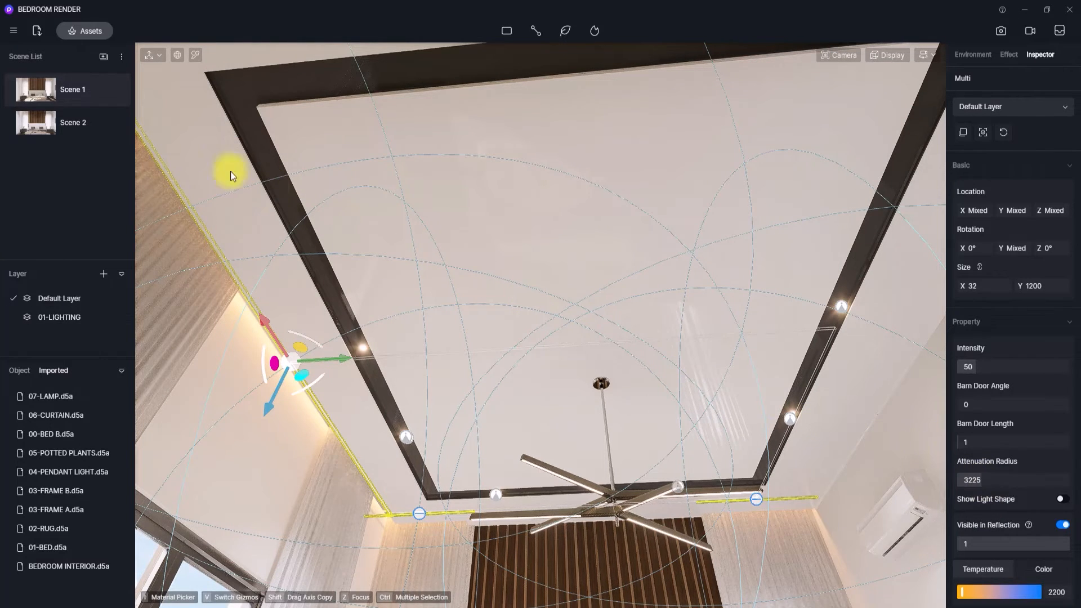
{"action": "left_click", "coordinate": [61, 101]}
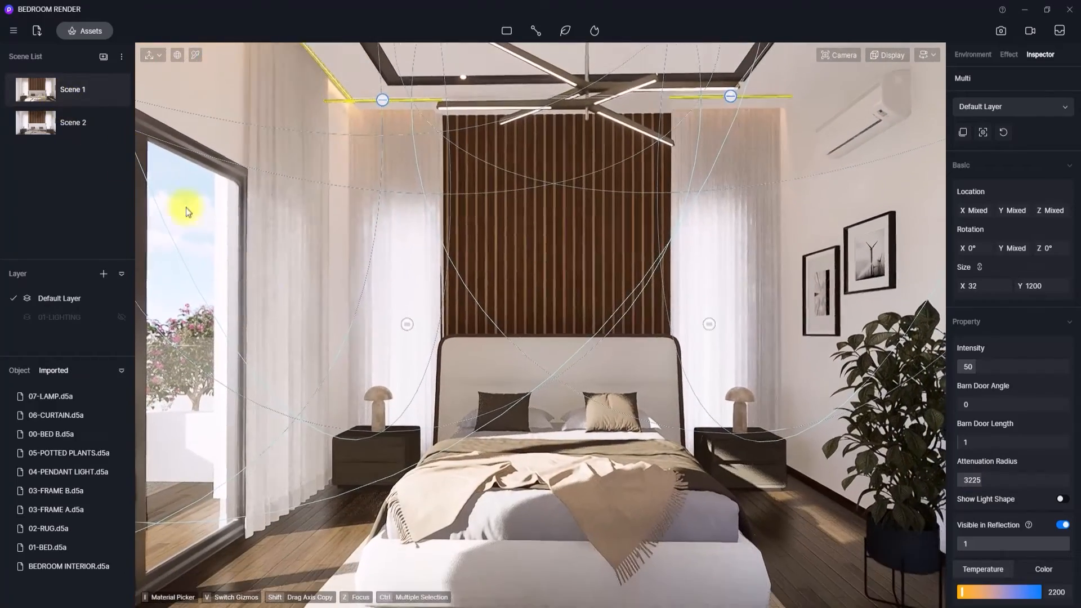
Step: Set the Default Layer spot light's intensity to 88.5 and attenuation radius to 9154, and return to the Scene 1 view
{"action": "left_click", "coordinate": [536, 507]}
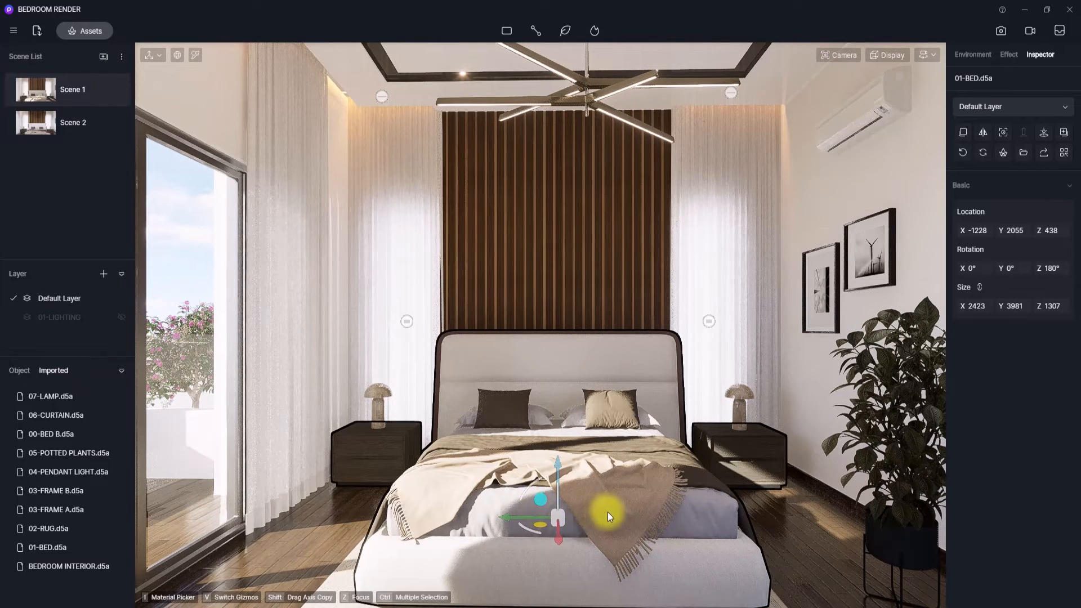
{"action": "right_click_drag", "start_coordinate": [607, 512], "coordinate": [603, 480]}
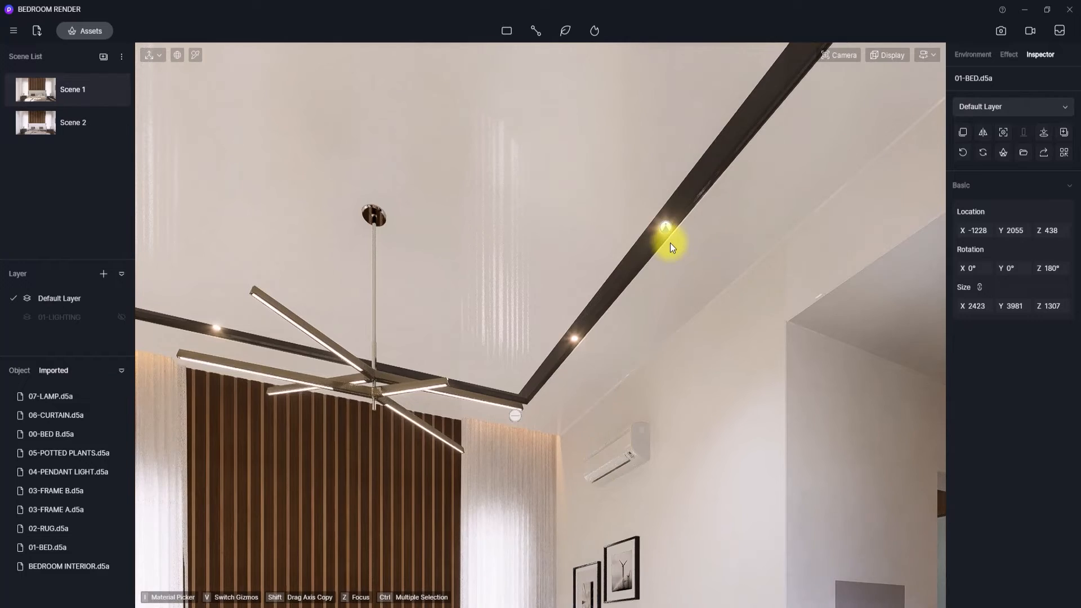
{"action": "key", "text": "1"}
{"action": "right_click_drag", "start_coordinate": [632, 441], "coordinate": [687, 147]}
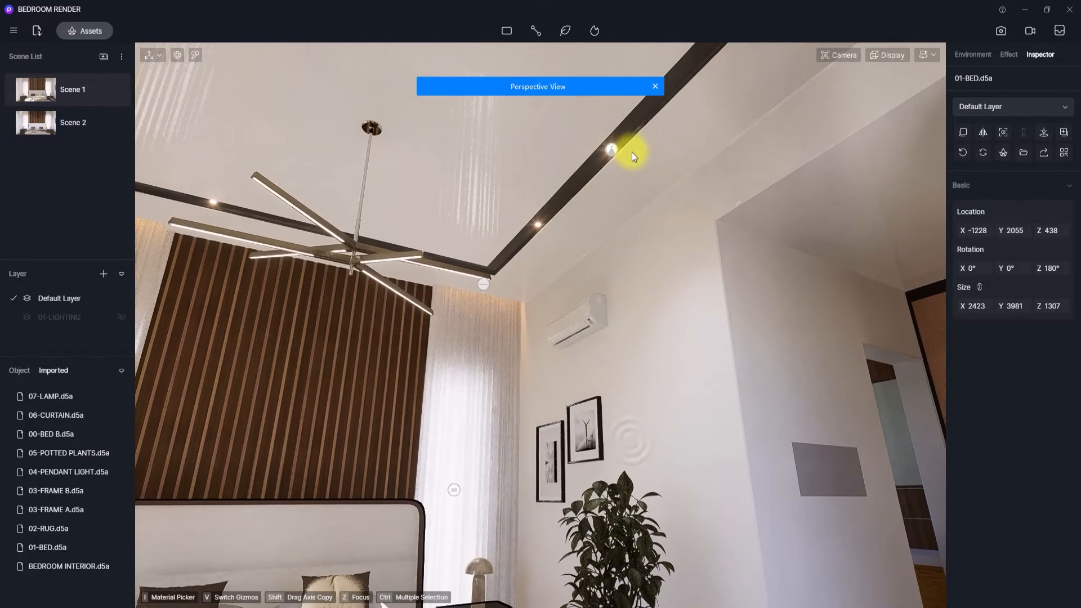
{"action": "left_click", "coordinate": [612, 153]}
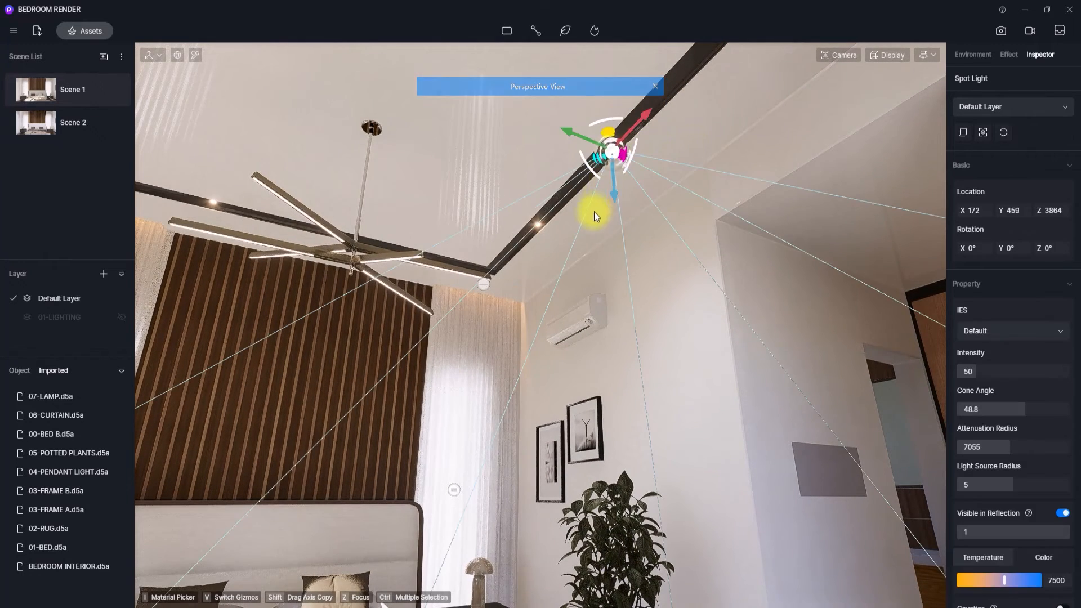
{"action": "right_click_drag", "start_coordinate": [589, 248], "coordinate": [611, 408]}
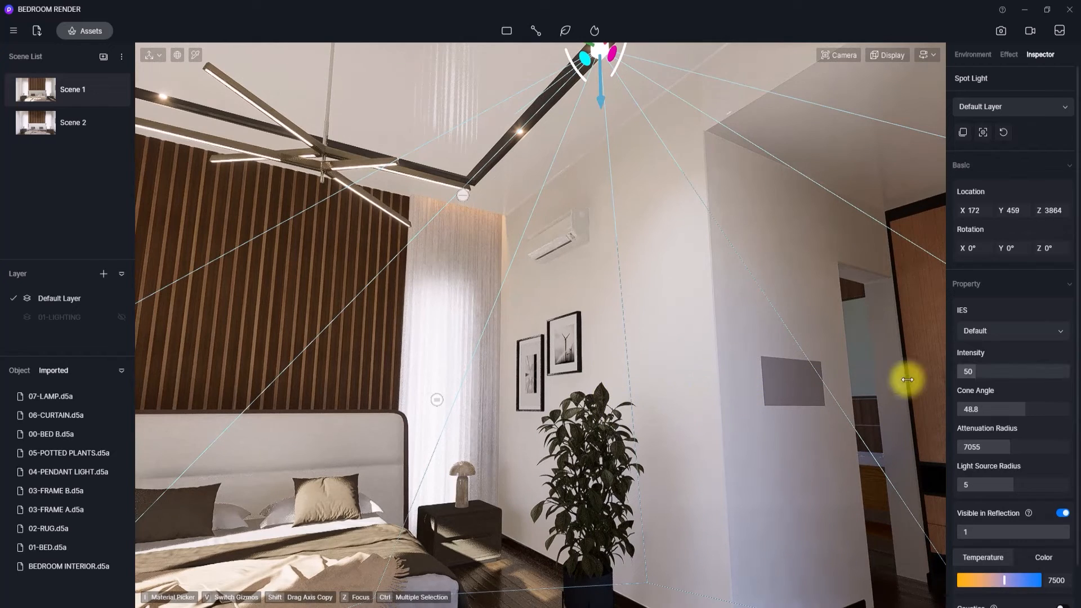
{"action": "left_click_drag", "start_coordinate": [974, 373], "coordinate": [991, 374]}
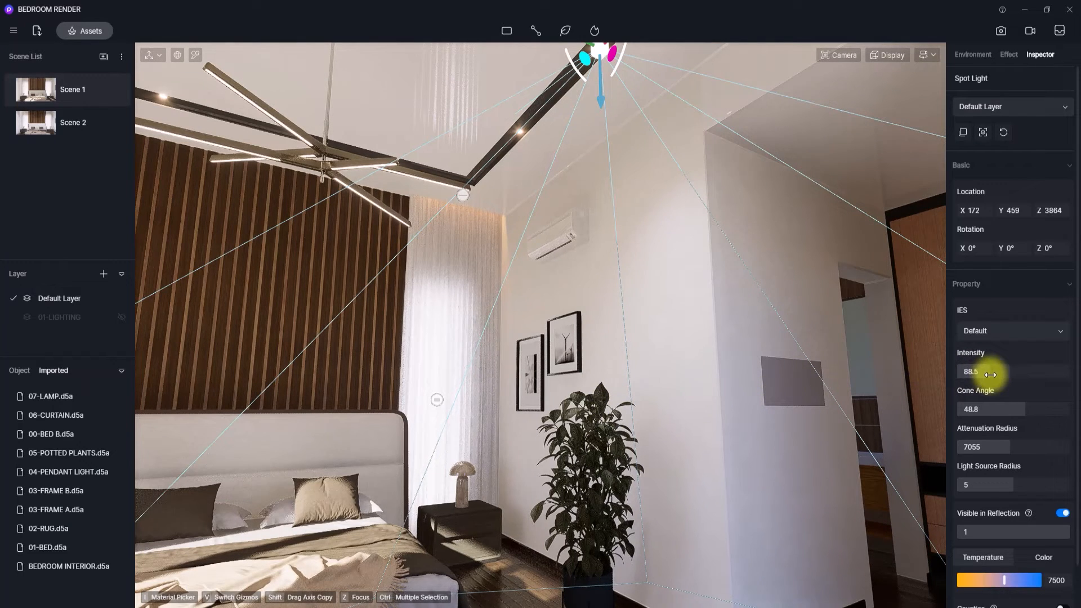
{"action": "left_click_drag", "start_coordinate": [1009, 447], "coordinate": [1026, 452]}
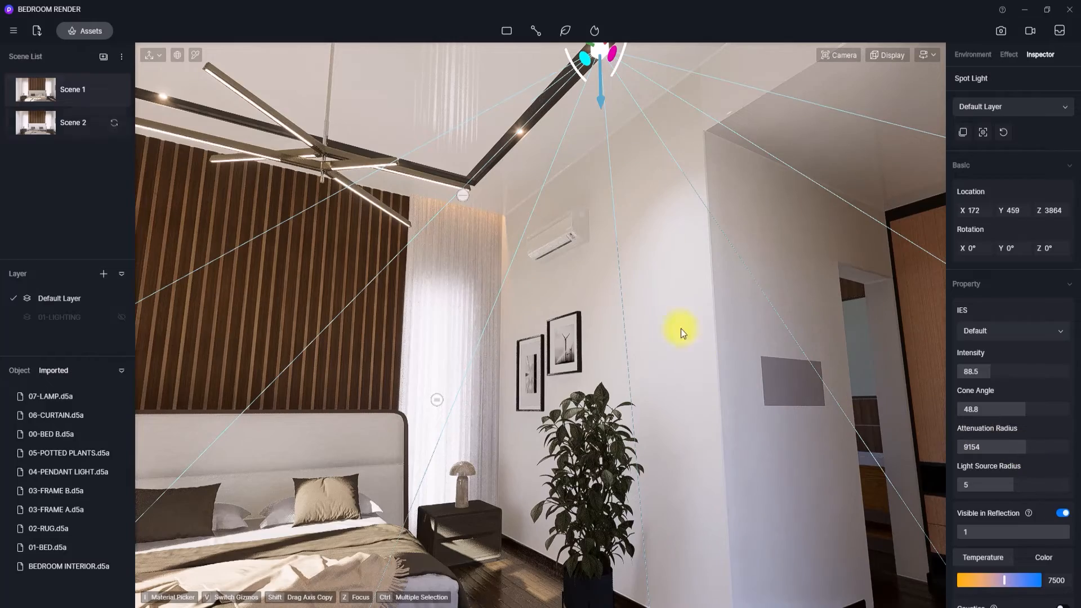
{"action": "left_click", "coordinate": [36, 97]}
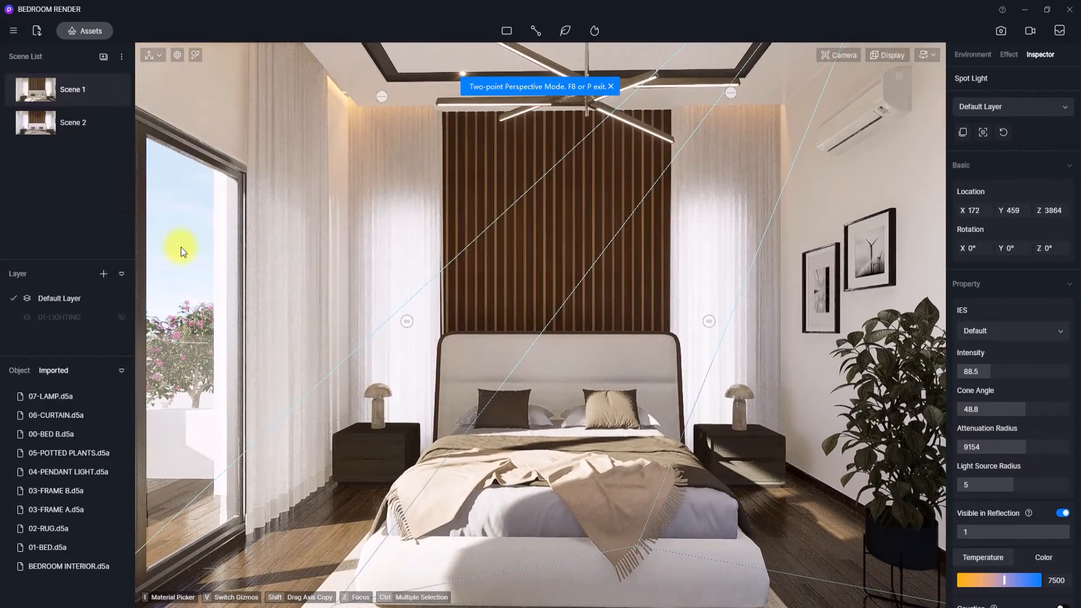
Step: Set the post-processing exposure to -0.06, contrast to 0.02 and highlight to 0.31
{"action": "left_click", "coordinate": [1008, 52]}
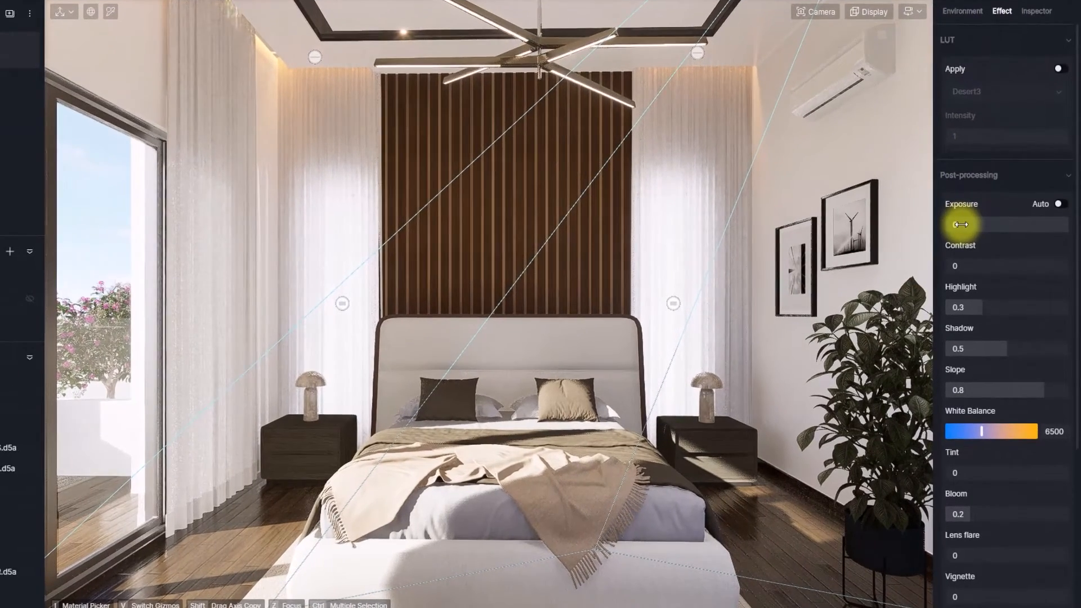
{"action": "left_click_drag", "start_coordinate": [964, 232], "coordinate": [1006, 233]}
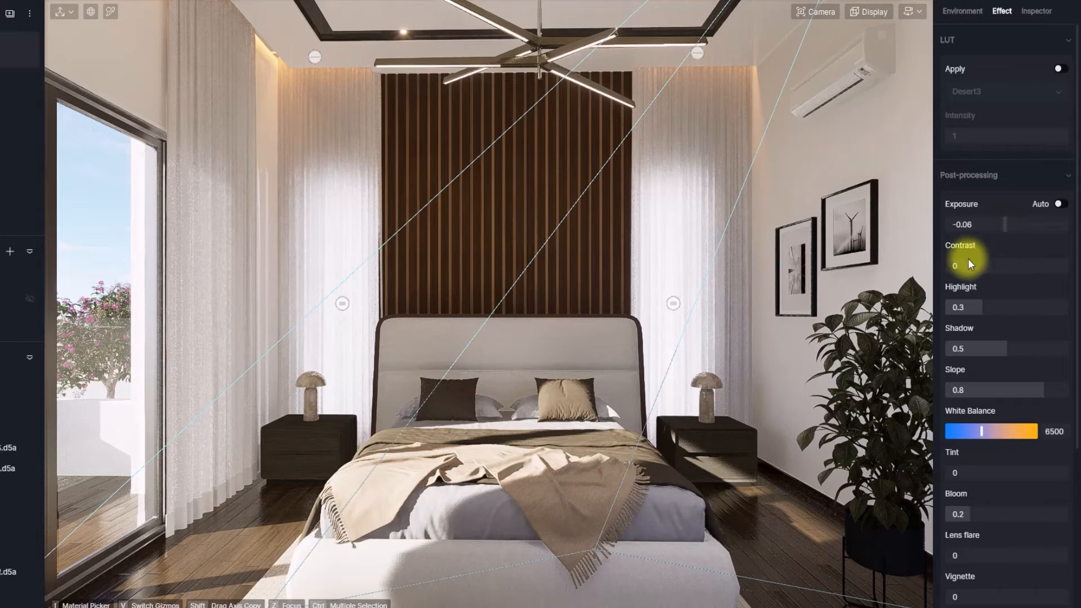
{"action": "left_click_drag", "start_coordinate": [962, 266], "coordinate": [1008, 268]}
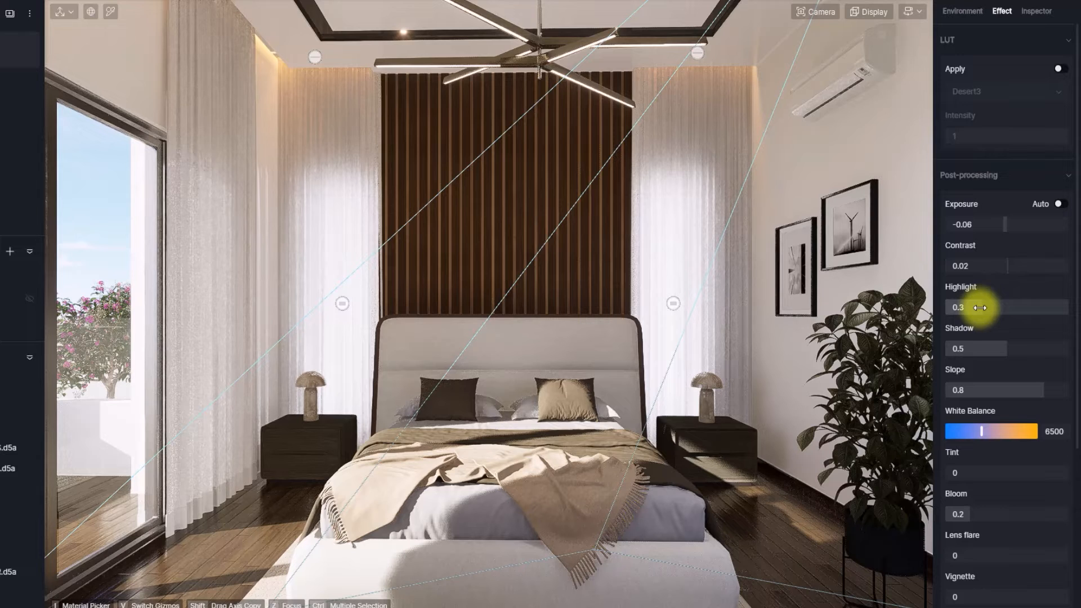
{"action": "left_click_drag", "start_coordinate": [979, 308], "coordinate": [983, 308]}
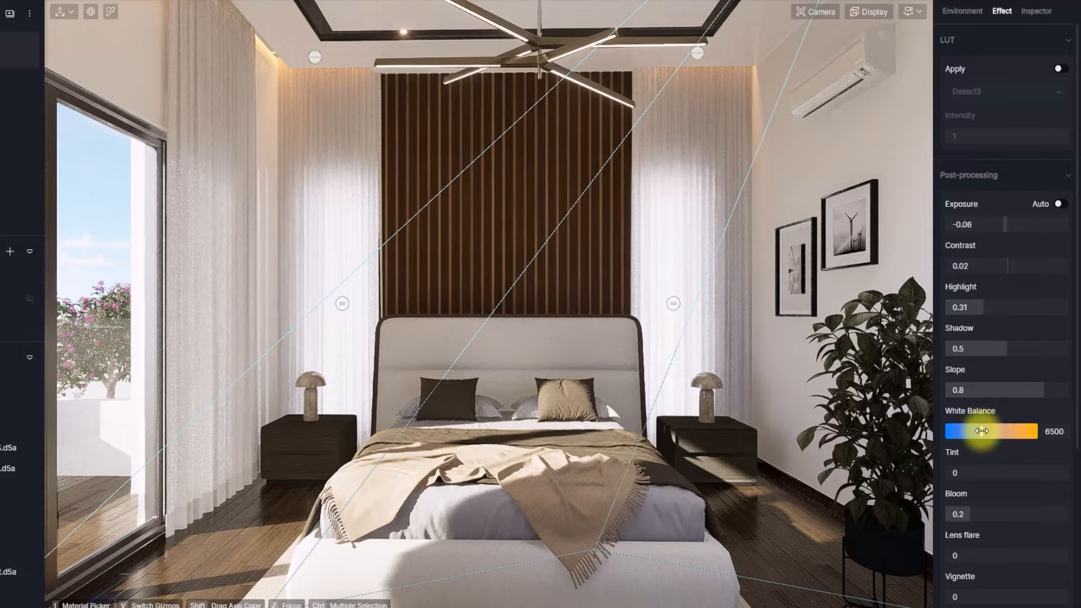
Step: Set the post-processing white balance to 5774, tint to 0.06 and bloom to 0.22, and add a slight vignette
{"action": "left_click_drag", "start_coordinate": [981, 431], "coordinate": [974, 431]}
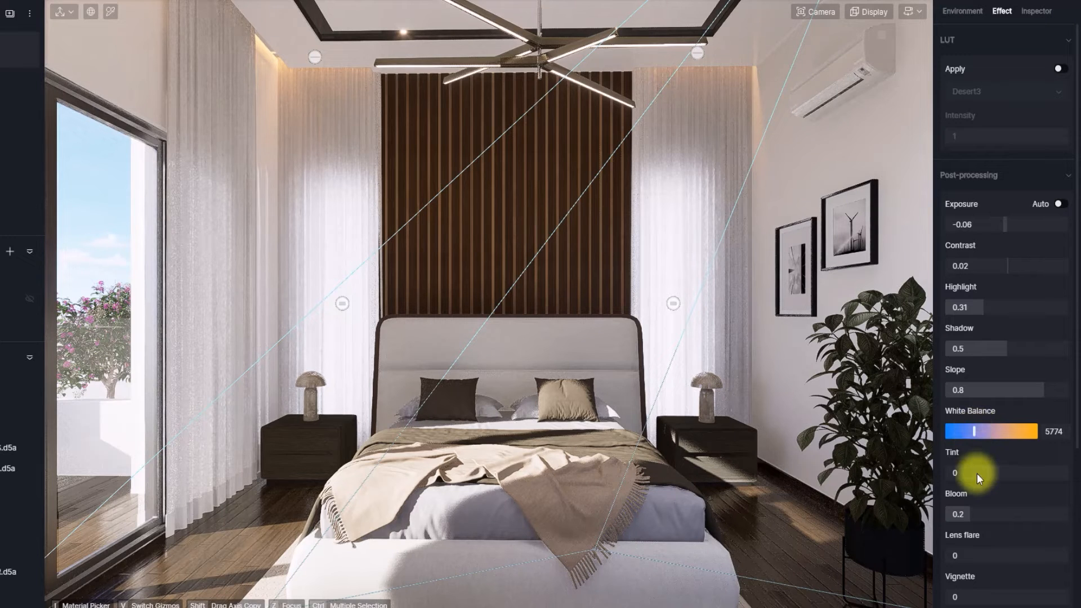
{"action": "left_click_drag", "start_coordinate": [960, 473], "coordinate": [1008, 475]}
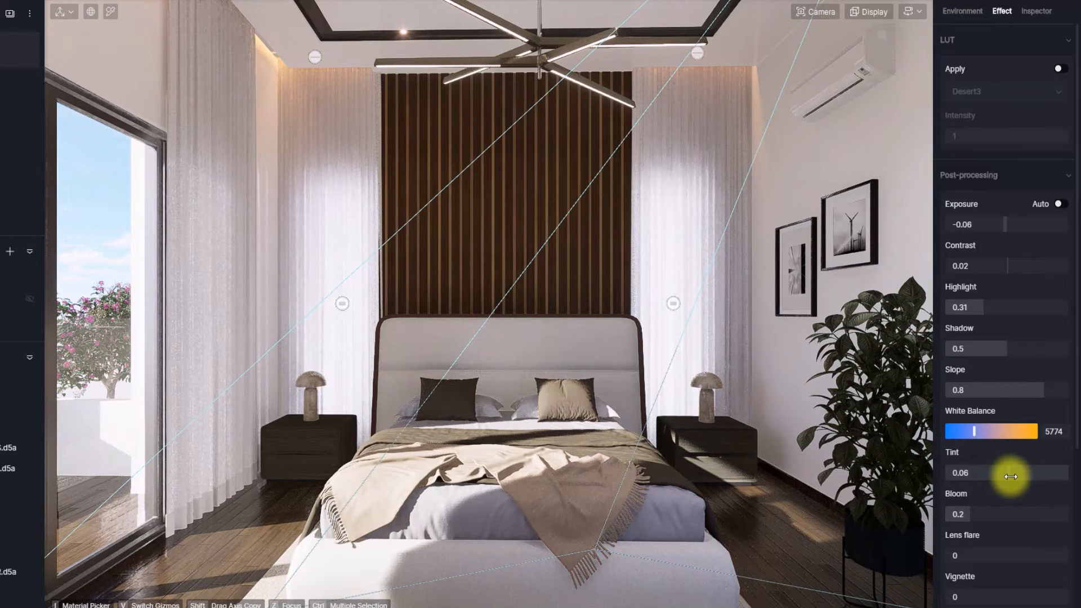
{"action": "scroll", "coordinate": [1009, 476], "scroll_direction": "down", "scroll_amount": 1}
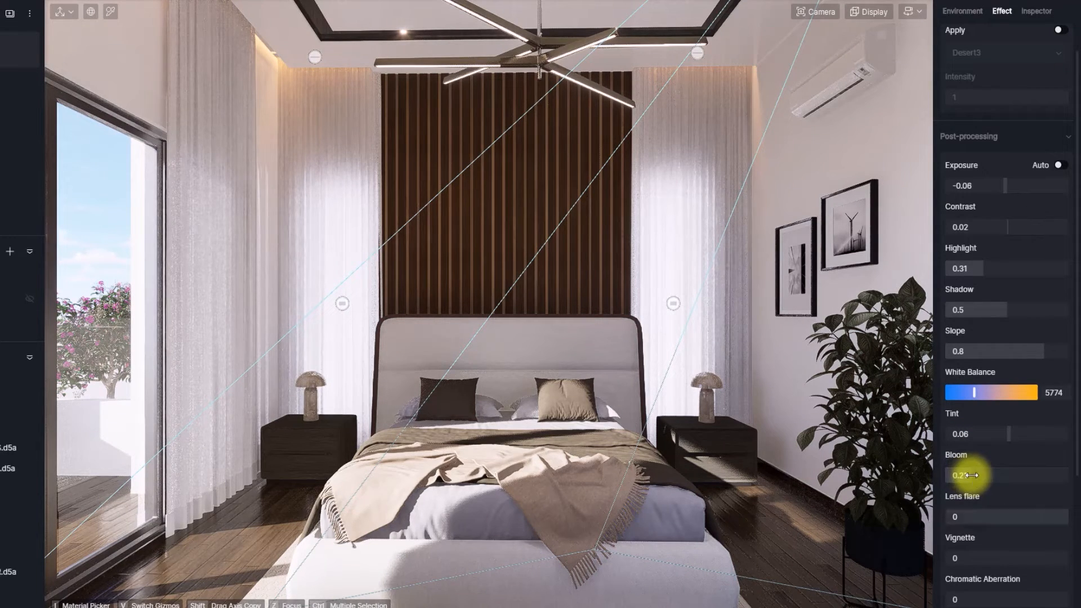
{"action": "mouse_move", "coordinate": [971, 475]}
{"action": "left_mouse_down"}
{"action": "mouse_move", "coordinate": [962, 473]}
{"action": "mouse_move", "coordinate": [972, 473]}
{"action": "left_mouse_up"}
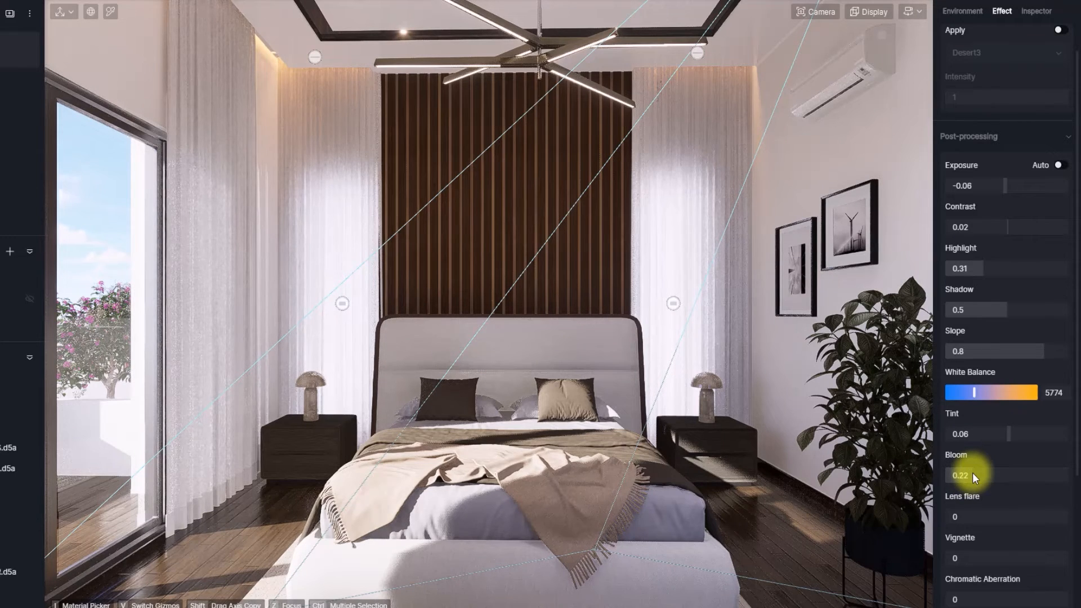
{"action": "left_click_drag", "start_coordinate": [956, 557], "coordinate": [962, 559]}
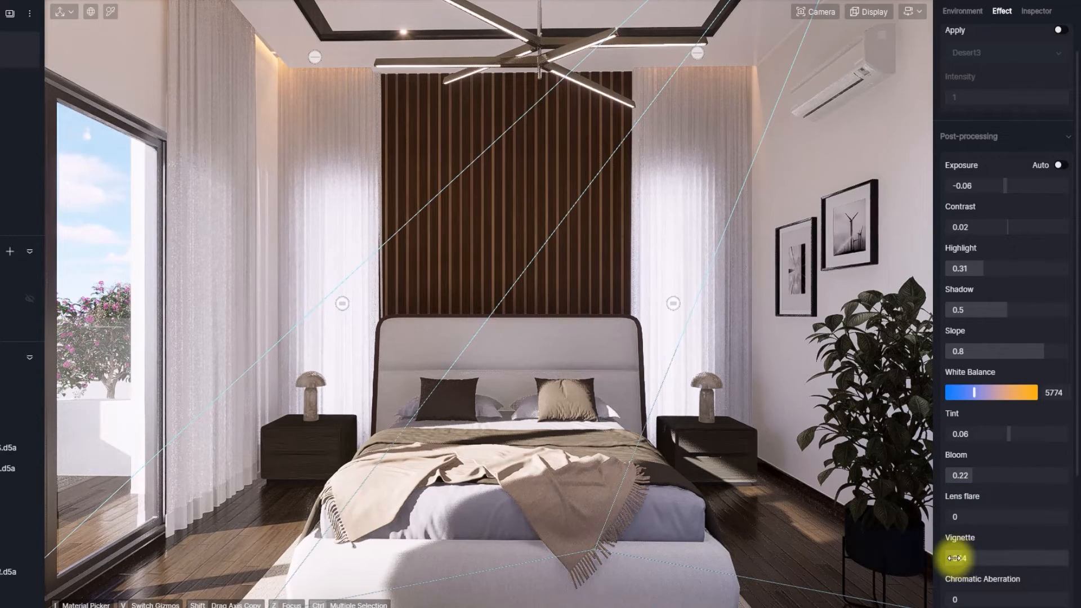
Step: Set the post-processing saturation to 0.02 and update Scene 1 with the current settings
{"action": "scroll", "coordinate": [955, 560], "scroll_direction": "down", "scroll_amount": 2}
{"action": "left_click_drag", "start_coordinate": [955, 560], "coordinate": [1008, 568]}
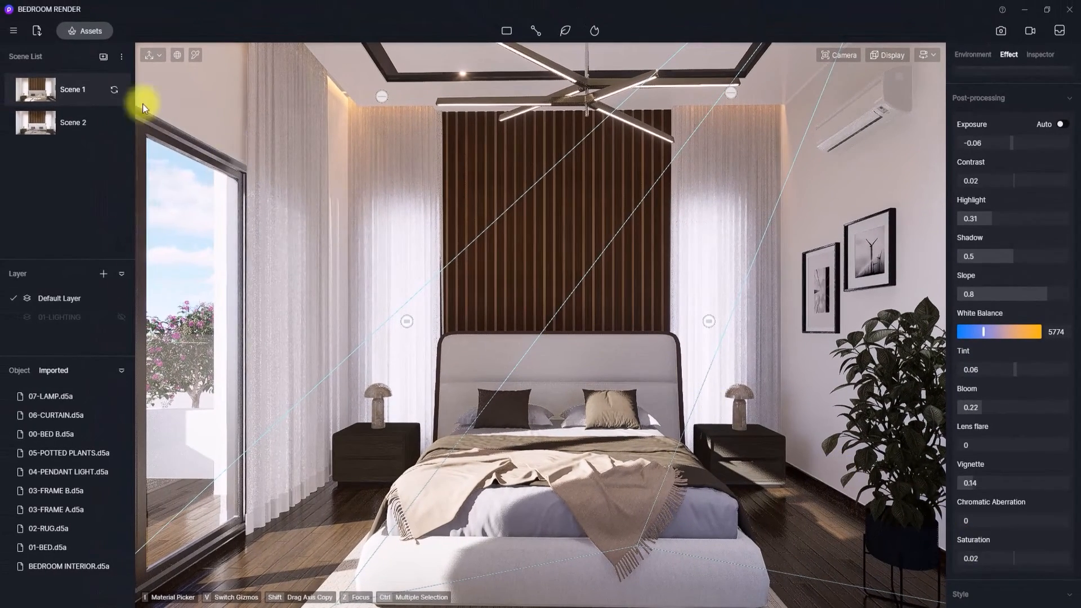
{"action": "left_click", "coordinate": [115, 90]}
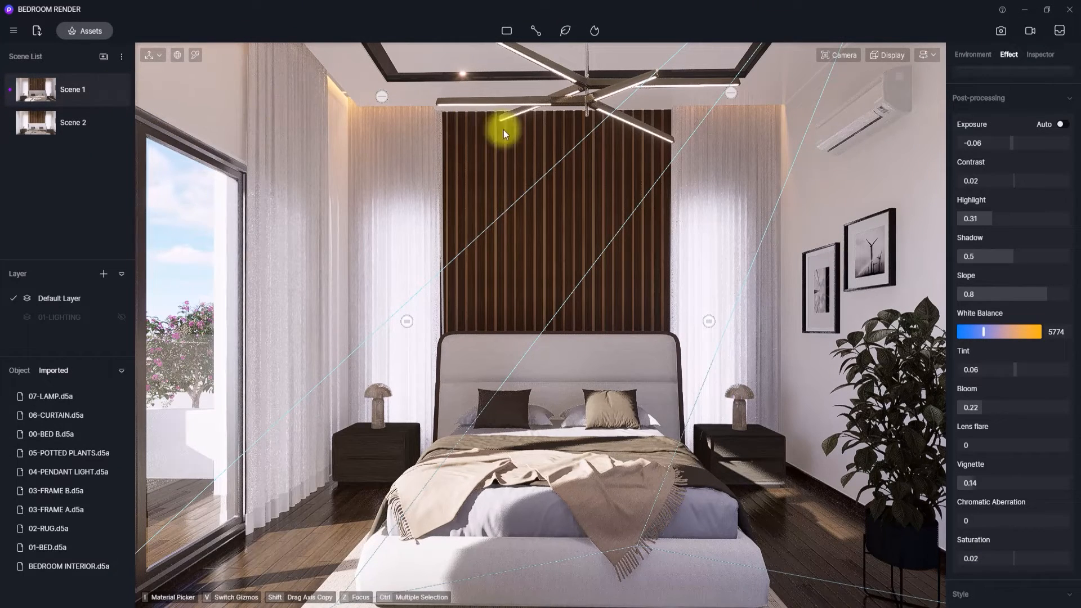
Step: Open the still-image render settings for Scene 1 and set the custom output size to 3500 by 2333
{"action": "left_click", "coordinate": [729, 153]}
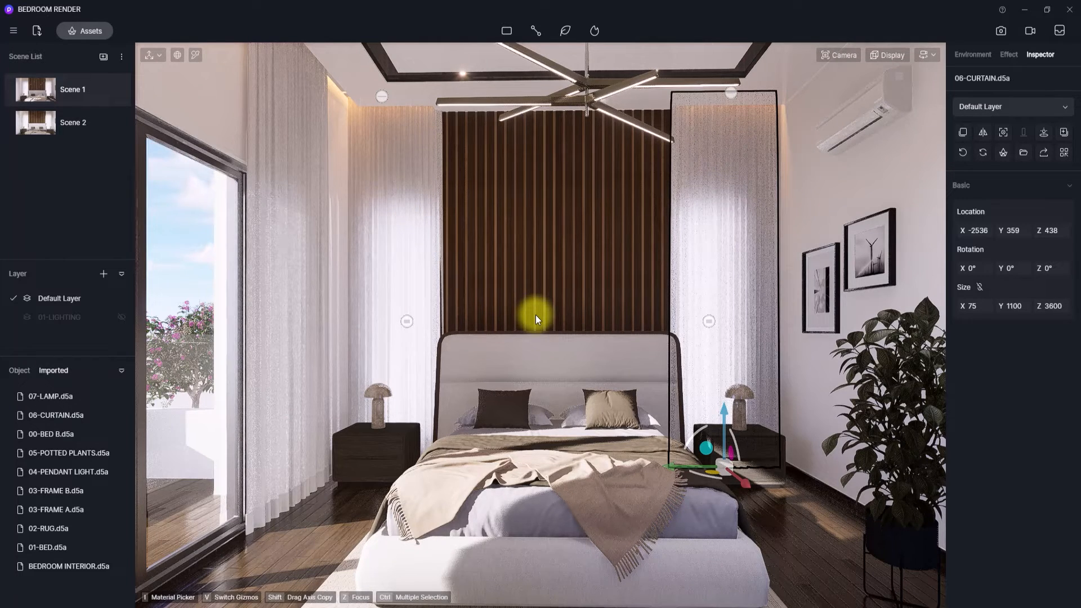
{"action": "left_click", "coordinate": [1000, 33]}
{"action": "left_click", "coordinate": [1001, 33]}
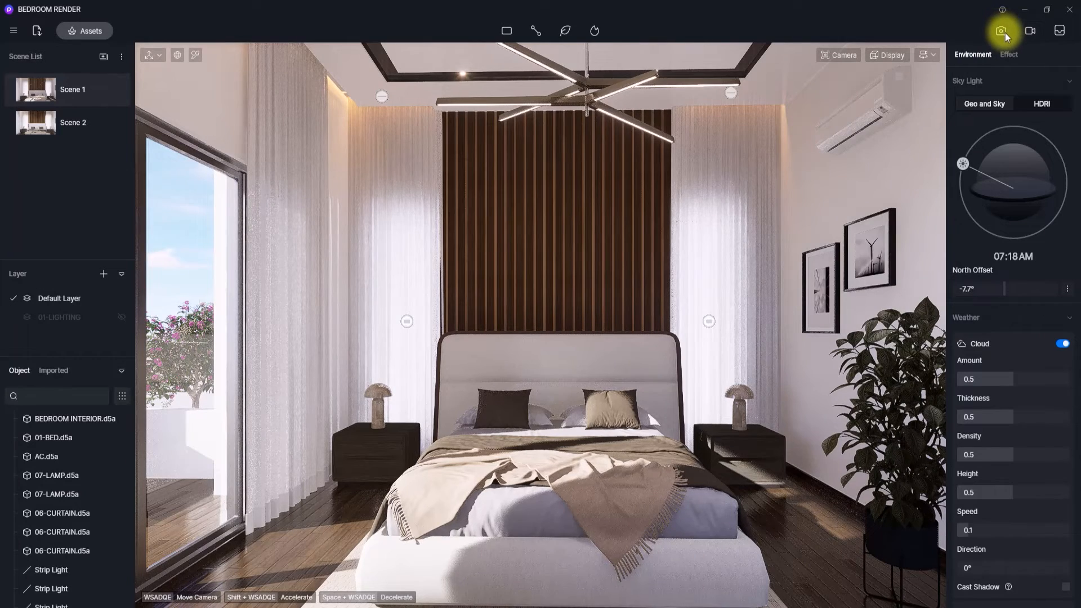
{"action": "left_click", "coordinate": [1002, 31]}
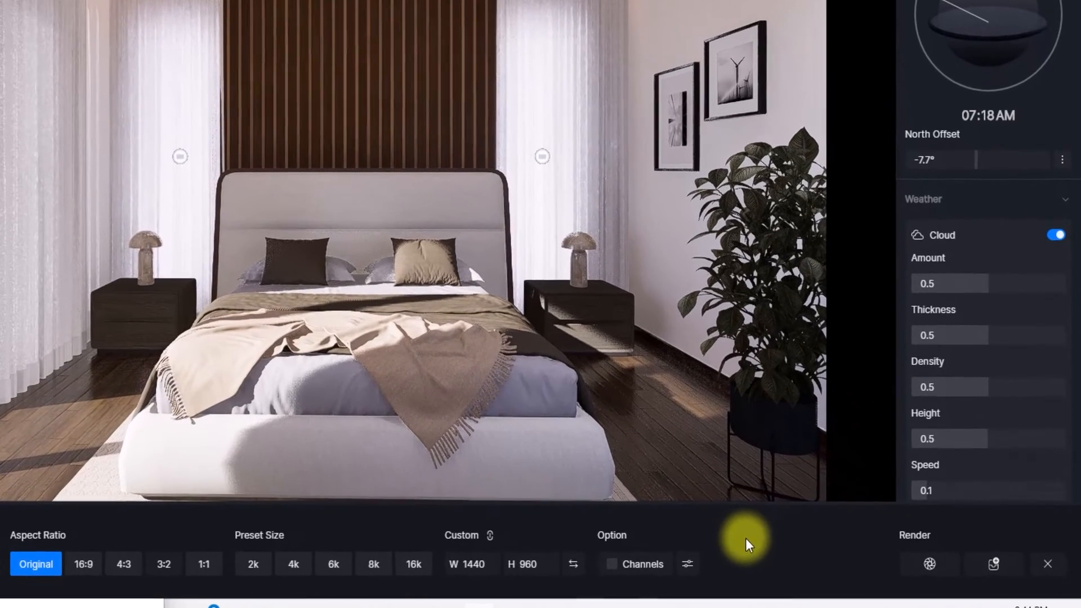
{"action": "left_click", "coordinate": [477, 565]}
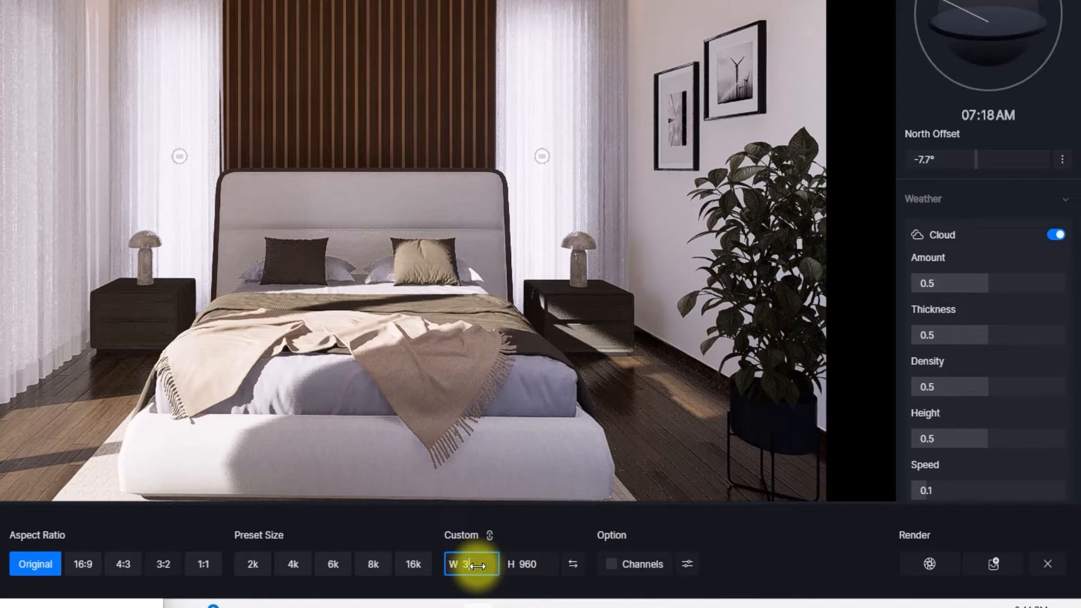
{"action": "left_click", "coordinate": [753, 573]}
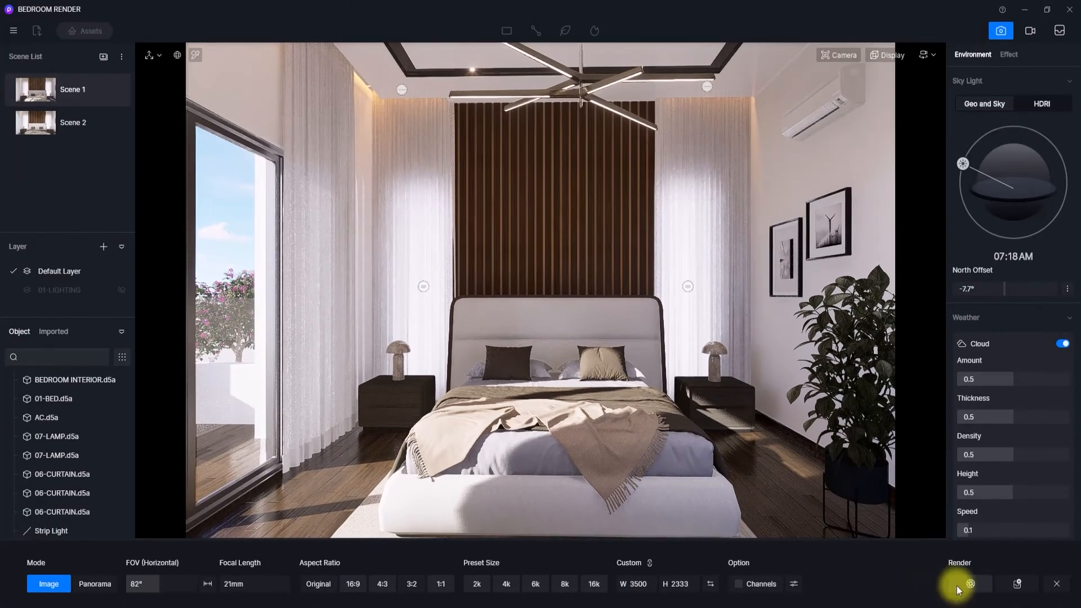
Step: Render Scene 1 and save it as the PNG "BEDROOM RENDER 1" in 00-INTERIOR RENDER FULL COURSE's 04-RENDERS folder
{"action": "left_click", "coordinate": [969, 585]}
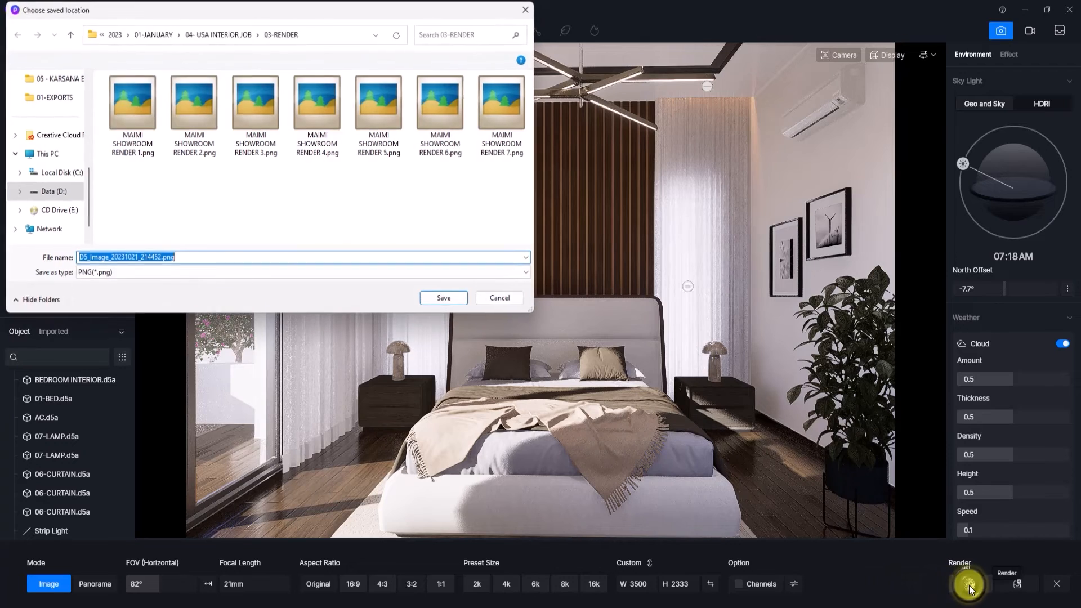
{"action": "left_click", "coordinate": [56, 192]}
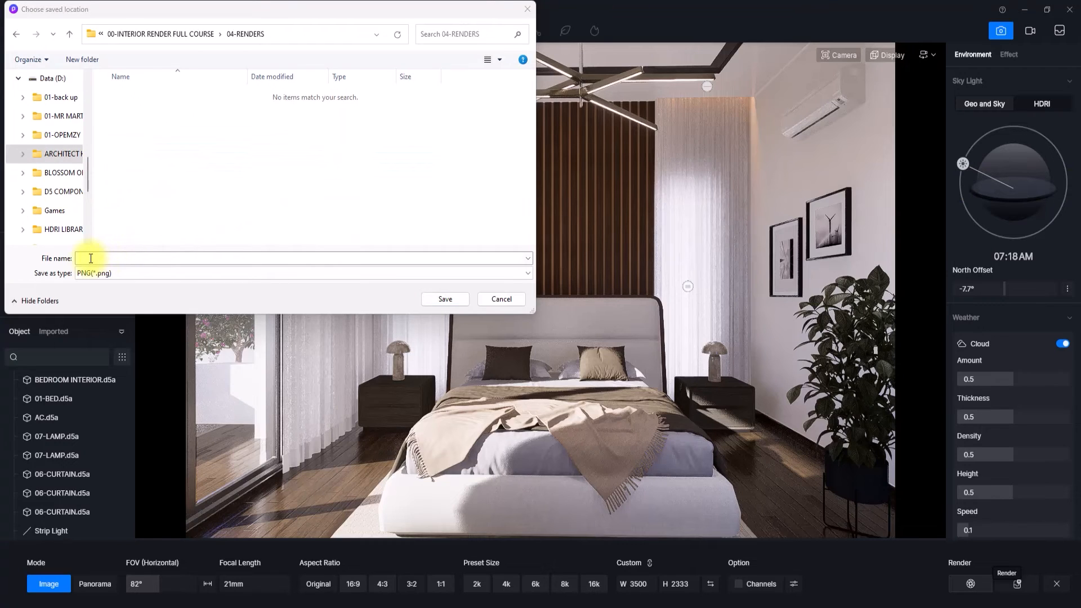
{"action": "left_click", "coordinate": [218, 260]}
{"action": "type", "text": "BEDROOM RENDER 1"}
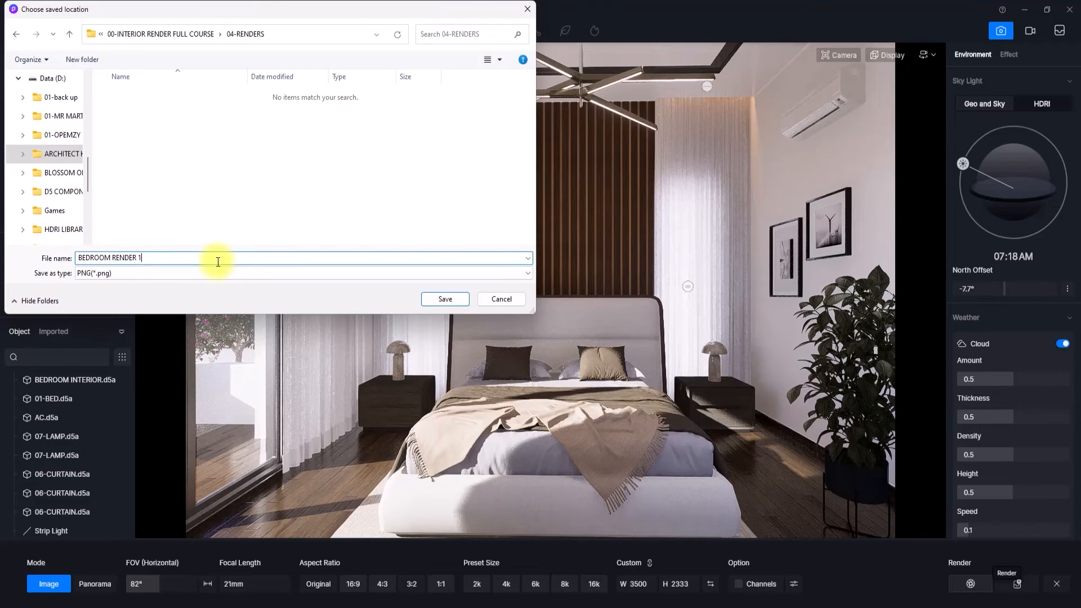
{"action": "left_click", "coordinate": [453, 299]}
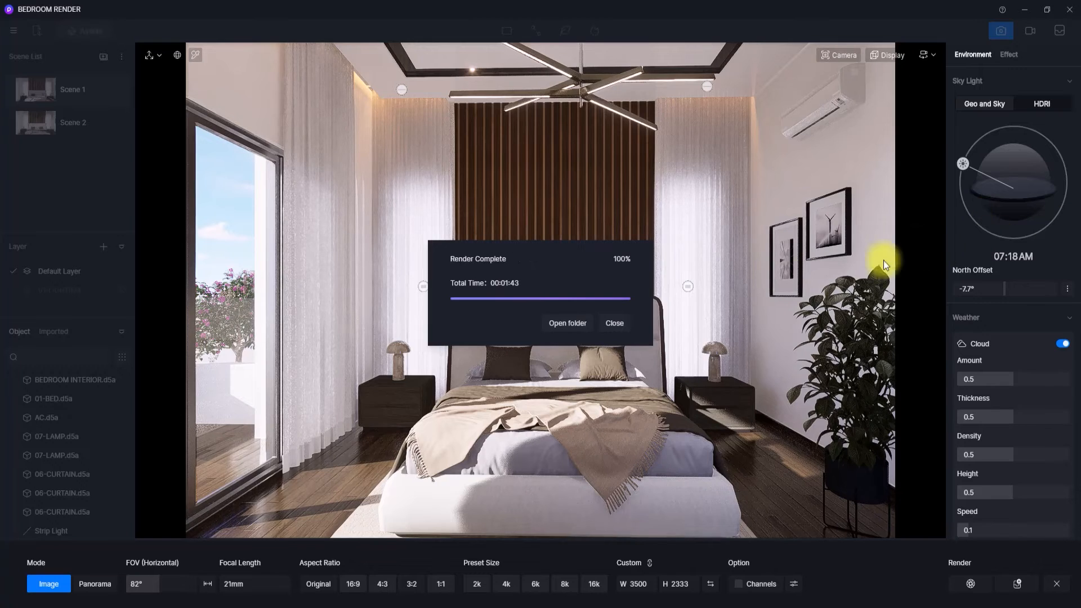
Step: View the finished BEDROOM RENDER 1.png from its output folder, then close the image and the render report
{"action": "left_click", "coordinate": [572, 323]}
{"action": "left_click", "coordinate": [211, 195]}
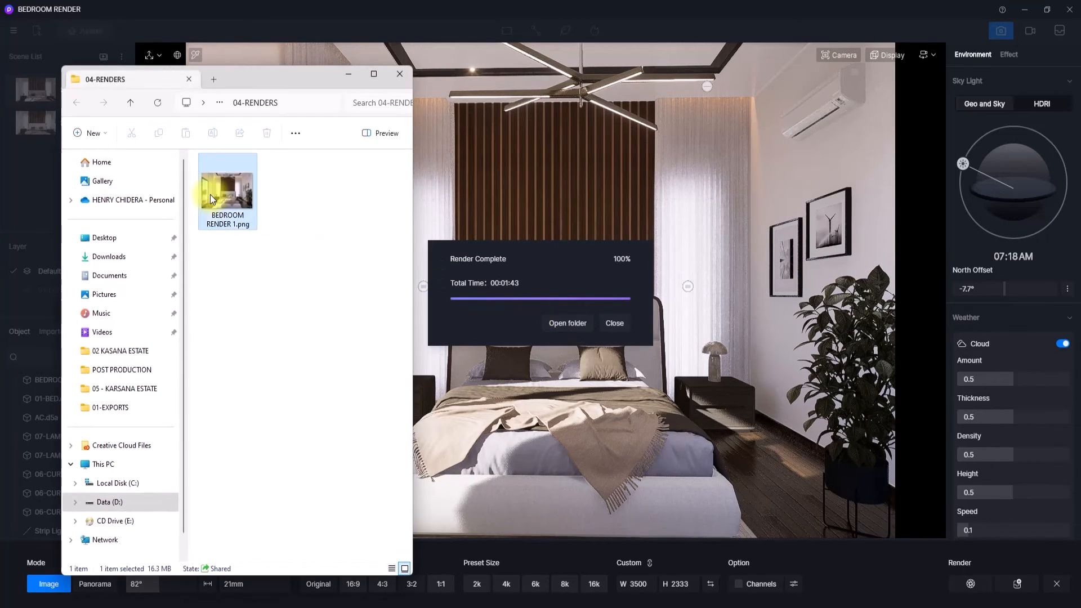
{"action": "double_click", "coordinate": [211, 194]}
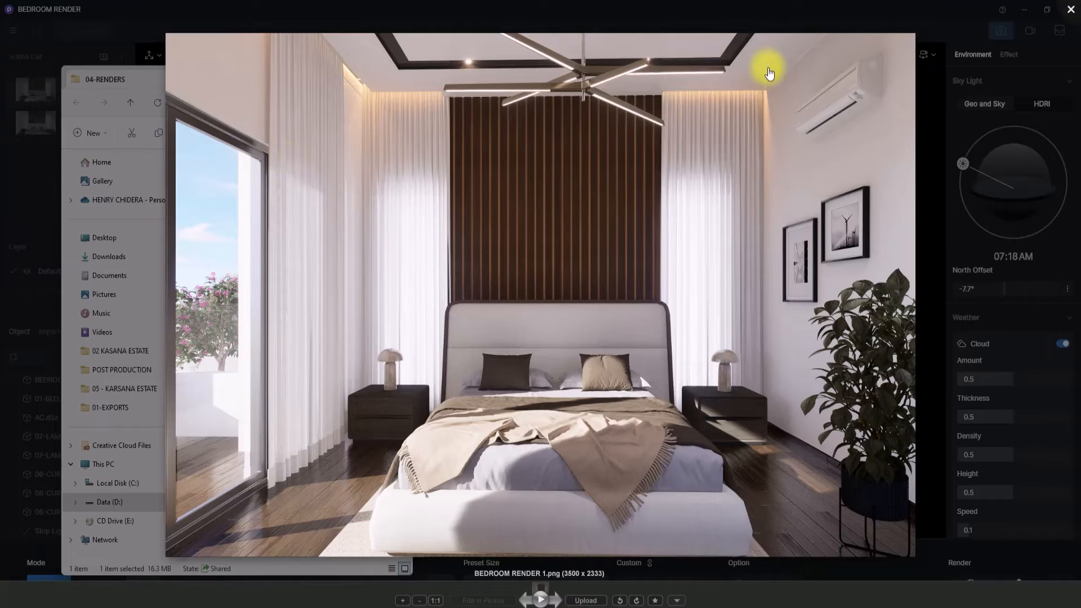
{"action": "left_click", "coordinate": [1071, 10]}
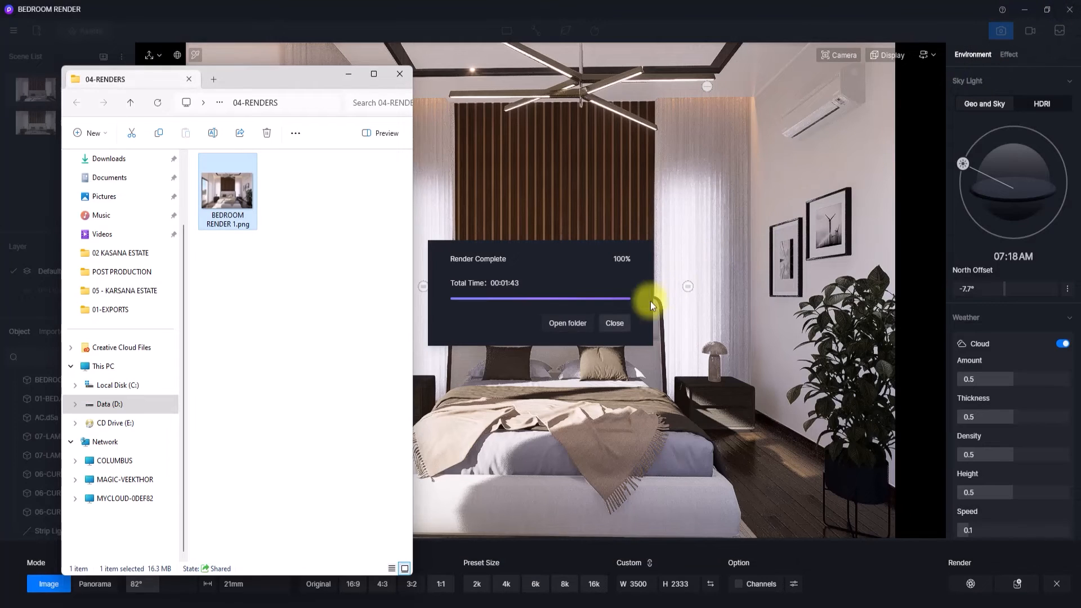
{"action": "left_click", "coordinate": [615, 323]}
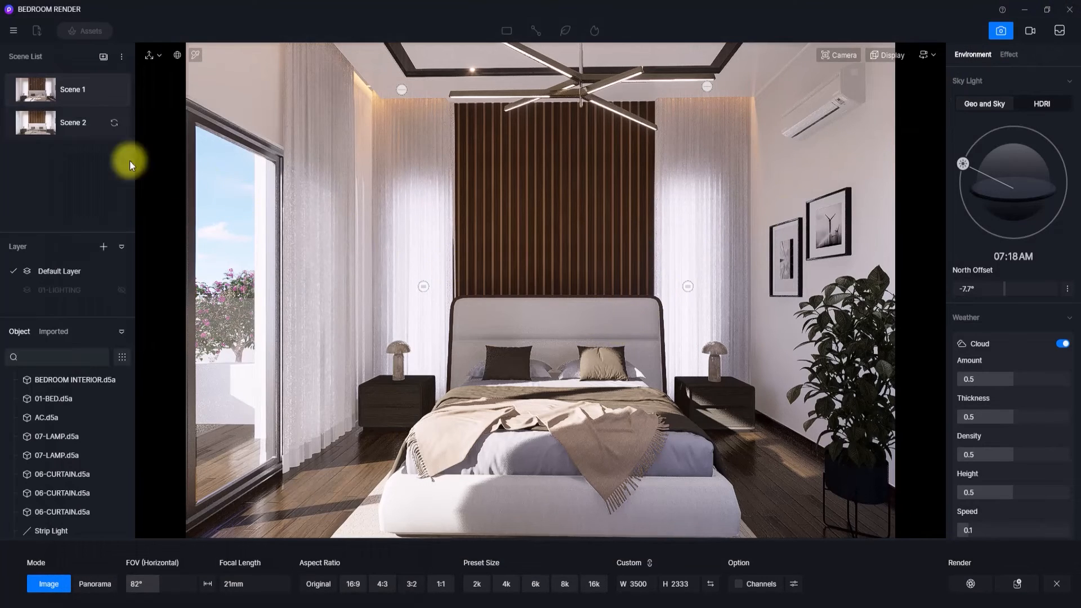
Step: Switch to Scene 2, set its post-processing exposure to -0.07 and rotate the HDR sky to 171.7°
{"action": "left_click", "coordinate": [35, 131]}
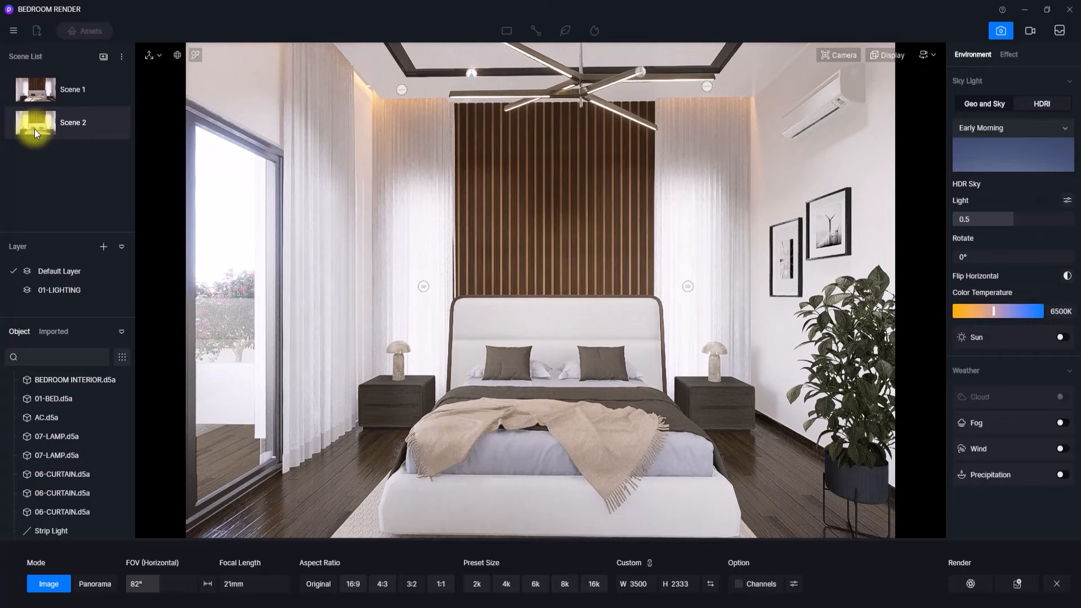
{"action": "left_click", "coordinate": [1009, 54]}
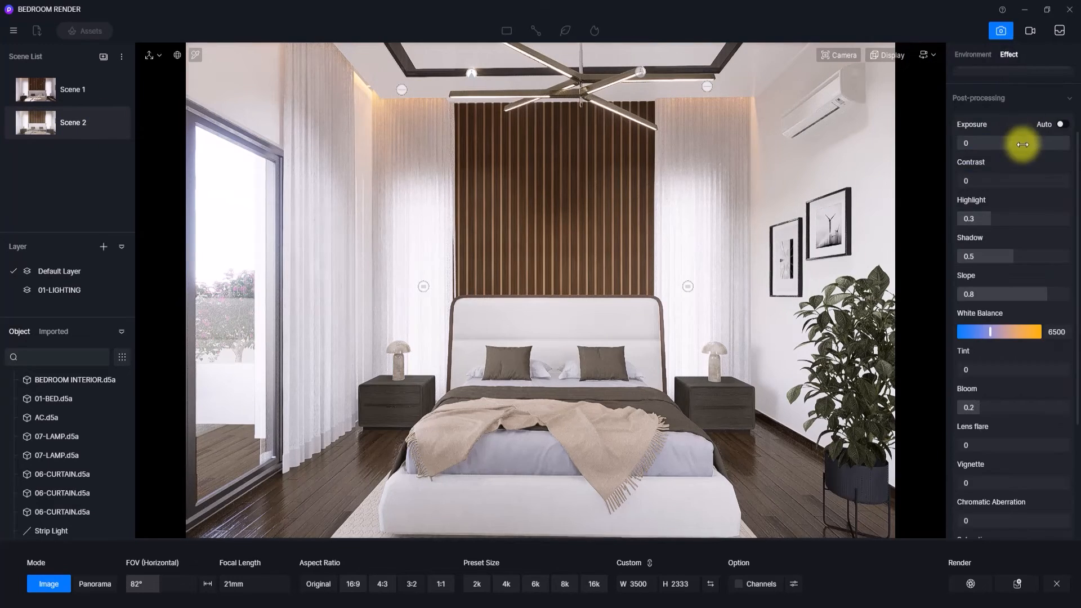
{"action": "left_click_drag", "start_coordinate": [1022, 142], "coordinate": [1009, 148]}
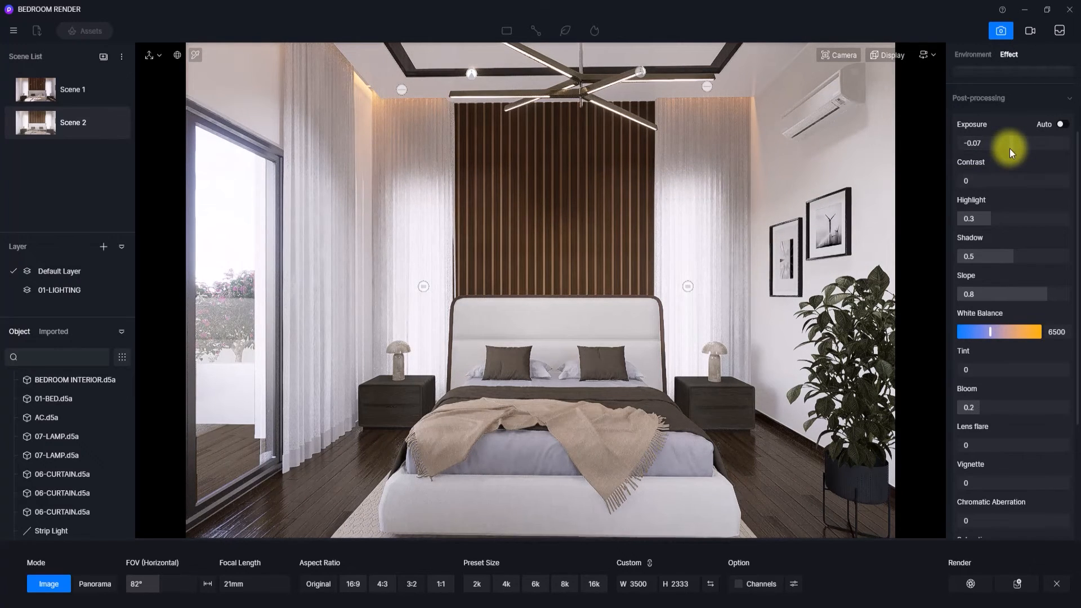
{"action": "left_click", "coordinate": [973, 54]}
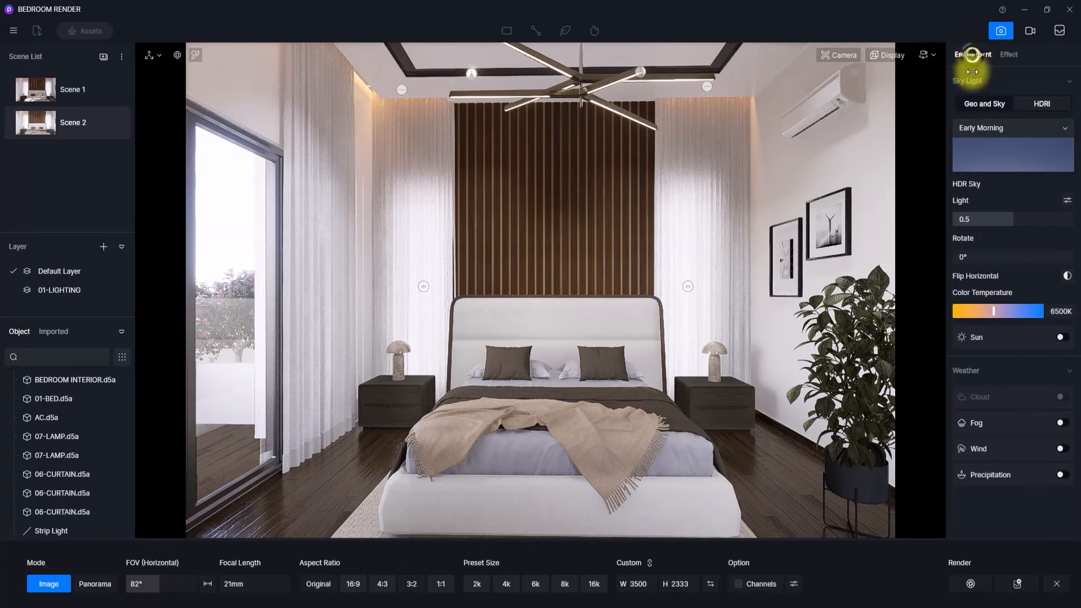
{"action": "left_click_drag", "start_coordinate": [967, 260], "coordinate": [1010, 263]}
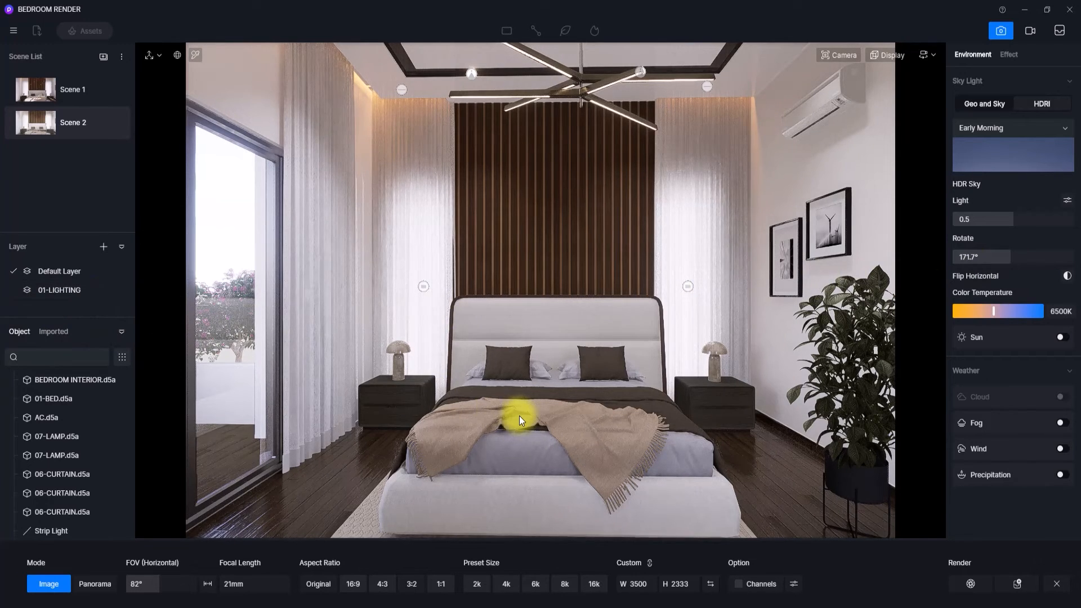
Step: Set Scene 2's contrast to 0.04, highlight to 0.24, white balance to 5959, tint to 0.05 and bloom to 0.28
{"action": "left_click", "coordinate": [1014, 54]}
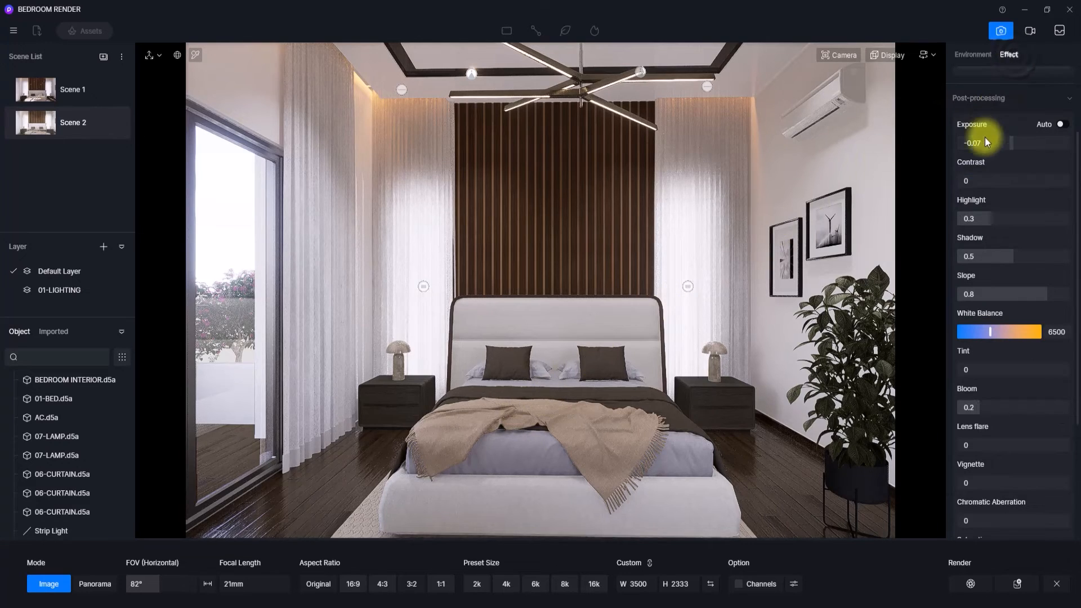
{"action": "left_click_drag", "start_coordinate": [970, 179], "coordinate": [1014, 181]}
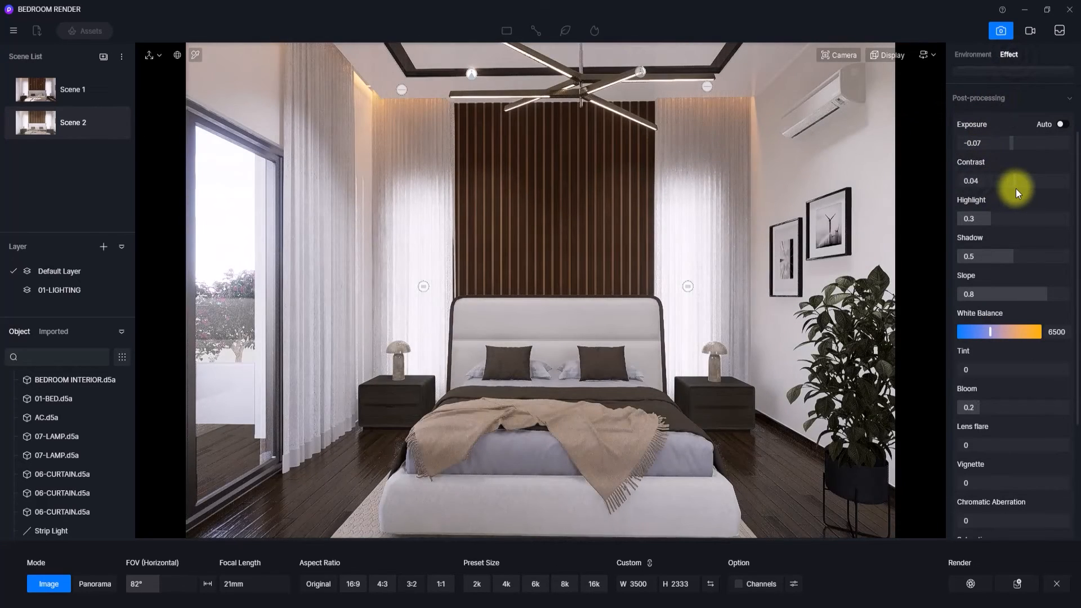
{"action": "left_click_drag", "start_coordinate": [991, 218], "coordinate": [984, 217]}
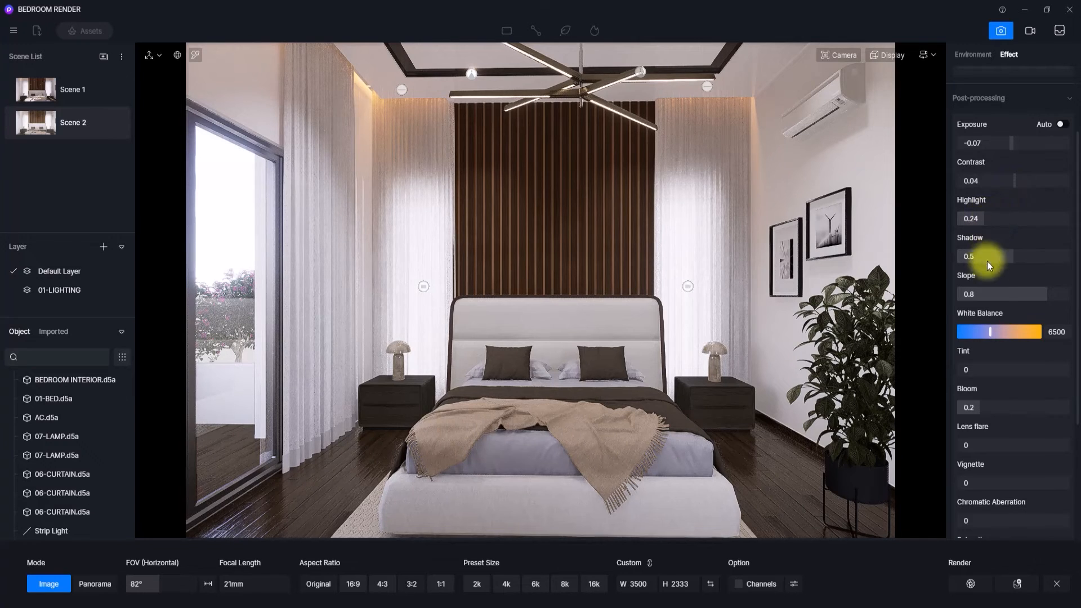
{"action": "left_click_drag", "start_coordinate": [989, 332], "coordinate": [985, 330]}
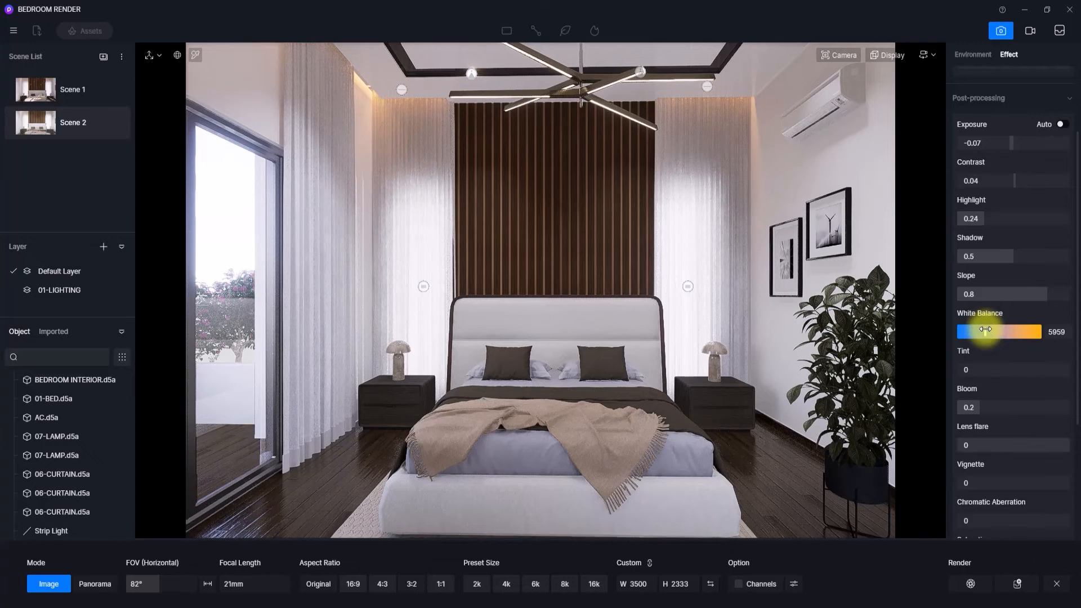
{"action": "left_click_drag", "start_coordinate": [964, 369], "coordinate": [1013, 374]}
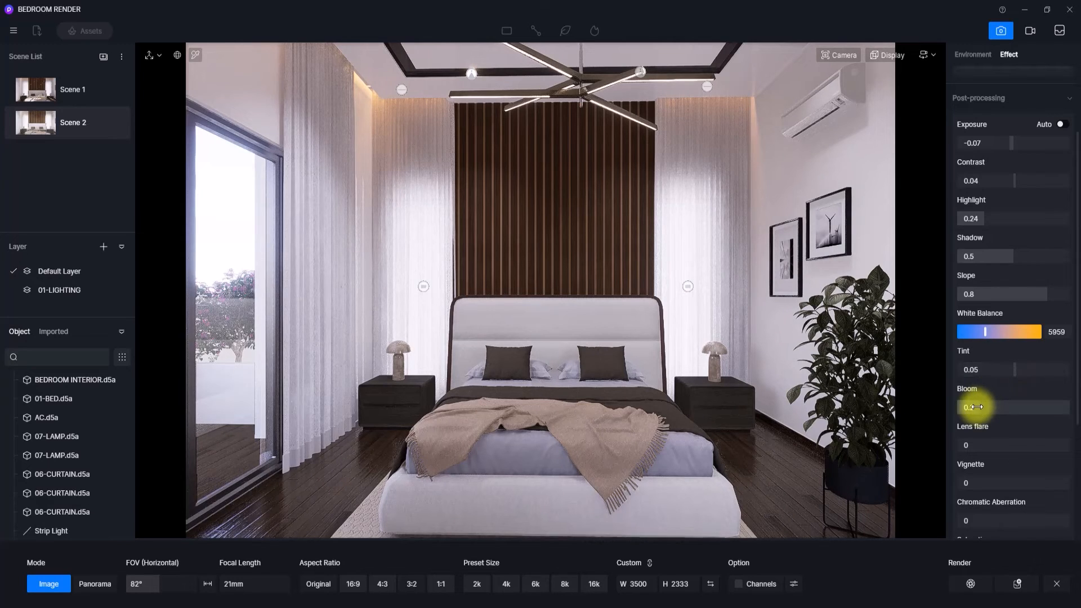
{"action": "left_click_drag", "start_coordinate": [979, 408], "coordinate": [989, 407]}
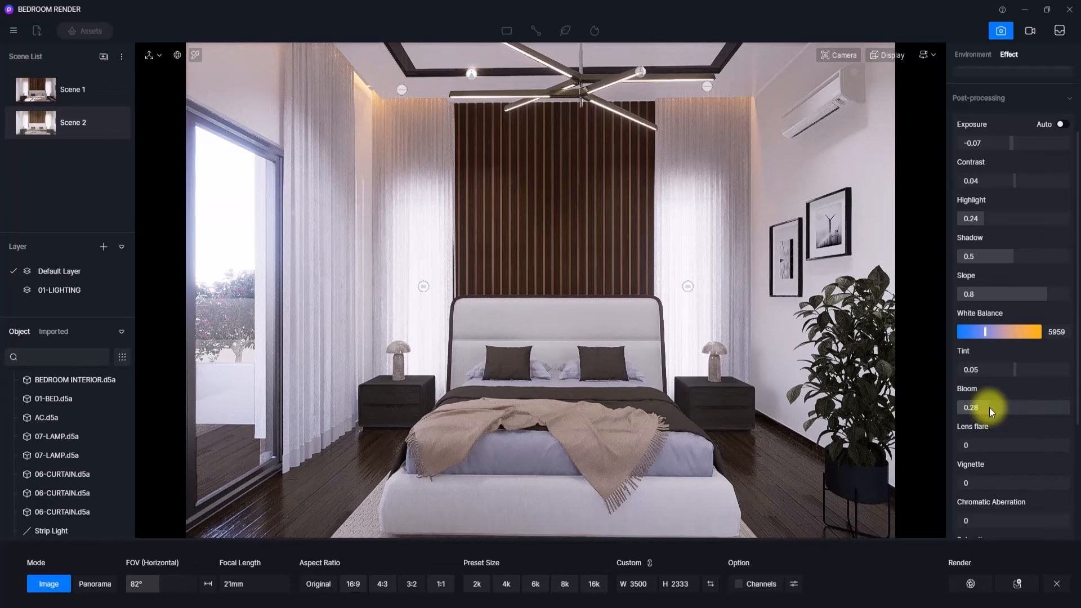
Step: Set the lens flare to 0.04 and saturation to 0.05, and update Scene 2 with the new effects
{"action": "scroll", "coordinate": [988, 408], "scroll_direction": "down", "scroll_amount": 3}
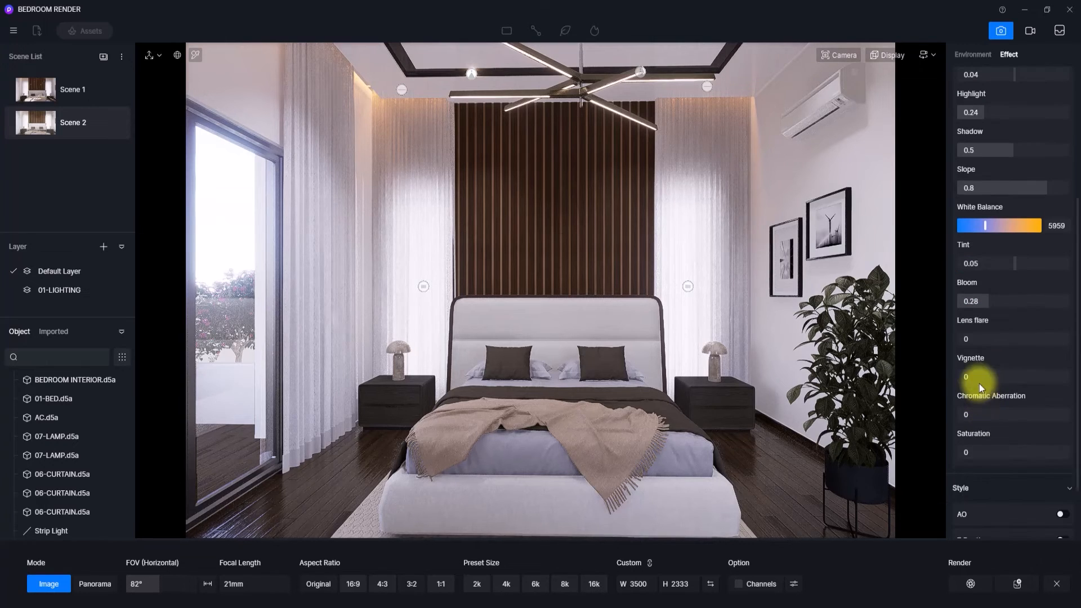
{"action": "mouse_move", "coordinate": [962, 342]}
{"action": "left_mouse_down"}
{"action": "mouse_move", "coordinate": [968, 348]}
{"action": "mouse_move", "coordinate": [962, 338]}
{"action": "left_mouse_up"}
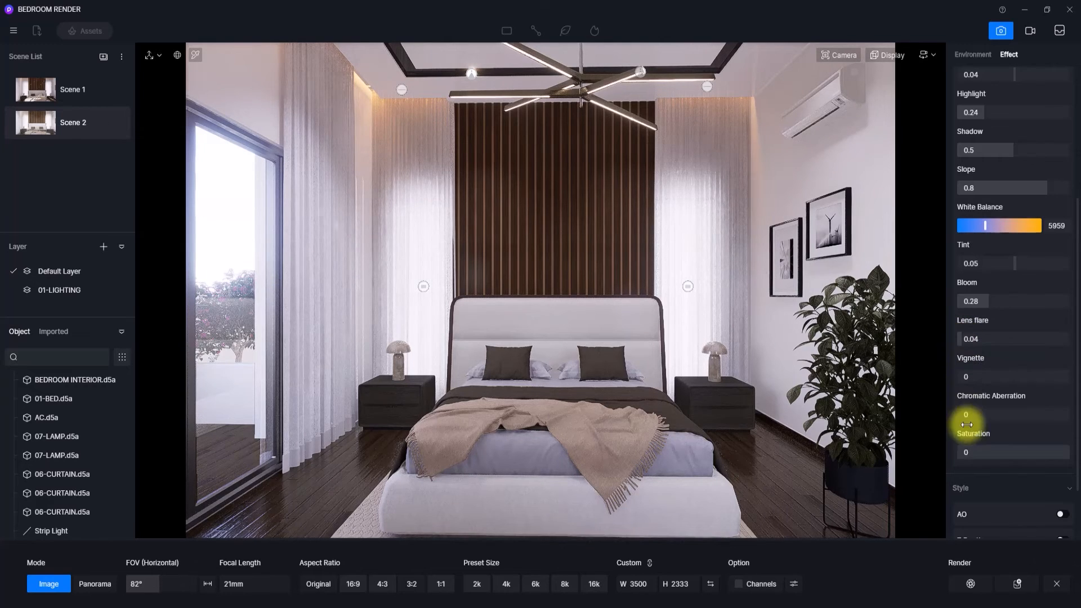
{"action": "left_click_drag", "start_coordinate": [960, 452], "coordinate": [1016, 457]}
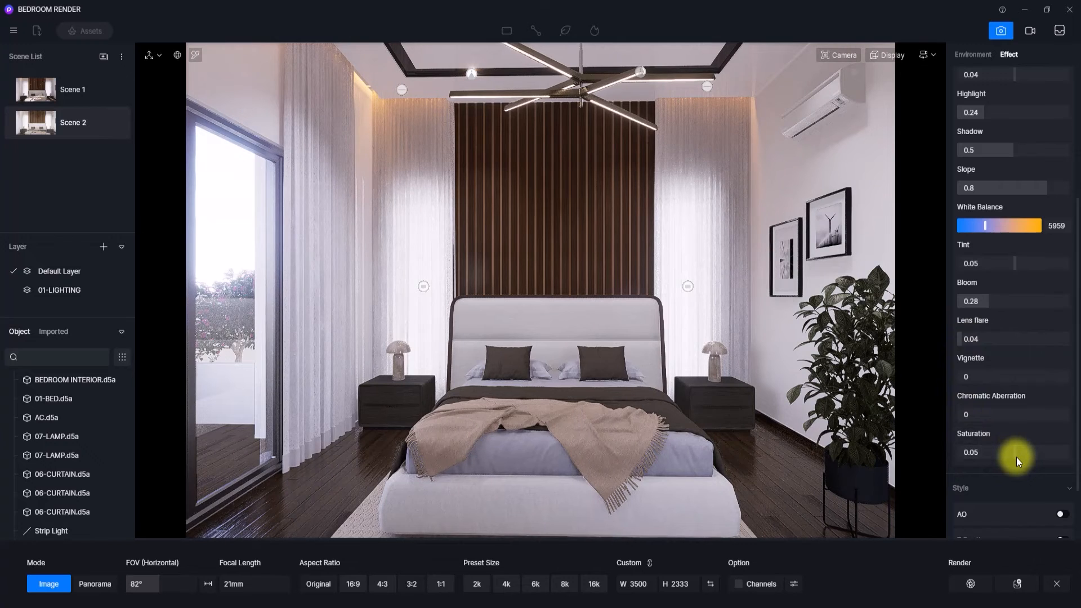
{"action": "scroll", "coordinate": [1015, 457], "scroll_direction": "down", "scroll_amount": 2}
{"action": "scroll", "coordinate": [1016, 457], "scroll_direction": "up", "scroll_amount": 6}
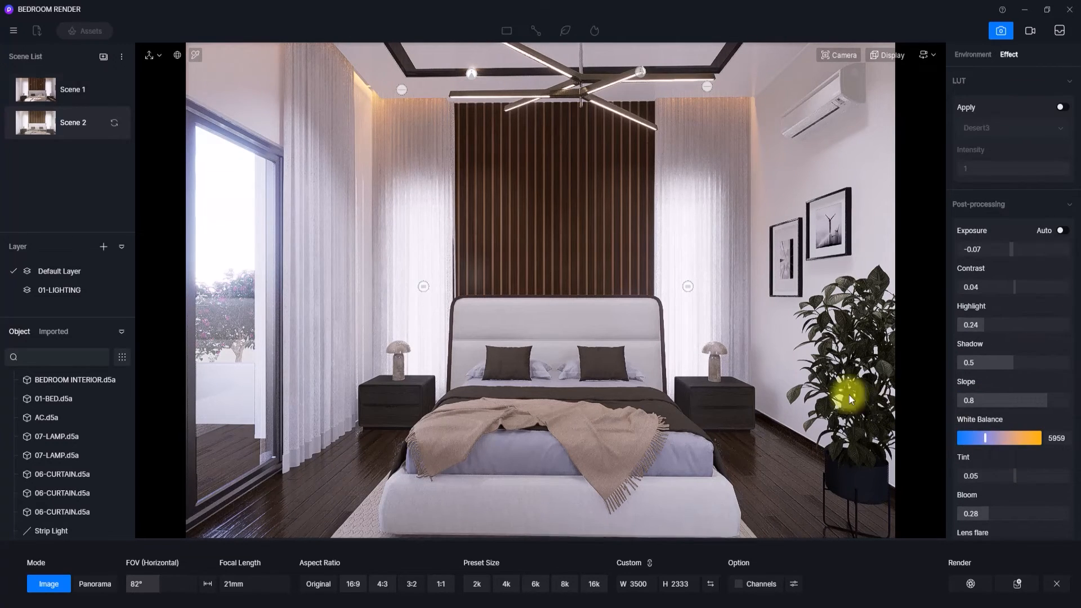
{"action": "left_click", "coordinate": [116, 121]}
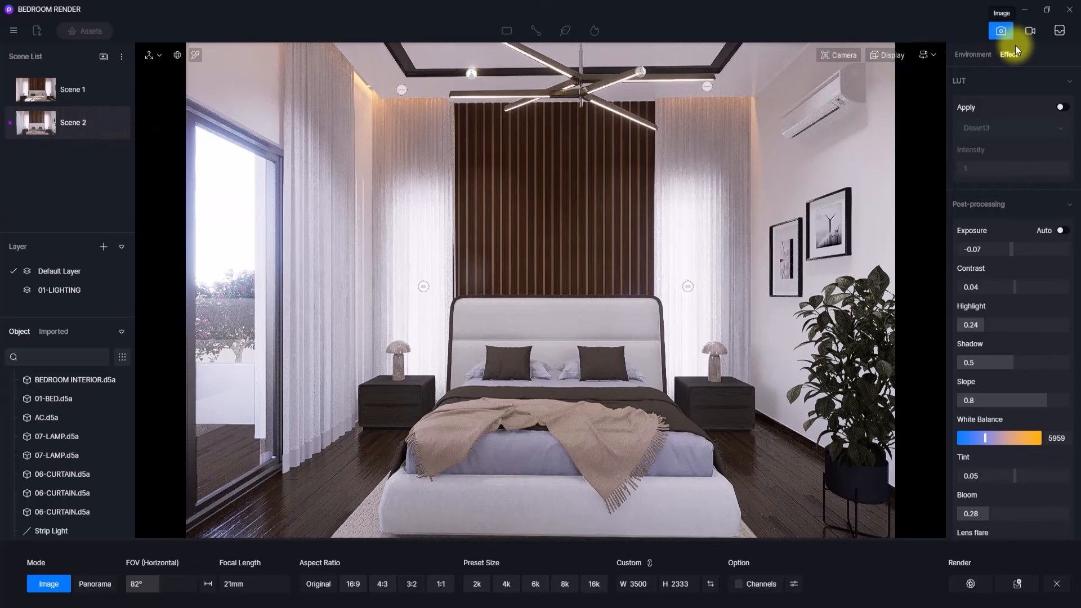
Step: Leave image render mode and copy the 01-LIGHTING spot light along the ceiling track onto the next fixture at X 86
{"action": "left_click", "coordinate": [1002, 33]}
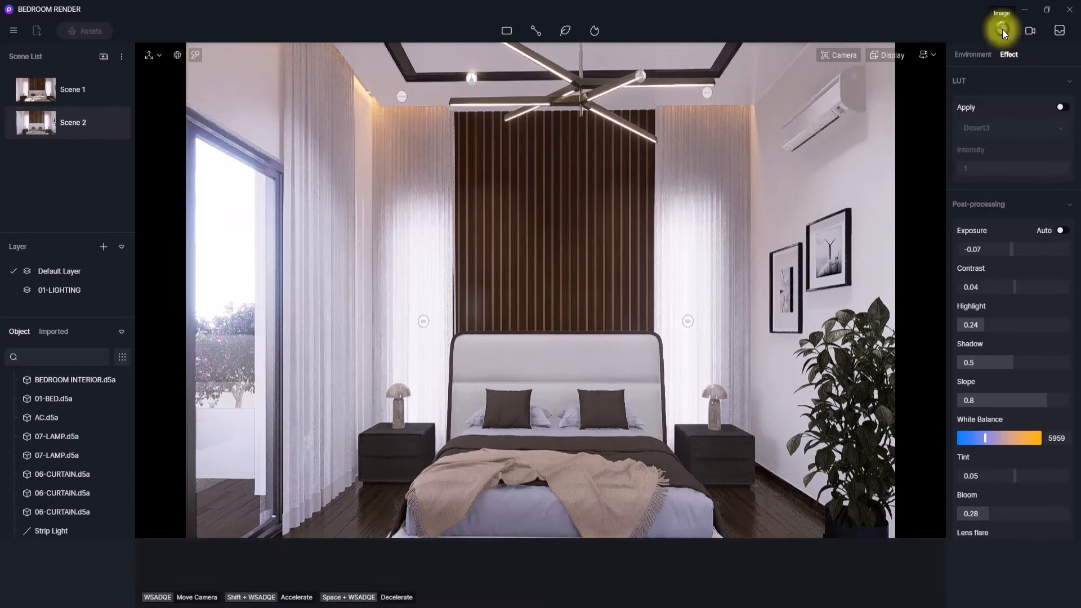
{"action": "right_click_drag", "start_coordinate": [505, 278], "coordinate": [731, 37]}
{"action": "right_click_drag", "start_coordinate": [673, 309], "coordinate": [708, 280]}
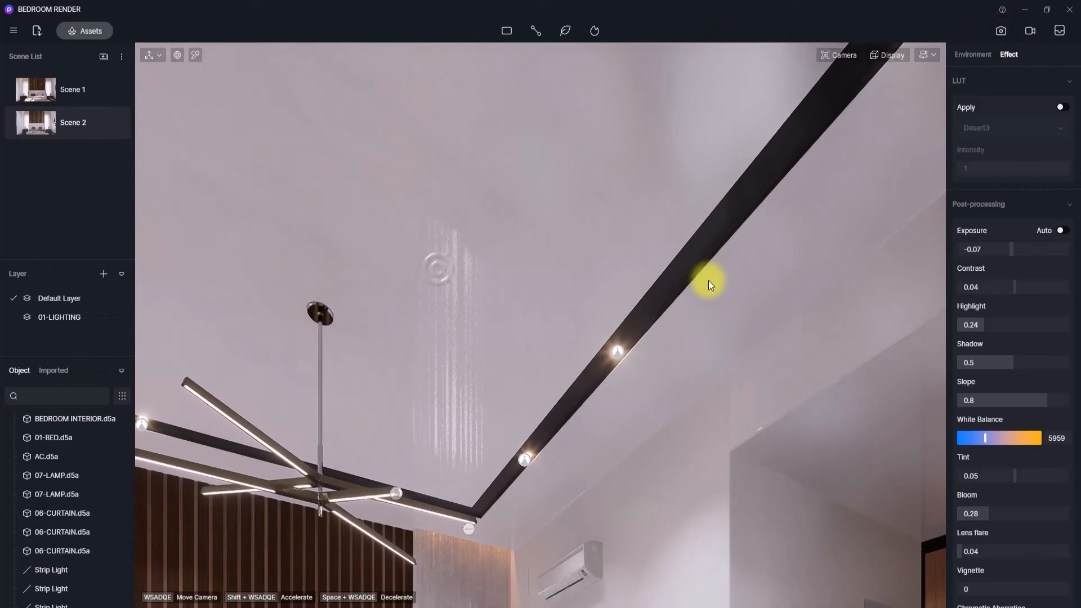
{"action": "left_click", "coordinate": [617, 351]}
{"action": "right_click_drag", "start_coordinate": [695, 369], "coordinate": [235, 343]}
{"action": "left_click", "coordinate": [407, 386]}
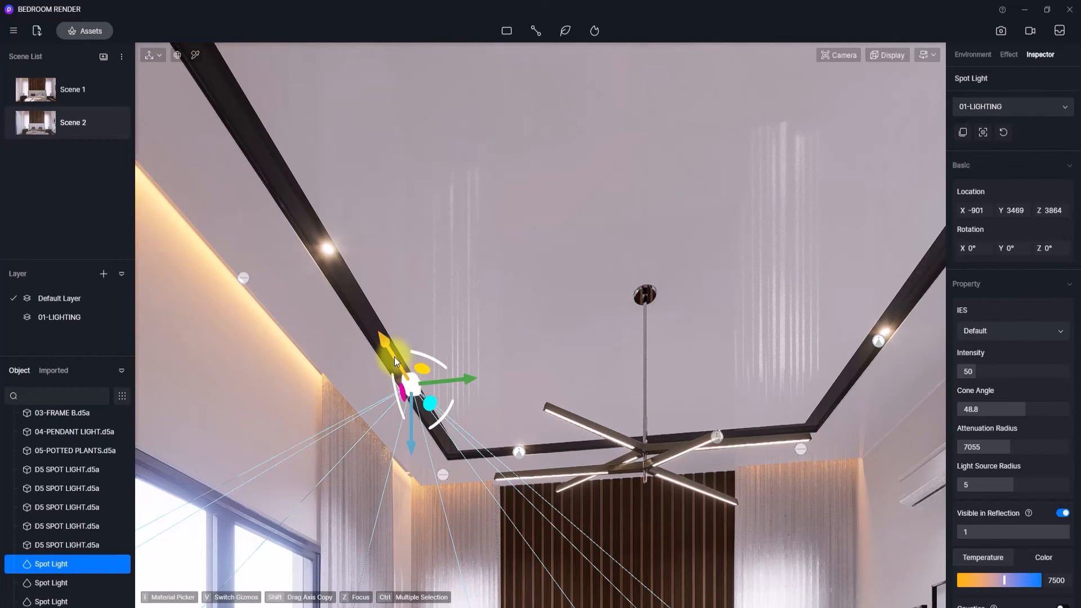
{"action": "left_click_drag", "start_coordinate": [395, 358], "coordinate": [300, 222]}
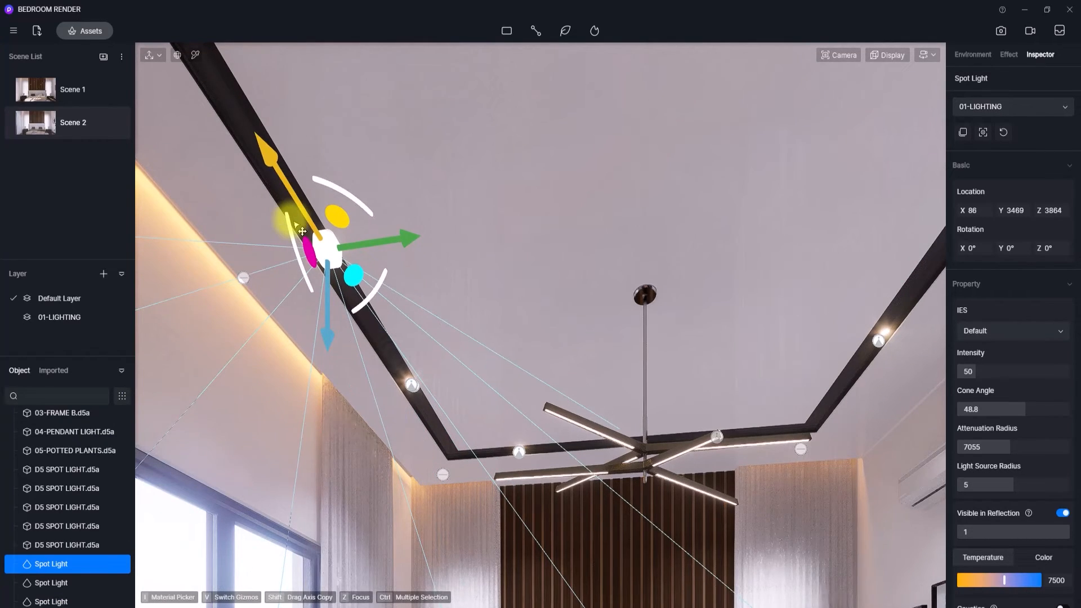
Step: Set the spot light's intensity to 73.5, copy it across to the opposite ceiling track at Y 422, and return to the Scene 2 view
{"action": "left_click", "coordinate": [32, 129]}
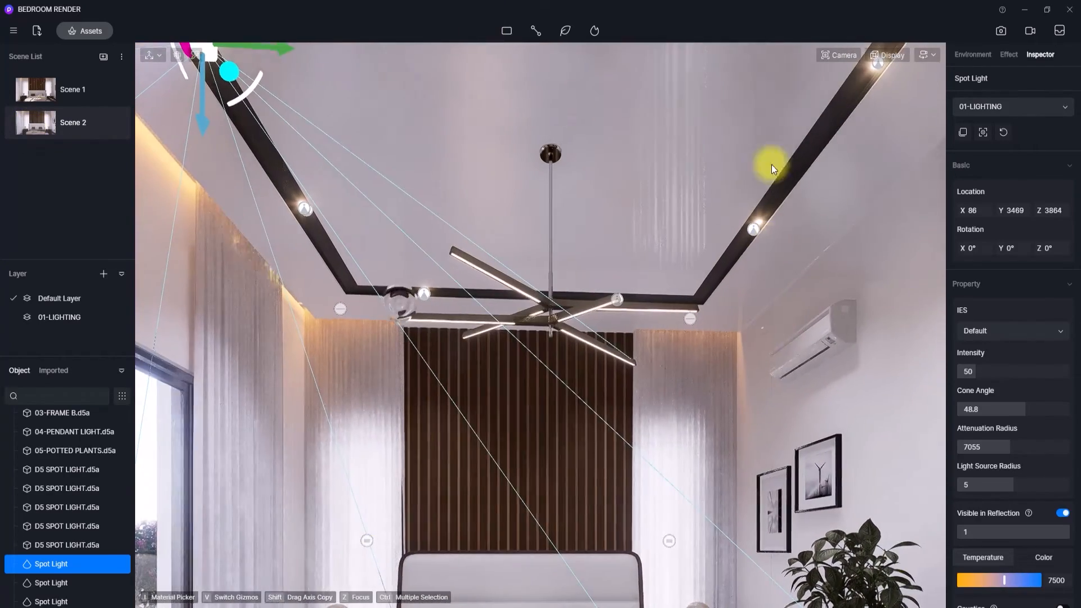
{"action": "right_click_drag", "start_coordinate": [768, 164], "coordinate": [762, 85]}
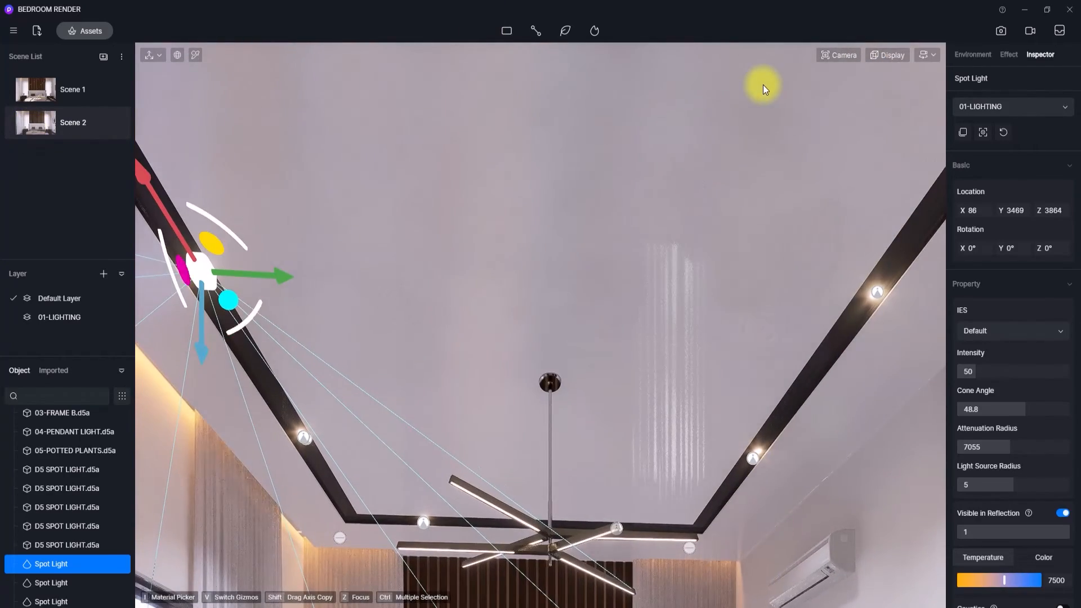
{"action": "left_click_drag", "start_coordinate": [964, 361], "coordinate": [979, 369]}
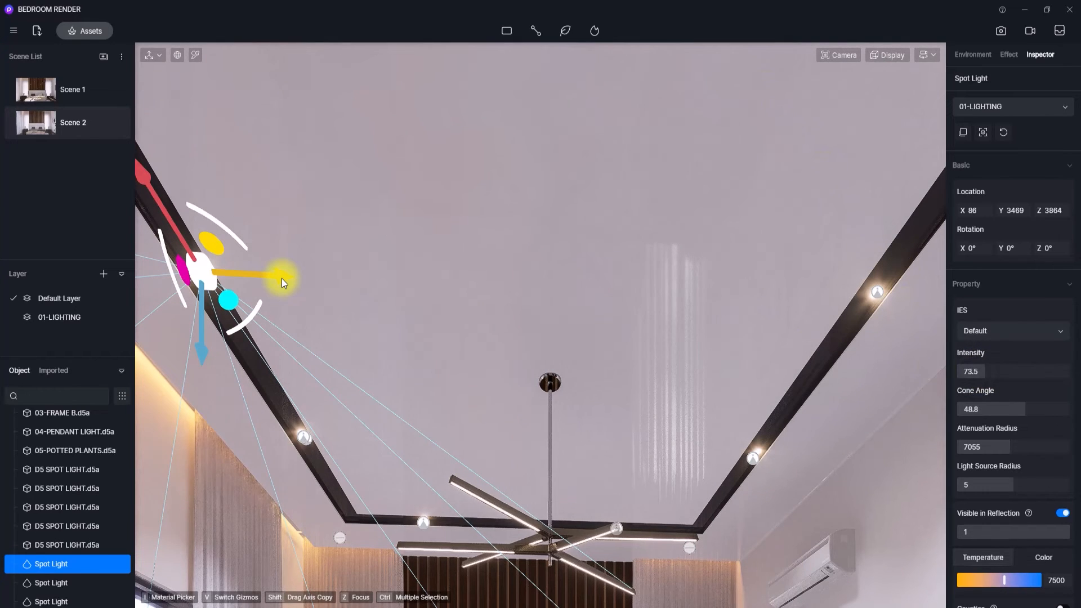
{"action": "left_click_drag", "start_coordinate": [282, 278], "coordinate": [943, 333]}
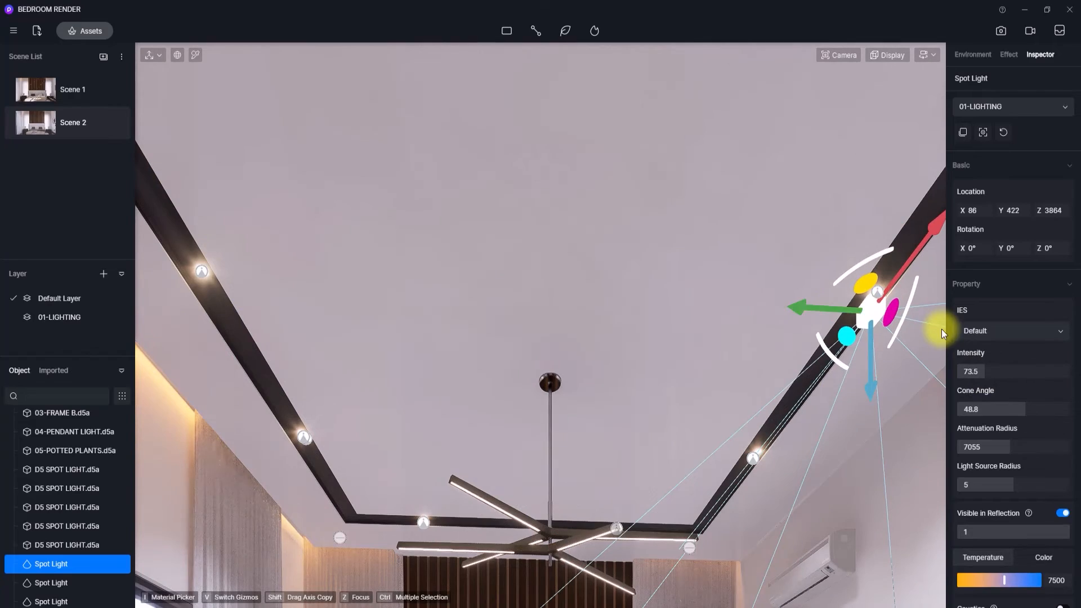
{"action": "left_click", "coordinate": [44, 123]}
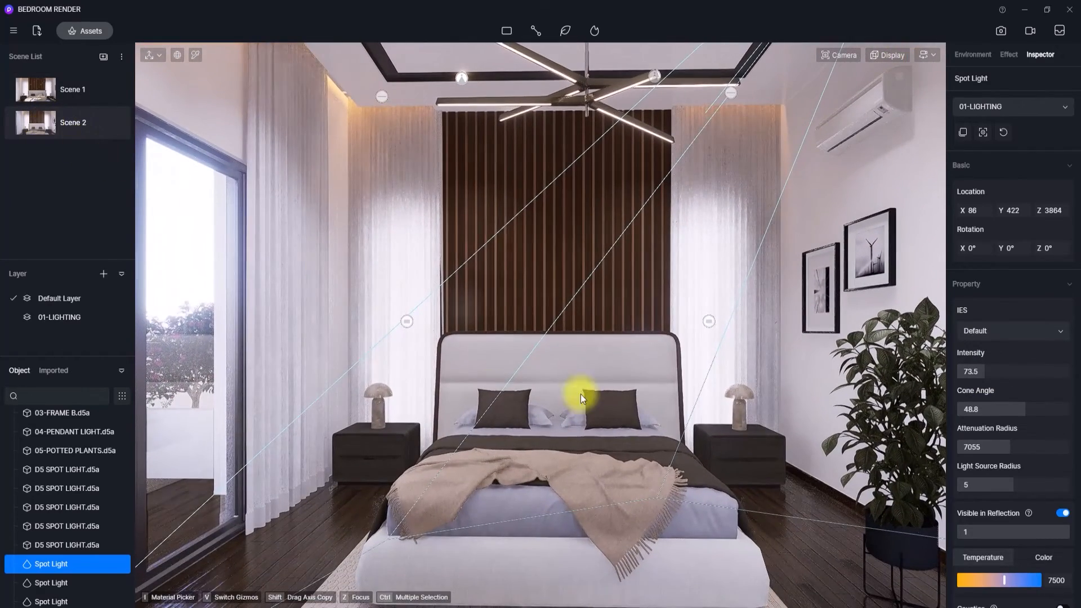
{"action": "left_click", "coordinate": [596, 401]}
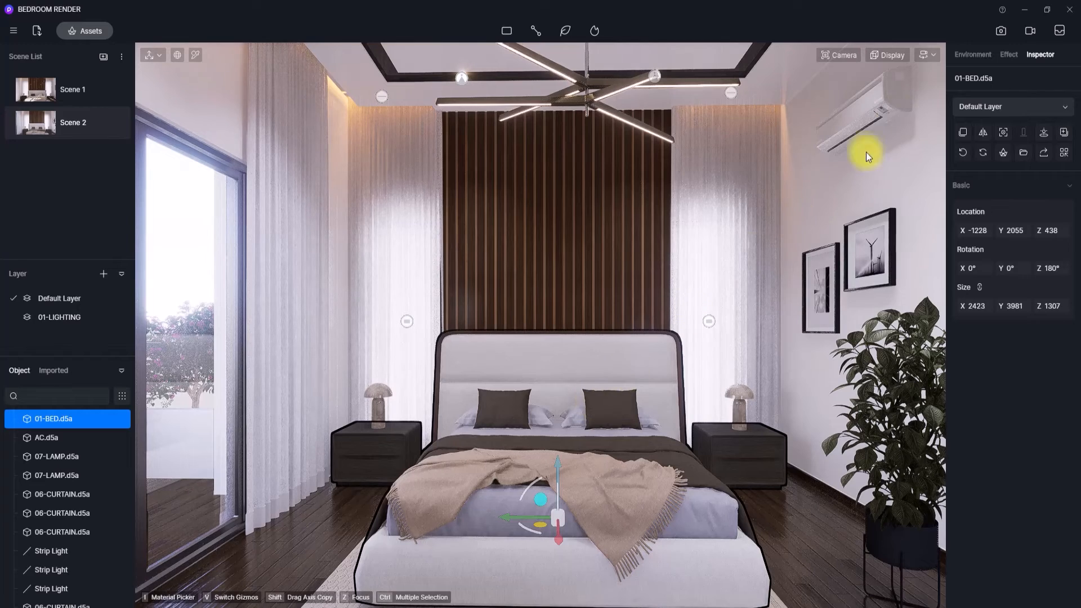
Step: In image render mode, set Scene 2's exposure to -0.09 and shadow to 0.54, and update the scene
{"action": "left_click", "coordinate": [999, 32]}
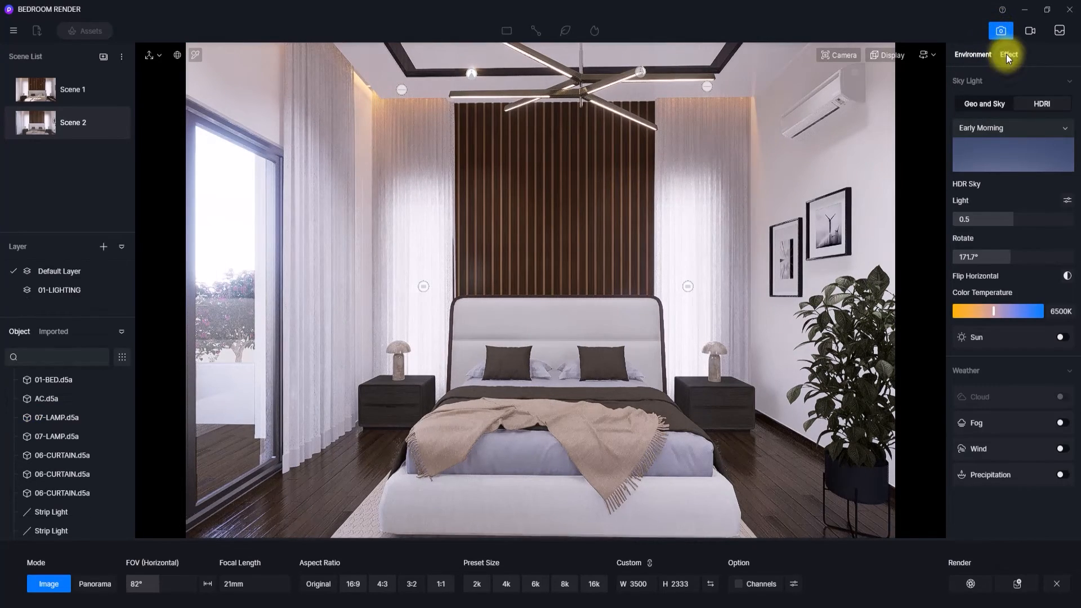
{"action": "left_click", "coordinate": [1006, 55]}
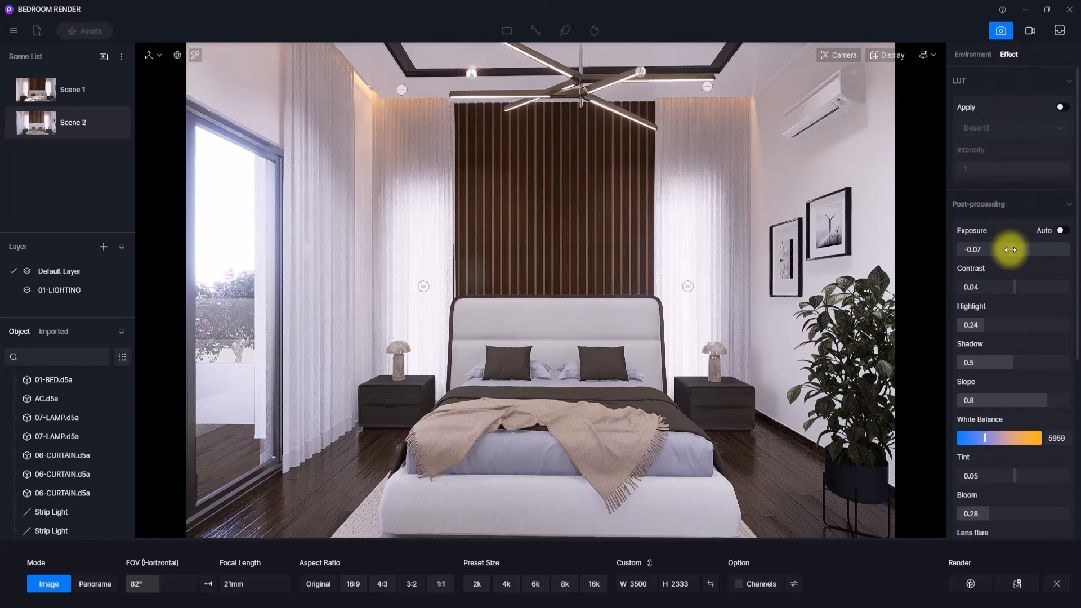
{"action": "left_click_drag", "start_coordinate": [1011, 250], "coordinate": [1008, 250]}
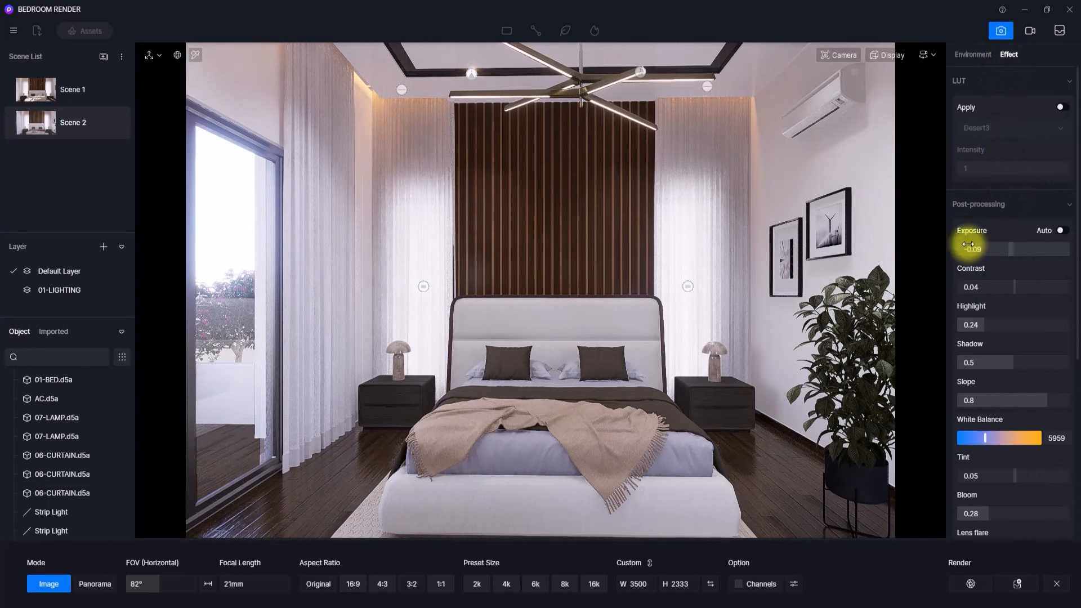
{"action": "left_click", "coordinate": [115, 123]}
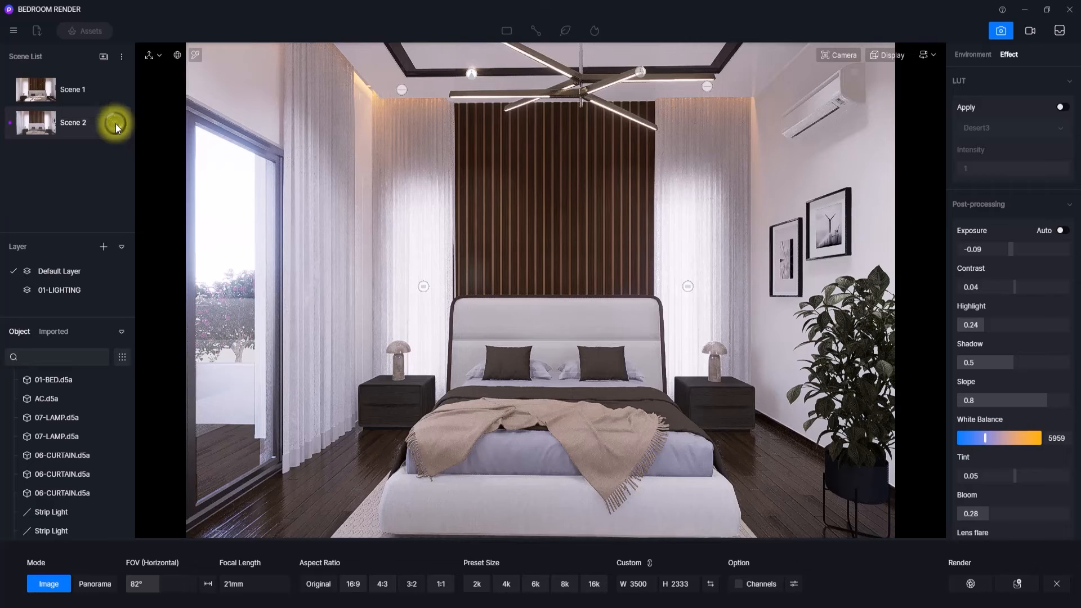
{"action": "left_click_drag", "start_coordinate": [1015, 360], "coordinate": [1016, 362]}
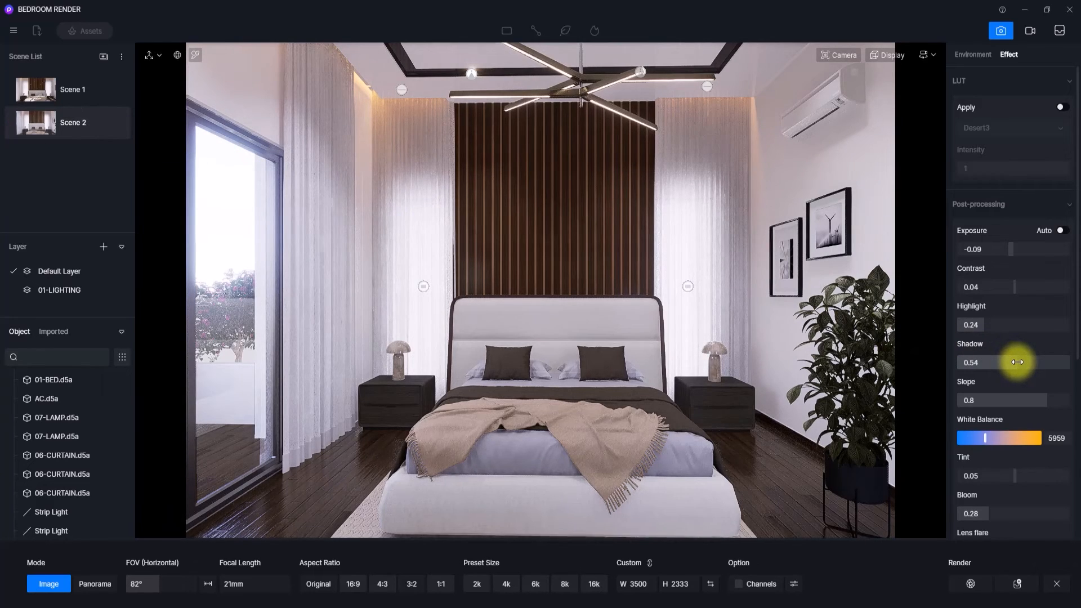
{"action": "mouse_move", "coordinate": [106, 139]}
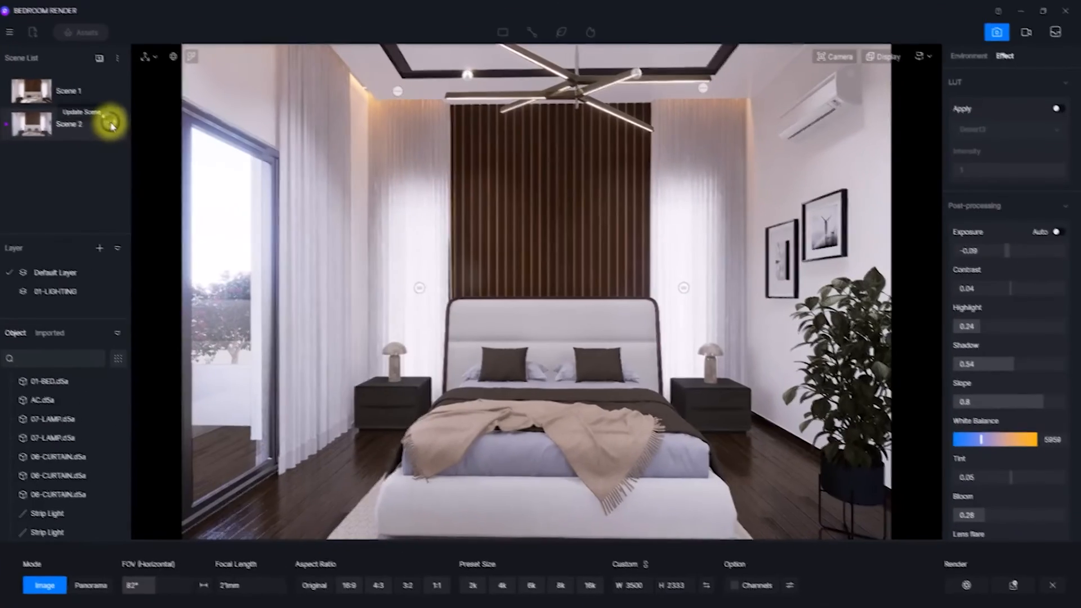
{"action": "left_click", "coordinate": [114, 123]}
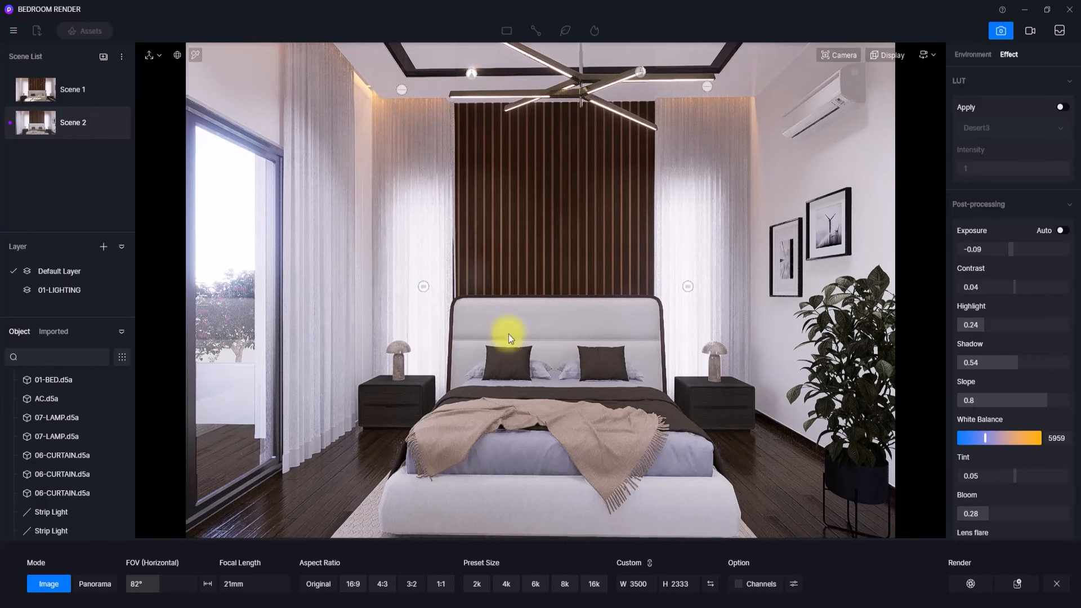
Step: Render Scene 2 and save the image as BEDROOM RENDER 1B in PNG format in the 04-RENDERS folder
{"action": "left_click", "coordinate": [964, 581]}
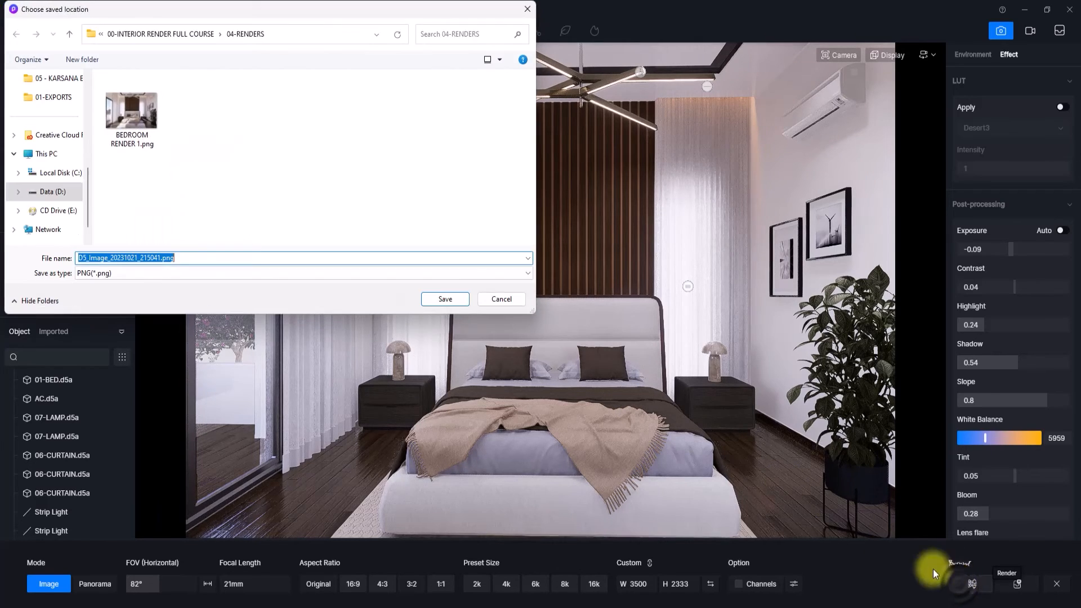
{"action": "left_click", "coordinate": [127, 113]}
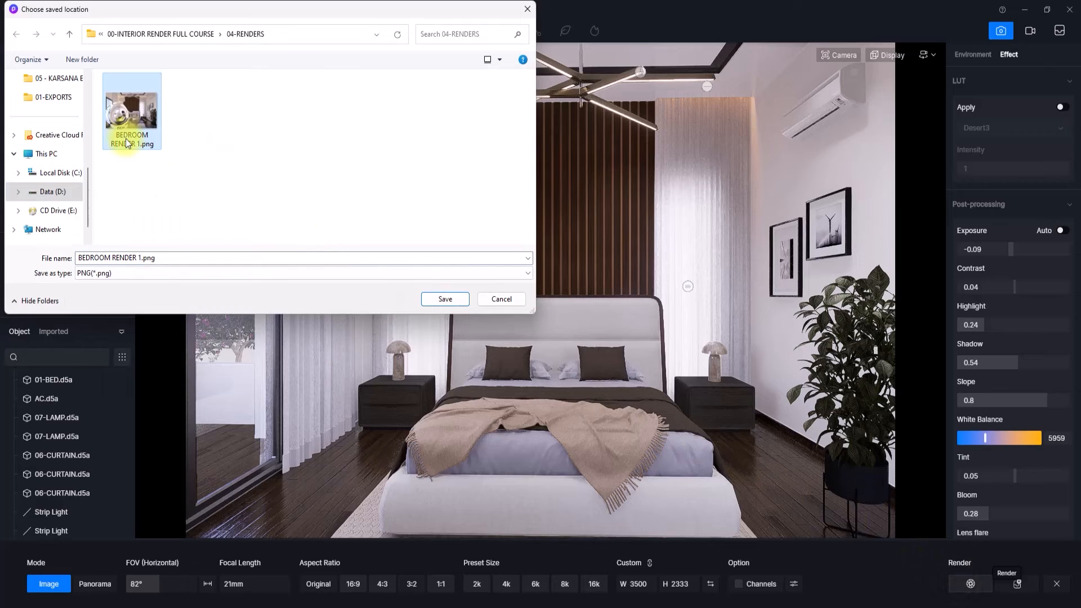
{"action": "left_click", "coordinate": [160, 258]}
{"action": "left_click", "coordinate": [160, 258]}
{"action": "double_click", "coordinate": [160, 259]}
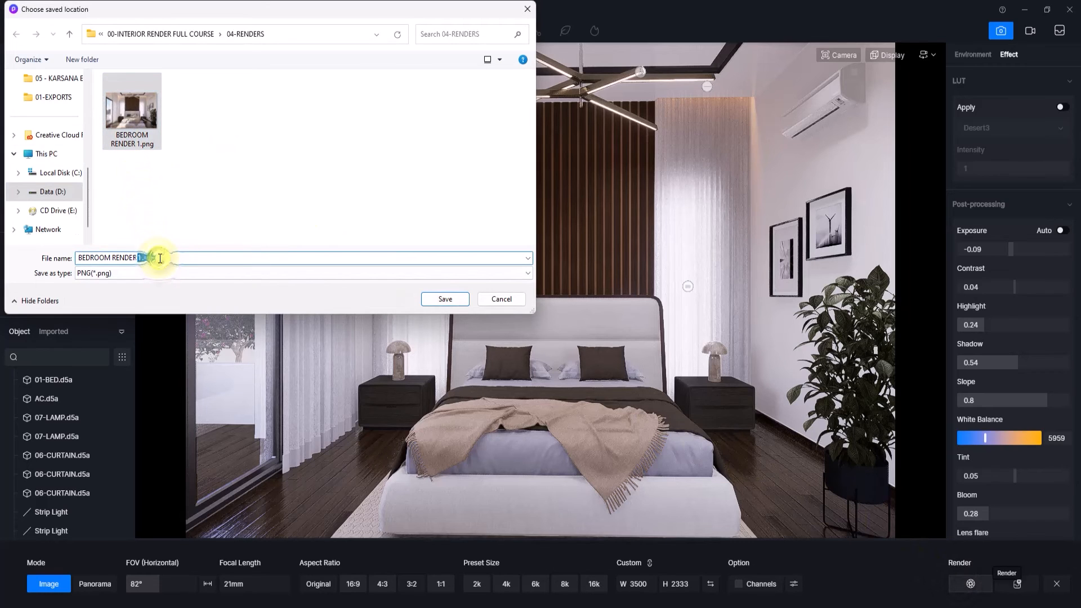
{"action": "type", "text": "1.pn"}
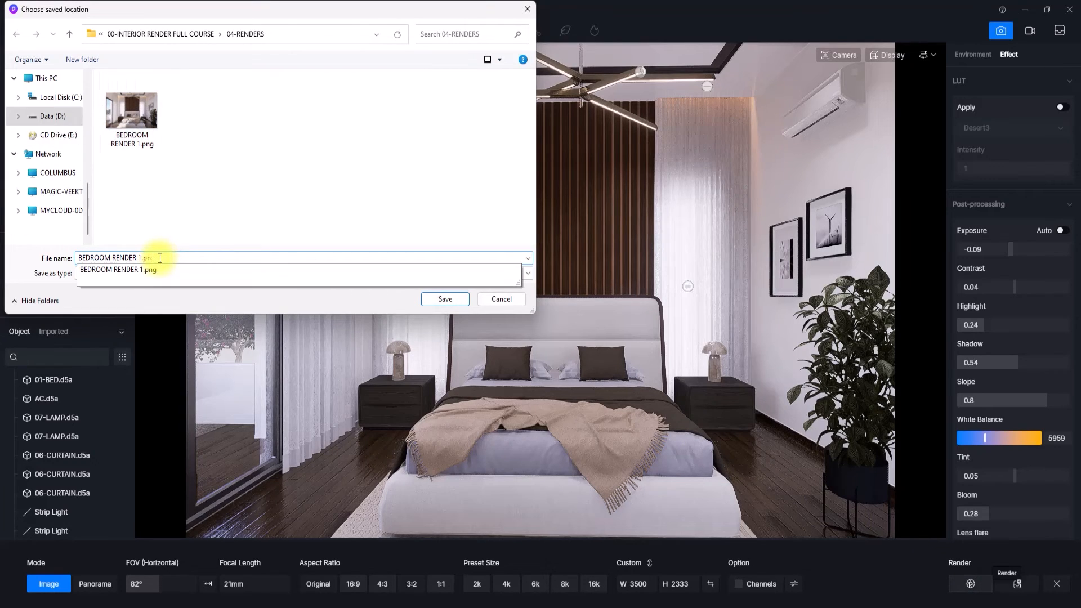
{"action": "key", "text": "BackSpace"}
{"action": "key", "text": "BackSpace"}
{"action": "key", "text": "BackSpace"}
{"action": "type", "text": "B"}
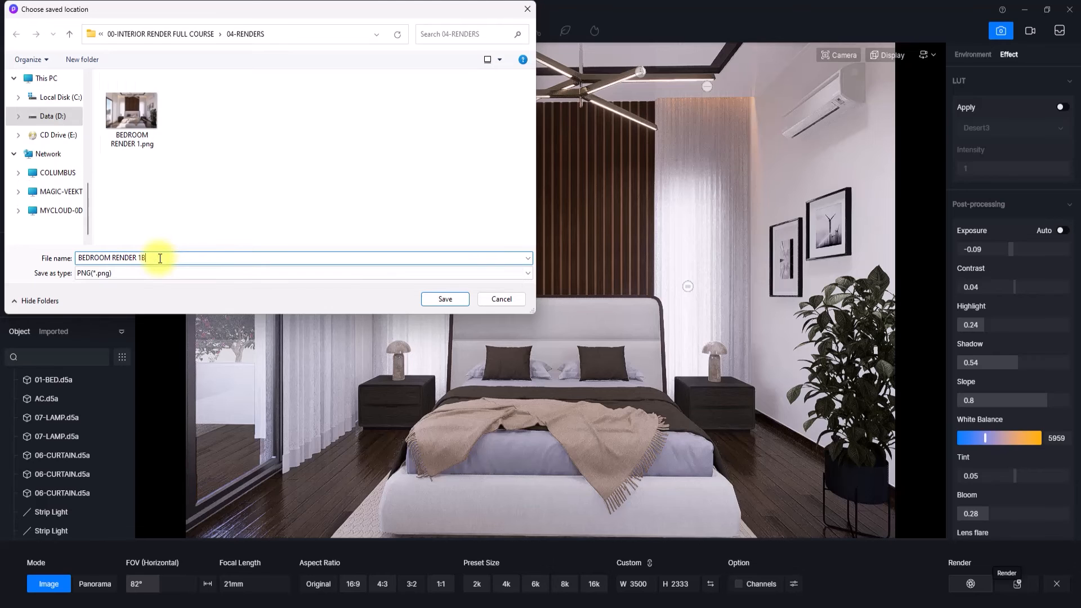
{"action": "left_click", "coordinate": [449, 298]}
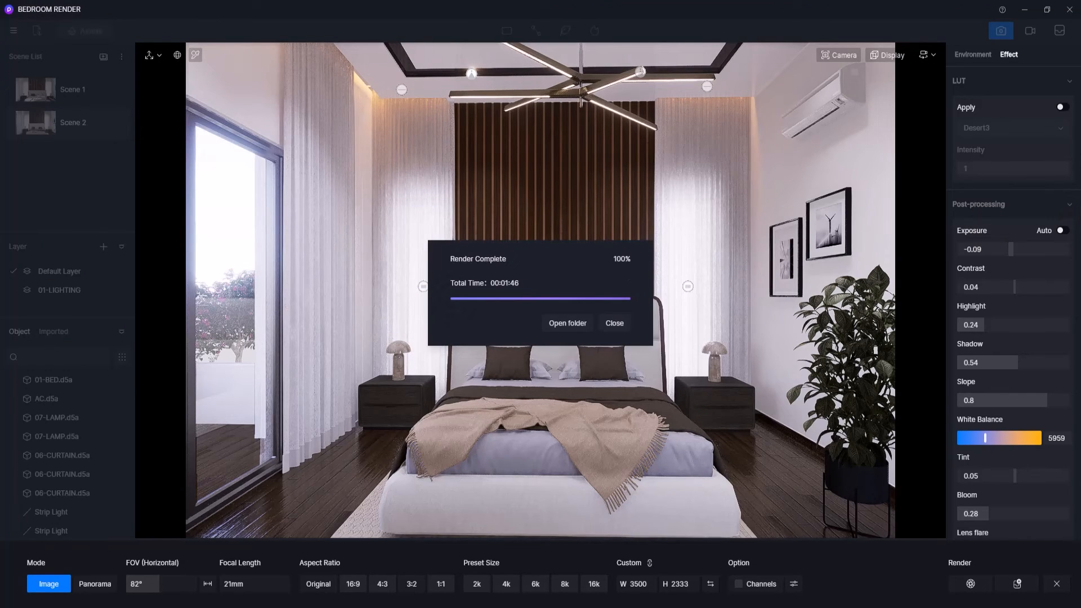
Step: Open the render folder, compare BEDROOM RENDER 1.png with BEDROOM RENDER 1B.png in the photo viewer, and close the completed render message
{"action": "left_click", "coordinate": [579, 326]}
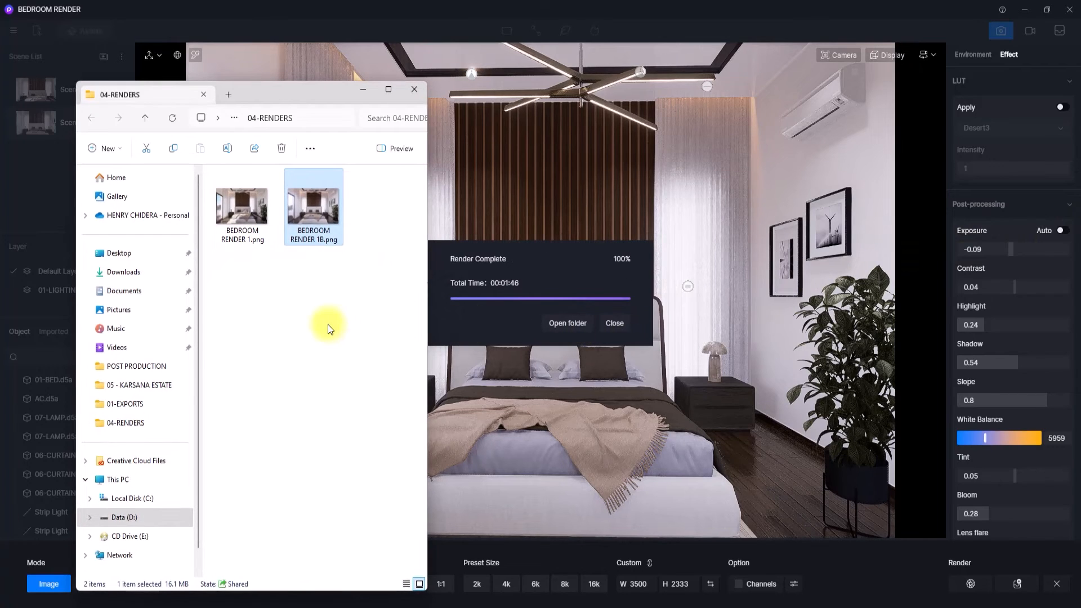
{"action": "left_click", "coordinate": [243, 210]}
{"action": "double_click", "coordinate": [244, 208]}
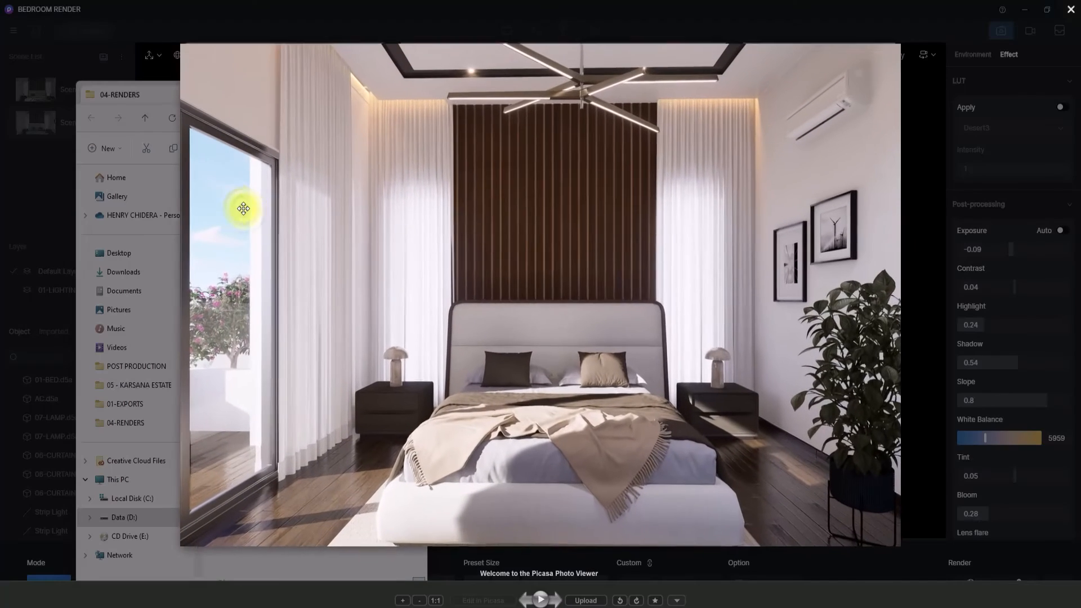
{"action": "left_click", "coordinate": [555, 600]}
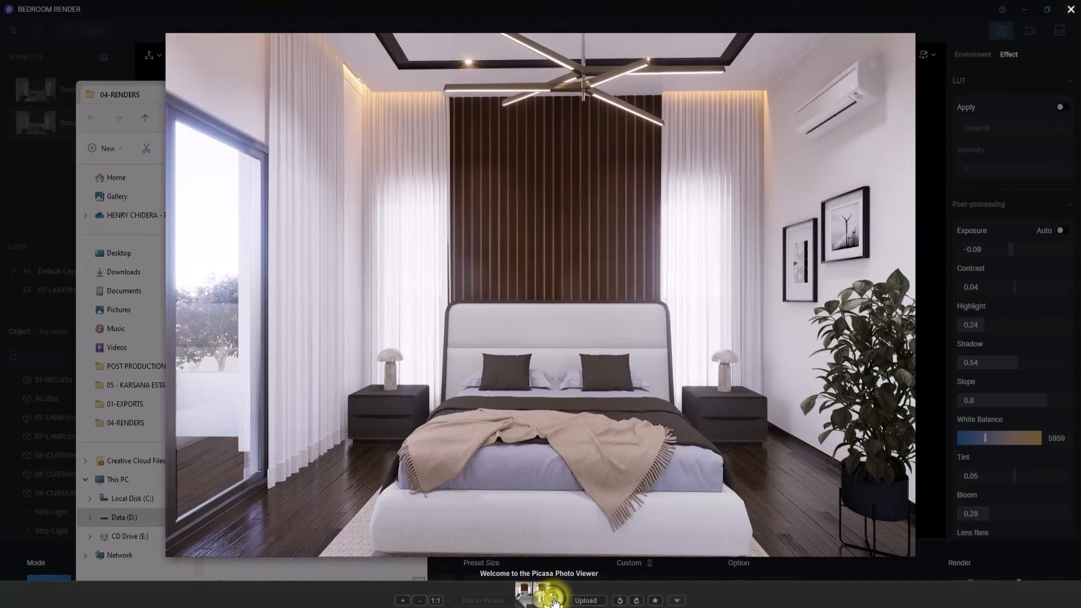
{"action": "left_click", "coordinate": [521, 600]}
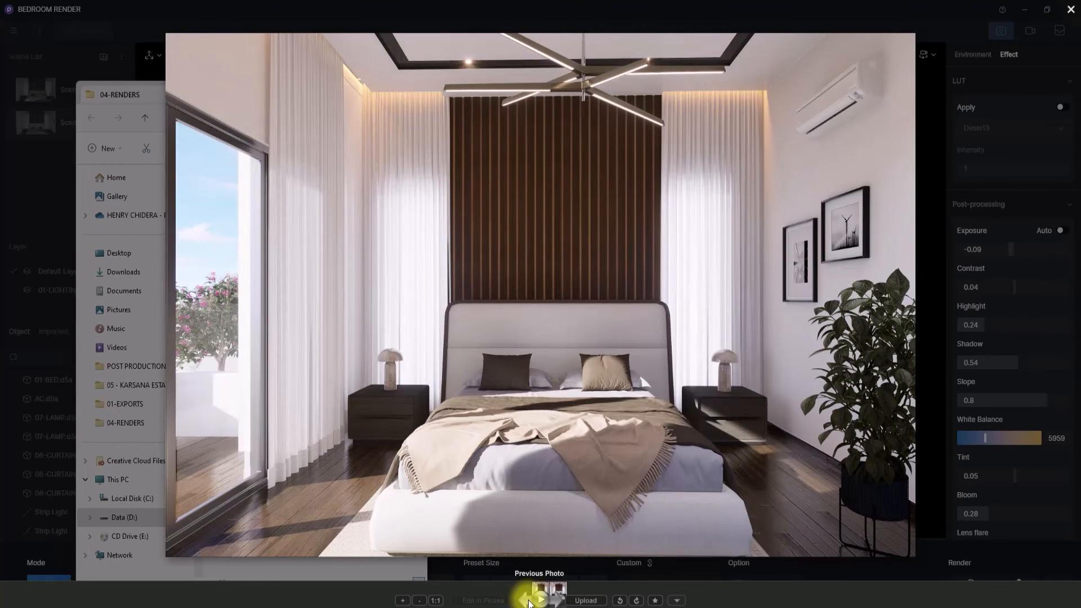
{"action": "left_click", "coordinate": [555, 601]}
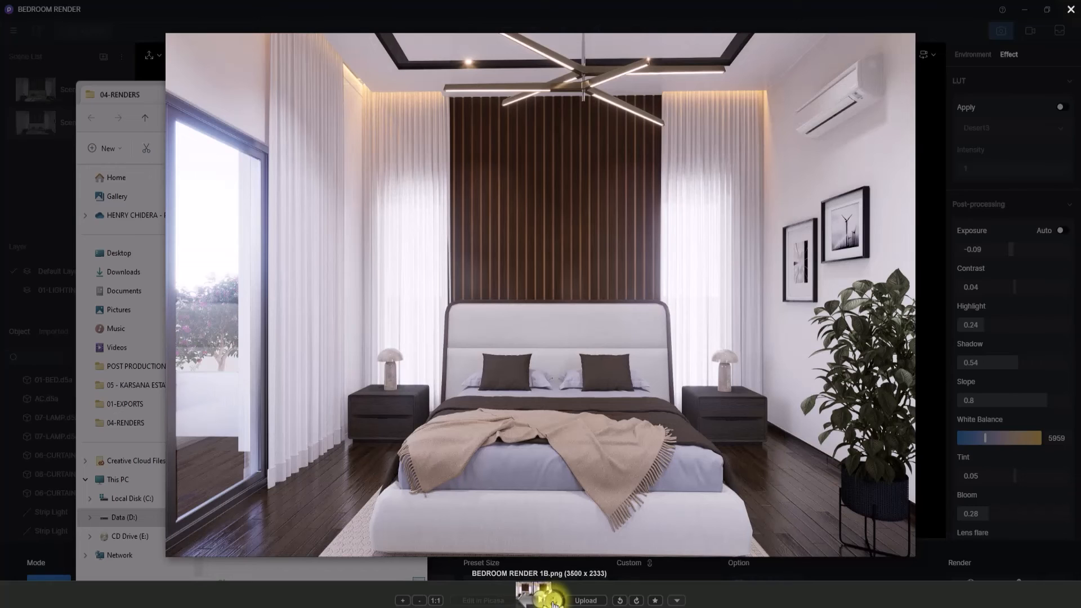
{"action": "left_click", "coordinate": [521, 600]}
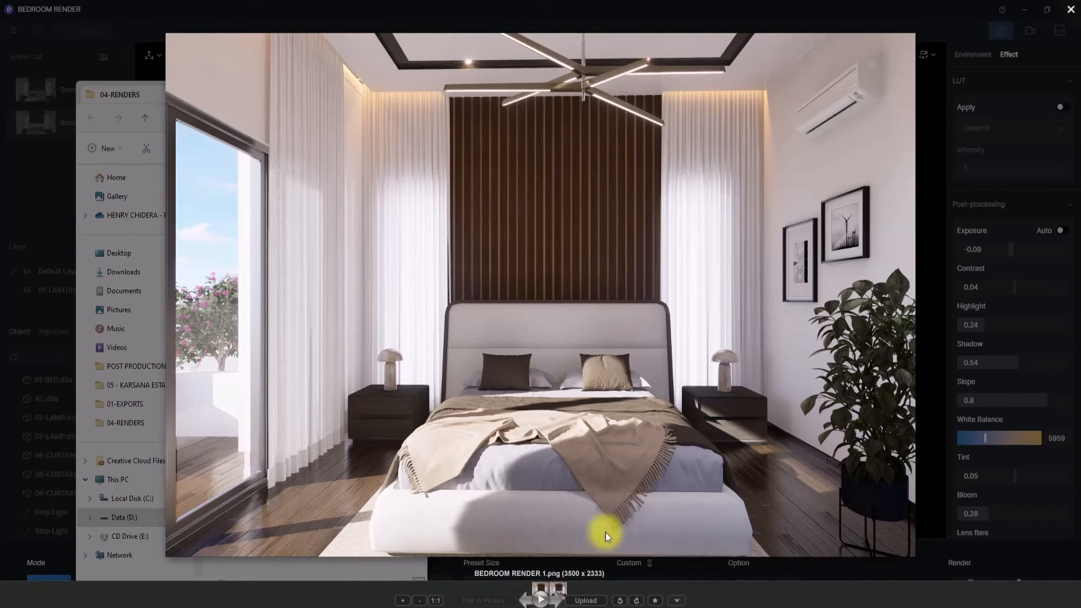
{"action": "left_click", "coordinate": [1070, 10]}
{"action": "left_click", "coordinate": [615, 321]}
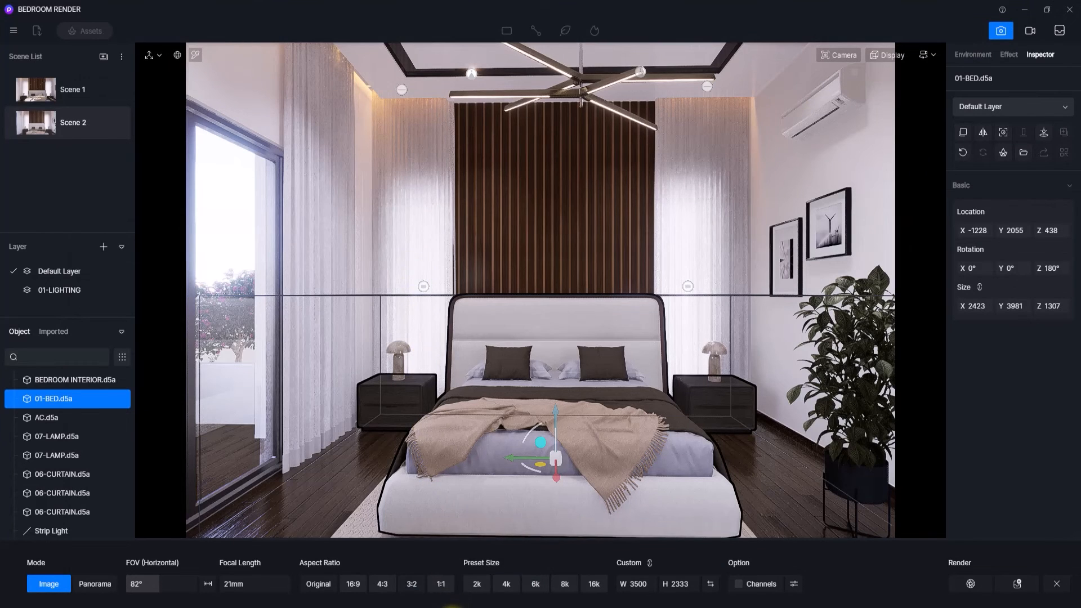
Step: Switch to Photoshop and open BEDROOM RENDER 1.png from the 04-RENDERS folder in it
{"action": "mouse_move", "coordinate": [452, 605]}
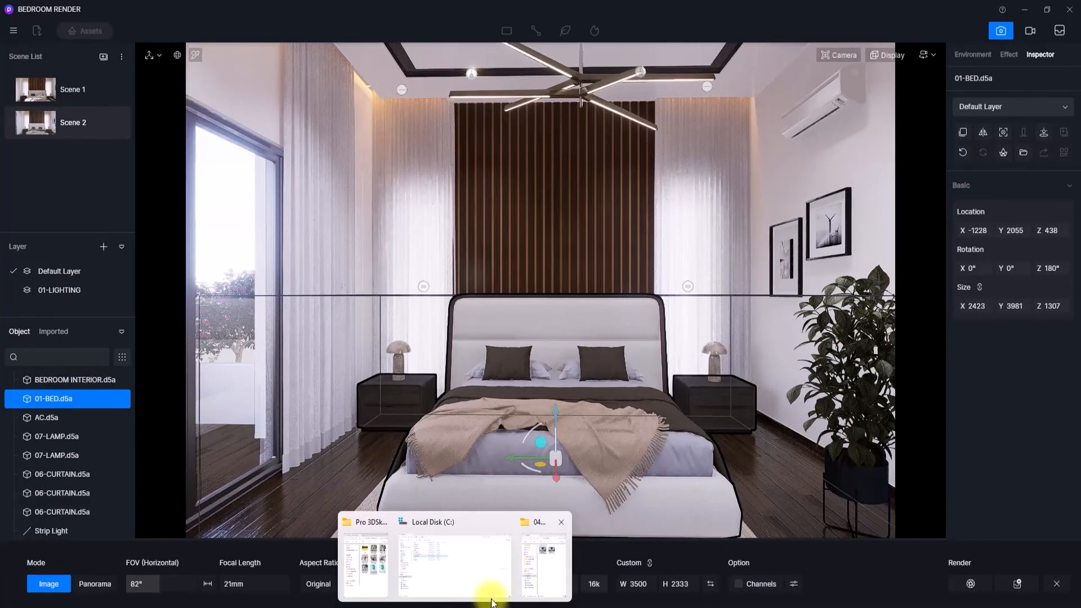
{"action": "left_click", "coordinate": [545, 558]}
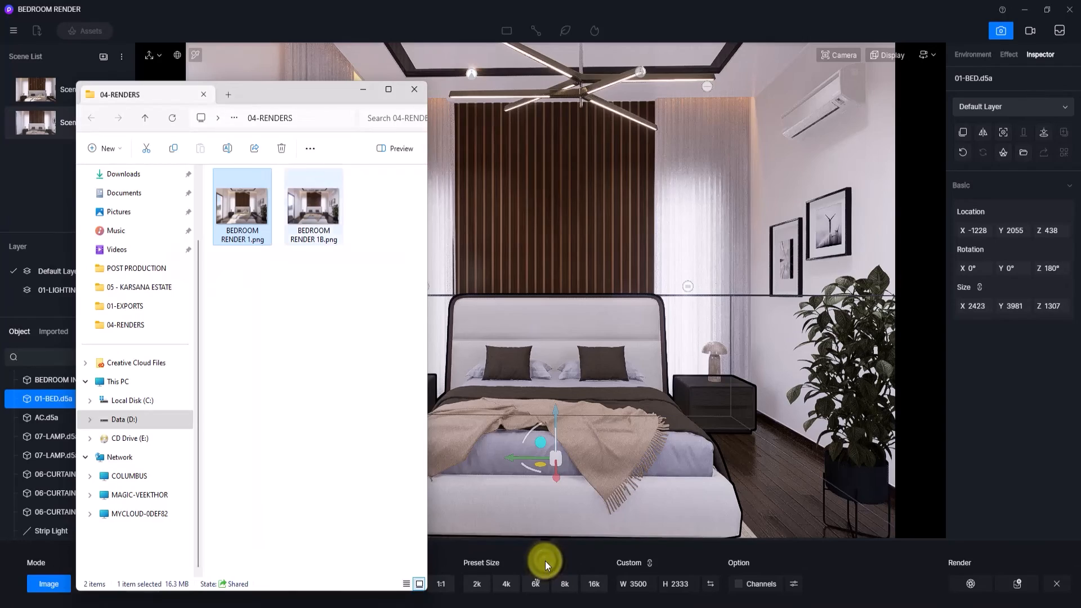
{"action": "left_click", "coordinate": [848, 605]}
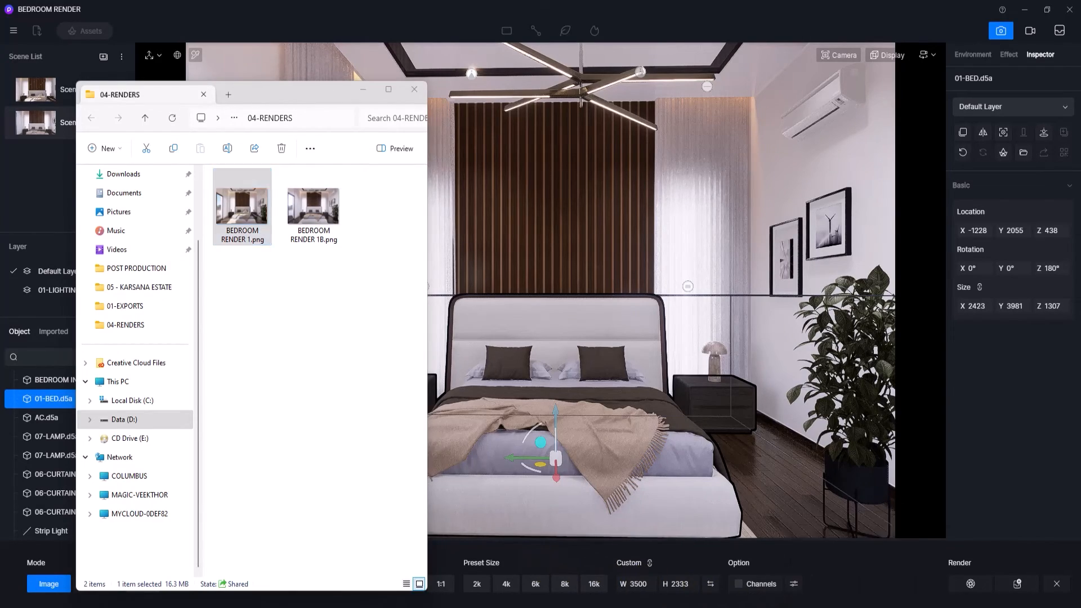
{"action": "mouse_move", "coordinate": [455, 604]}
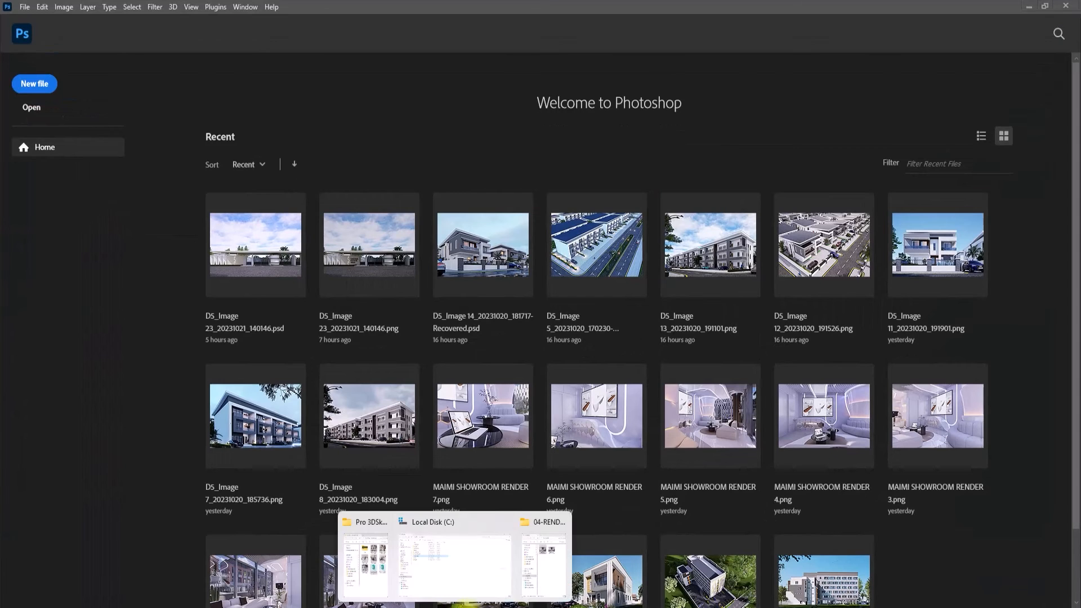
{"action": "left_click", "coordinate": [549, 566]}
{"action": "left_click_drag", "start_coordinate": [289, 101], "coordinate": [829, 117]}
{"action": "left_click_drag", "start_coordinate": [789, 247], "coordinate": [262, 235]}
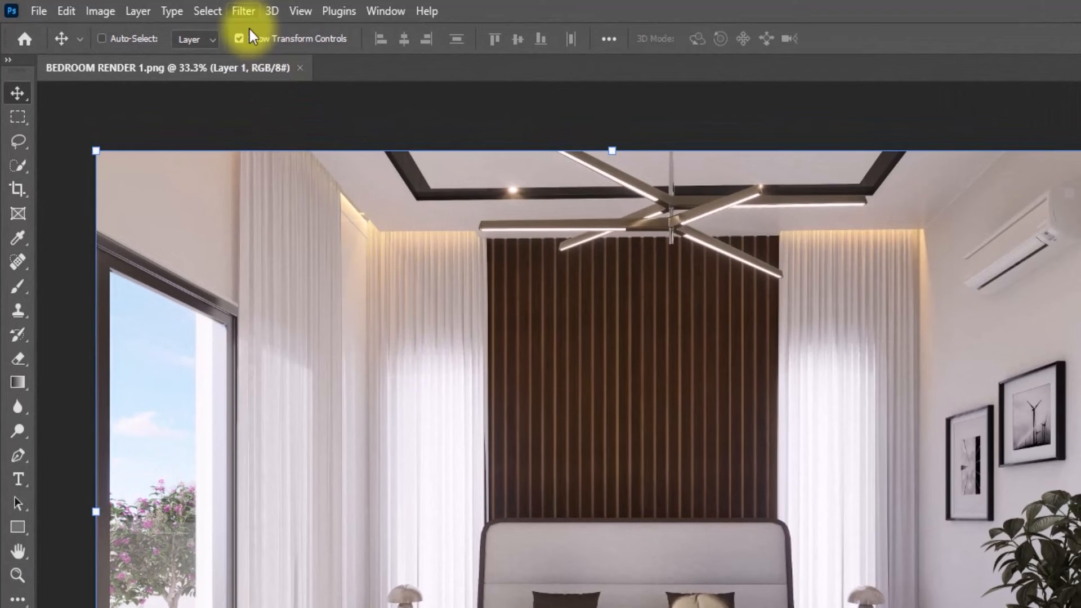
Step: Open the Camera Raw Filter on the bedroom render layer and set the exposure to -0.25
{"action": "left_click", "coordinate": [155, 7]}
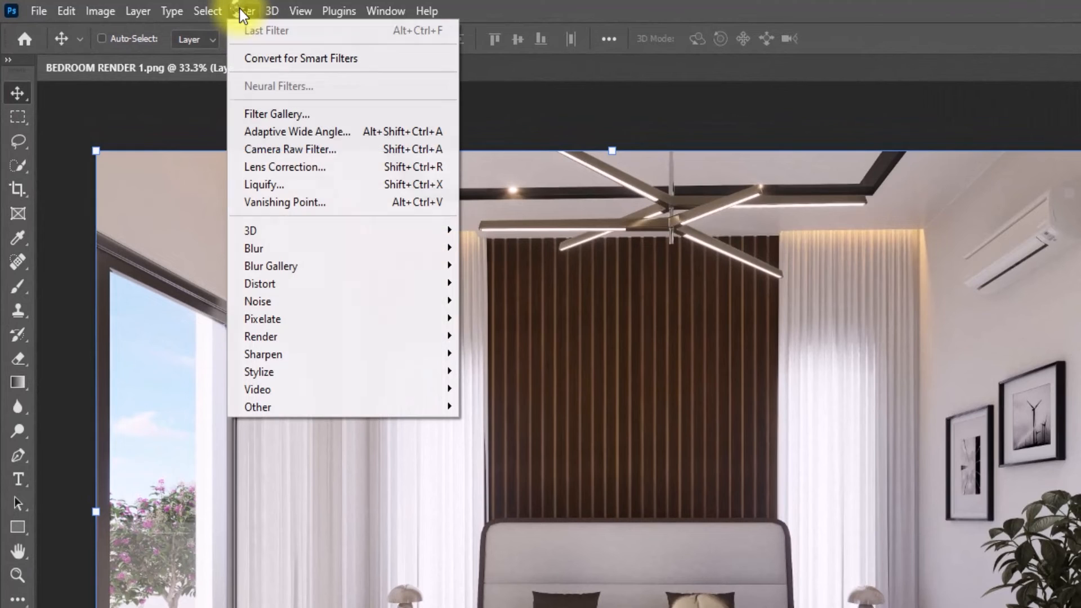
{"action": "left_click", "coordinate": [258, 151]}
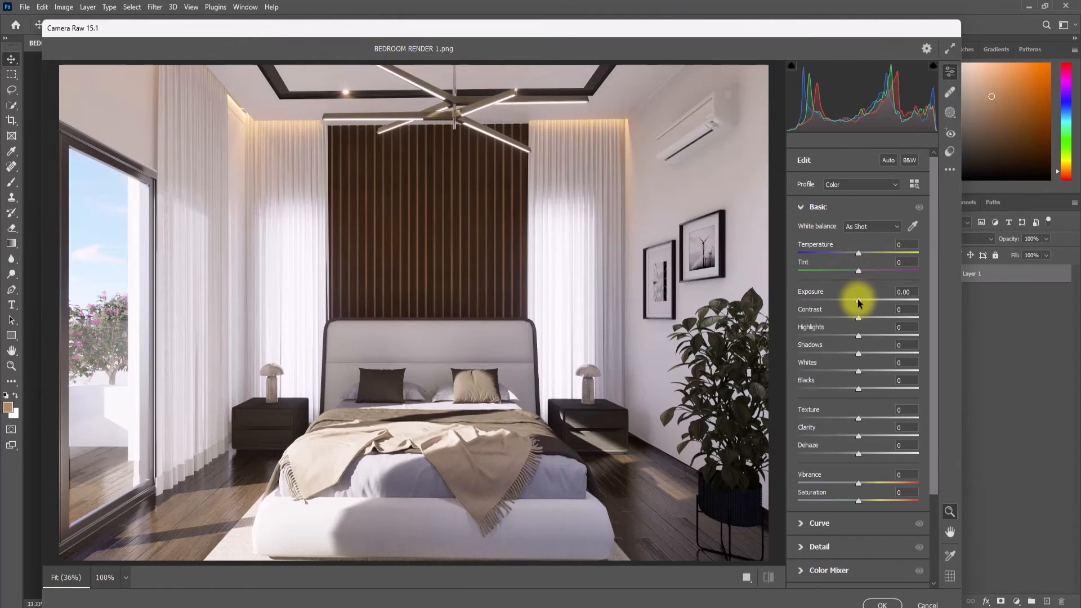
{"action": "left_click_drag", "start_coordinate": [857, 299], "coordinate": [856, 299]}
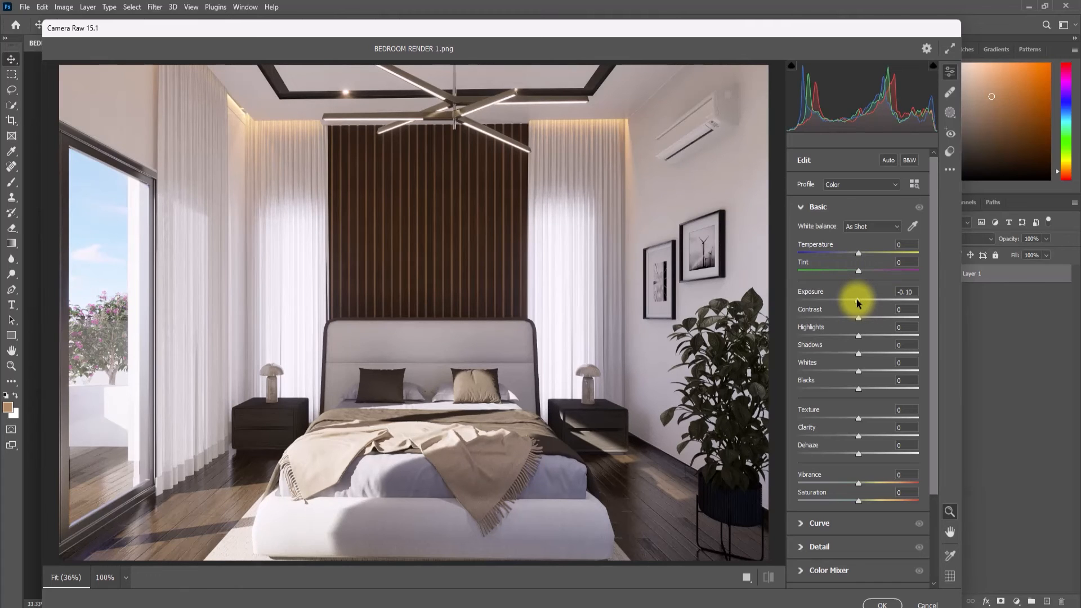
{"action": "left_click_drag", "start_coordinate": [856, 299], "coordinate": [855, 299]}
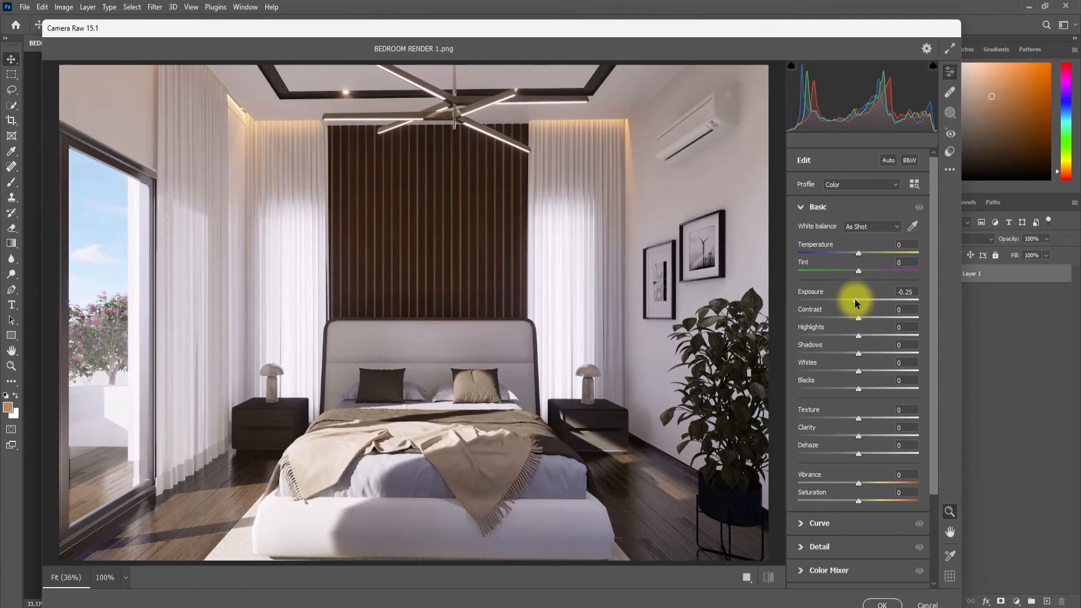
Step: In the Camera Raw Basic settings, set exposure to -0.35, temperature to -3, tint to +4 and highlights to +7
{"action": "left_click_drag", "start_coordinate": [697, 33], "coordinate": [689, 21]}
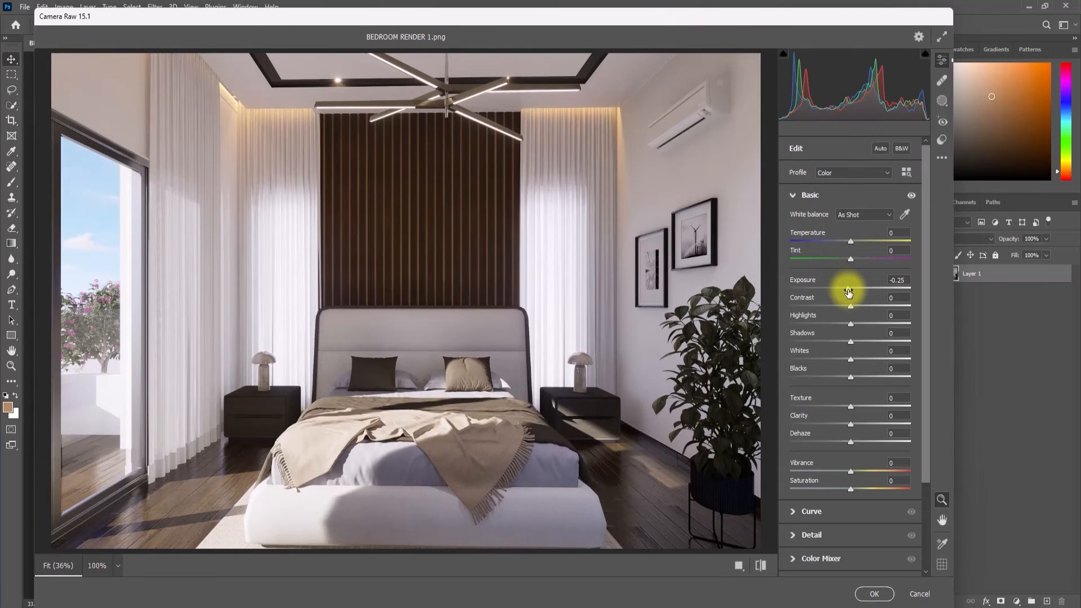
{"action": "left_click_drag", "start_coordinate": [848, 290], "coordinate": [847, 291]}
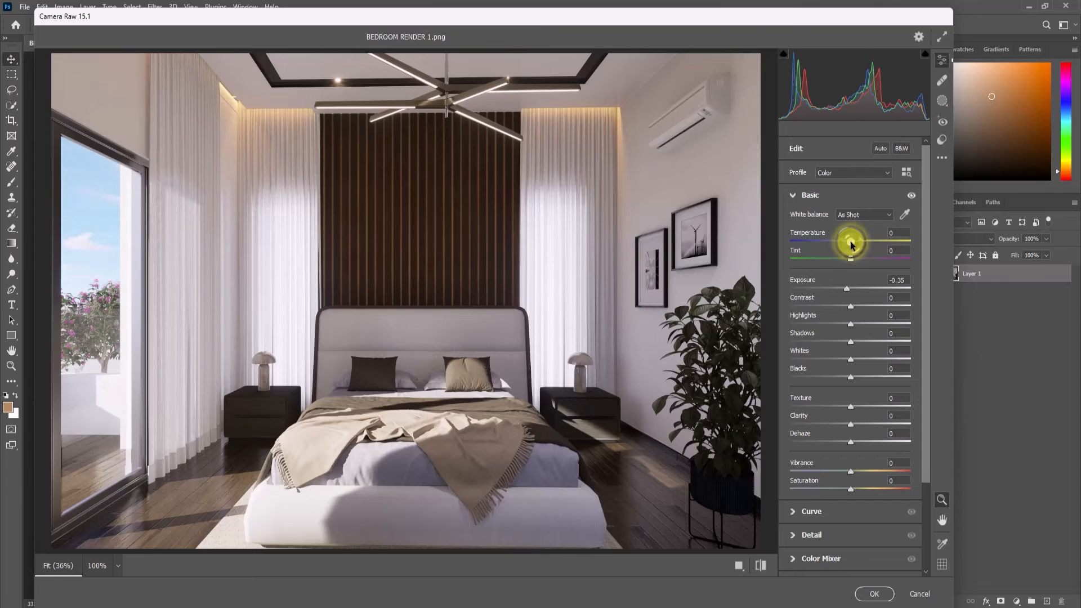
{"action": "left_click_drag", "start_coordinate": [851, 242], "coordinate": [852, 259]}
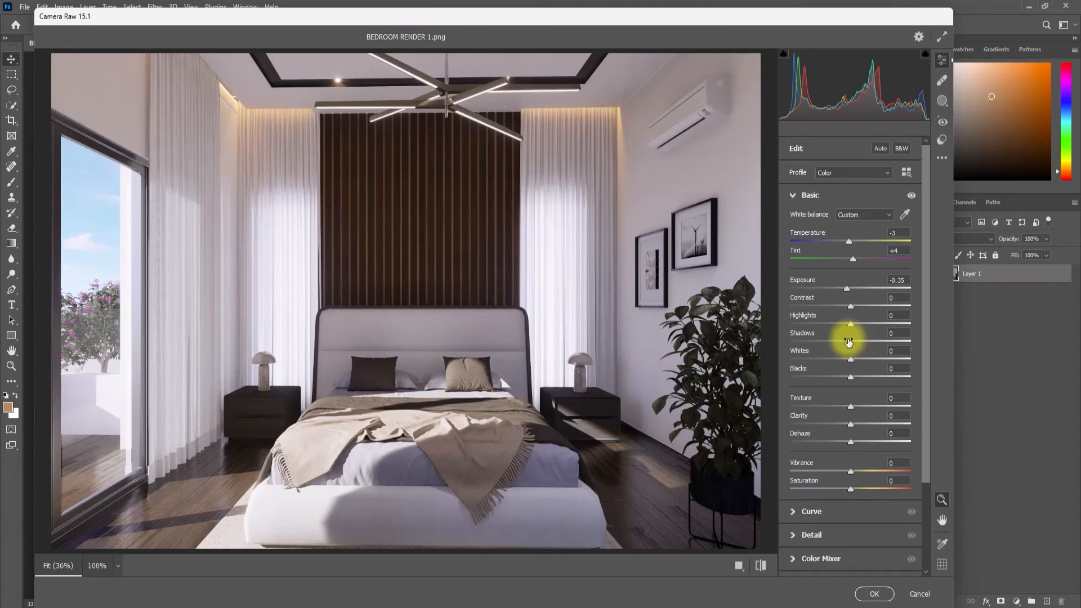
{"action": "left_click_drag", "start_coordinate": [850, 324], "coordinate": [852, 325]}
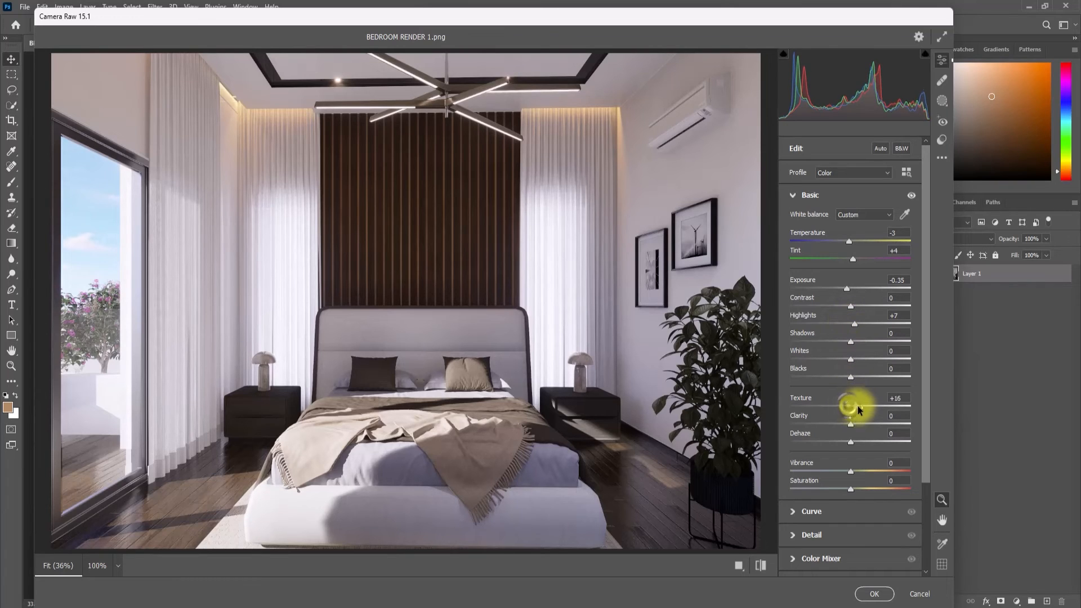
Step: Set texture to +21, clarity to +4, vibrance to +2 and saturation to +1 for the bedroom render
{"action": "left_click_drag", "start_coordinate": [860, 410], "coordinate": [865, 410]}
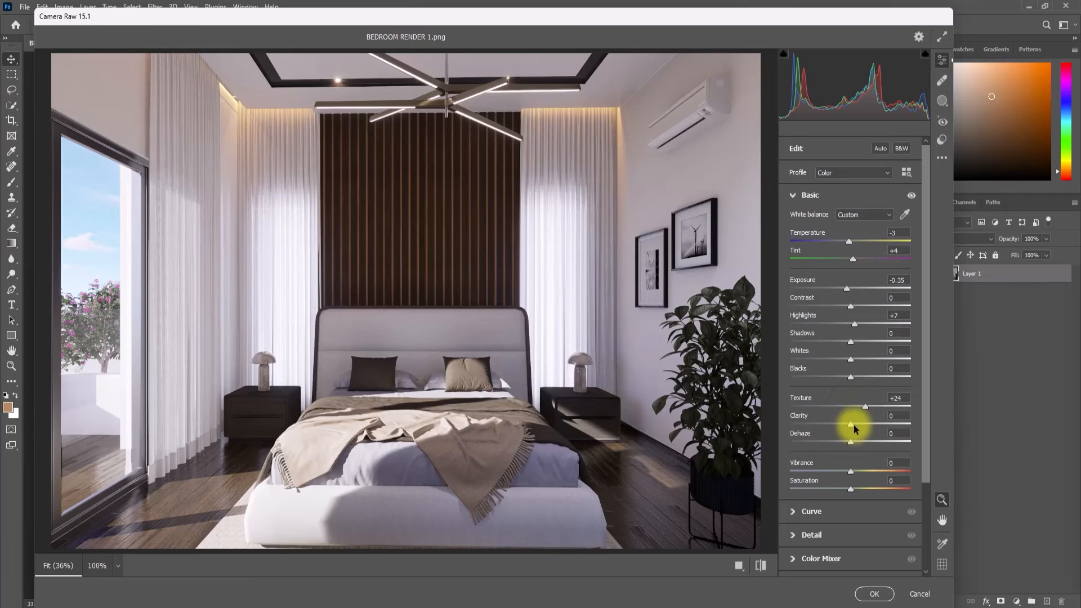
{"action": "left_click_drag", "start_coordinate": [853, 426], "coordinate": [859, 427]}
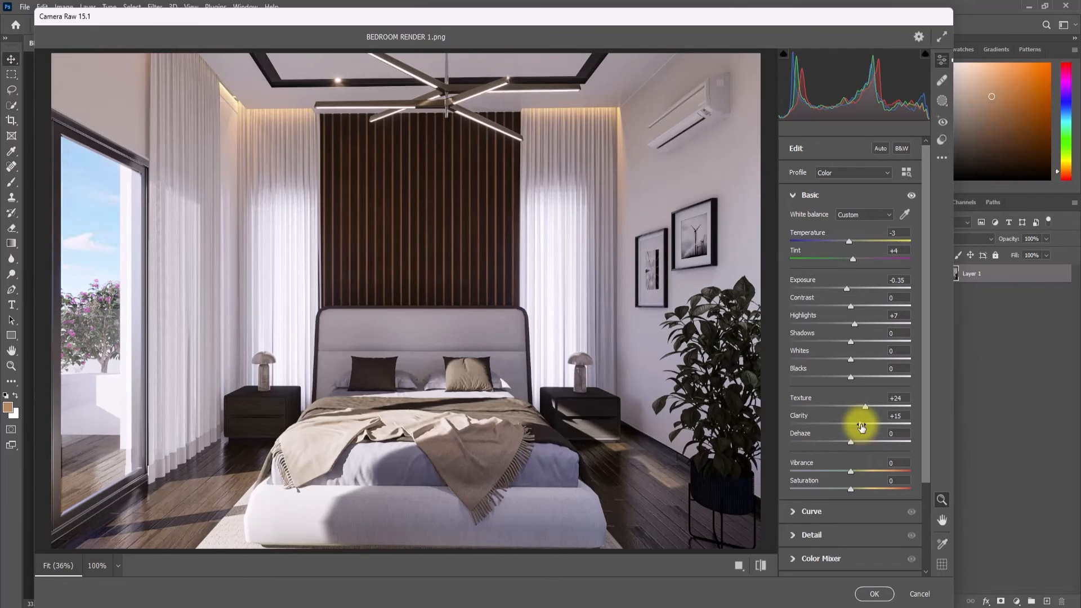
{"action": "left_click_drag", "start_coordinate": [860, 423], "coordinate": [857, 423]}
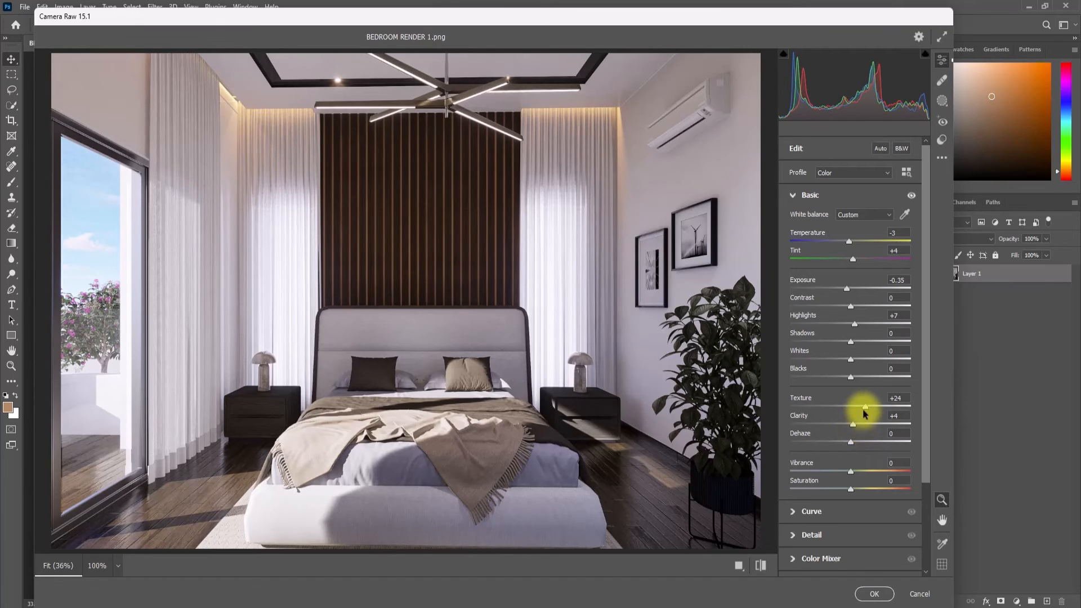
{"action": "mouse_move", "coordinate": [863, 408]}
{"action": "left_mouse_down"}
{"action": "mouse_move", "coordinate": [850, 404]}
{"action": "mouse_move", "coordinate": [851, 417]}
{"action": "left_mouse_up"}
{"action": "scroll", "coordinate": [854, 403], "scroll_direction": "down", "scroll_amount": 1}
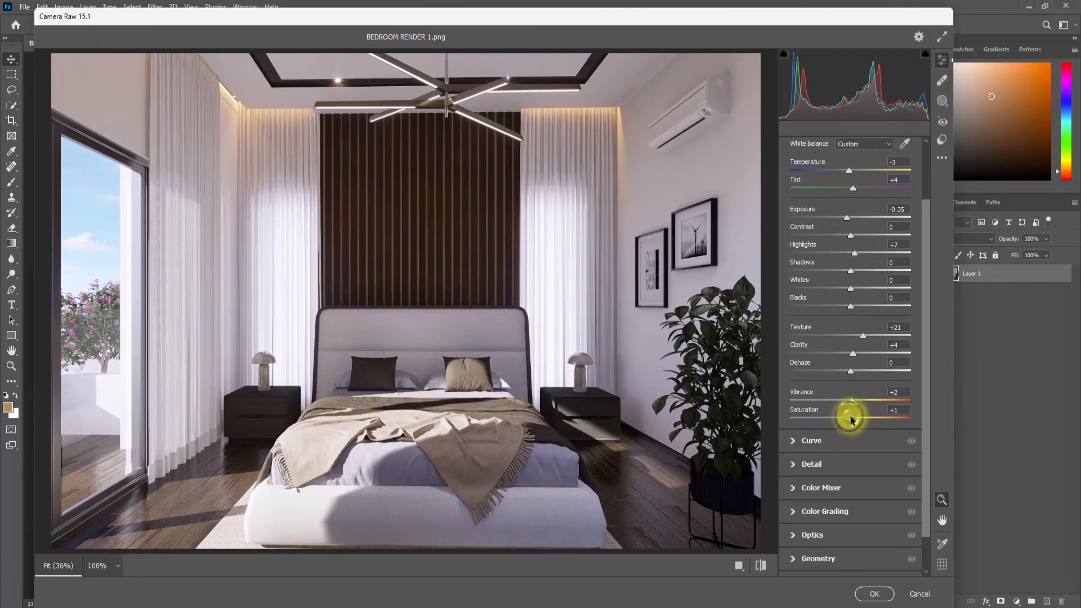
Step: Add a point curve adjustment at input 215, output 217, and set sharpening to 46 and noise reduction to 7
{"action": "left_click", "coordinate": [790, 440]}
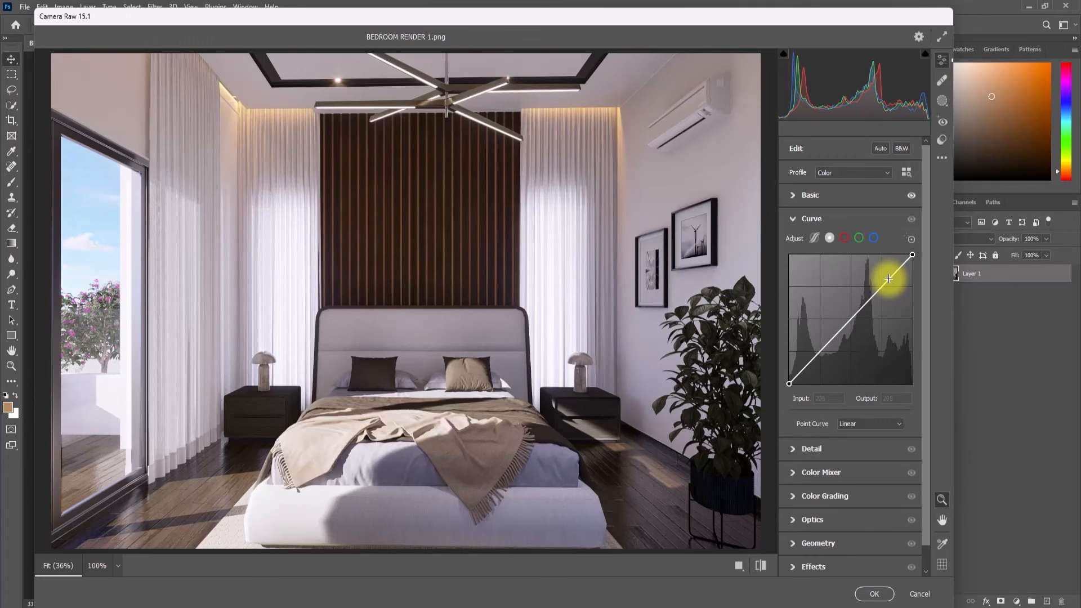
{"action": "left_click_drag", "start_coordinate": [888, 278], "coordinate": [893, 273]}
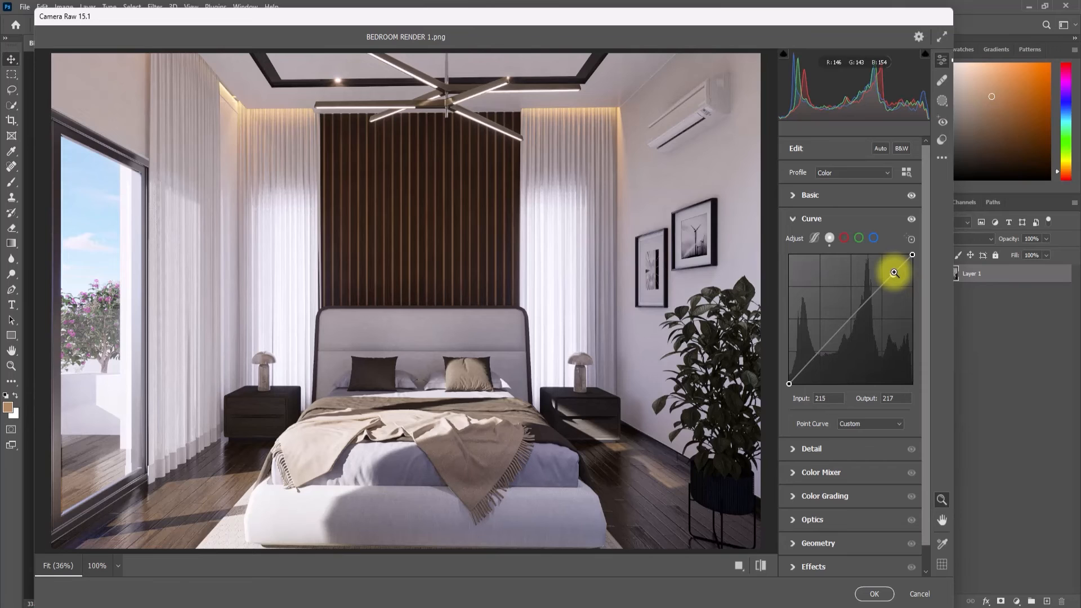
{"action": "left_click", "coordinate": [791, 449]}
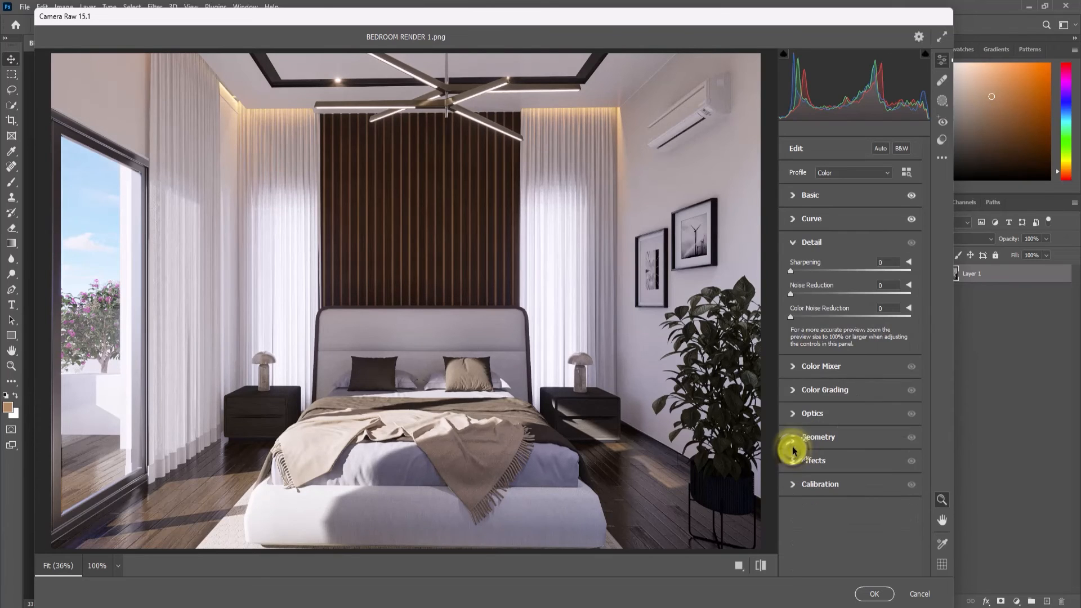
{"action": "left_click_drag", "start_coordinate": [819, 269], "coordinate": [826, 273]}
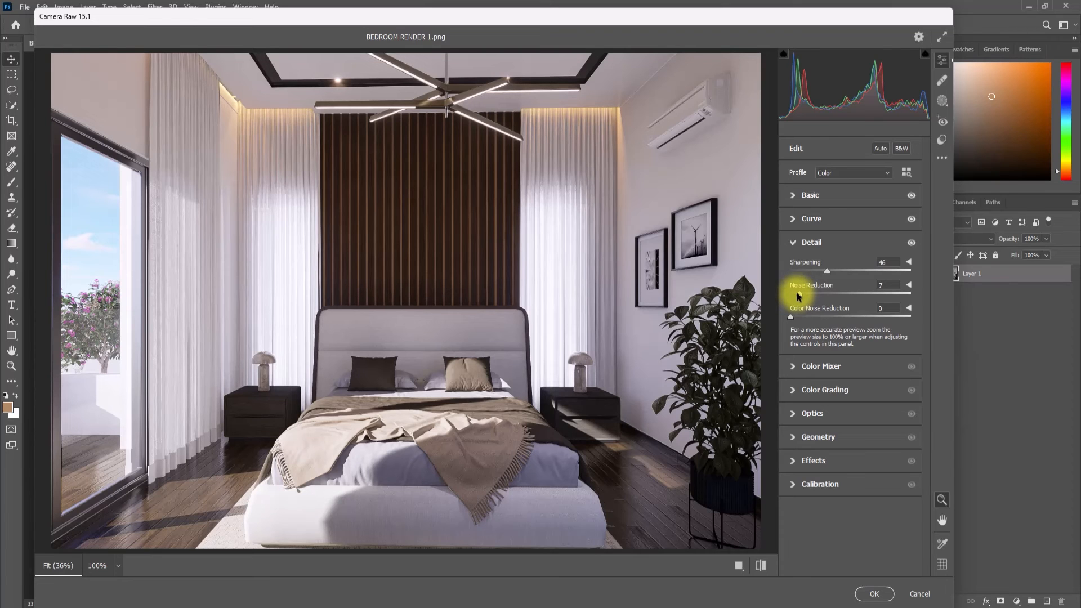
Step: Apply the Camera Raw adjustments to the layer and save BEDROOM RENDER 1.png
{"action": "left_click", "coordinate": [867, 591]}
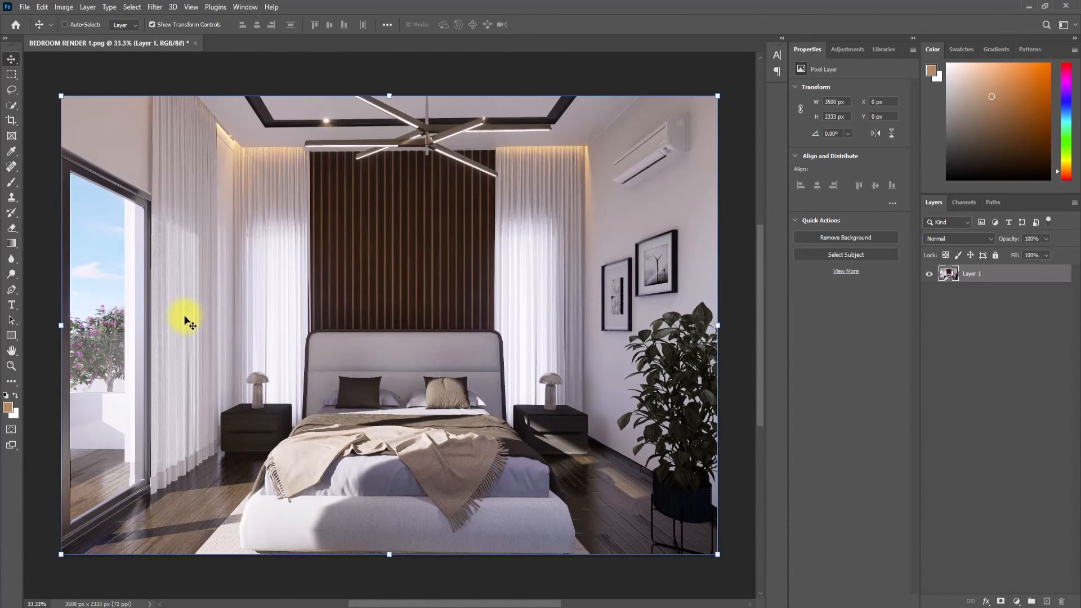
{"action": "key", "text": "ctrl+s"}
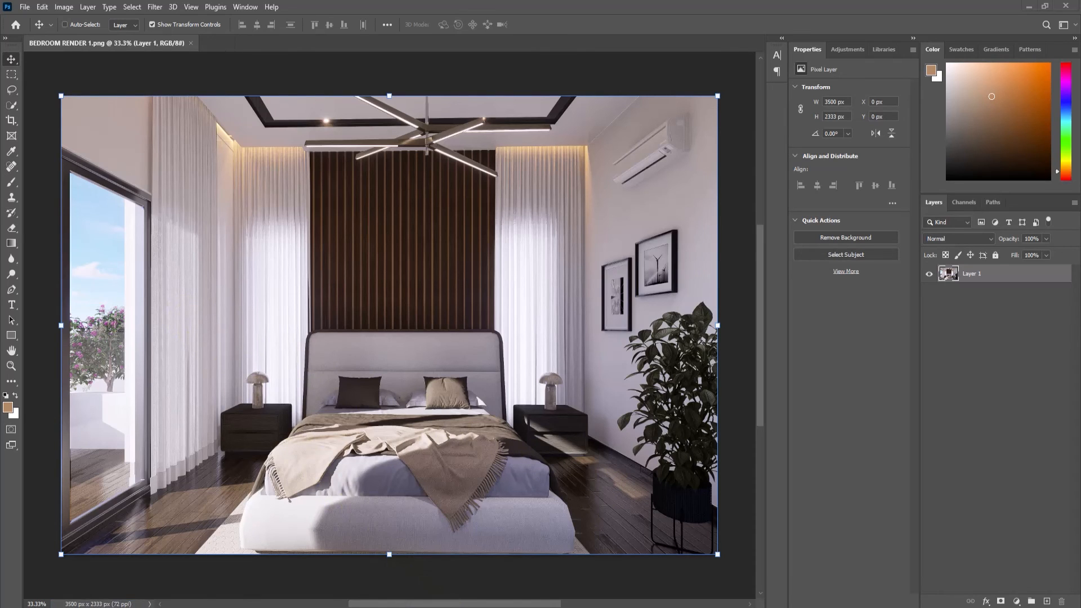
Step: Close BEDROOM RENDER 1.png and open BEDROOM RENDER 1B.png from the 04-RENDERS folder for editing
{"action": "mouse_move", "coordinate": [478, 606]}
{"action": "left_click", "coordinate": [551, 567]}
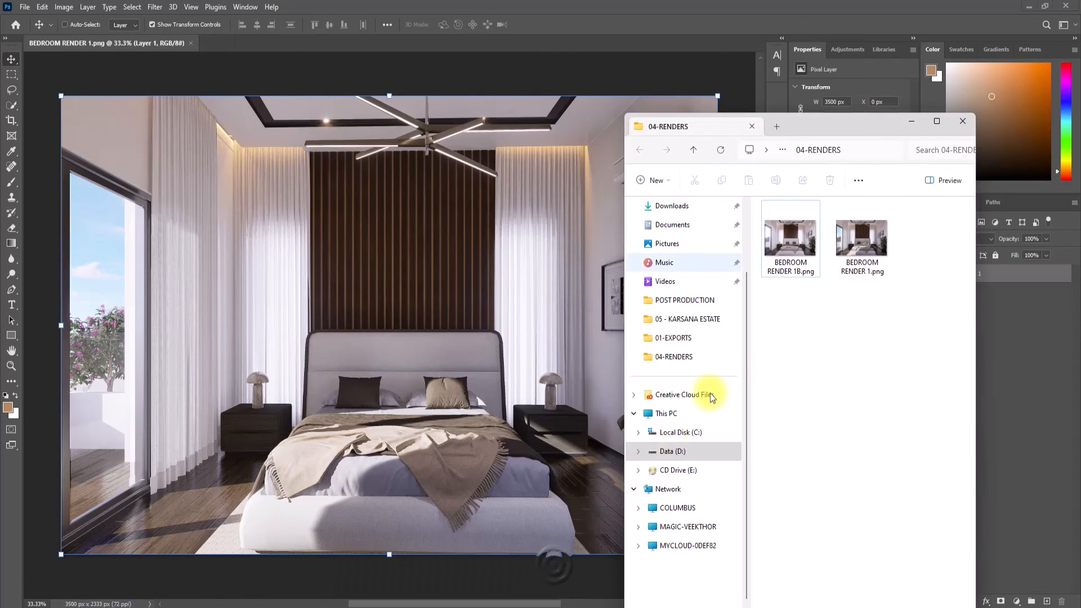
{"action": "left_click_drag", "start_coordinate": [857, 237], "coordinate": [434, 35]}
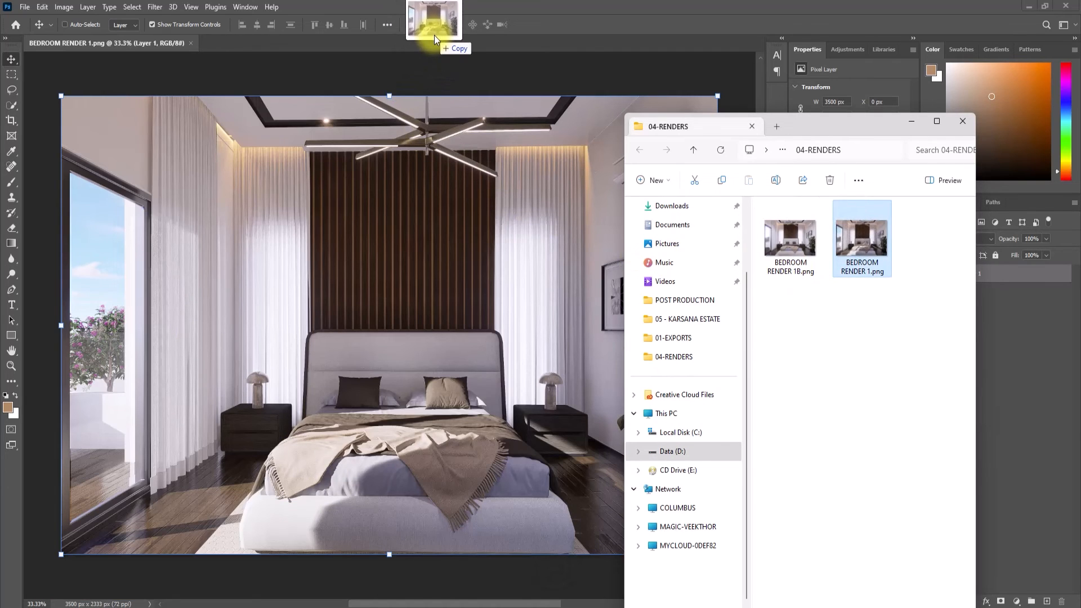
{"action": "left_click_drag", "start_coordinate": [434, 35], "coordinate": [434, 35]}
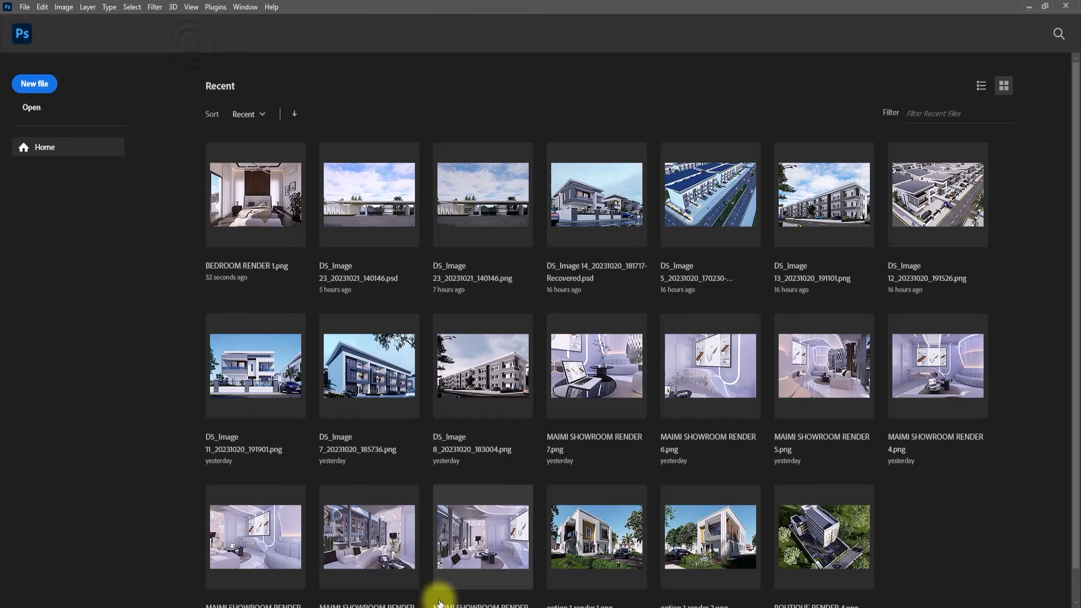
{"action": "mouse_move", "coordinate": [450, 605]}
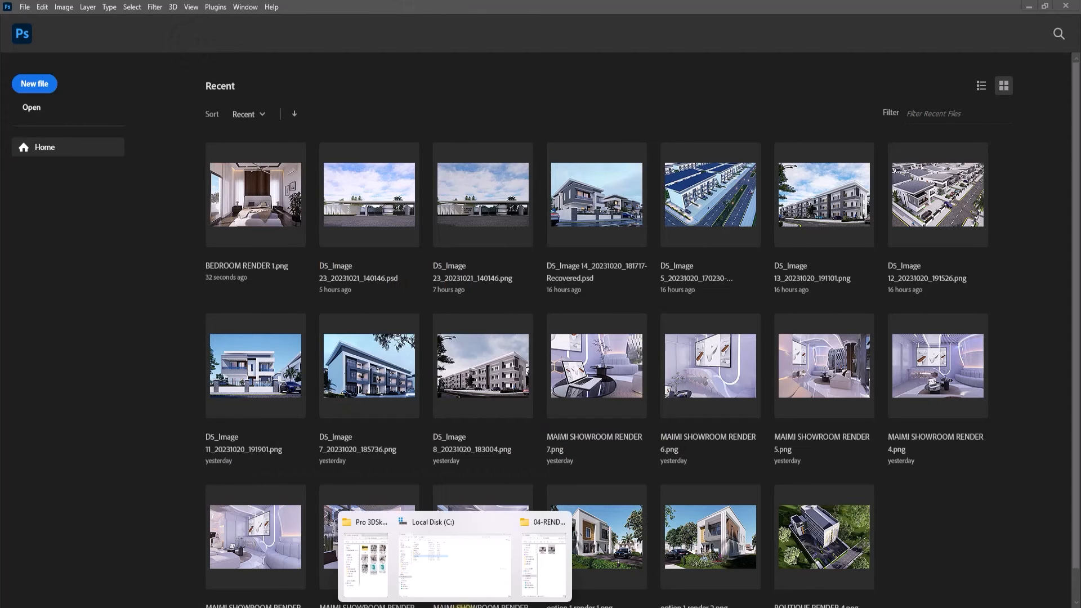
{"action": "left_click", "coordinate": [531, 577]}
{"action": "mouse_move", "coordinate": [857, 235]}
{"action": "left_mouse_down"}
{"action": "mouse_move", "coordinate": [763, 285]}
{"action": "mouse_move", "coordinate": [357, 191]}
{"action": "mouse_move", "coordinate": [340, 166]}
{"action": "mouse_move", "coordinate": [310, 181]}
{"action": "mouse_move", "coordinate": [873, 245]}
{"action": "left_mouse_up"}
{"action": "left_click_drag", "start_coordinate": [792, 250], "coordinate": [244, 169]}
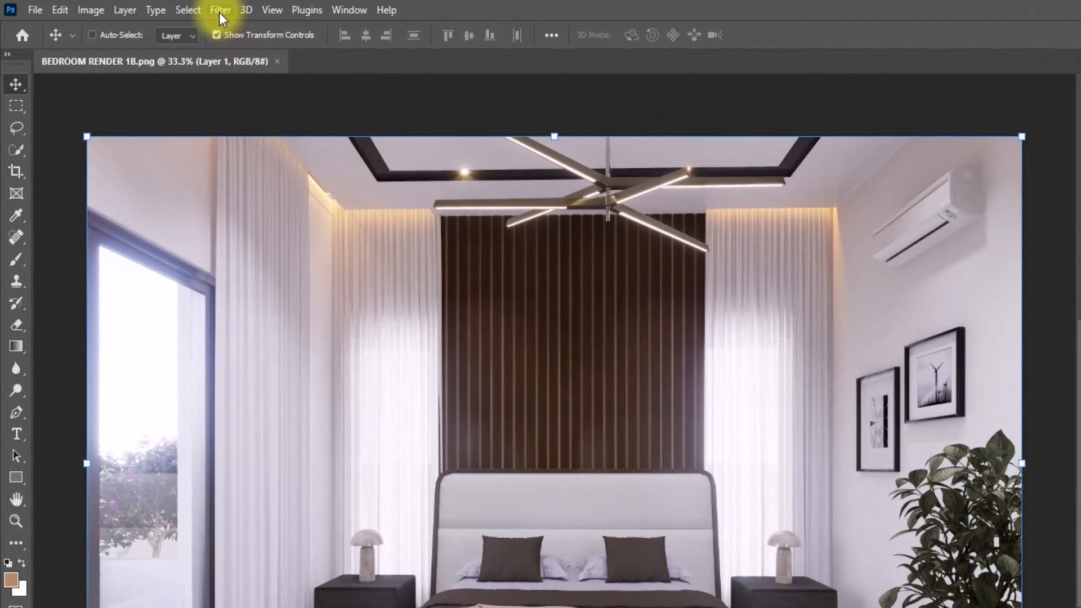
Step: Reapply the last Camera Raw Filter settings to BEDROOM RENDER 1B.png and save the image
{"action": "left_click", "coordinate": [153, 8]}
{"action": "left_click", "coordinate": [219, 13]}
{"action": "left_click", "coordinate": [218, 13]}
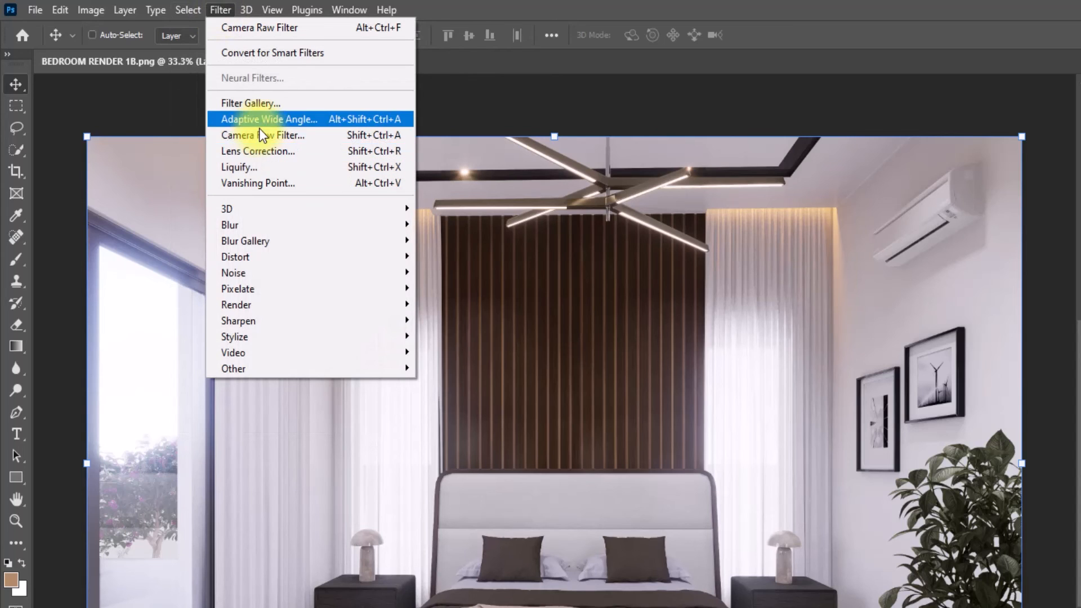
{"action": "left_click", "coordinate": [252, 28]}
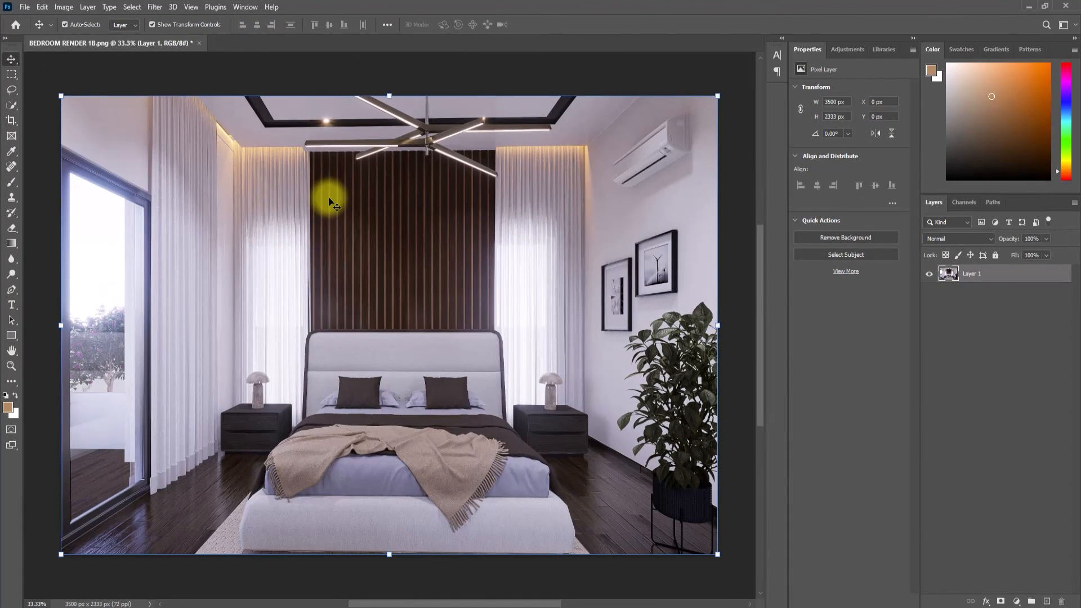
{"action": "key", "text": "ctrl+s"}
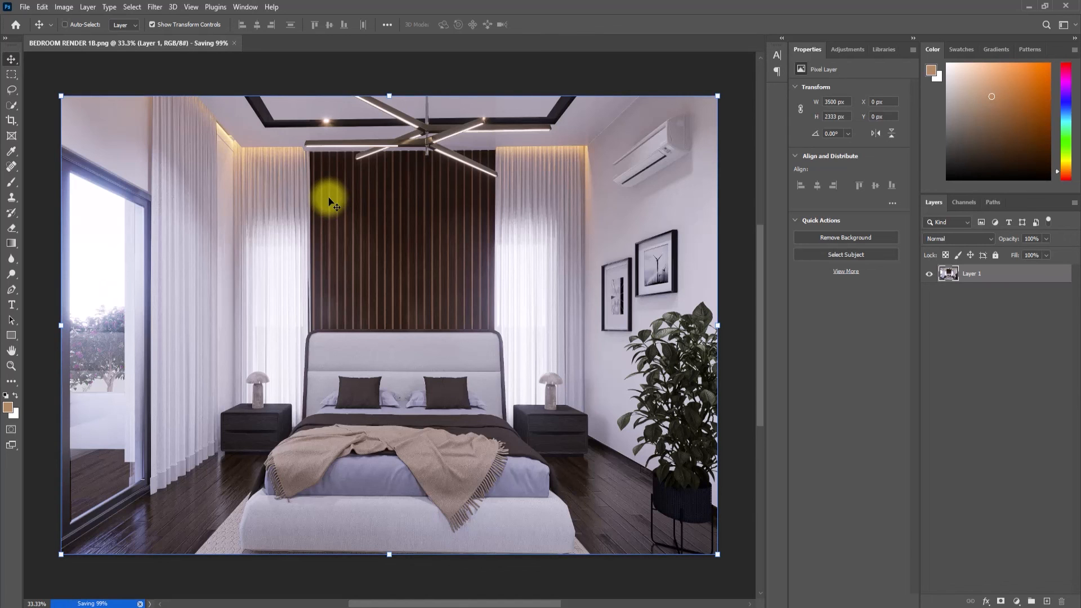
Step: Close Photoshop, enlarge the 04-RENDERS folder window and compare the edited BEDROOM RENDER 1.png and BEDROOM RENDER 1B.png in the photo viewer
{"action": "left_click", "coordinate": [1063, 7]}
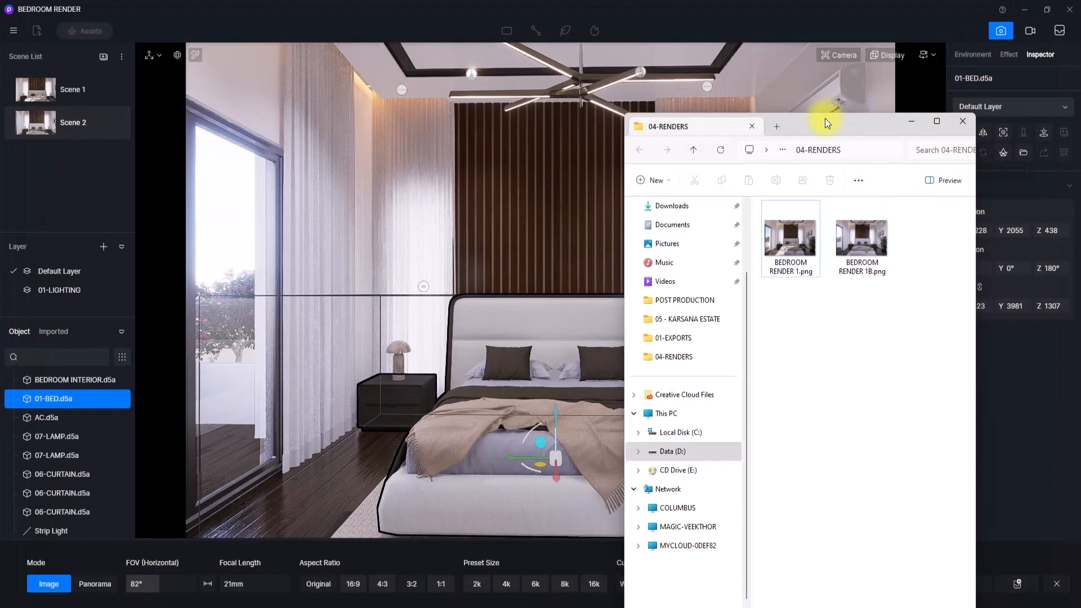
{"action": "left_click_drag", "start_coordinate": [825, 119], "coordinate": [599, 81]}
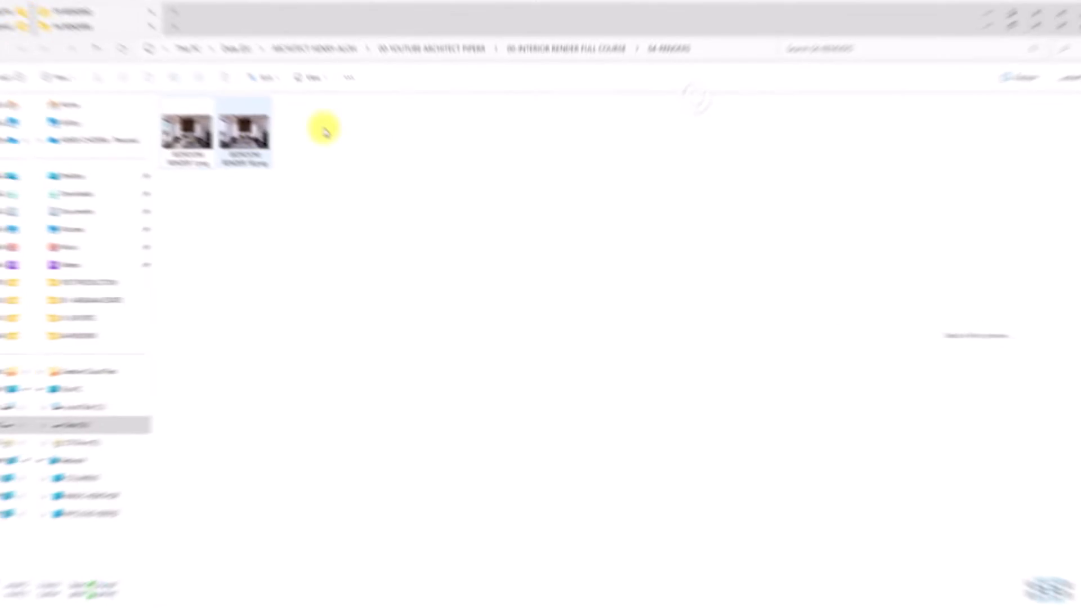
{"action": "double_click", "coordinate": [176, 129]}
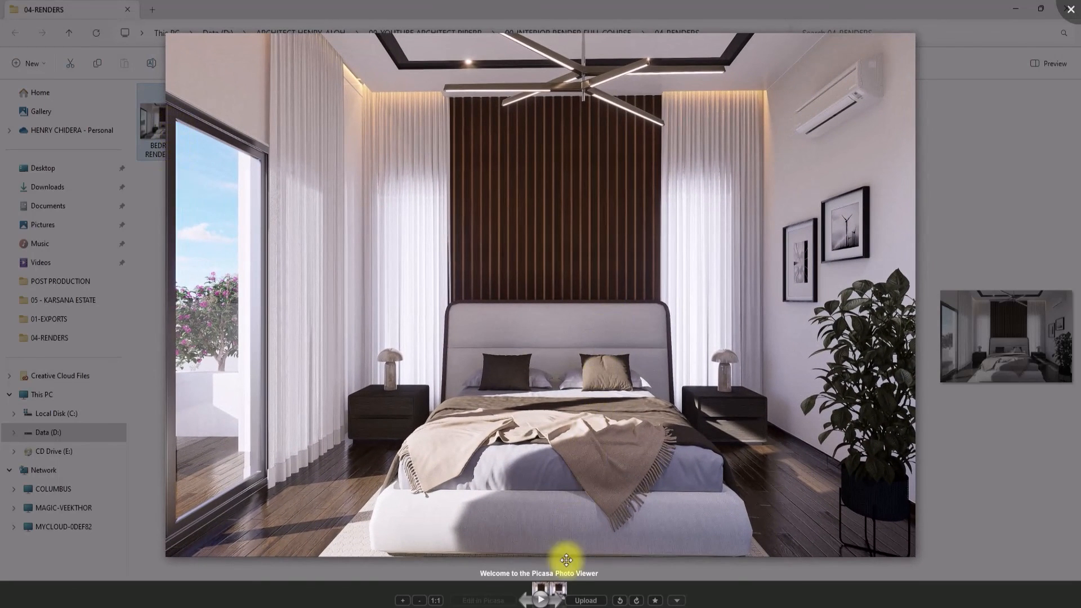
{"action": "left_click", "coordinate": [558, 600]}
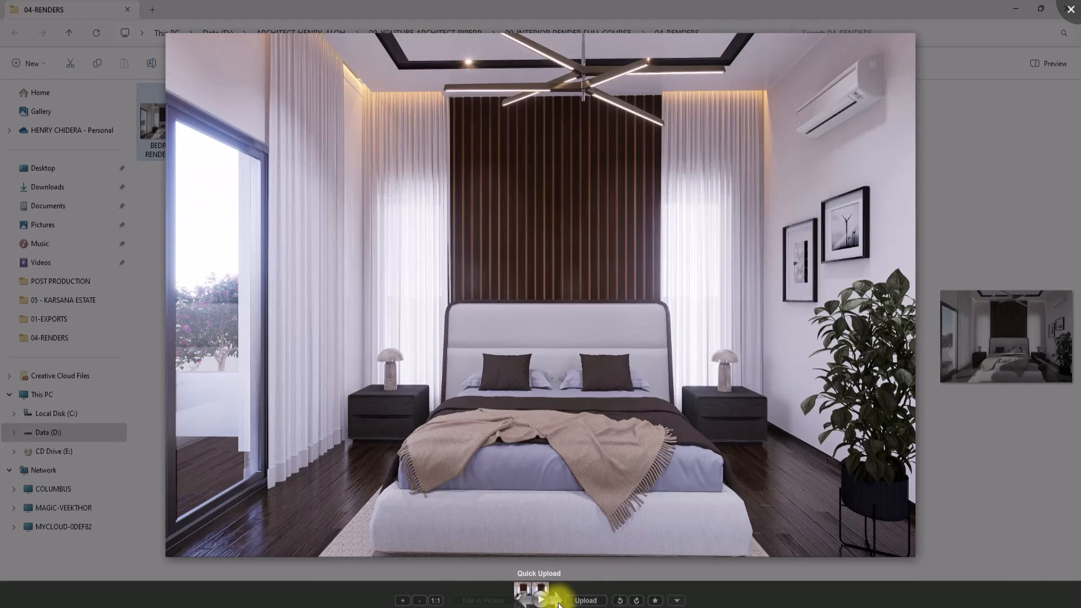